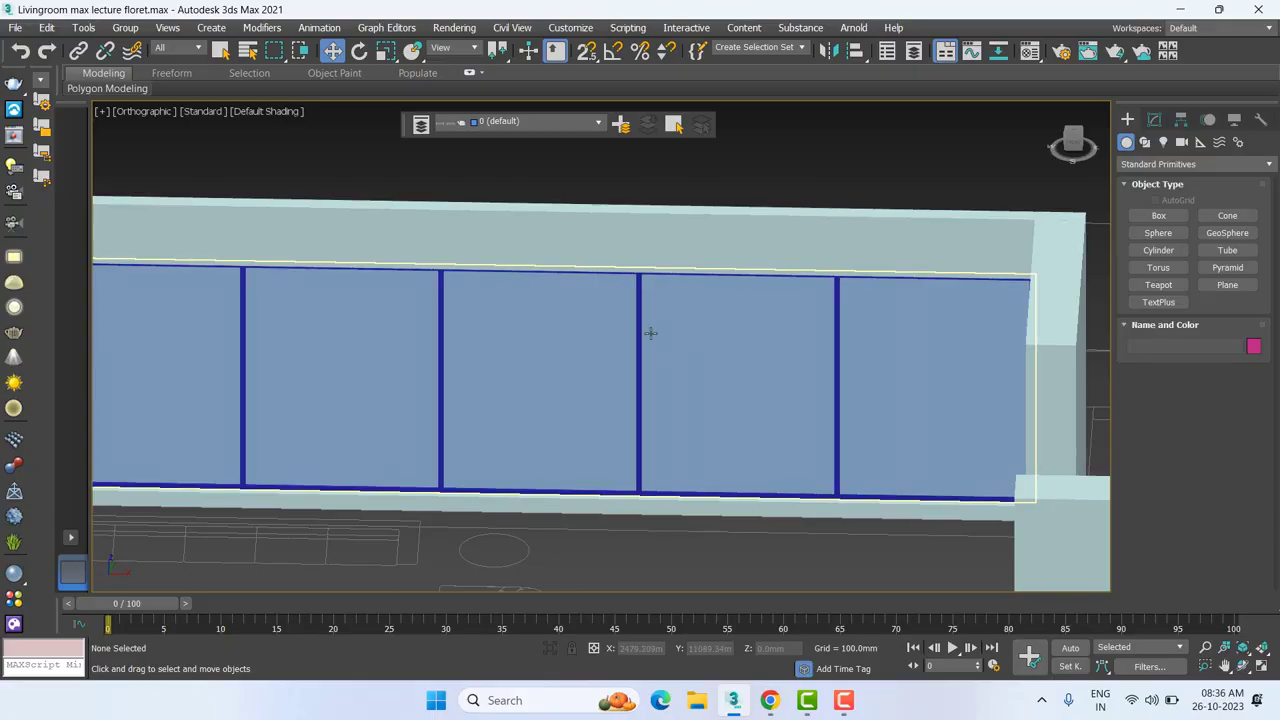
Step: Delete the old window frame and the glass pane behind it
left_click(641, 320)
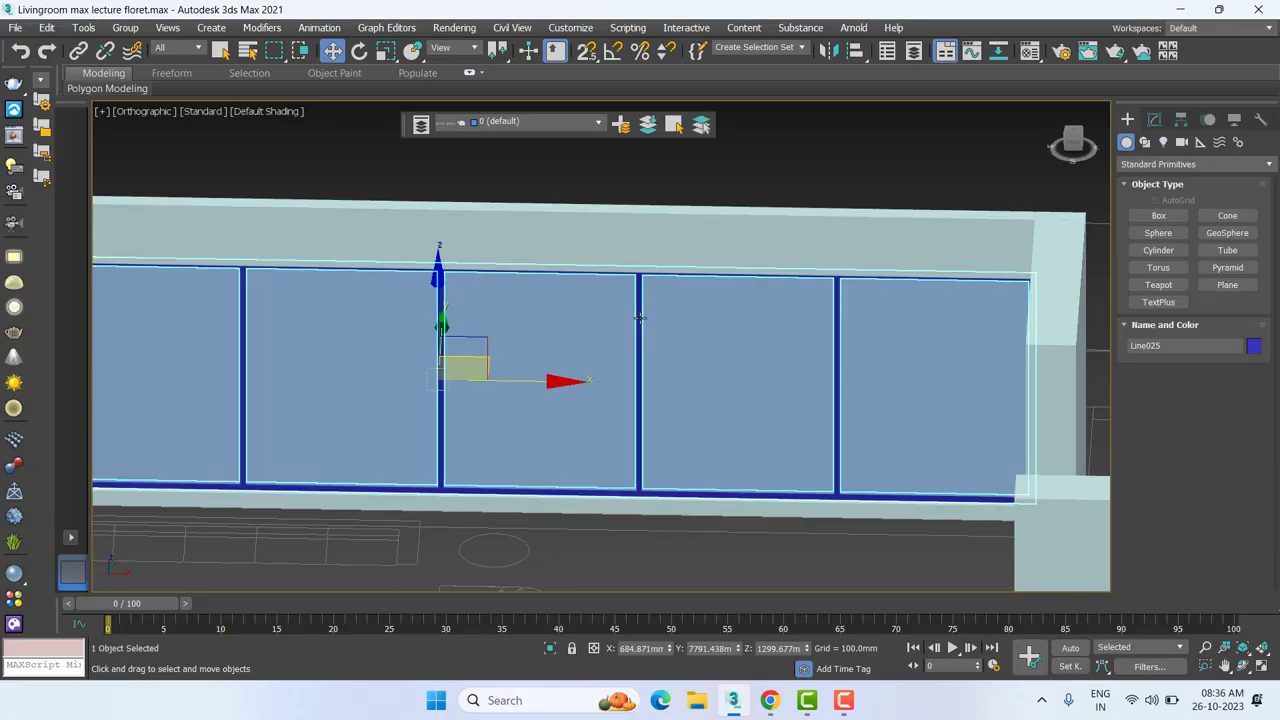
key("Delete")
left_click(694, 354)
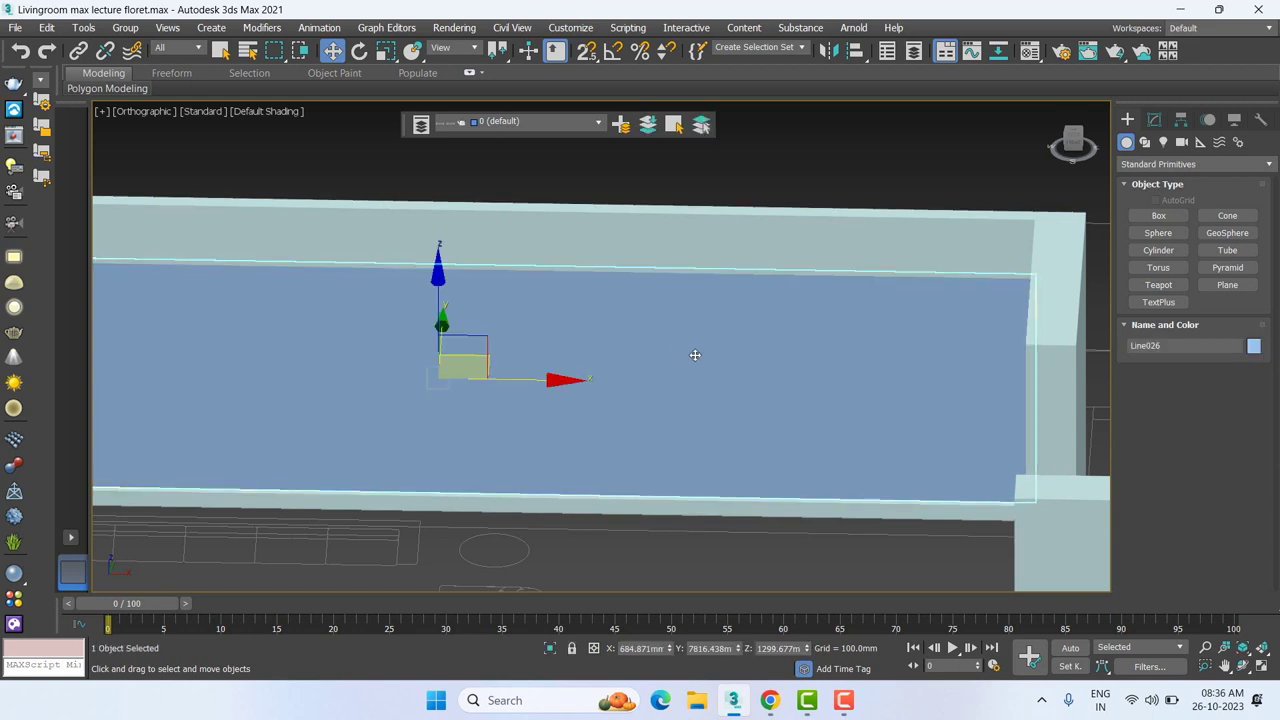
key("Delete")
Step: Select the frame outline Line016, isolate it, and view it from the front
middle_click_drag(698, 356, 664, 359, "alt")
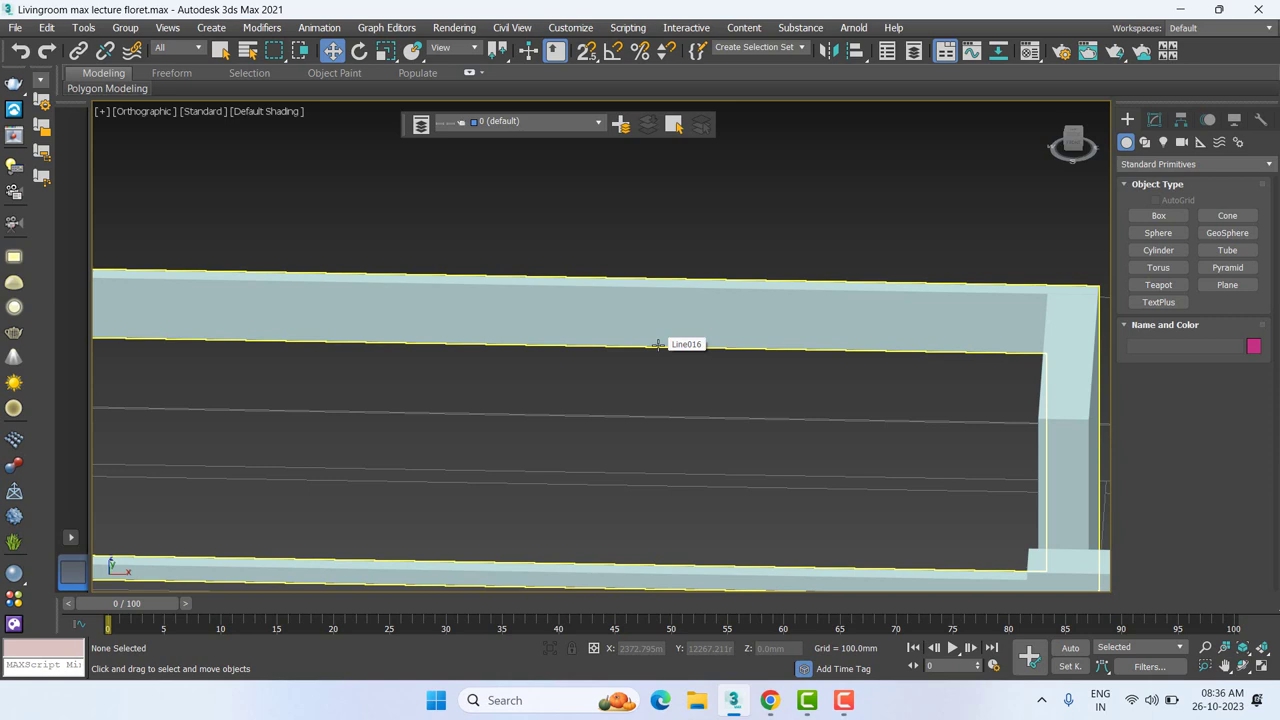
middle_click_drag(658, 344, 678, 386)
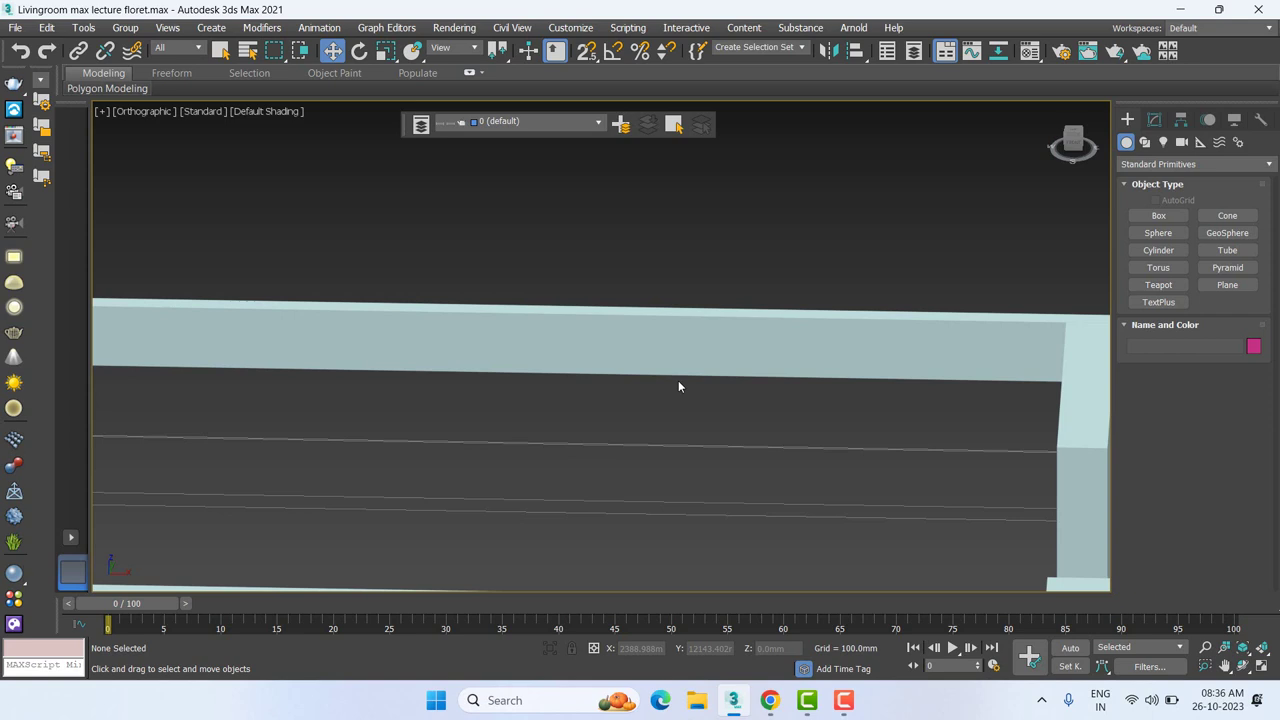
scroll(806, 471, "down", 2)
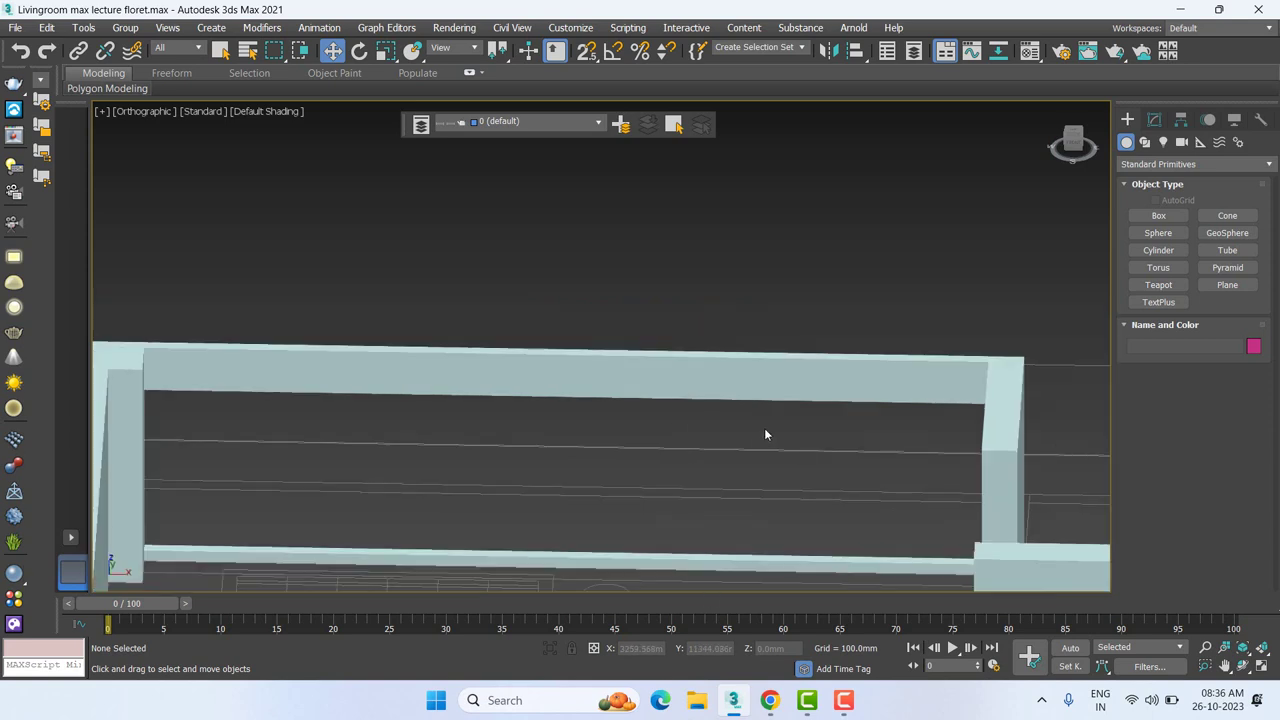
mouse_move(768, 463)
middle_mouse_down("alt")
mouse_move(766, 489)
mouse_move(760, 417)
middle_mouse_up("alt")
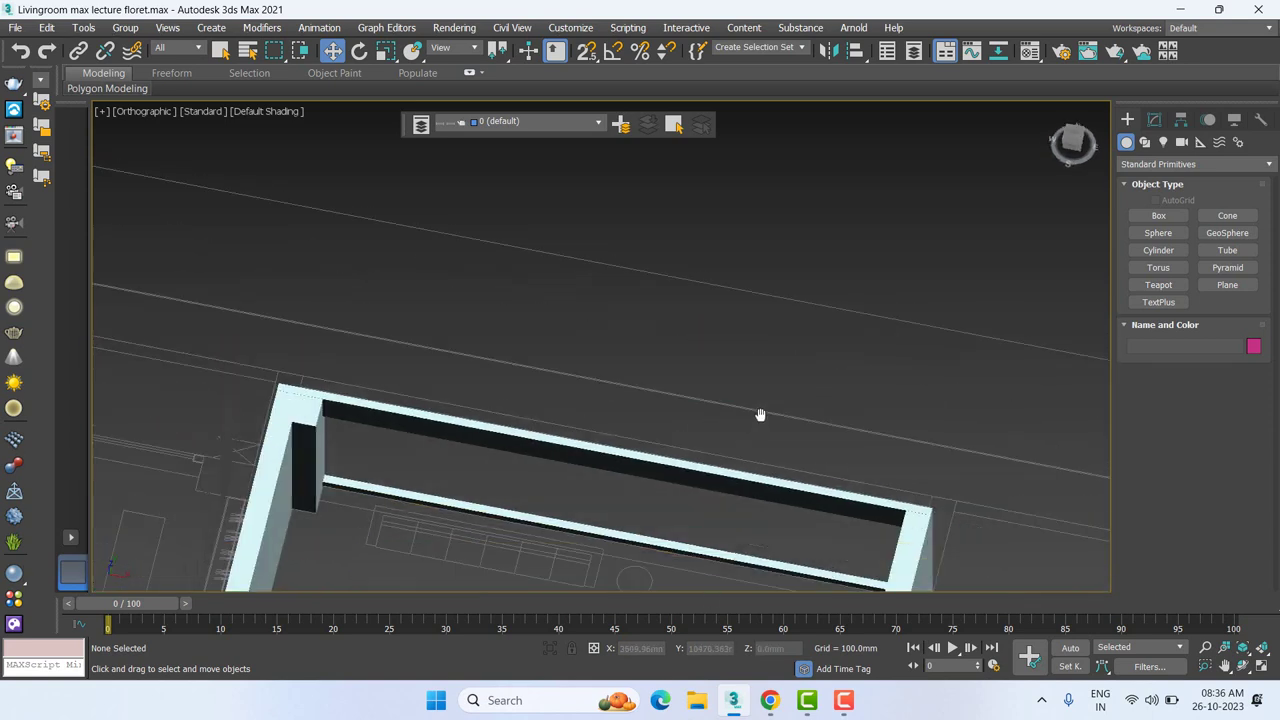
left_click(565, 445)
middle_click_drag(565, 445, 519, 505, "alt")
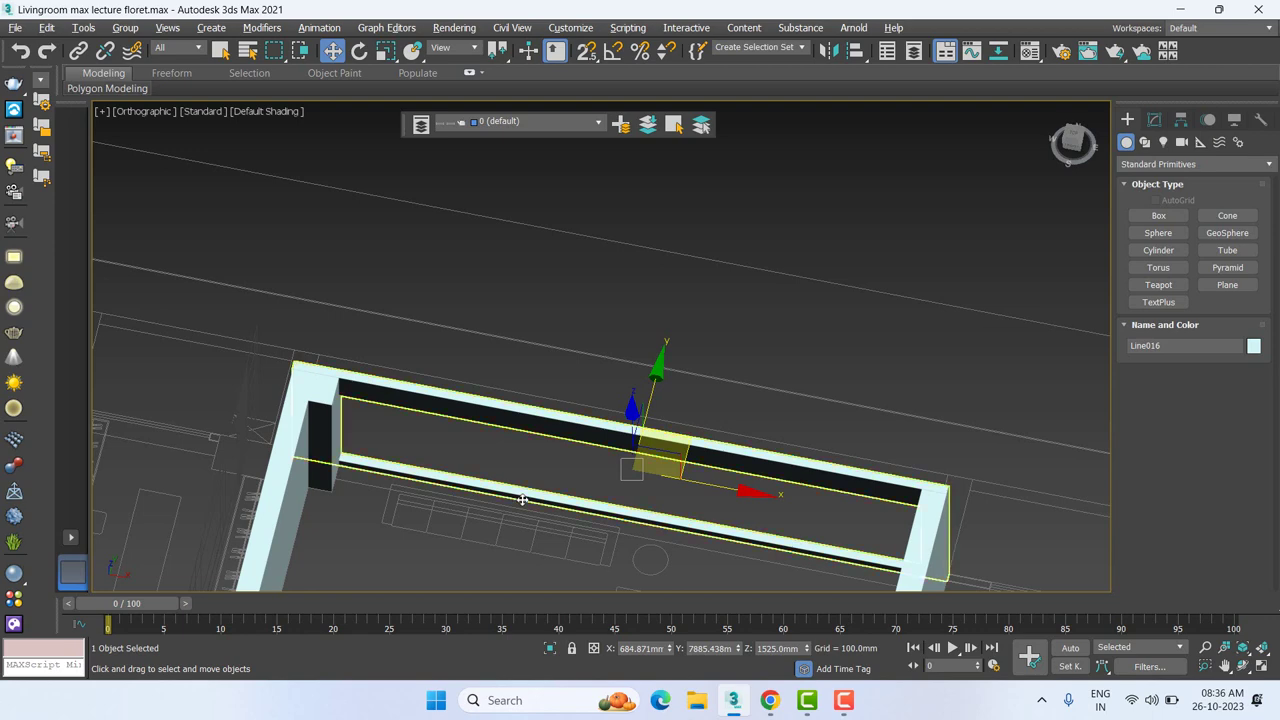
key("alt+q")
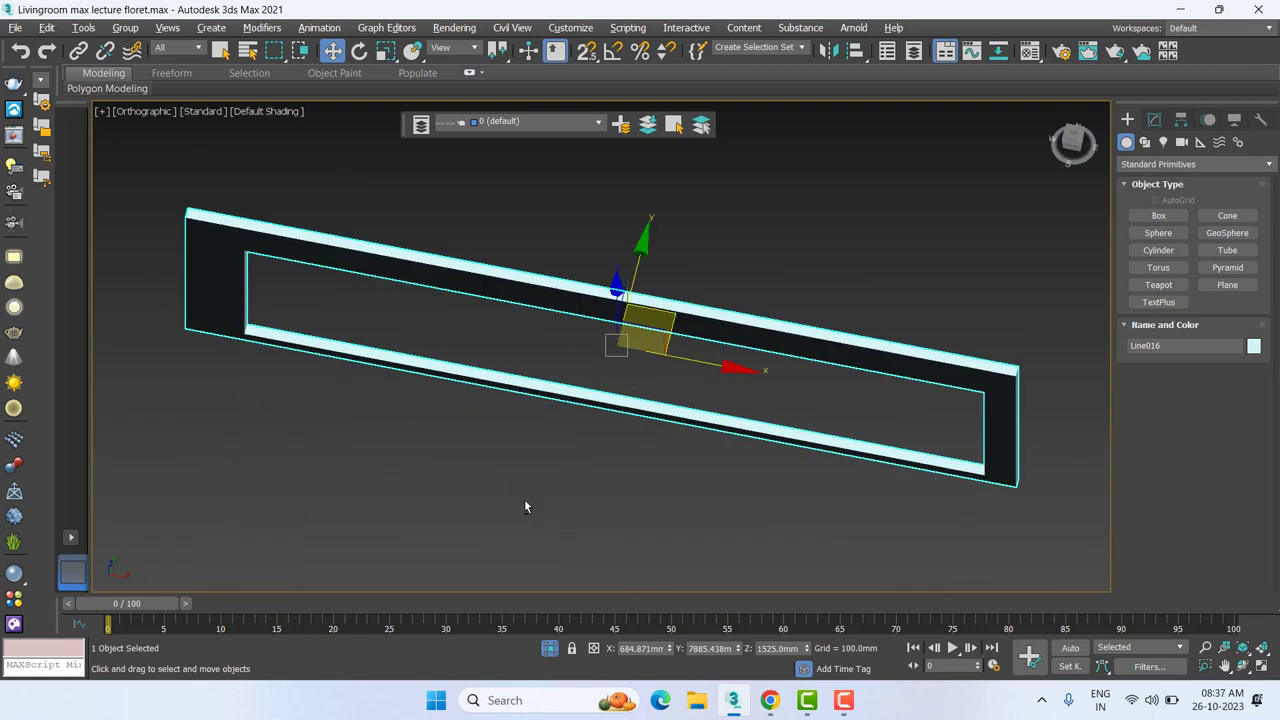
key("f")
scroll(578, 498, "down", 2)
Step: Start a Line spline with 3D vertex snapping turned on
scroll(588, 495, "down", 2)
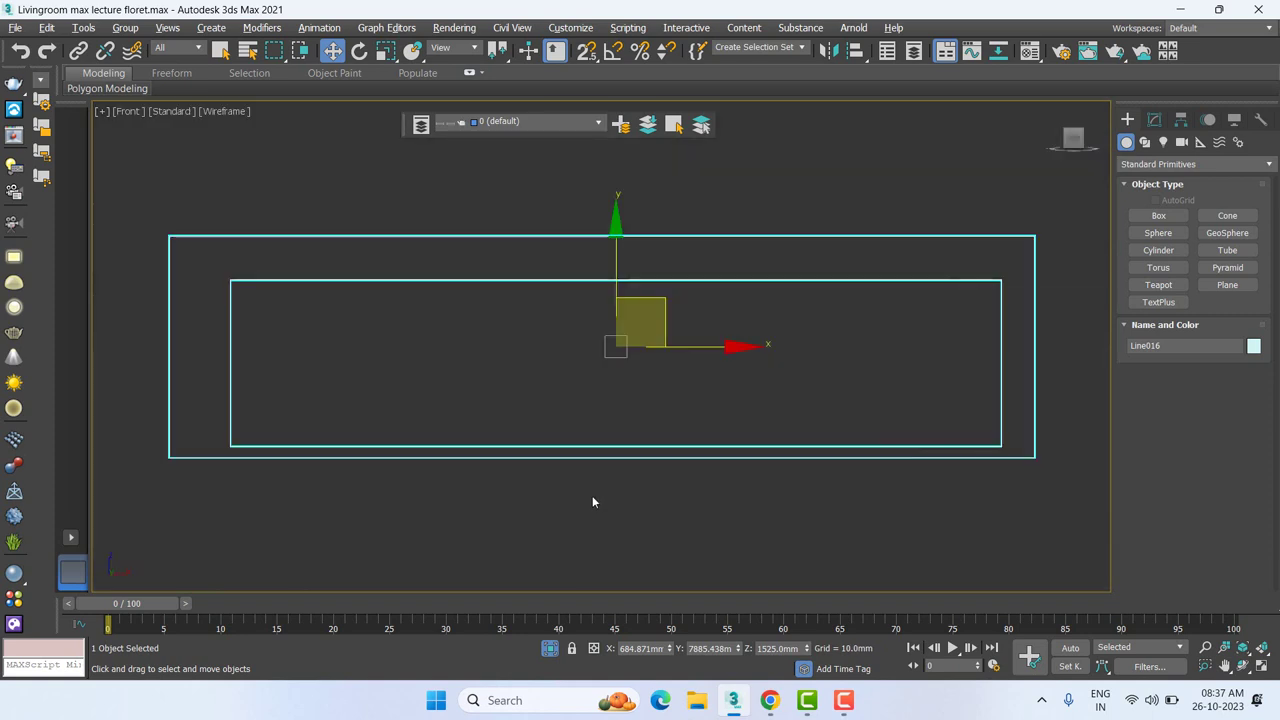
scroll(592, 502, "down", 1)
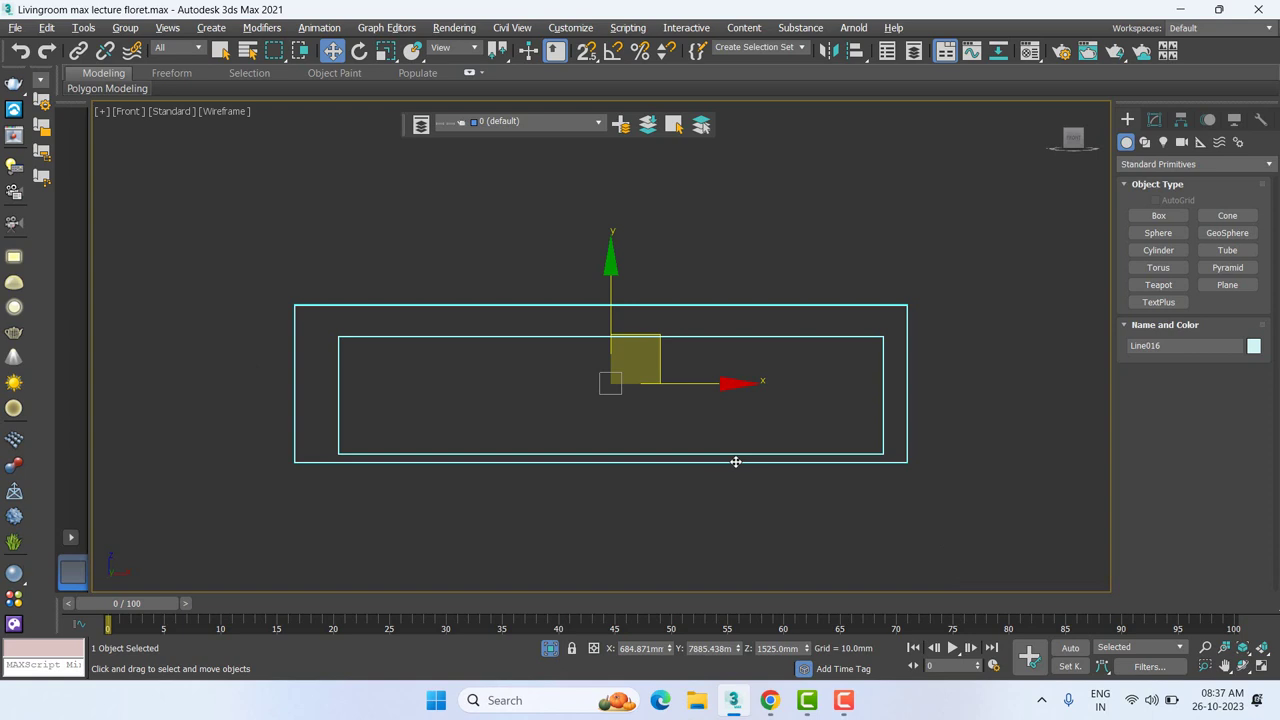
left_click(1145, 142)
left_click(1158, 229)
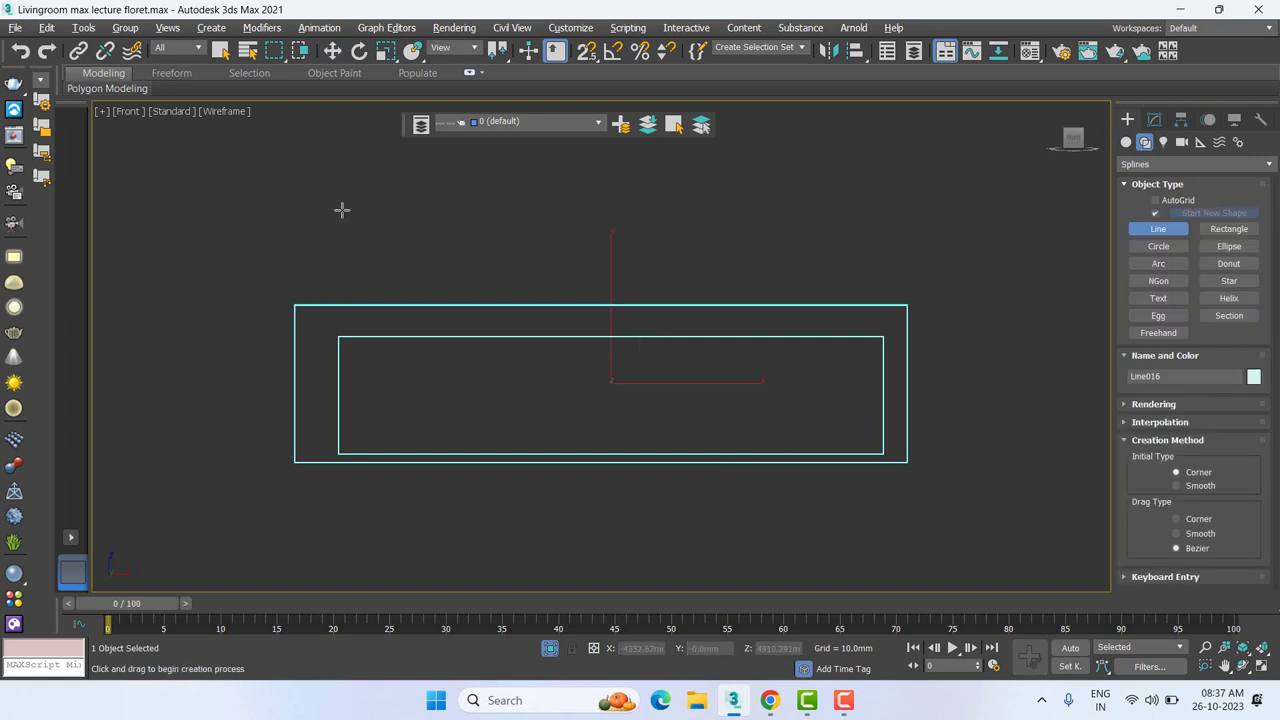
middle_click_drag(337, 249, 346, 271)
key("s")
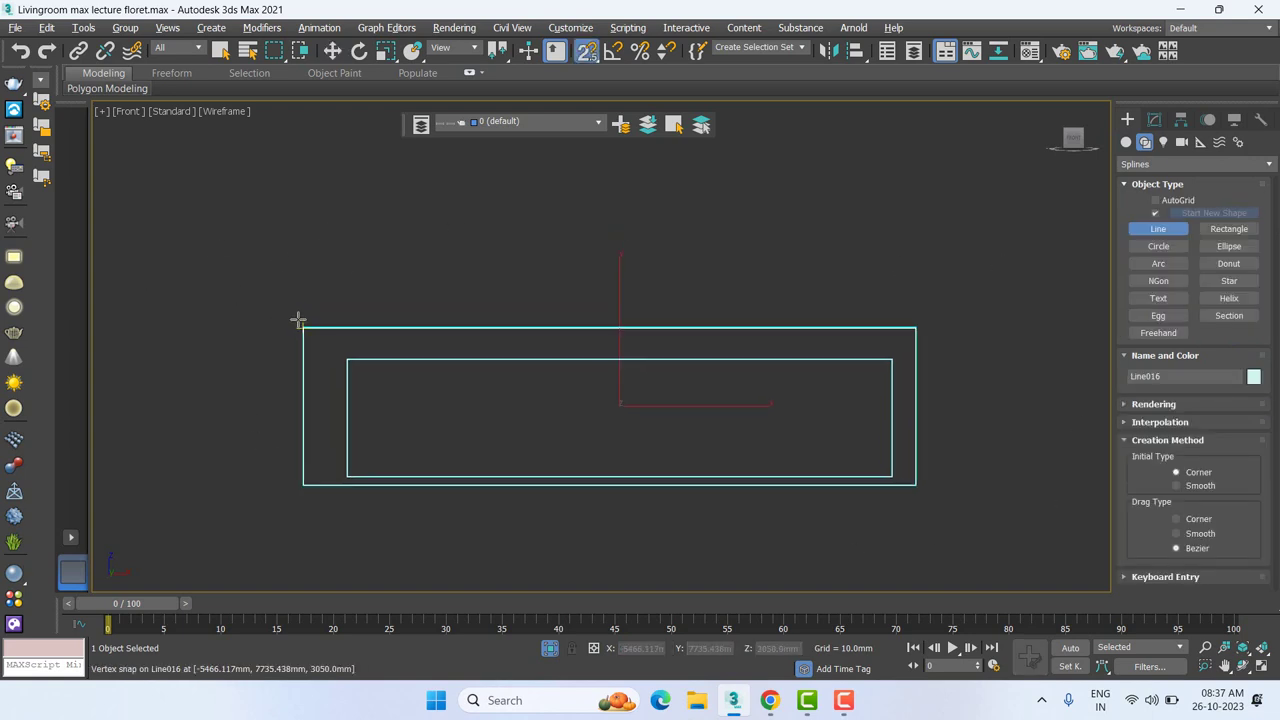
Step: Trace the four outer corners of Line016 and close the spline as Line028
left_click(299, 320)
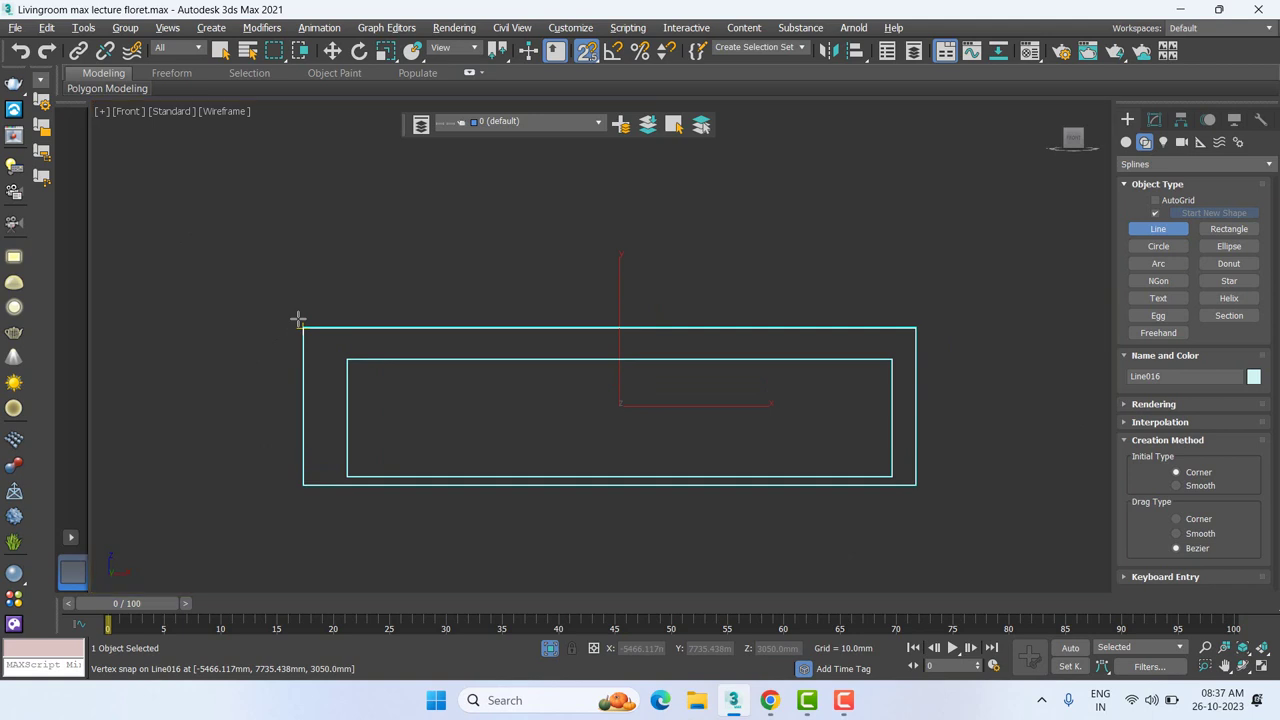
left_click(916, 328)
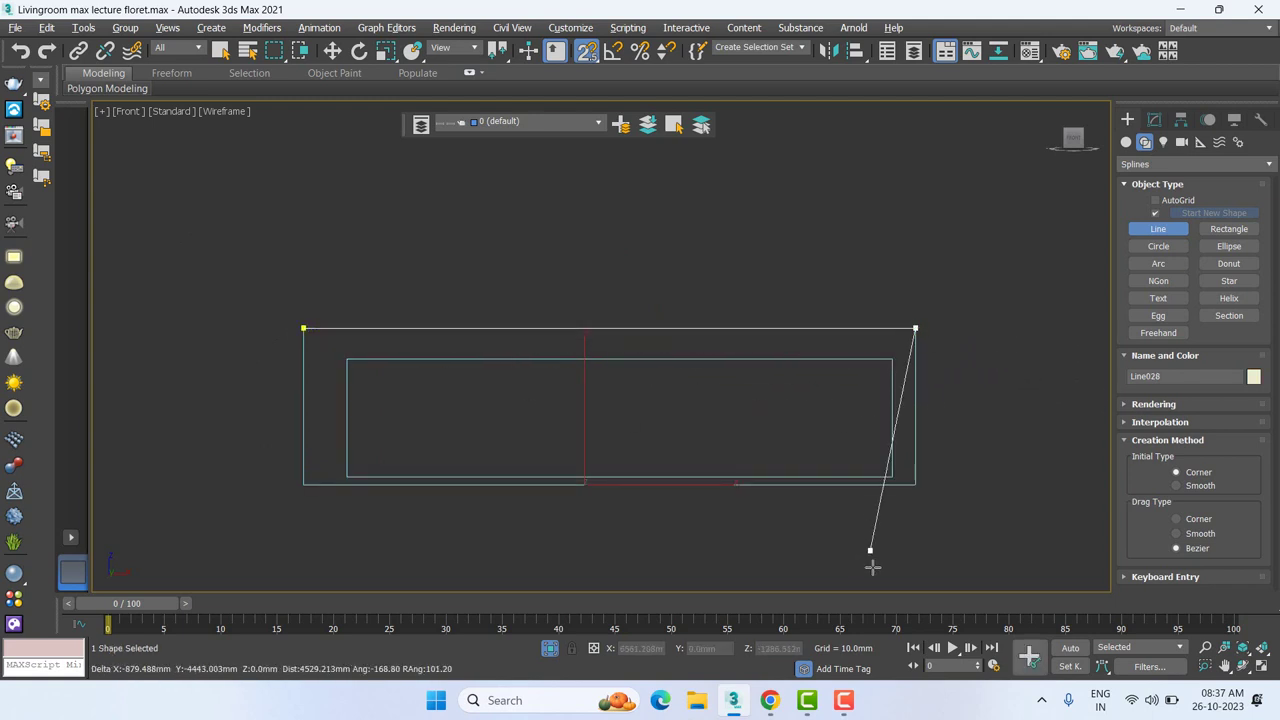
left_click(916, 485)
left_click(302, 485)
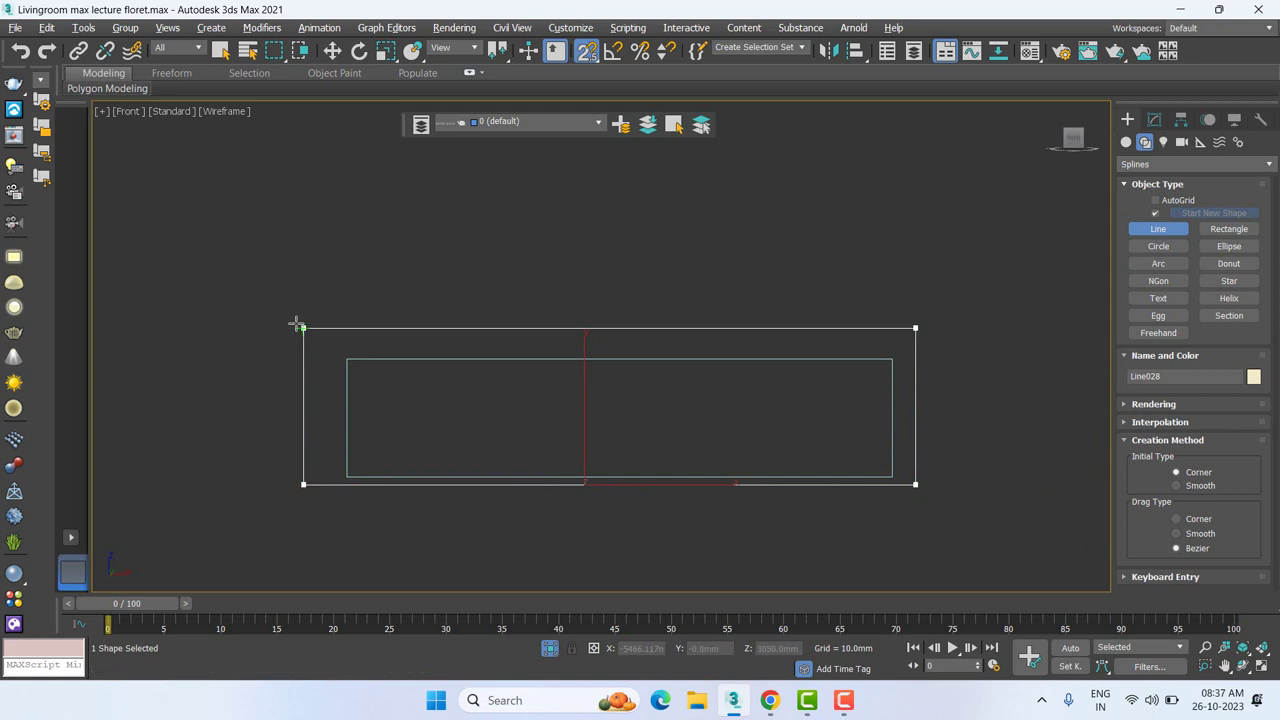
left_click(299, 326)
left_click(606, 360)
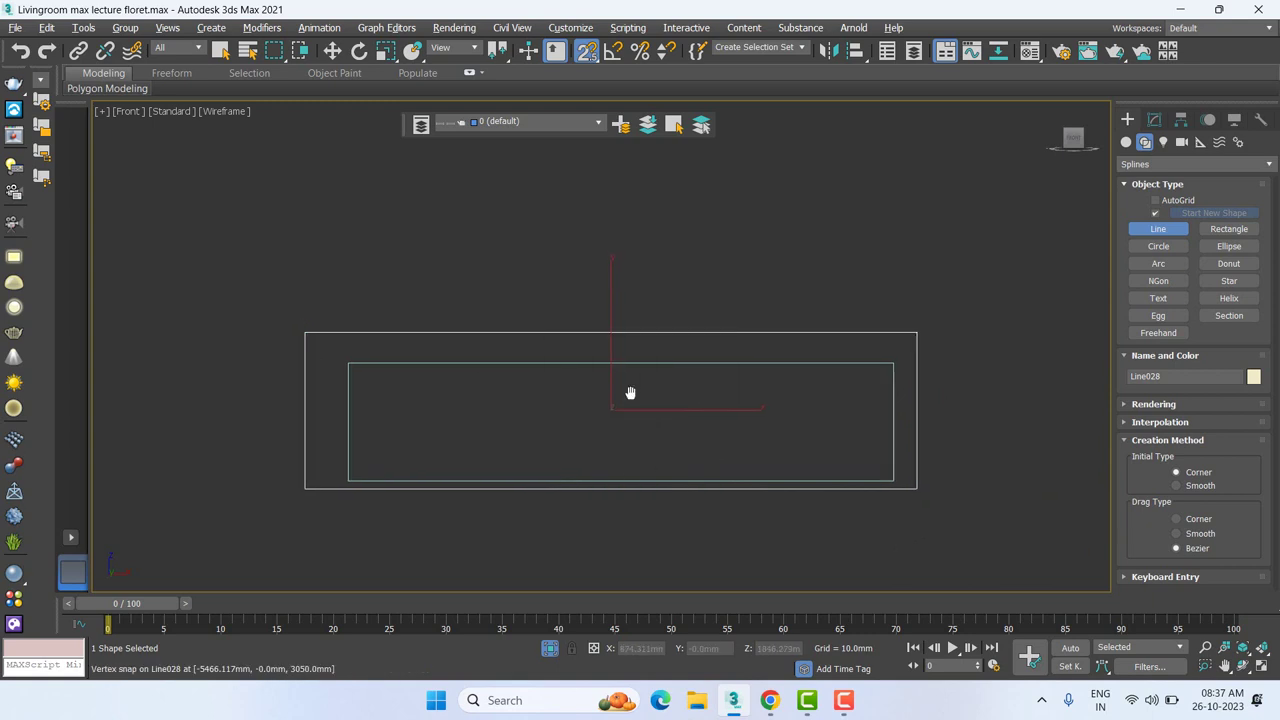
key("w")
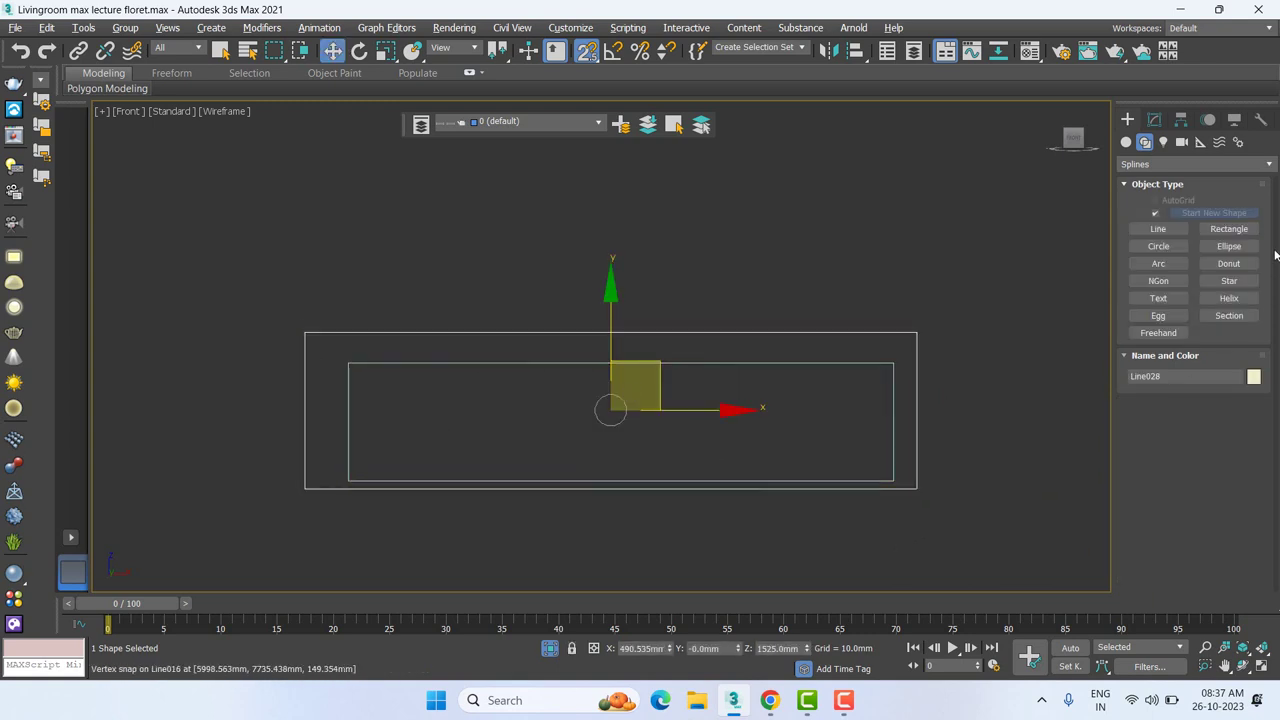
Step: Start another Line spline with snapping set to Endpoint
left_click(1150, 233)
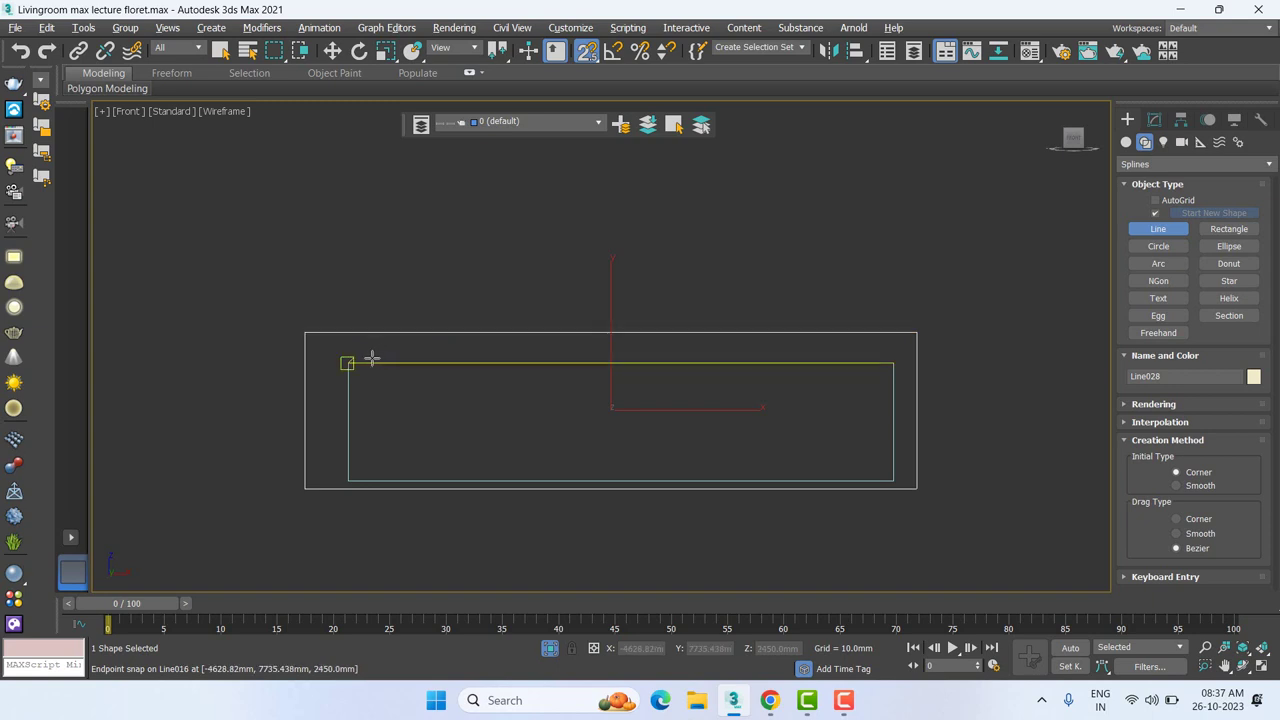
right_click(770, 215, "shift")
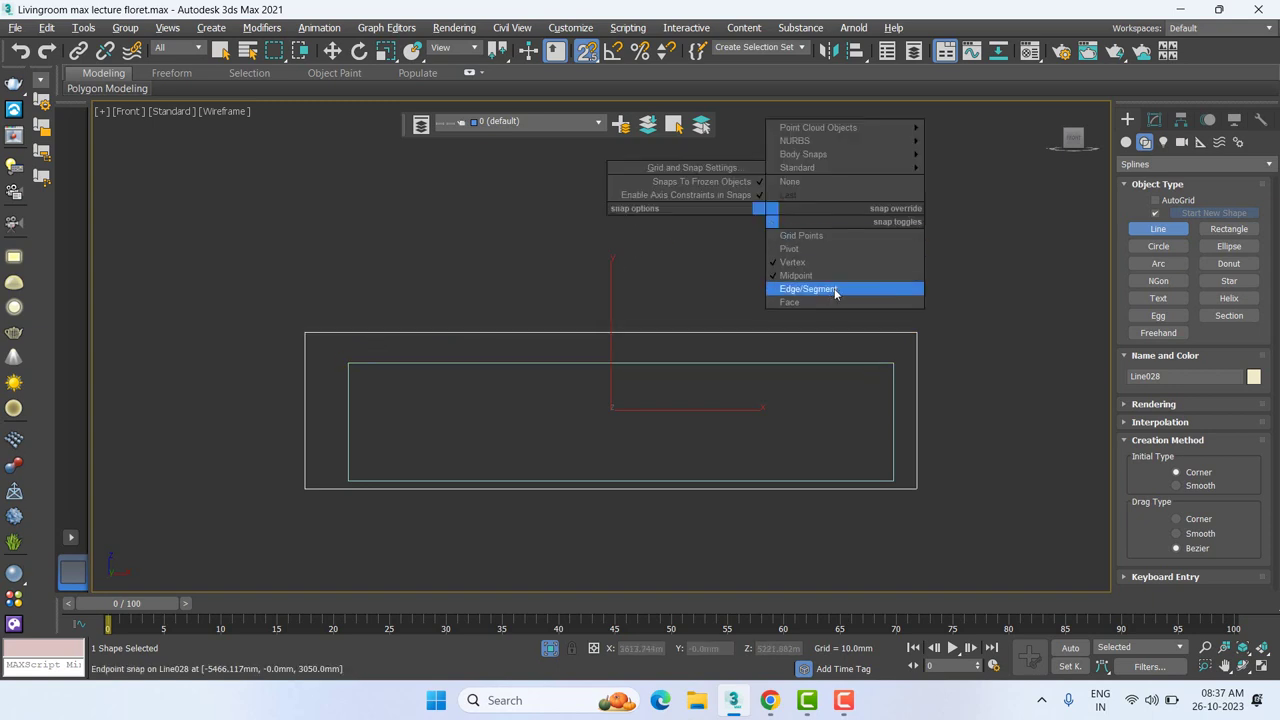
left_click(800, 275)
Step: Trace the four inner corners and close the spline as Line029
left_click(348, 362)
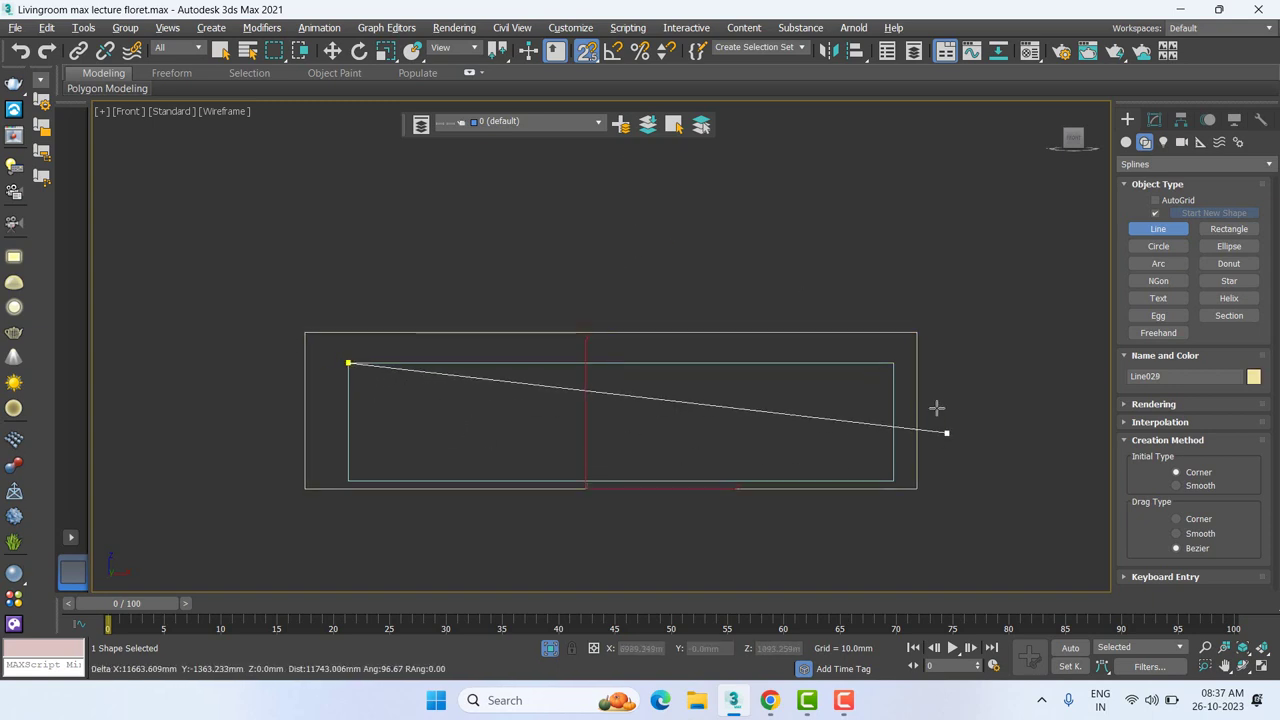
left_click(893, 362)
left_click(893, 481)
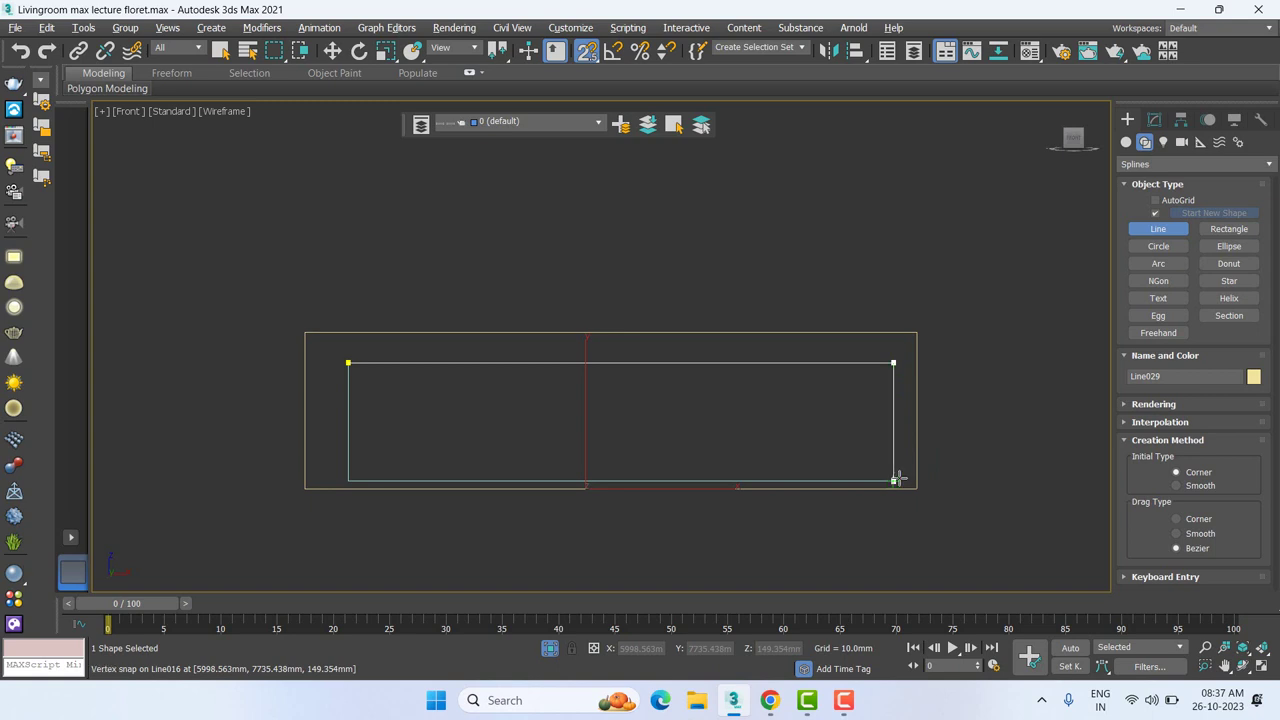
left_click(348, 481)
left_click(348, 362)
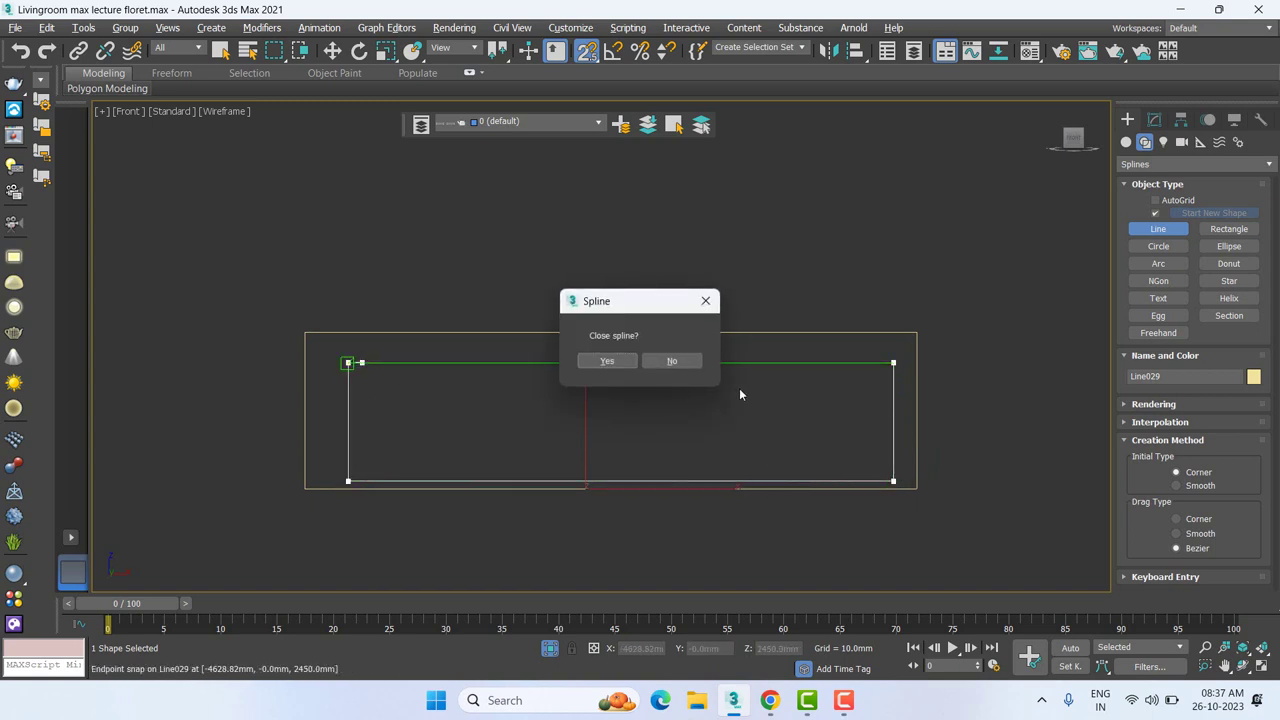
left_click(608, 360)
right_click(626, 360)
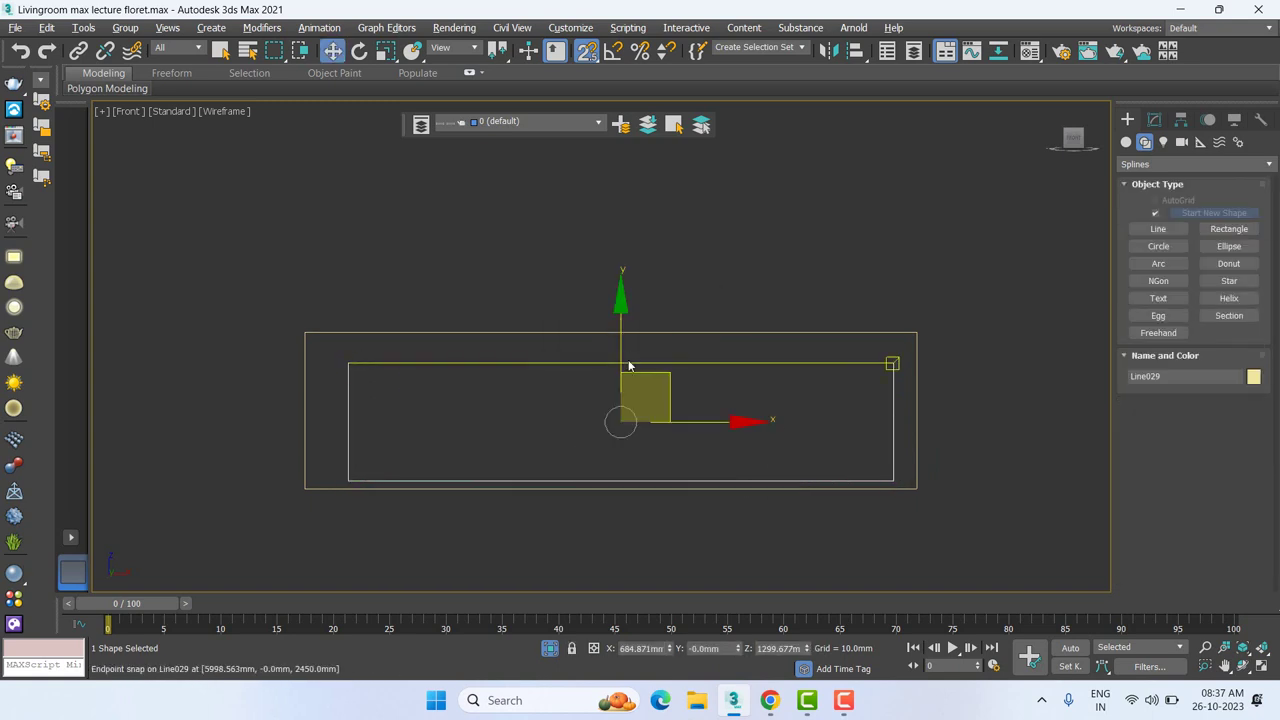
right_click(577, 363)
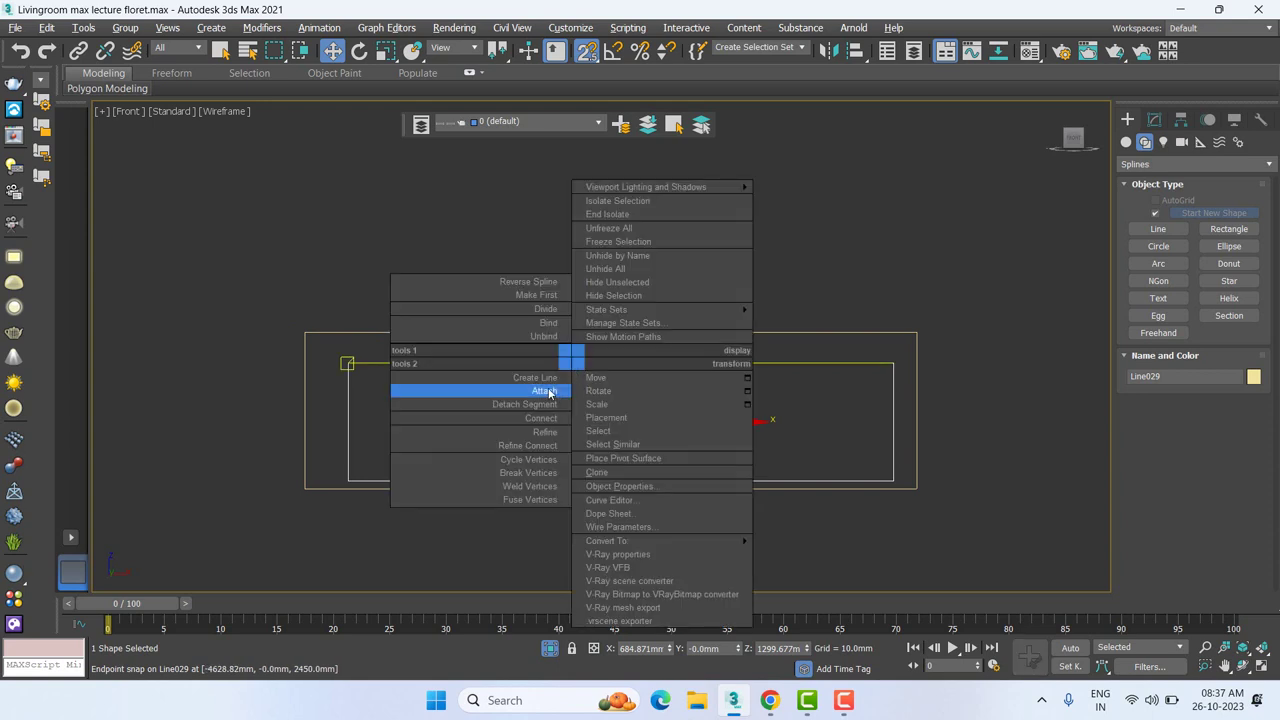
Step: Attach the outer rectangle to Line029 so both outlines form one shape
left_click(552, 397)
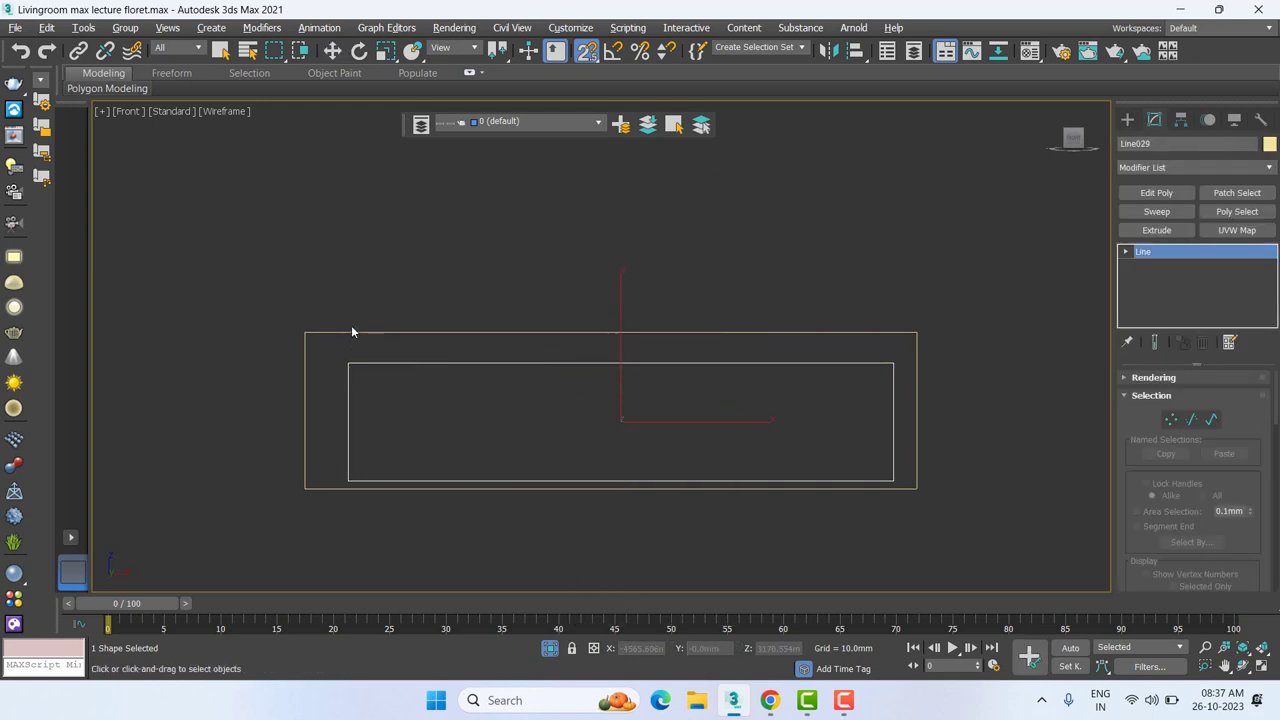
middle_click_drag(826, 428, 822, 486)
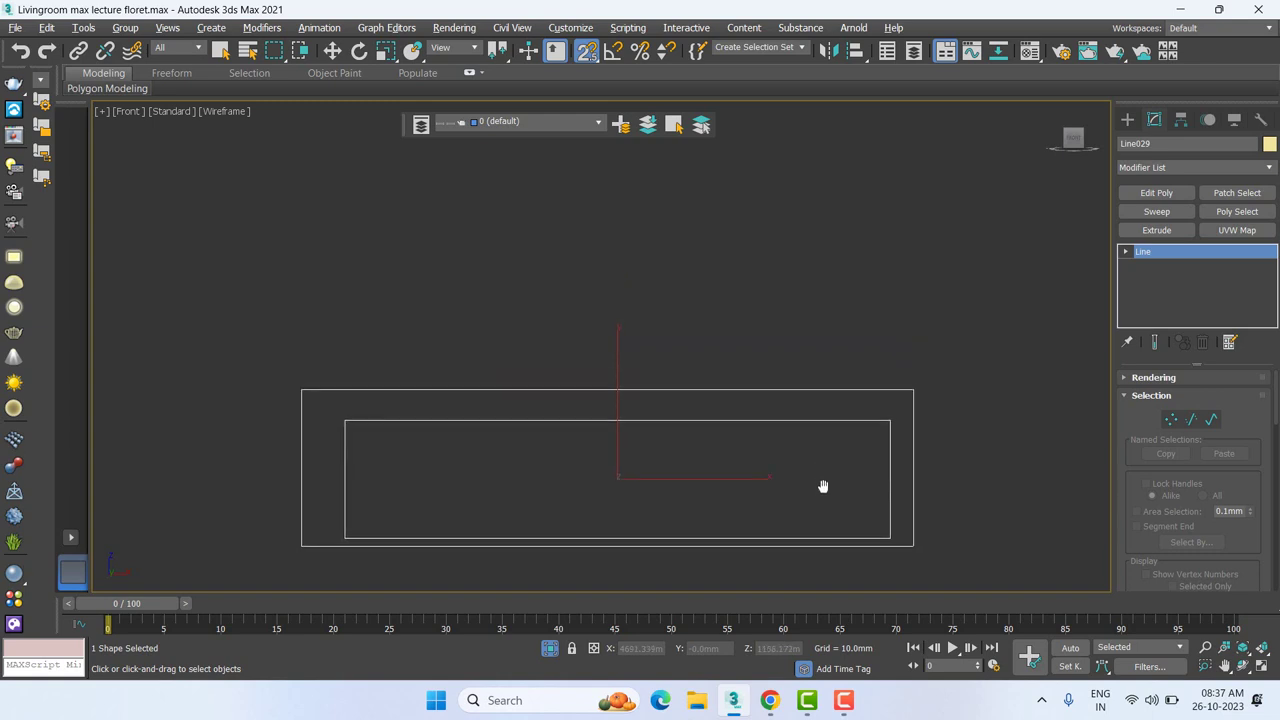
key("t")
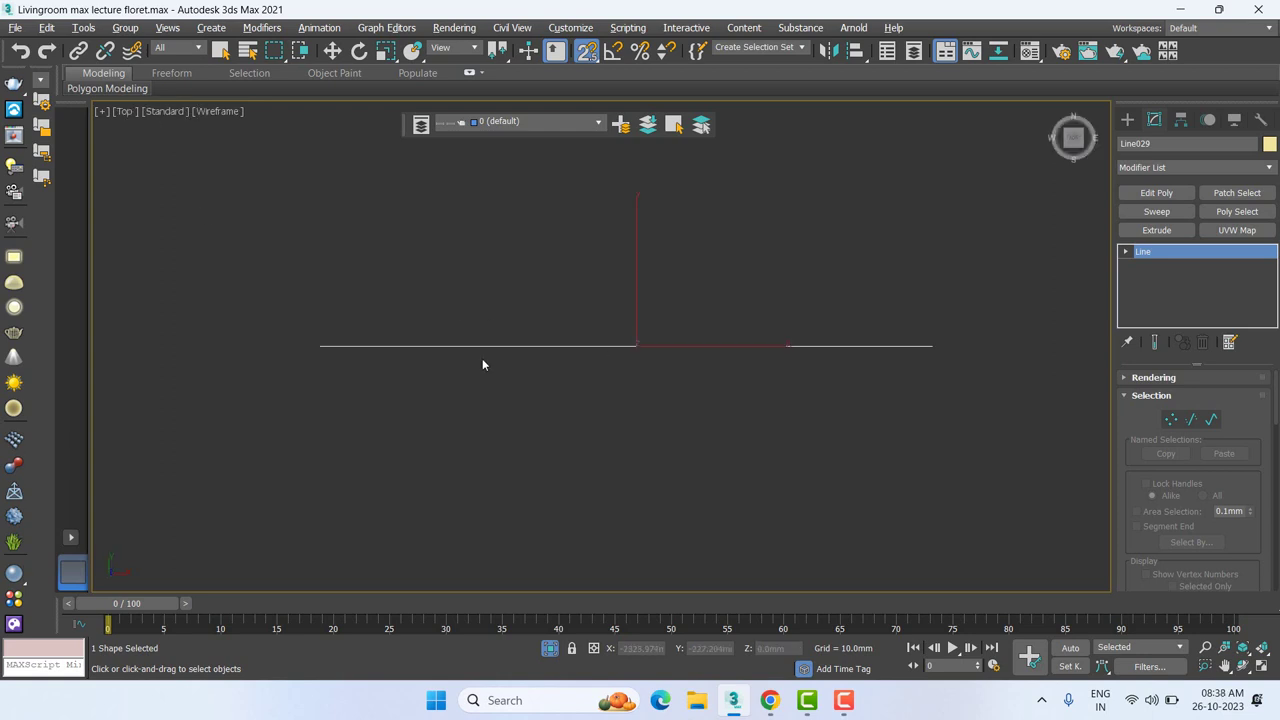
scroll(552, 377, "down", 3)
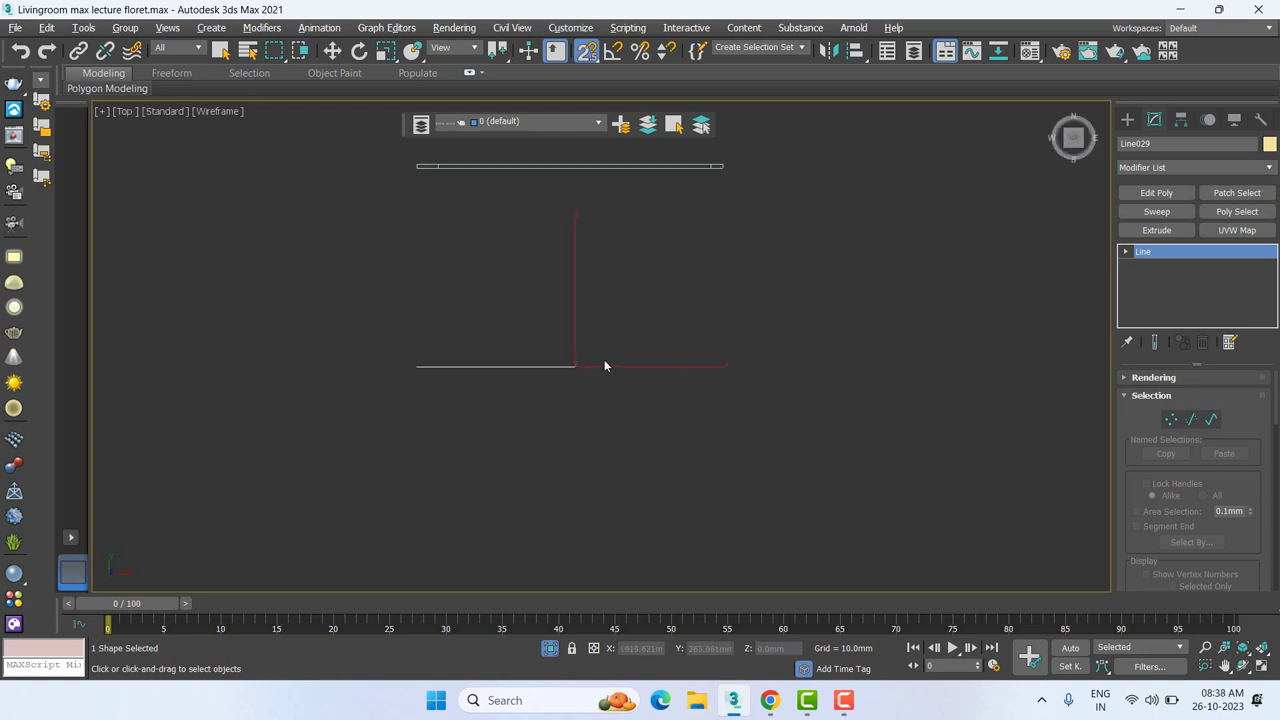
Step: At Spline sub-object level, select the inner rectangle for moving
left_click(1126, 251)
left_click(1153, 293)
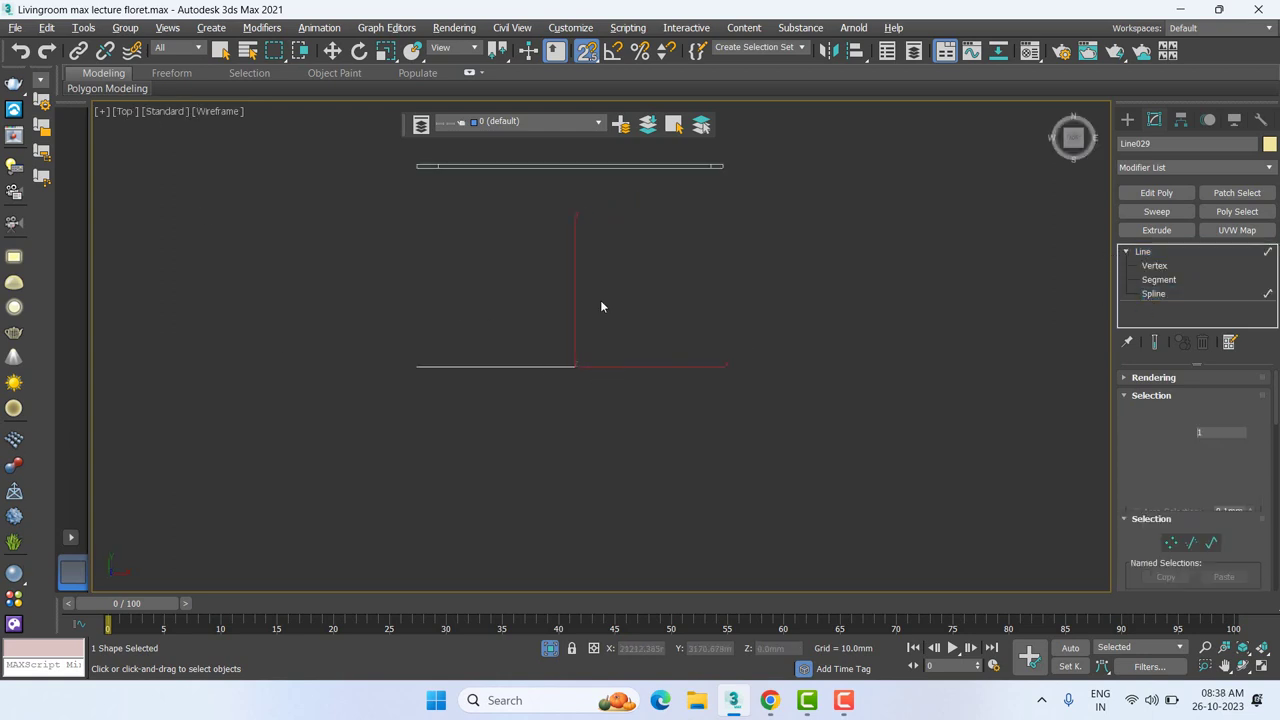
middle_click_drag(704, 400, 707, 368, "alt")
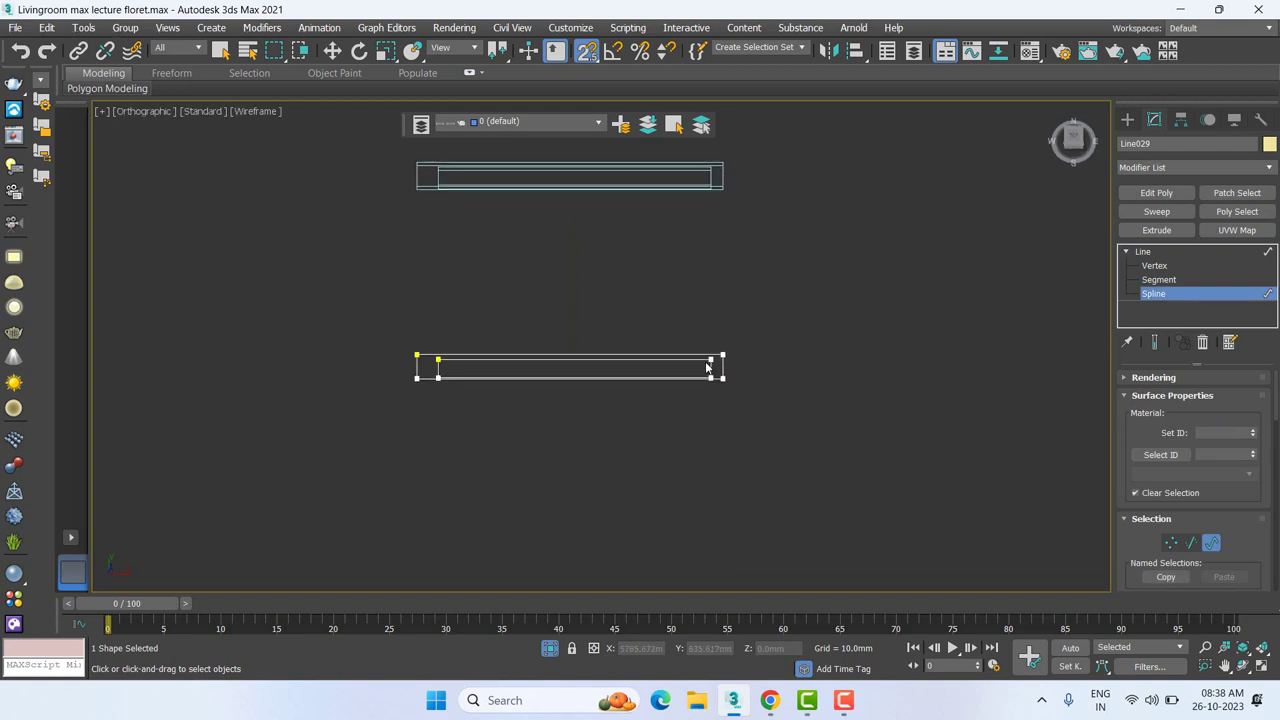
scroll(706, 364, "up", 2)
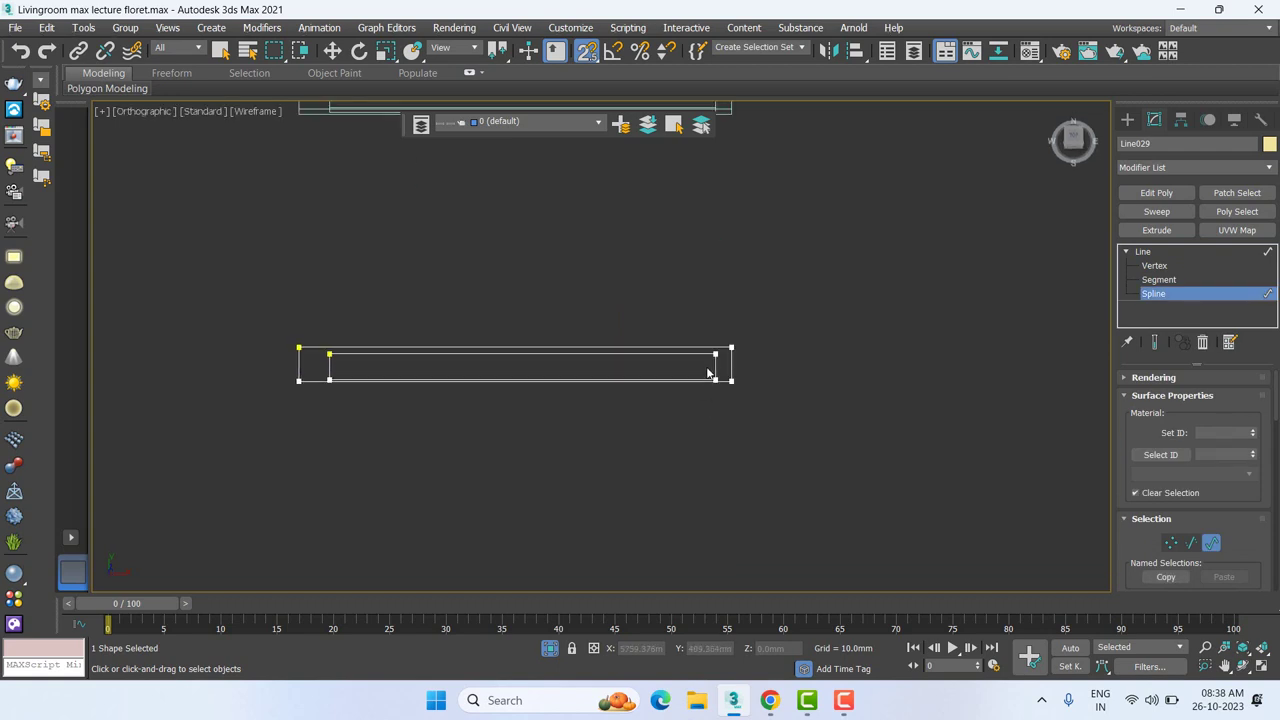
scroll(720, 370, "up", 3)
scroll(700, 355, "up", 1)
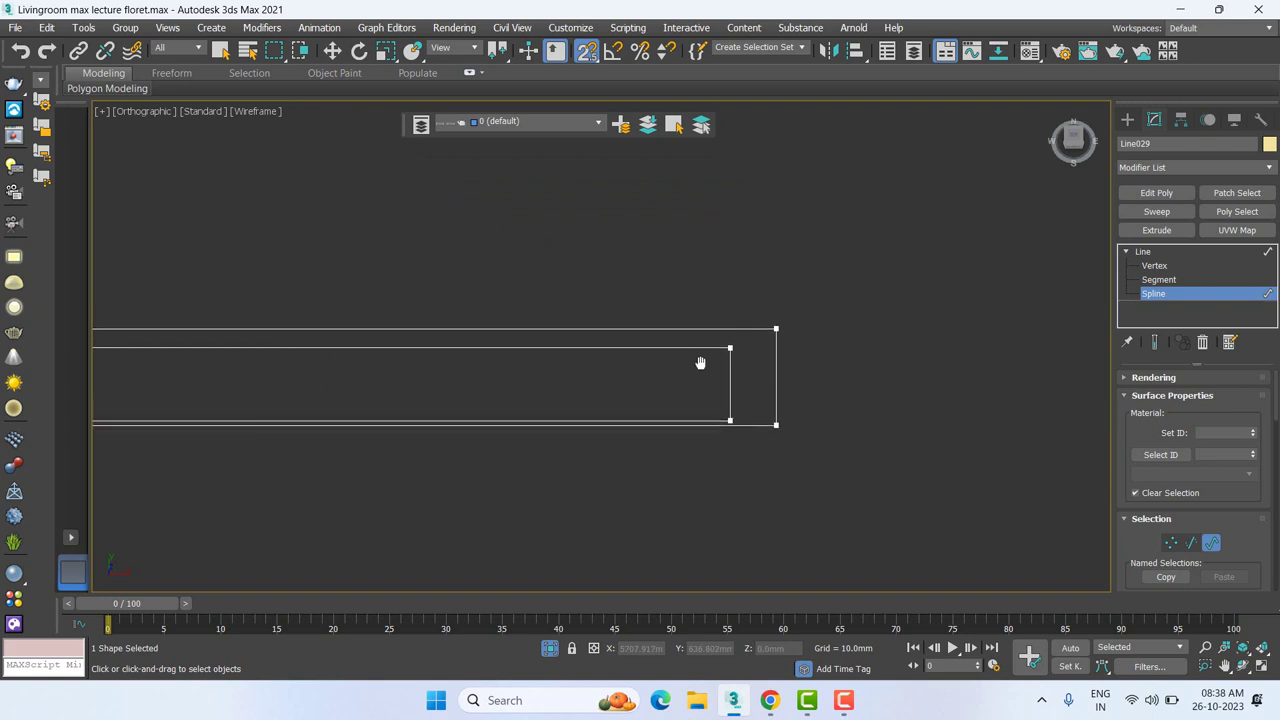
key("w")
scroll(746, 356, "up", 1)
scroll(746, 356, "up", 1)
left_click(690, 372)
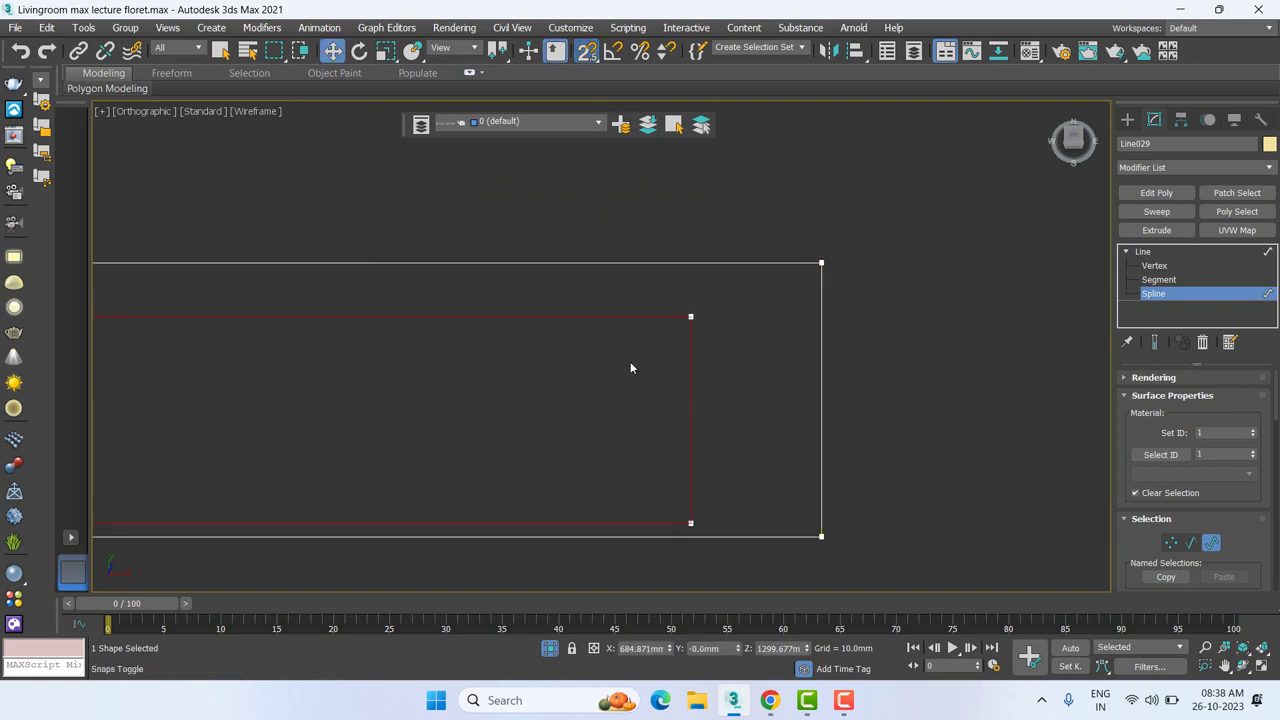
Step: Set Vertex/Endpoint snaps and, in Top view, move the inner rectangle back in depth
right_click(587, 51)
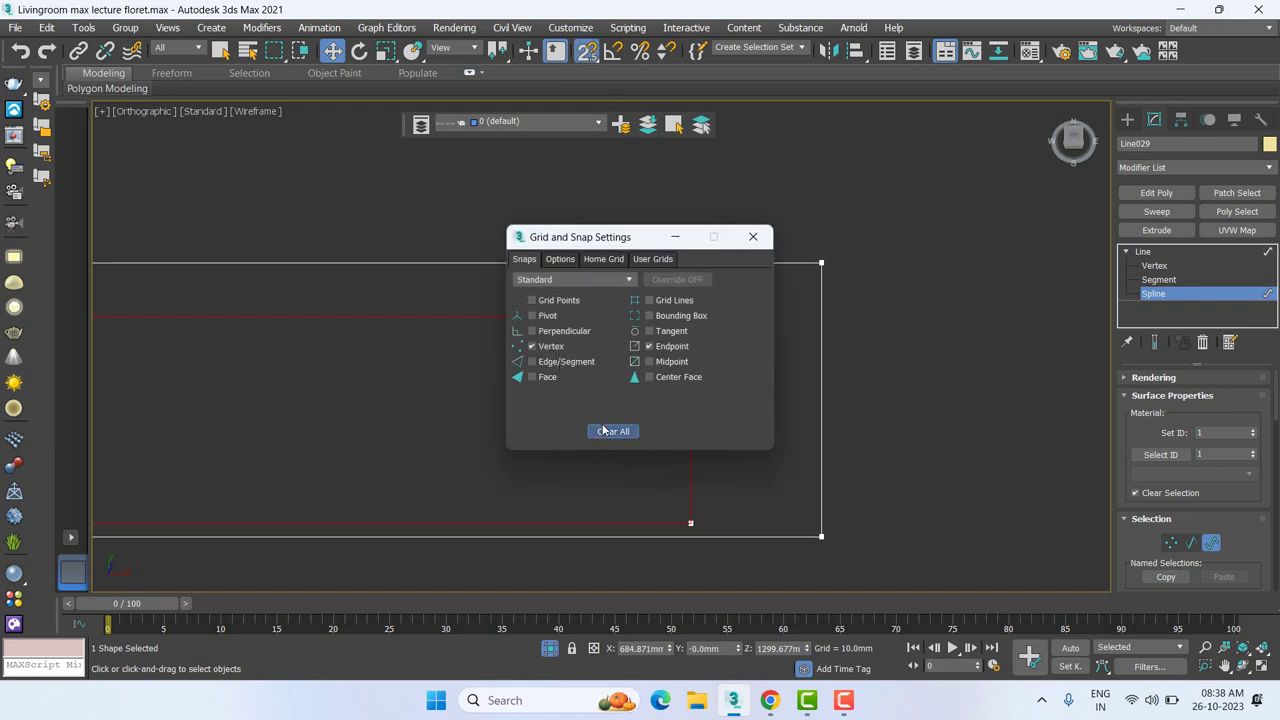
left_click(753, 237)
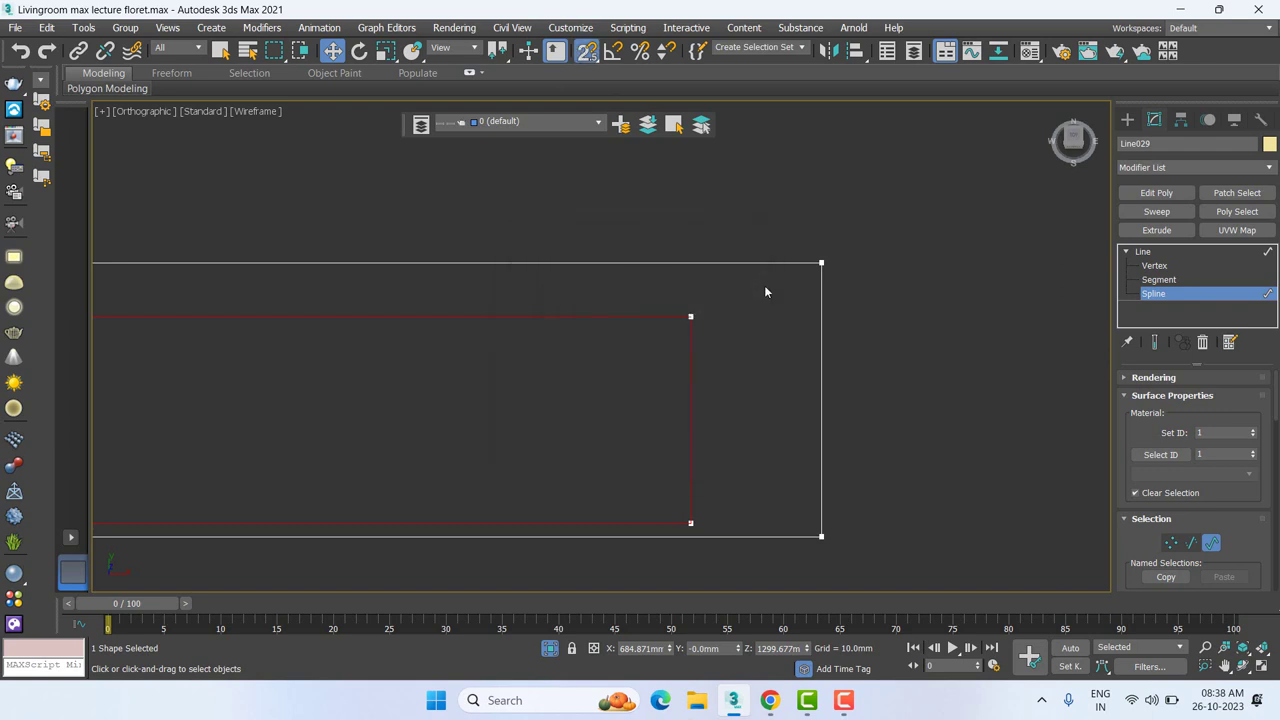
key("t")
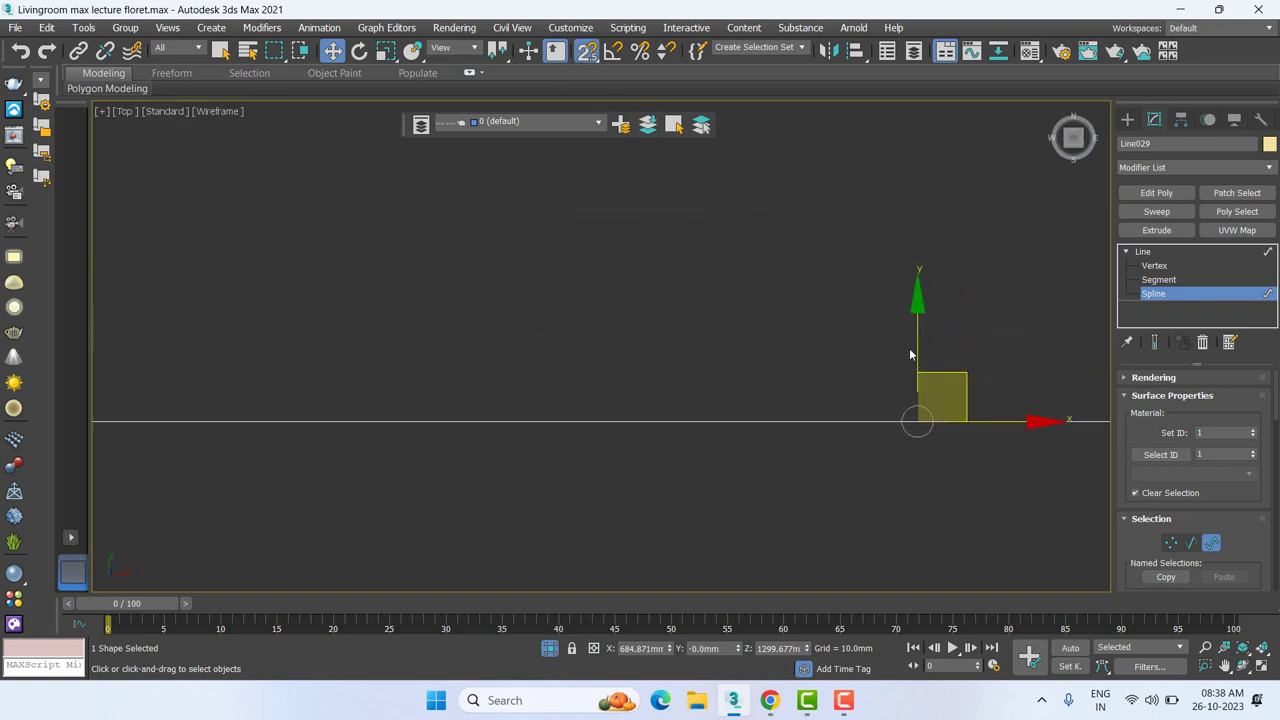
left_click_drag(910, 352, 914, 134)
scroll(807, 402, "down", 4)
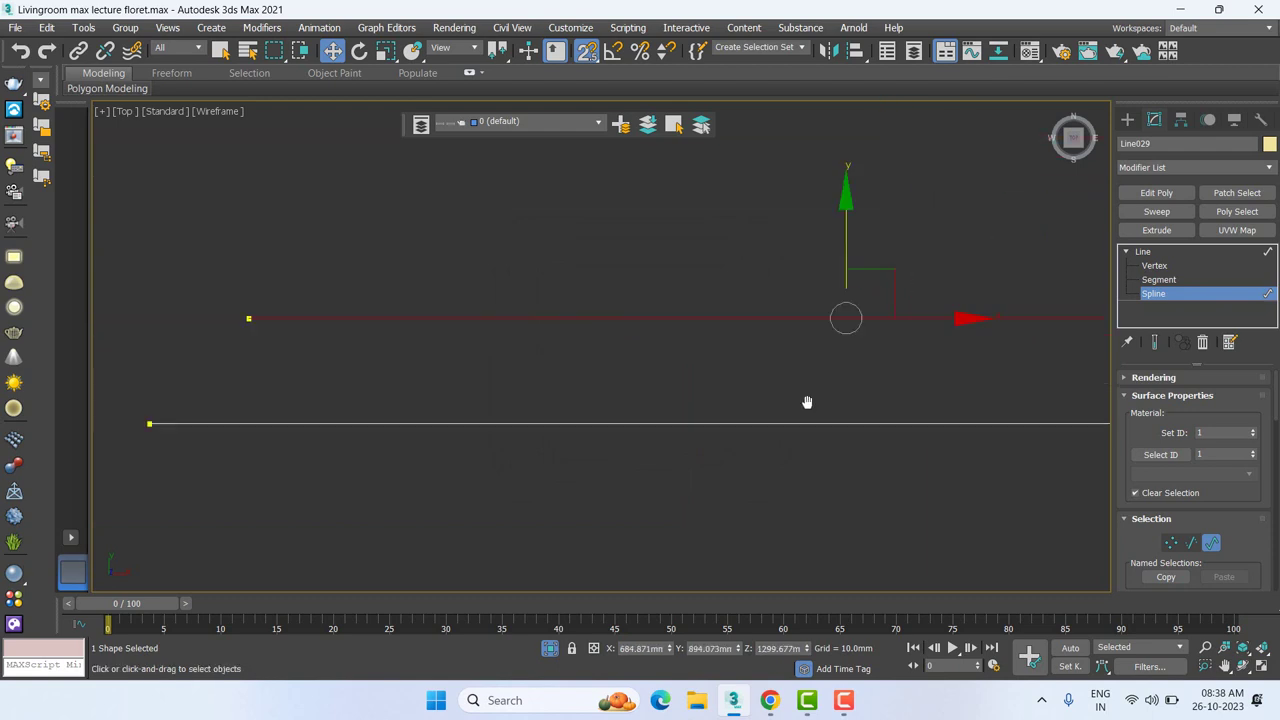
middle_click_drag(807, 402, 801, 412)
scroll(801, 411, "down", 3)
scroll(801, 411, "down", 2)
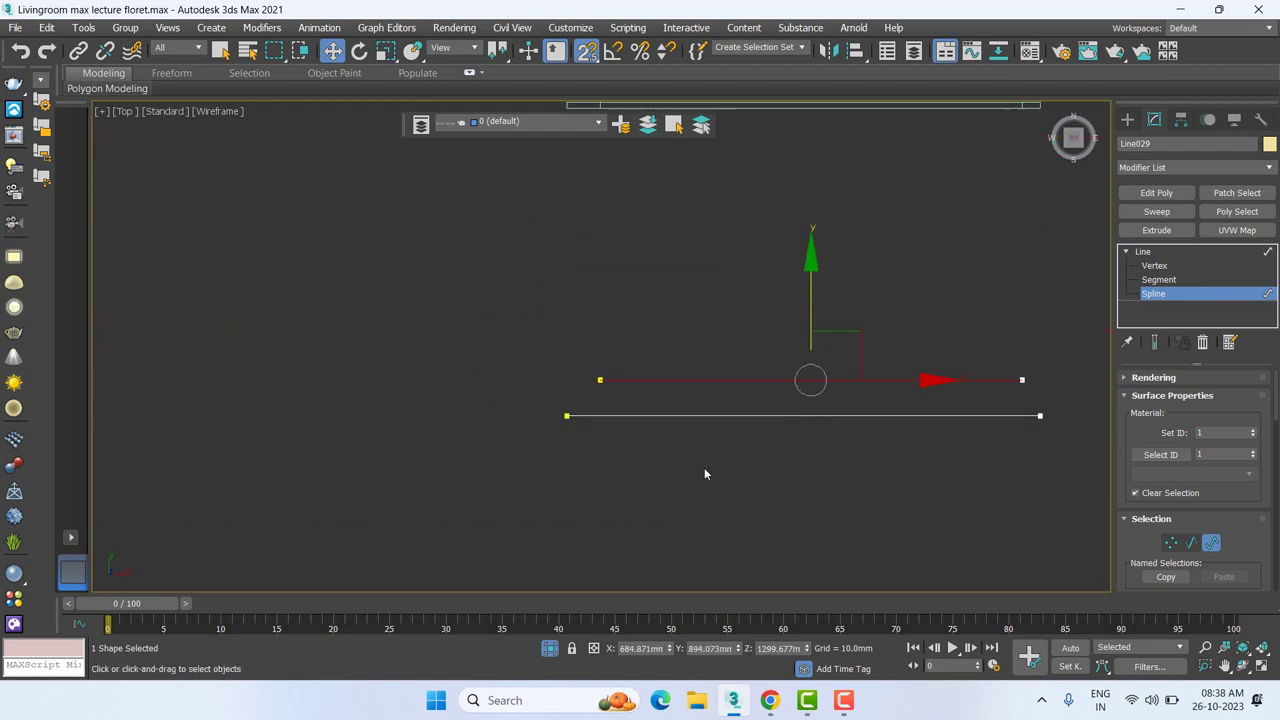
Step: Snap the inner rectangle onto the outer rectangle's depth
left_click(988, 393)
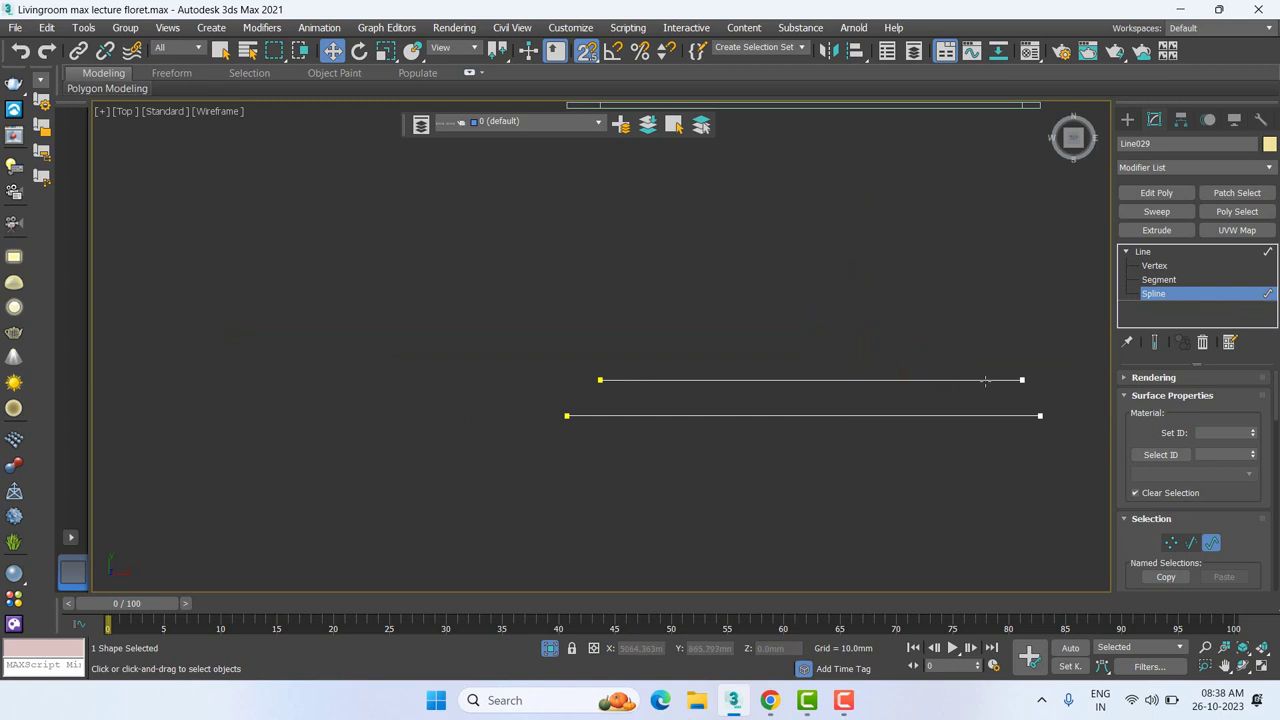
left_click(985, 380)
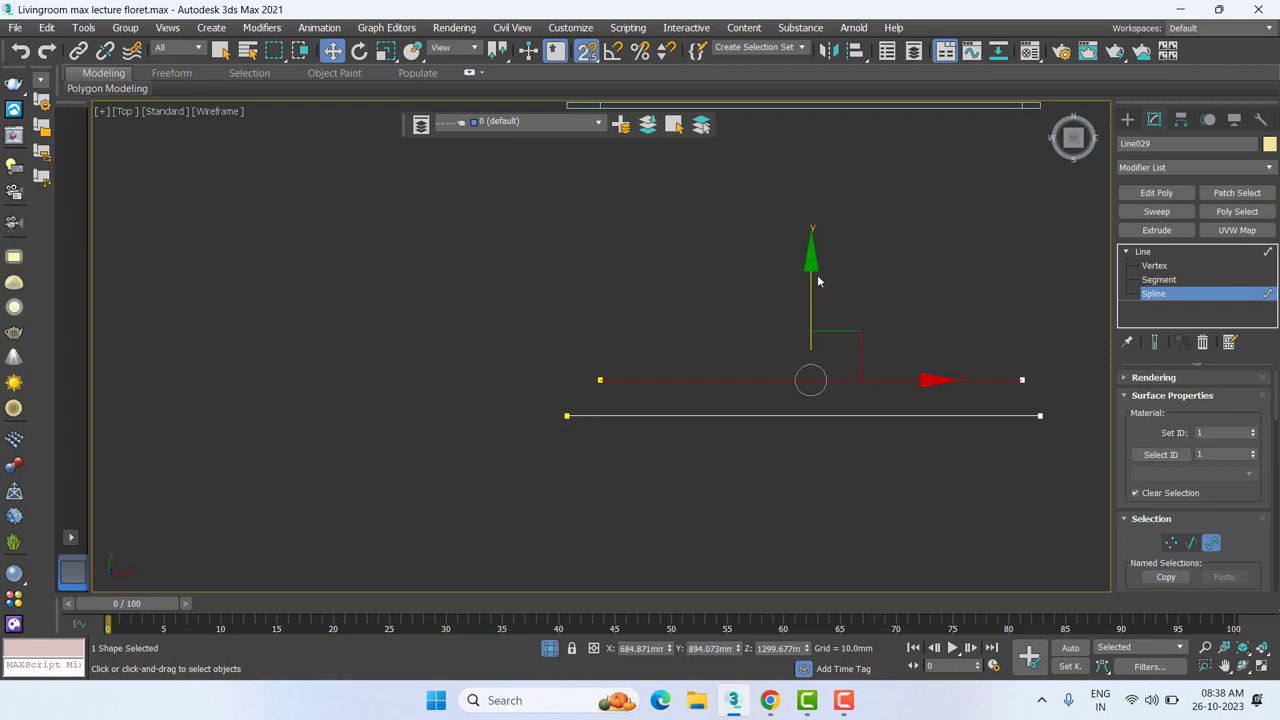
left_click_drag(816, 278, 1045, 414)
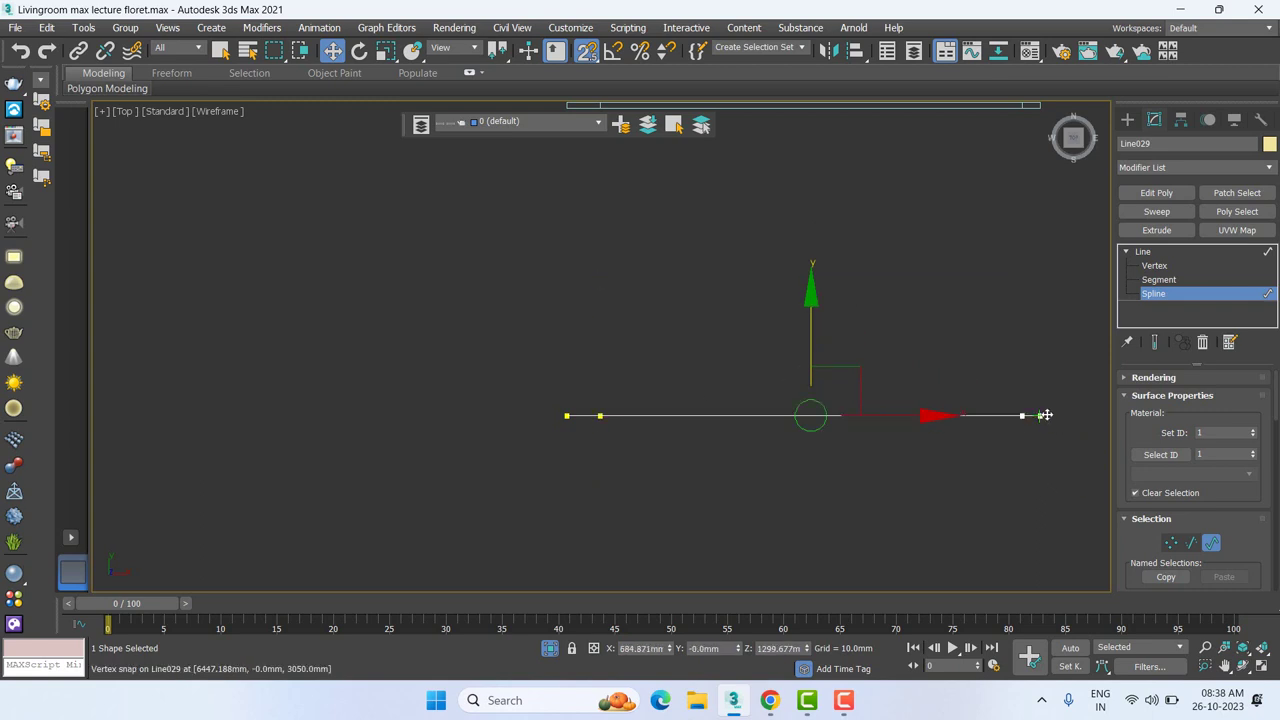
middle_click_drag(1045, 414, 395, 421)
scroll(395, 421, "down", 2)
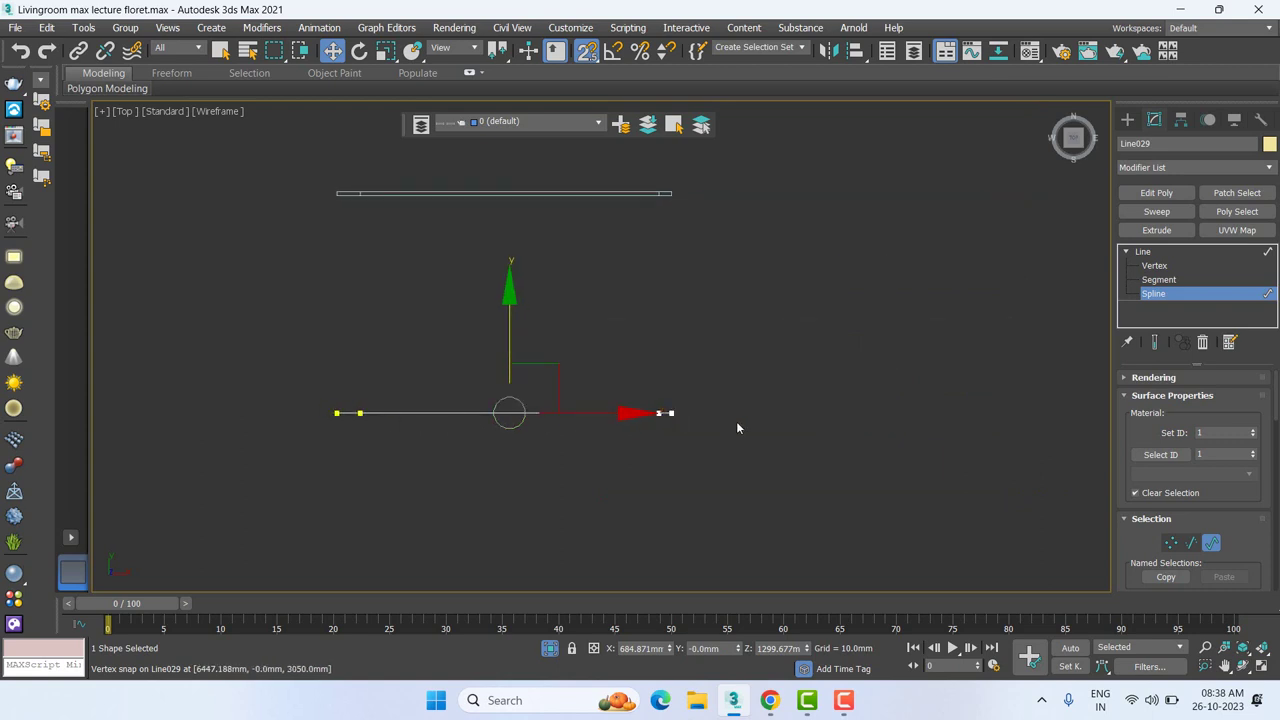
Step: Add an Extrude modifier to Line029 with an Amount of 150 mm
left_click(1143, 251)
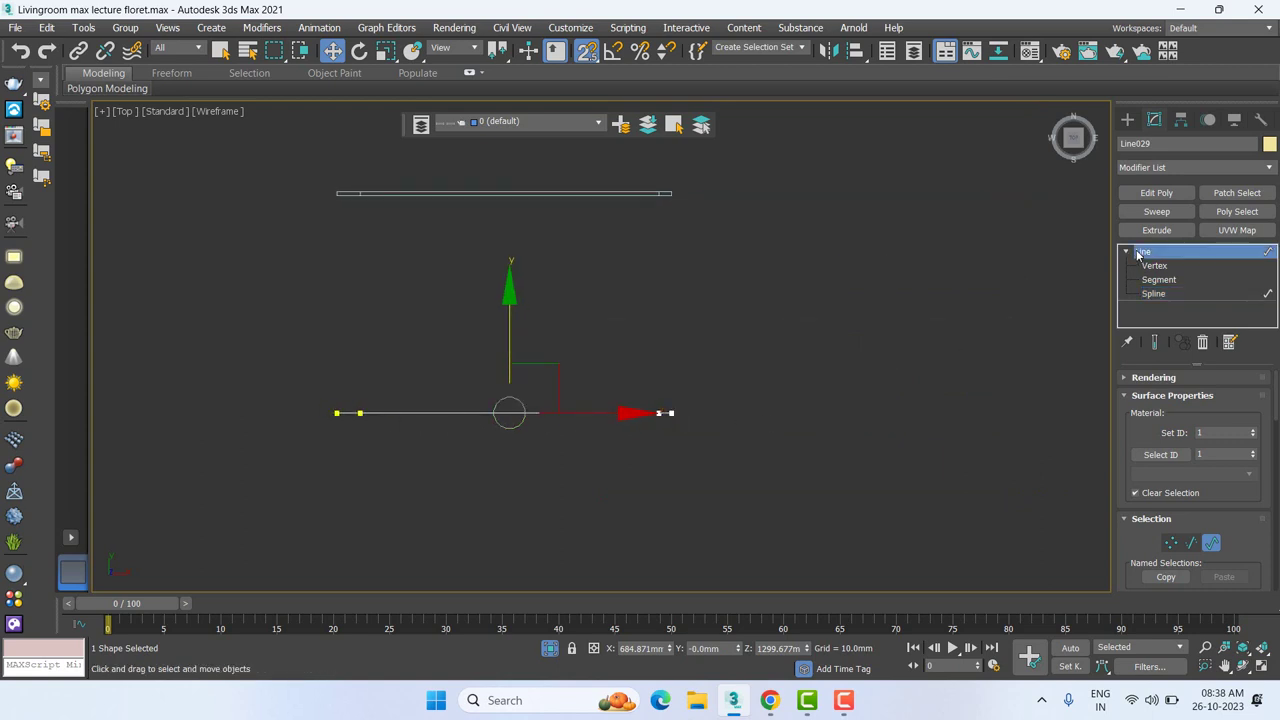
left_click(1156, 230)
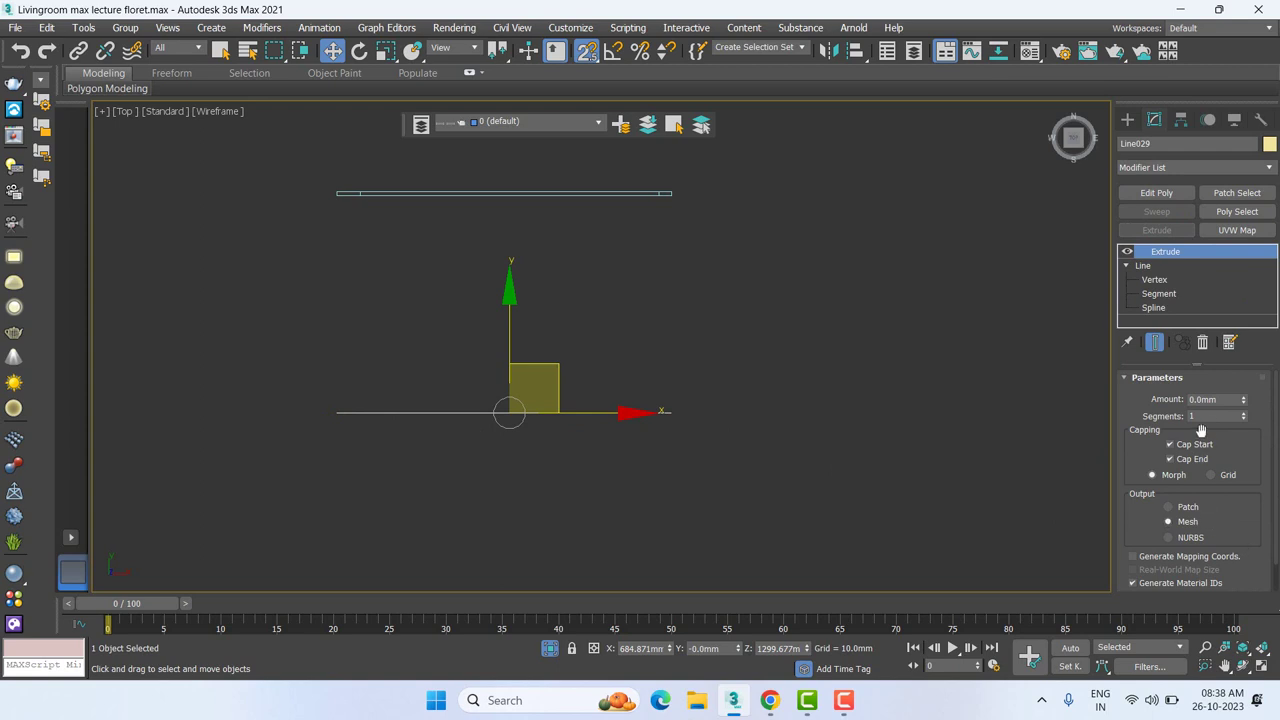
double_click(1210, 399)
type("150")
key("Return")
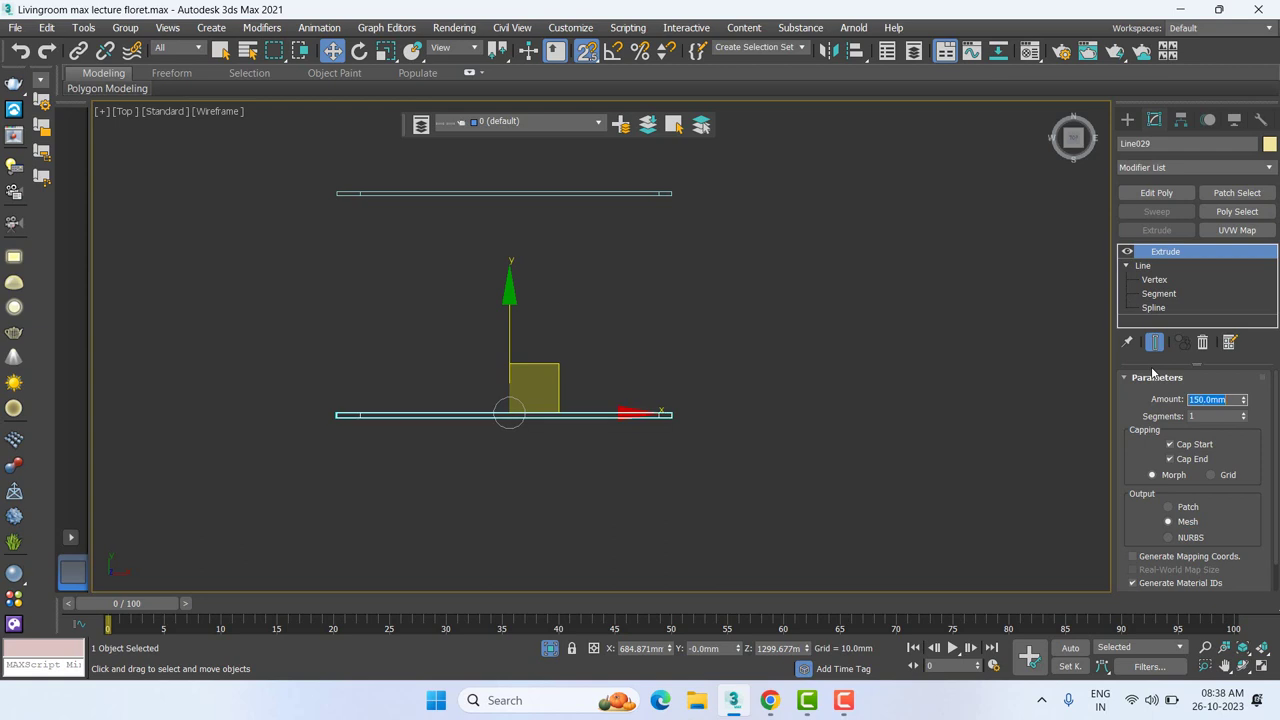
key("Num_Lock")
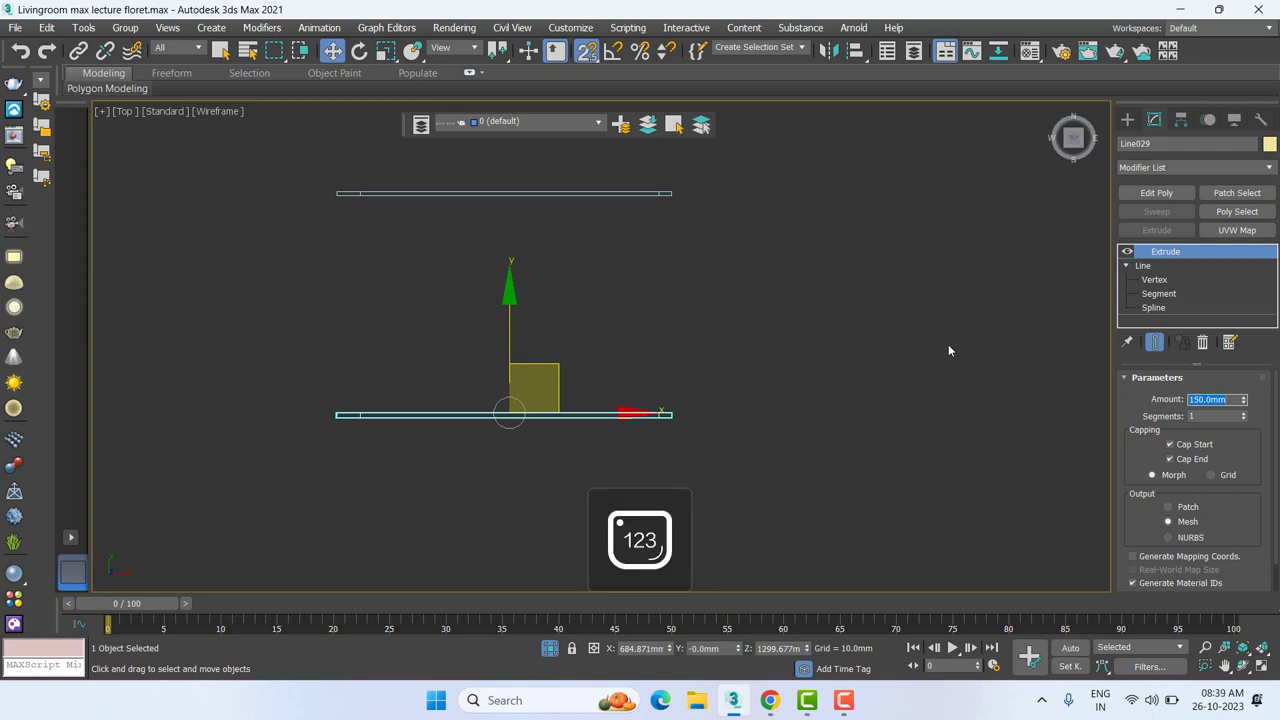
Step: Snap-move the lower extruded frame onto the upper one and back
scroll(700, 300, "down", 2)
middle_click_drag(638, 328, 606, 413)
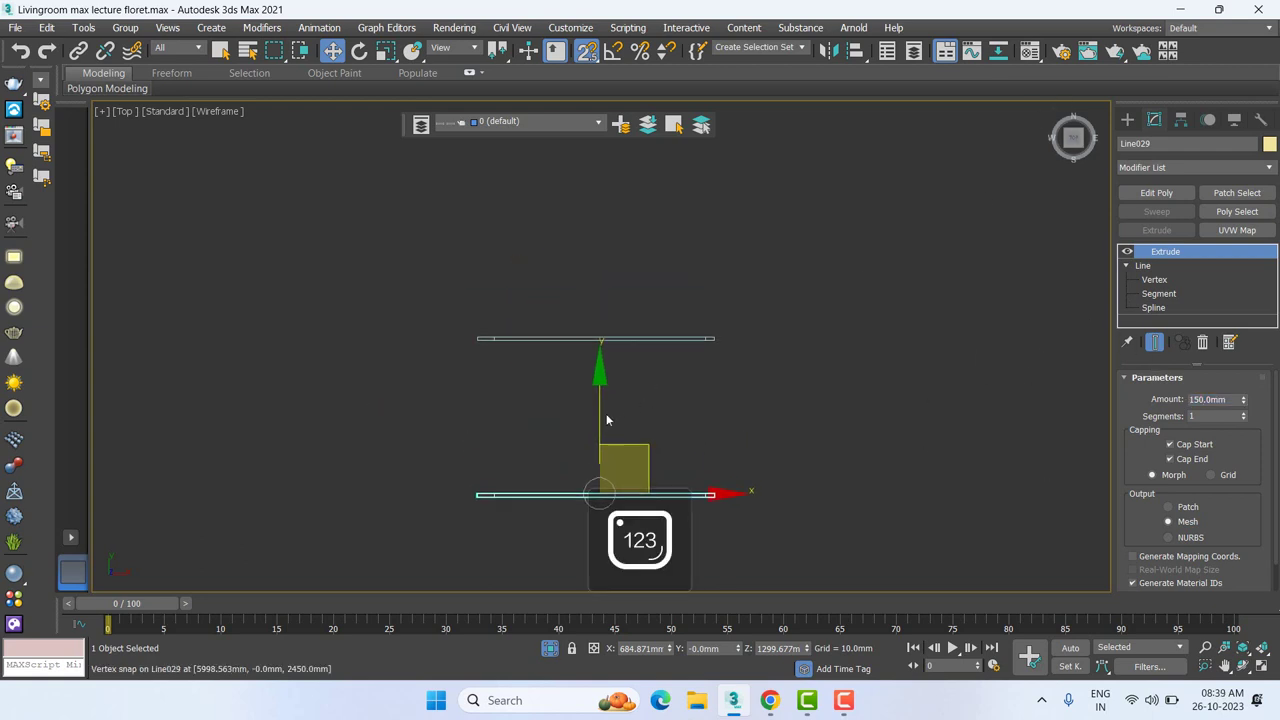
scroll(600, 346, "up", 3)
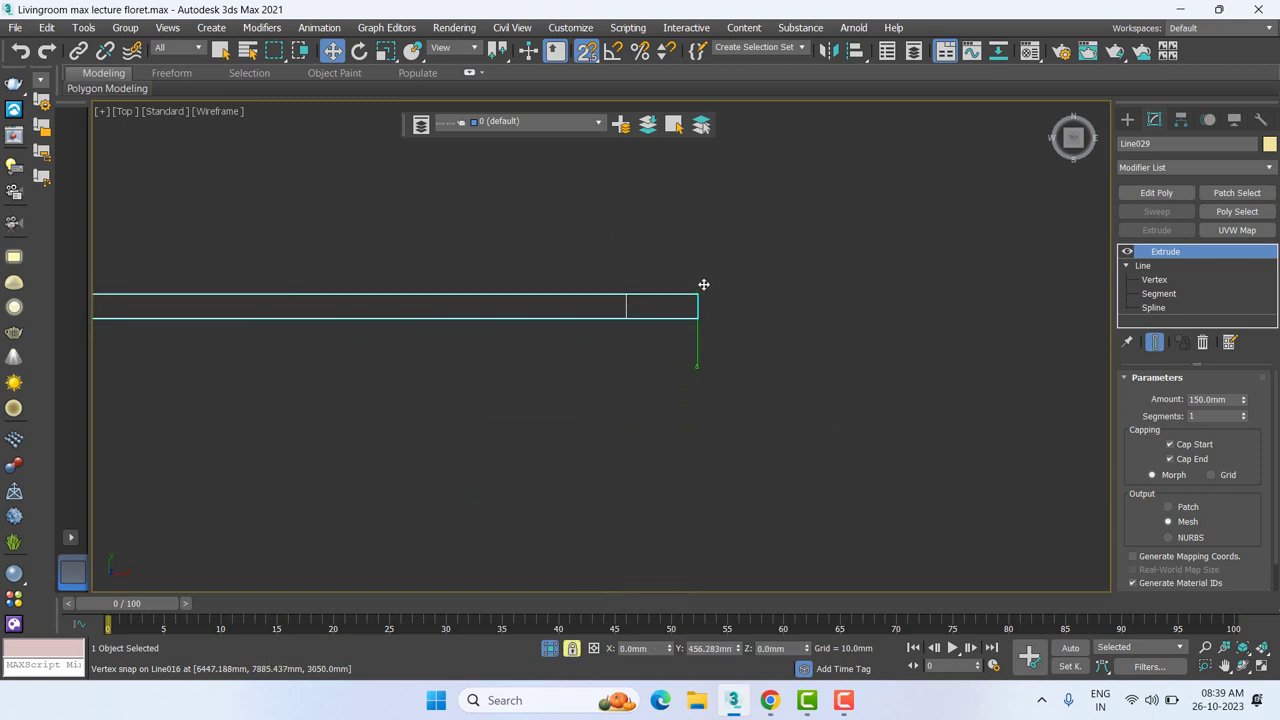
mouse_move(700, 362)
left_mouse_down()
mouse_move(703, 284)
mouse_move(717, 417)
left_mouse_up()
scroll(631, 354, "down", 1)
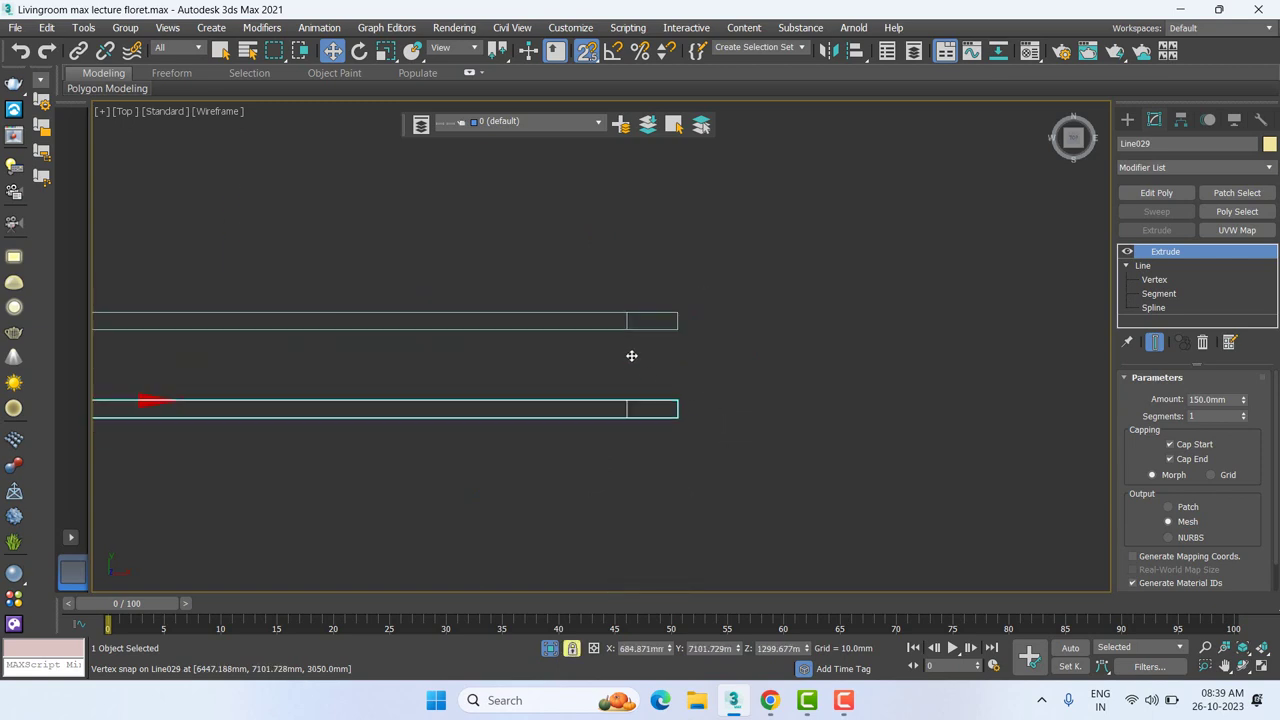
middle_click_drag(631, 354, 680, 377)
Step: Delete the lower extruded frame and nudge Line016 slightly down
right_click(674, 370)
key("space")
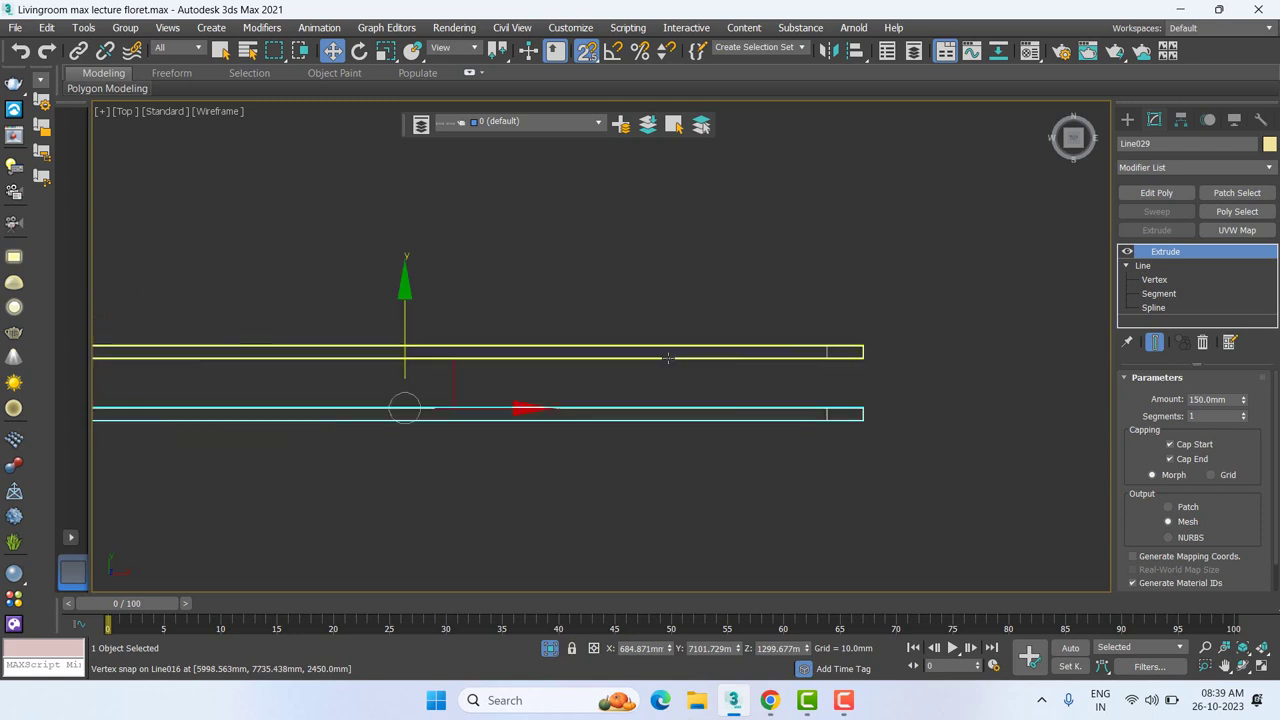
key("Delete")
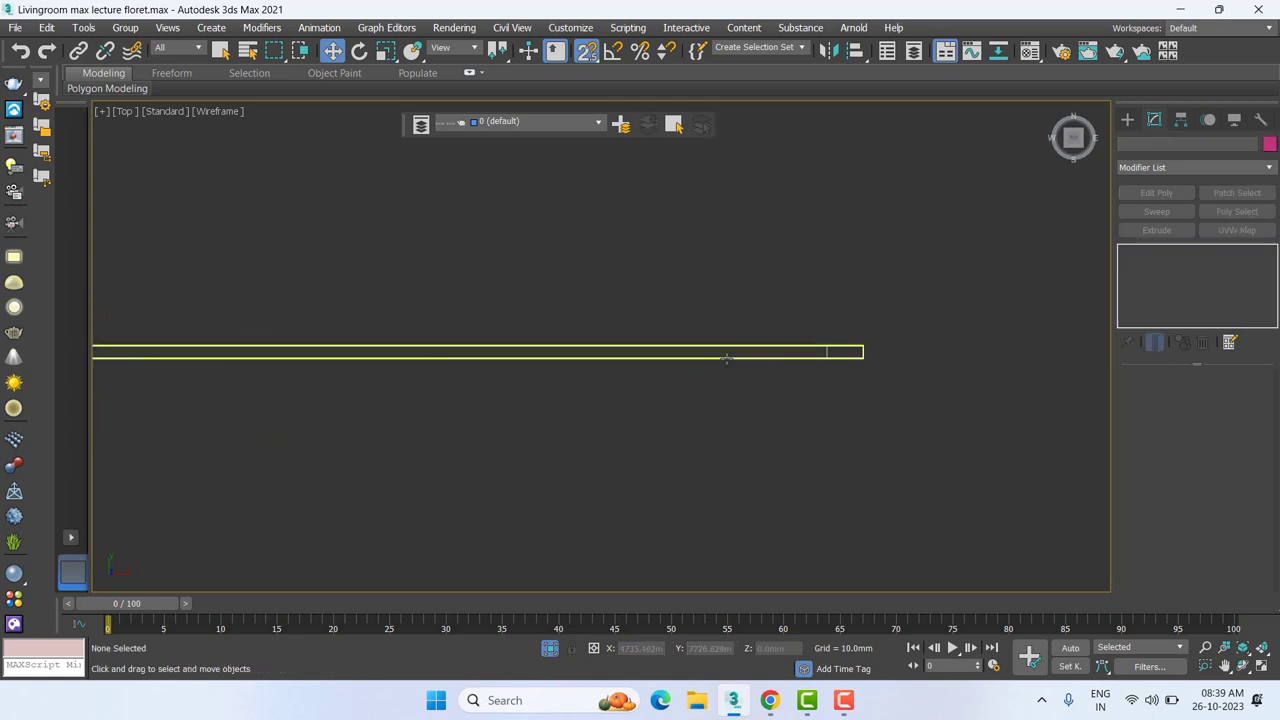
left_click(726, 355)
mouse_move(727, 357)
middle_mouse_down()
mouse_move(741, 431)
mouse_move(724, 383)
mouse_move(760, 395)
middle_mouse_up()
key("p")
Step: Review Line016 in perspective, then isolate it in a zoomed-extents front view, deselected
left_click(549, 648)
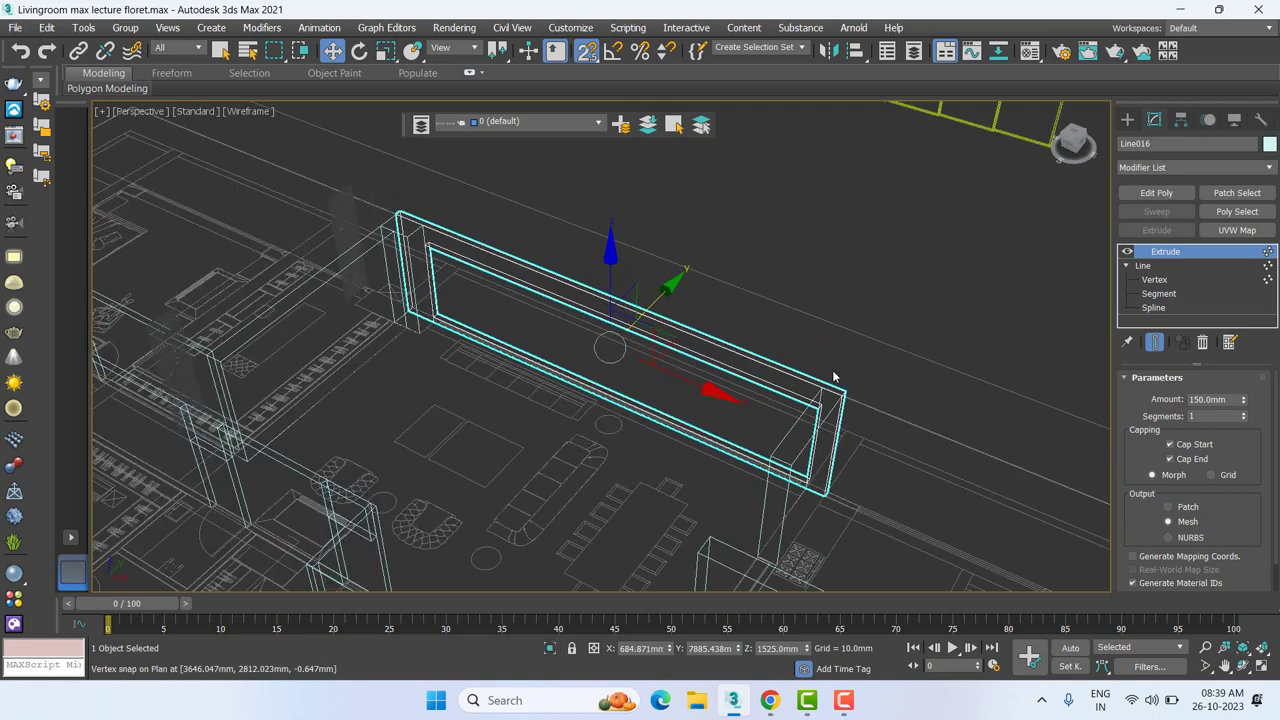
scroll(833, 376, "up", 4)
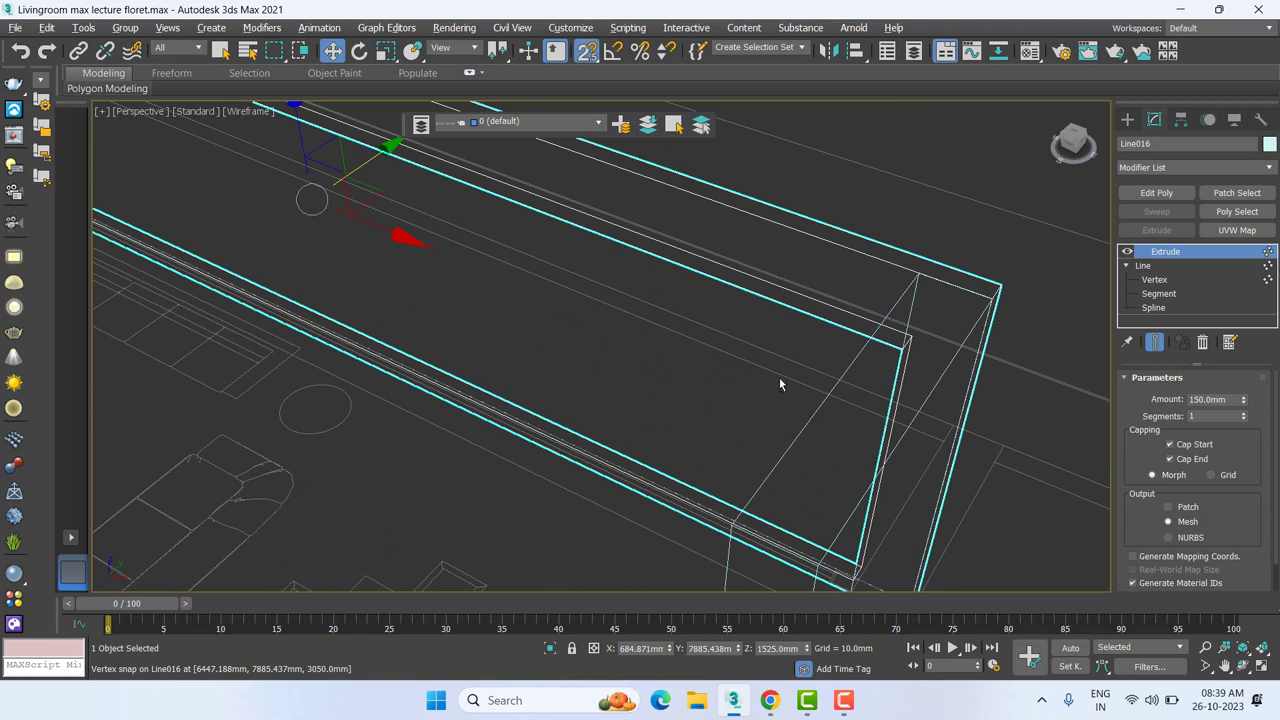
key("alt+q")
key("f")
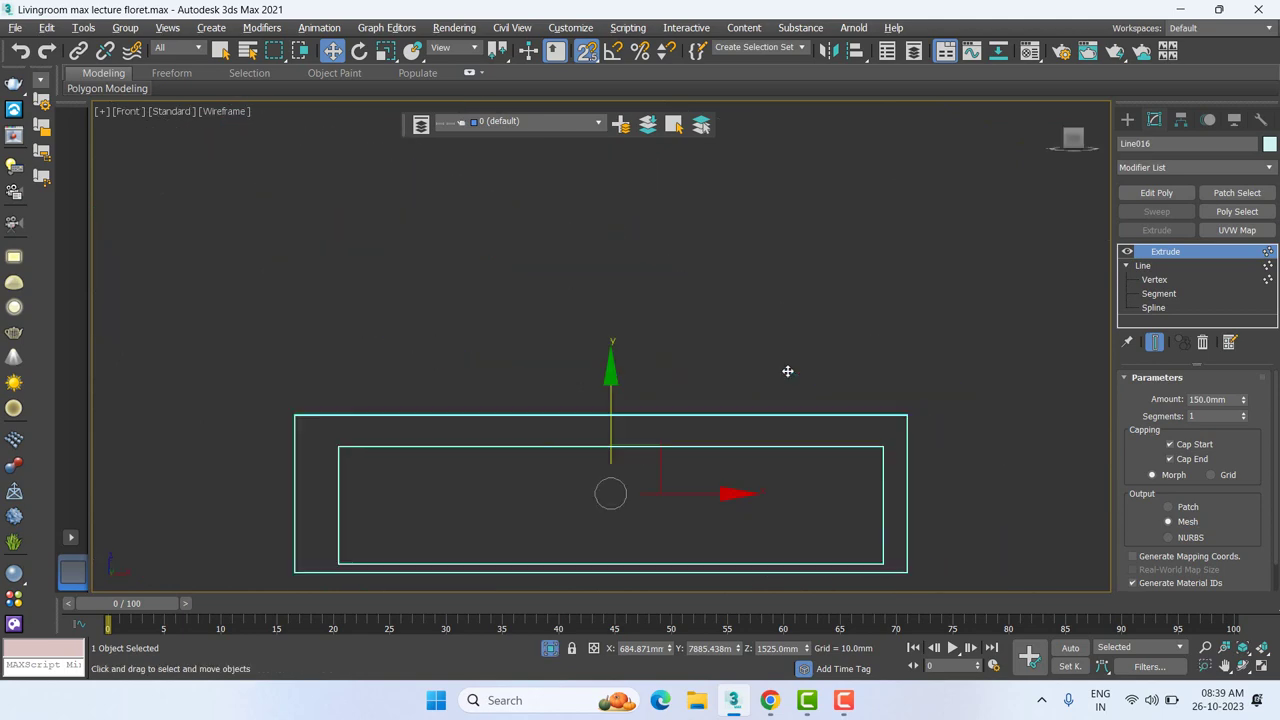
key("z")
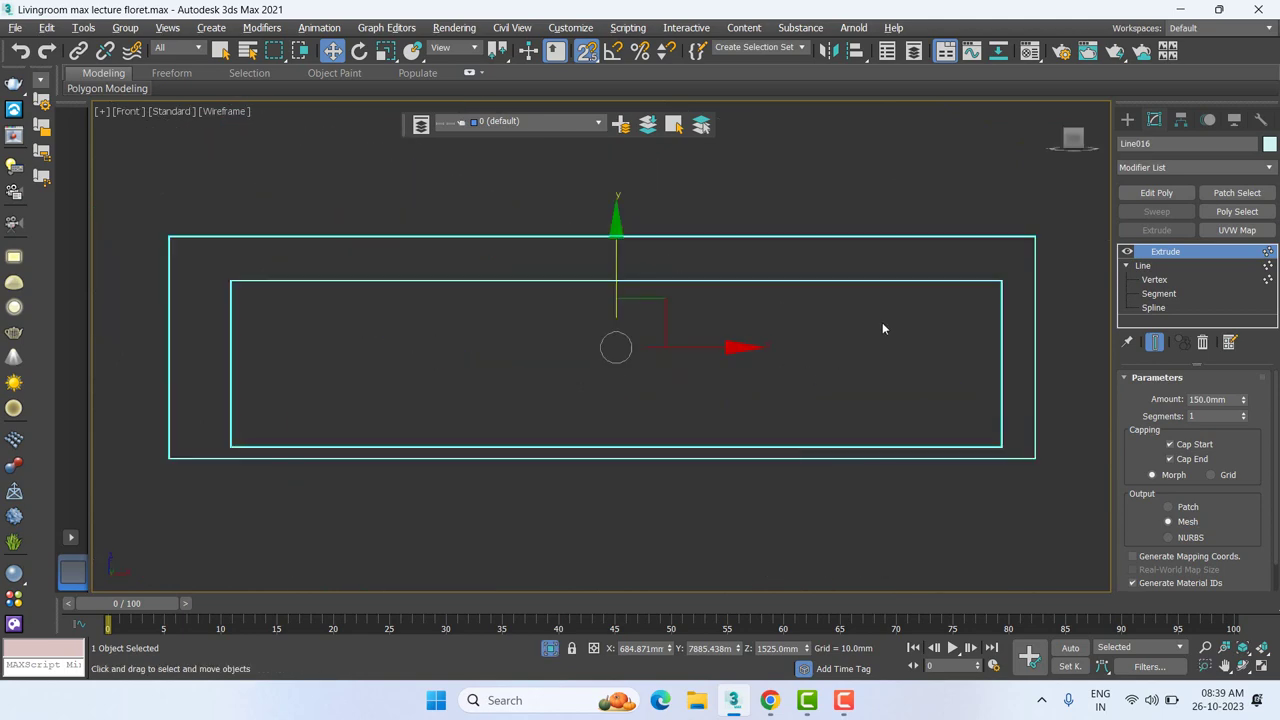
left_click(988, 262)
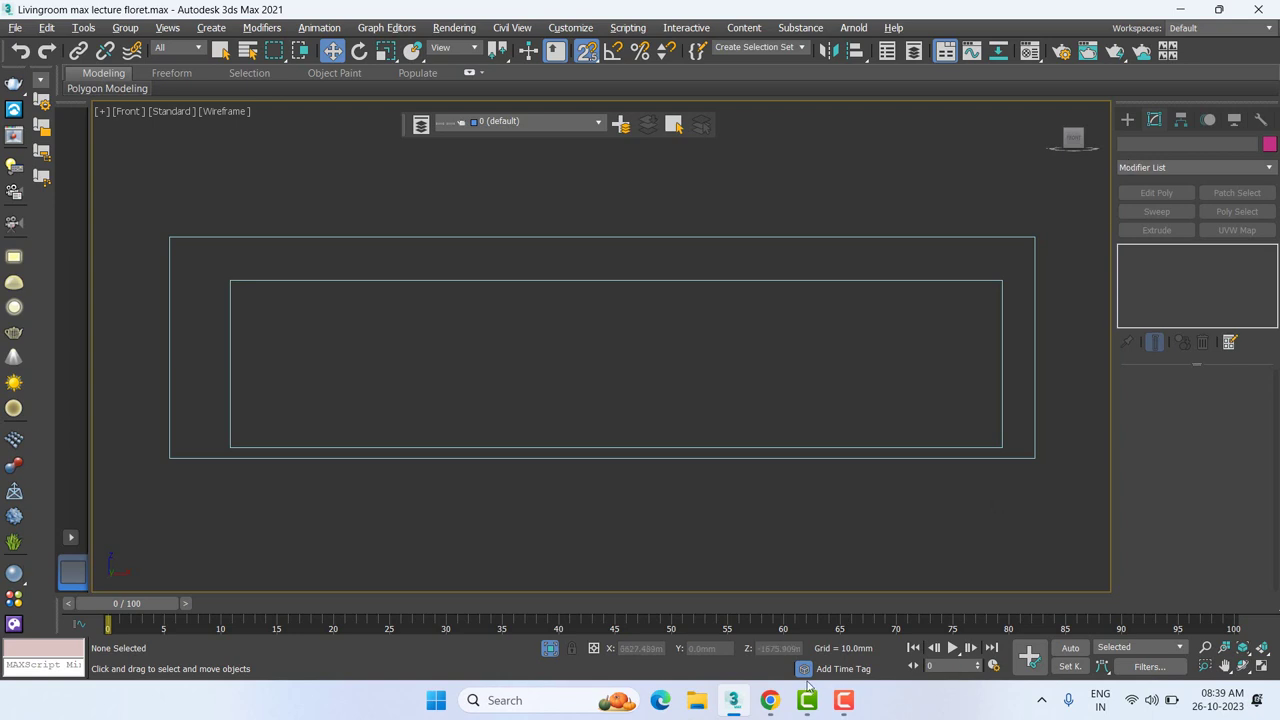
Step: Bring the Google Meet window forward and stop presenting
left_click(770, 700)
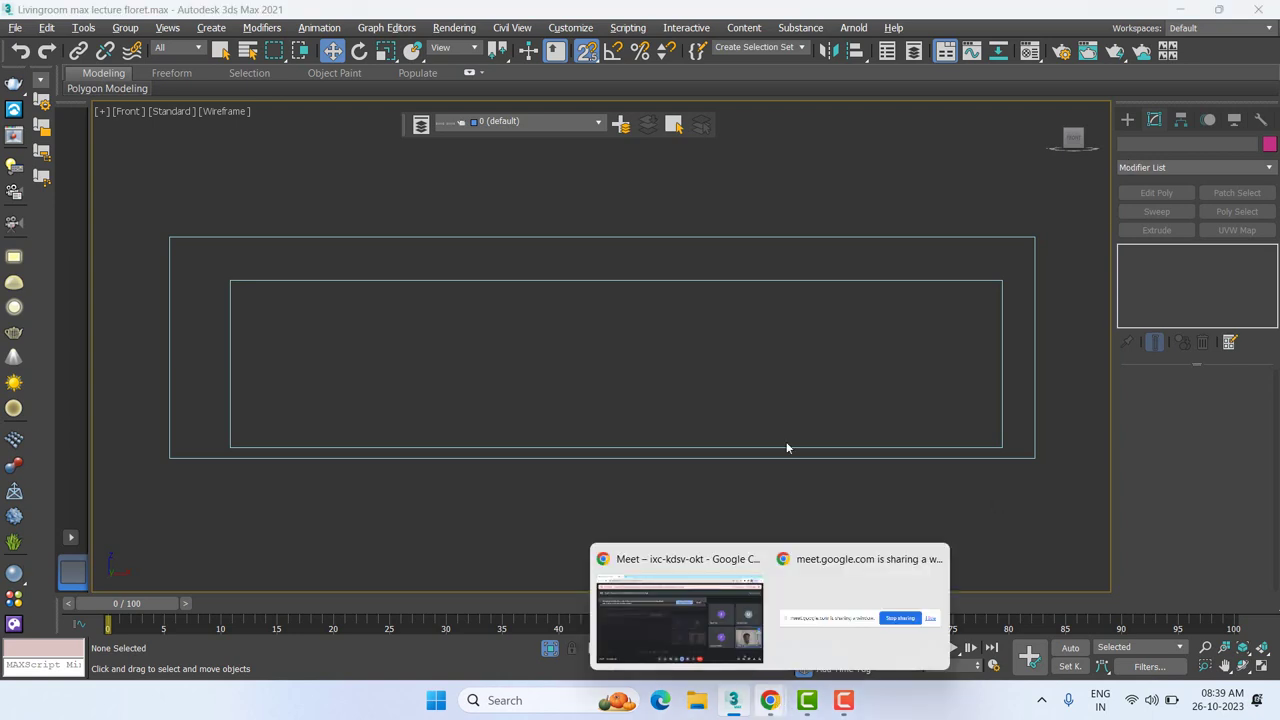
left_click(680, 620)
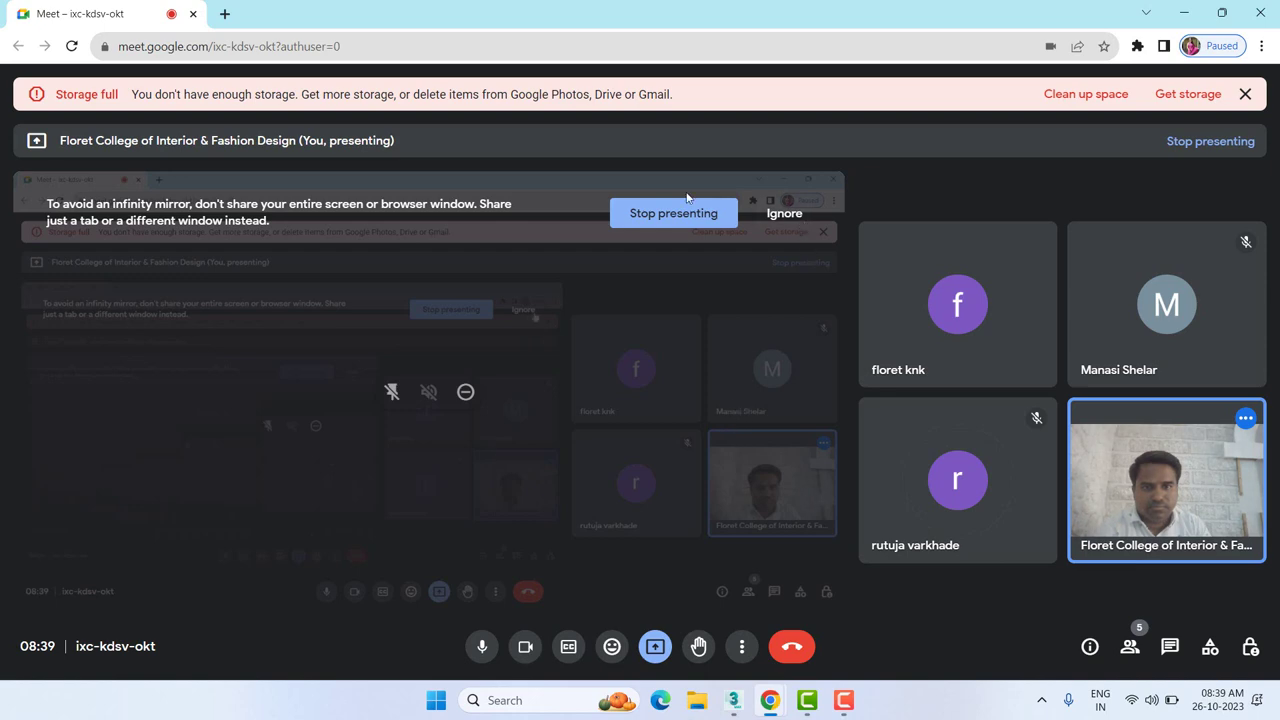
left_click(655, 646)
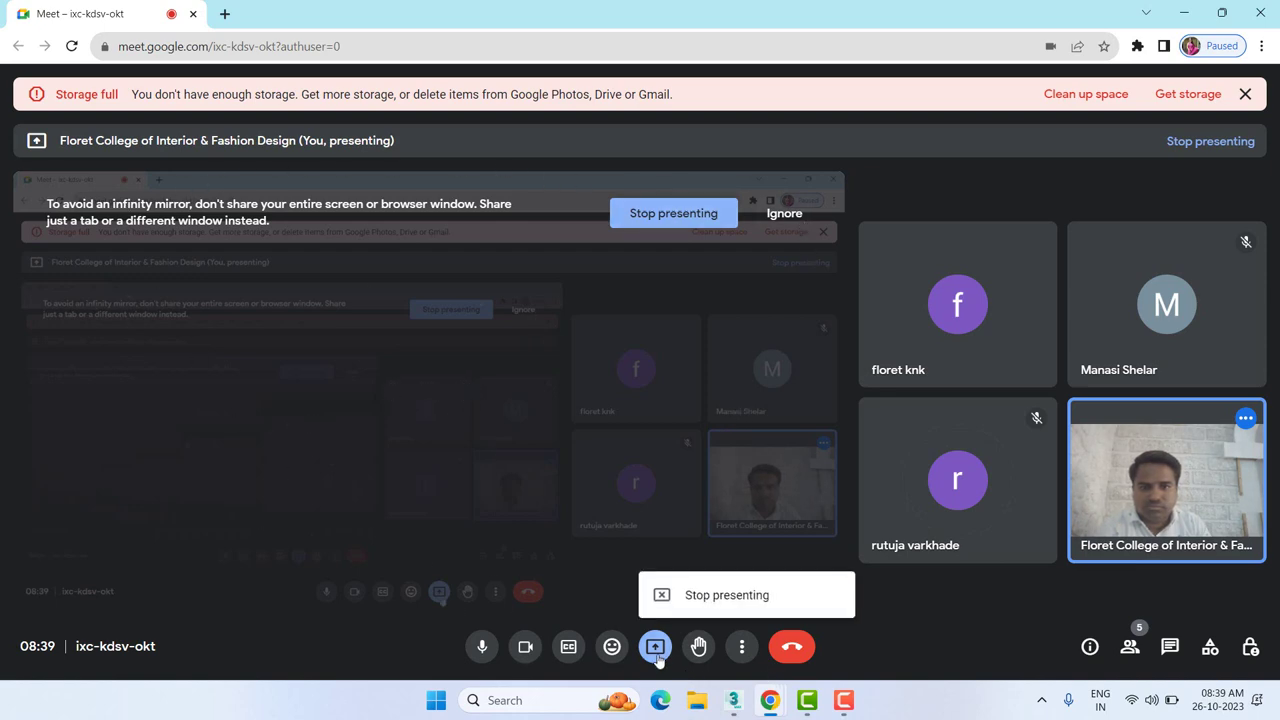
left_click(724, 595)
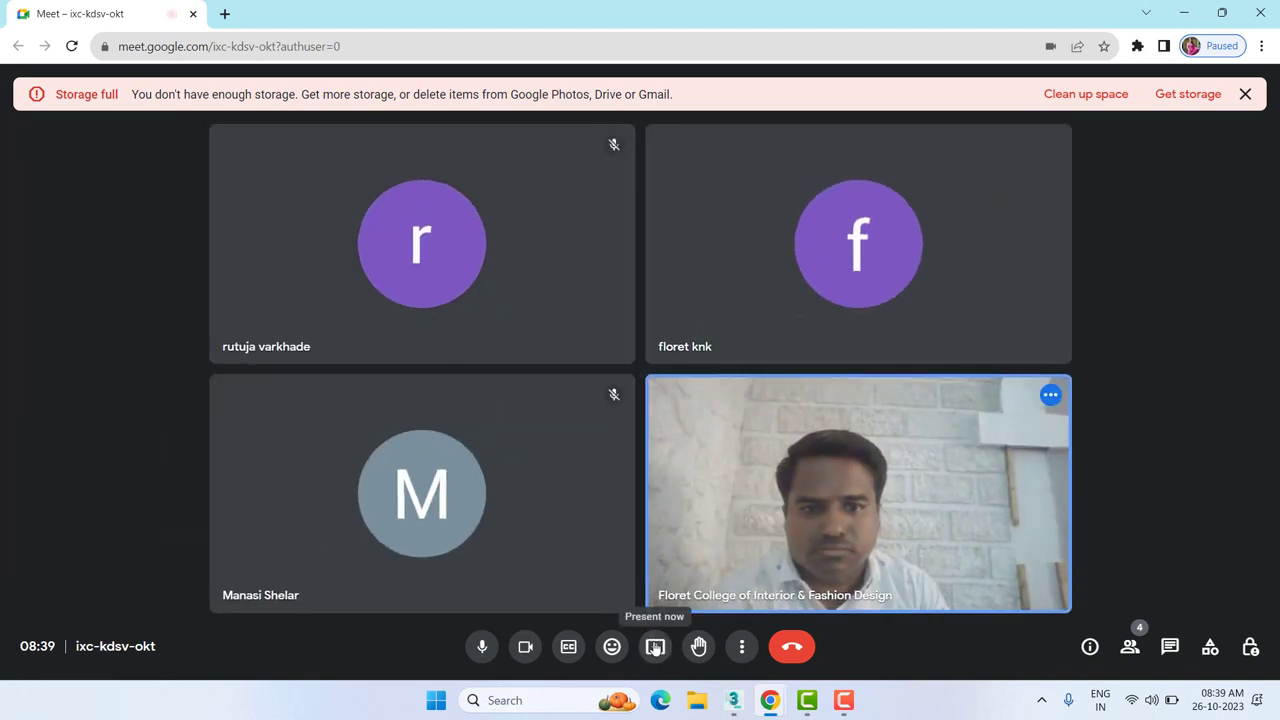
Step: Re-share the entire screen, then minimize the Meet window to reveal 3ds Max
left_click(655, 646)
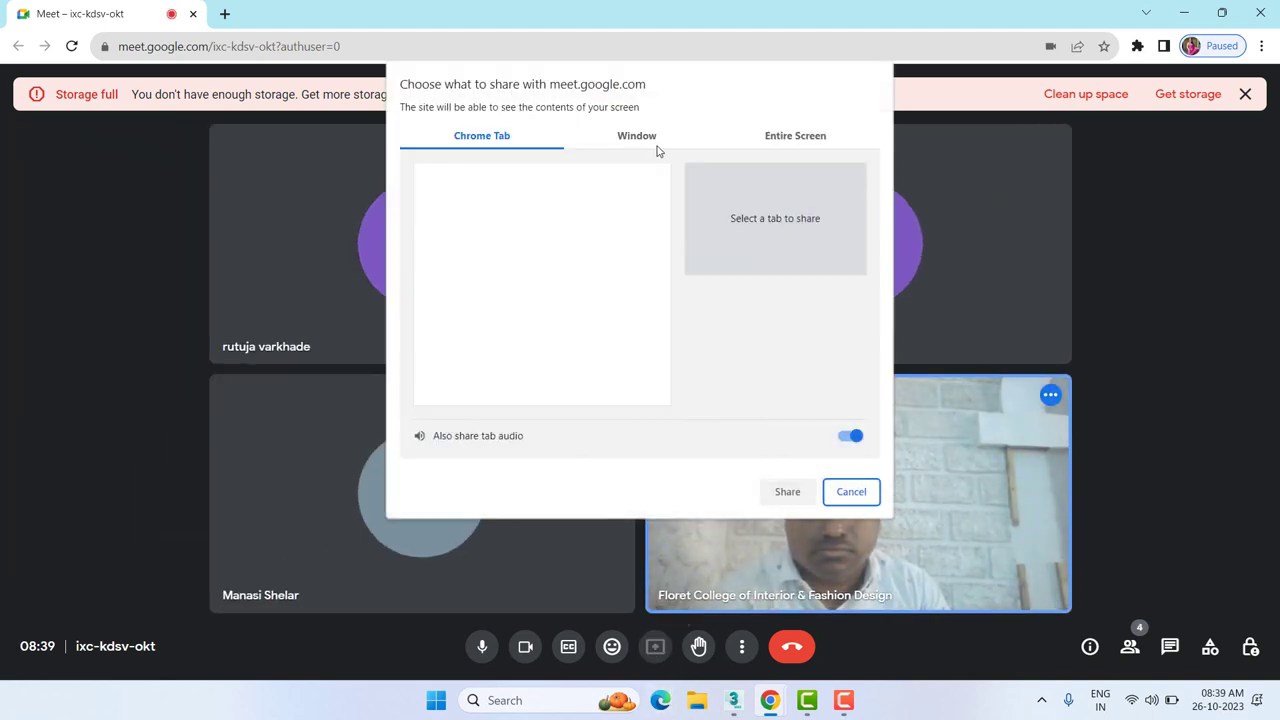
left_click(789, 142)
left_click(552, 260)
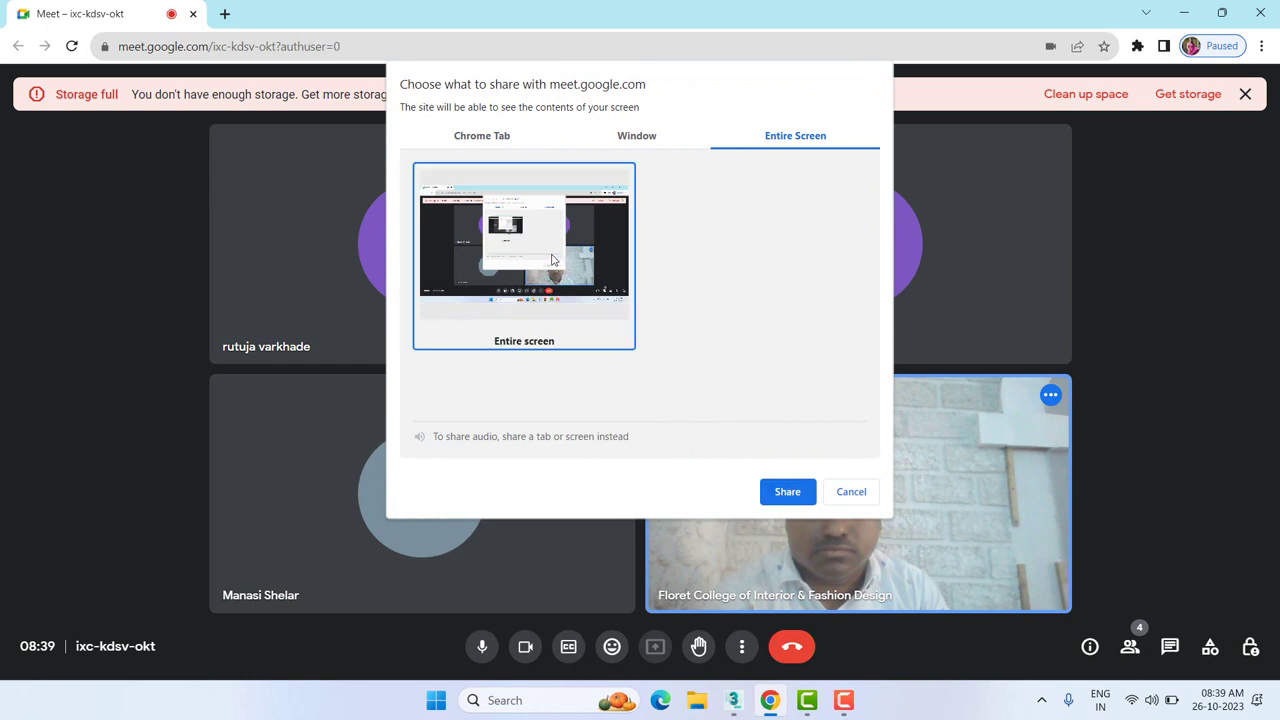
left_click(797, 494)
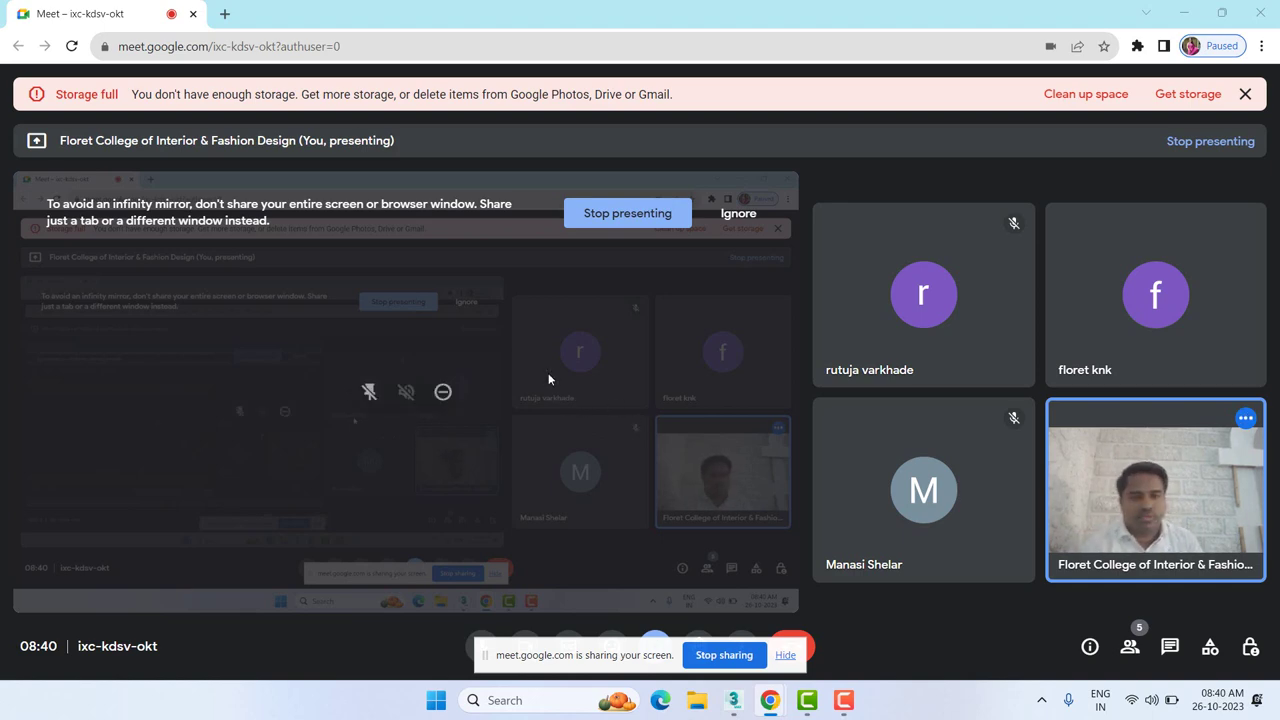
left_click(1183, 15)
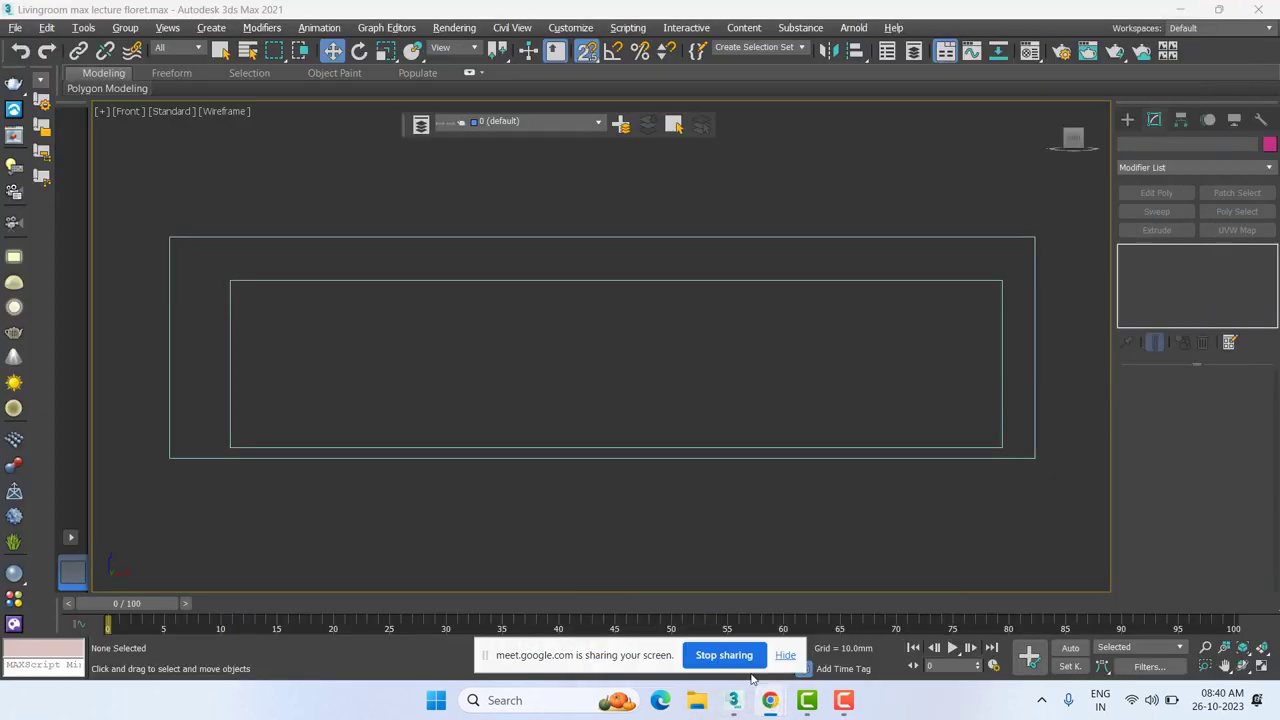
Step: Restore the Google Meet window from its Chrome taskbar thumbnail
mouse_move(769, 700)
left_click(647, 636)
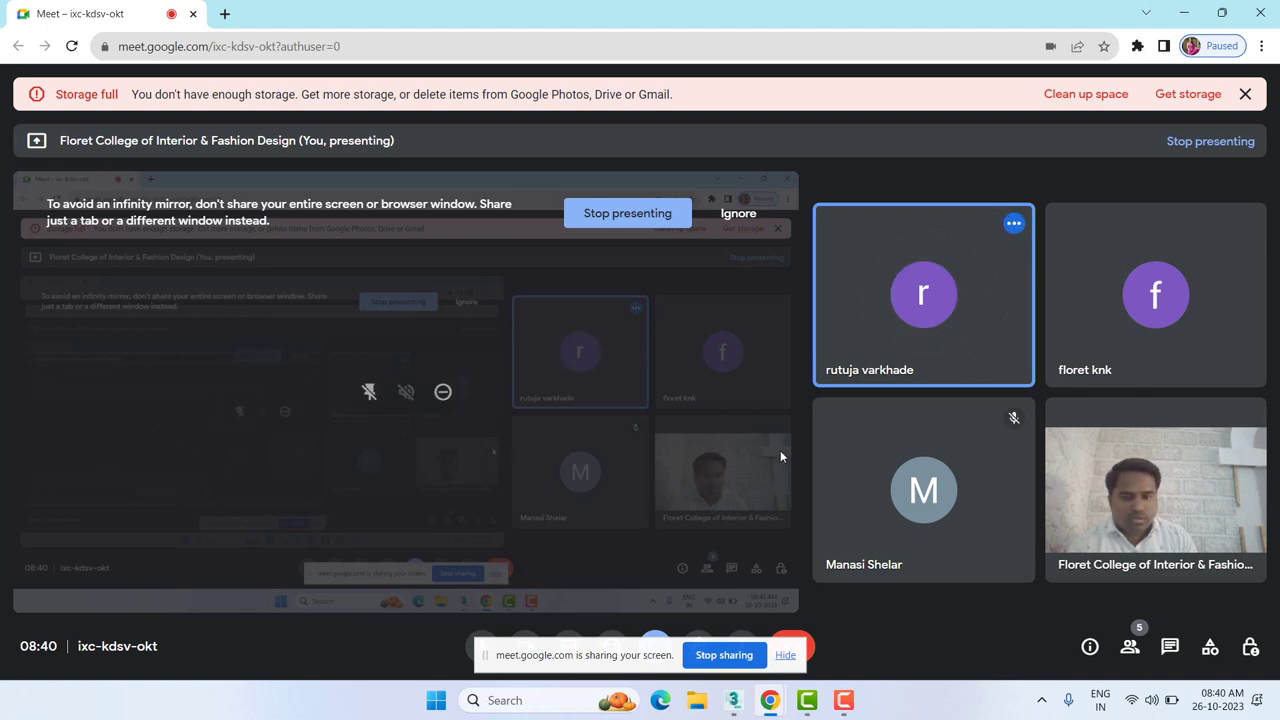
mouse_move(722, 475)
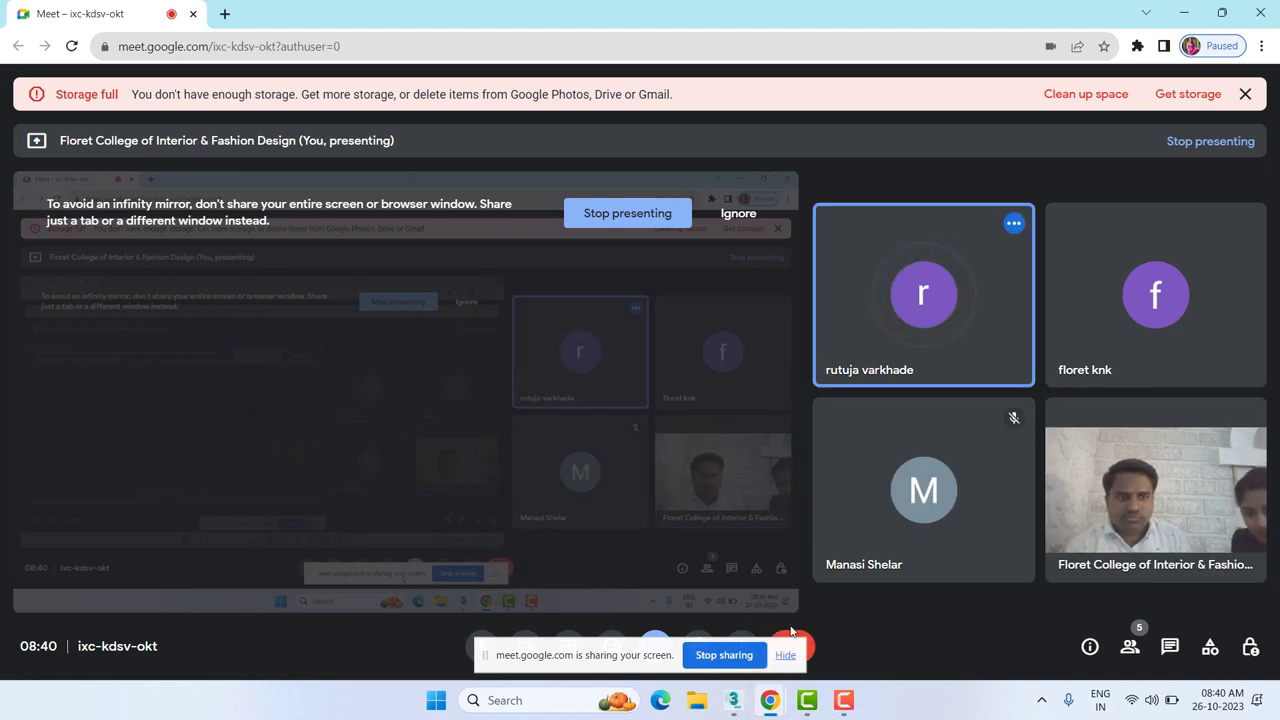
Step: Stop presenting in Google Meet and restart the presentation sharing only the 3ds Max window
left_click(786, 656)
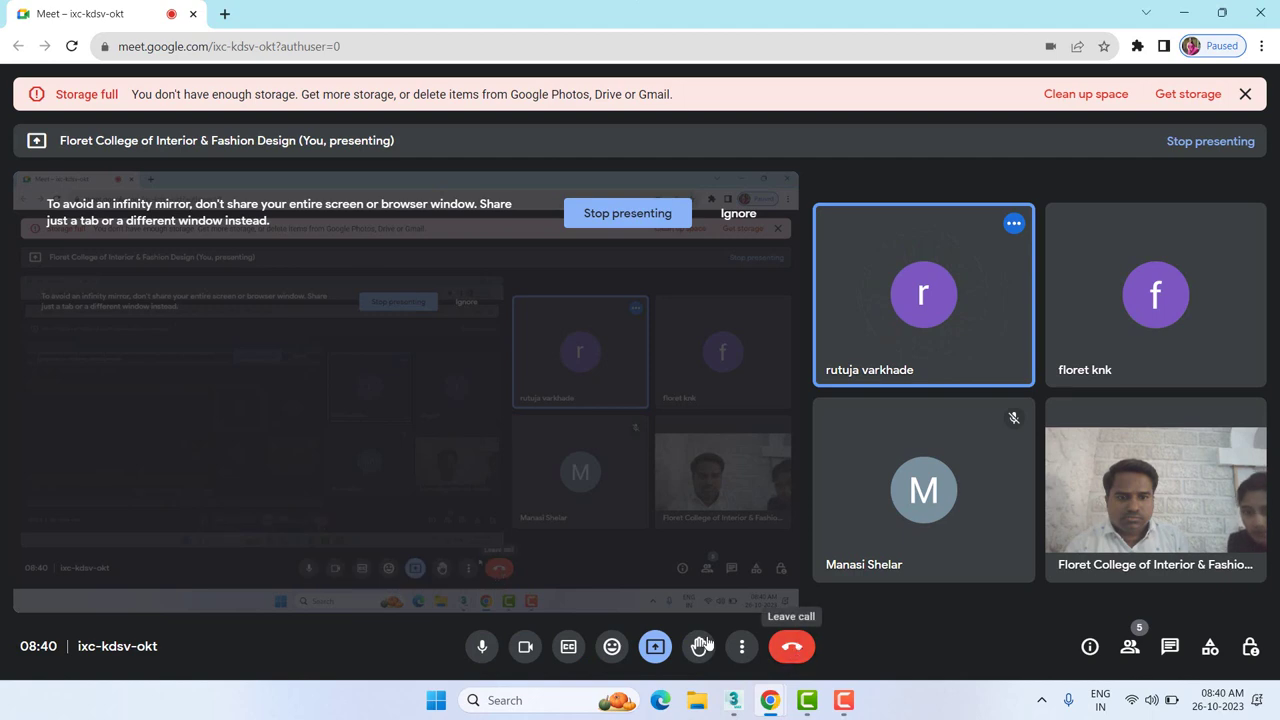
left_click(657, 648)
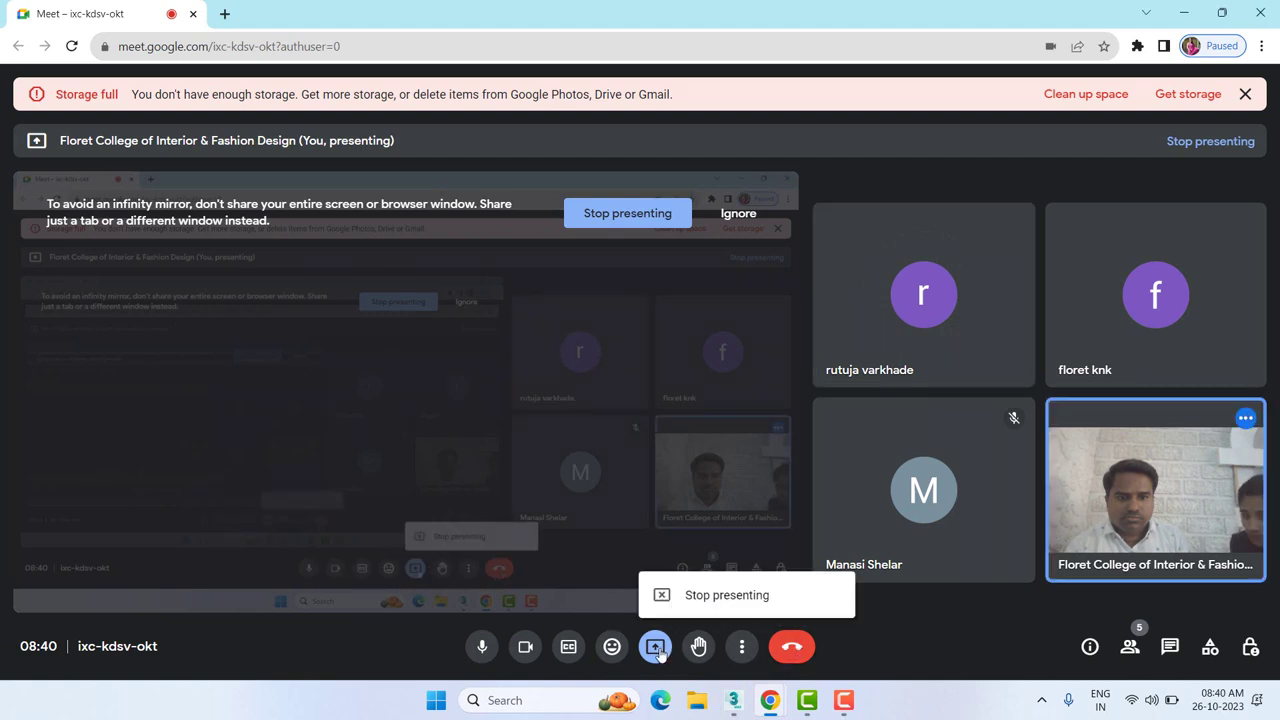
left_click(733, 600)
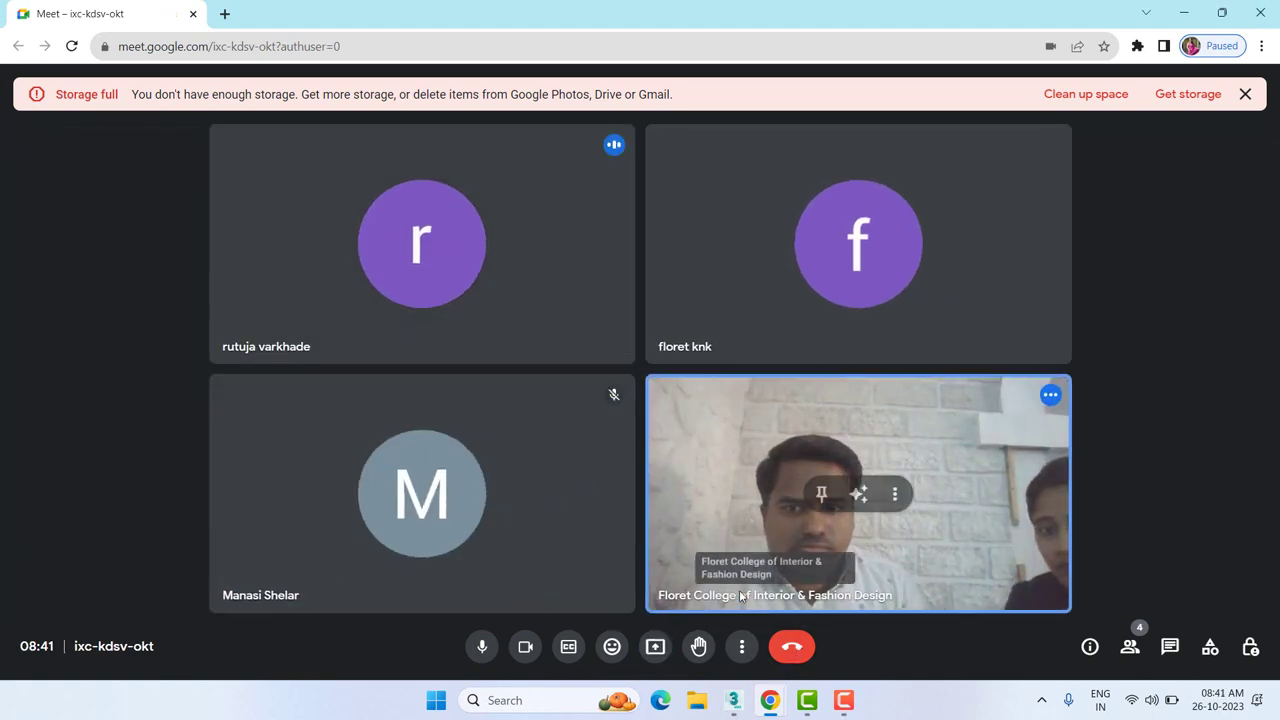
left_click(657, 648)
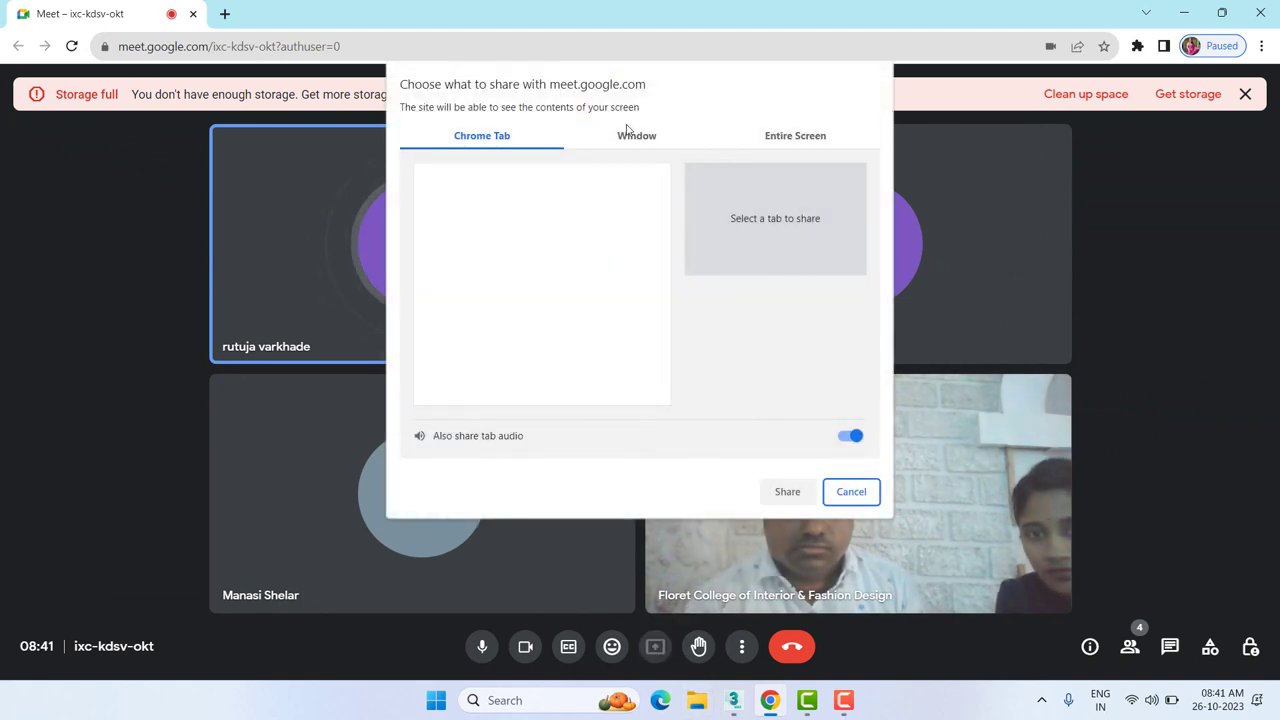
left_click(634, 136)
left_click(631, 265)
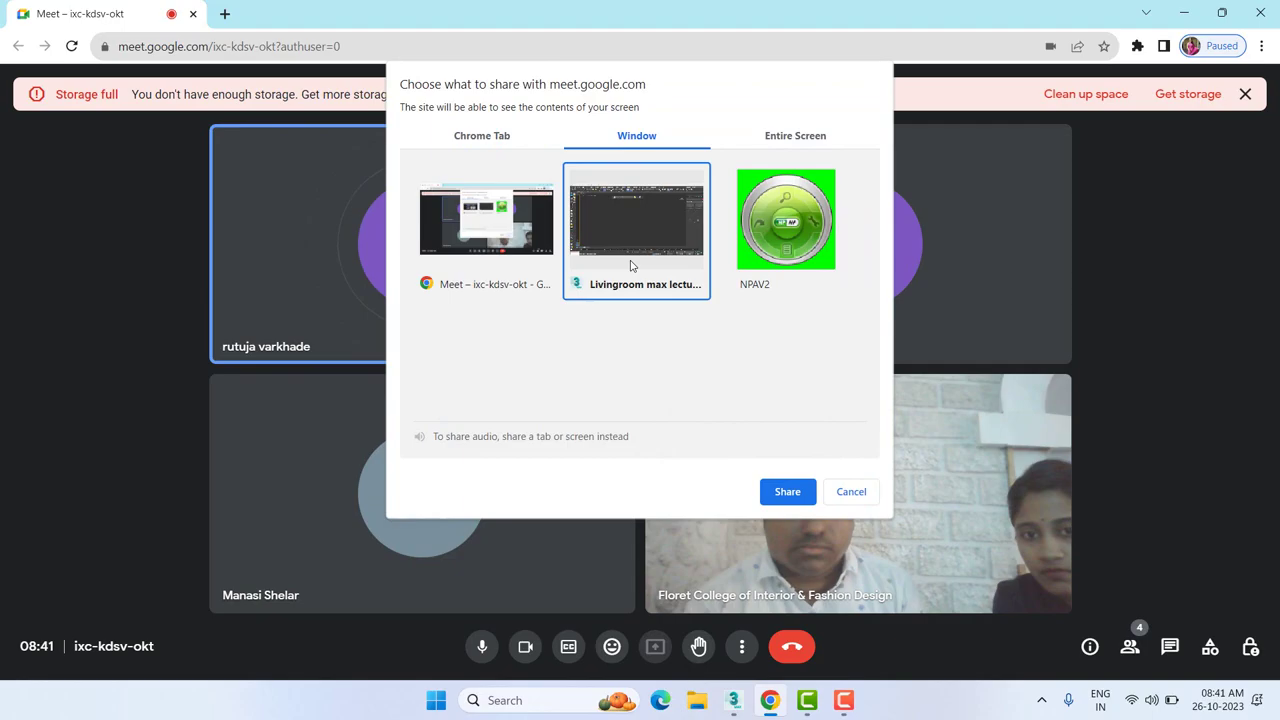
left_click(787, 491)
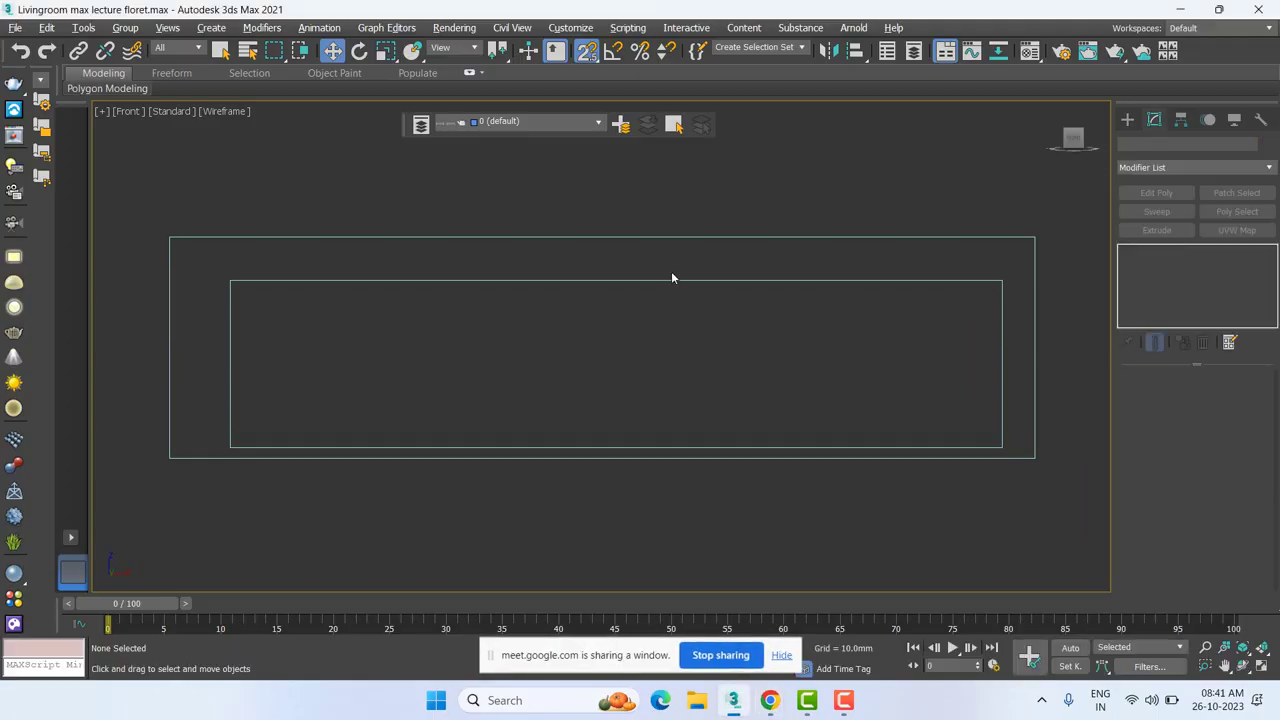
scroll(671, 271, "down", 4)
scroll(671, 271, "up", 2)
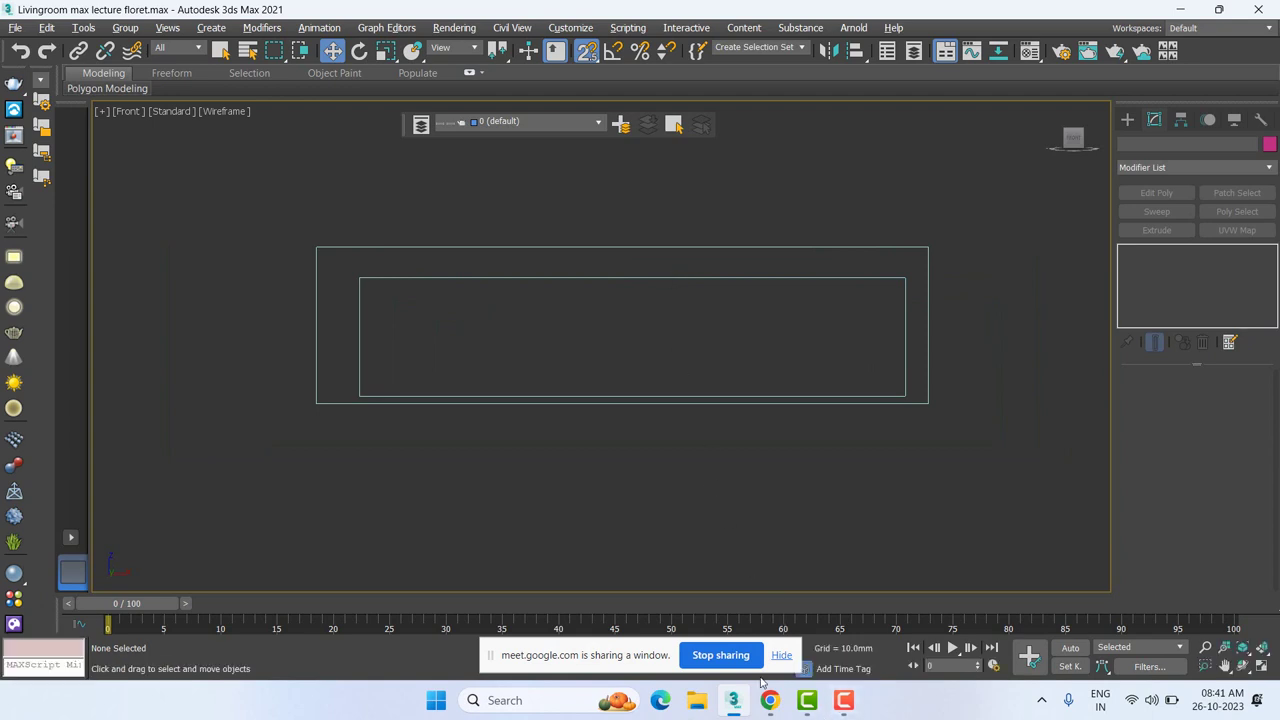
Step: Stop sharing the window, present the entire screen instead, and return to 3ds Max
left_click(781, 655)
mouse_move(769, 700)
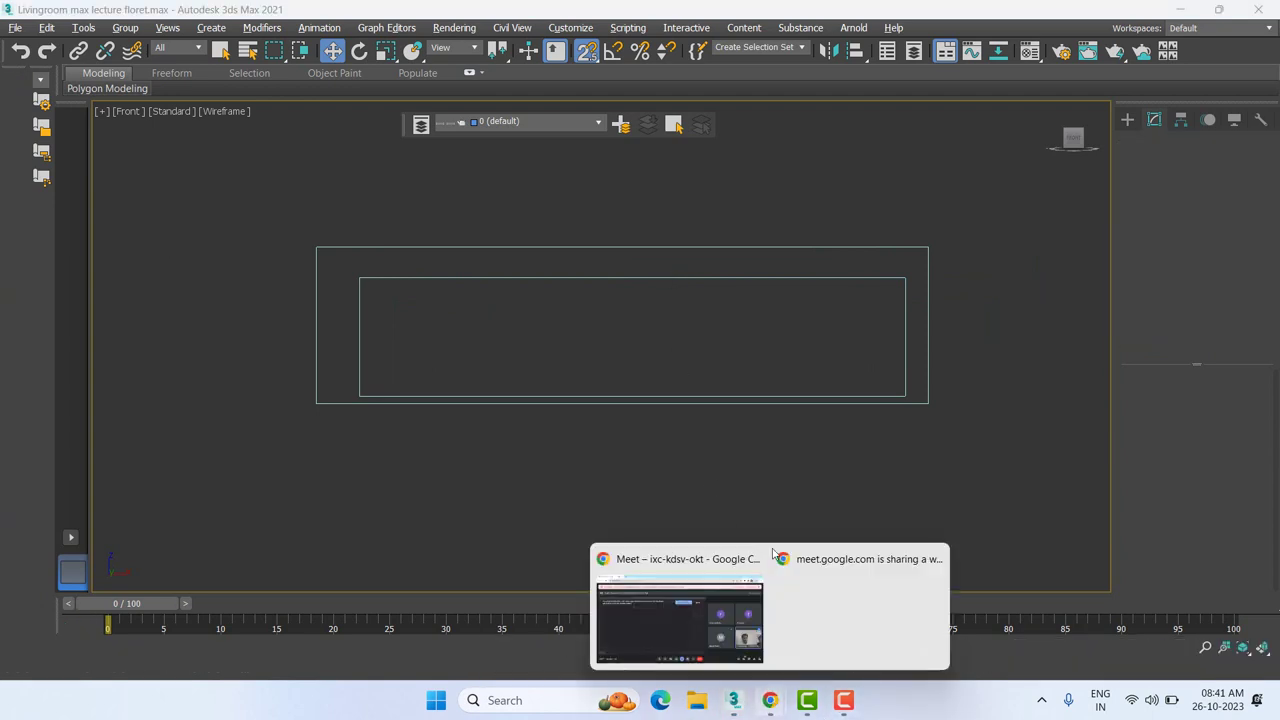
left_click(671, 624)
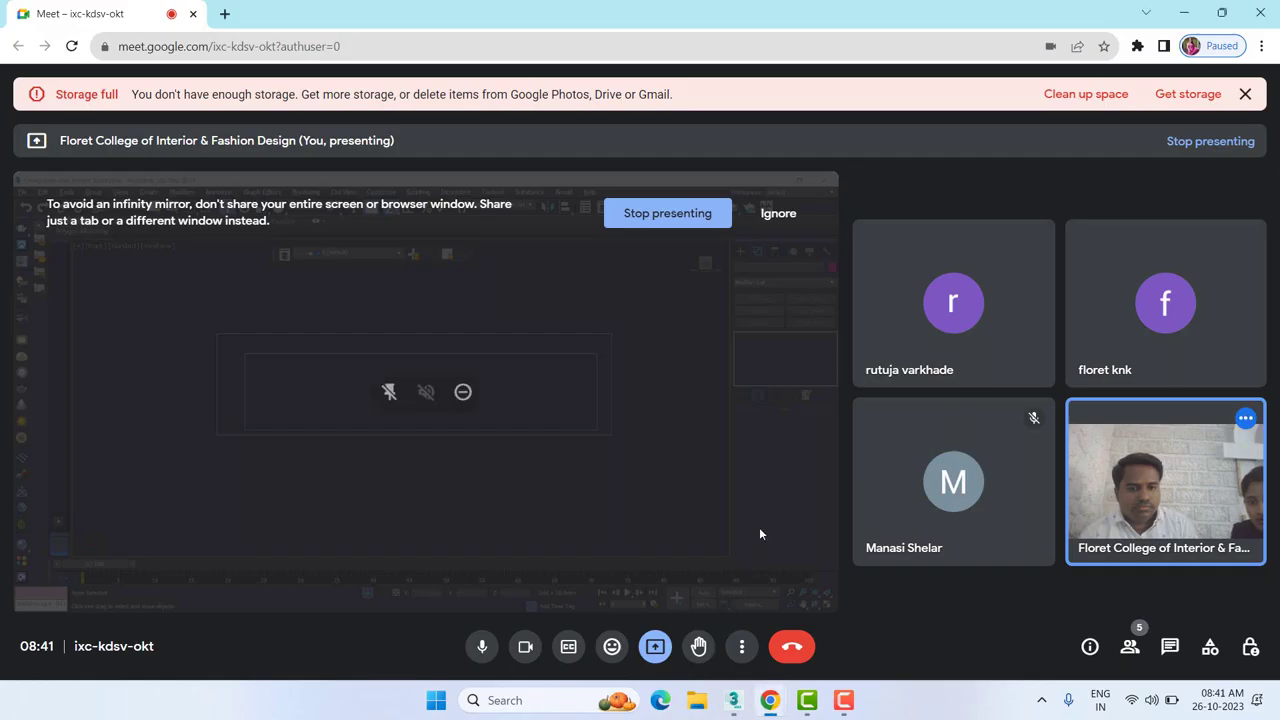
left_click(655, 646)
left_click(680, 606)
left_click(655, 646)
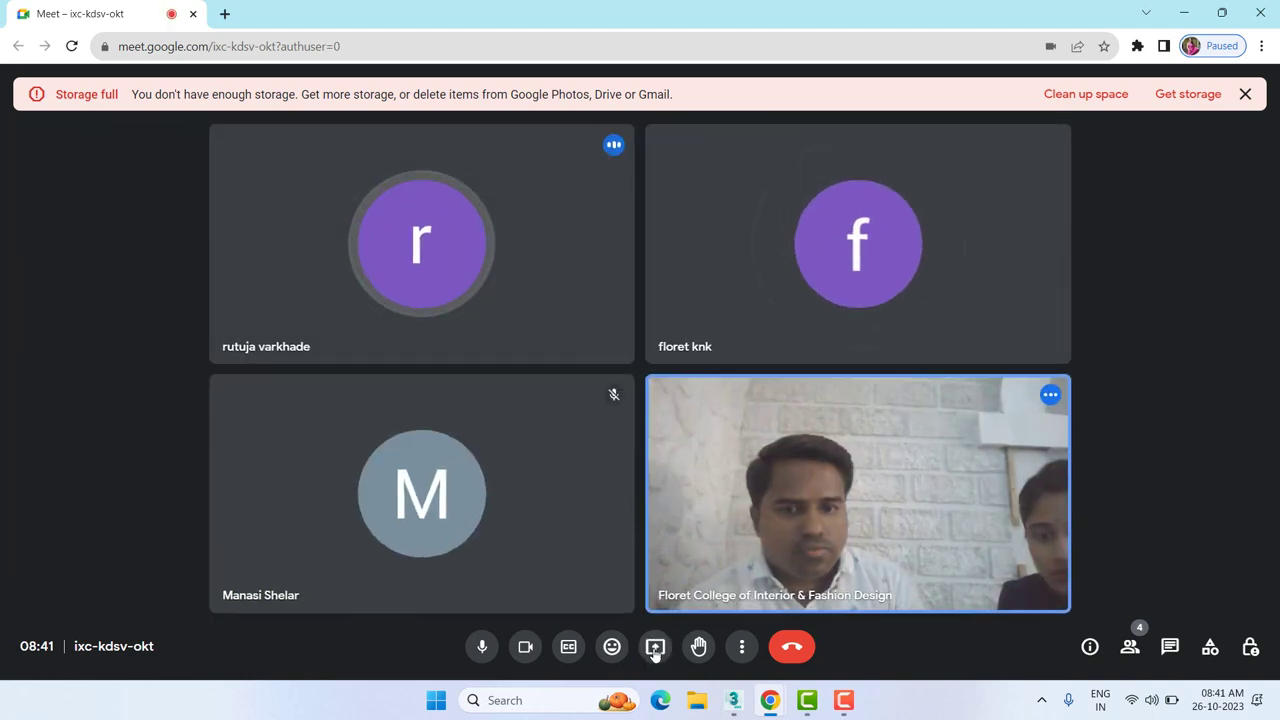
left_click(630, 140)
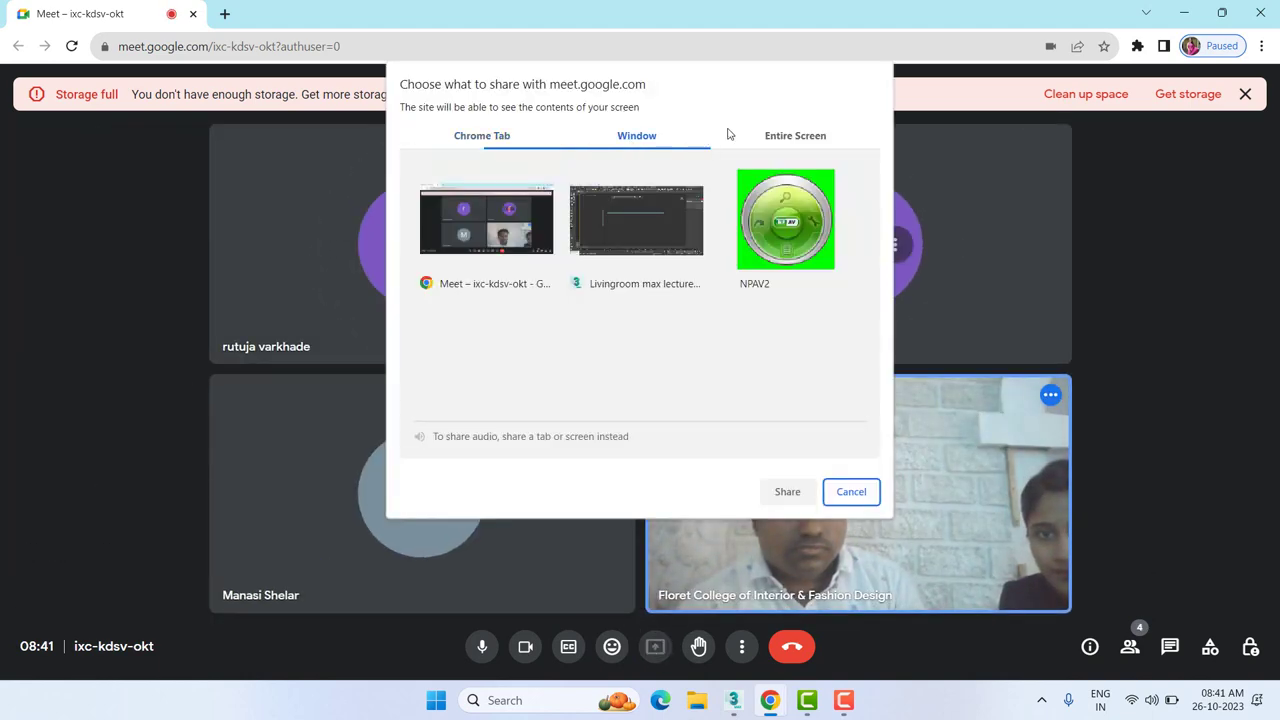
left_click(760, 137)
left_click(616, 228)
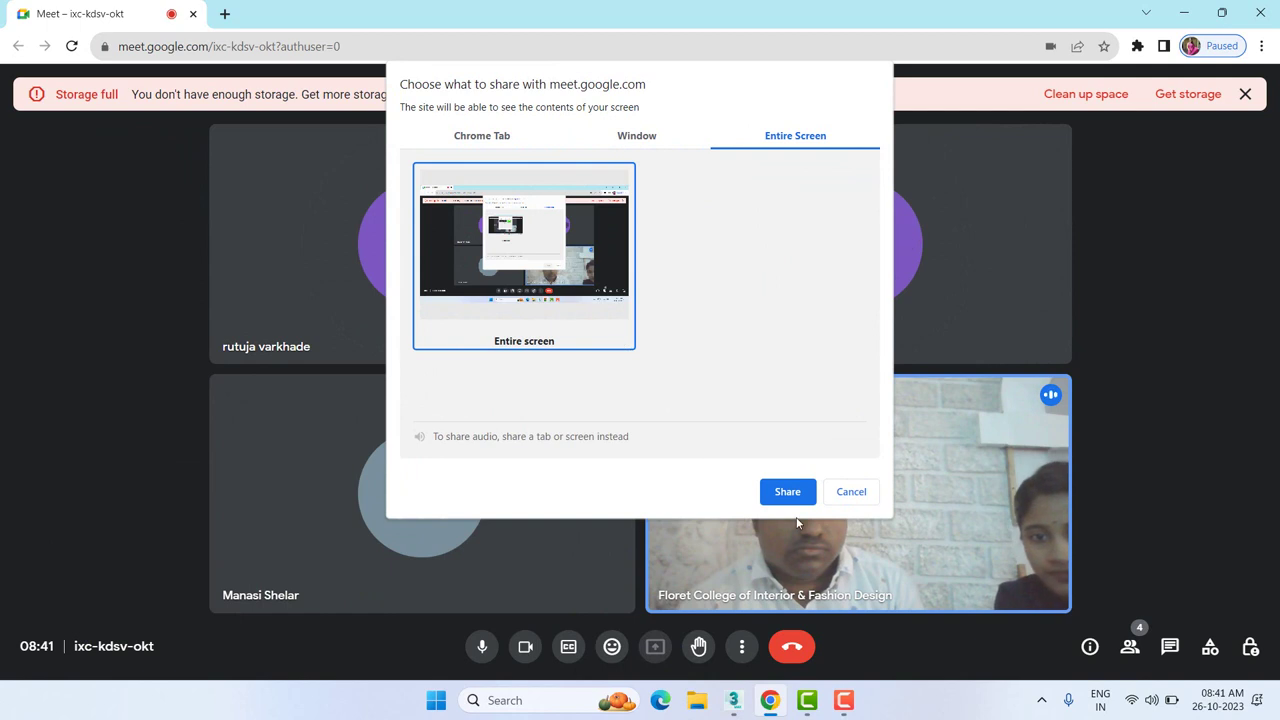
left_click(790, 491)
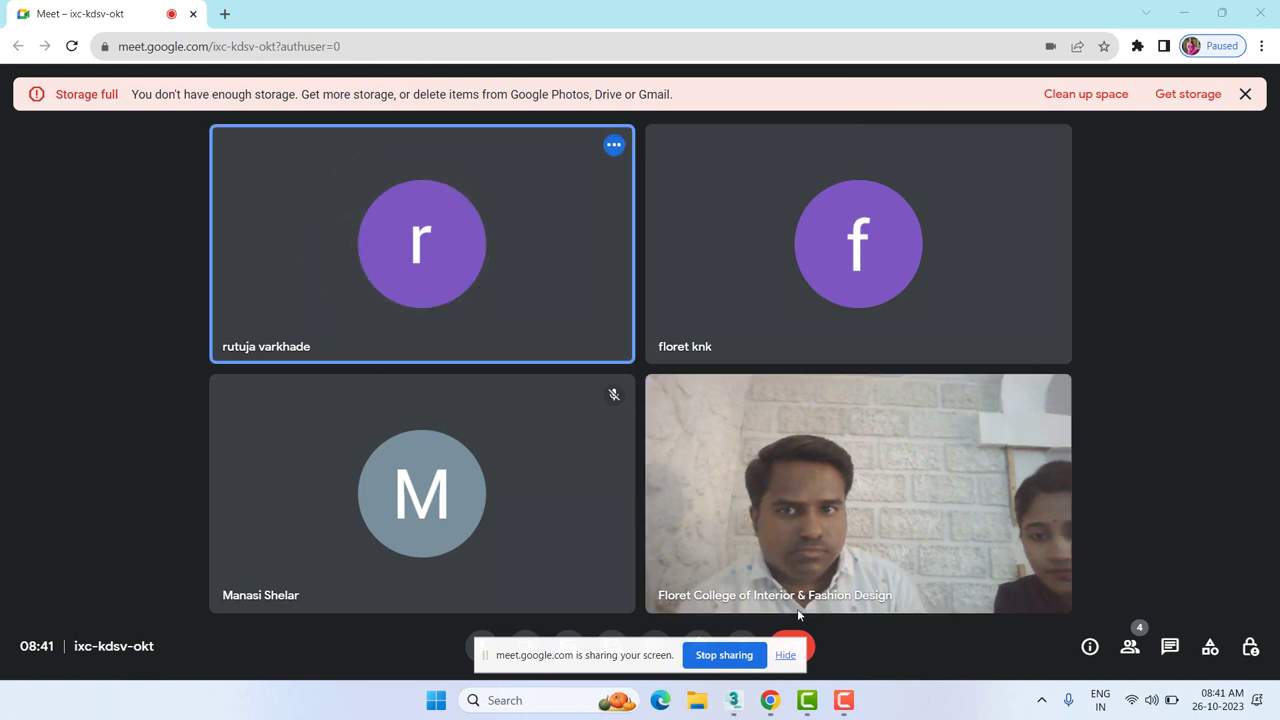
left_click(734, 702)
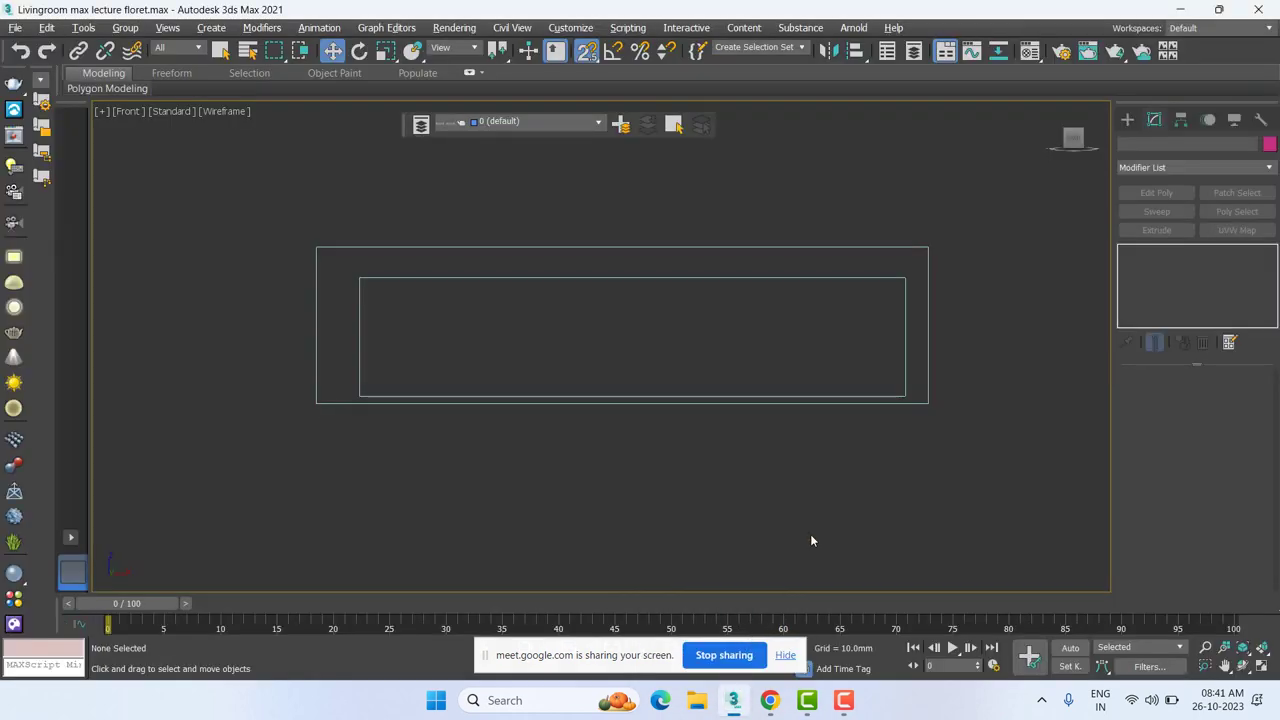
Step: Go to Create > Shapes and select the rectangle outline Line016
scroll(876, 336, "down", 2)
scroll(876, 336, "up", 2)
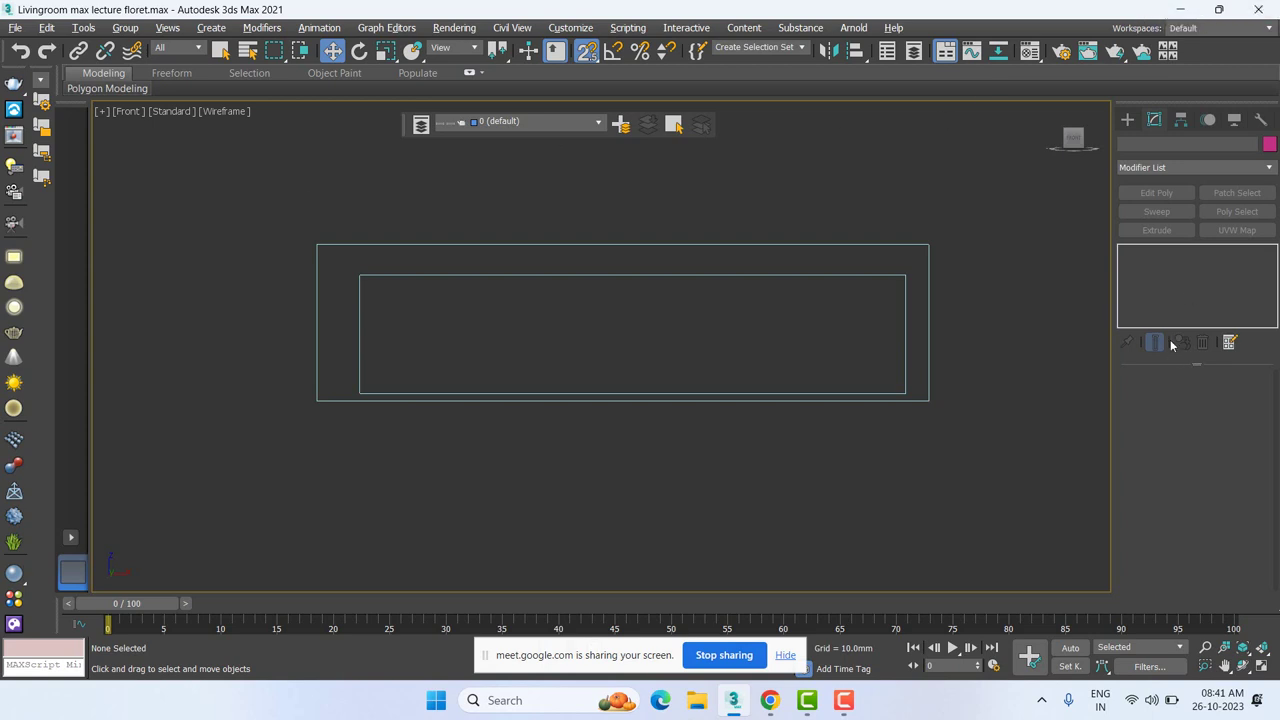
left_click(1127, 119)
left_click(1144, 142)
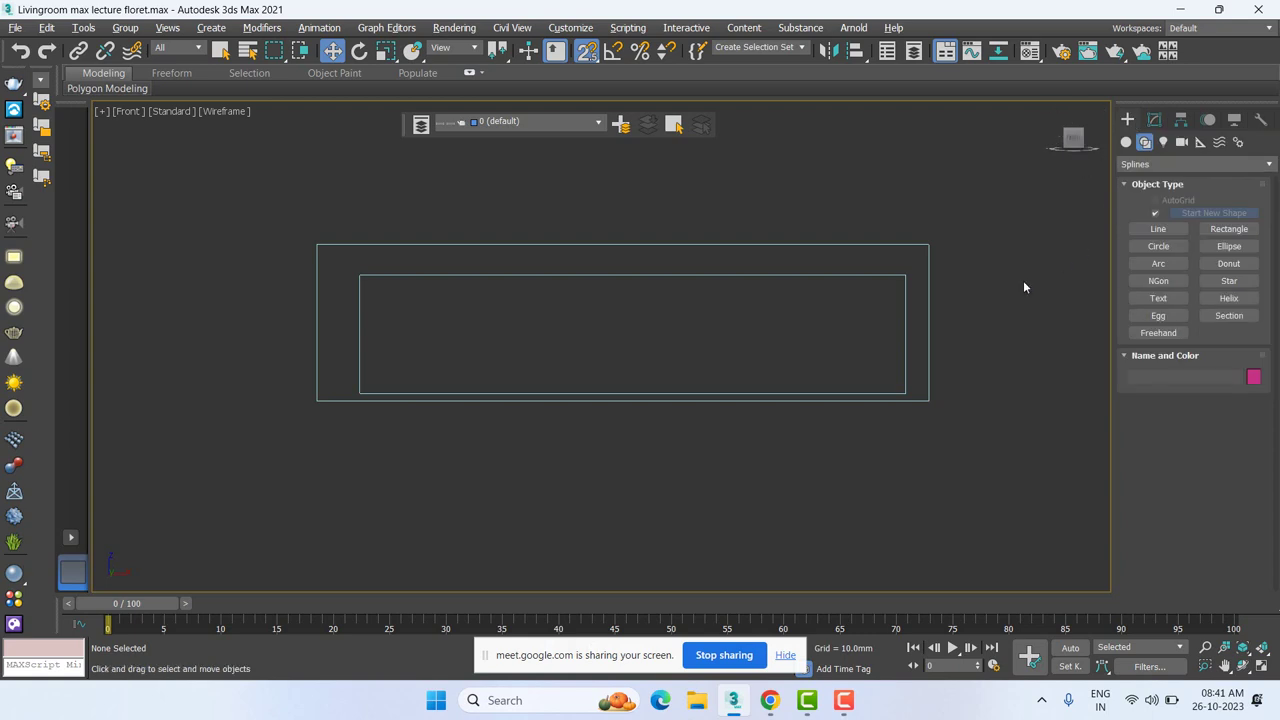
left_click(884, 276)
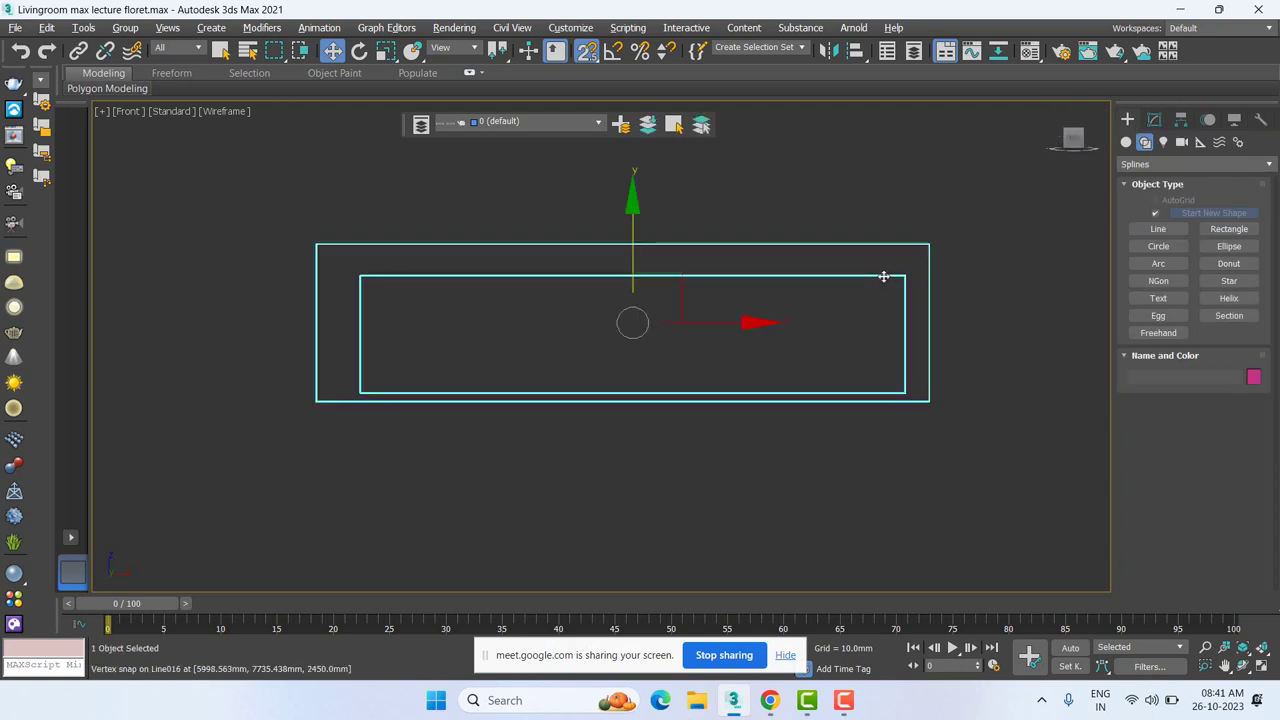
Step: Check Line016's depth from the Top view, then return to Front view with the Line tool active
key("t")
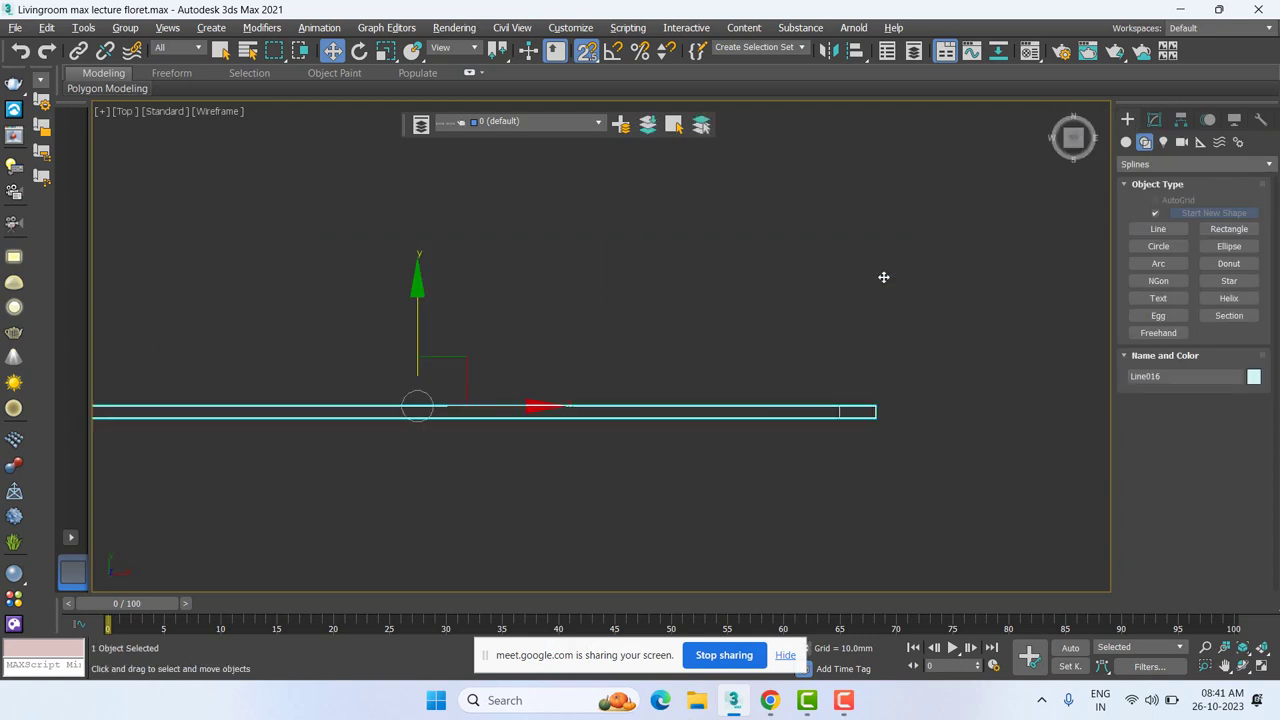
key("z")
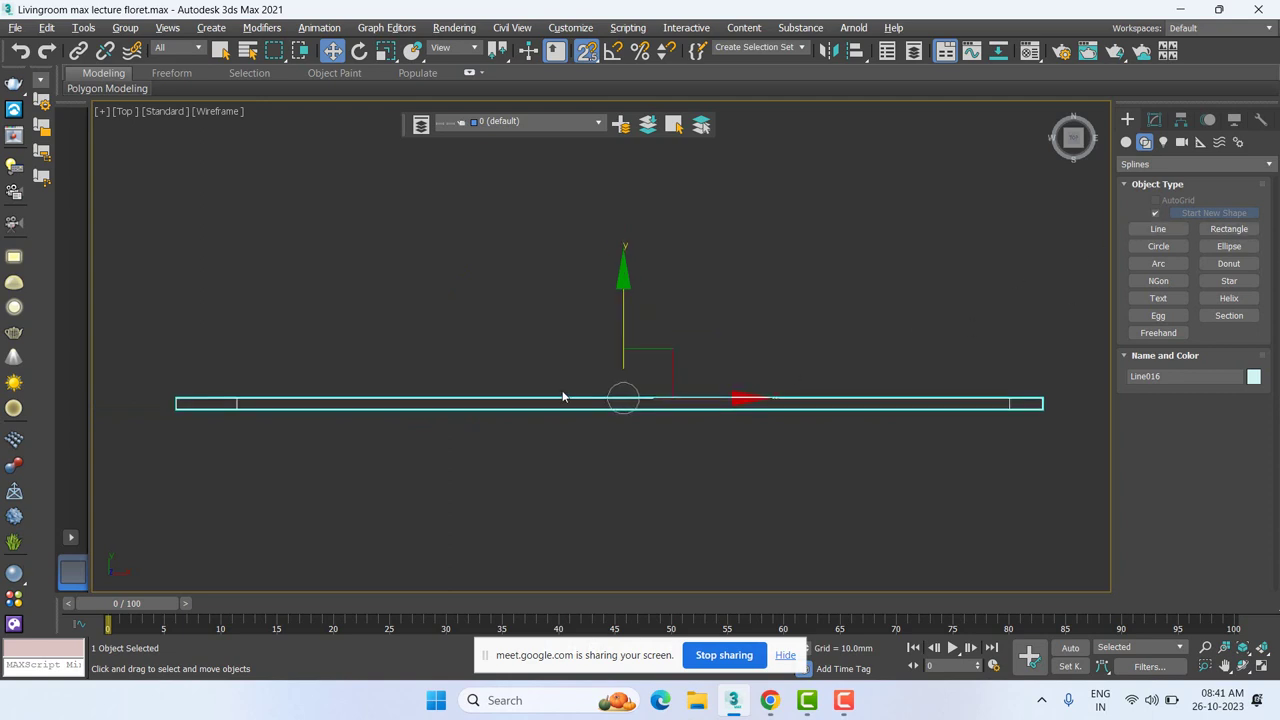
middle_click_drag(562, 397, 564, 390)
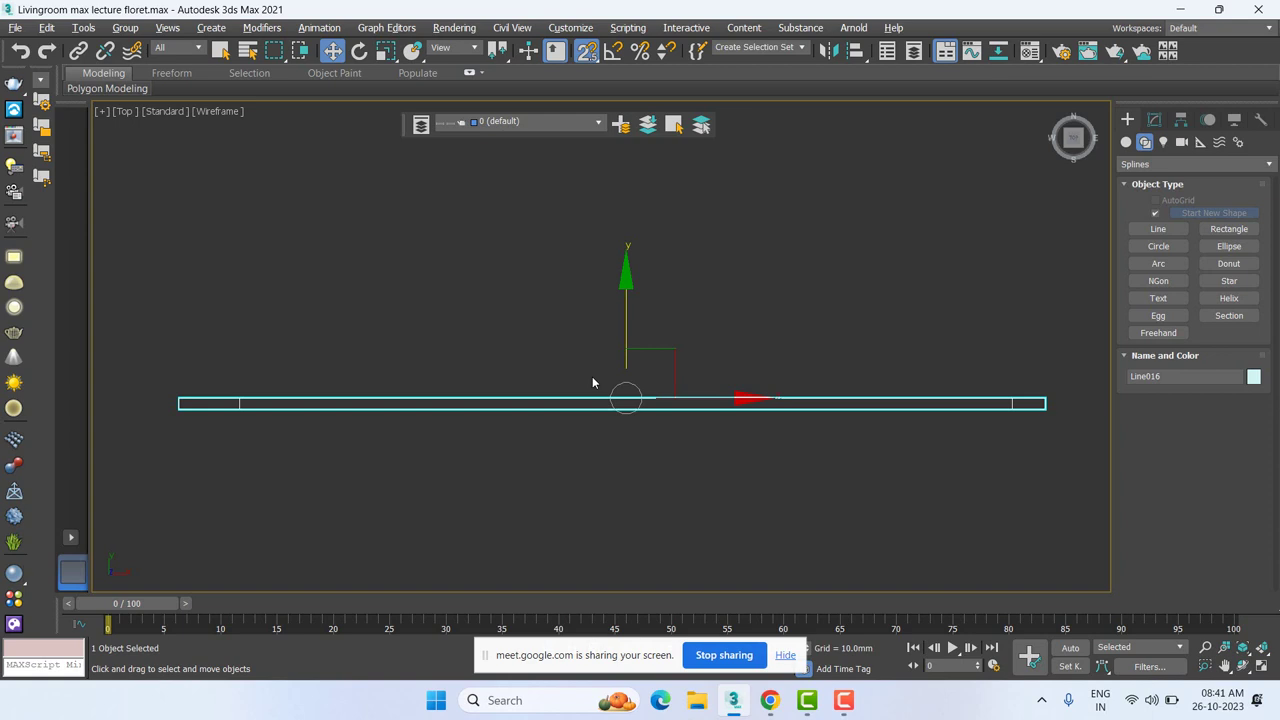
key("f")
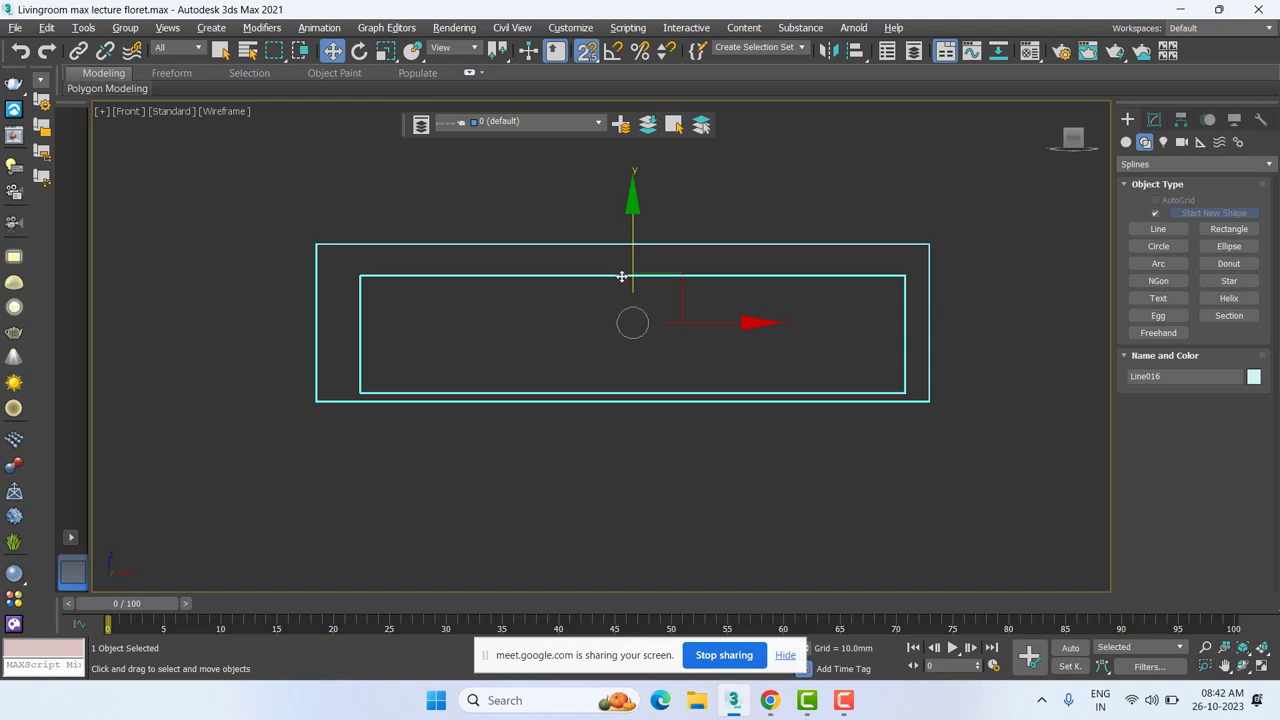
left_click(1168, 231)
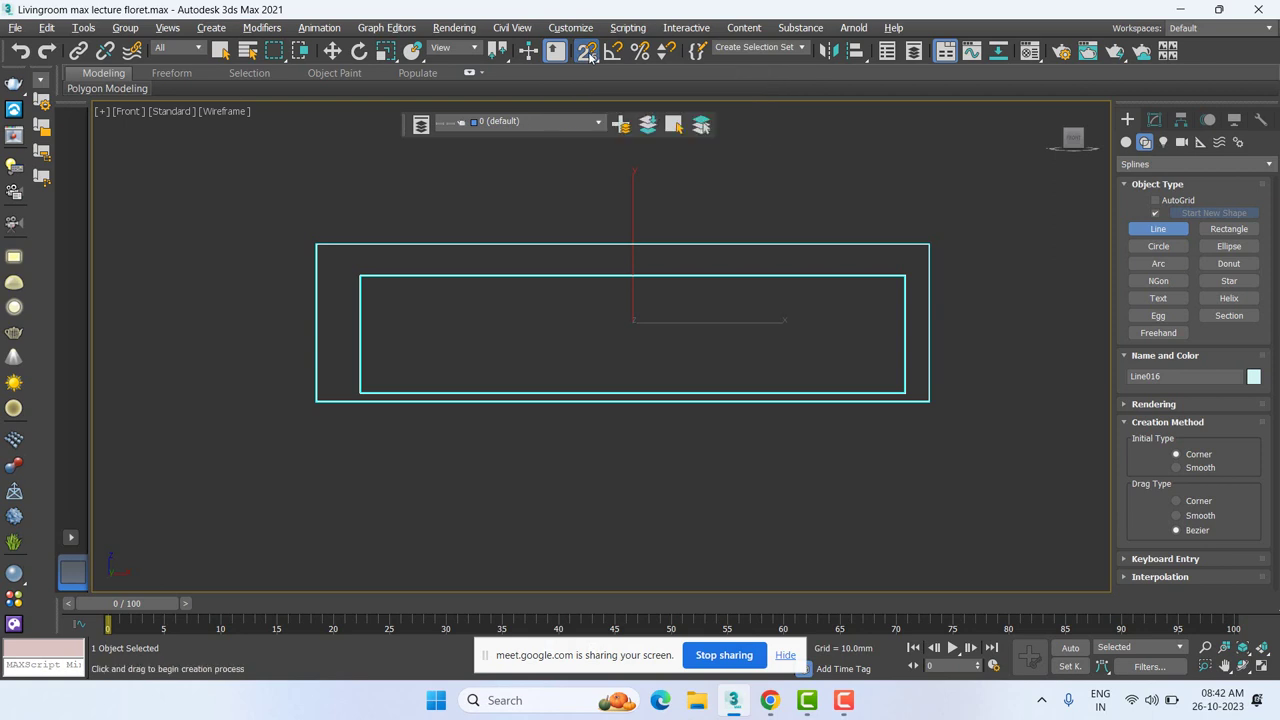
Step: Set snapping to 2.5D mode with Vertex snapping enabled
left_click_drag(590, 56, 586, 116)
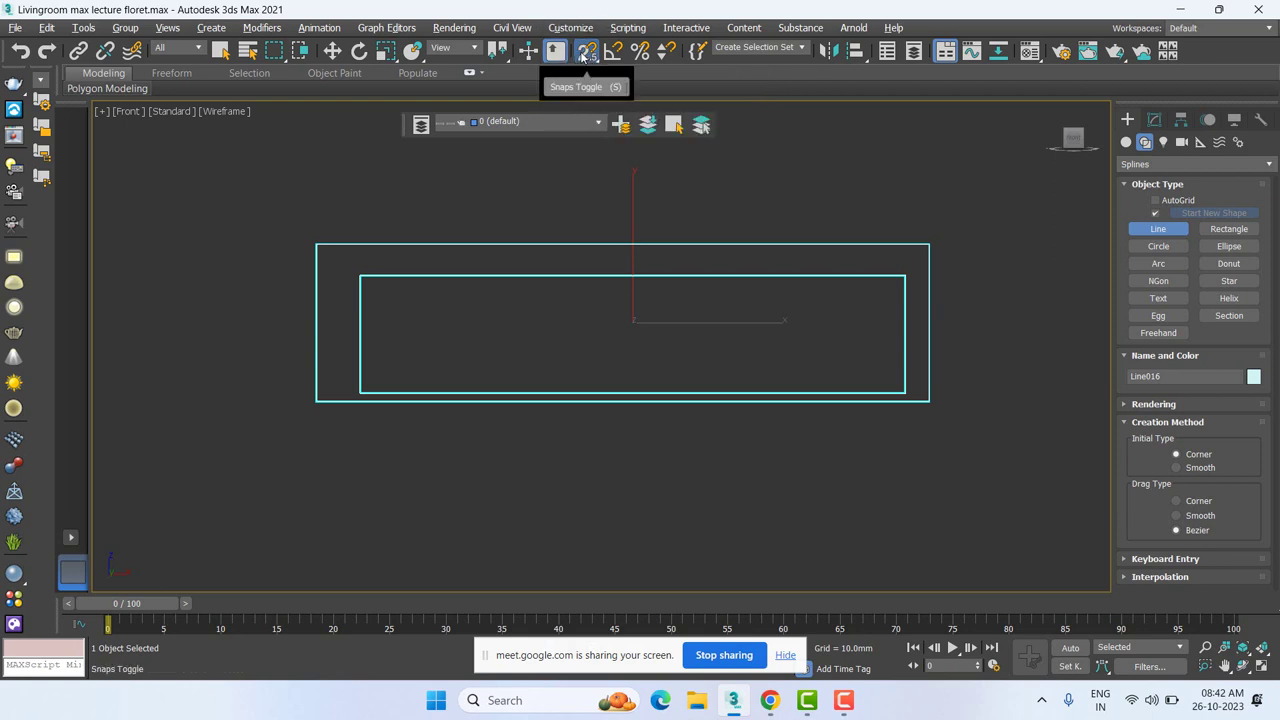
right_click(584, 56)
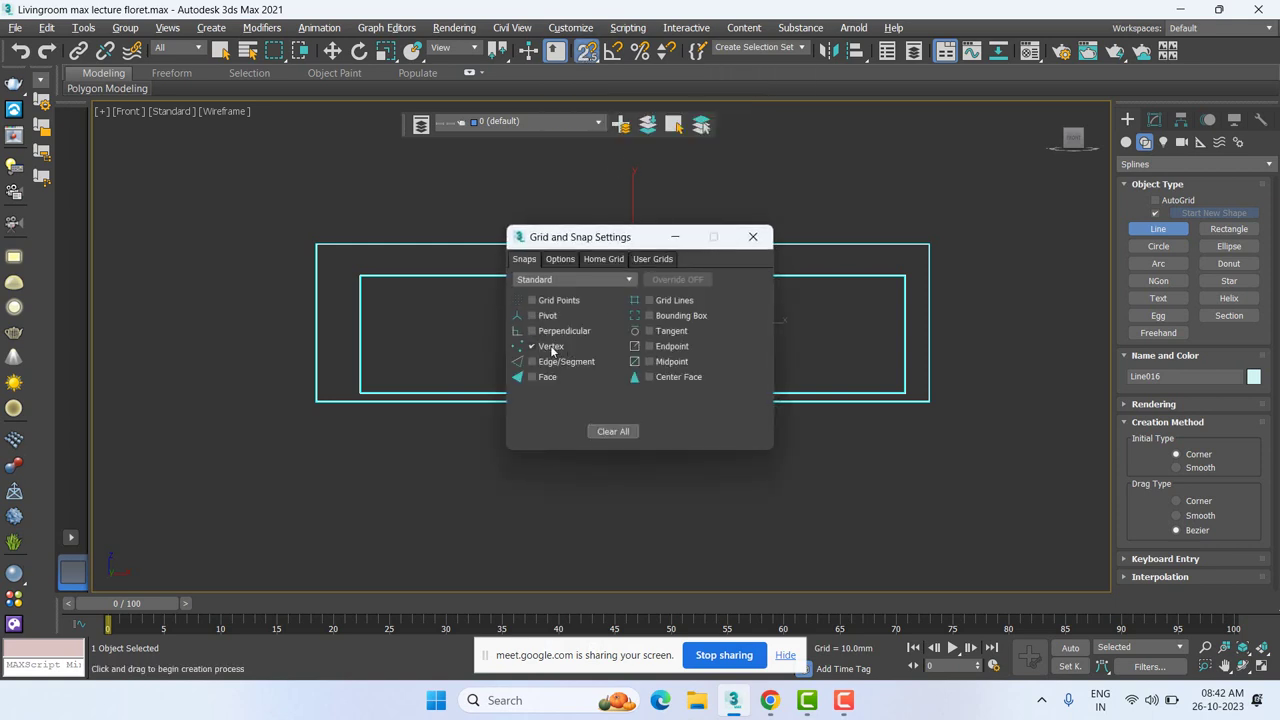
left_click(753, 237)
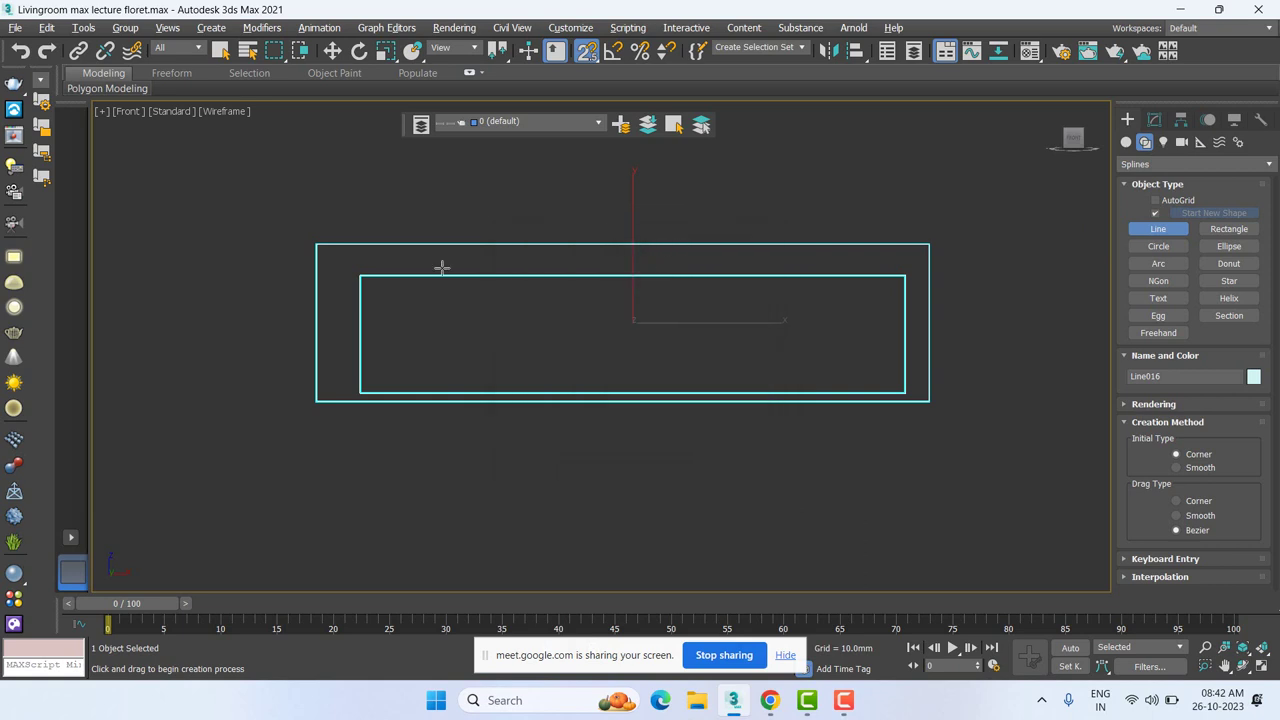
Step: Trace the inner rectangle's four corners with a line and close it as spline Line028
left_click(362, 278)
left_click(366, 392)
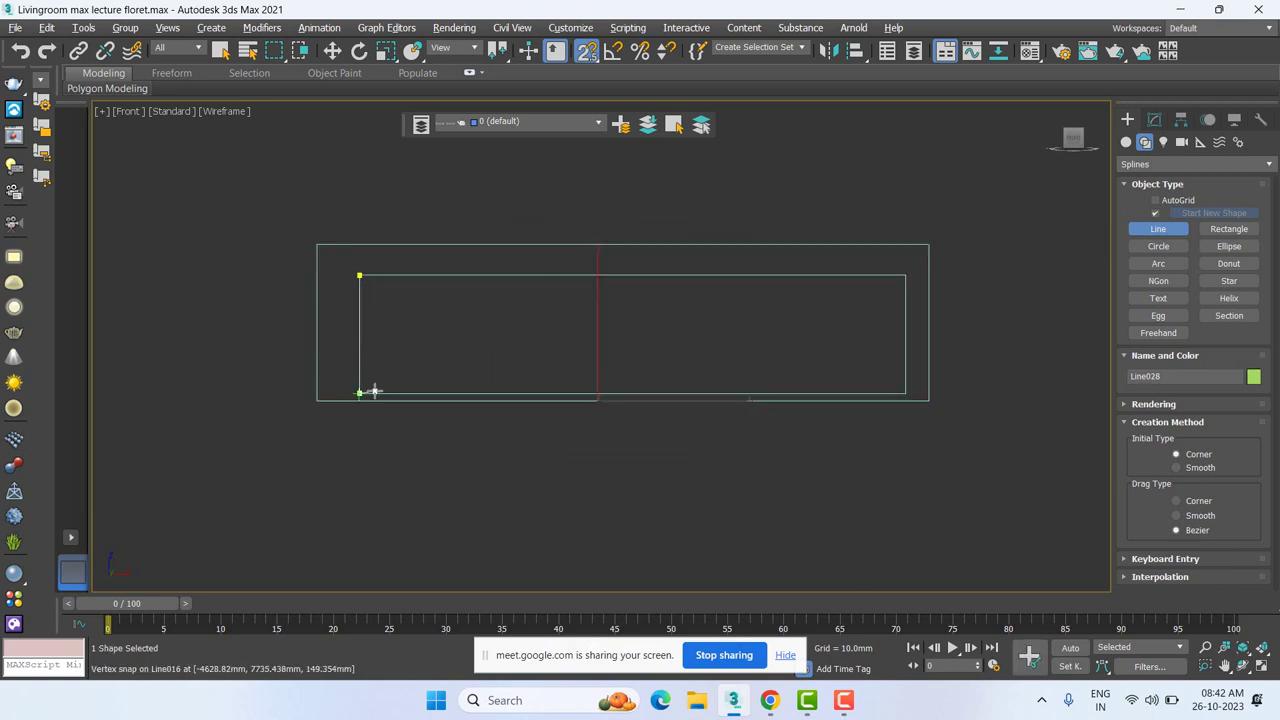
left_click(905, 392)
left_click(905, 275)
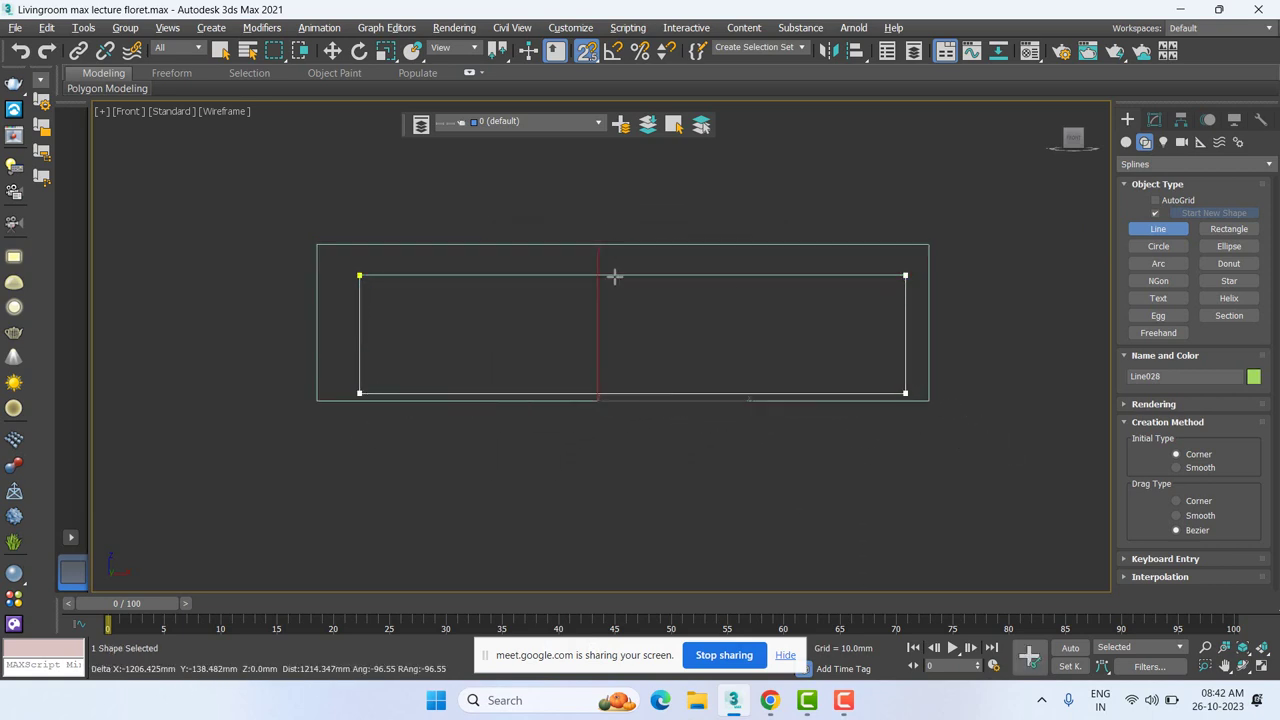
left_click(374, 272)
left_click(633, 368)
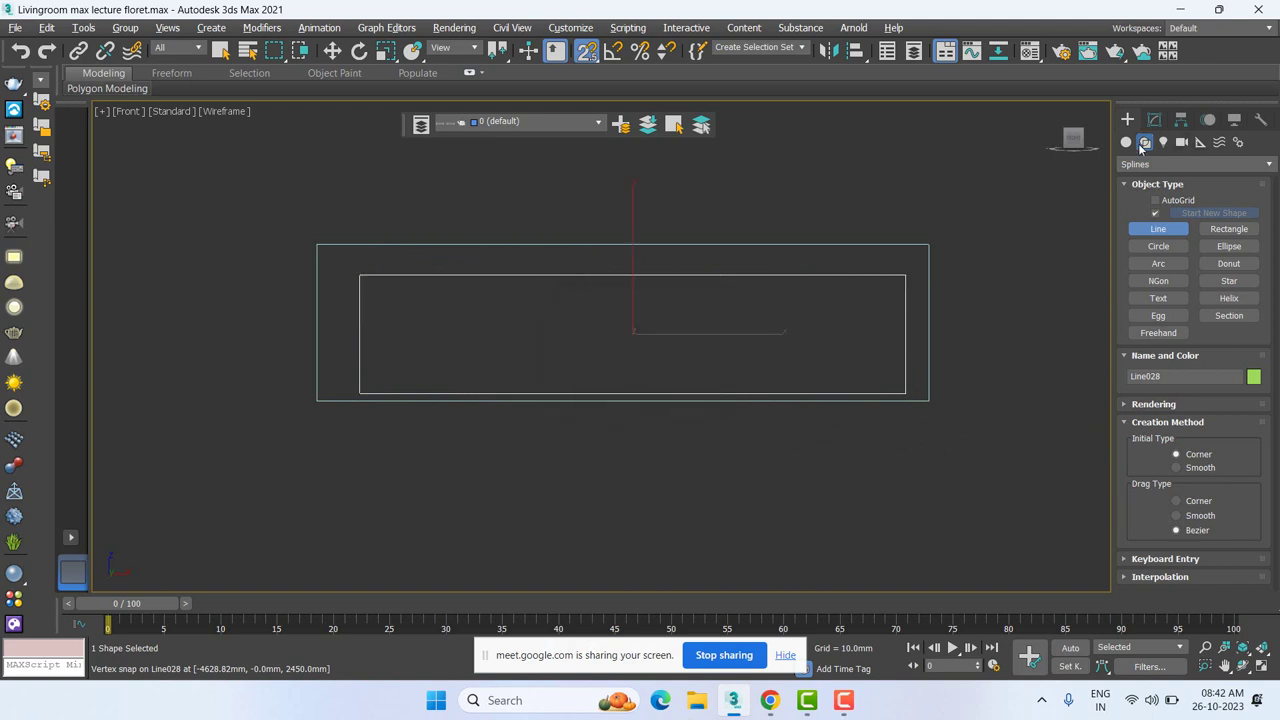
Step: Add a Sweep modifier to Line028 and change its built-in section from Angle to Bar
left_click(1154, 119)
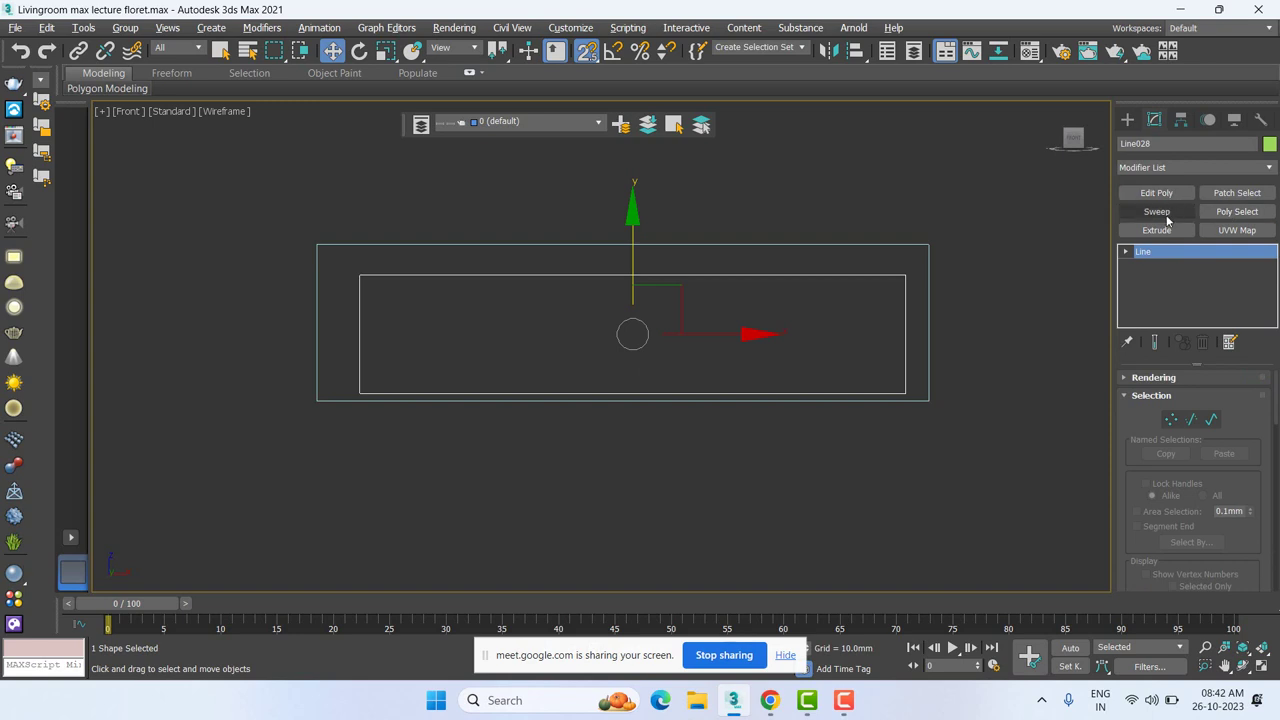
left_click(1165, 218)
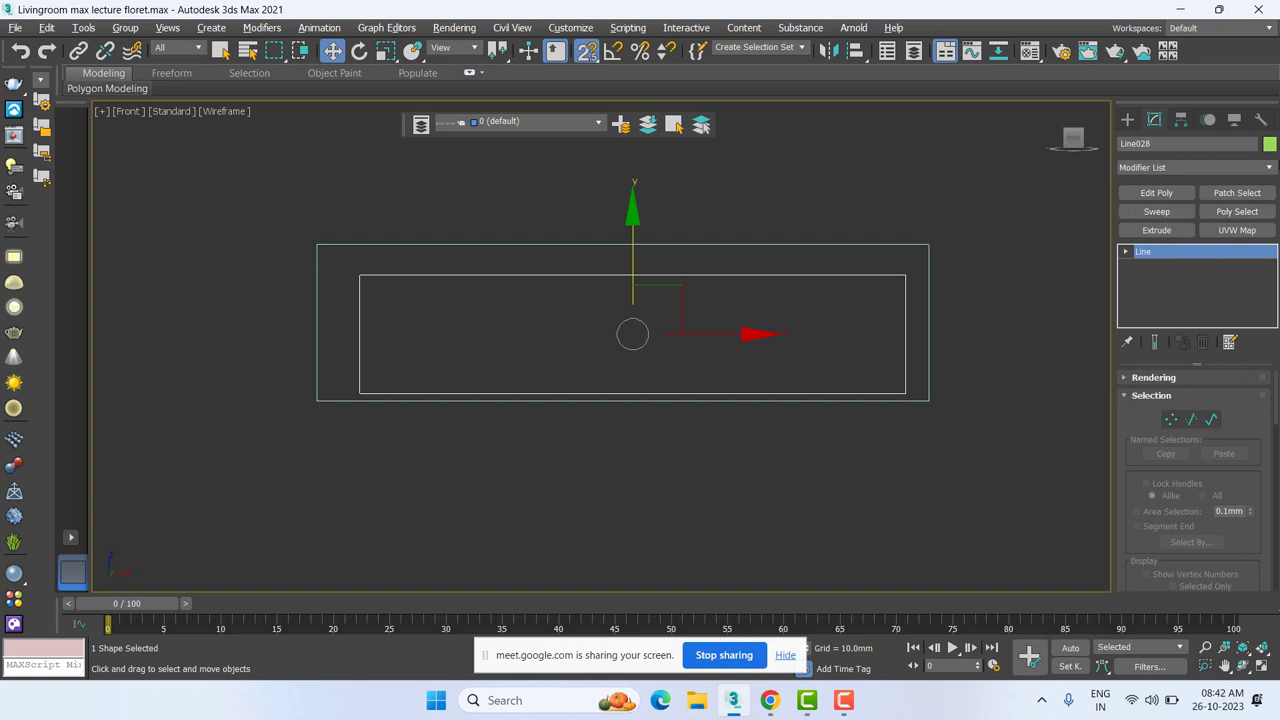
left_click(1270, 170)
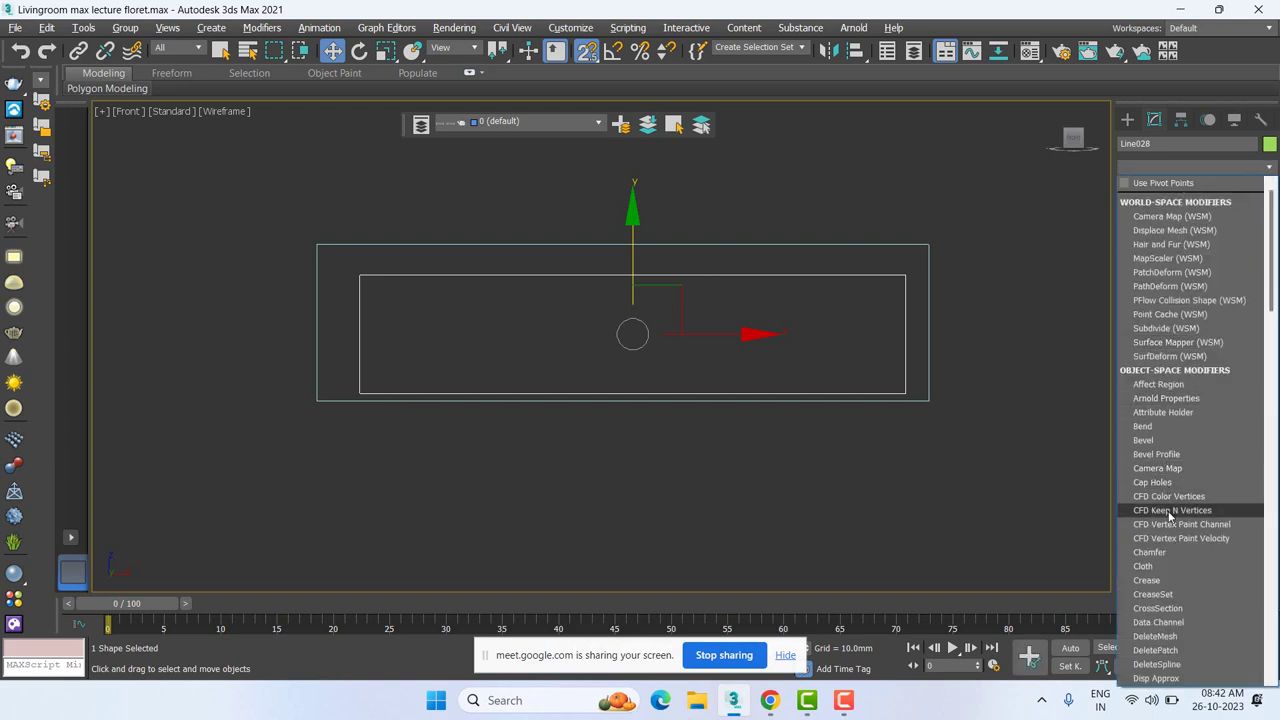
scroll(1165, 450, "down", 10)
type("Sweep")
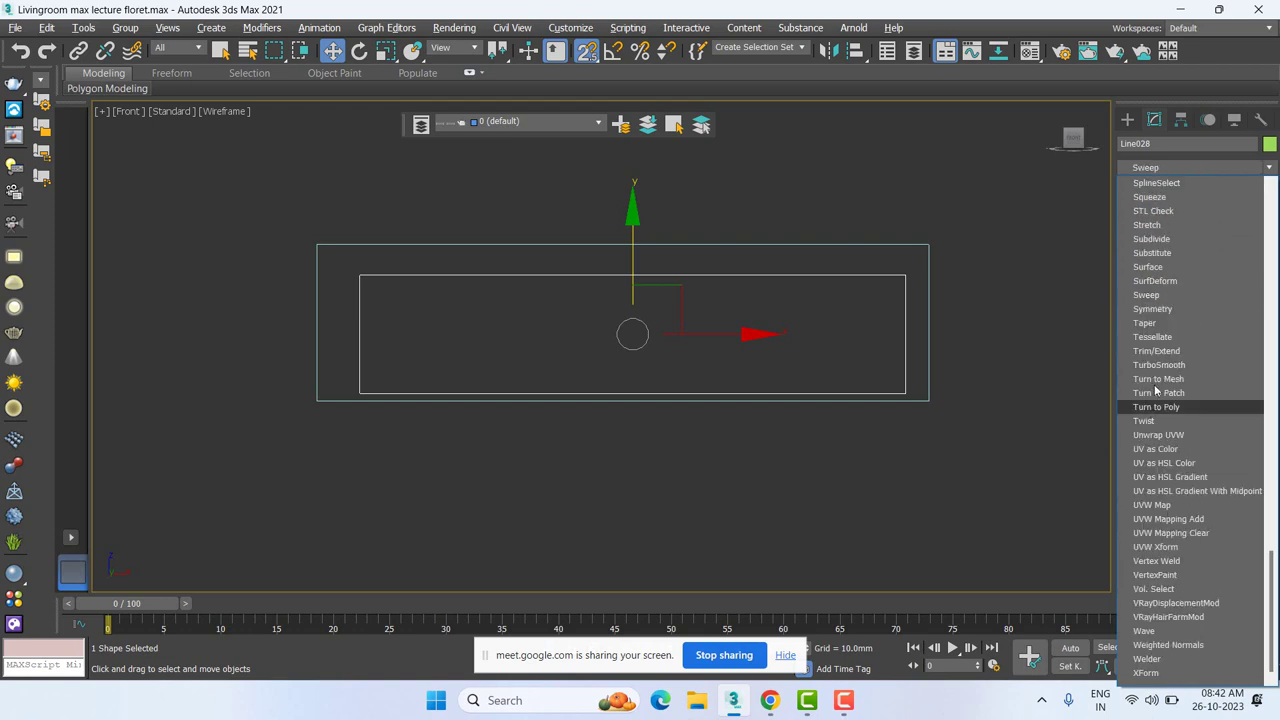
left_click(1154, 296)
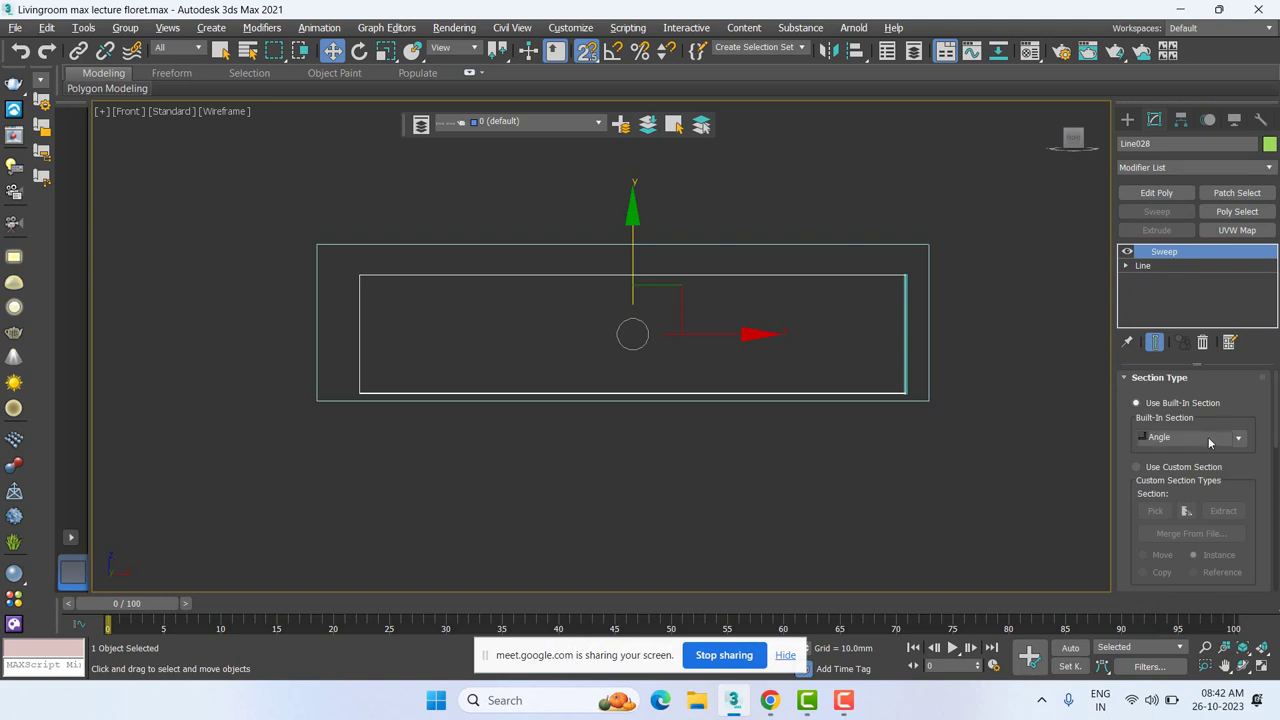
left_click(1212, 440)
left_click(1188, 468)
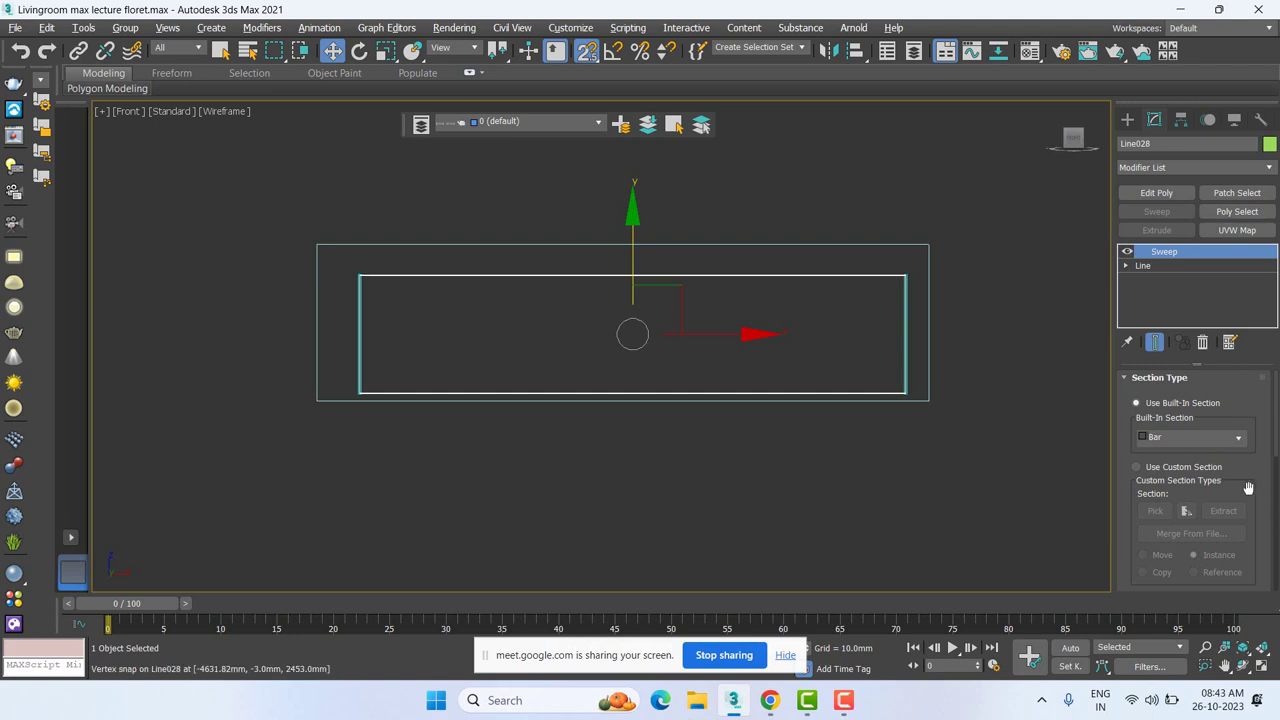
Step: Set the Bar section's Length to 50 and Width to 50, then zoom to the frame's top-left corner
scroll(1250, 488, "down", 3)
scroll(1270, 440, "down", 3)
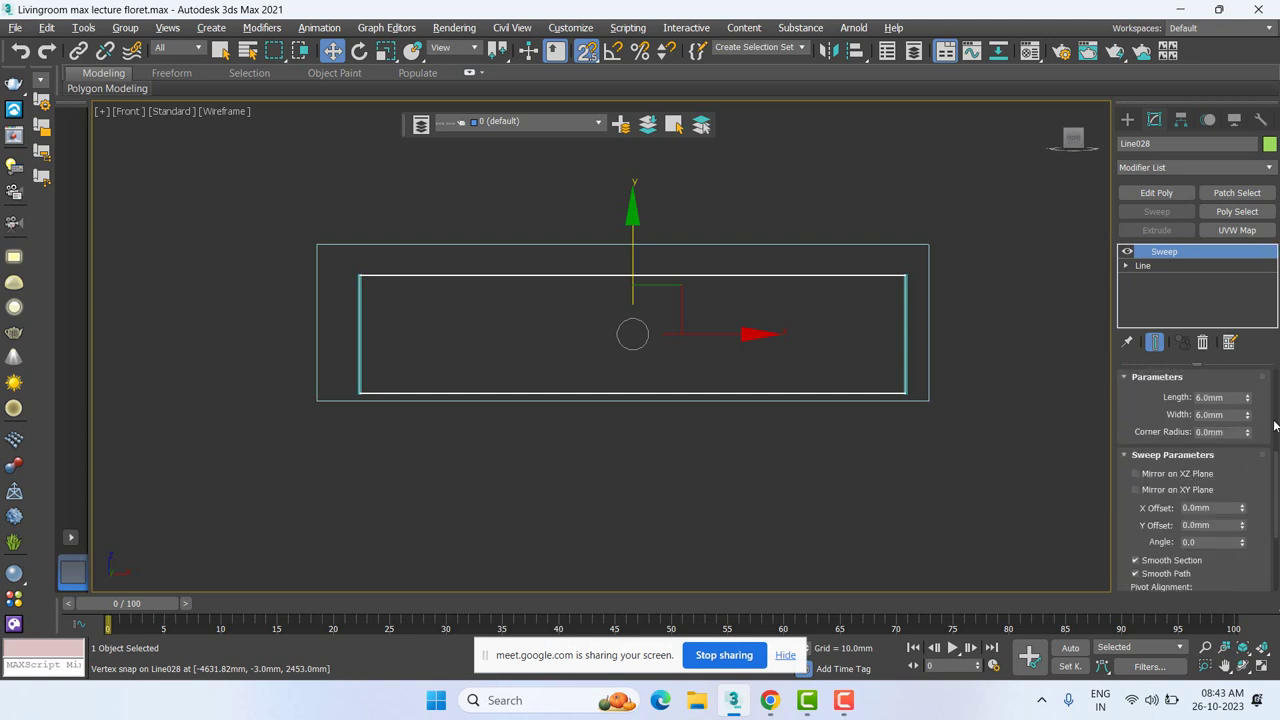
double_click(1218, 398)
double_click(1228, 414)
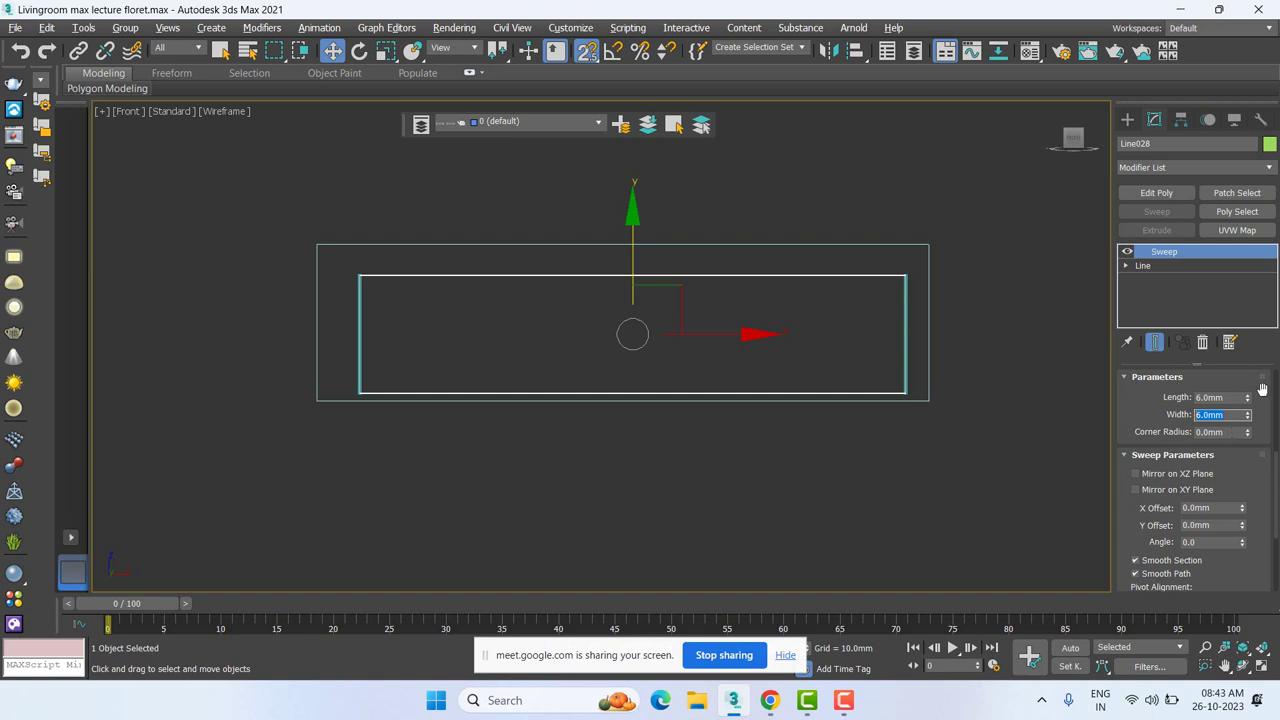
left_click(1237, 397)
type("50")
key("Return")
key("Tab")
type("50")
key("Return")
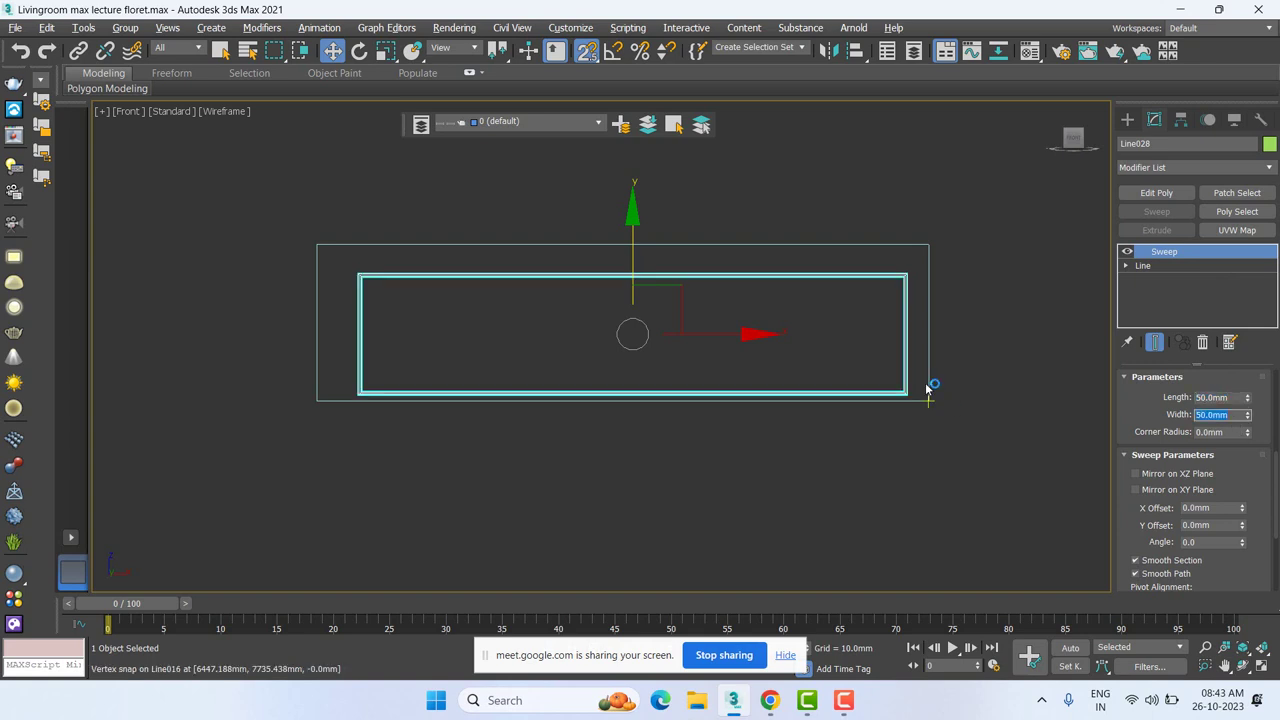
scroll(363, 263, "up", 5)
scroll(363, 263, "up", 3)
middle_click_drag(363, 263, 771, 363)
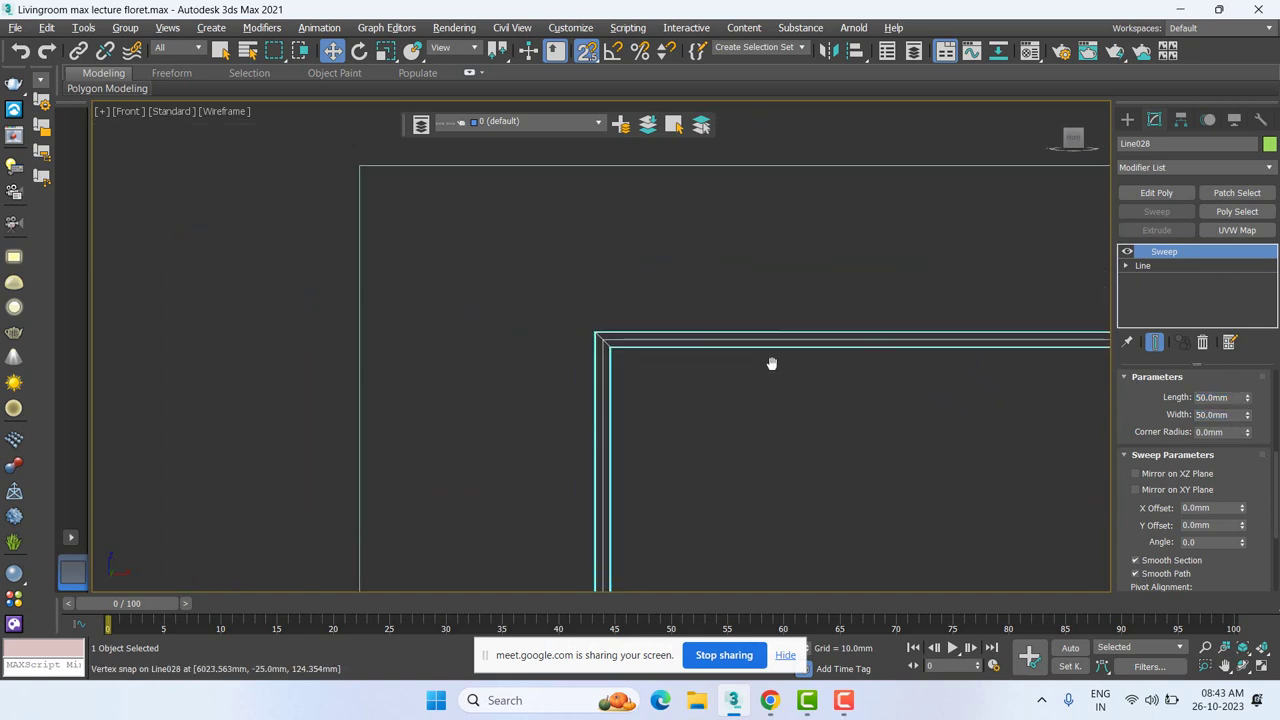
scroll(600, 343, "up", 2)
scroll(600, 343, "up", 1)
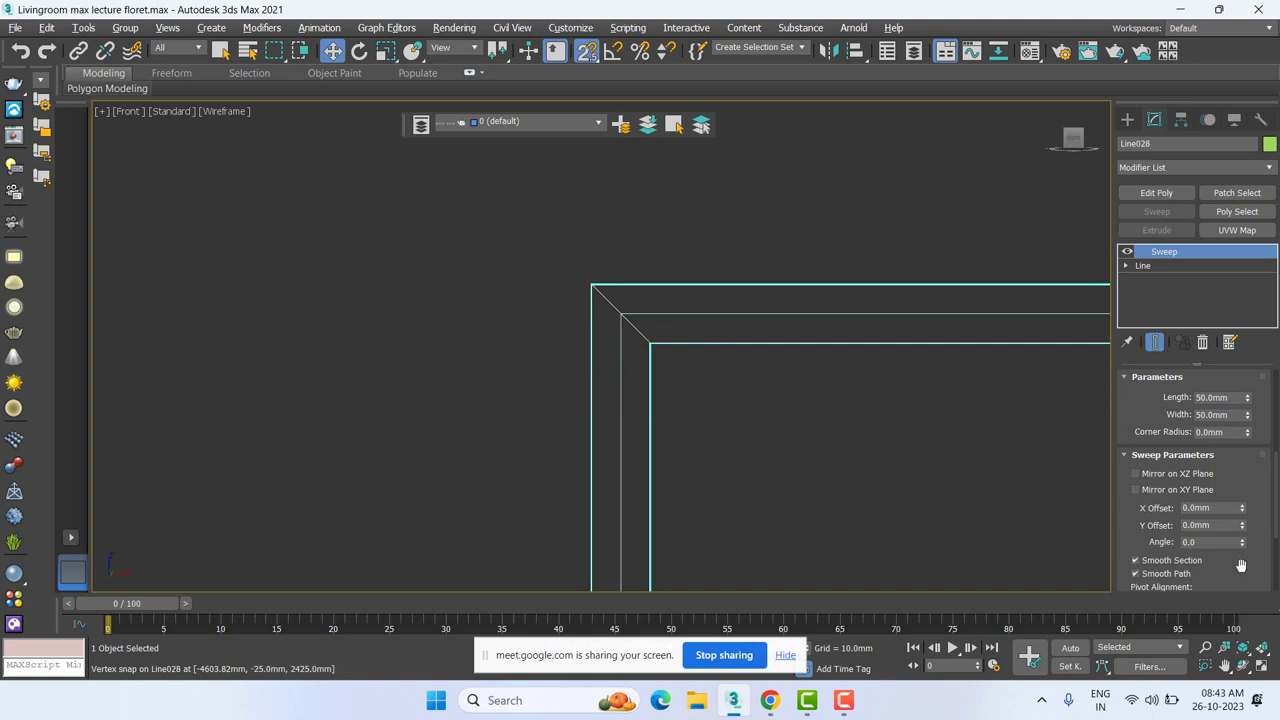
Step: Set the Sweep's Pivot Alignment to the top-right cell
scroll(1268, 534, "down", 2)
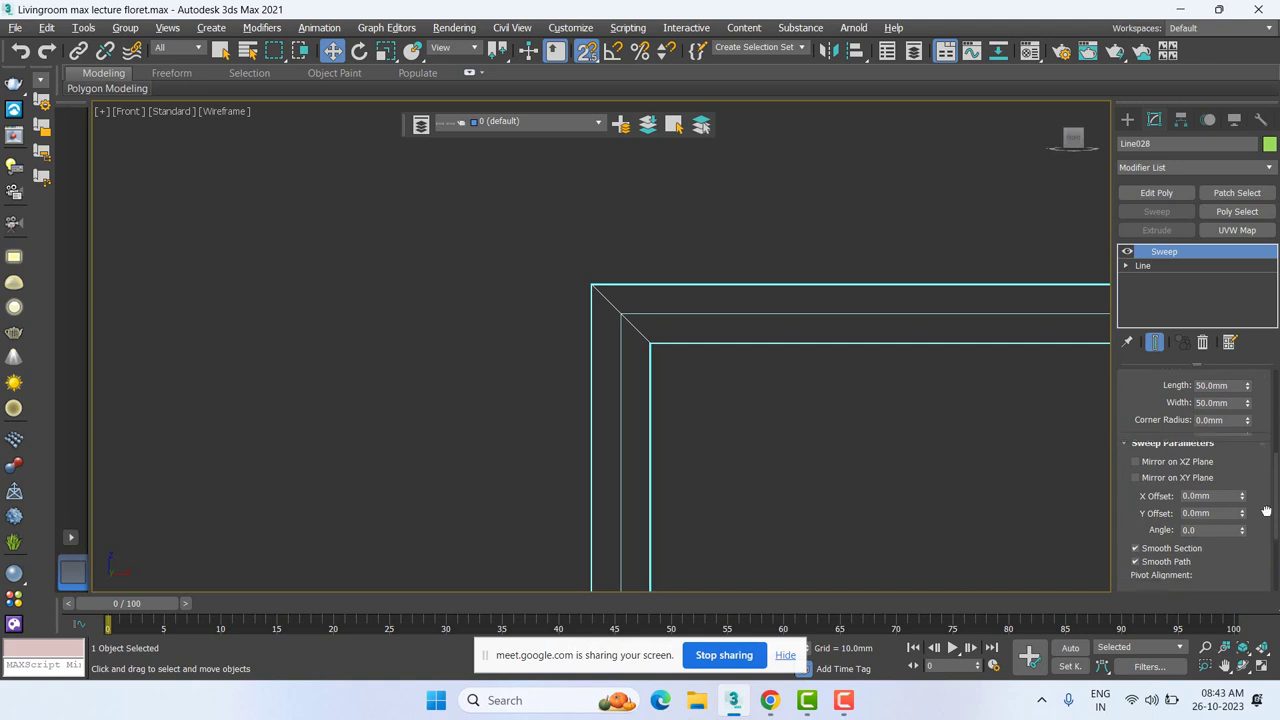
scroll(1268, 534, "down", 2)
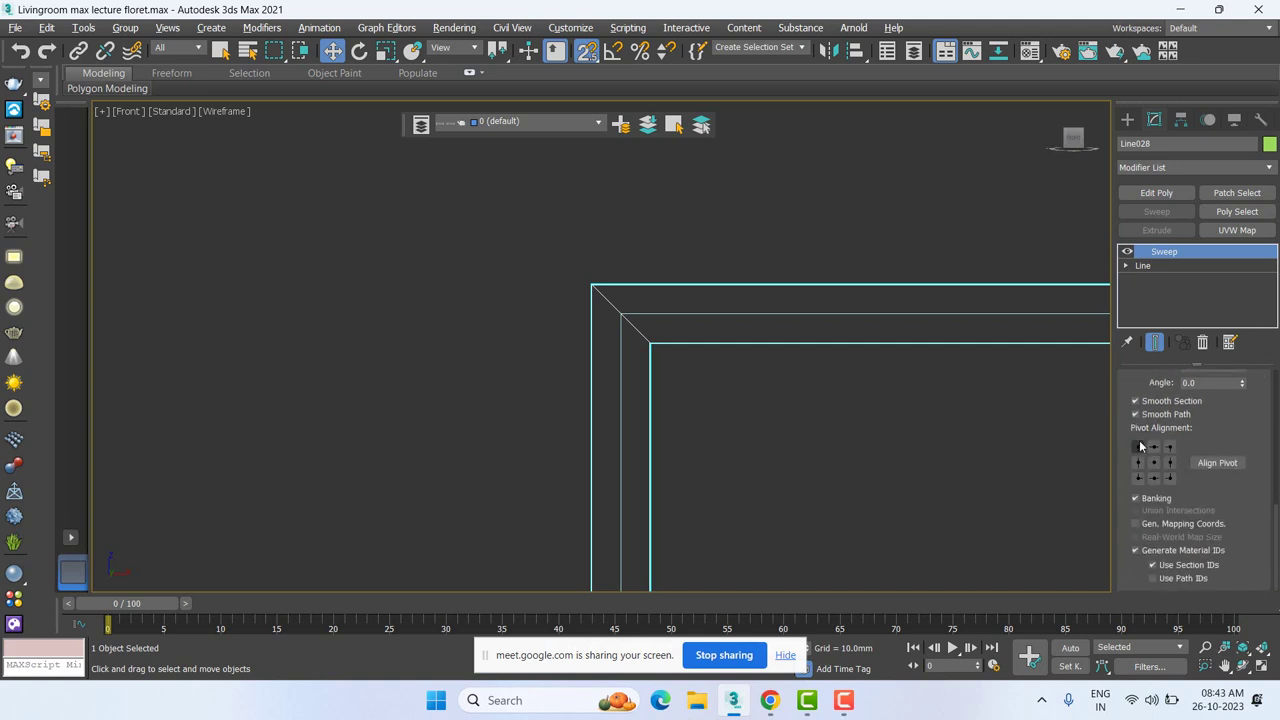
scroll(1268, 434, "up", 2)
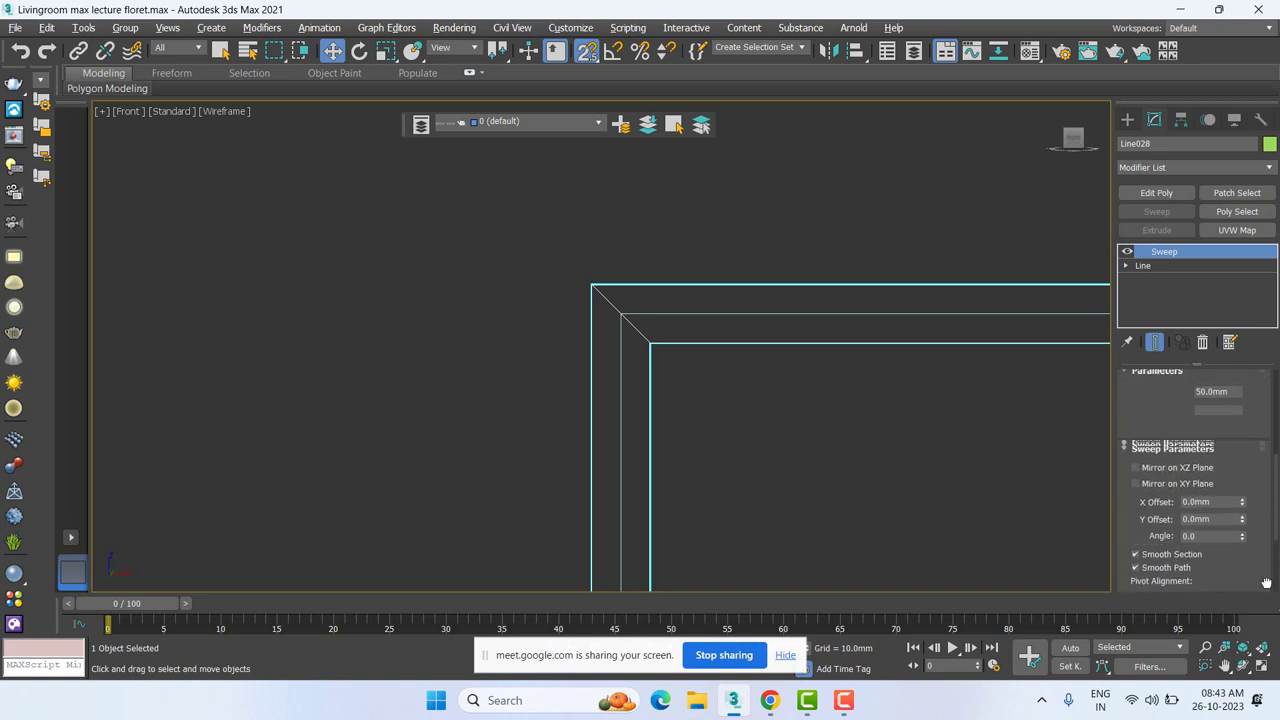
scroll(1267, 400, "down", 1)
scroll(1266, 374, "down", 1)
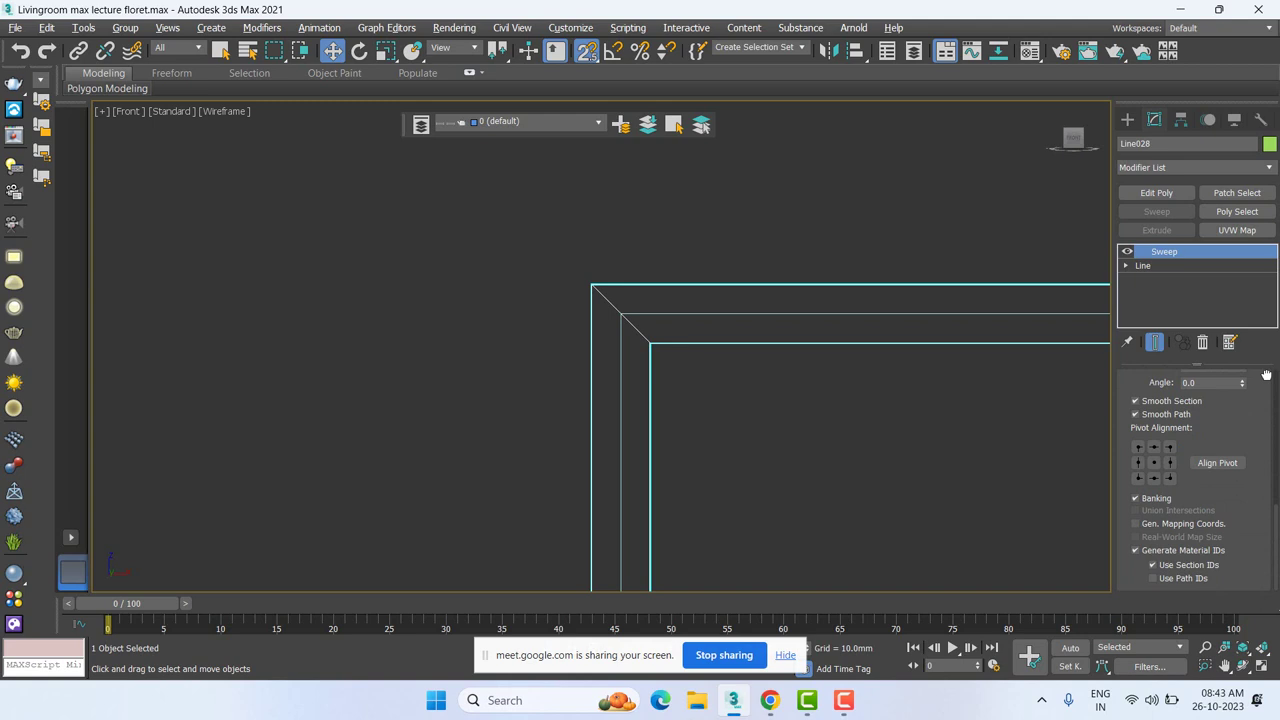
left_click(1137, 448)
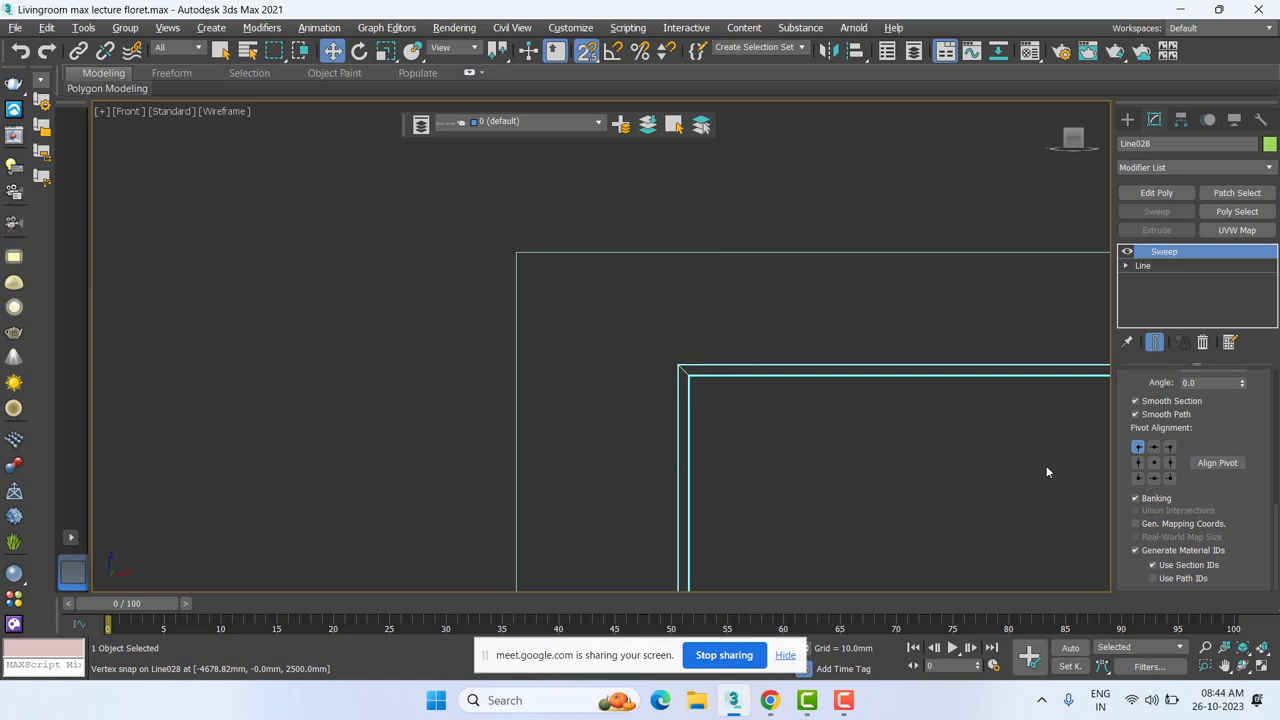
left_click(1170, 447)
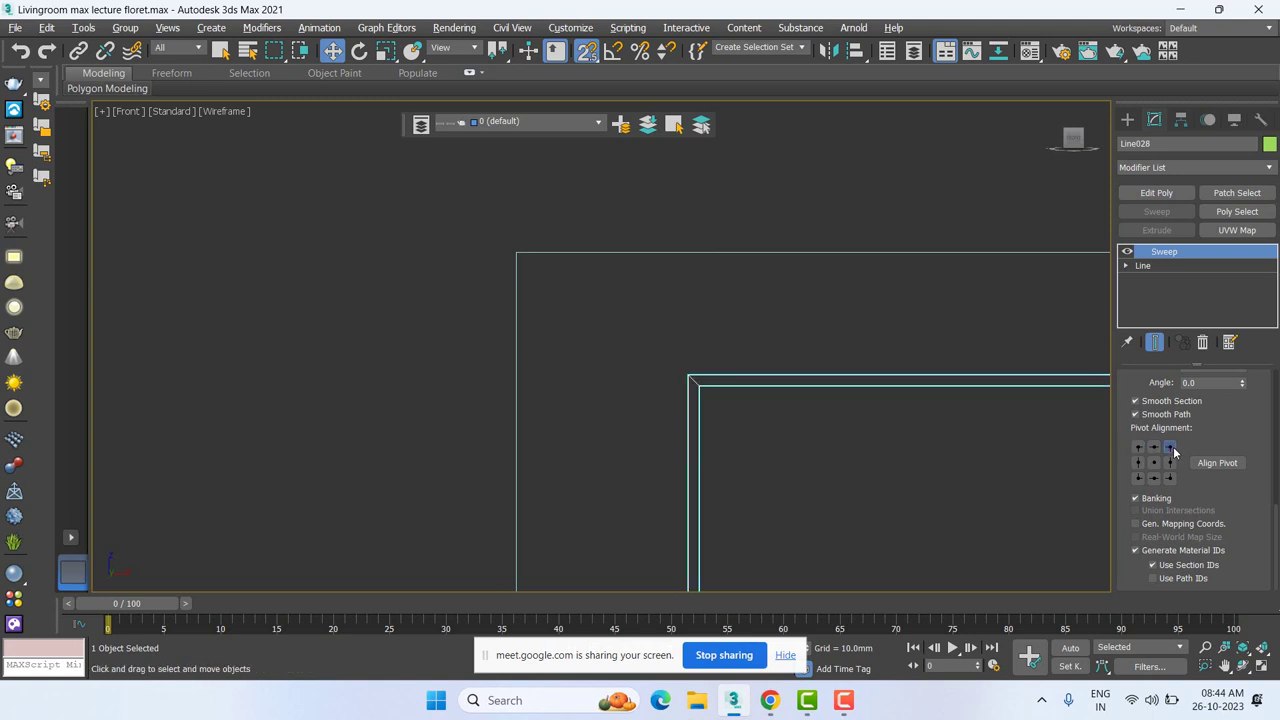
Step: Toggle the Sweep modifier's visibility on and off to compare the bar with the line
scroll(690, 440, "down", 1)
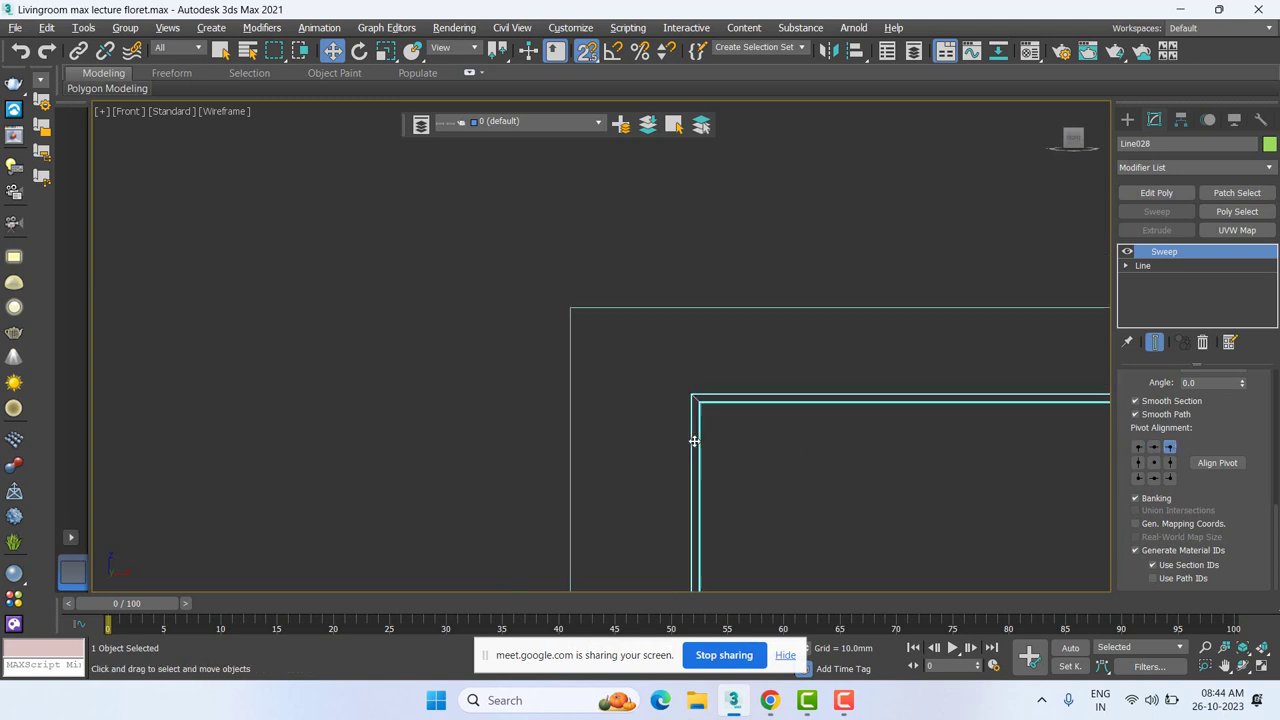
scroll(669, 448, "down", 1)
scroll(669, 448, "down", 1)
middle_click_drag(1105, 500, 1040, 453)
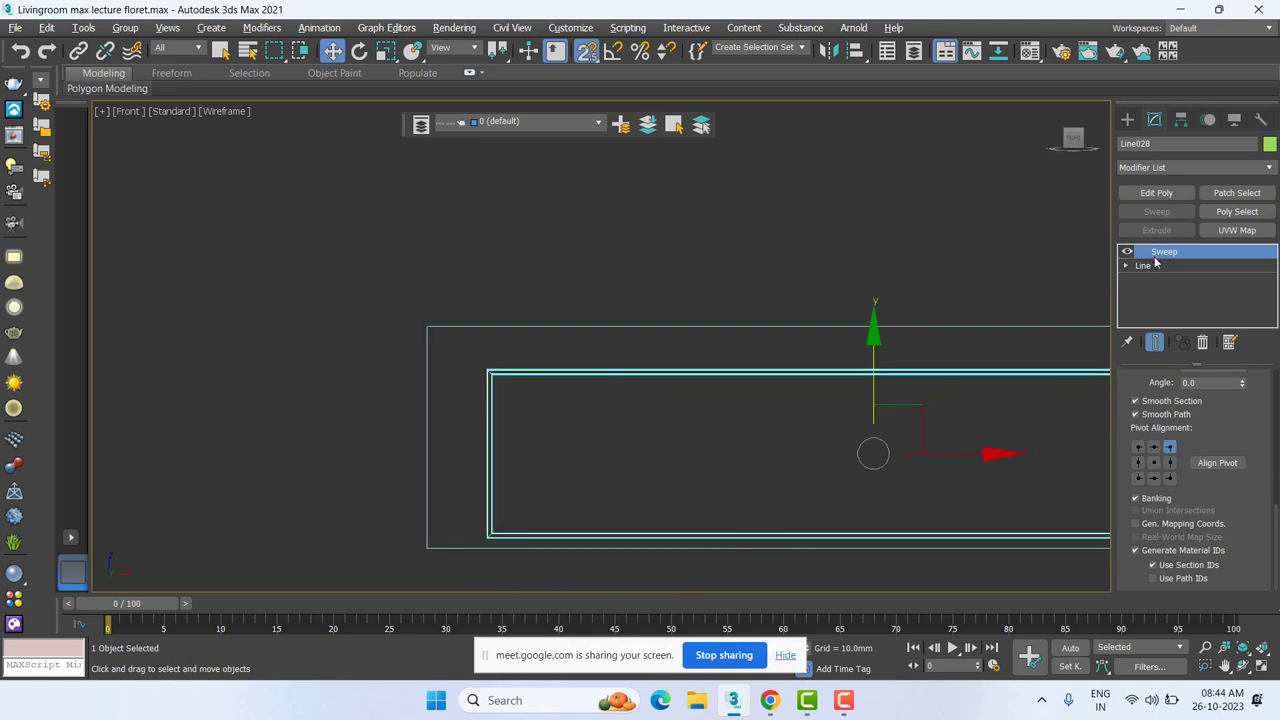
scroll(489, 360, "up", 2)
scroll(446, 403, "up", 1)
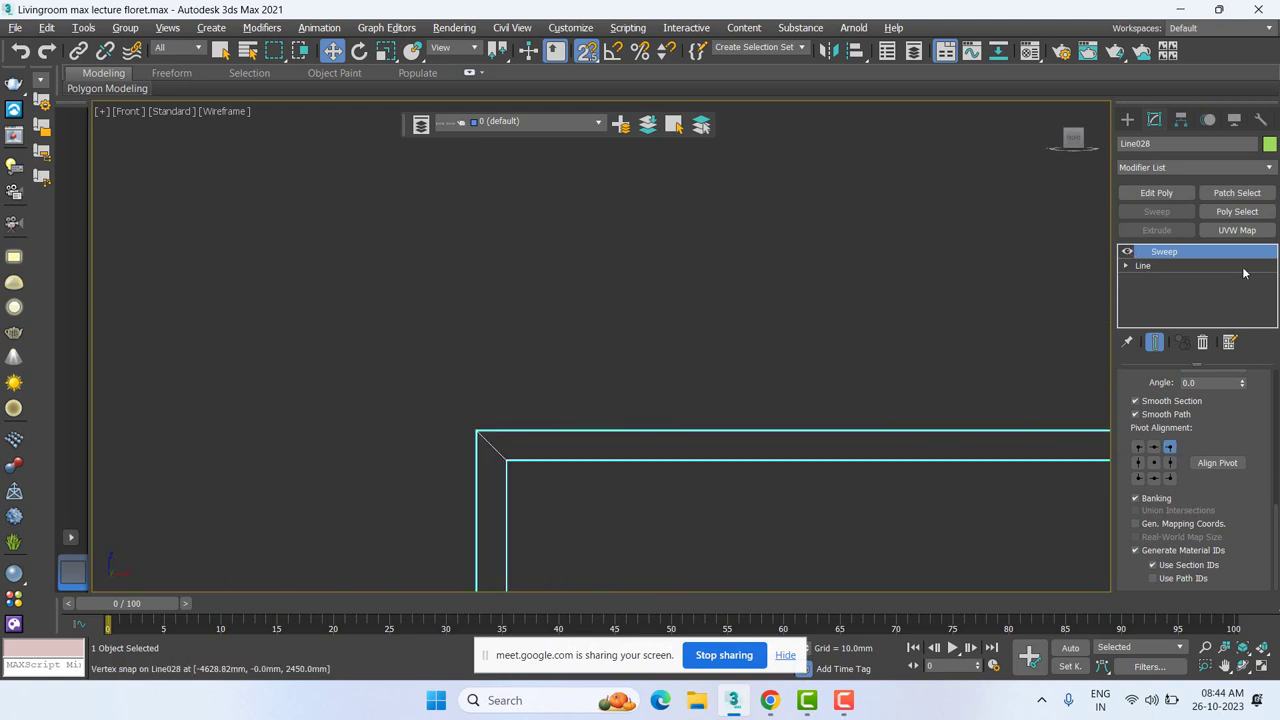
left_click(1127, 252)
left_click(1125, 252)
left_click(1125, 252)
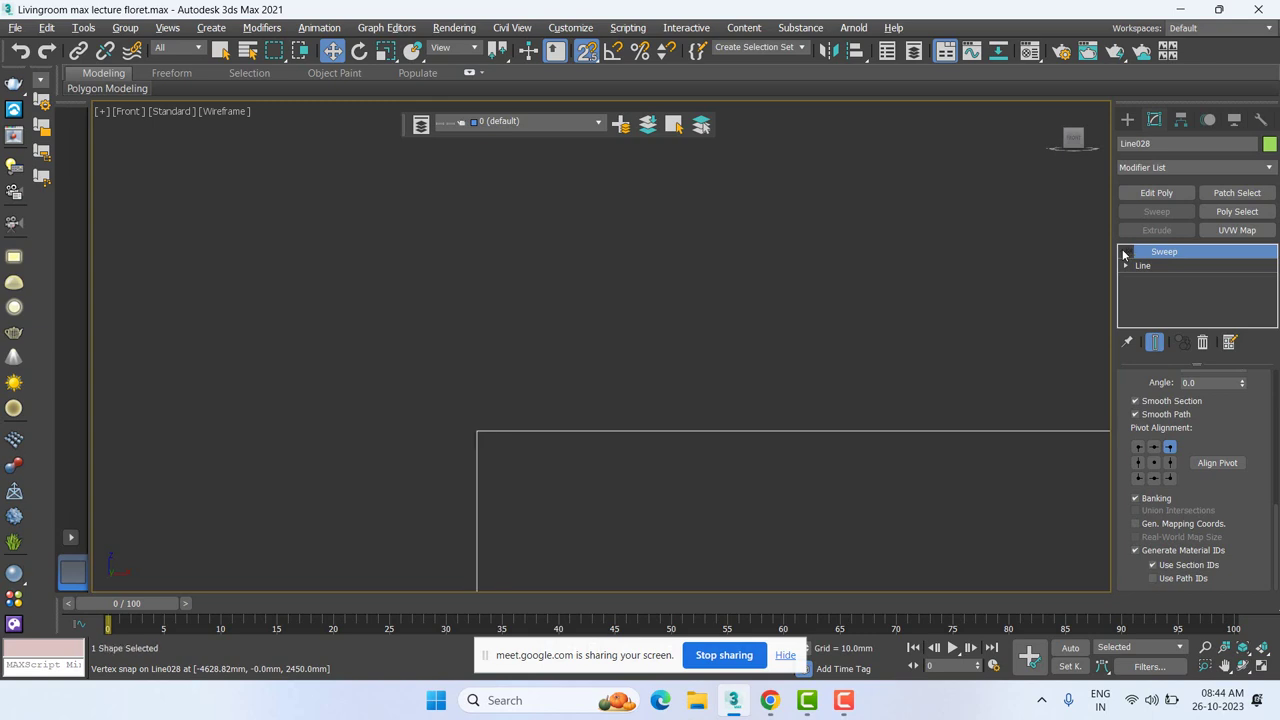
left_click(1125, 252)
left_click(1125, 252)
left_click(1125, 252)
left_click(1125, 252)
left_click(1125, 252)
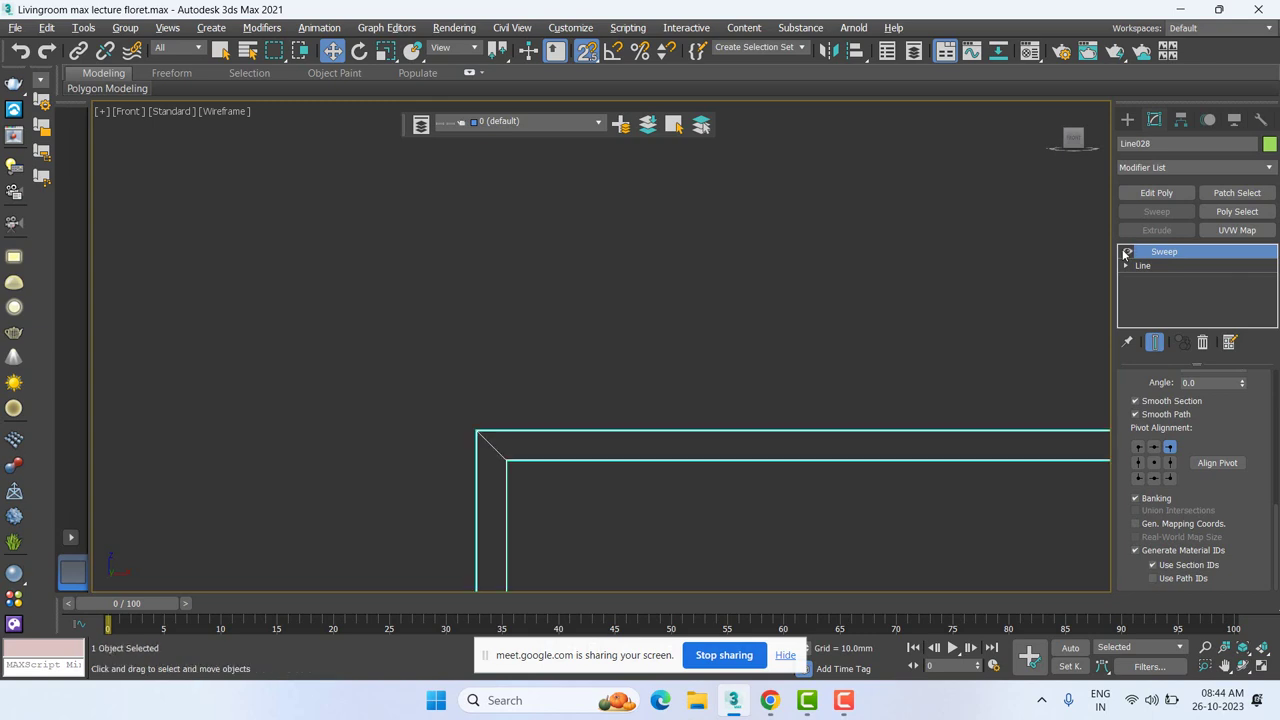
mouse_move(631, 511)
middle_mouse_down()
mouse_move(616, 346)
mouse_move(580, 389)
middle_mouse_up()
Step: Check both frames' depth from the Top view, then return to Front view and deselect
key("t")
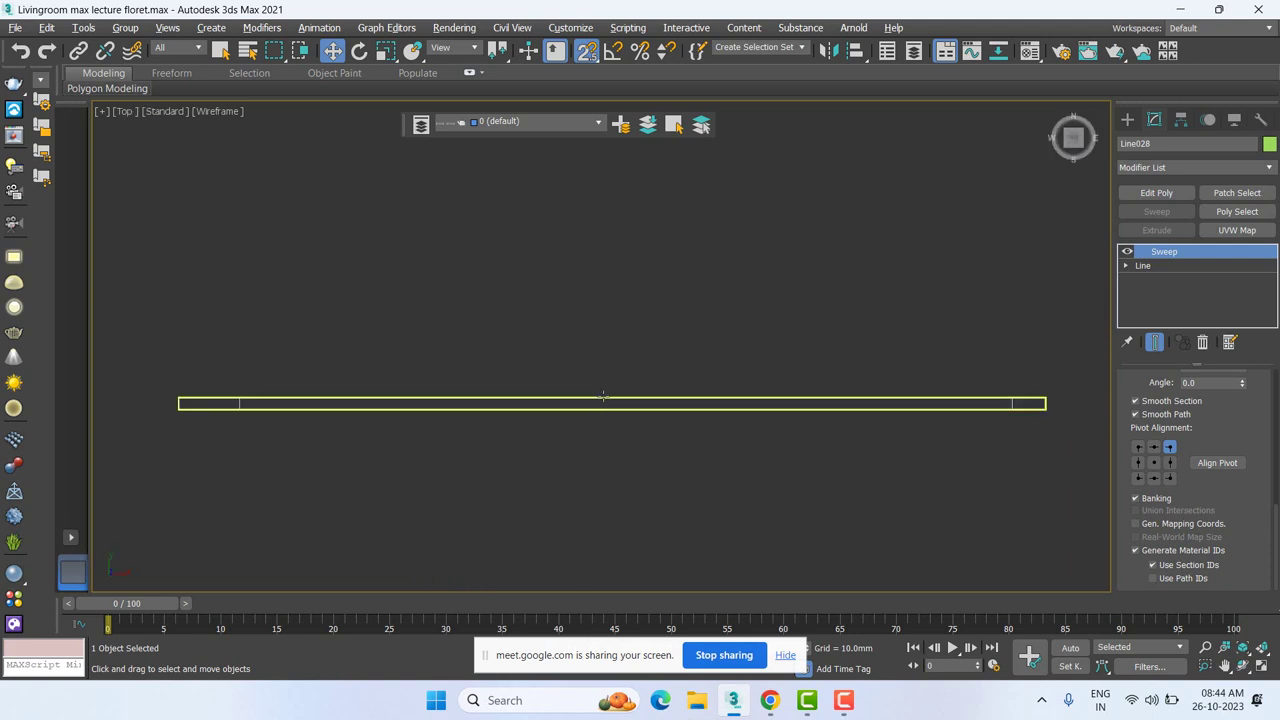
middle_click_drag(597, 518, 603, 371)
scroll(603, 371, "up", 2)
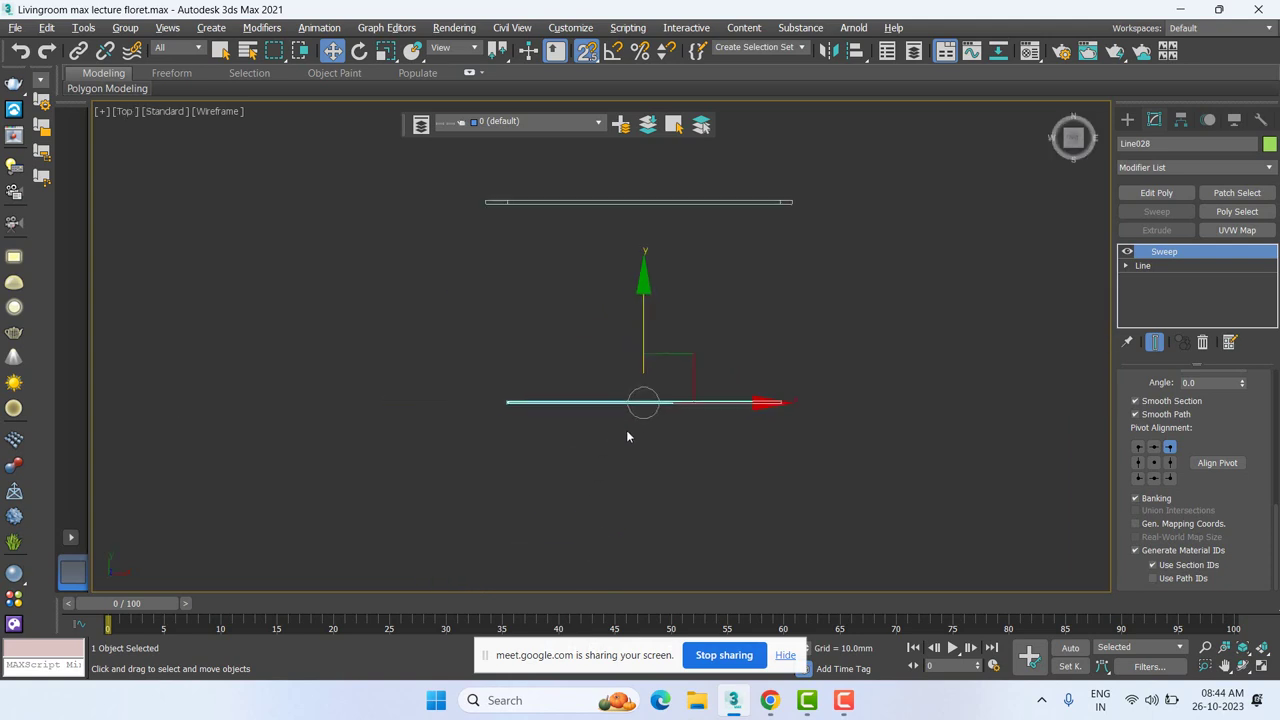
scroll(626, 430, "up", 2)
middle_click_drag(688, 379, 694, 479)
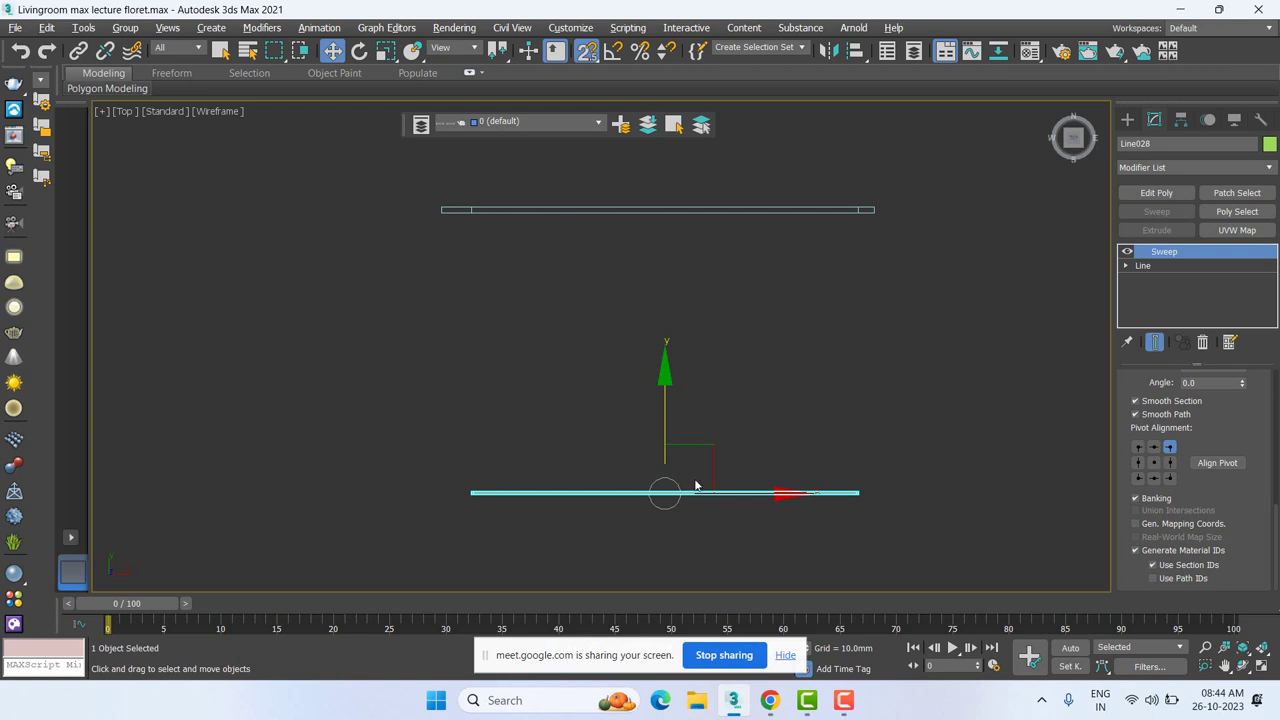
key("f")
scroll(694, 478, "down", 3)
left_click(517, 318)
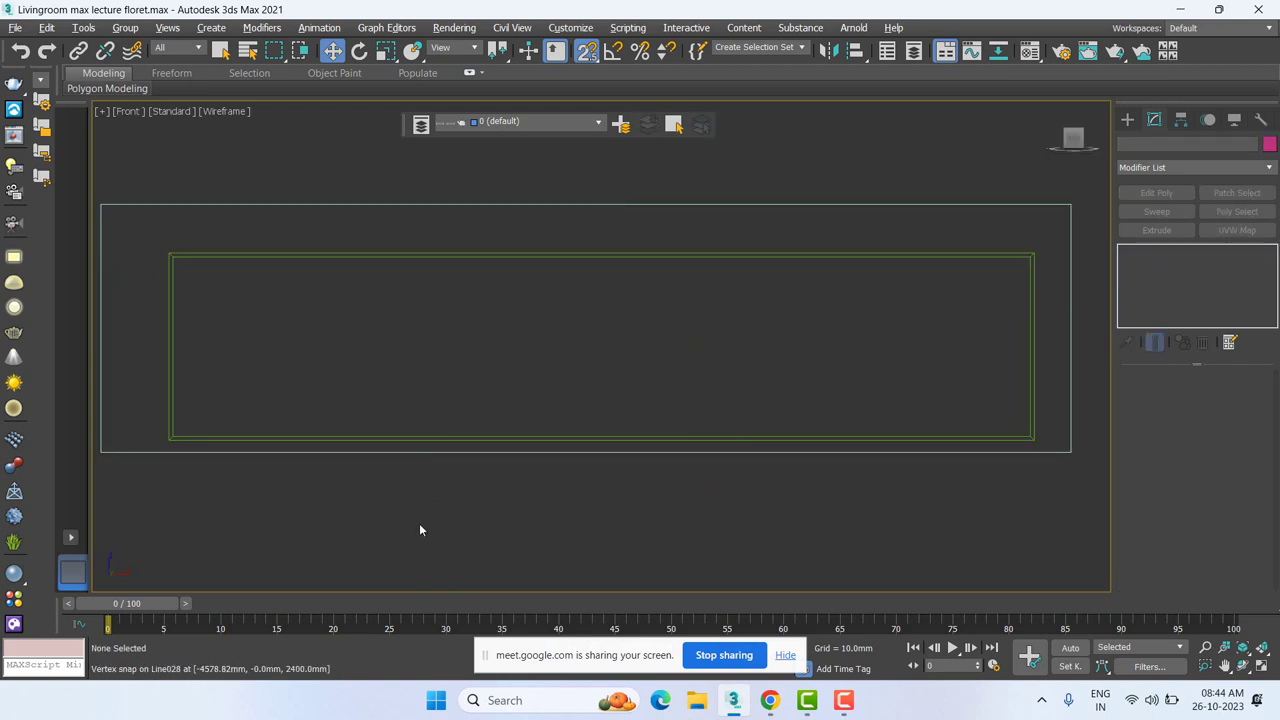
middle_click_drag(612, 520, 756, 544)
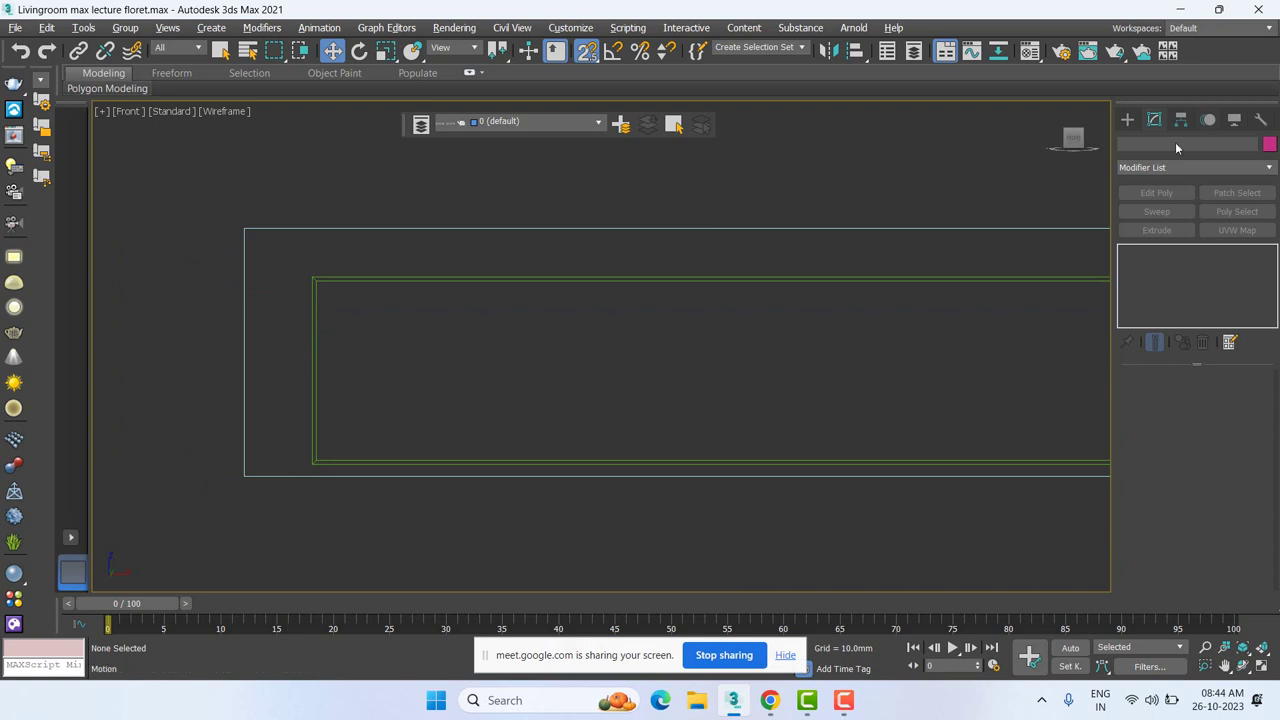
Step: With the Line tool, snap a diagonal from the frame's outer top-left corner to its inner corner
left_click(1126, 121)
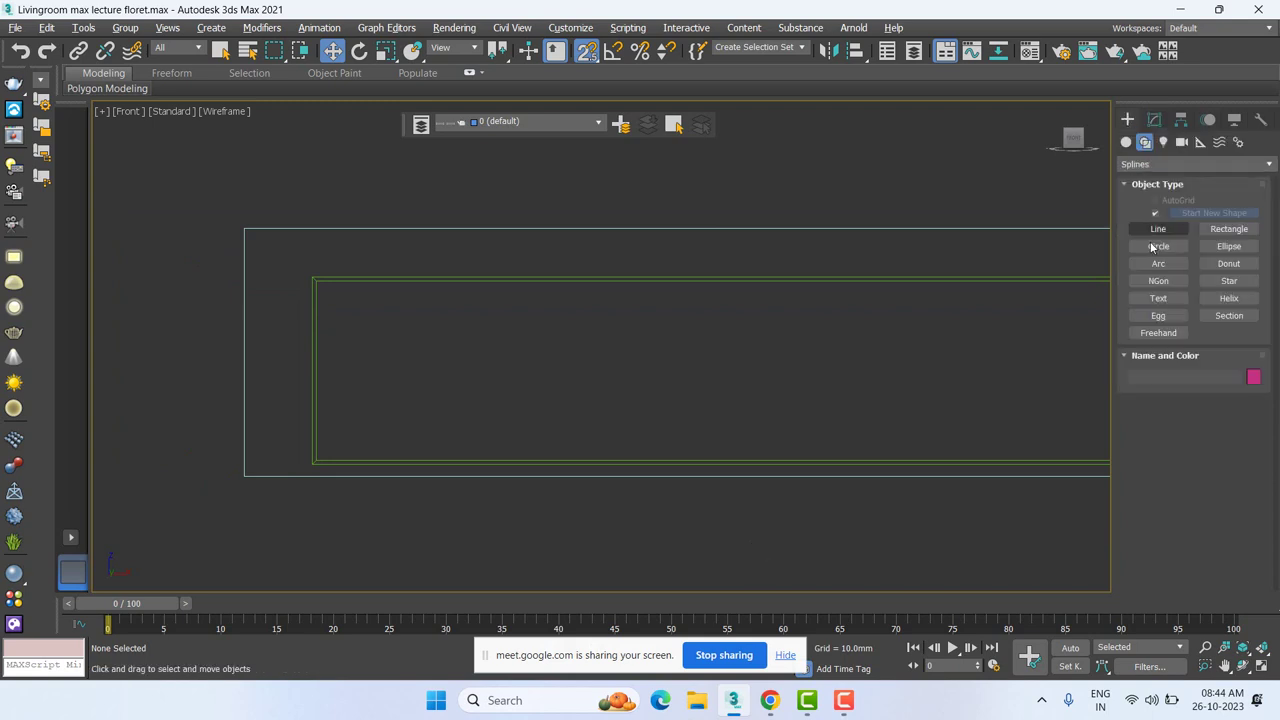
left_click(1155, 245)
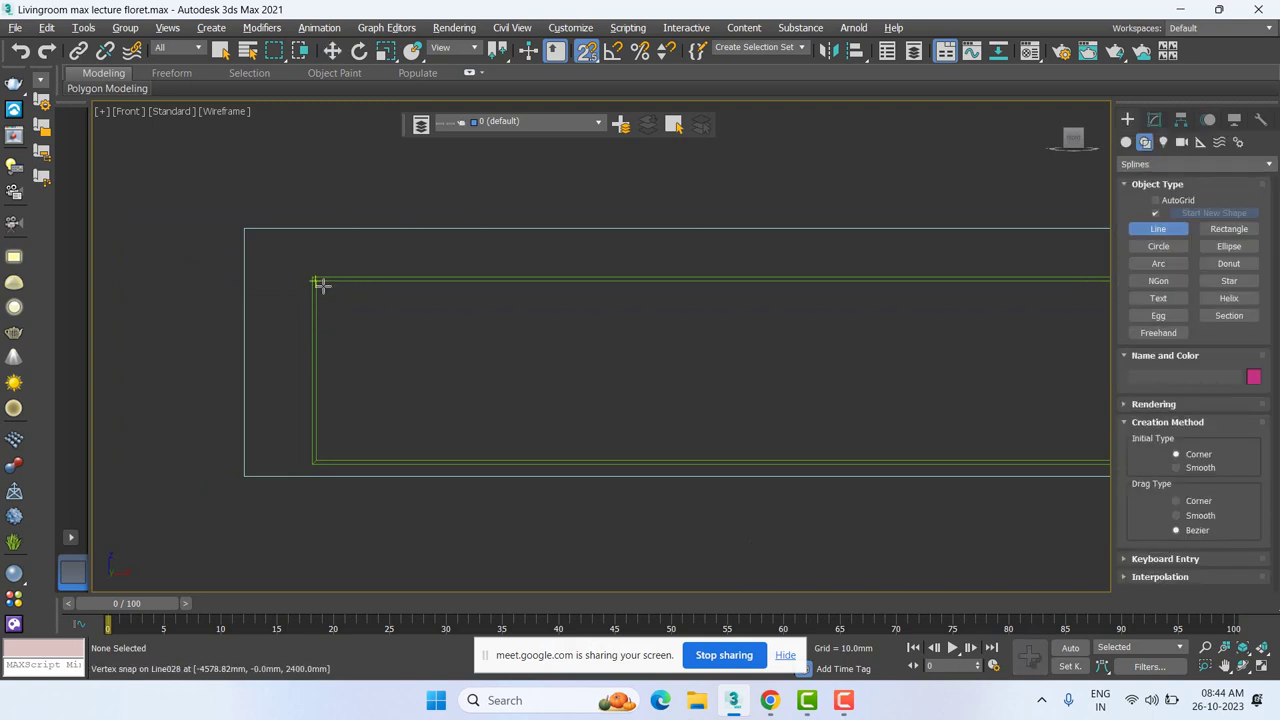
scroll(316, 282, "up", 2)
scroll(308, 250, "up", 2)
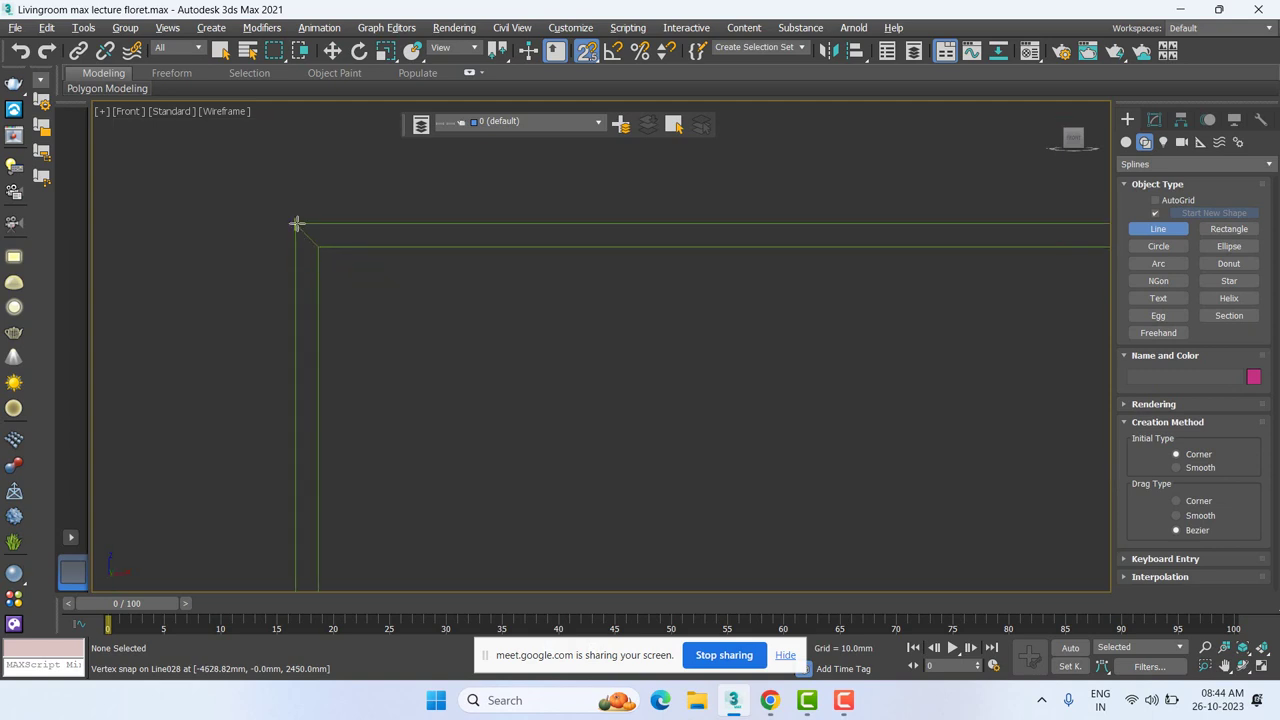
left_click(296, 223)
left_click(318, 247)
Step: Finish the diagonal line and reselect the swept frame Line028 in the Modify panel
middle_click_drag(611, 263, 611, 331)
right_click(531, 315)
left_click(478, 283)
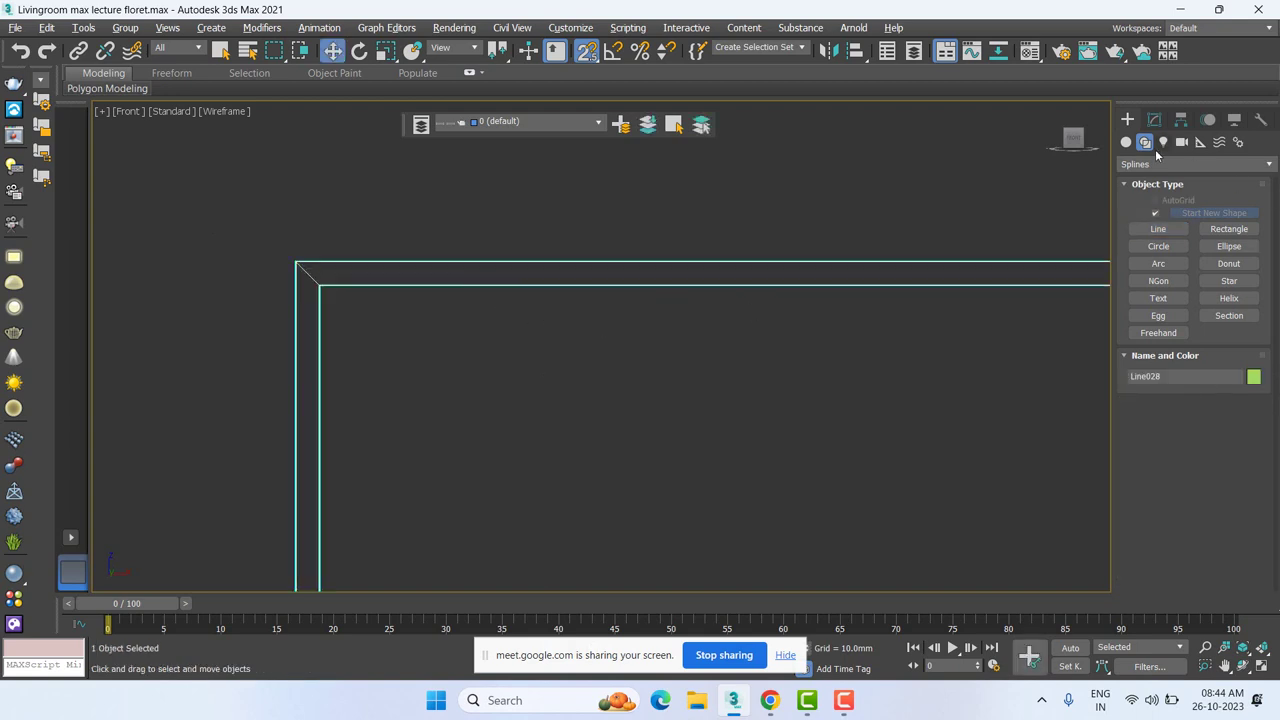
left_click(1154, 119)
left_click(1156, 211)
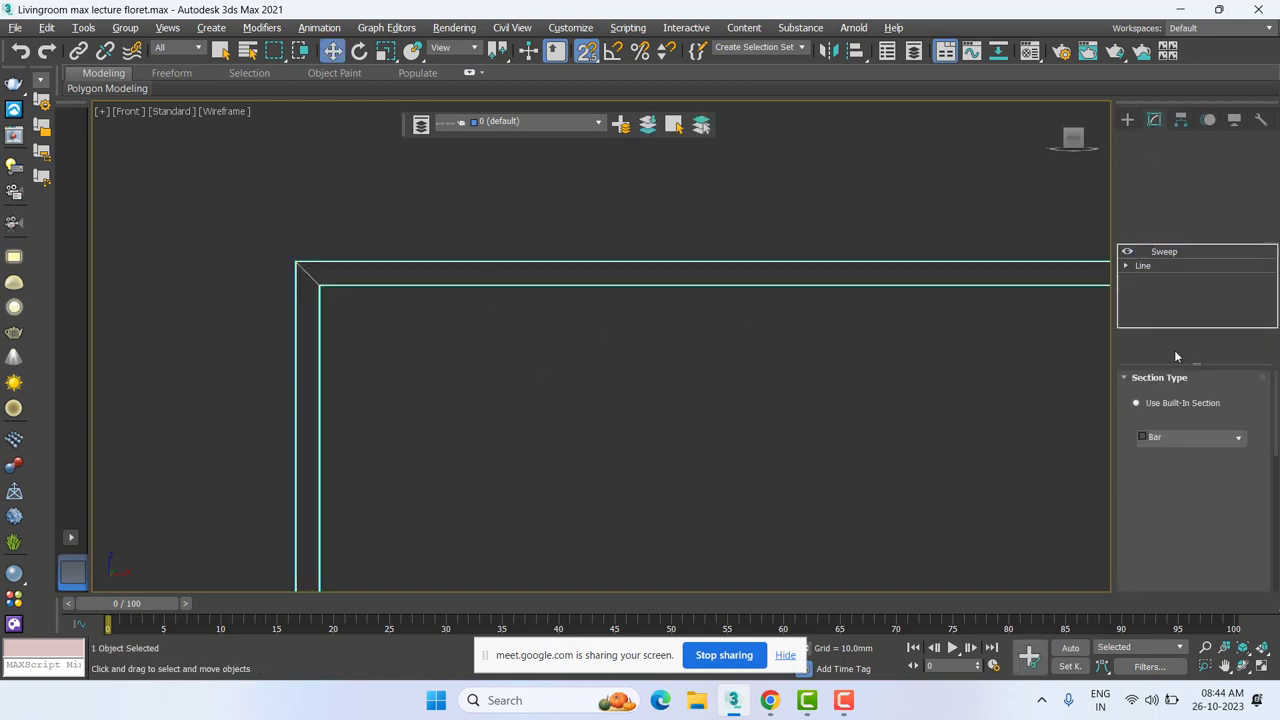
Step: Inspect Line028's base Line level and Rendering rollout, then go back to the Sweep level
left_click(1142, 265)
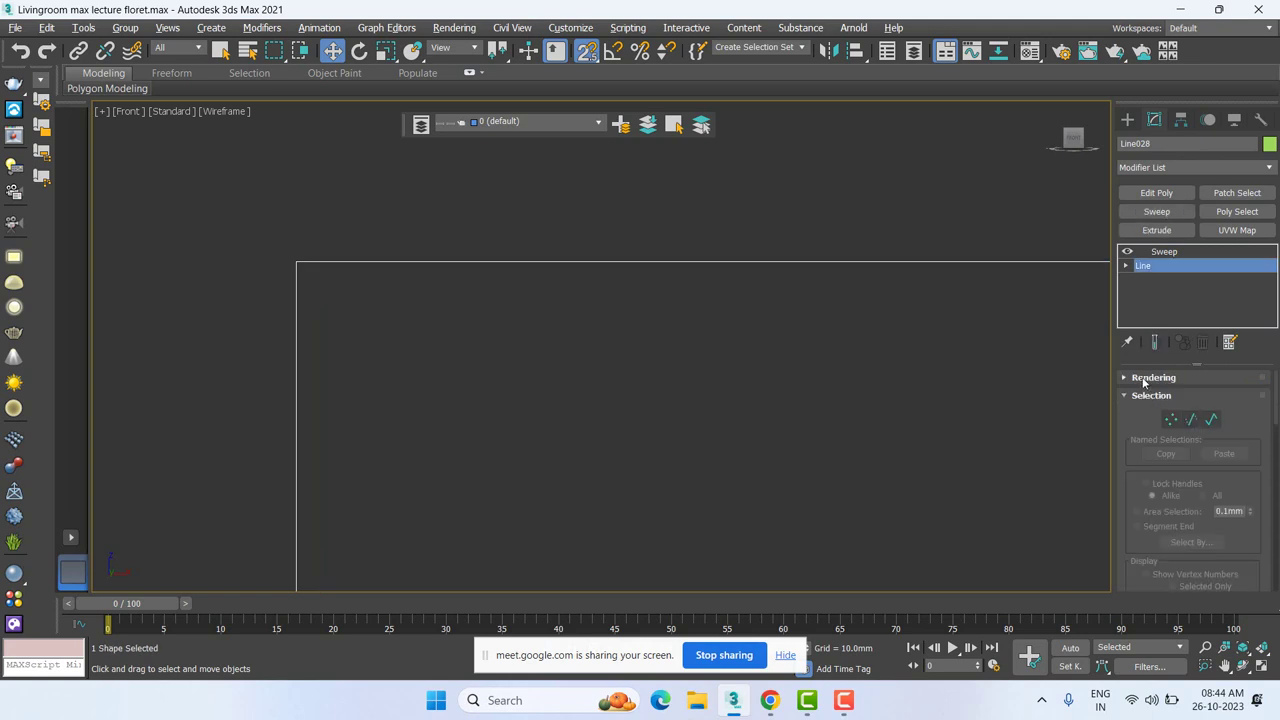
left_click(1145, 378)
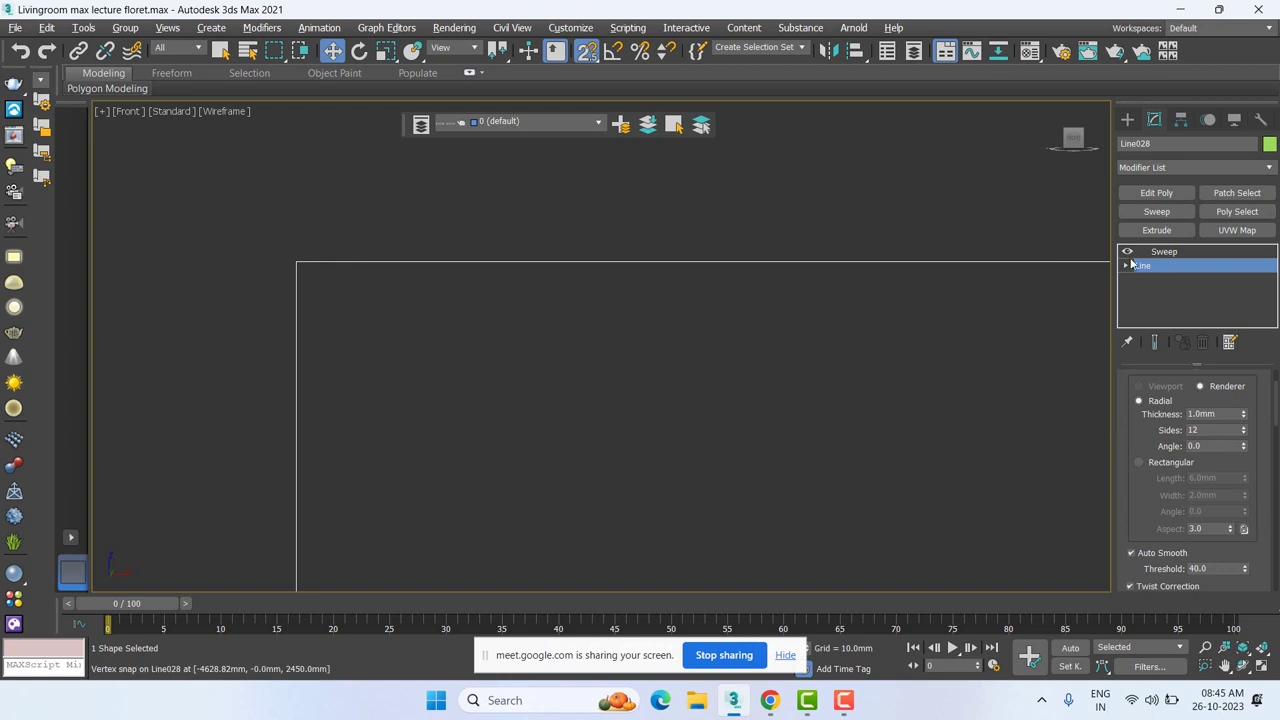
left_click(1163, 251)
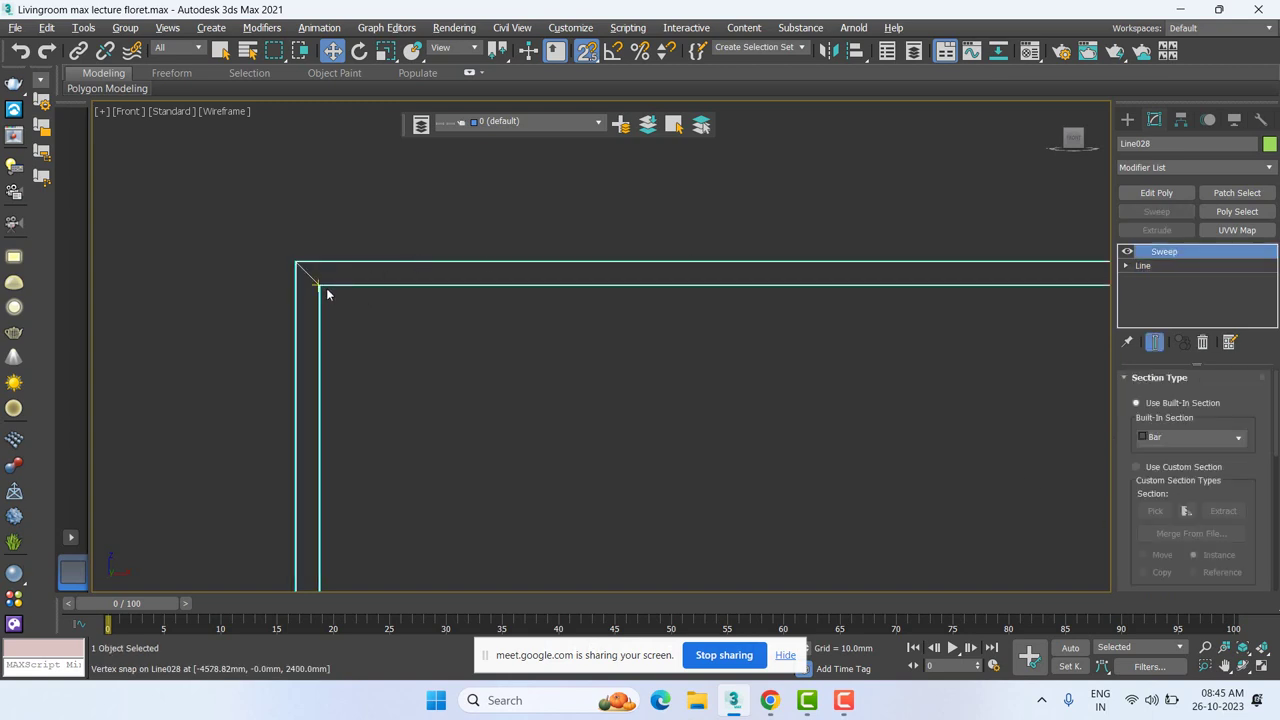
left_click(1128, 120)
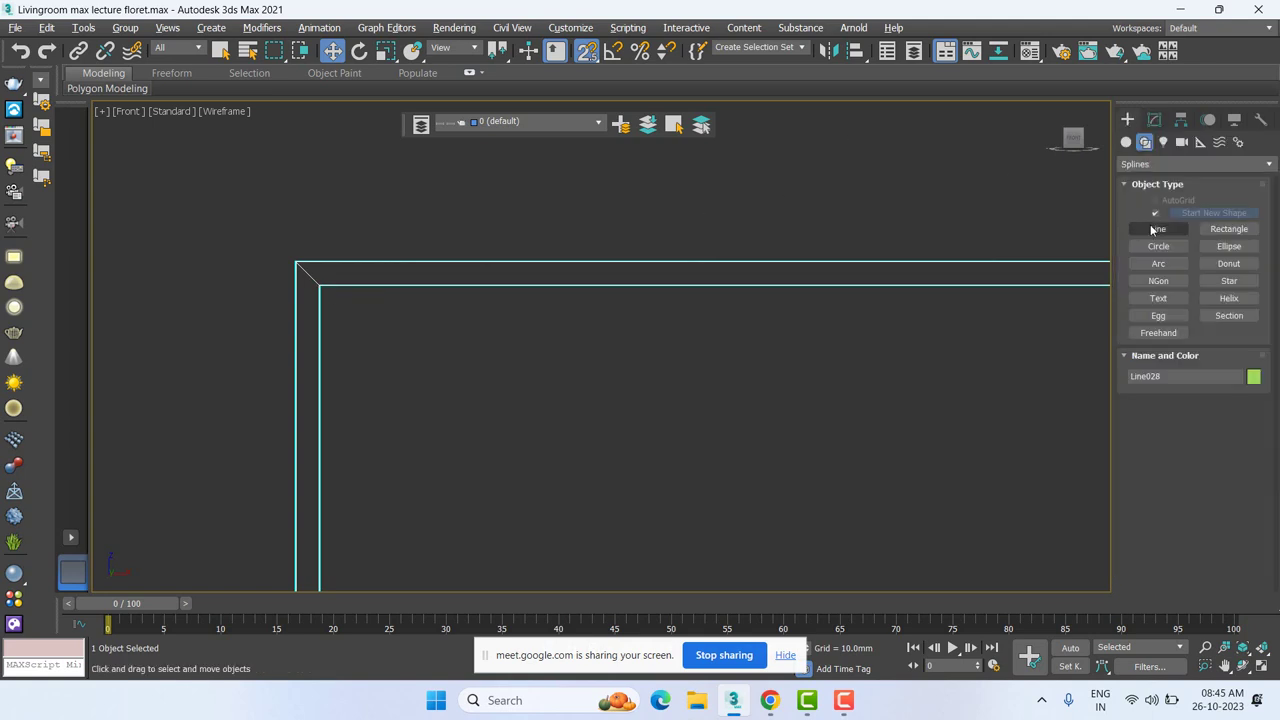
Step: Snap a line to the frame's four corners and close it into spline Line029
left_click(1158, 229)
scroll(554, 307, "down", 3)
middle_click_drag(554, 307, 403, 200)
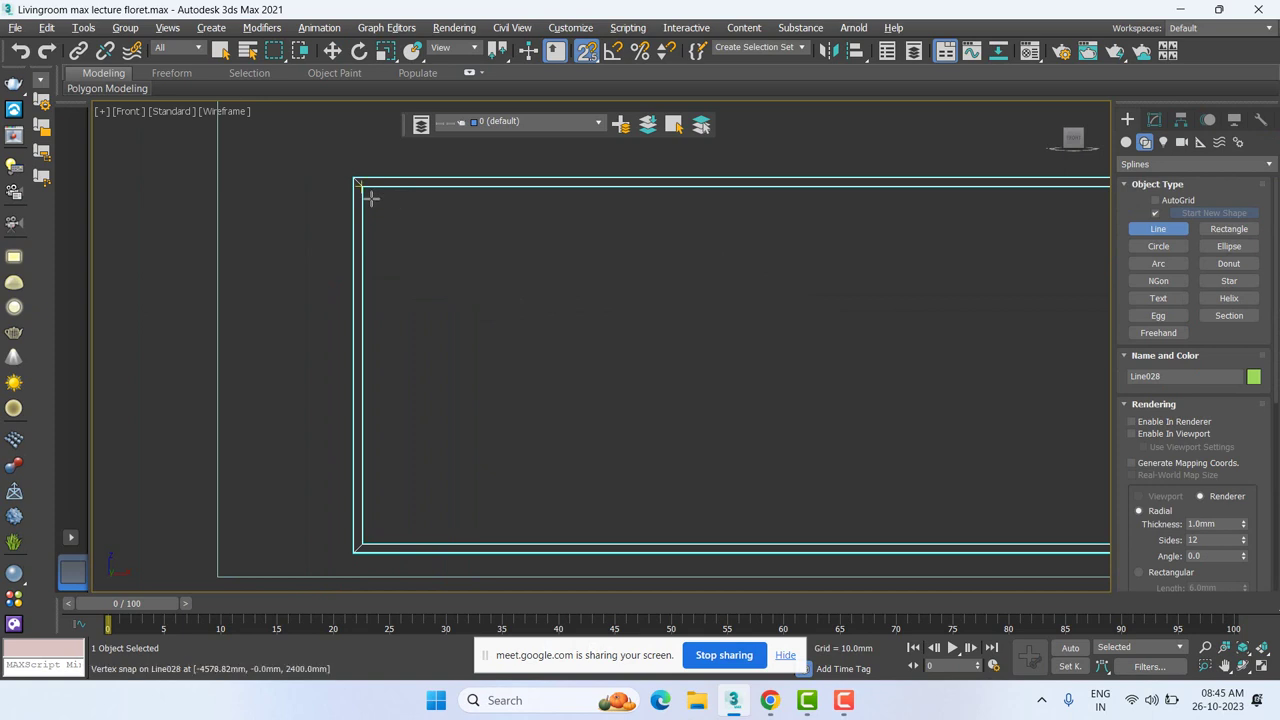
left_click(362, 186)
left_click(362, 545)
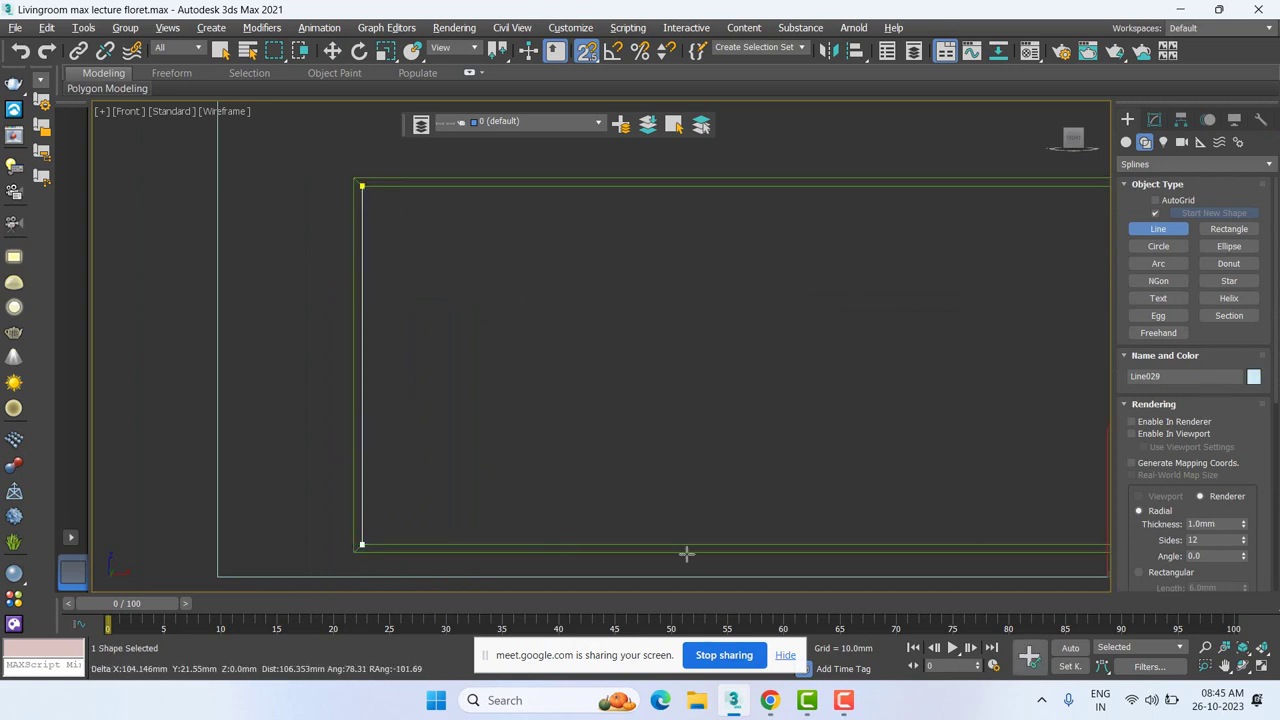
mouse_move(1023, 553)
middle_mouse_down()
mouse_move(626, 343)
mouse_move(751, 346)
middle_mouse_up()
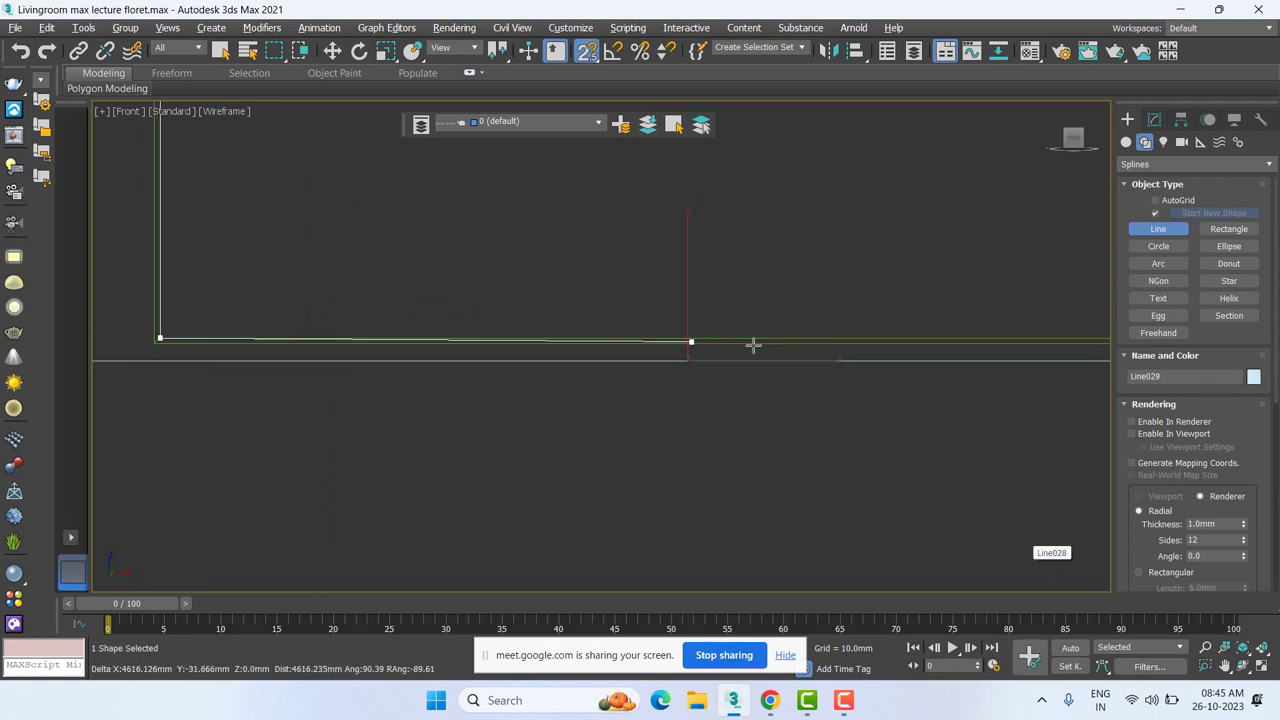
scroll(751, 346, "down", 3)
scroll(972, 341, "up", 1)
left_click(976, 342)
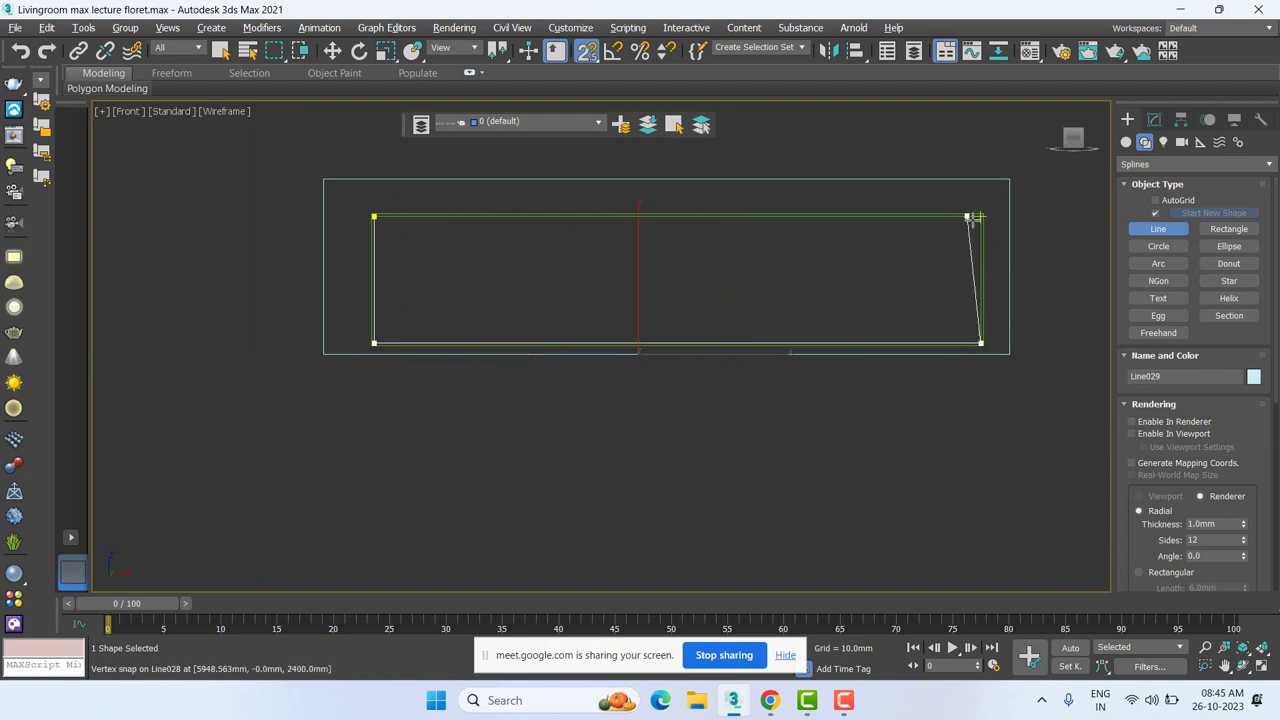
left_click(980, 216)
left_click(373, 216)
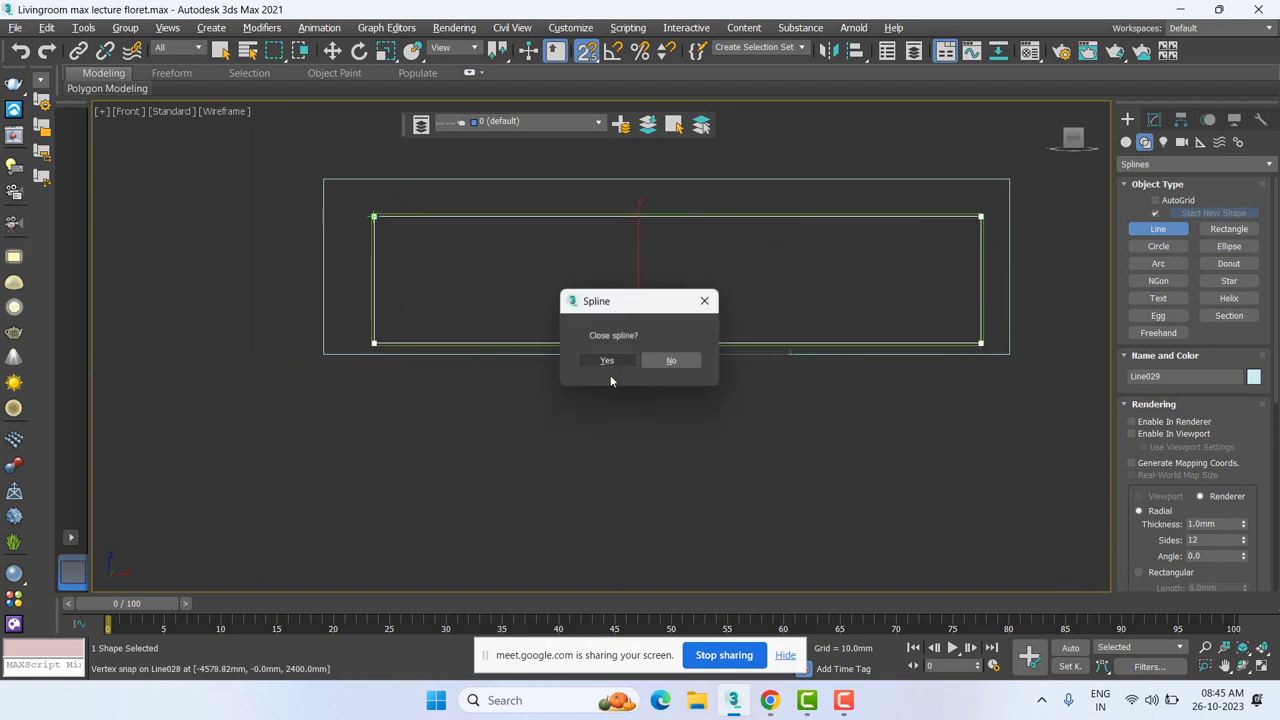
left_click(609, 366)
Step: Finish drawing Line029 and reframe the view around the new rectangle
middle_click_drag(625, 355, 624, 370)
right_click(614, 346)
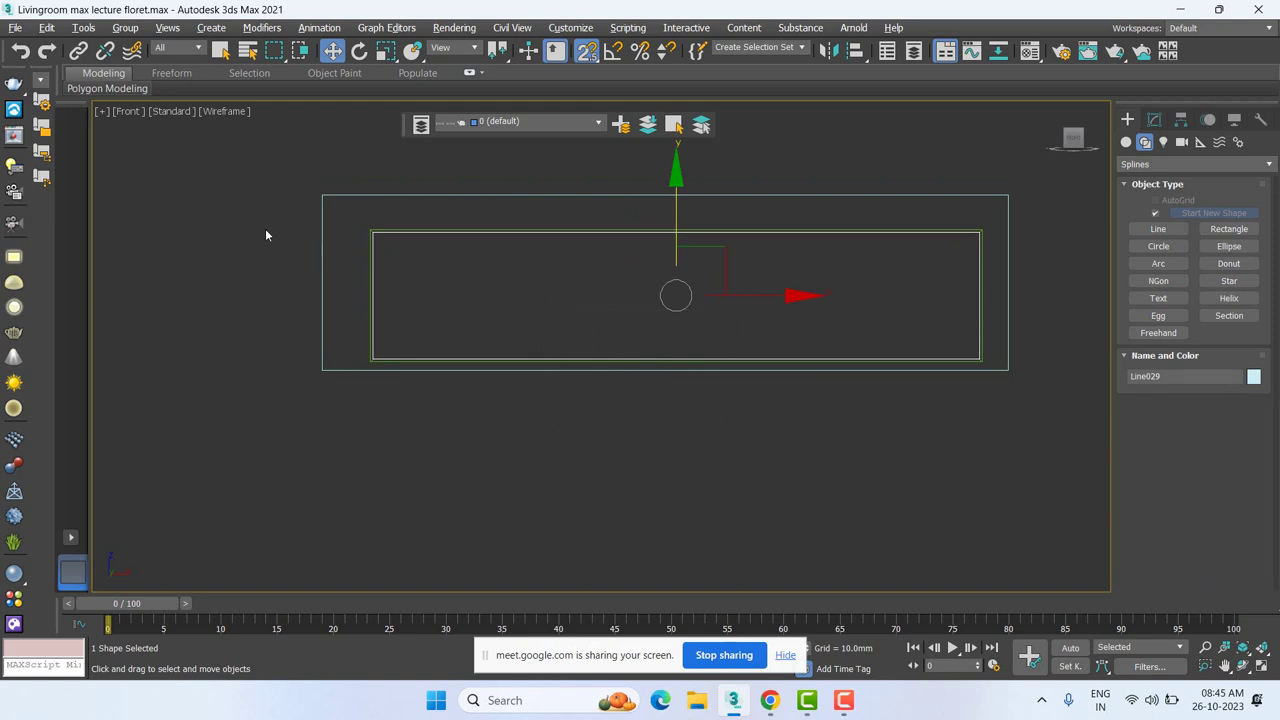
scroll(265, 228, "up", 4)
scroll(650, 361, "down", 3)
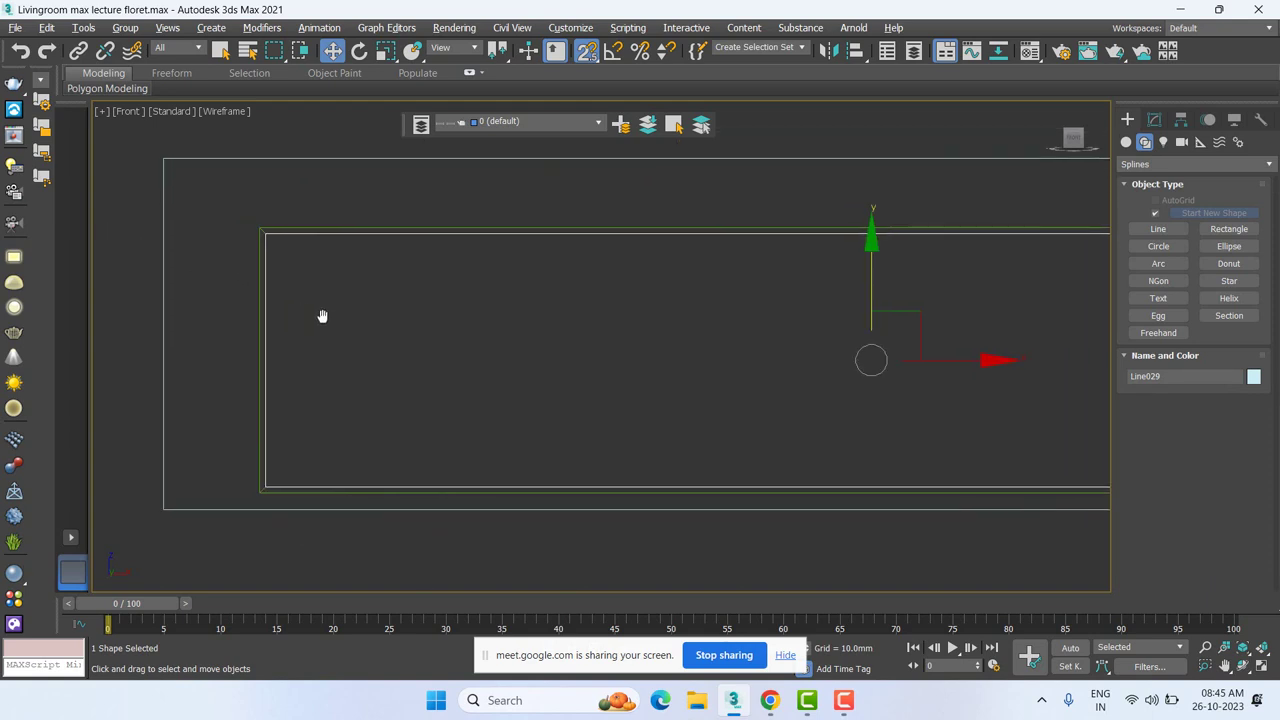
scroll(557, 397, "down", 1)
middle_click_drag(561, 396, 591, 426)
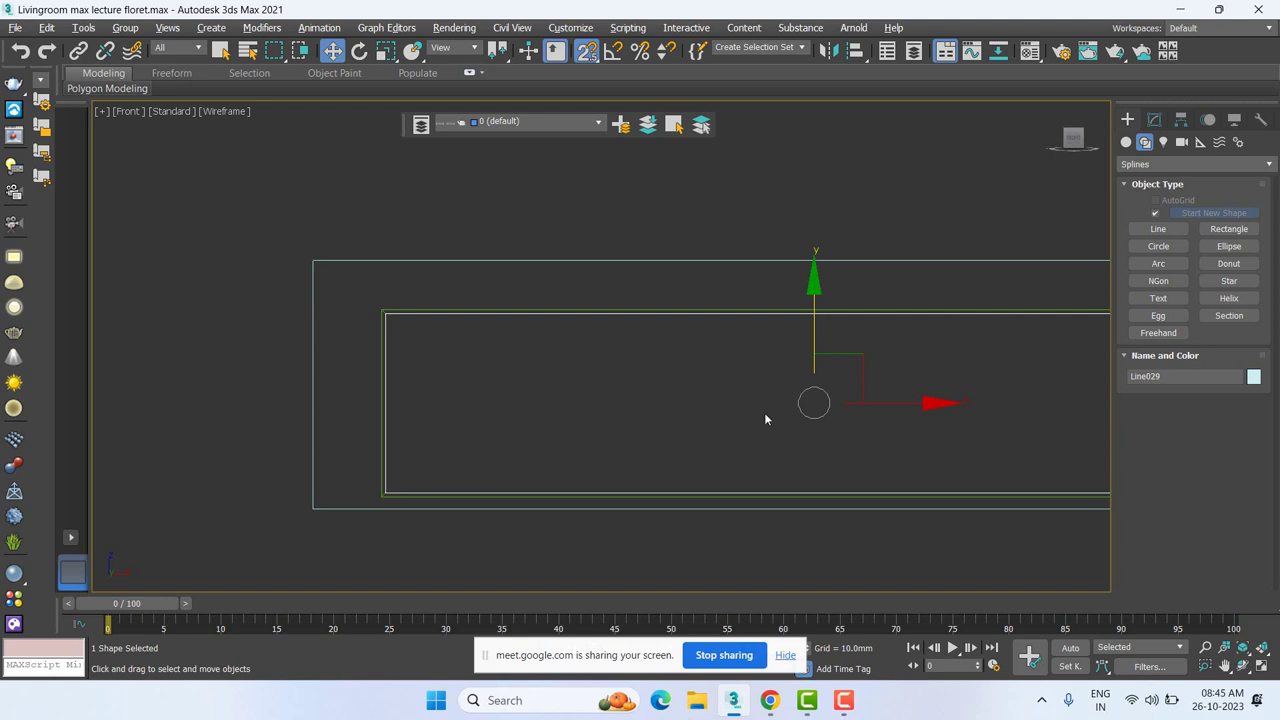
scroll(412, 330, "up", 1)
scroll(426, 336, "up", 1)
Step: Apply a Sweep modifier to Line029 with a Bar section 50mm long and 50mm wide
left_click(1160, 121)
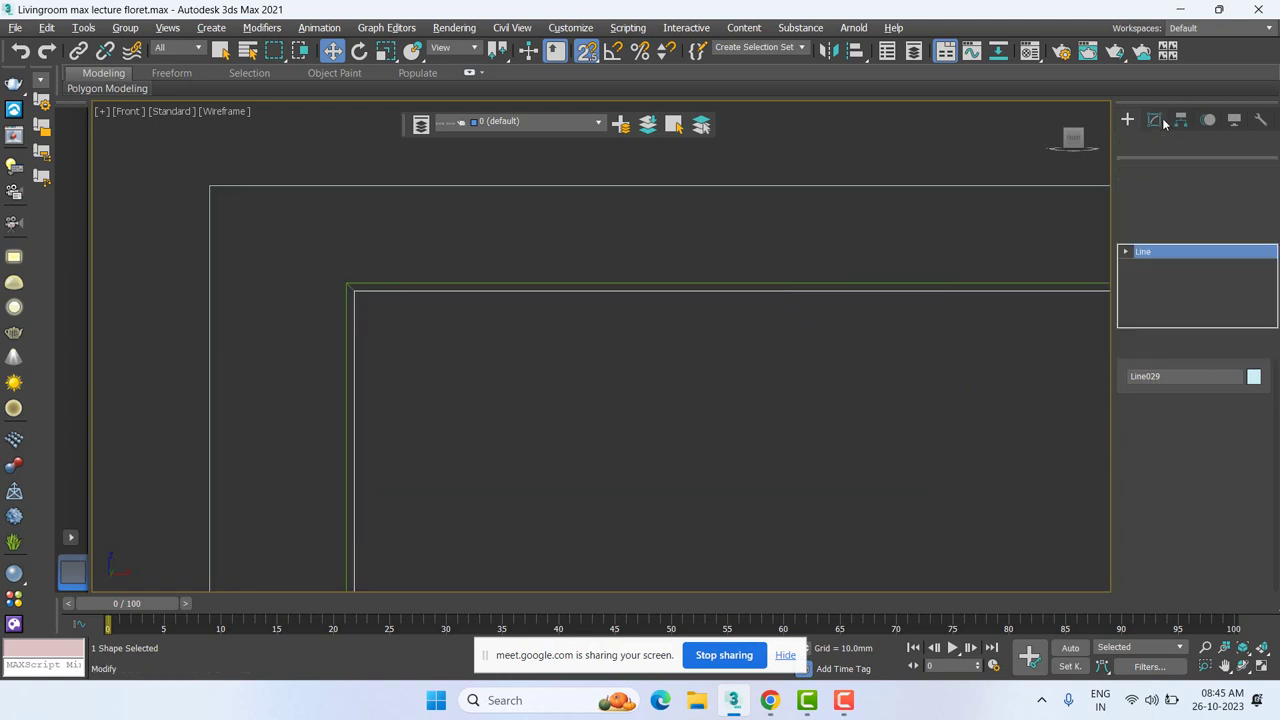
left_click(1156, 211)
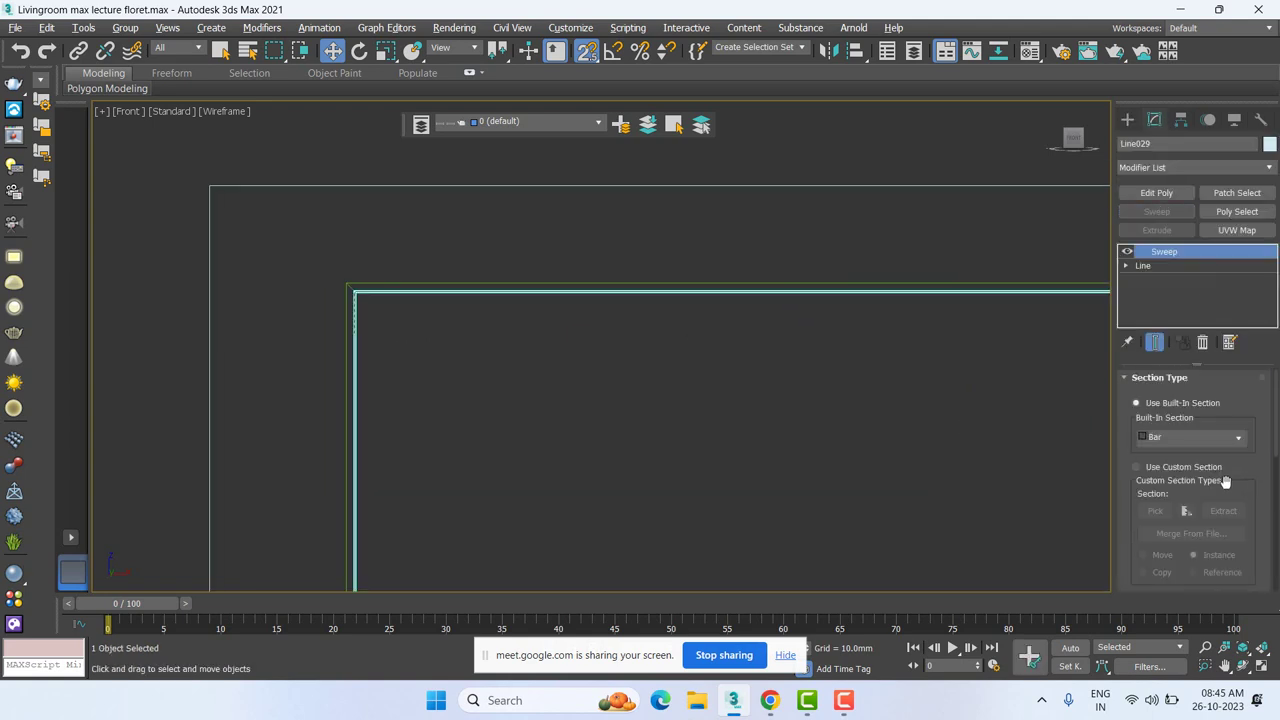
left_click_drag(1263, 496, 1267, 323)
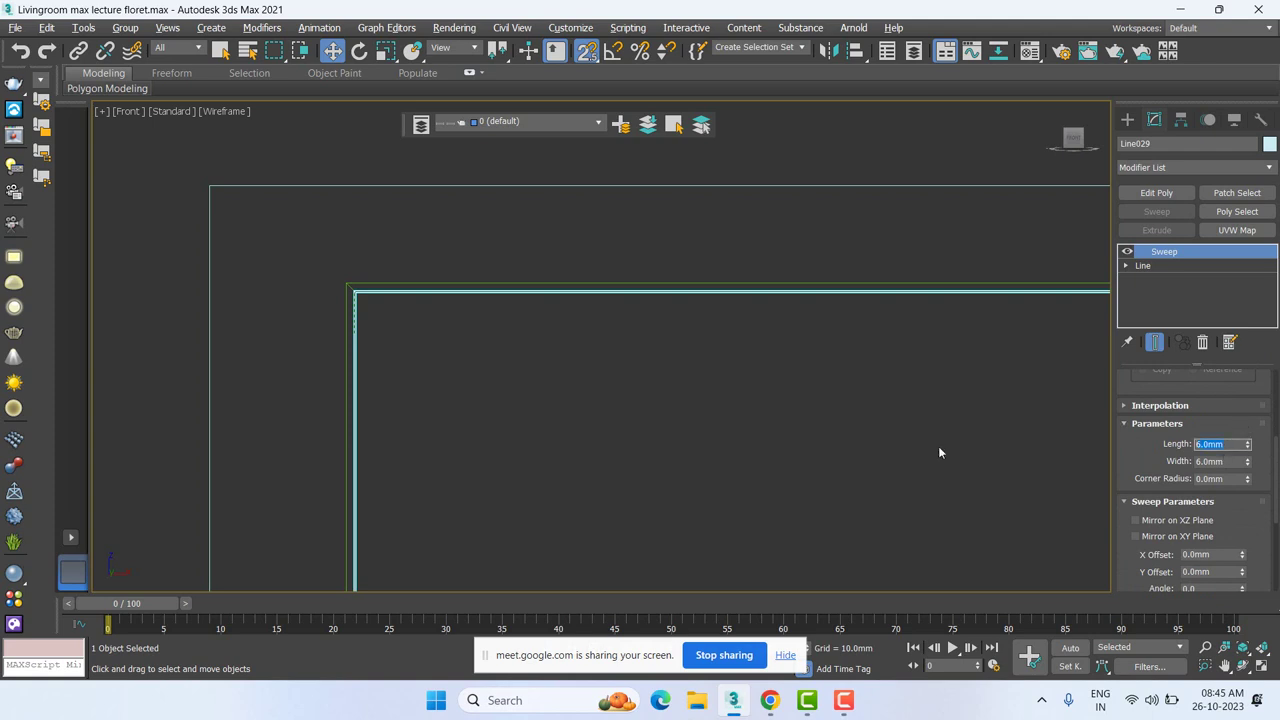
type("50")
key("Return")
key("Tab")
type("50")
key("Return")
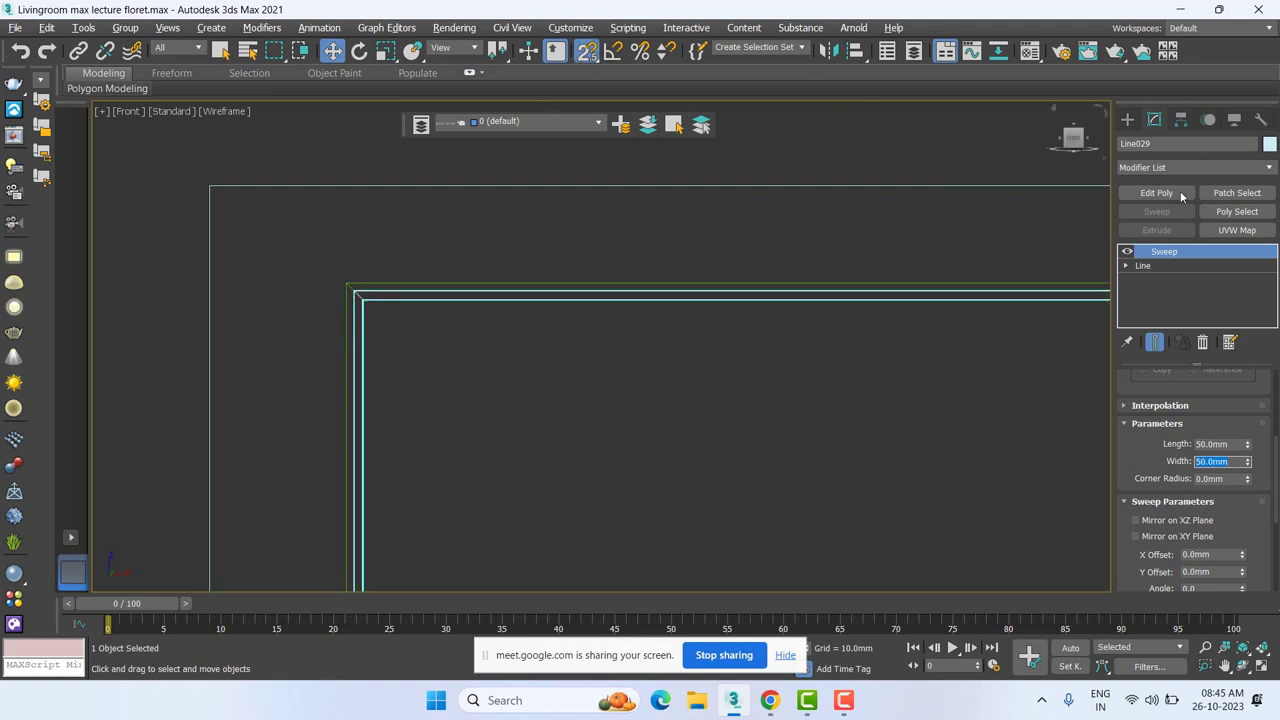
Step: Review the sweep settings and deselect the finished second frame
scroll(437, 300, "up", 2)
scroll(253, 268, "up", 3)
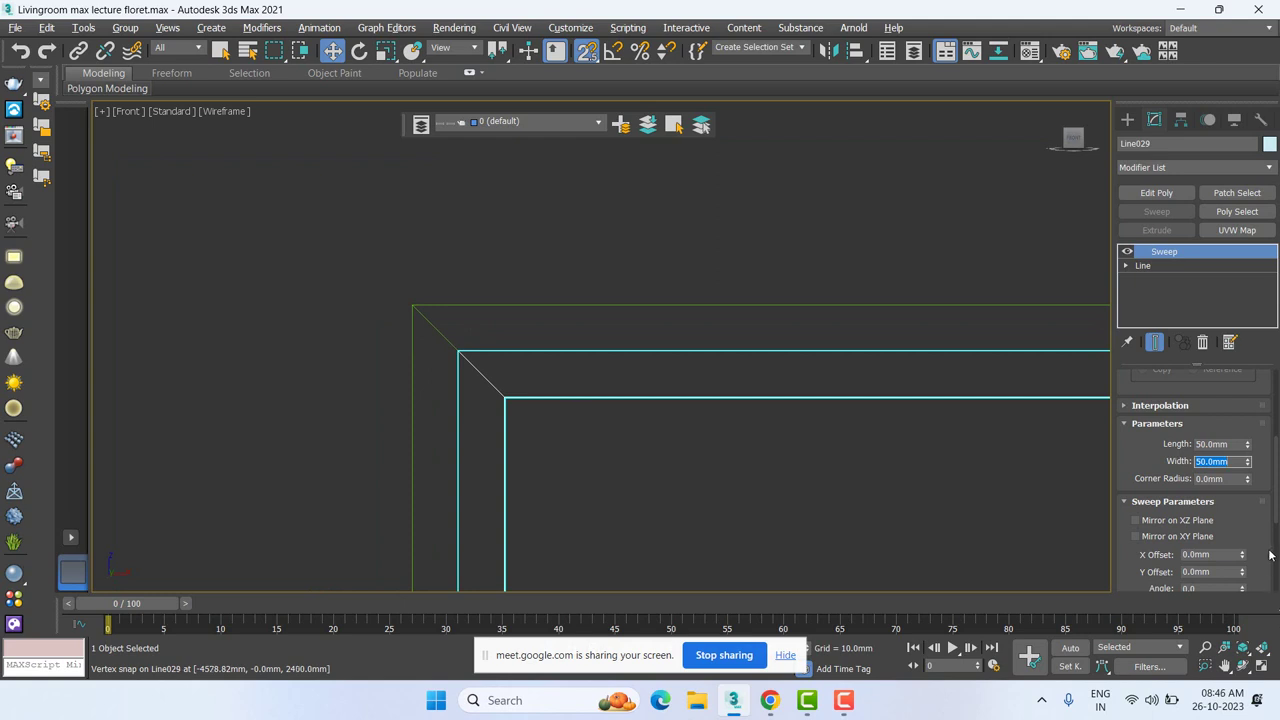
mouse_move(1271, 554)
left_mouse_down()
mouse_move(1272, 322)
mouse_move(1272, 500)
left_mouse_up()
scroll(546, 377, "down", 3)
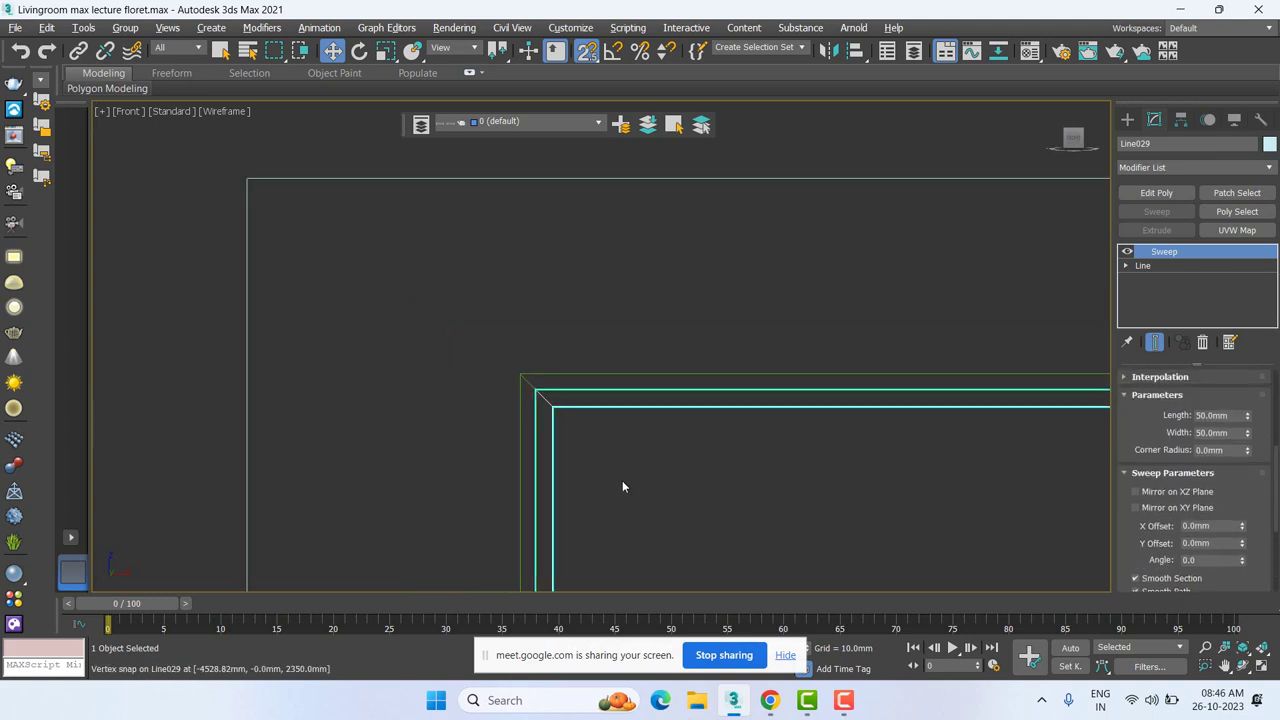
scroll(622, 484, "down", 2)
scroll(671, 476, "down", 3)
scroll(399, 375, "up", 3)
scroll(383, 370, "up", 2)
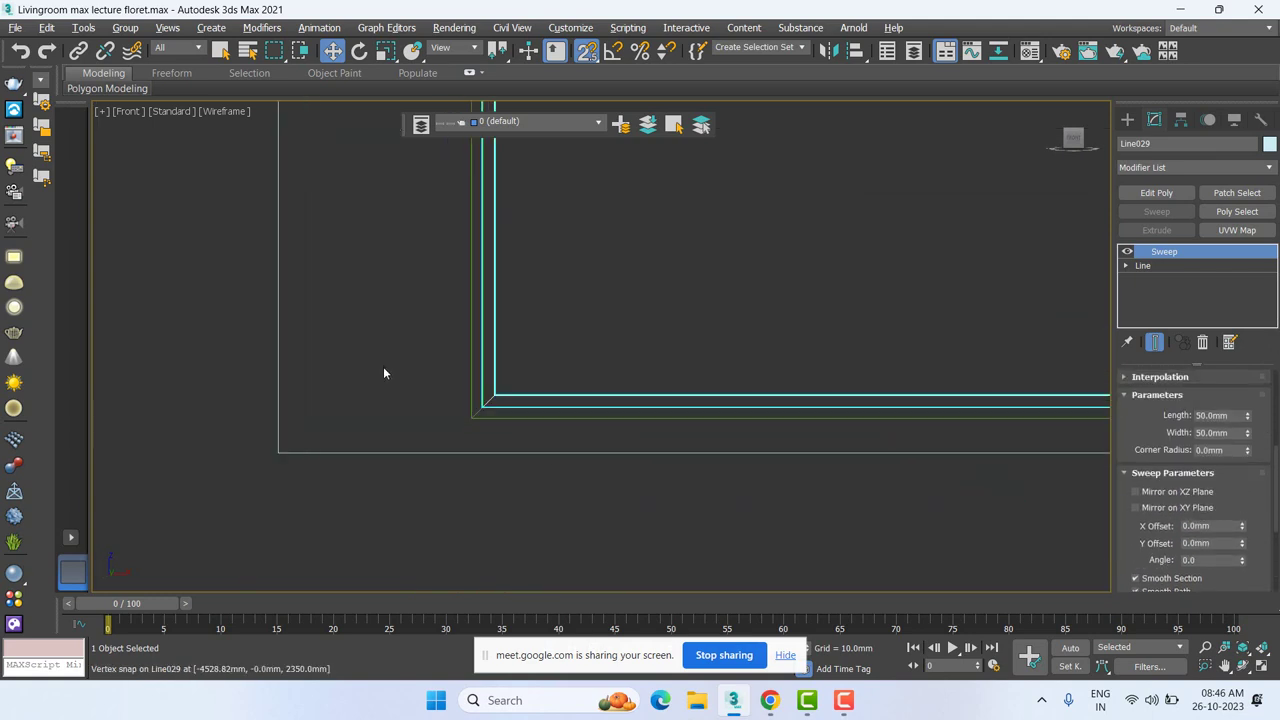
scroll(400, 380, "up", 3)
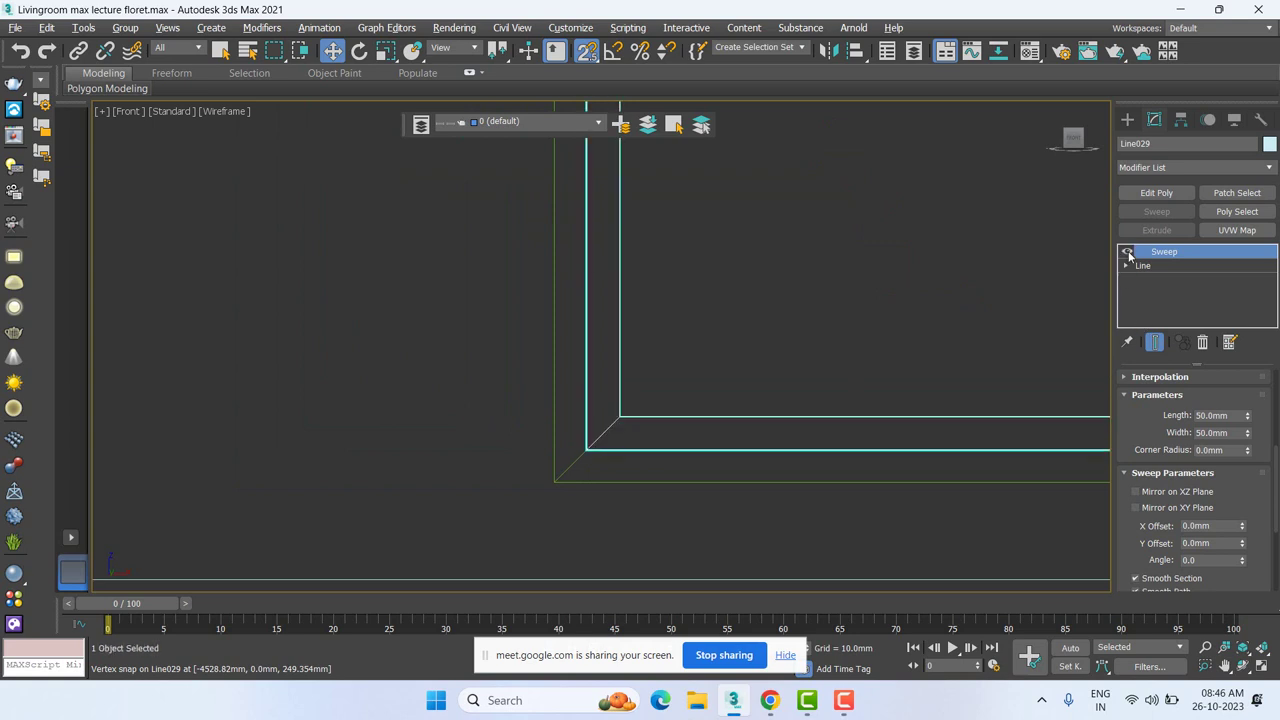
scroll(454, 357, "down", 2)
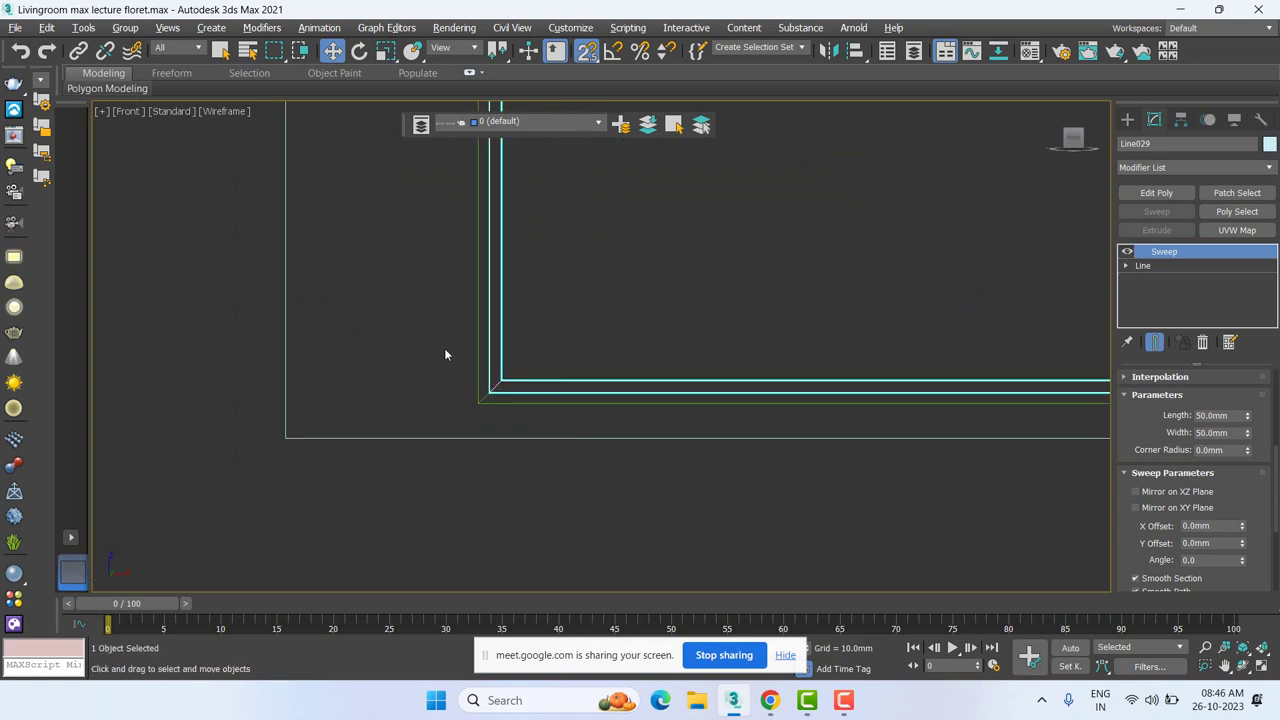
scroll(444, 348, "down", 2)
left_click(670, 321)
Step: Activate the Plane tool under Geometry > Standard Primitives on the Create panel
middle_click_drag(714, 317, 509, 374)
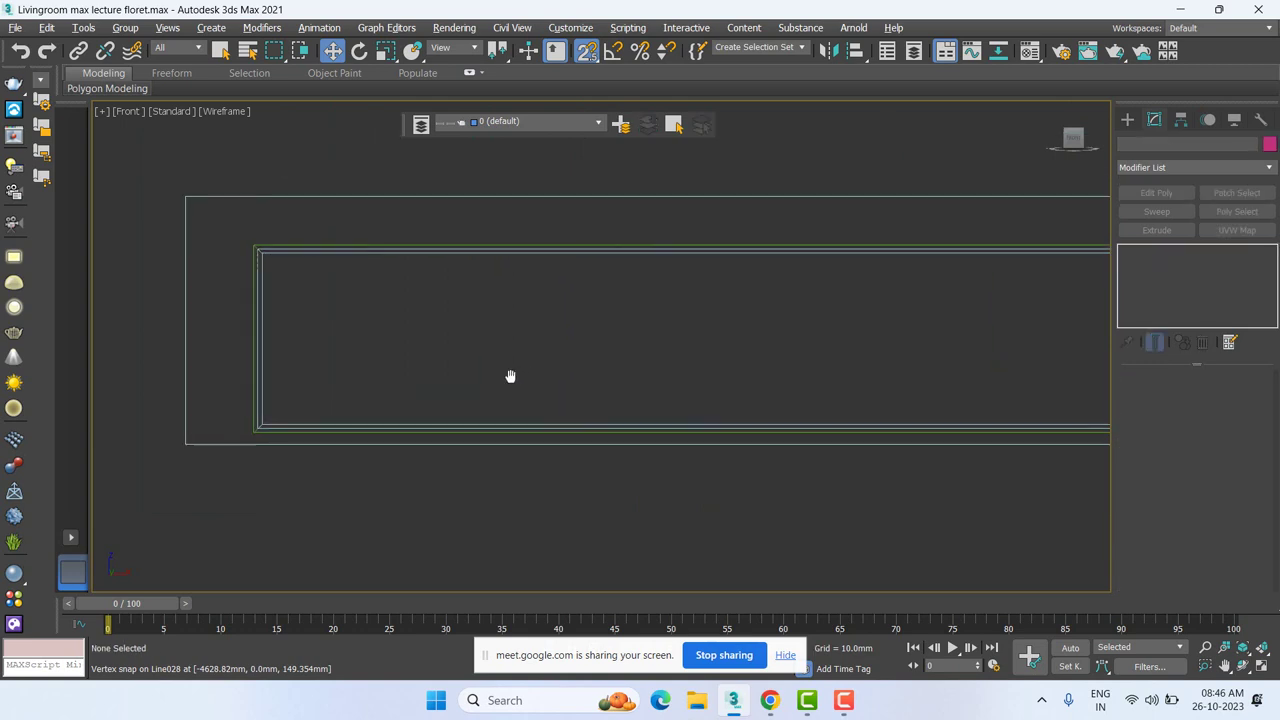
middle_click_drag(857, 374, 727, 371)
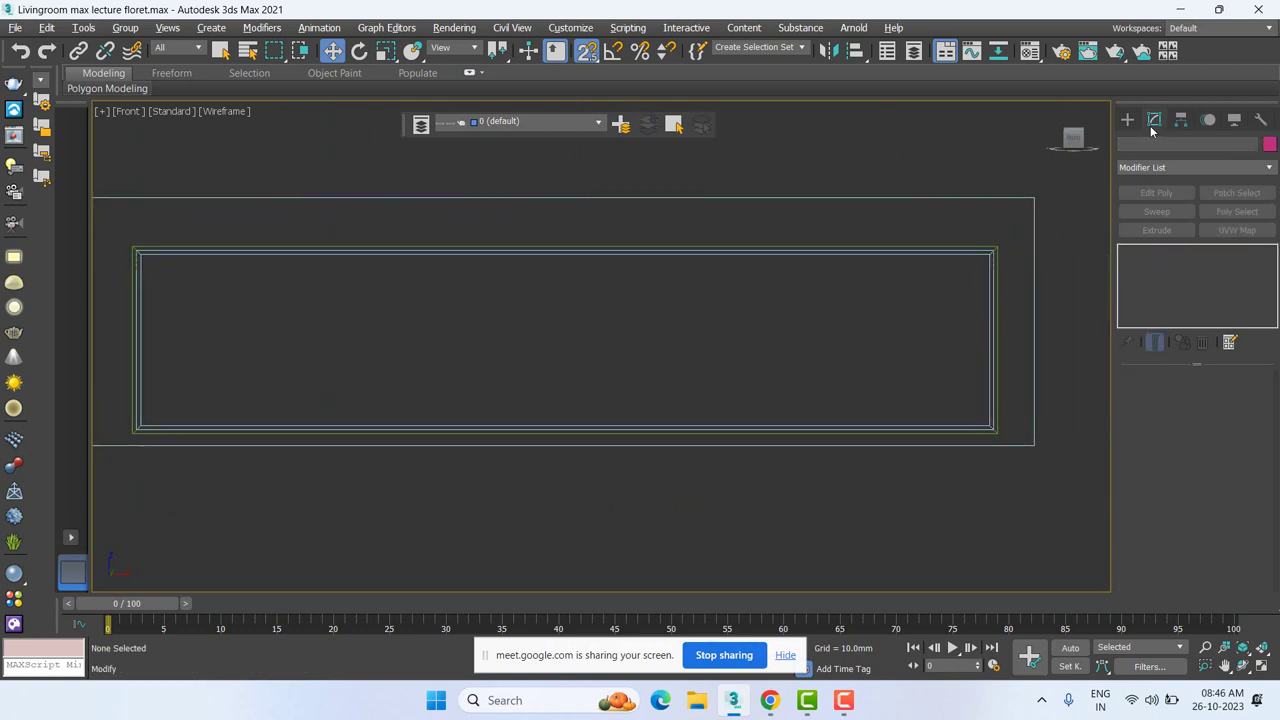
left_click(1127, 119)
left_click(1144, 142)
left_click(1126, 142)
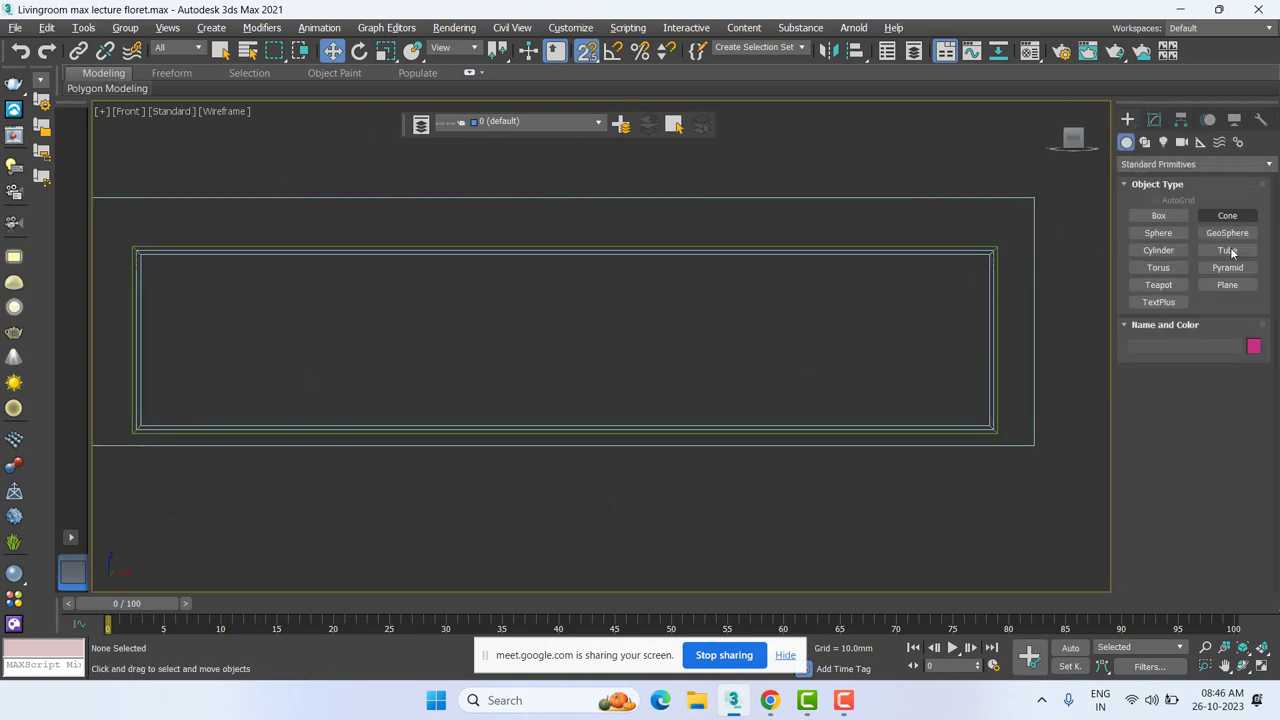
left_click(1228, 285)
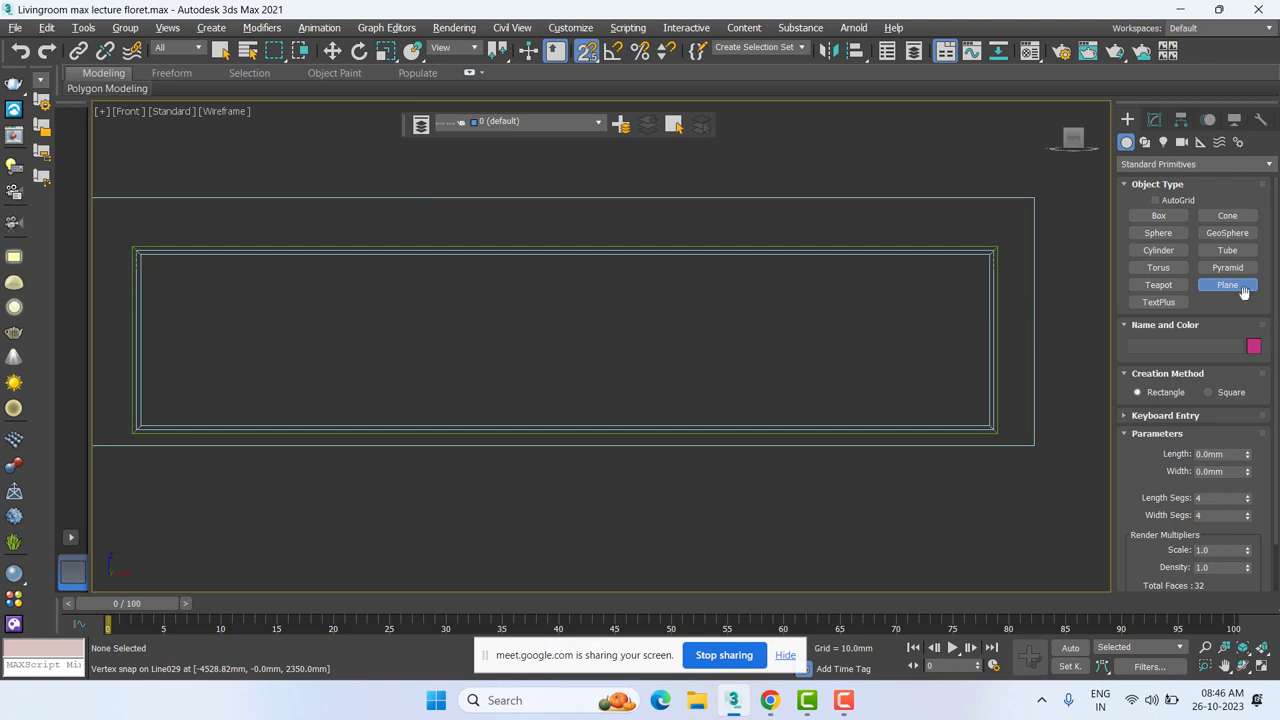
Step: Zoom and pan the Front viewport to centre the two swept frames
scroll(137, 262, "up", 3)
scroll(190, 245, "up", 3)
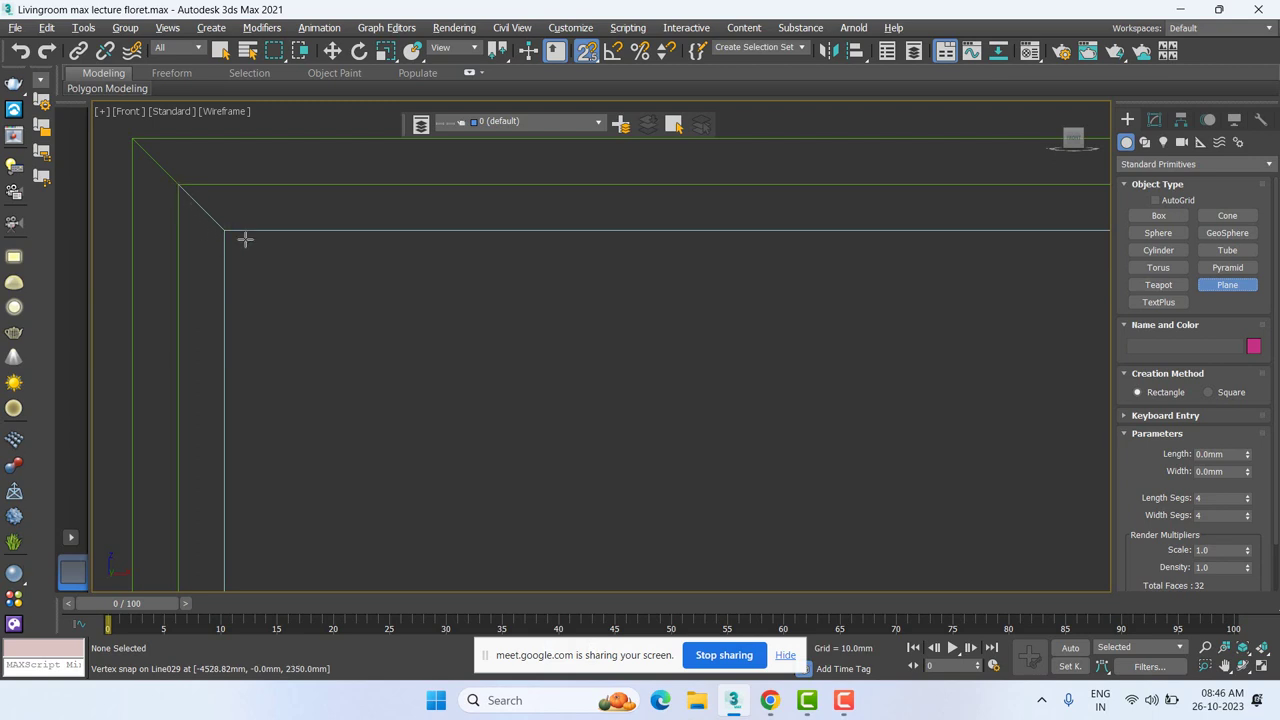
scroll(418, 370, "down", 2)
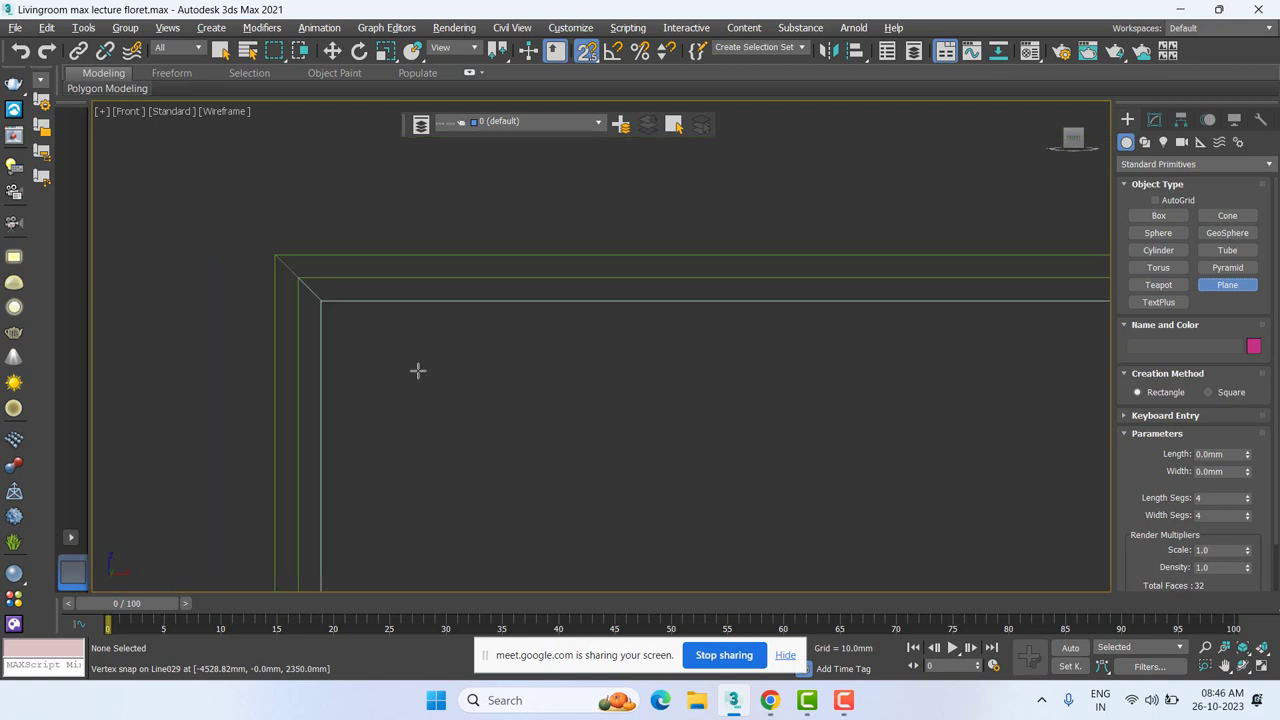
scroll(480, 434, "down", 1)
middle_click_drag(480, 434, 334, 343)
scroll(623, 379, "down", 2)
middle_click_drag(623, 379, 414, 294)
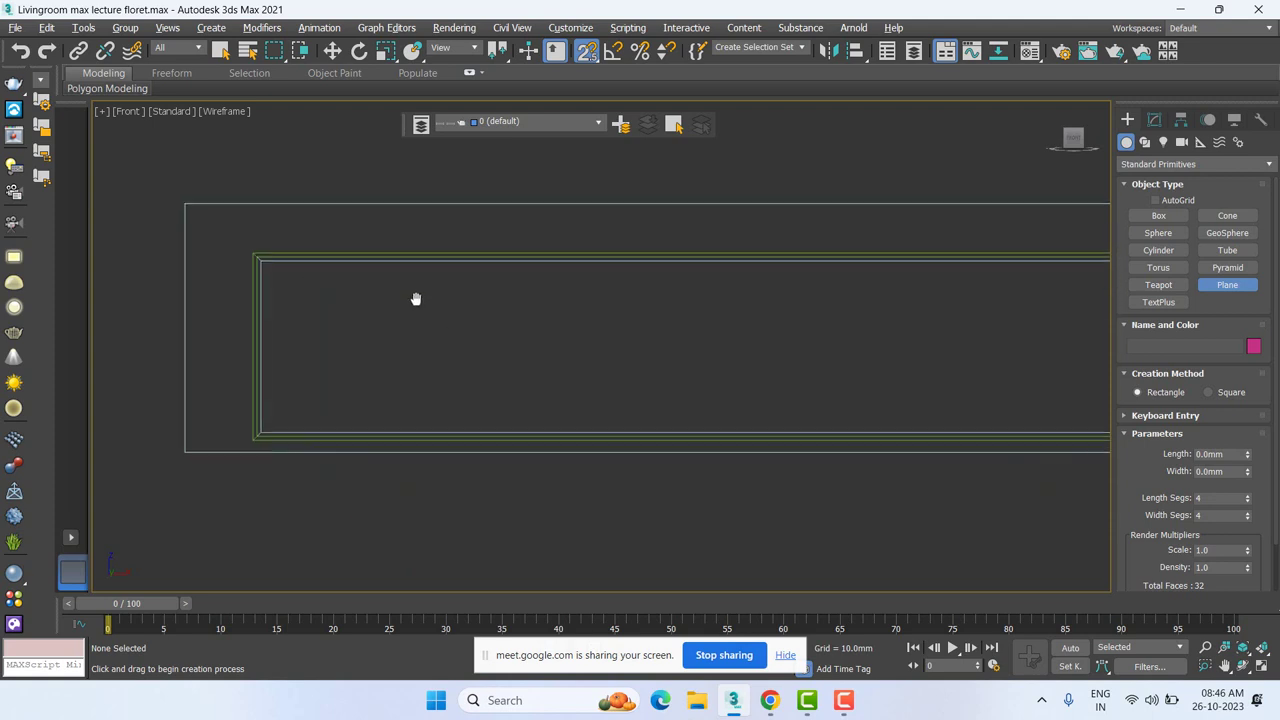
scroll(418, 300, "down", 2)
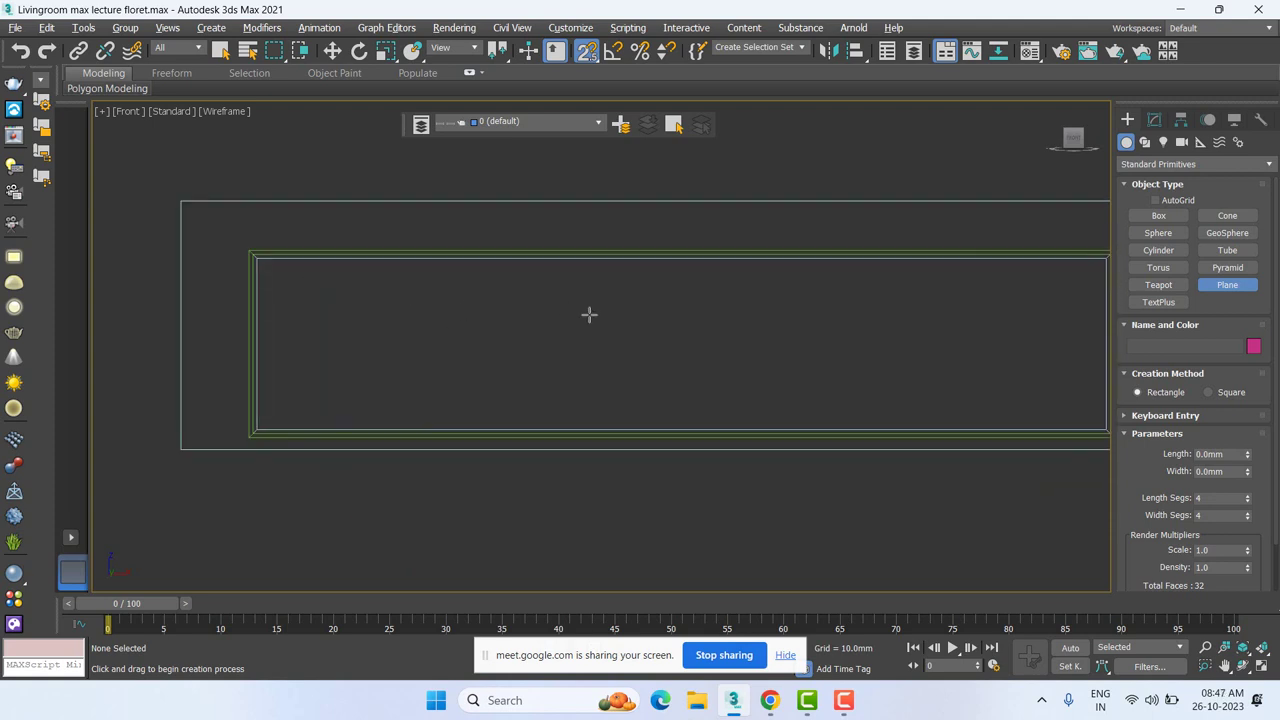
Step: Enable Midpoint snapping alongside Vertex snapping from the snap quad menu
right_click(589, 58)
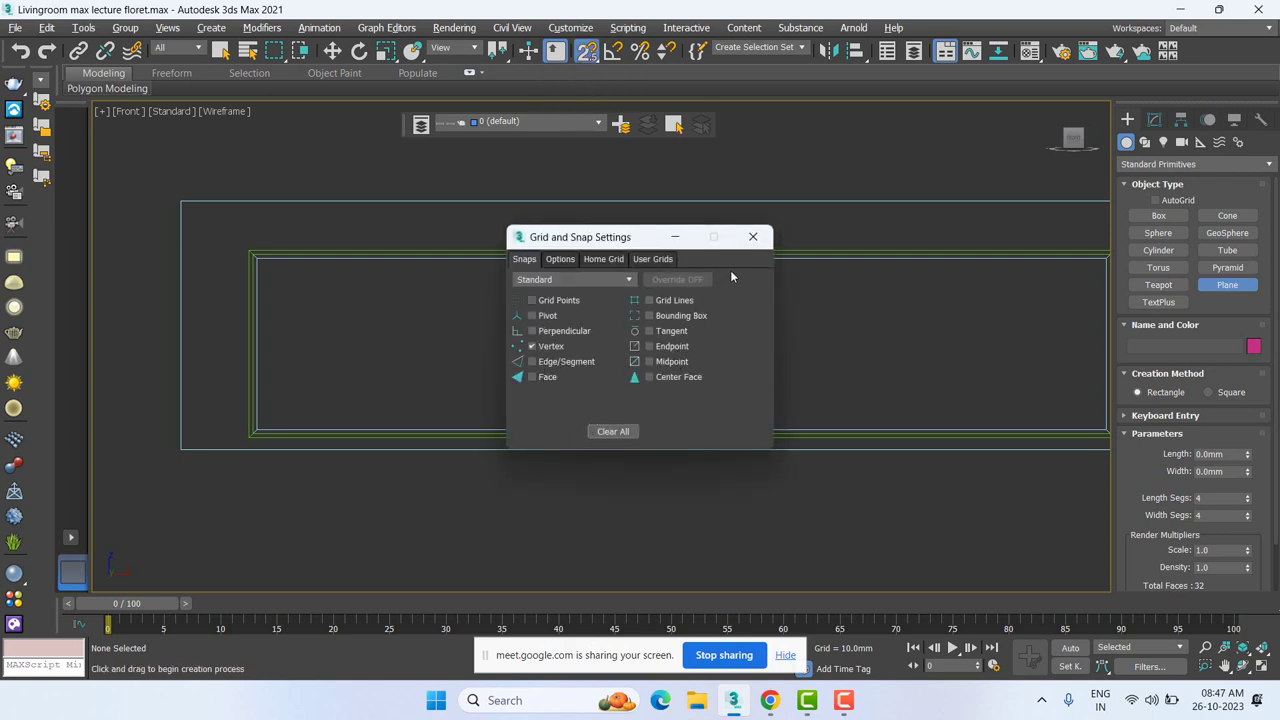
left_click(752, 238)
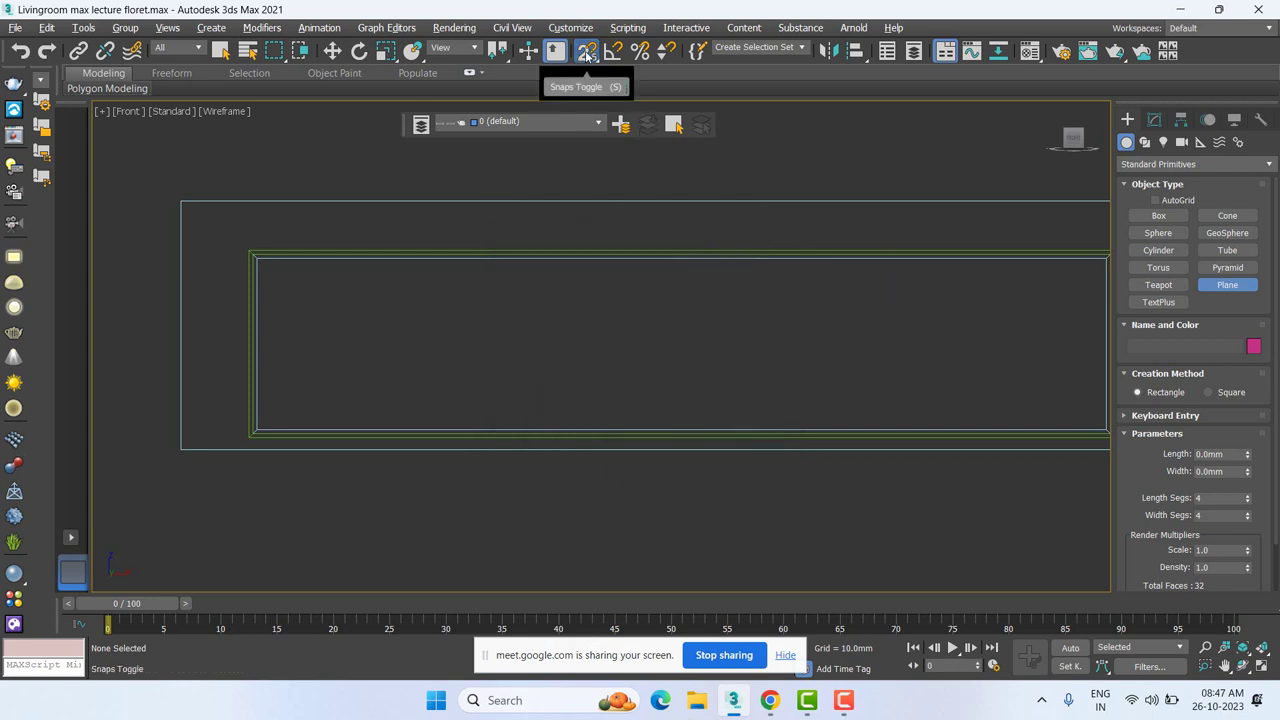
right_click(711, 303, "shift")
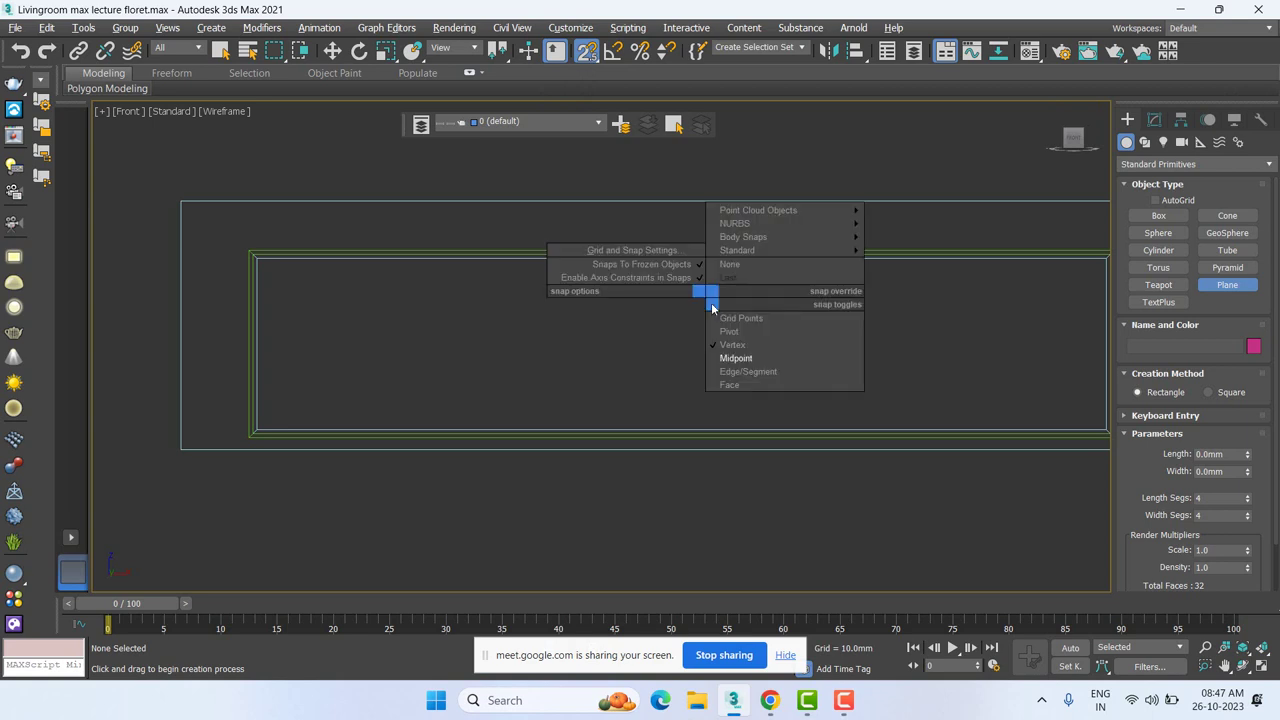
left_click(739, 359)
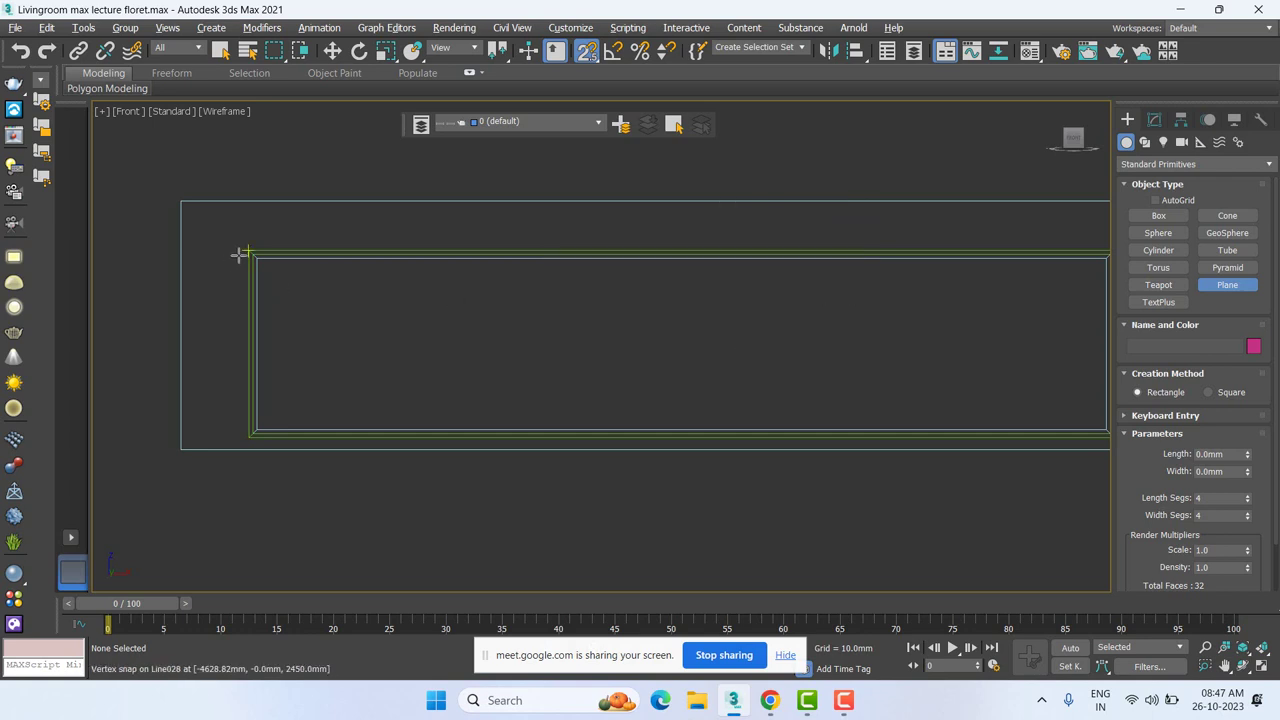
Step: Draw a trial plane near the frame corner, then delete the misplaced plane
mouse_move(497, 331)
middle_mouse_down()
mouse_move(391, 331)
mouse_move(408, 317)
middle_mouse_up()
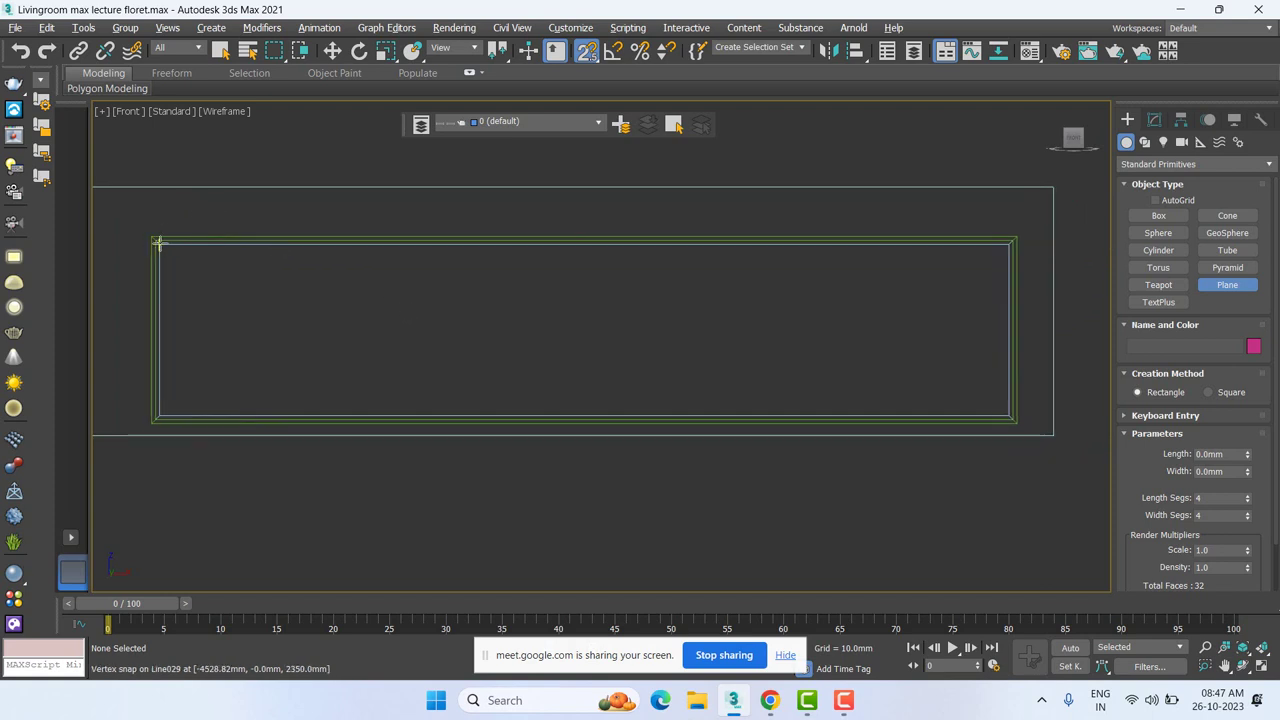
scroll(157, 244, "up", 2)
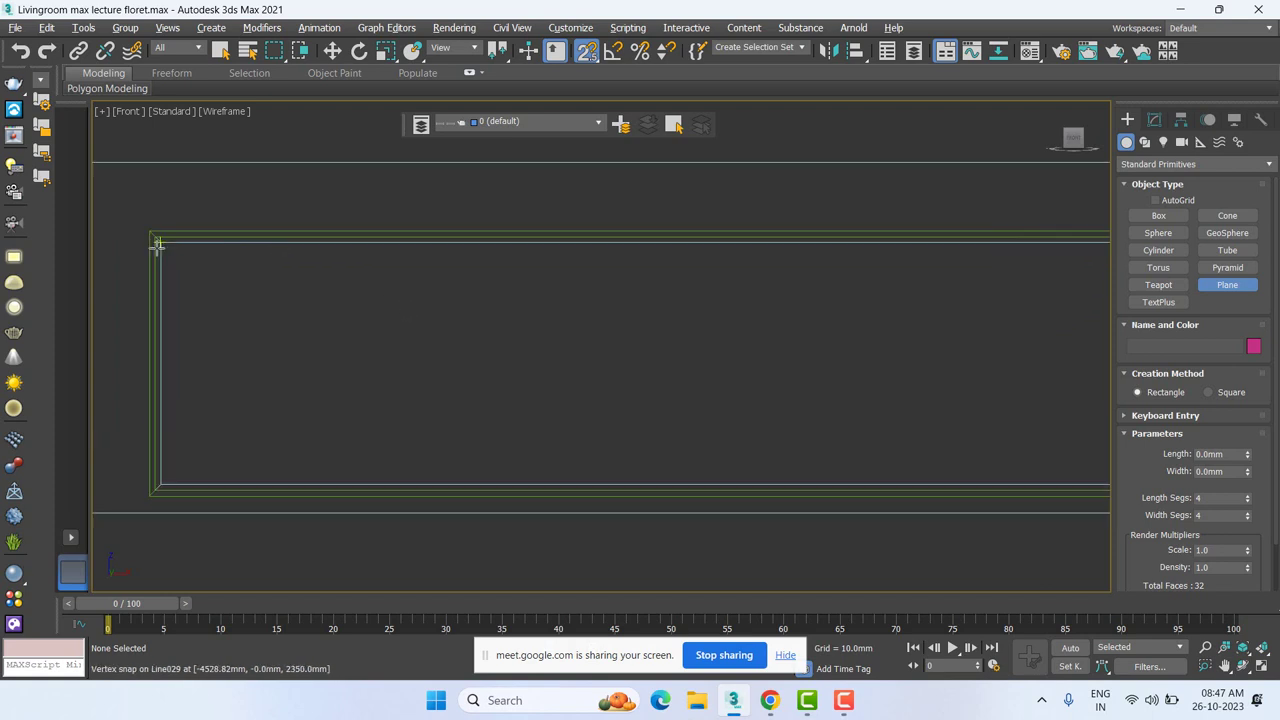
scroll(160, 238, "up", 2)
scroll(189, 210, "up", 1)
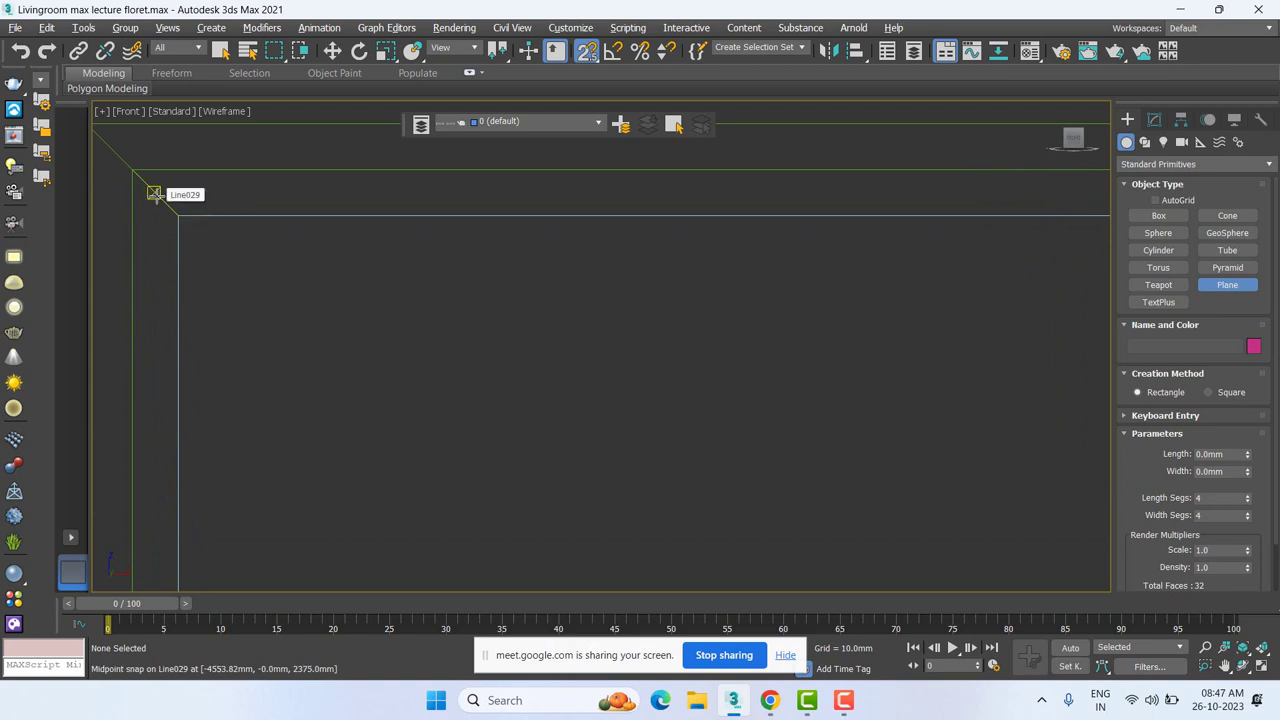
middle_click_drag(273, 246, 297, 271)
scroll(410, 330, "down", 3)
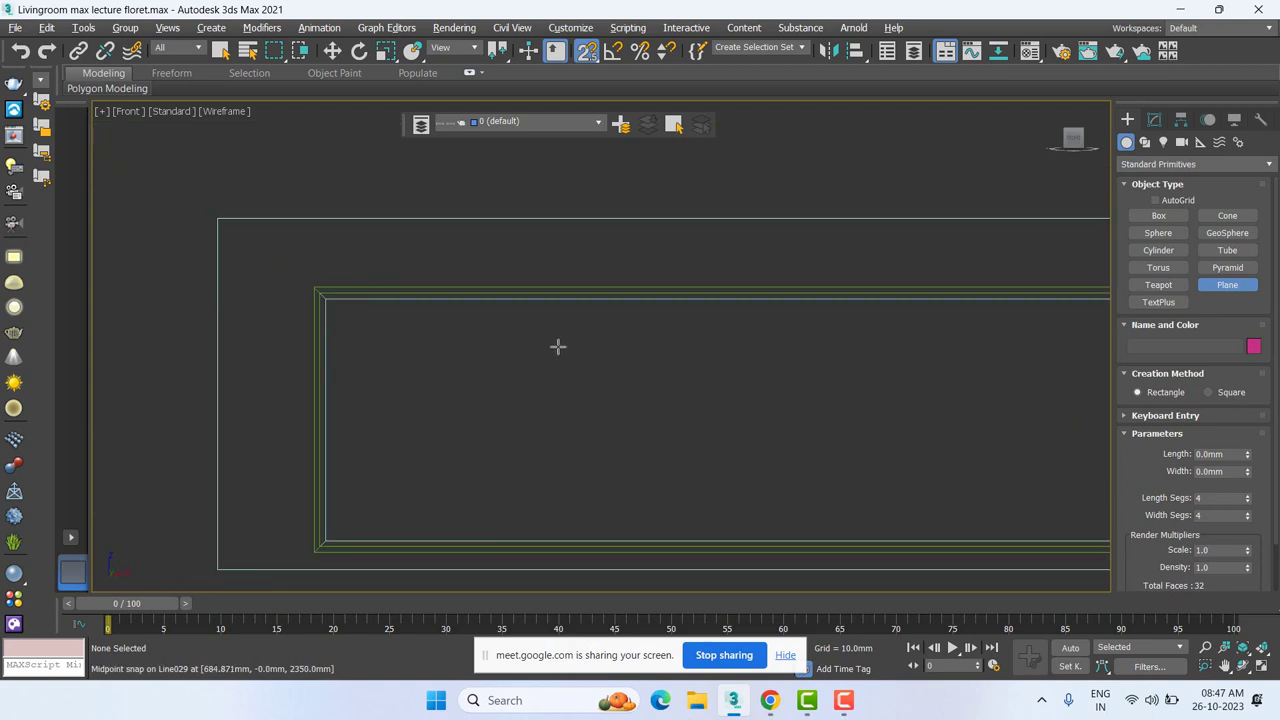
middle_click_drag(557, 346, 334, 274)
scroll(340, 314, "down", 3)
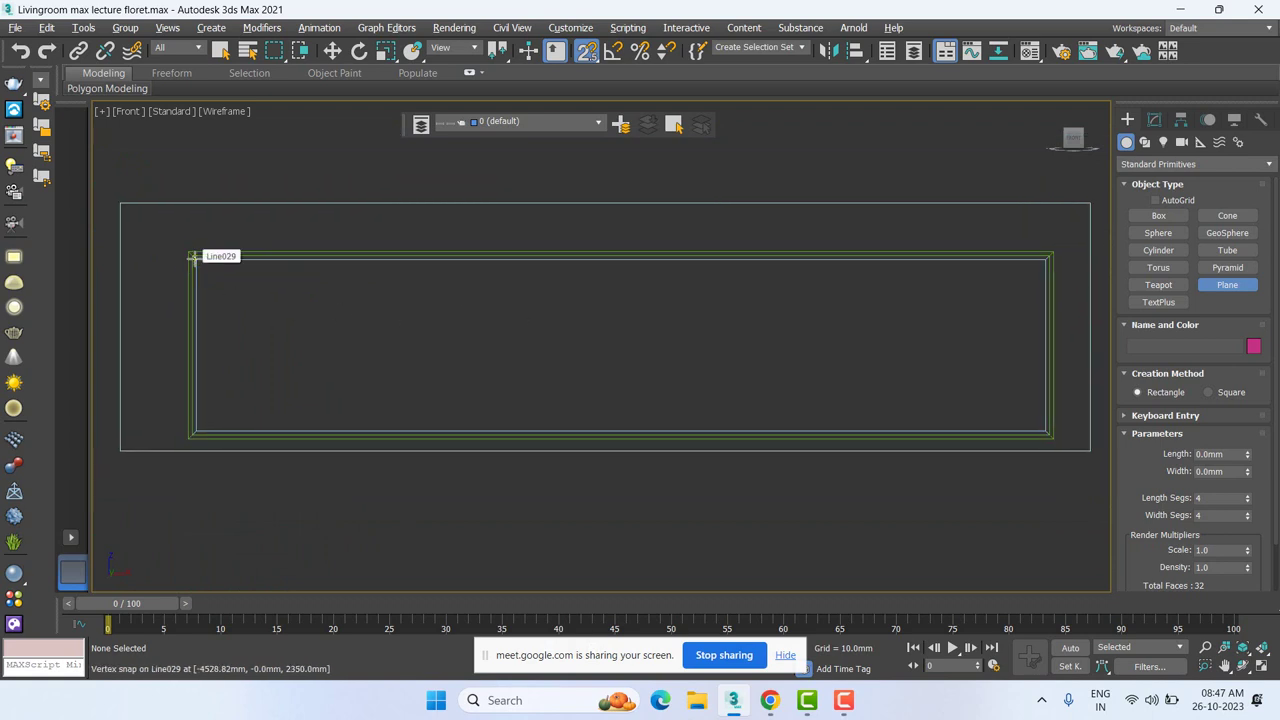
left_click(193, 257)
left_click_drag(620, 431, 785, 535)
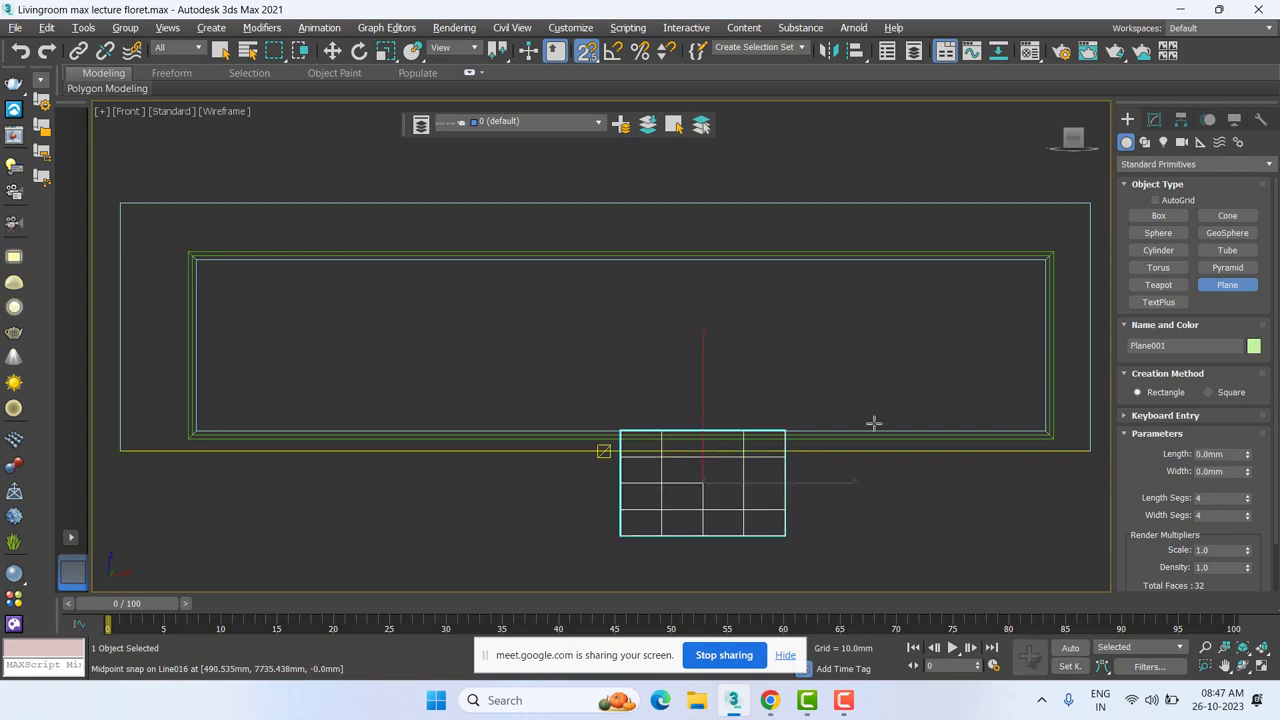
key("w")
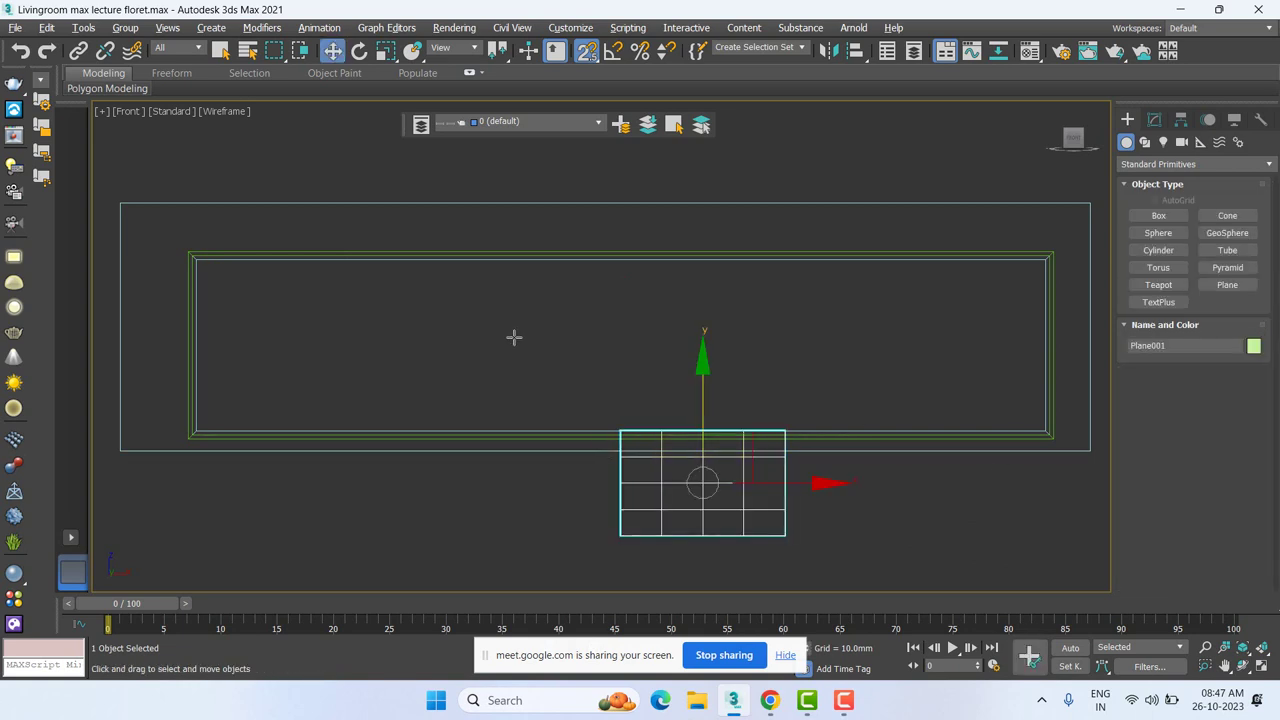
key("Delete")
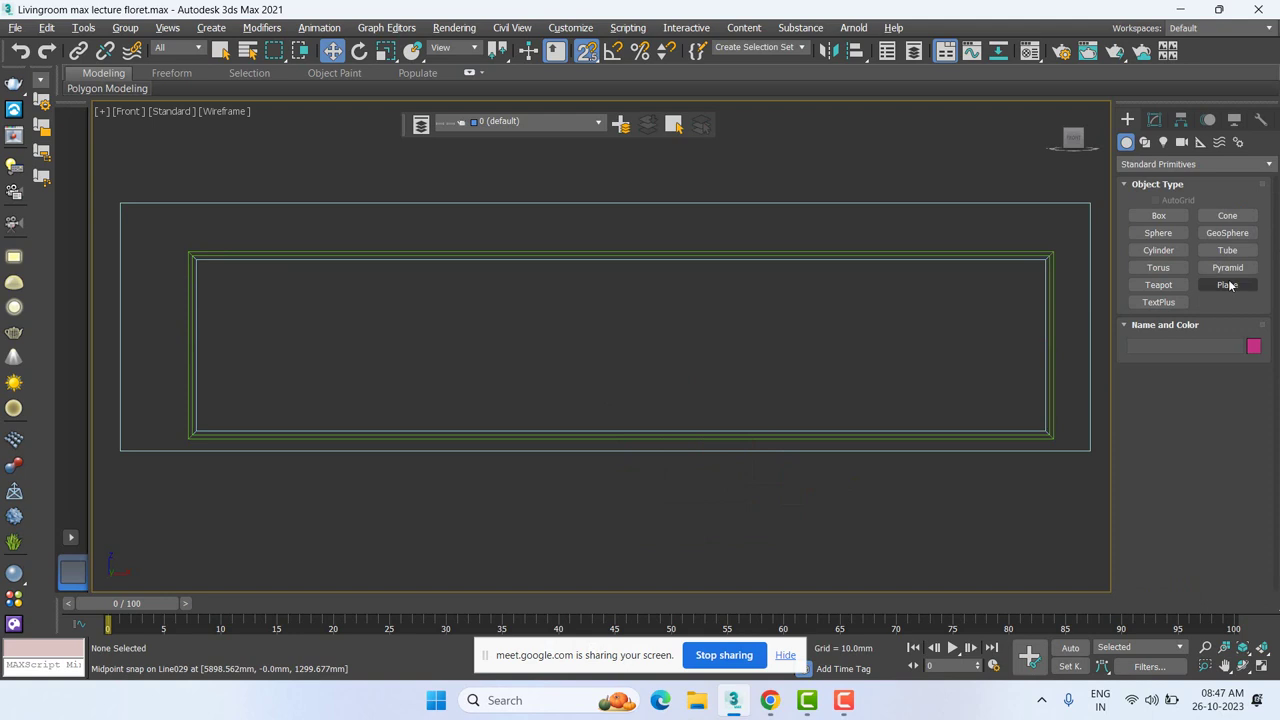
Step: Snap-draw Plane001 from the frame's top-left to bottom-right corner, 2150.646mm by 10477.383mm
left_click(1227, 285)
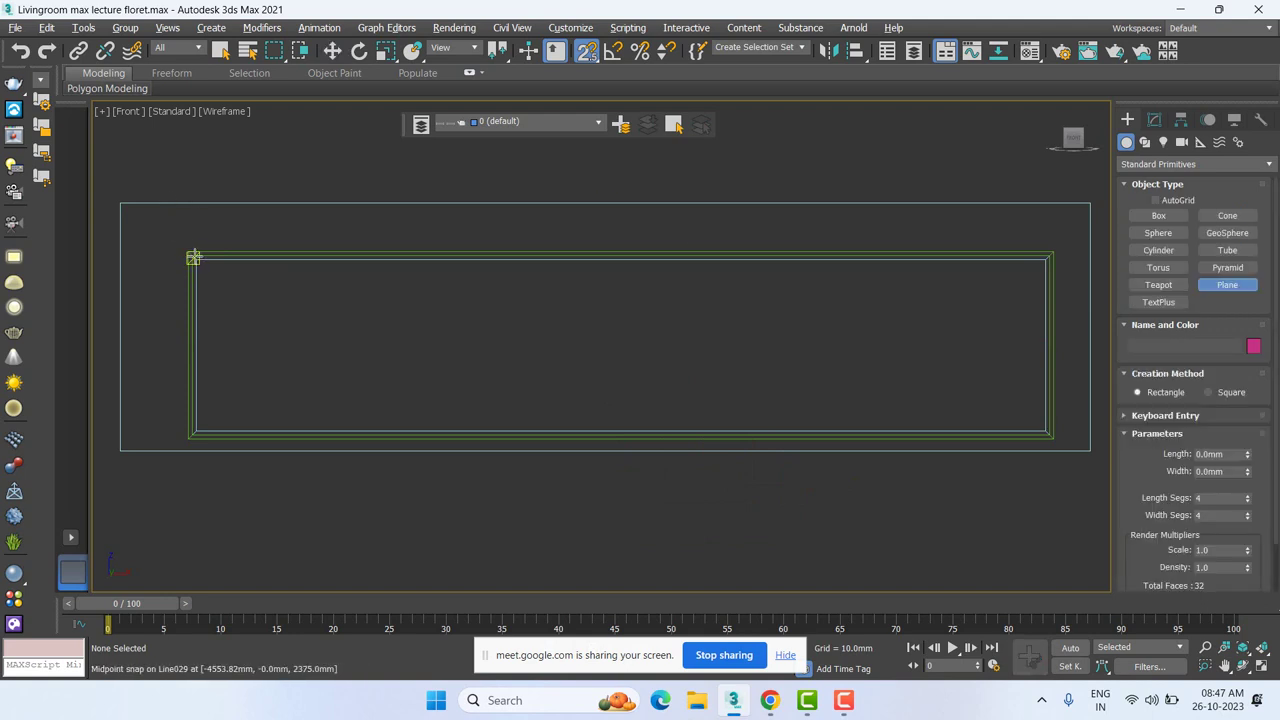
left_click_drag(193, 257, 1035, 436)
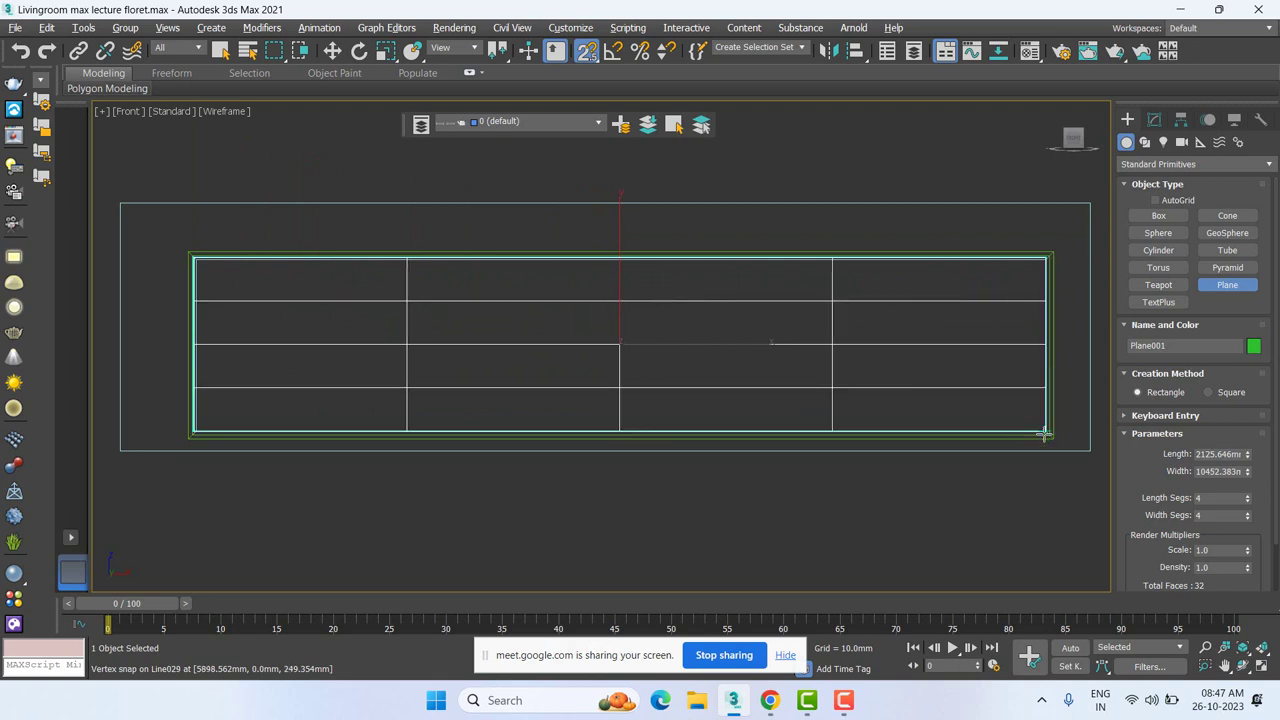
left_click_drag(1043, 433, 1046, 433)
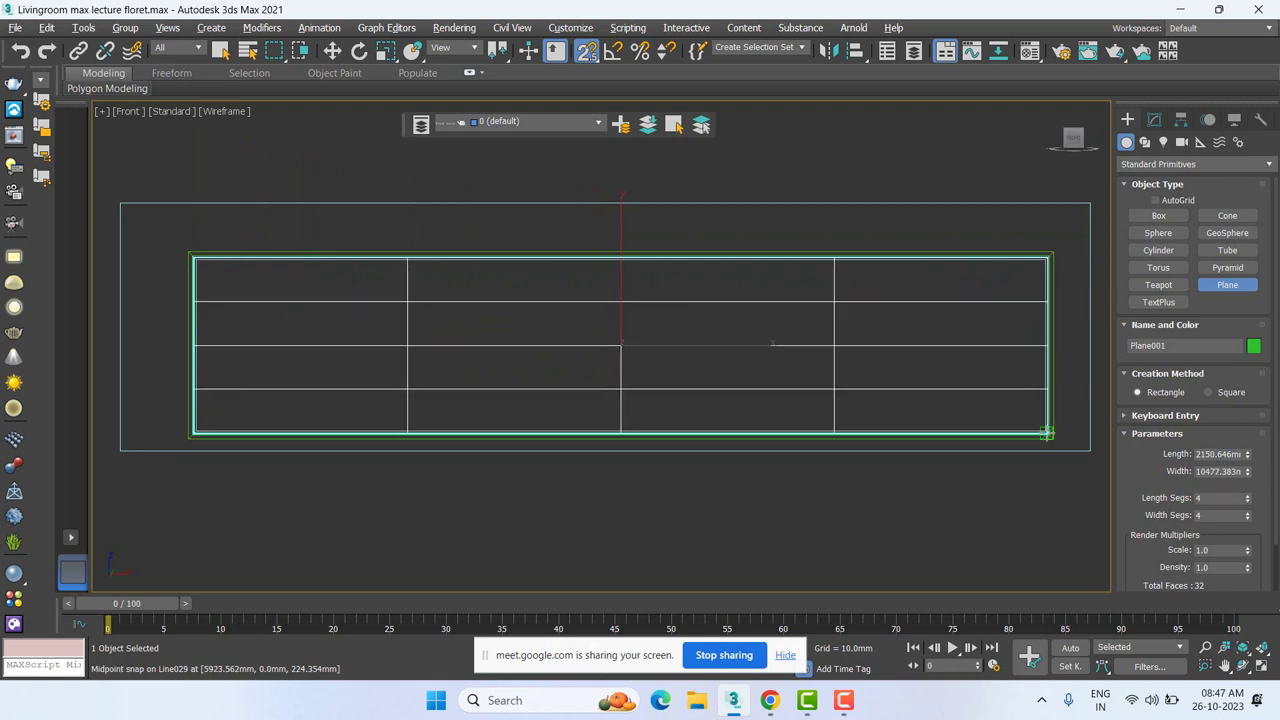
left_click_drag(1046, 433, 1046, 433)
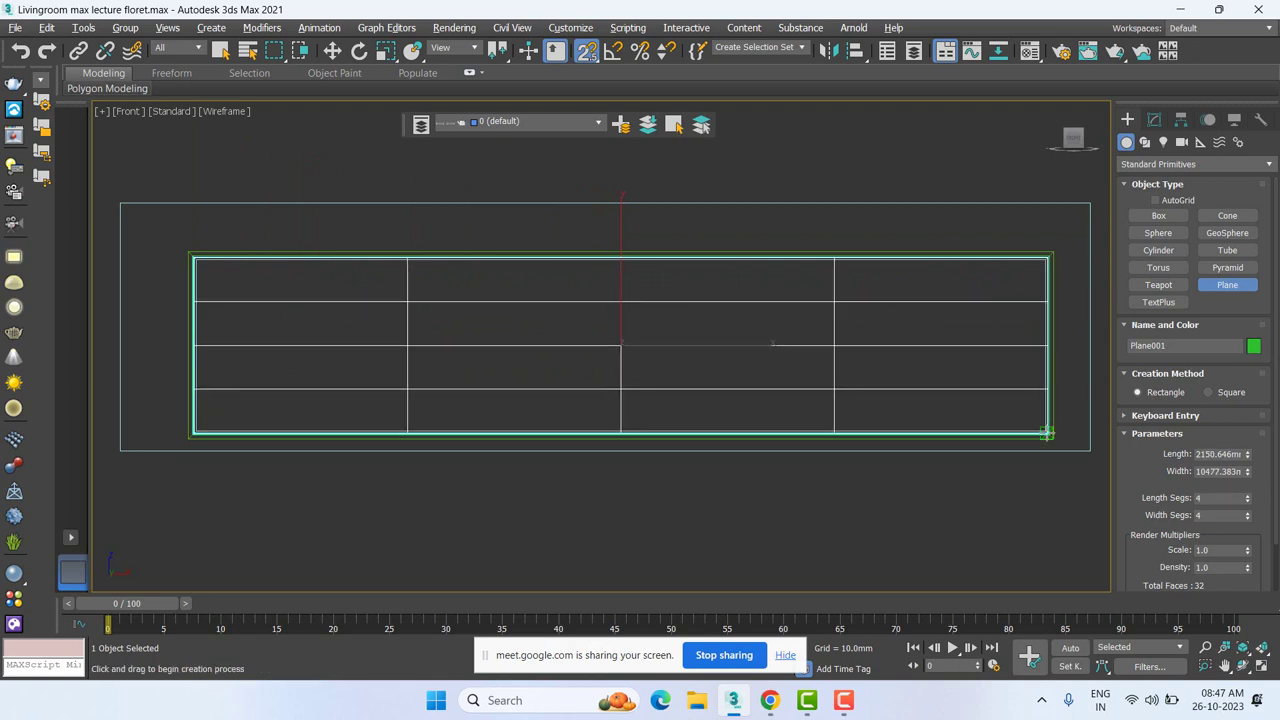
right_click(651, 316)
left_click(1155, 120)
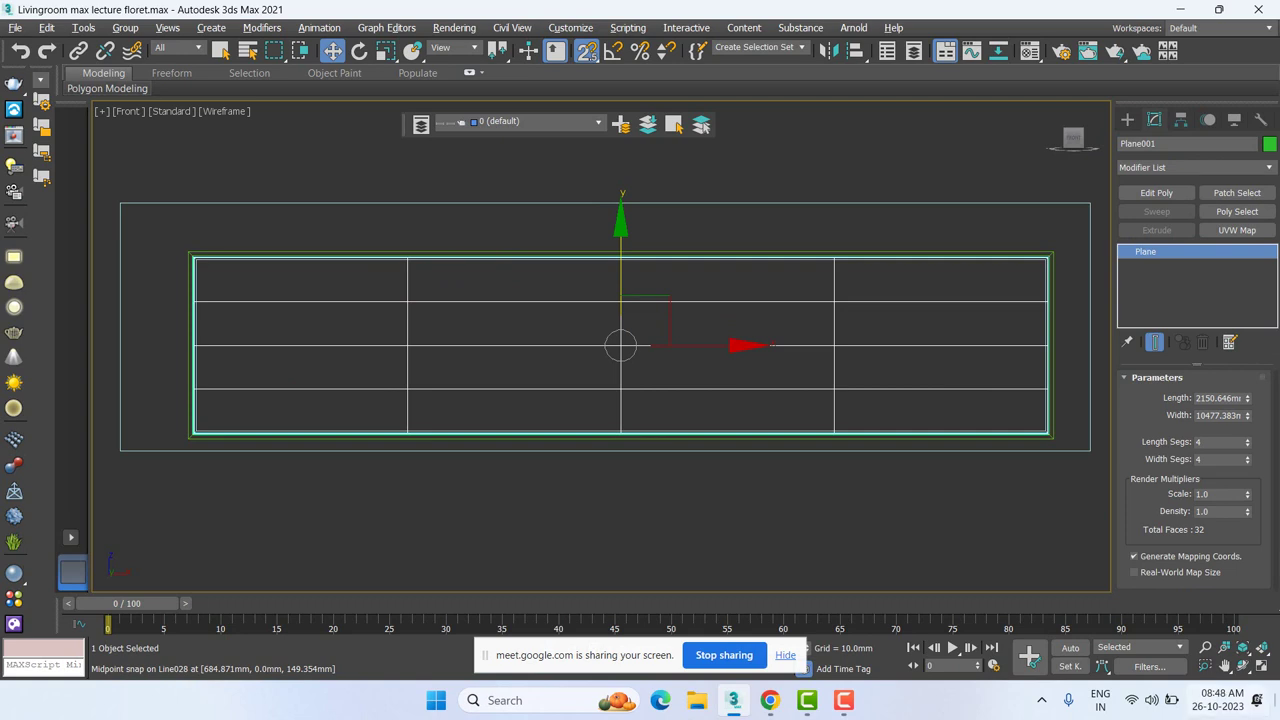
Step: Give Plane001 1 length segment and 6 width segments
left_click(1249, 456)
left_click_drag(1248, 444, 1250, 447)
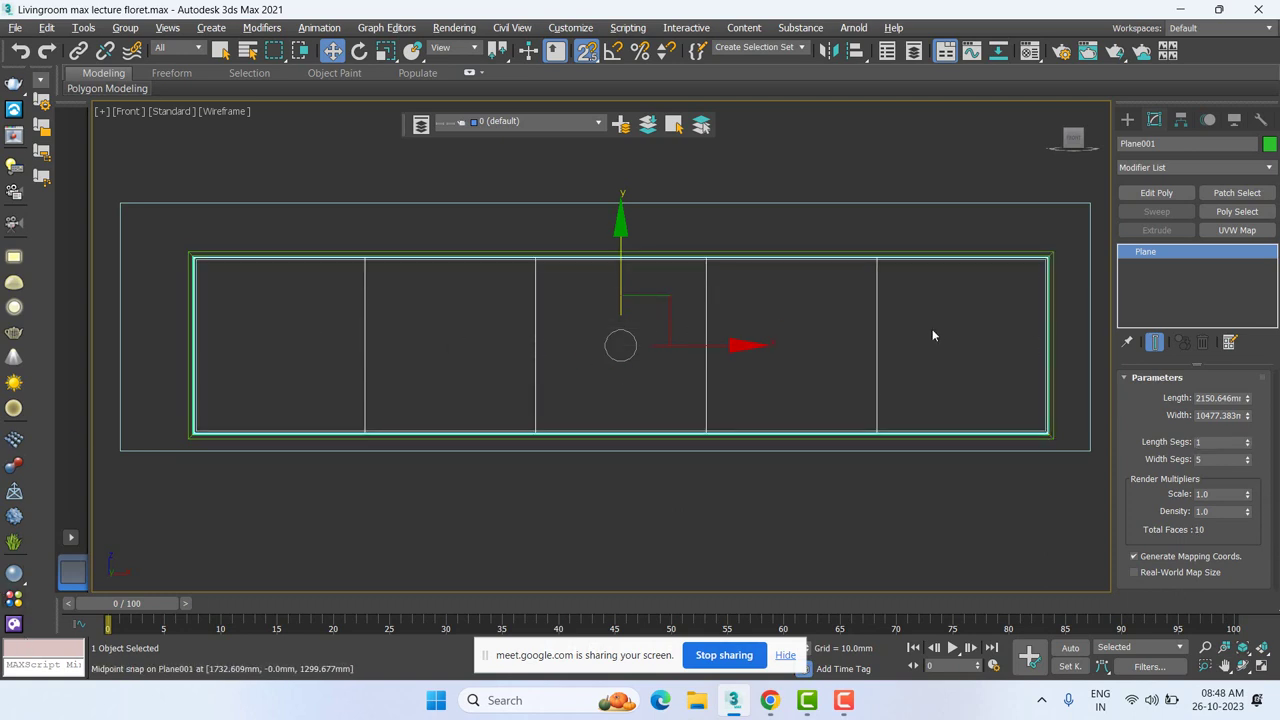
left_click(1247, 456)
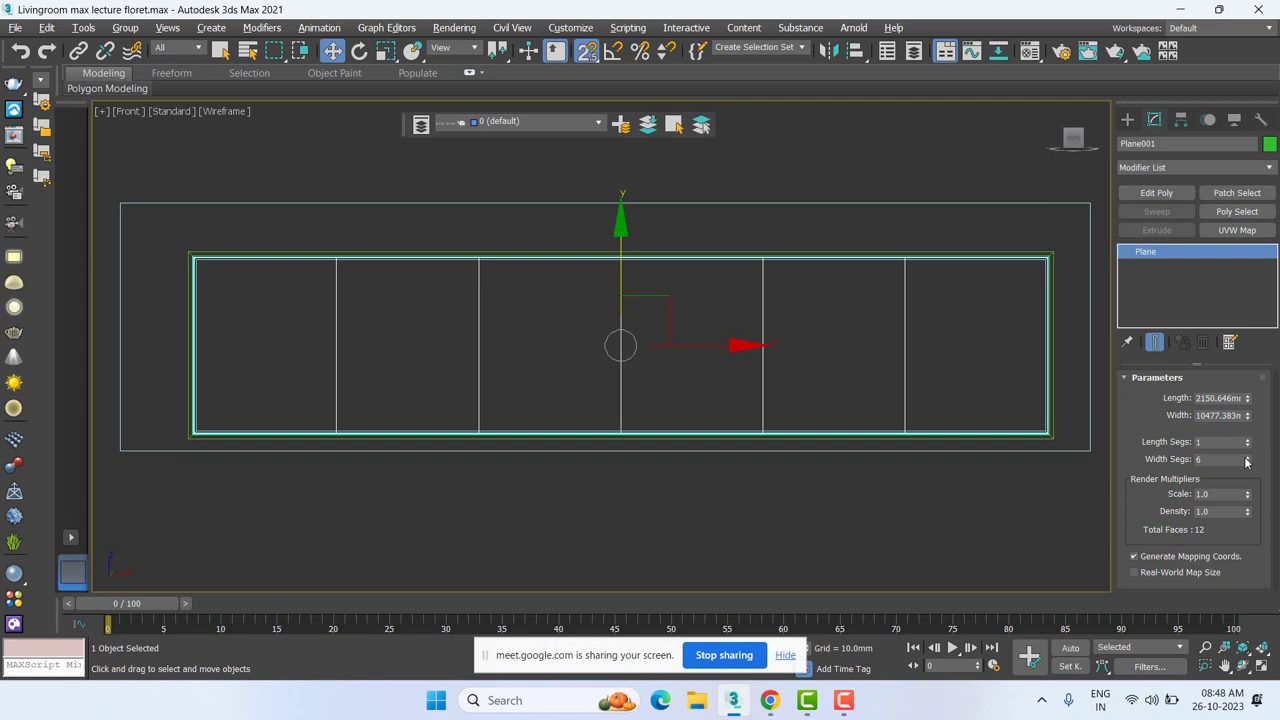
middle_click_drag(871, 486, 871, 534)
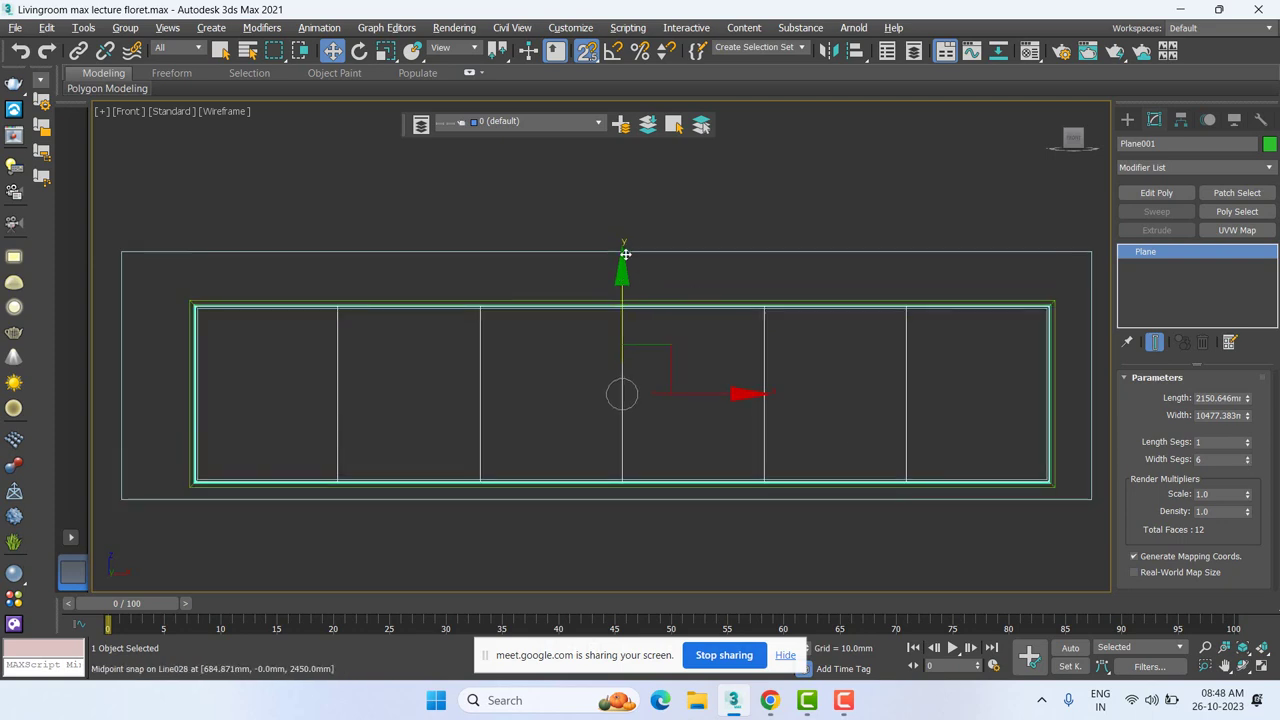
Step: Move the plane above the window and drag Line029's right vertices to the first division
left_click_drag(622, 393, 634, 194, "shift")
left_click(368, 308)
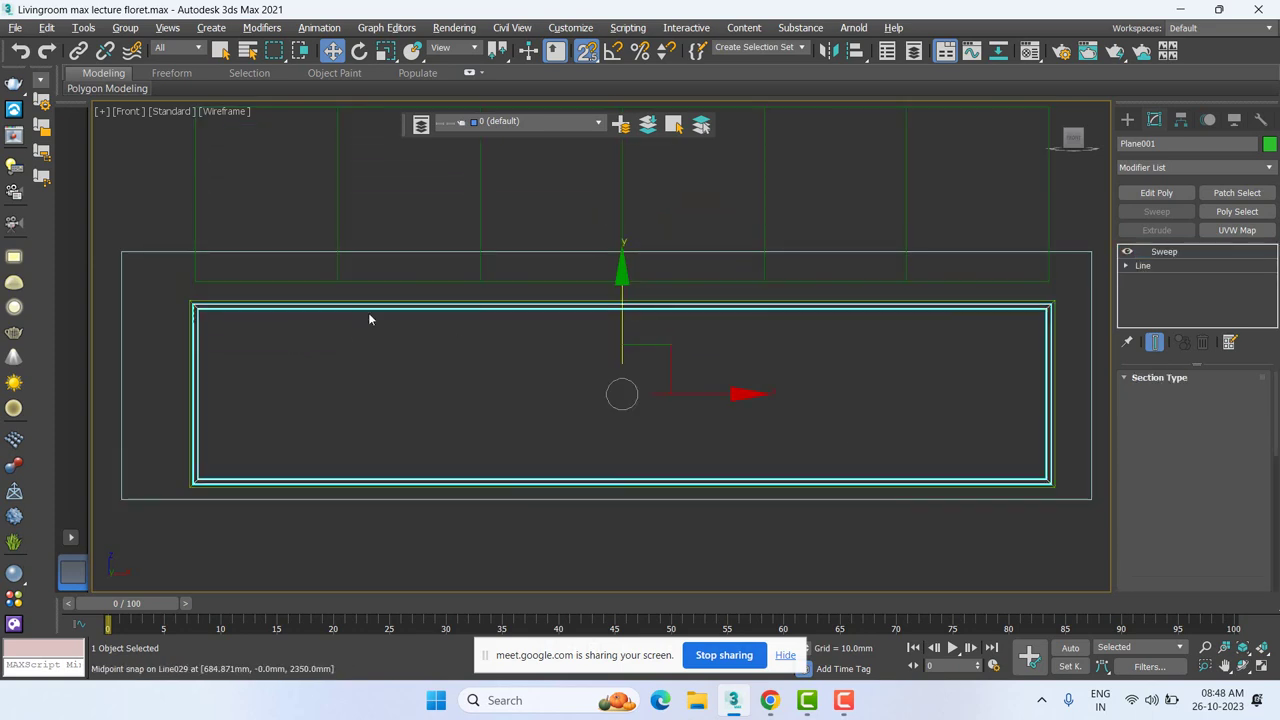
left_click(1126, 265)
left_click(1143, 265)
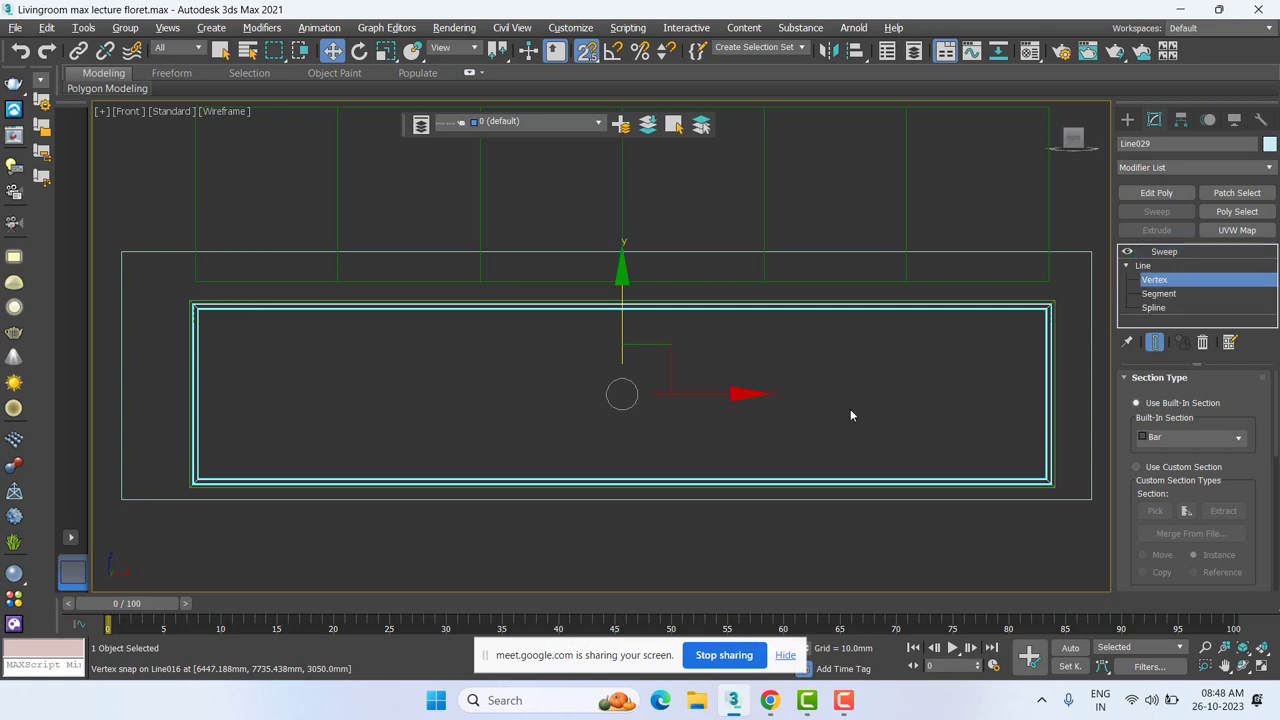
scroll(866, 445, "down", 2)
scroll(869, 436, "down", 2)
key("1")
left_click_drag(924, 516, 1006, 322)
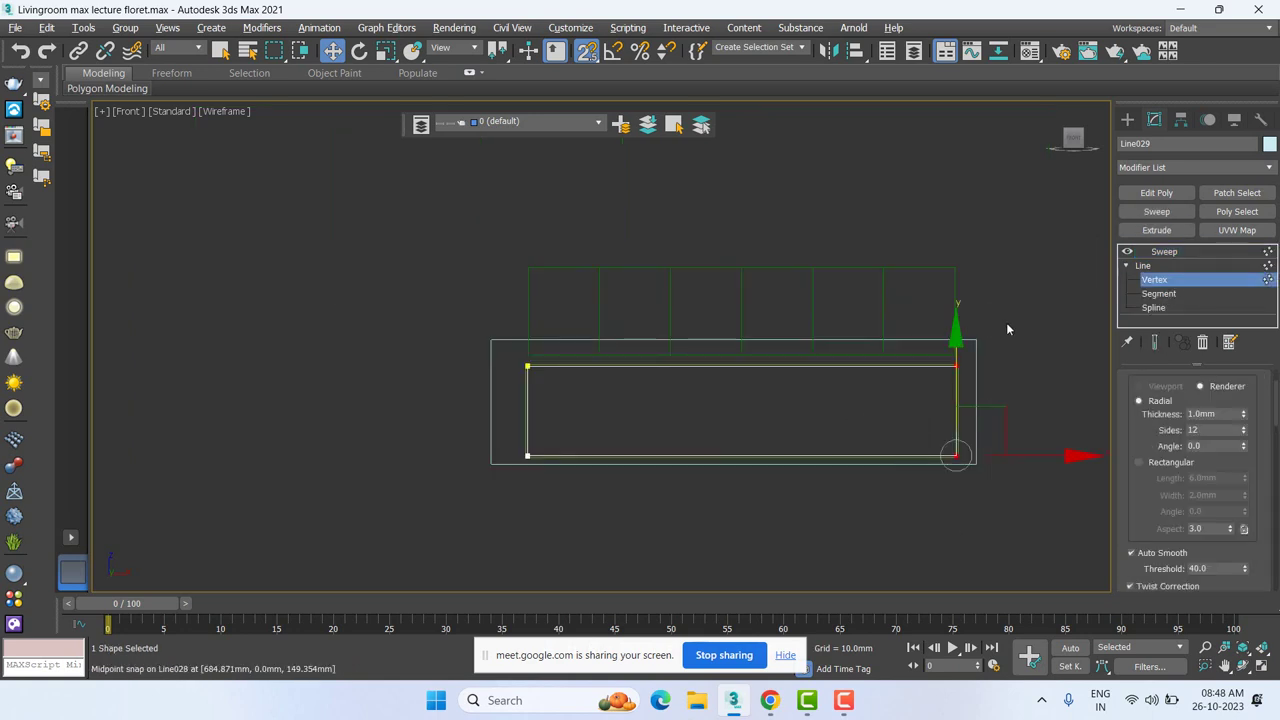
left_click_drag(1067, 452, 599, 455)
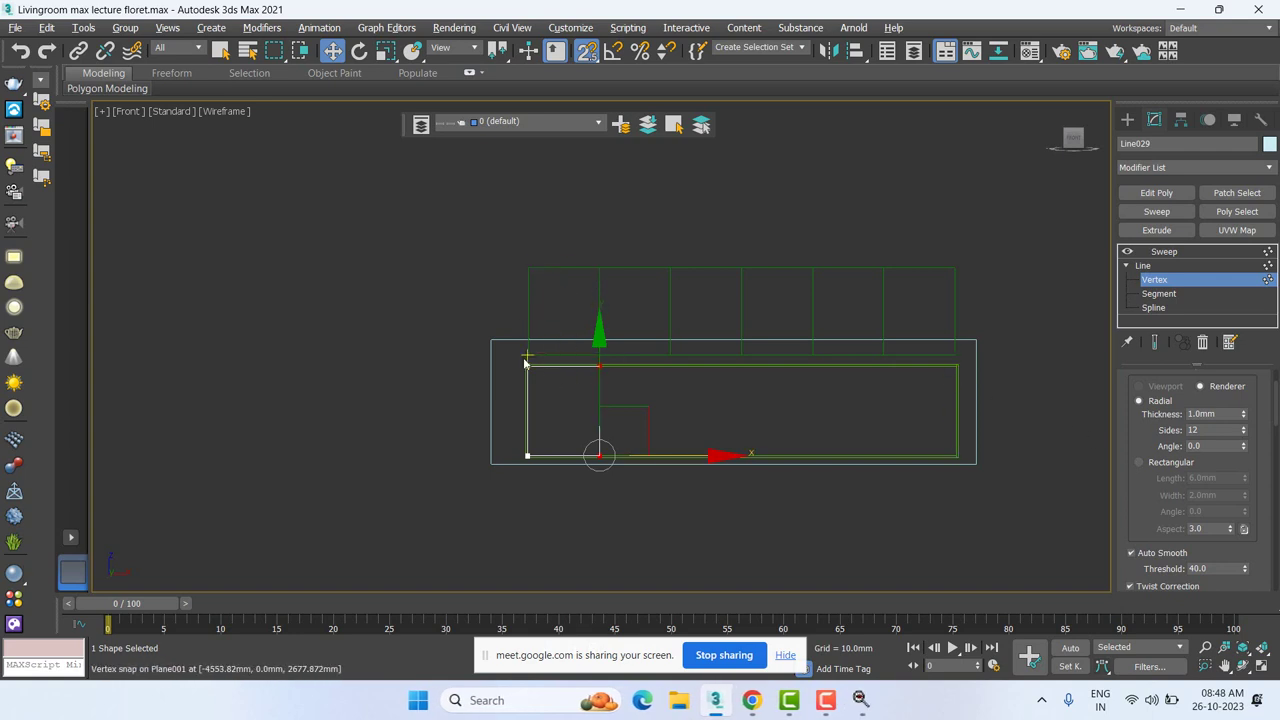
Step: Select the narrowed frame's spline and return to the swept bar view
scroll(540, 370, "up", 4)
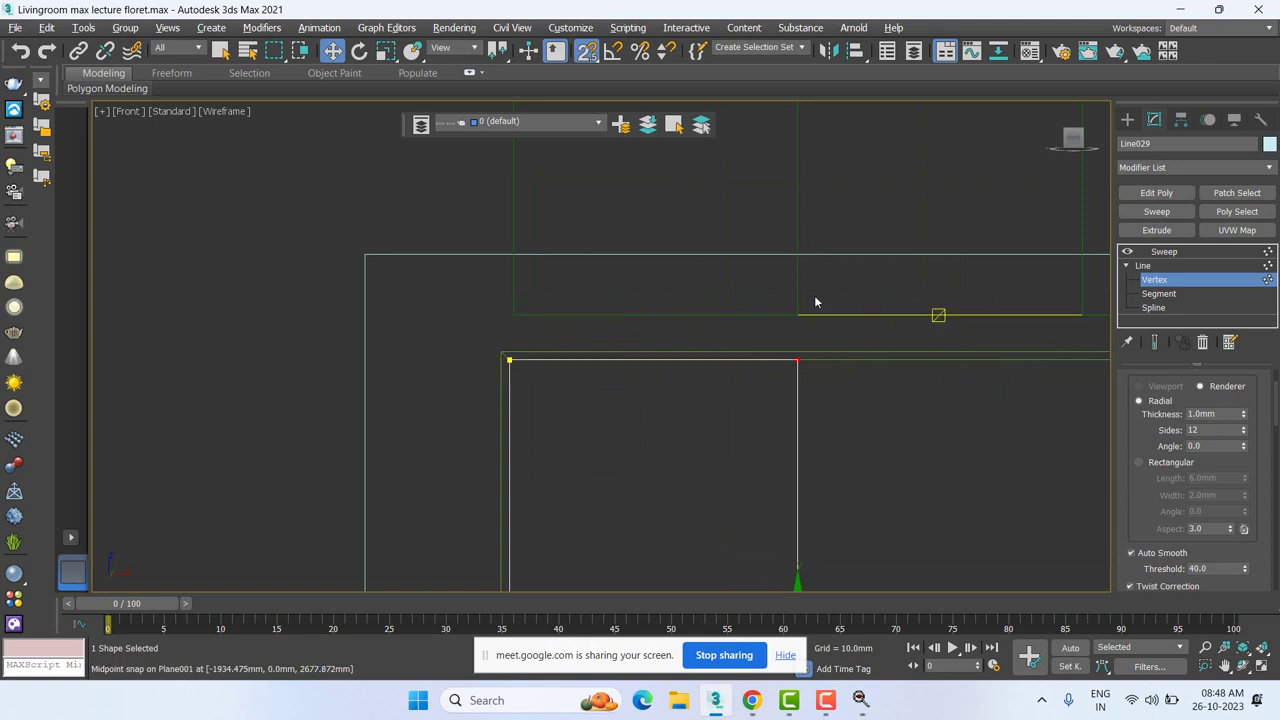
mouse_move(783, 435)
middle_mouse_down()
mouse_move(731, 415)
mouse_move(654, 354)
middle_mouse_up()
left_click(1164, 251)
scroll(700, 300, "down", 2)
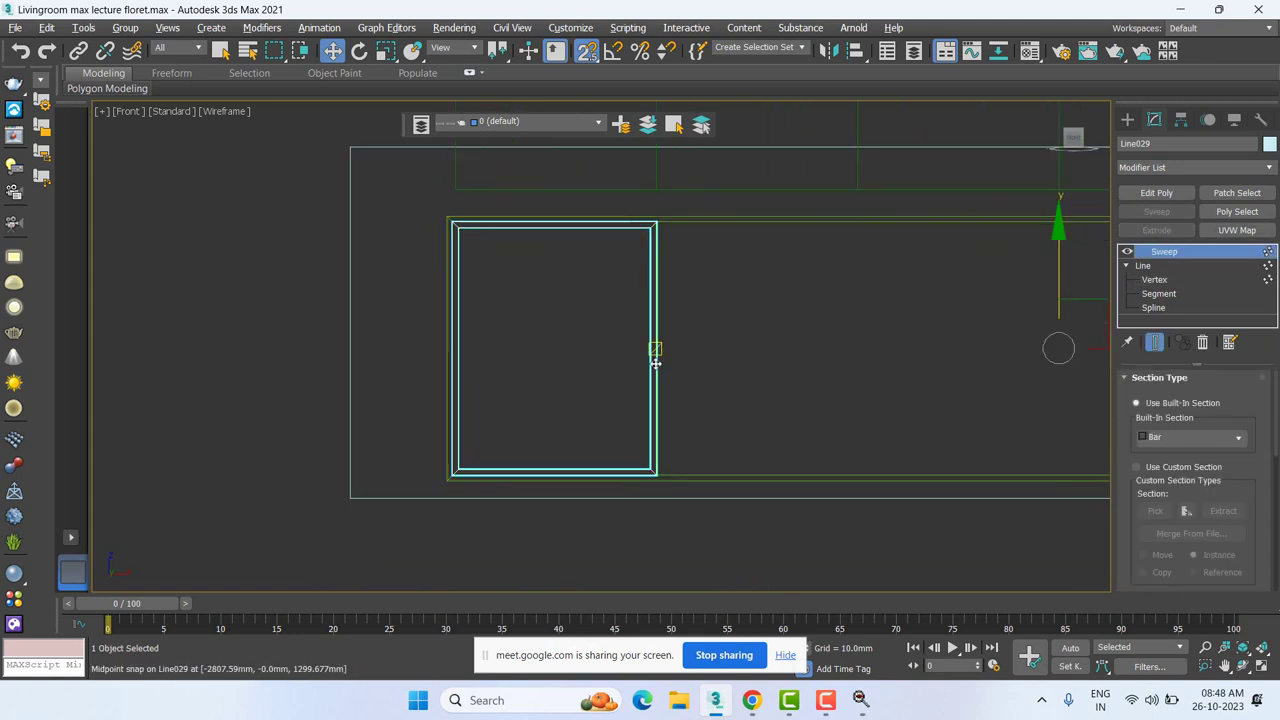
left_click(1163, 307)
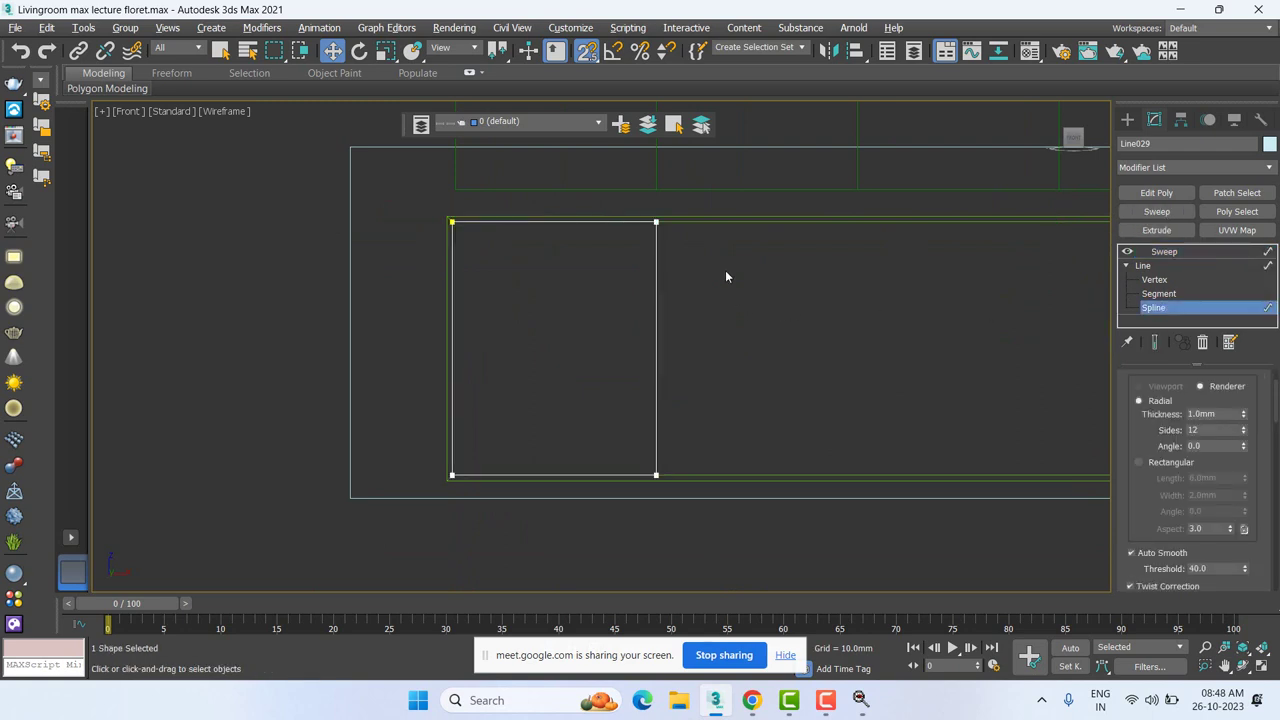
left_click_drag(725, 272, 578, 319)
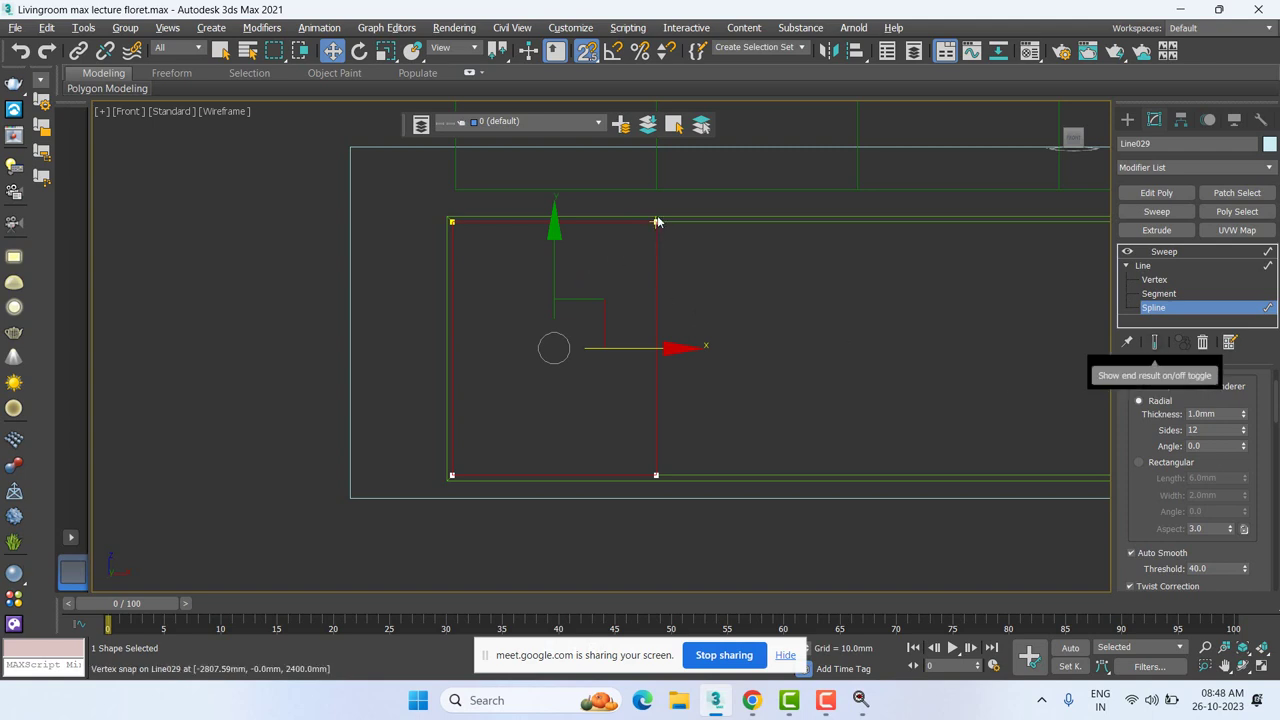
left_click(1186, 253)
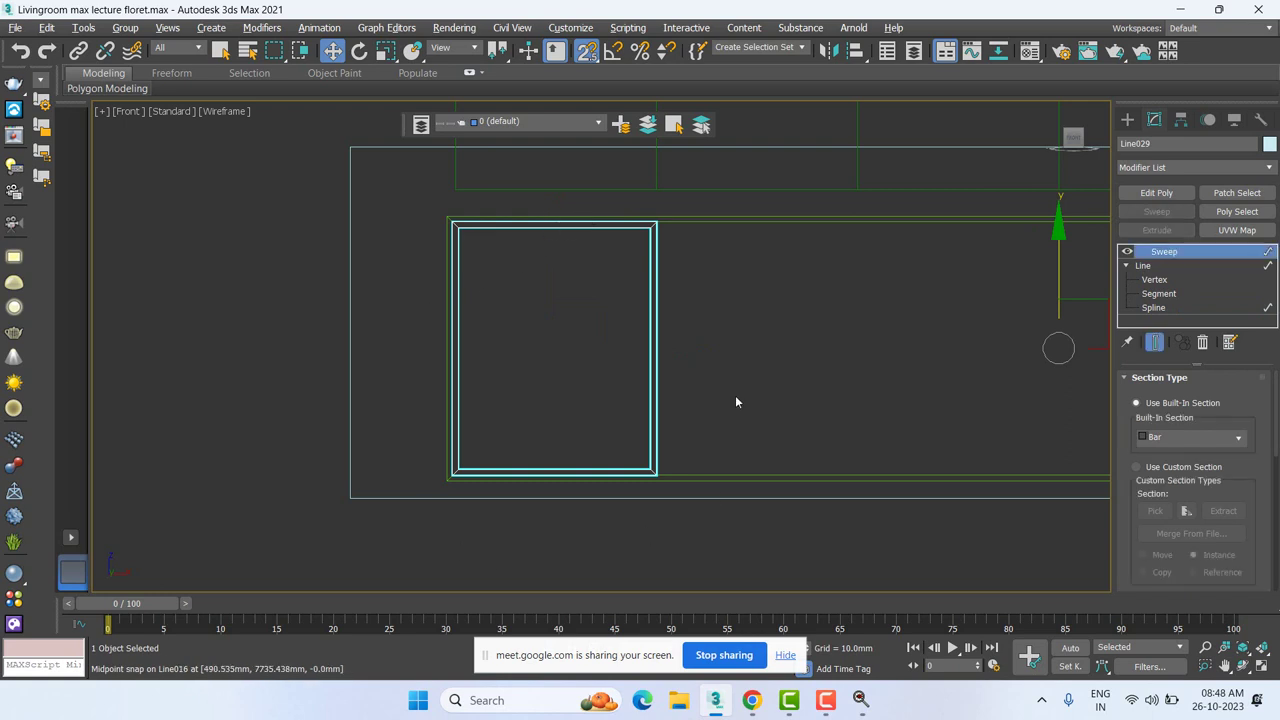
Step: Copy the pane rectangle spline to the right with the sweep result displayed
left_click(1166, 310)
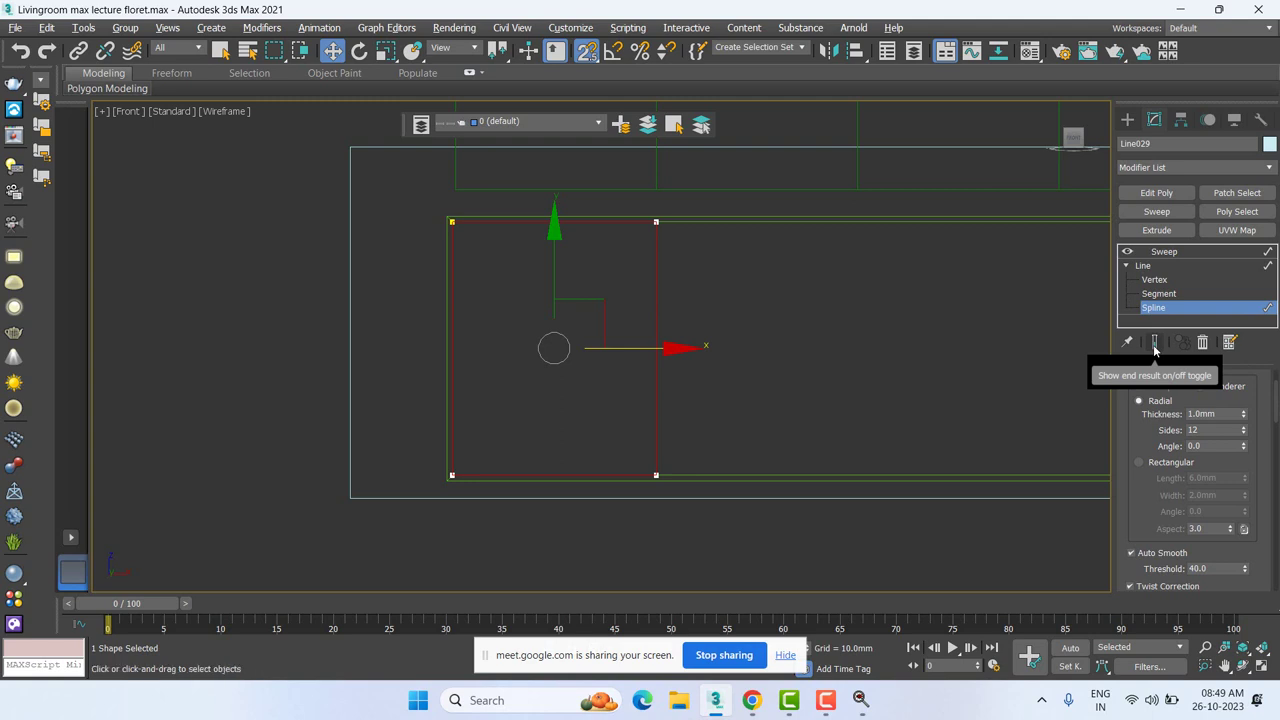
left_click(1153, 343)
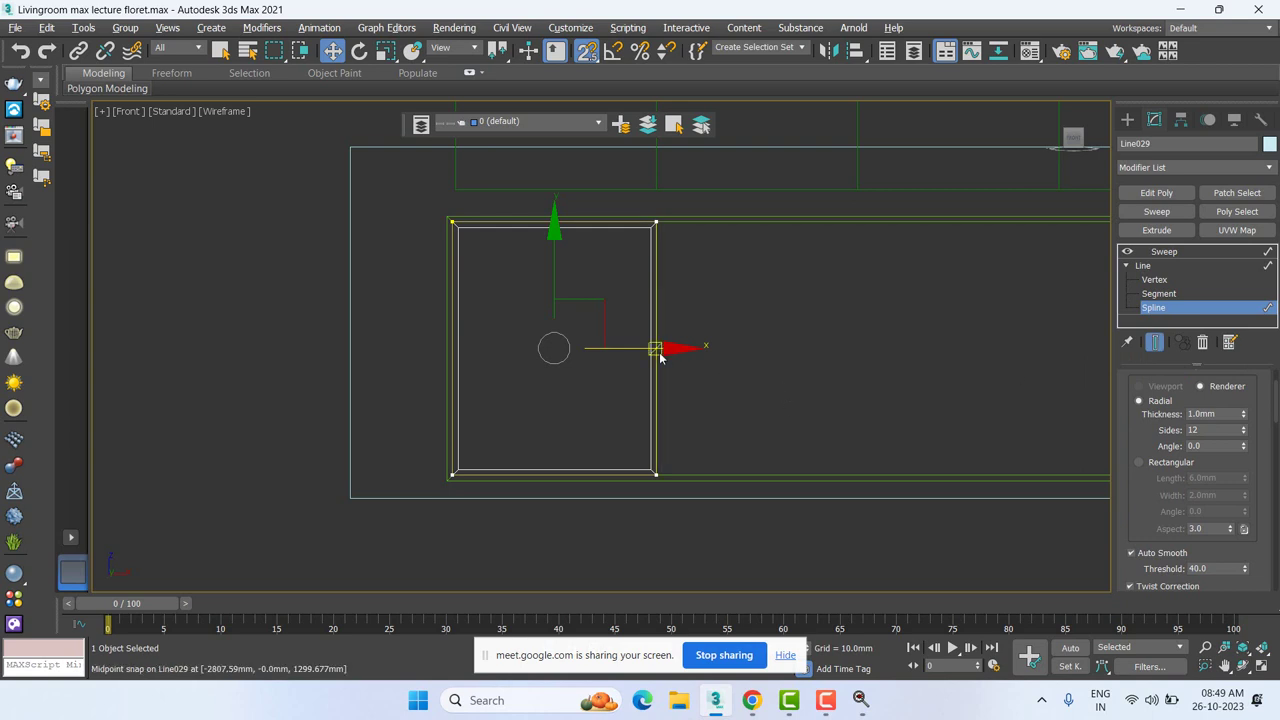
left_click_drag(654, 348, 831, 366, "shift")
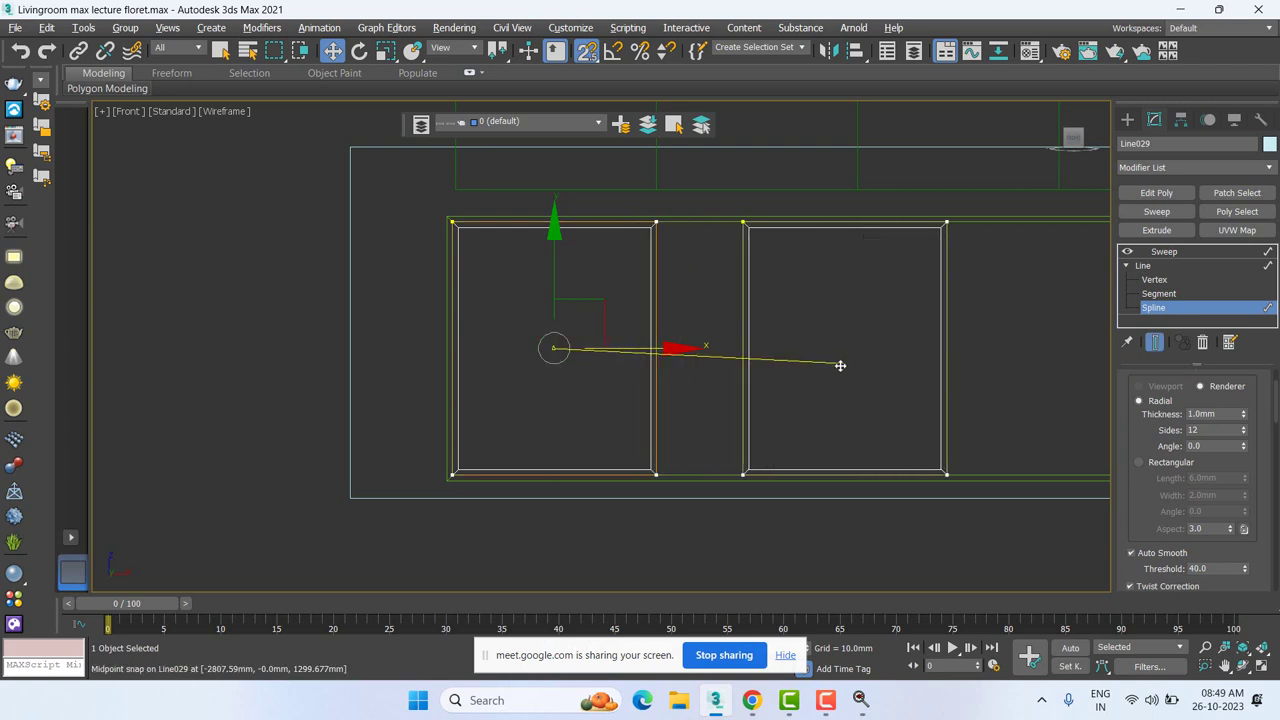
scroll(750, 233, "up", 3)
scroll(750, 232, "up", 3)
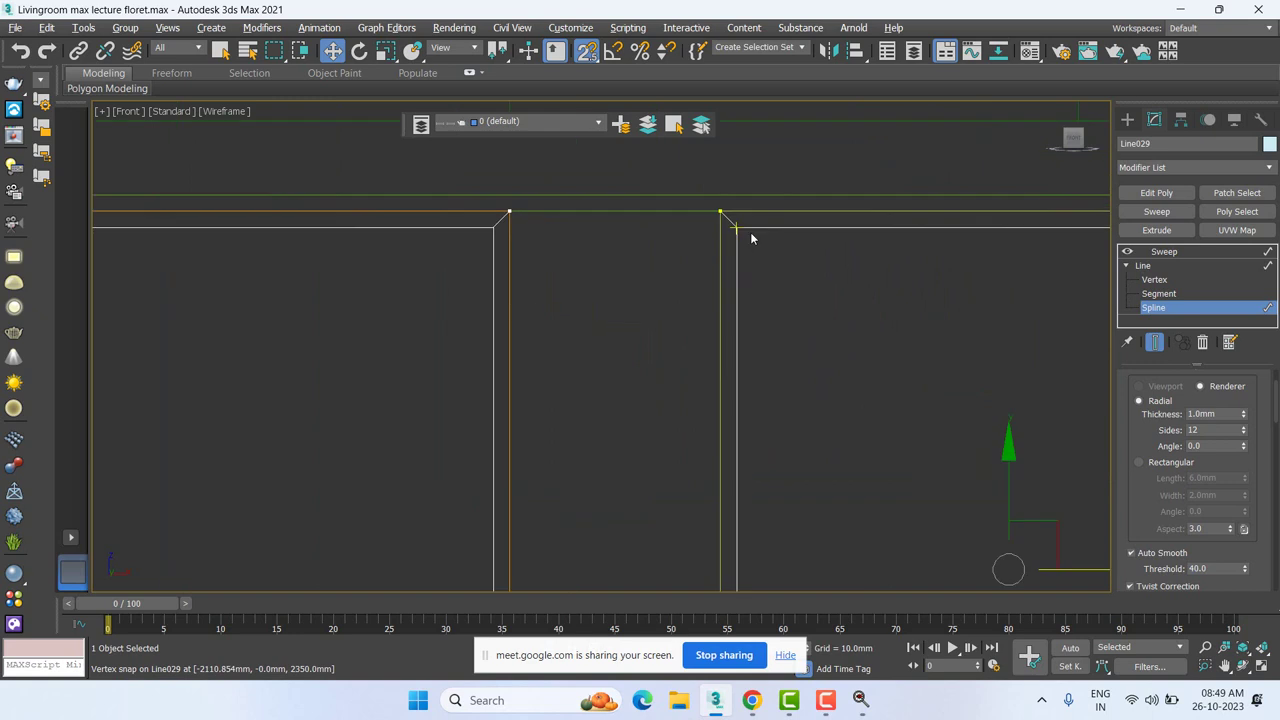
middle_click_drag(750, 238, 826, 388)
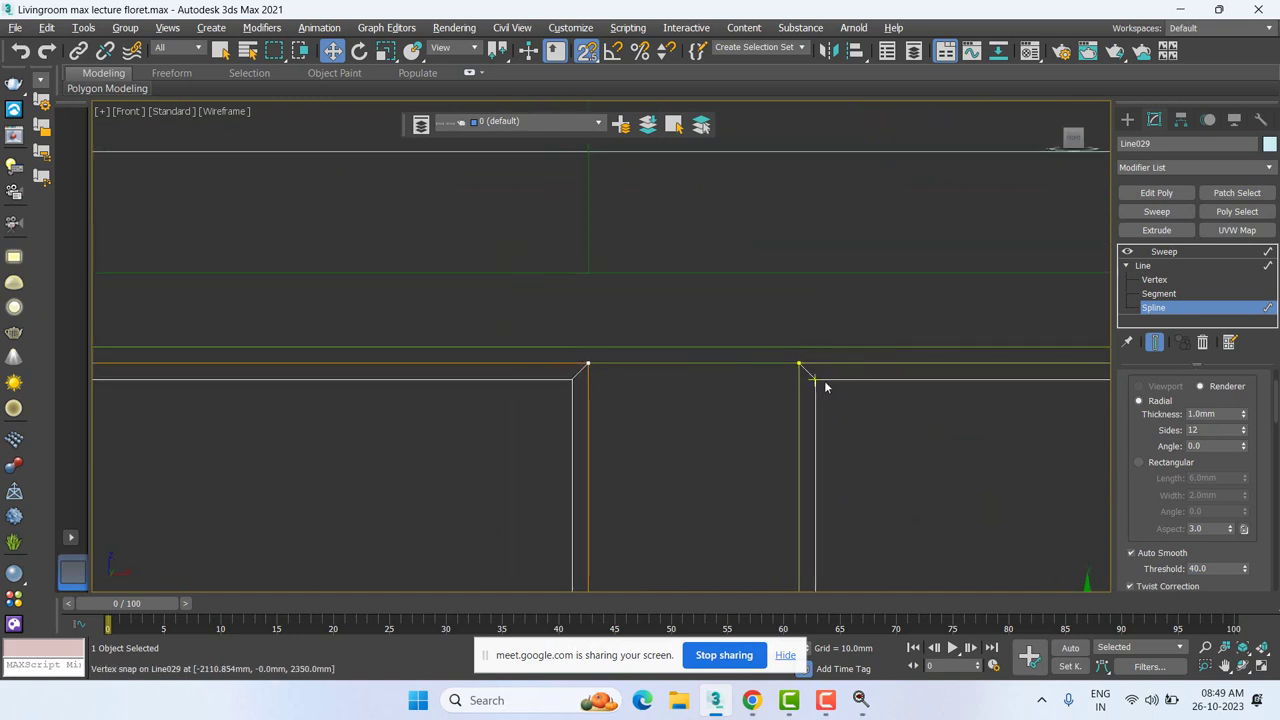
Step: Slide the copied rectangle left until it vertex-snaps against the first pane's edge
right_click(818, 383)
key("Escape")
left_click_drag(815, 380, 640, 383)
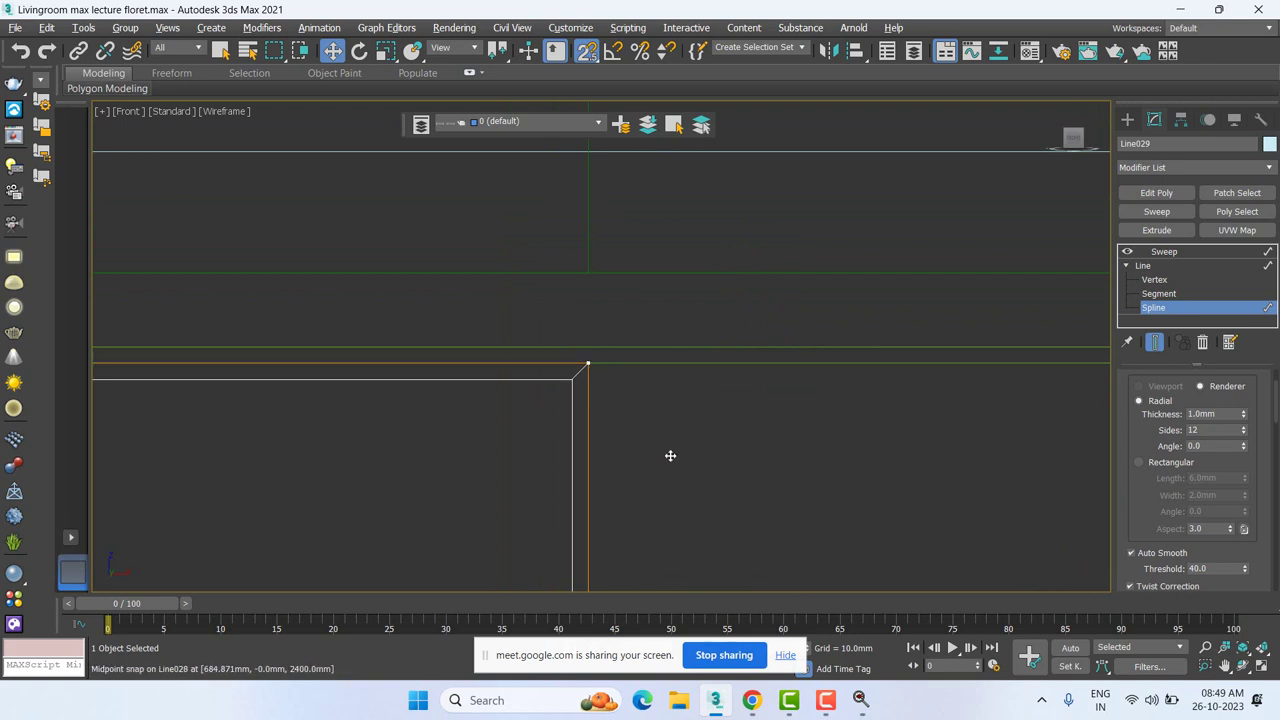
scroll(671, 453, "down", 3)
scroll(745, 440, "up", 2)
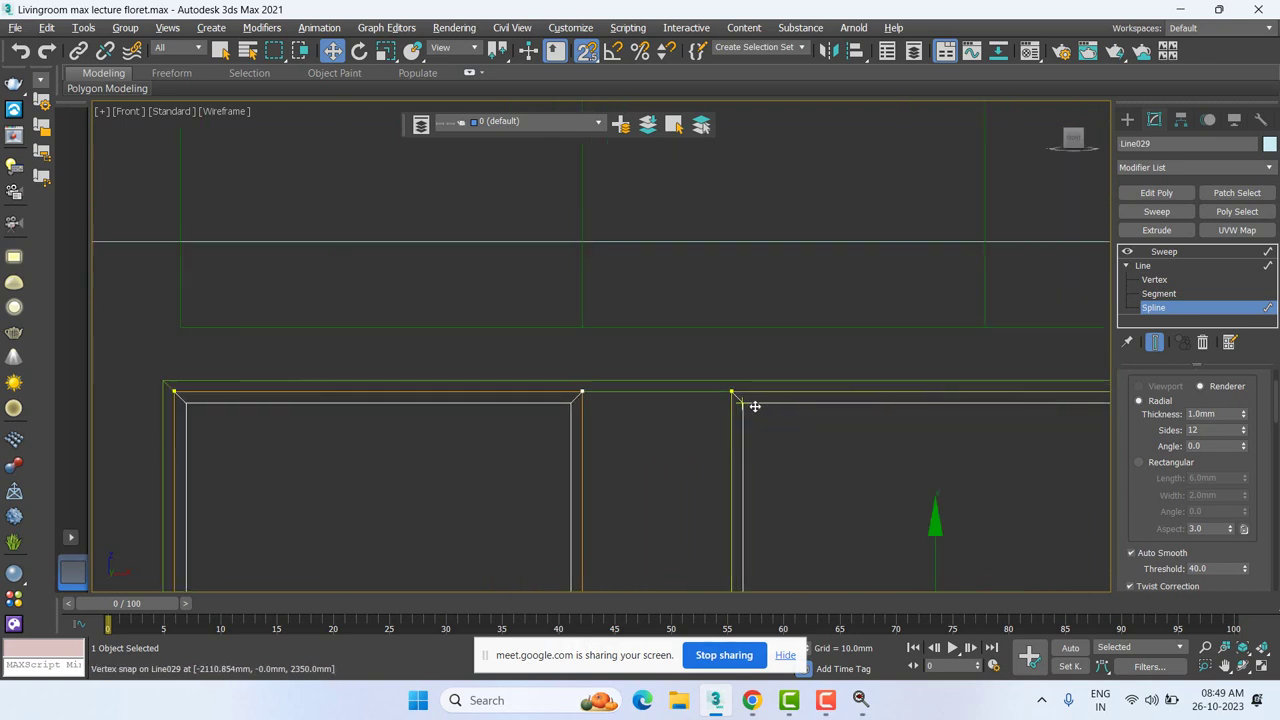
left_click_drag(740, 402, 589, 388)
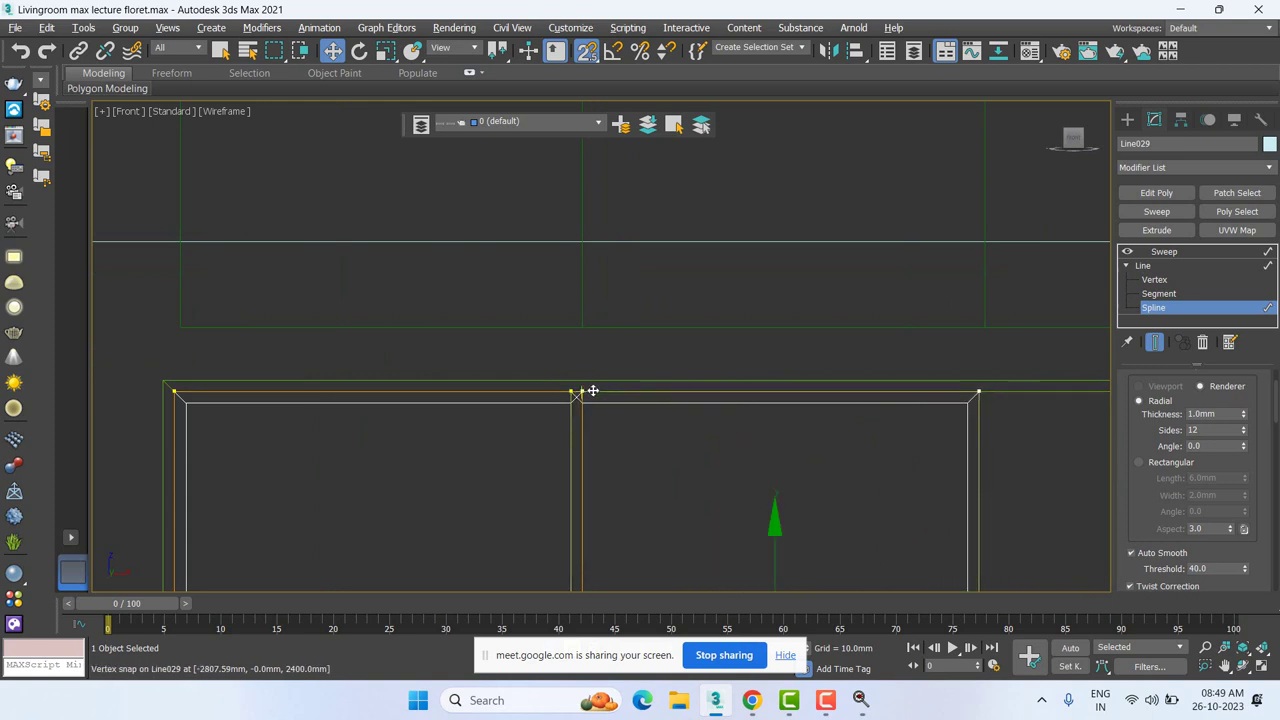
scroll(590, 389, "down", 2)
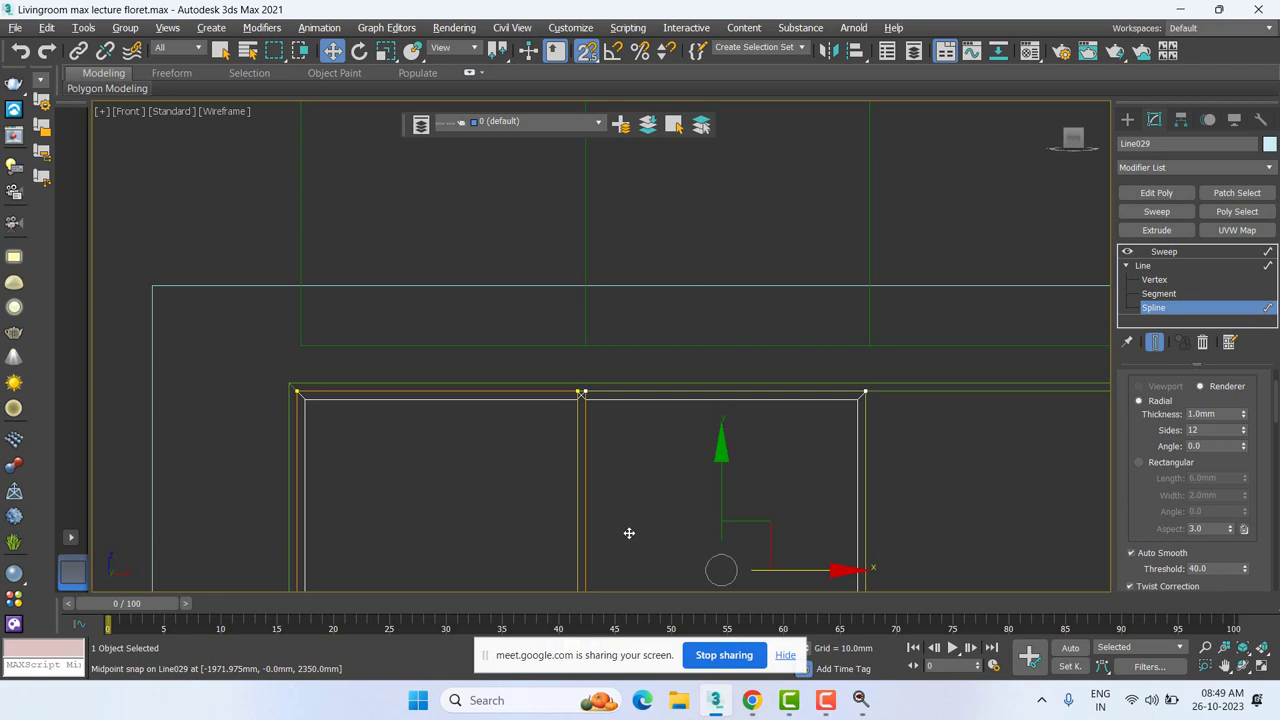
mouse_move(629, 533)
middle_mouse_down()
mouse_move(634, 413)
mouse_move(640, 466)
middle_mouse_up()
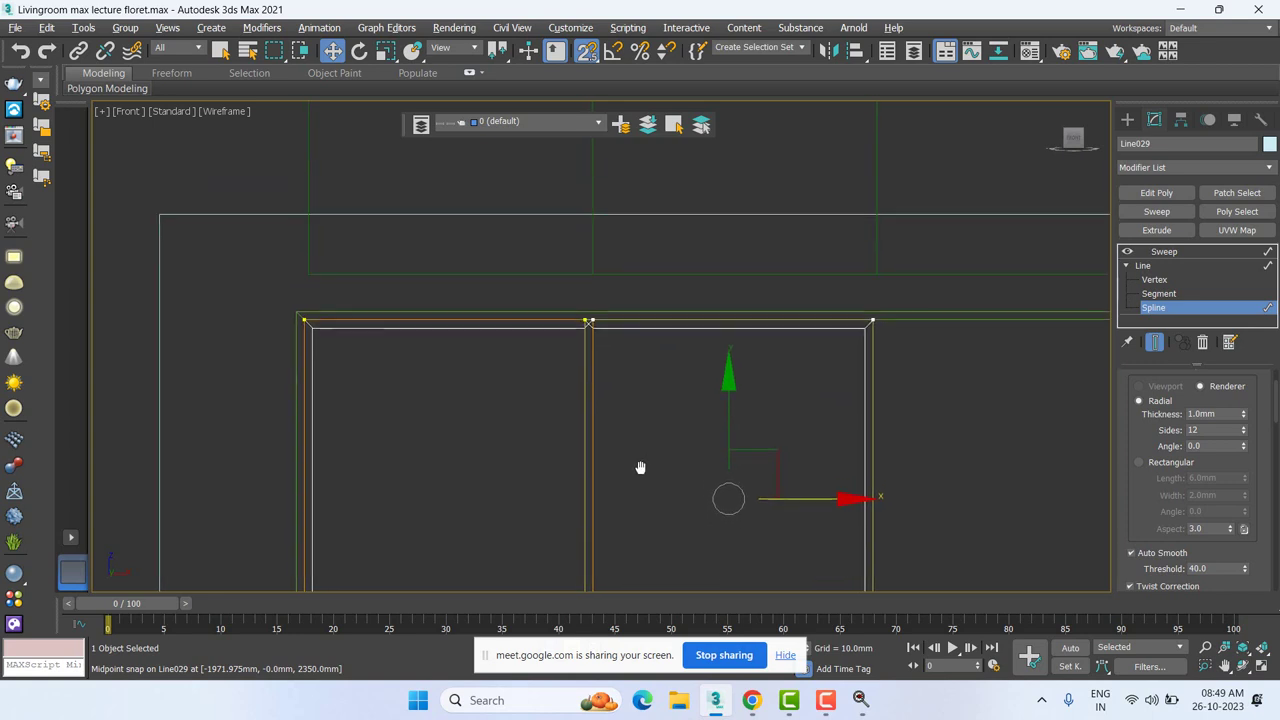
scroll(640, 466, "down", 2)
Step: In Top view, move the copied pane spline along Y to align in depth with the frame
key("t")
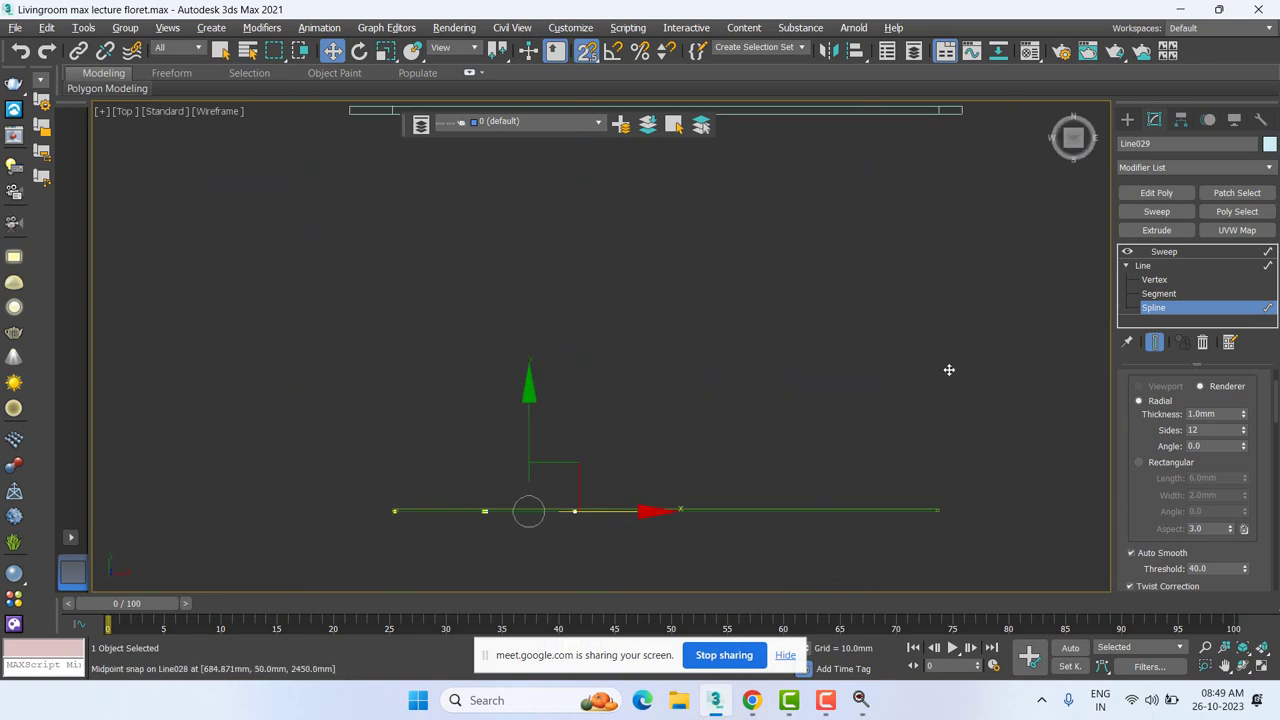
scroll(543, 520, "up", 2)
middle_click_drag(806, 426, 732, 397)
scroll(732, 397, "up", 2)
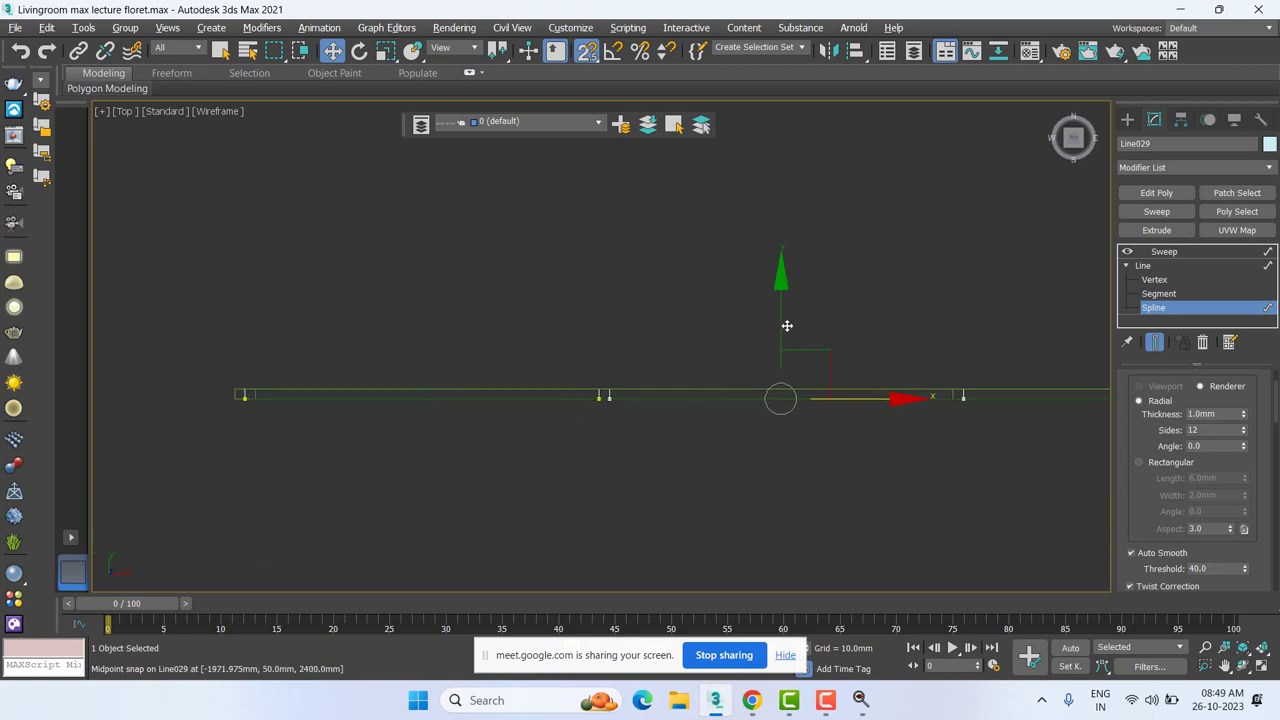
left_click_drag(786, 325, 786, 230, "shift")
scroll(625, 334, "up", 2)
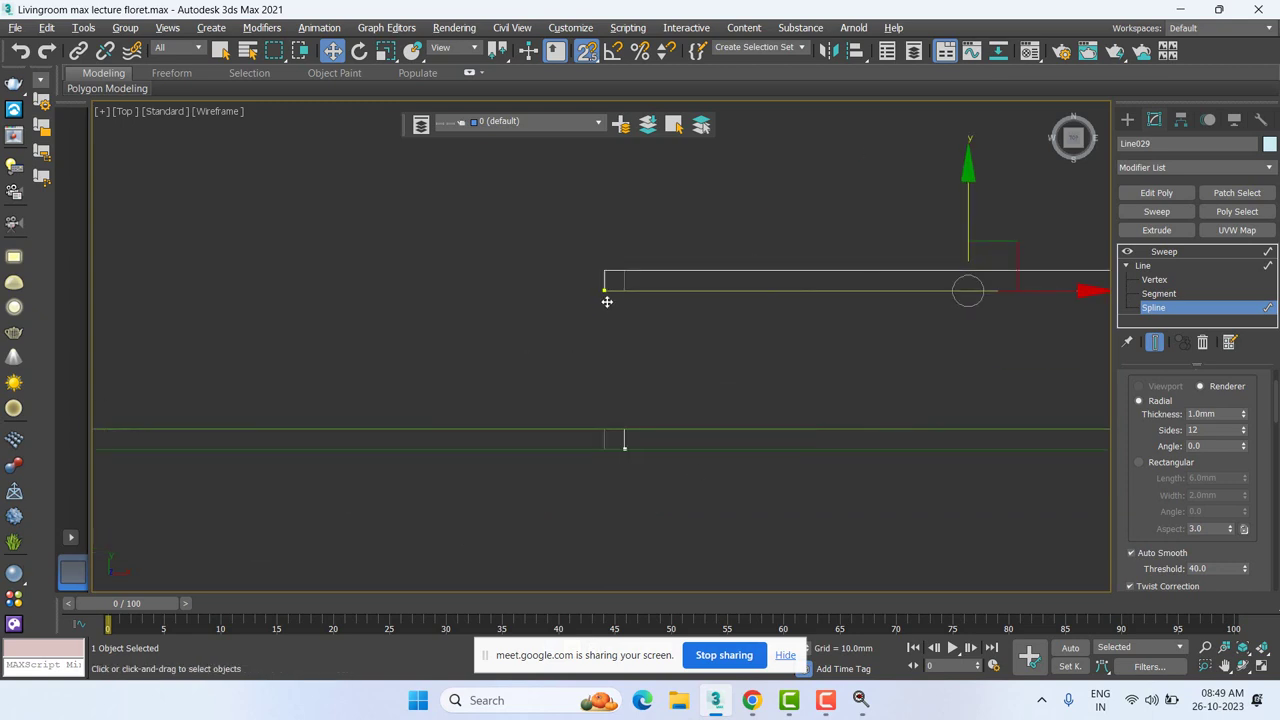
scroll(607, 301, "up", 2)
mouse_move(641, 286)
middle_mouse_down()
mouse_move(646, 557)
mouse_move(608, 414)
middle_mouse_up()
scroll(643, 540, "down", 2)
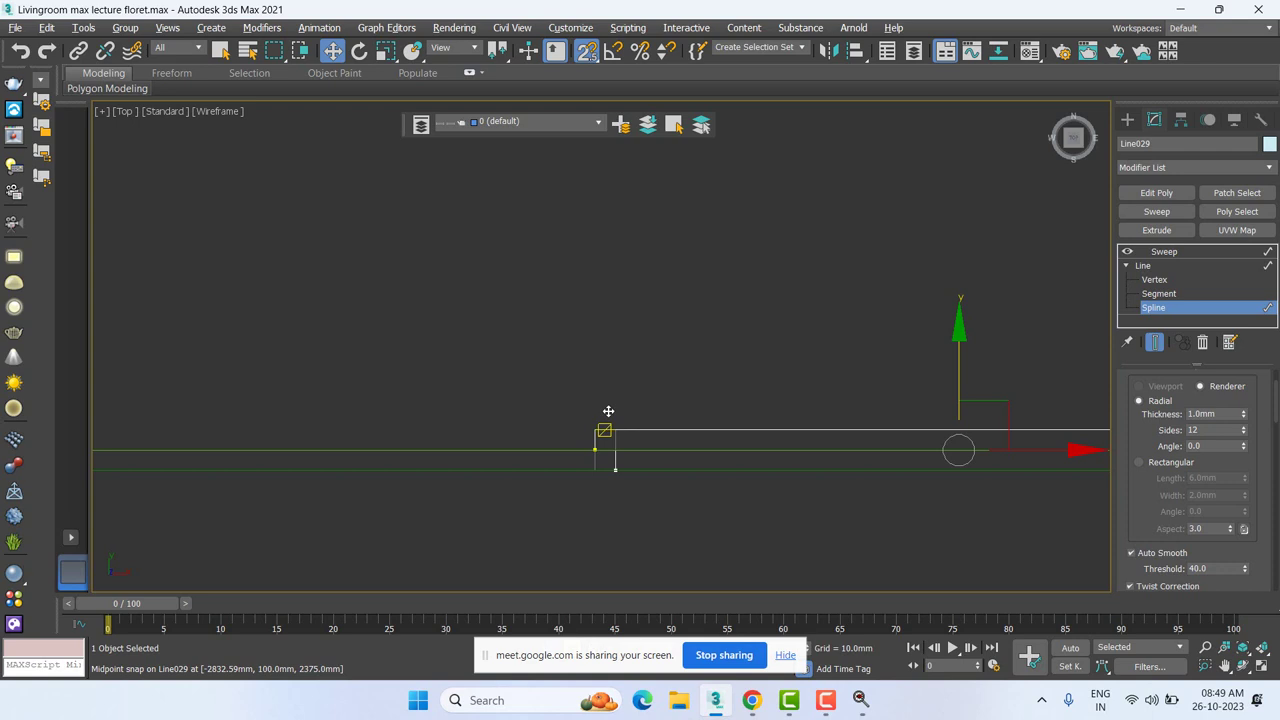
mouse_move(891, 323)
middle_mouse_down()
mouse_move(823, 360)
mouse_move(546, 388)
mouse_move(537, 329)
middle_mouse_up()
Step: Back in Front view, copy the pane rectangle and snap the copy beside the previous pane
key("f")
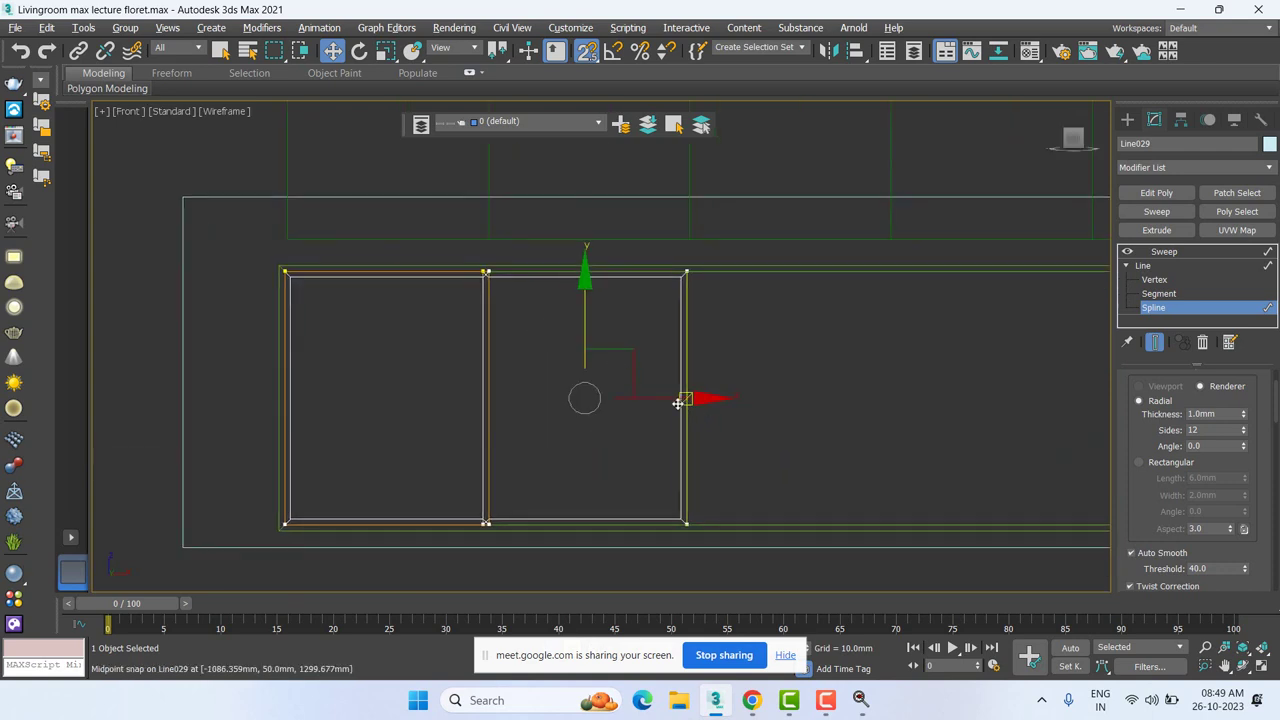
left_click_drag(678, 402, 1034, 414, "shift")
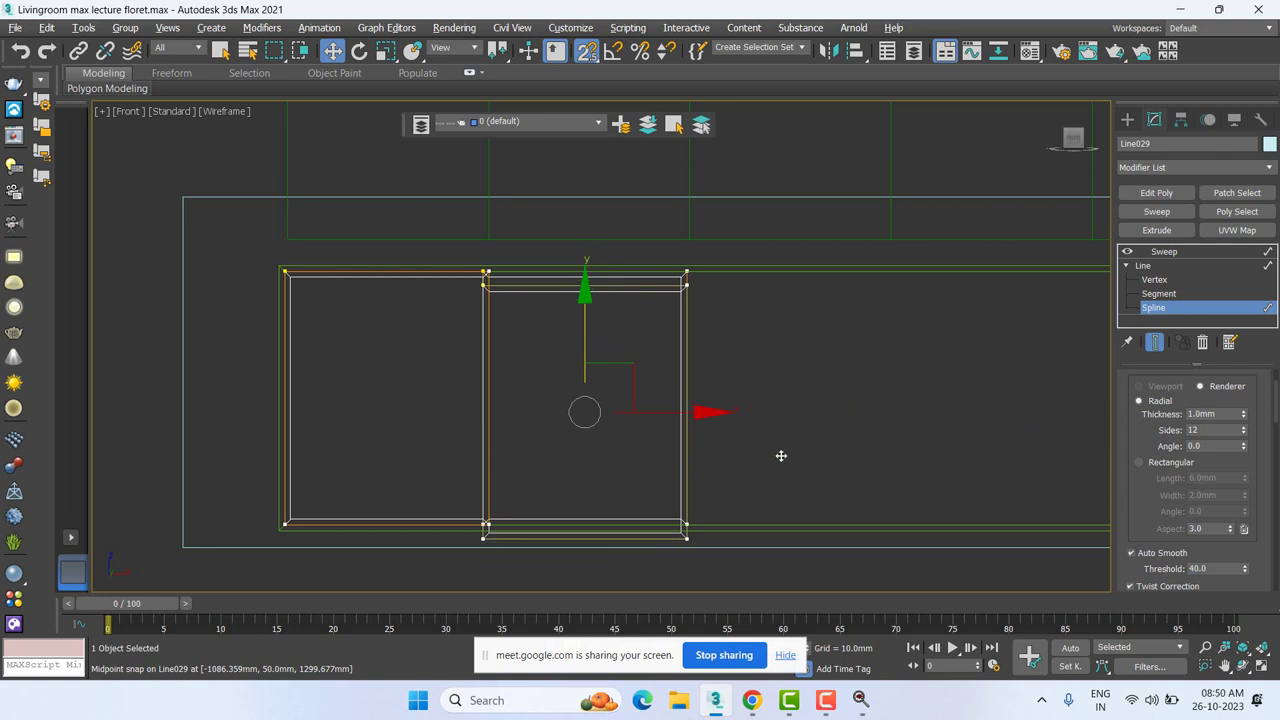
mouse_move(781, 455)
left_mouse_down()
mouse_move(676, 401)
mouse_move(848, 400)
left_mouse_up()
scroll(750, 272, "up", 5)
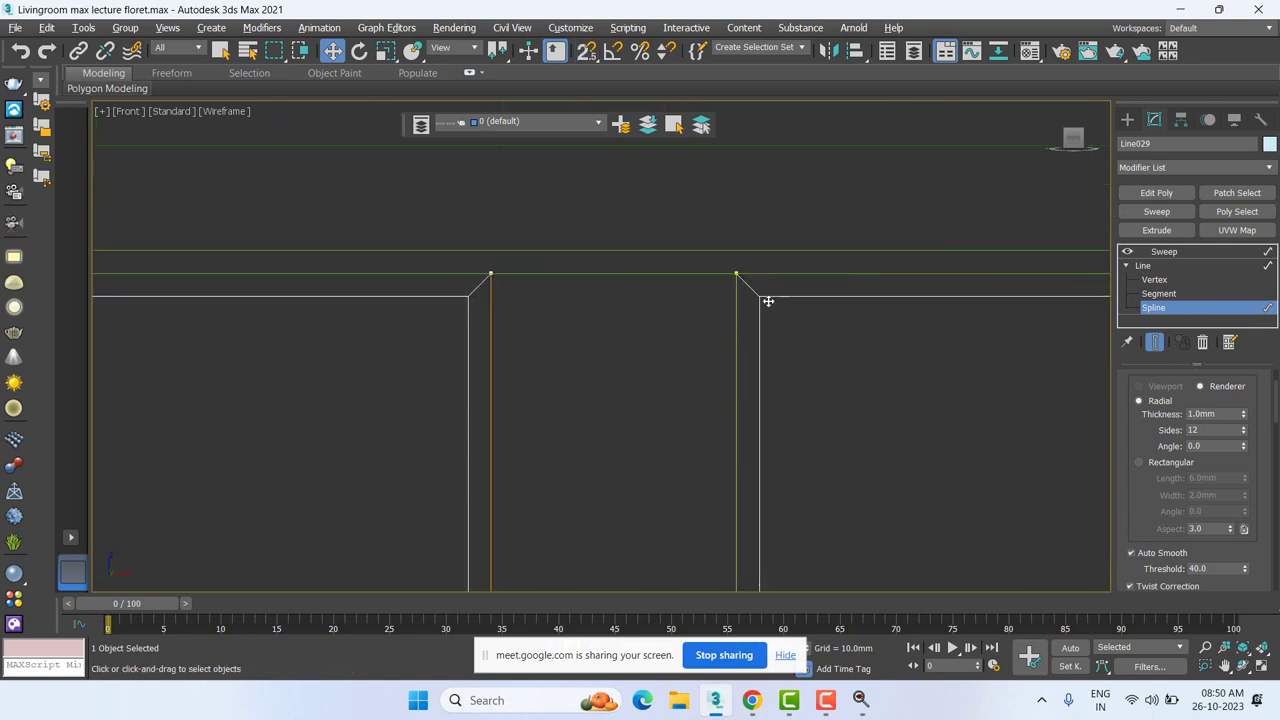
mouse_move(603, 297)
left_mouse_down()
mouse_move(497, 291)
mouse_move(491, 274)
left_mouse_up()
scroll(506, 331, "down", 5)
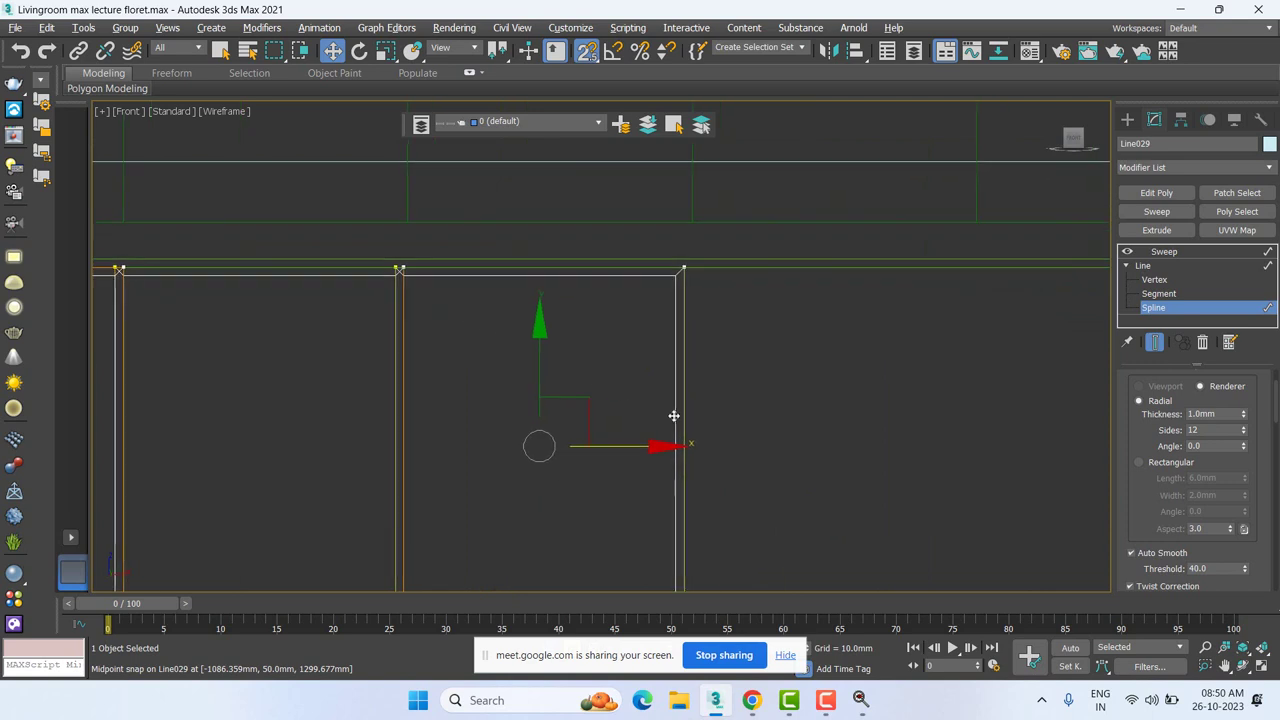
left_click_drag(674, 416, 879, 280)
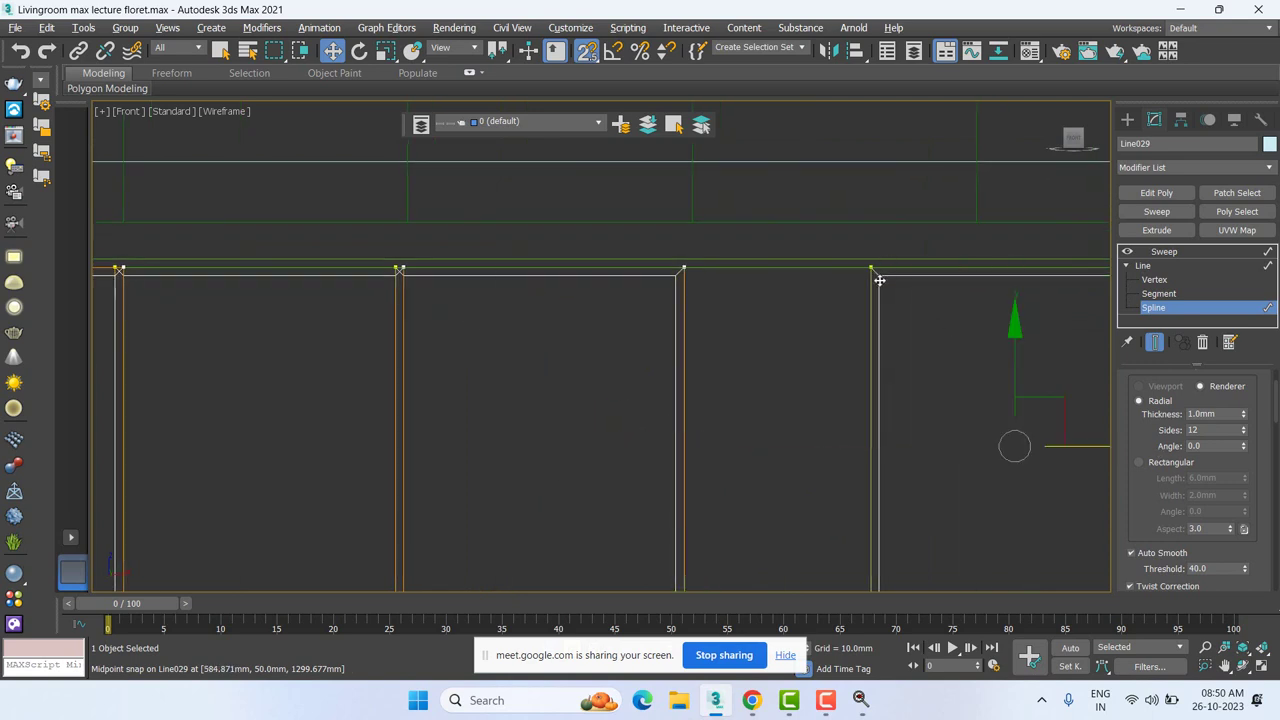
left_click_drag(886, 278, 680, 263)
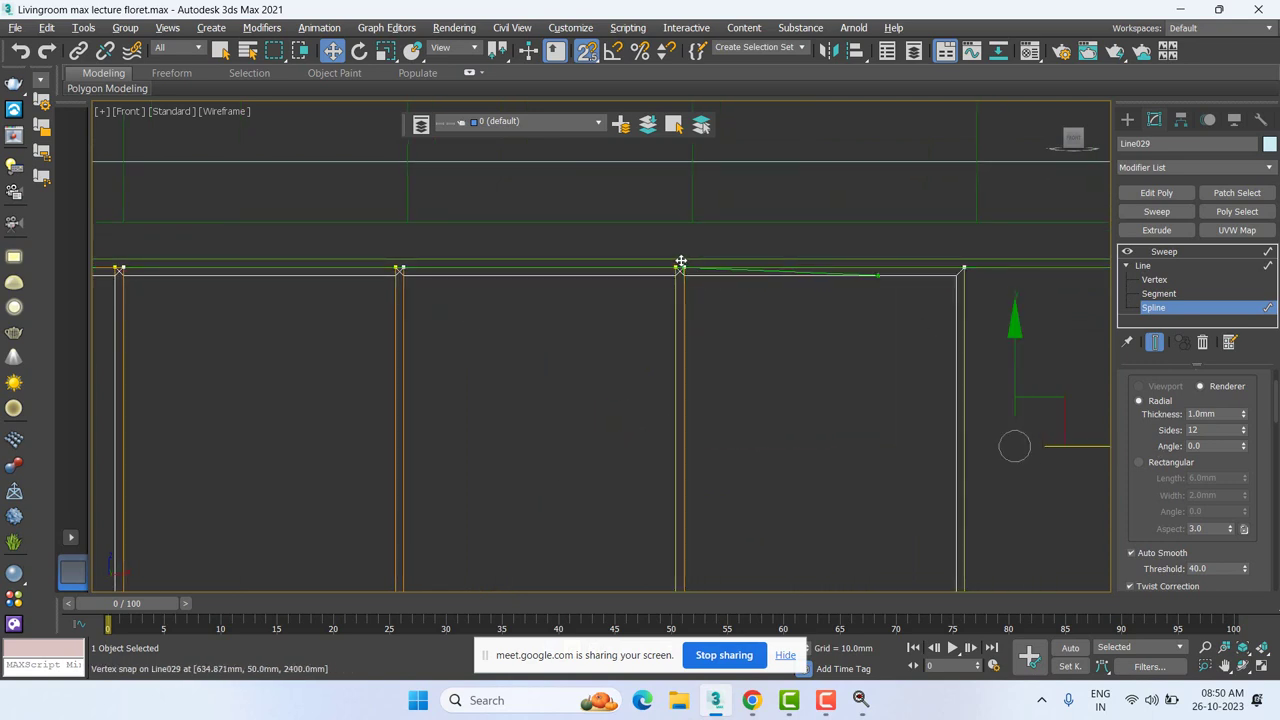
Step: Snap the remaining copies edge to edge until six pane rectangles span the frame
scroll(925, 435, "down", 5)
middle_click_drag(928, 437, 618, 410)
mouse_move(655, 410)
left_mouse_down()
mouse_move(739, 402)
mouse_move(379, 343)
mouse_move(386, 332)
left_mouse_up()
scroll(700, 350, "up", 3)
scroll(677, 355, "up", 3)
scroll(780, 480, "down", 2)
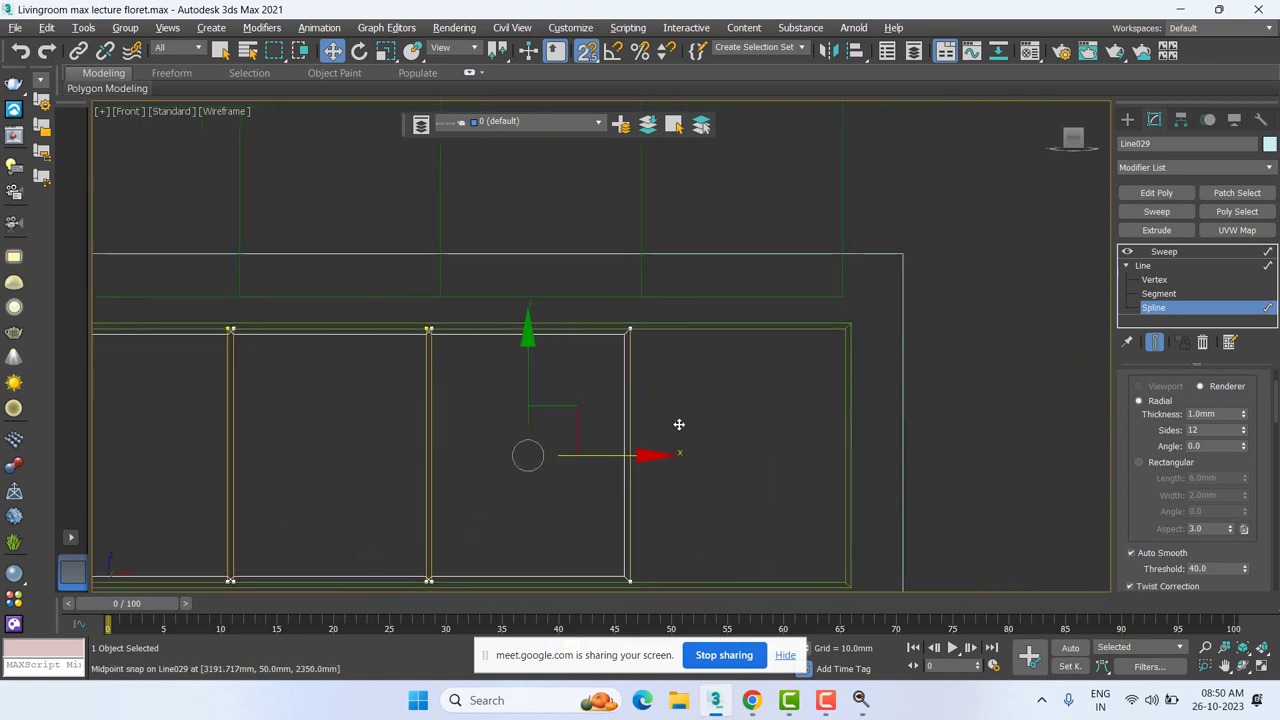
left_click_drag(717, 451, 731, 363)
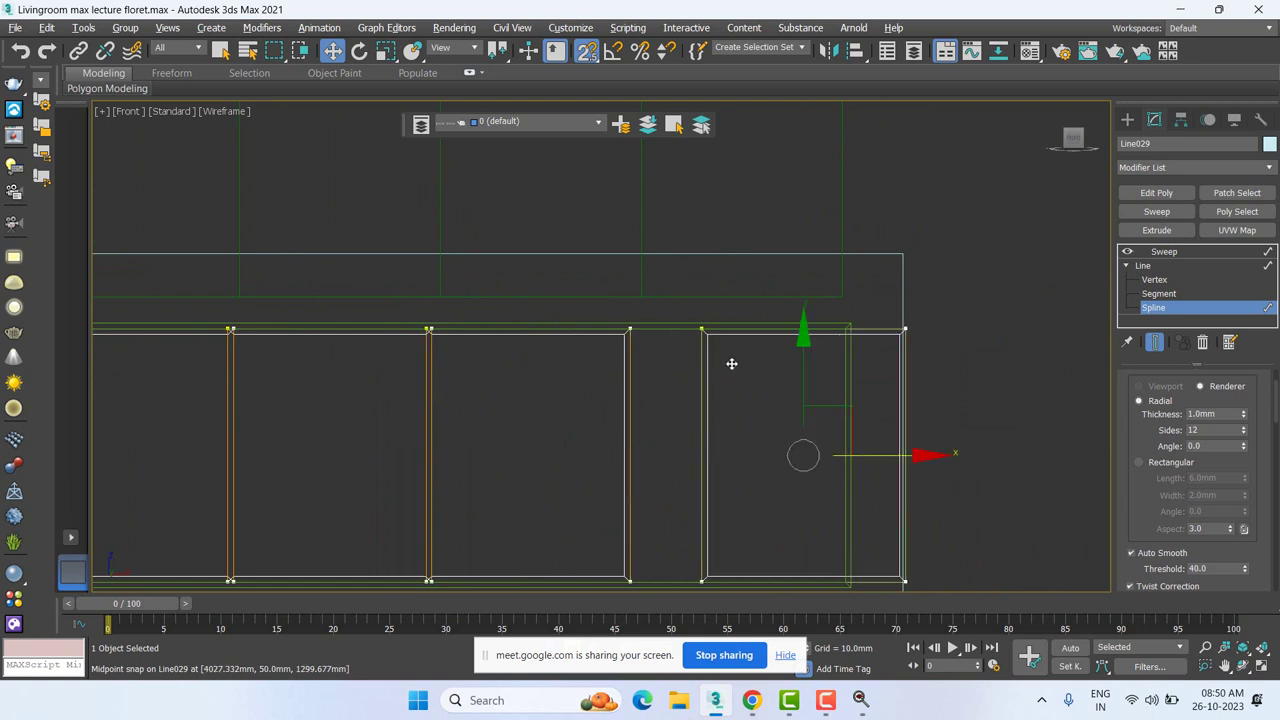
scroll(731, 363, "up", 3)
left_click_drag(693, 323, 539, 303)
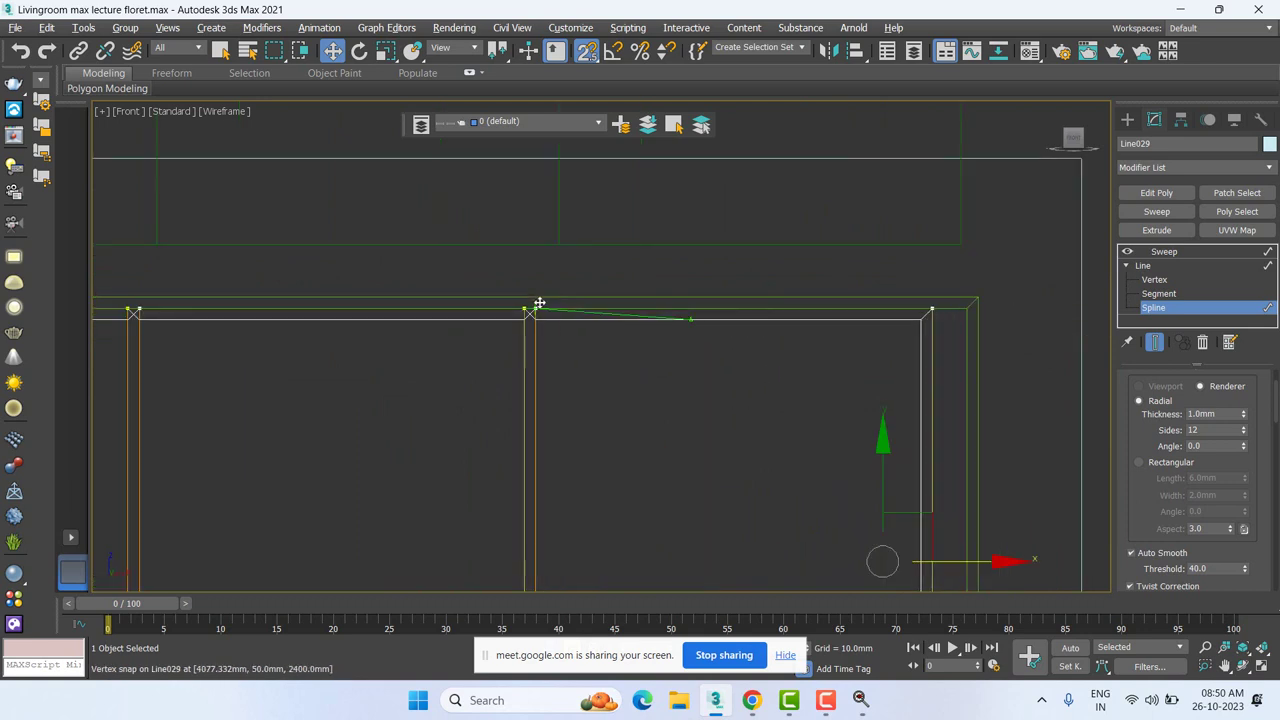
scroll(617, 369, "down", 3)
middle_click_drag(663, 391, 866, 374)
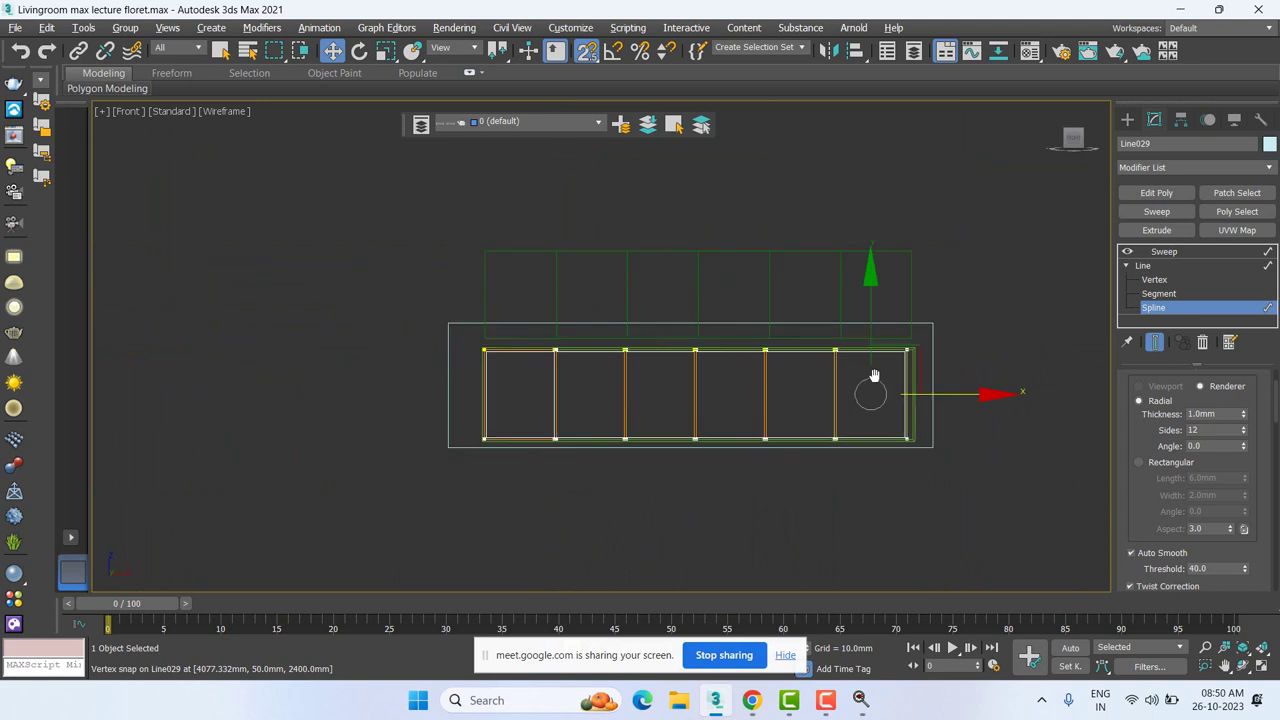
scroll(866, 374, "up", 3)
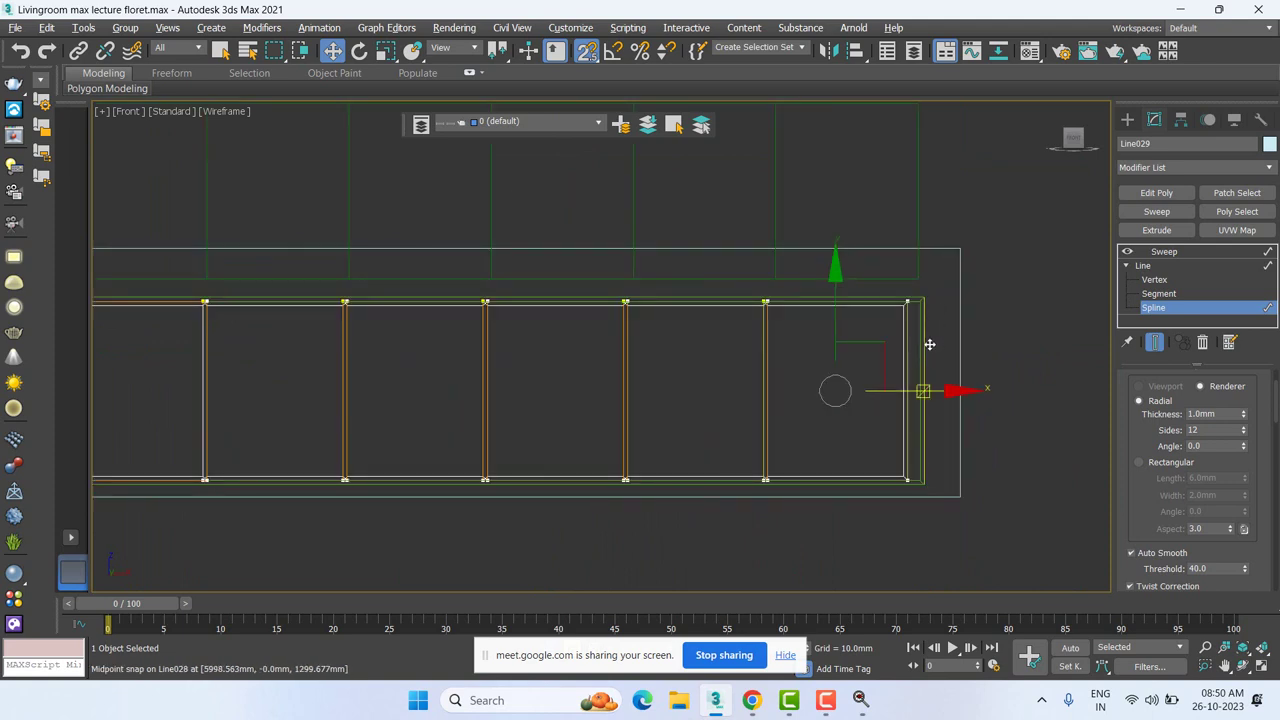
scroll(897, 343, "down", 2)
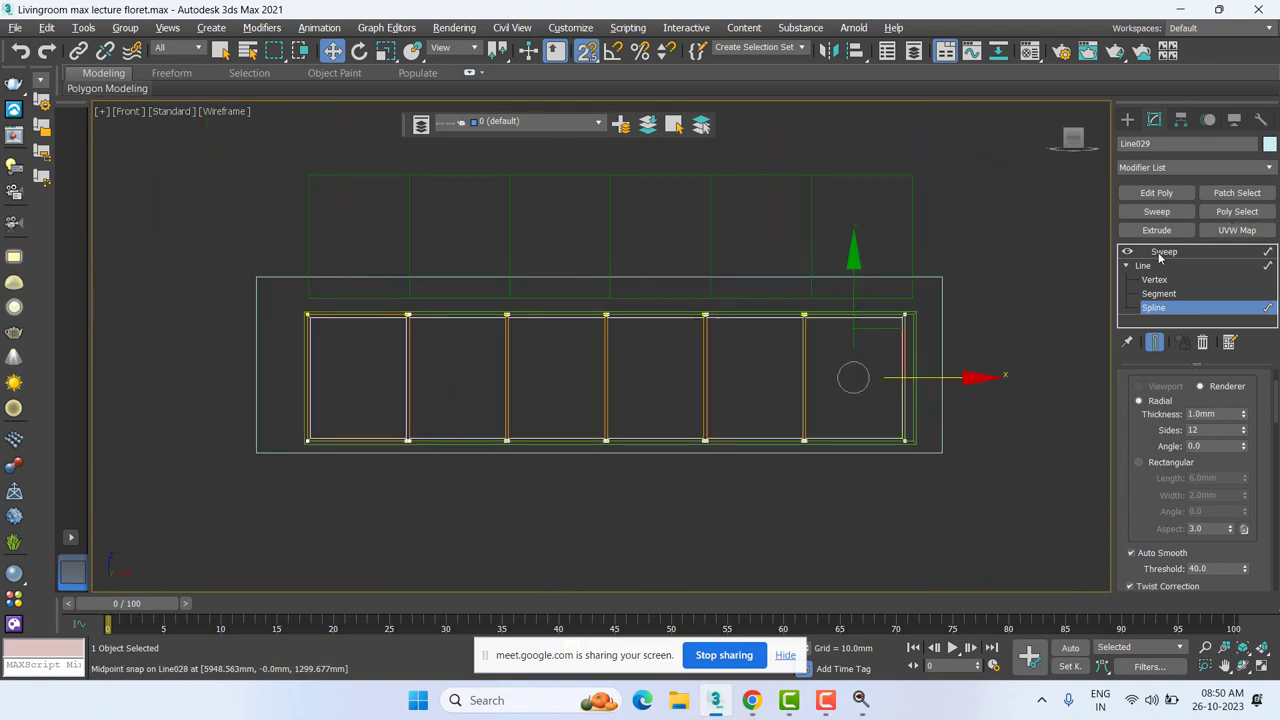
Step: In the Top view, try moving the frame spline along the depth axis, then cancel the move
key("t")
scroll(784, 430, "down", 3)
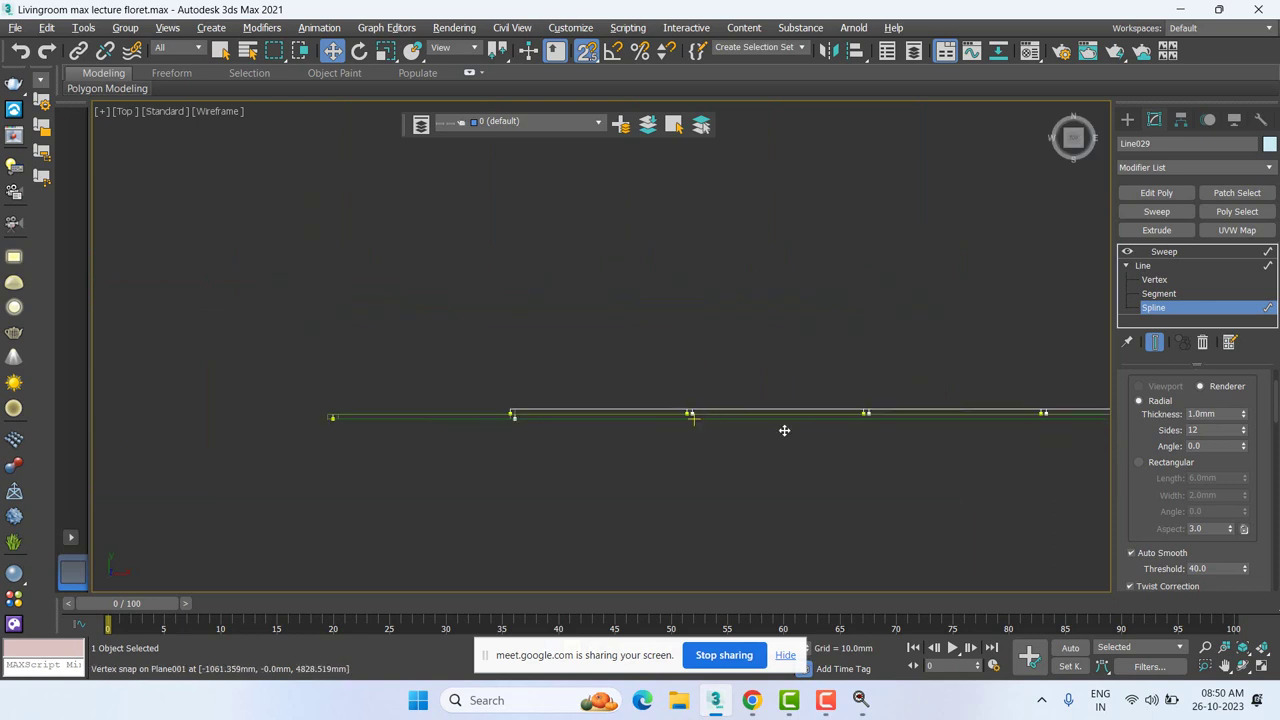
scroll(810, 418, "up", 2)
scroll(660, 403, "up", 2)
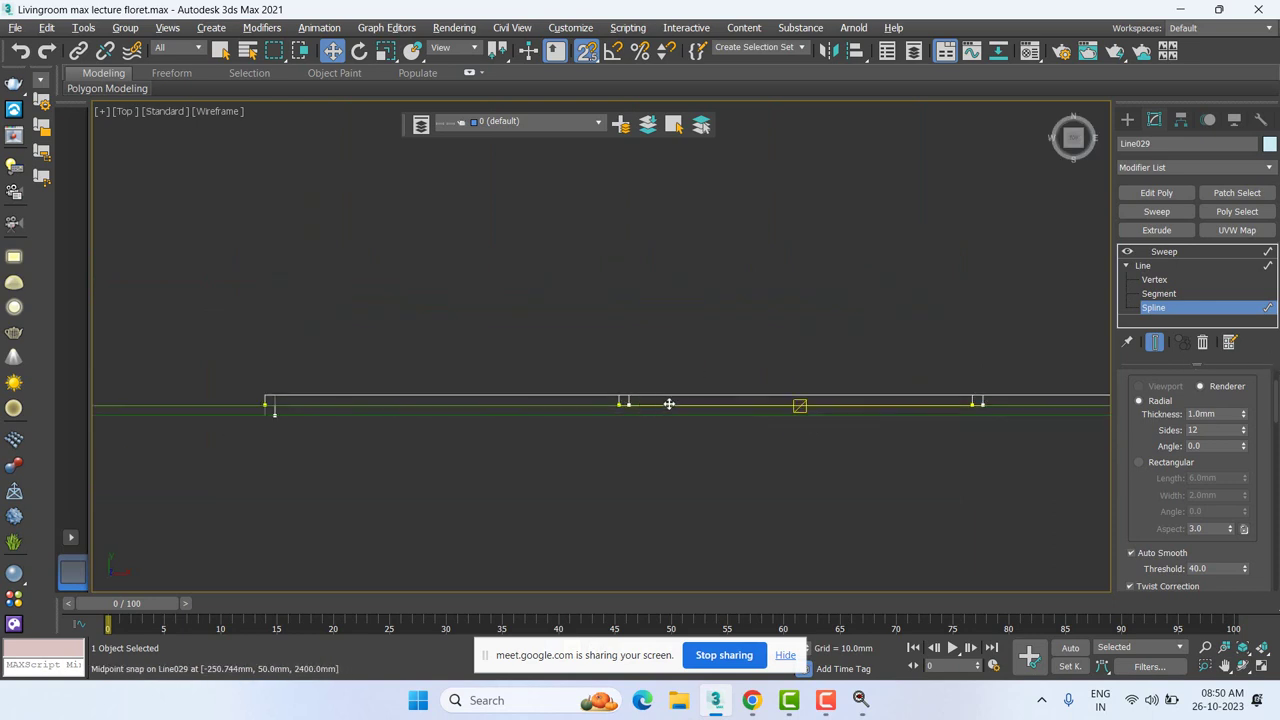
scroll(762, 396, "down", 2)
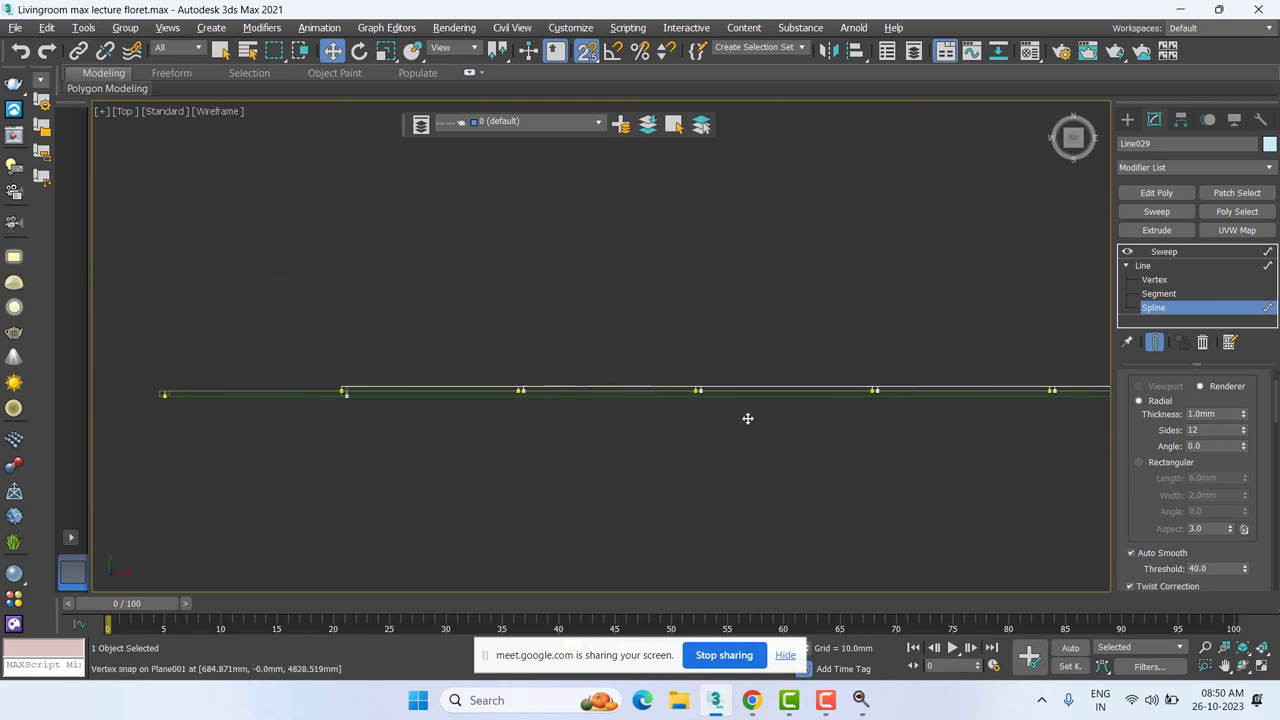
scroll(747, 418, "down", 2)
left_click_drag(714, 406, 540, 343)
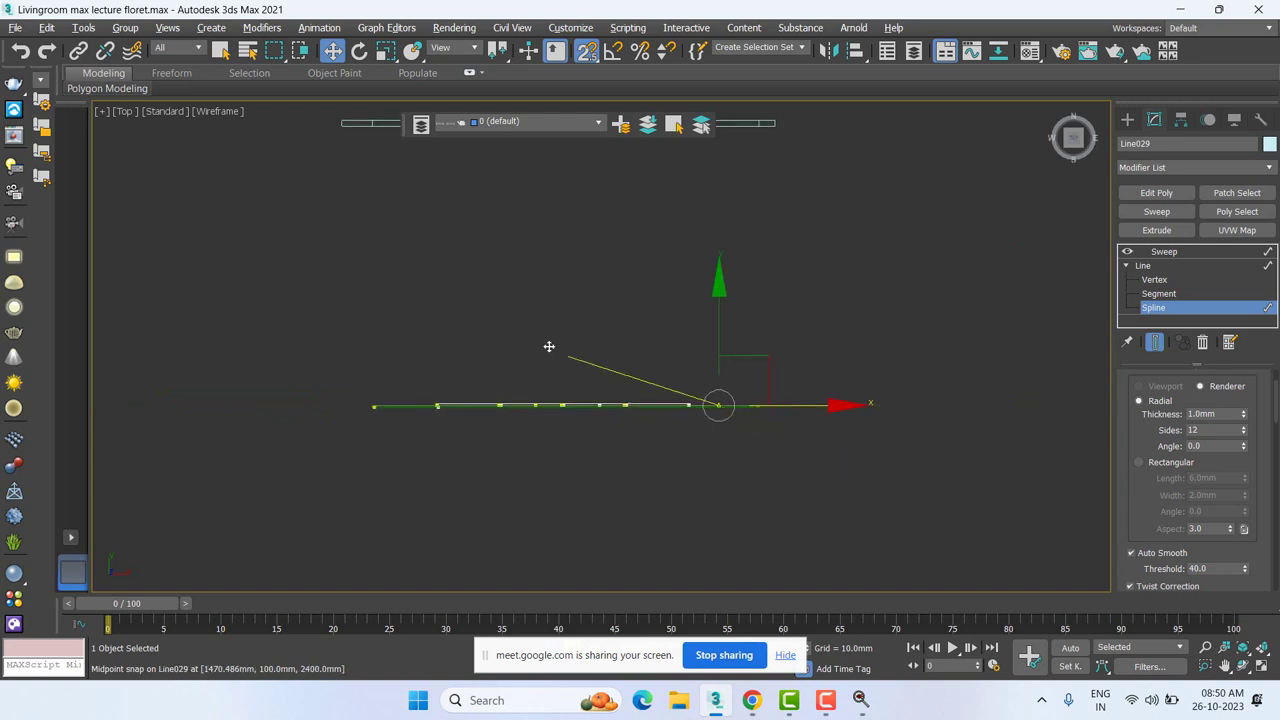
right_click(637, 384)
right_click(786, 432)
key("Escape")
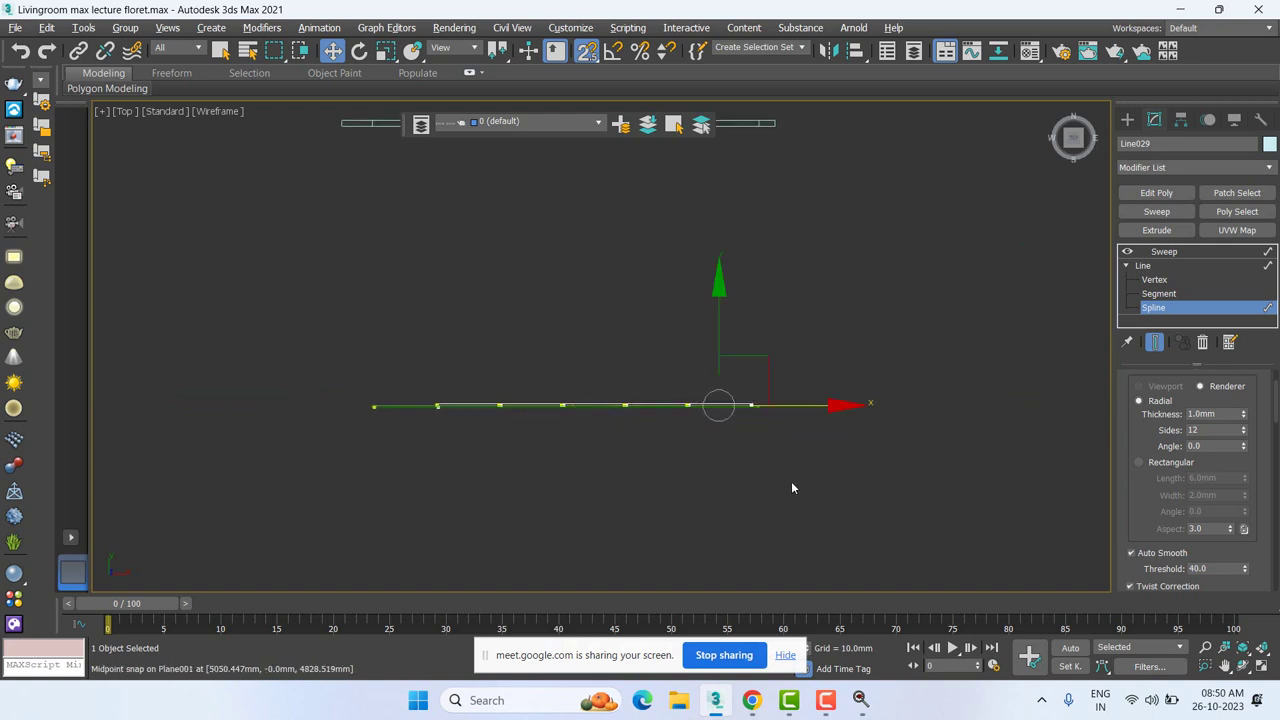
Step: Move the frame spline down in depth so it snaps onto the lower object's depth
left_click_drag(599, 346, 581, 331)
scroll(563, 337, "up", 3)
right_click(523, 328)
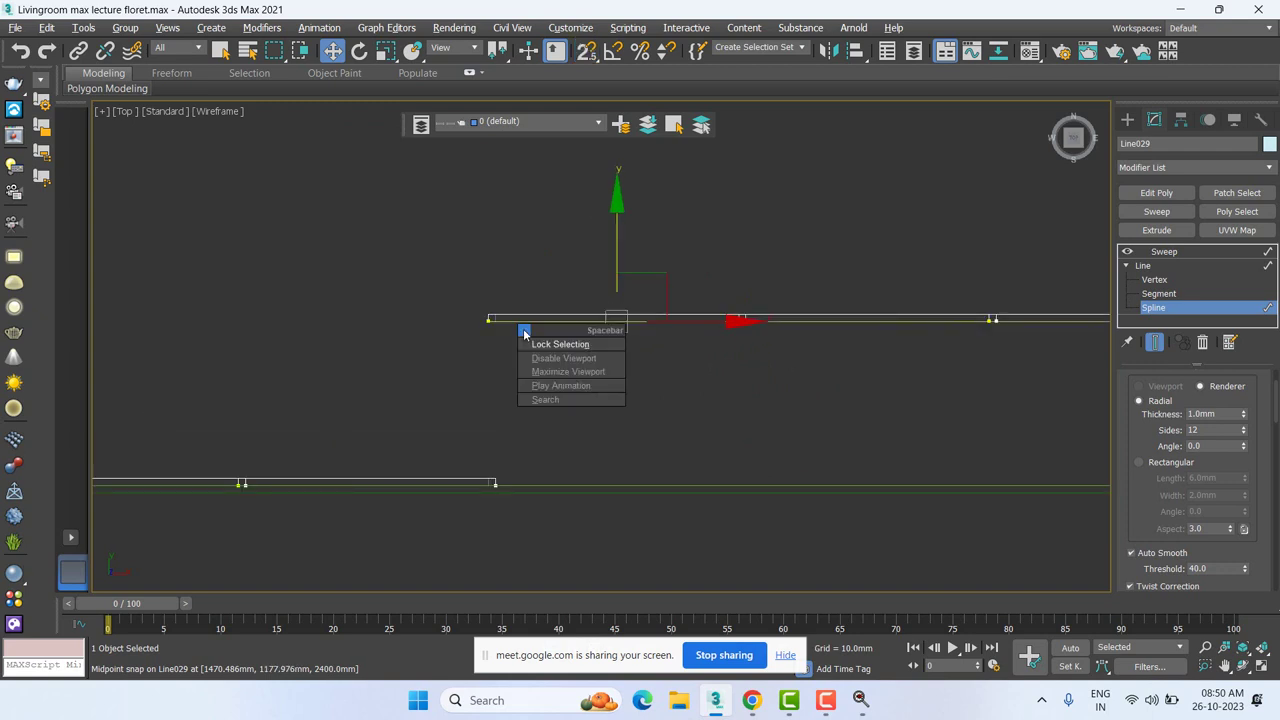
key("Escape")
left_click_drag(502, 327, 497, 494)
scroll(500, 450, "up", 2)
middle_click_drag(674, 437, 639, 299)
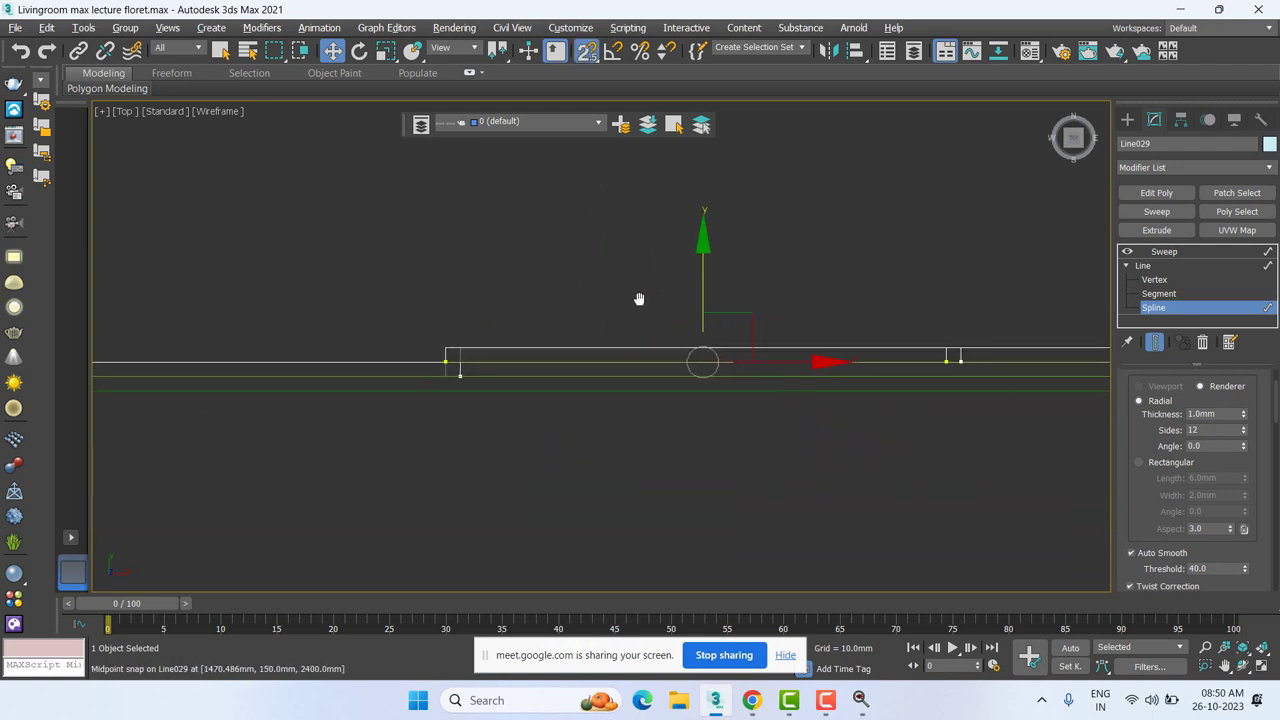
right_click(691, 423)
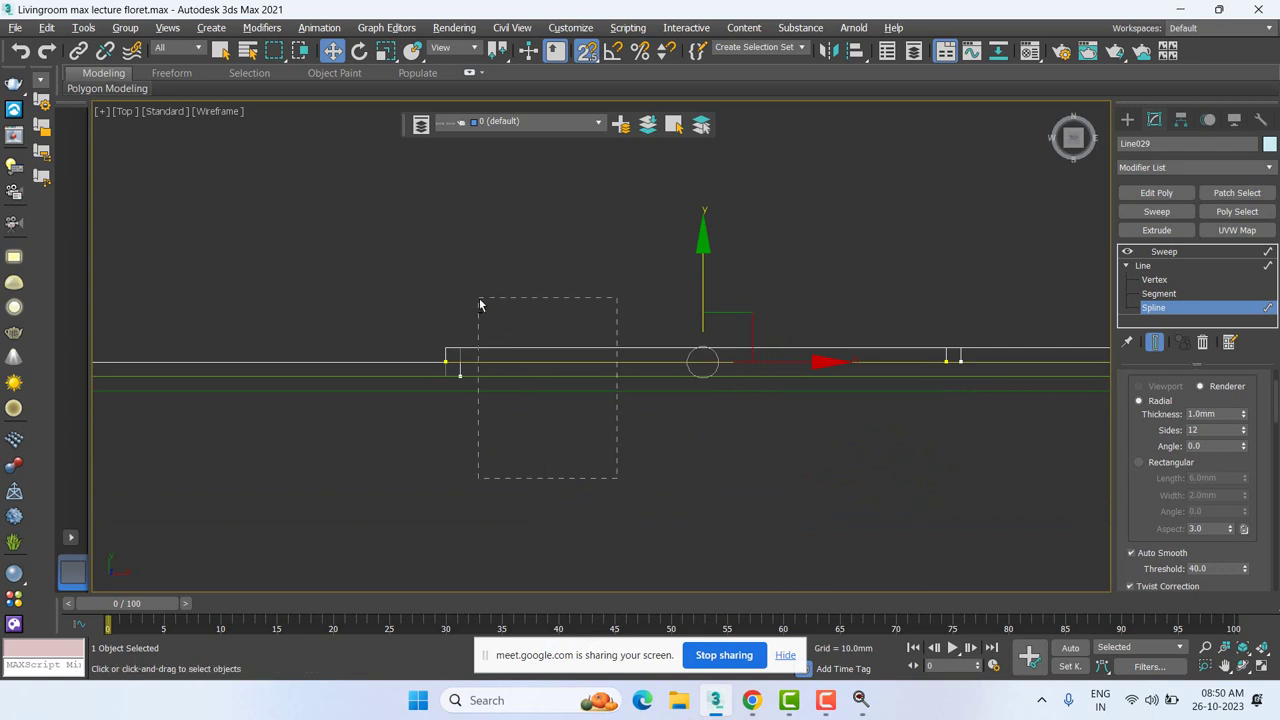
Step: Select a frame segment and snap it up onto a vertex, then down onto the frame line
left_click_drag(480, 305, 480, 305)
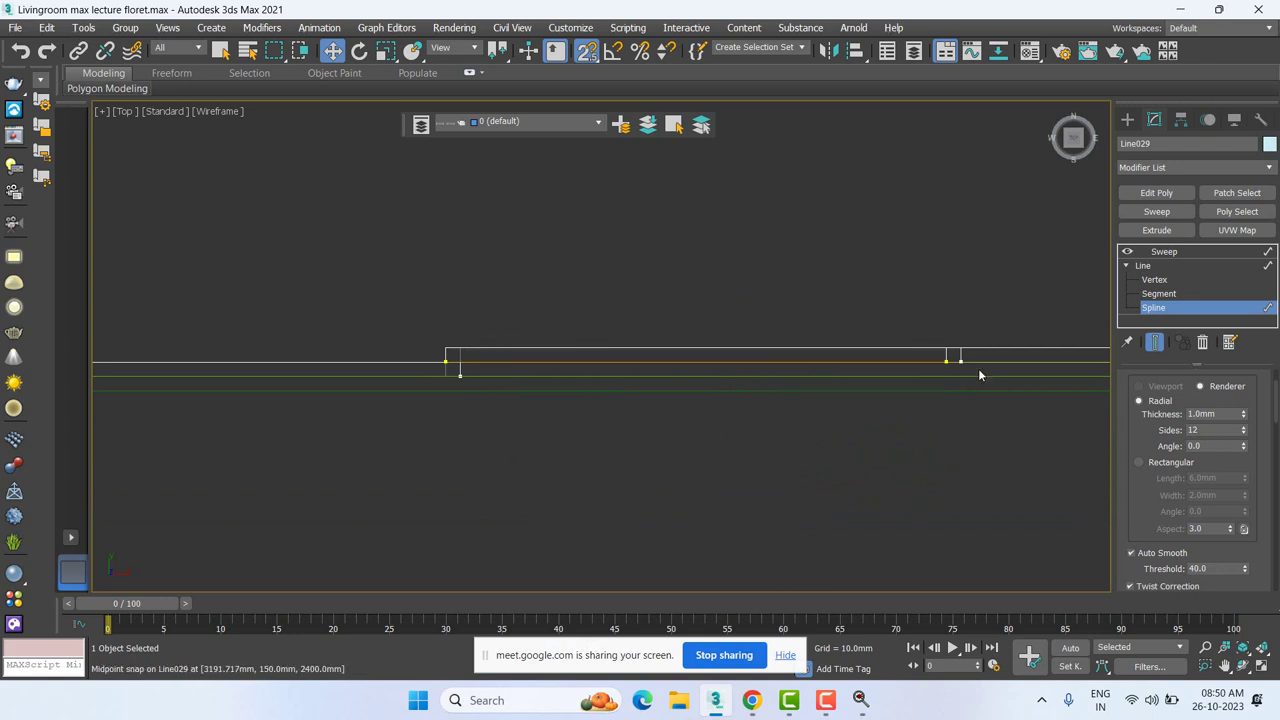
middle_click_drag(488, 362, 573, 417)
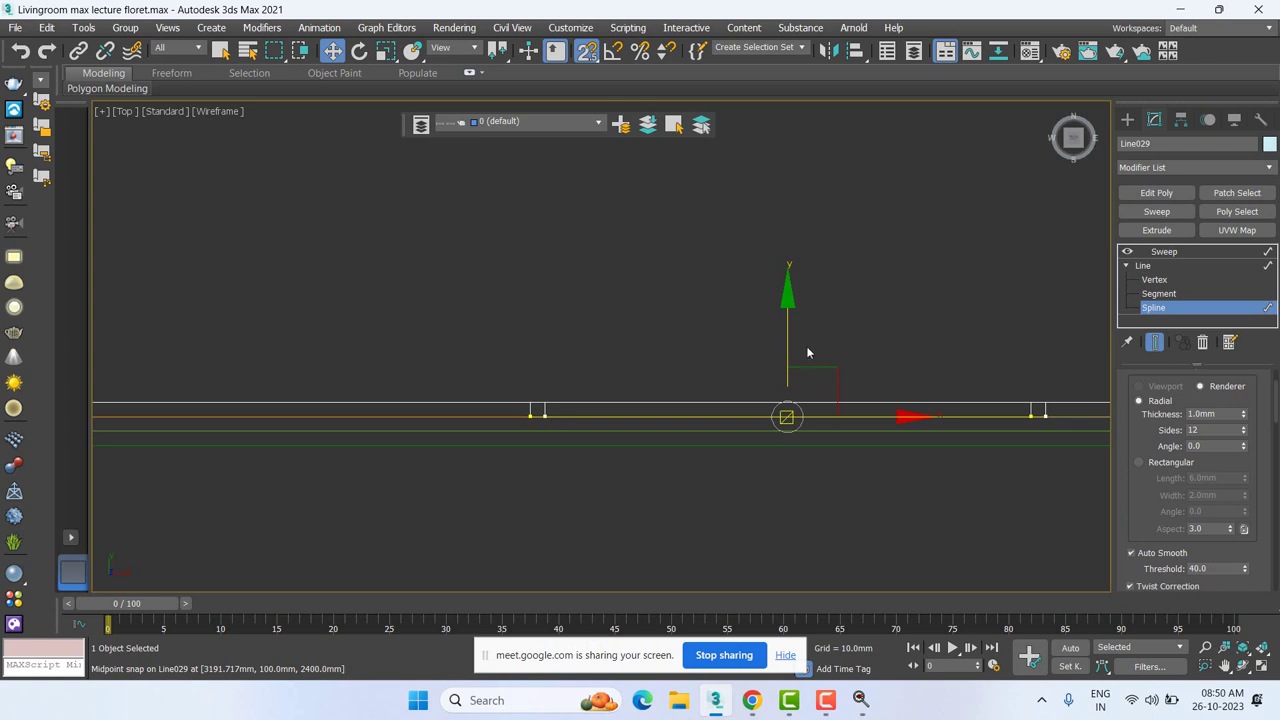
left_click_drag(788, 330, 545, 285)
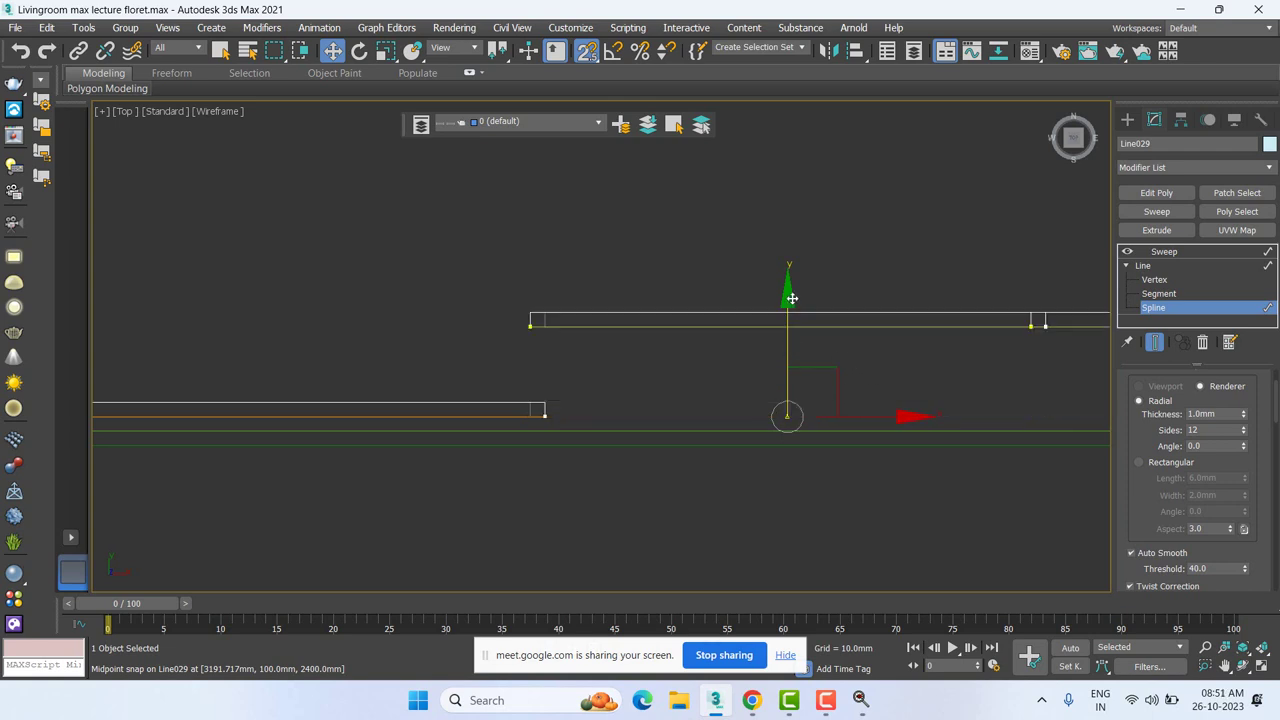
left_click_drag(545, 369, 545, 392)
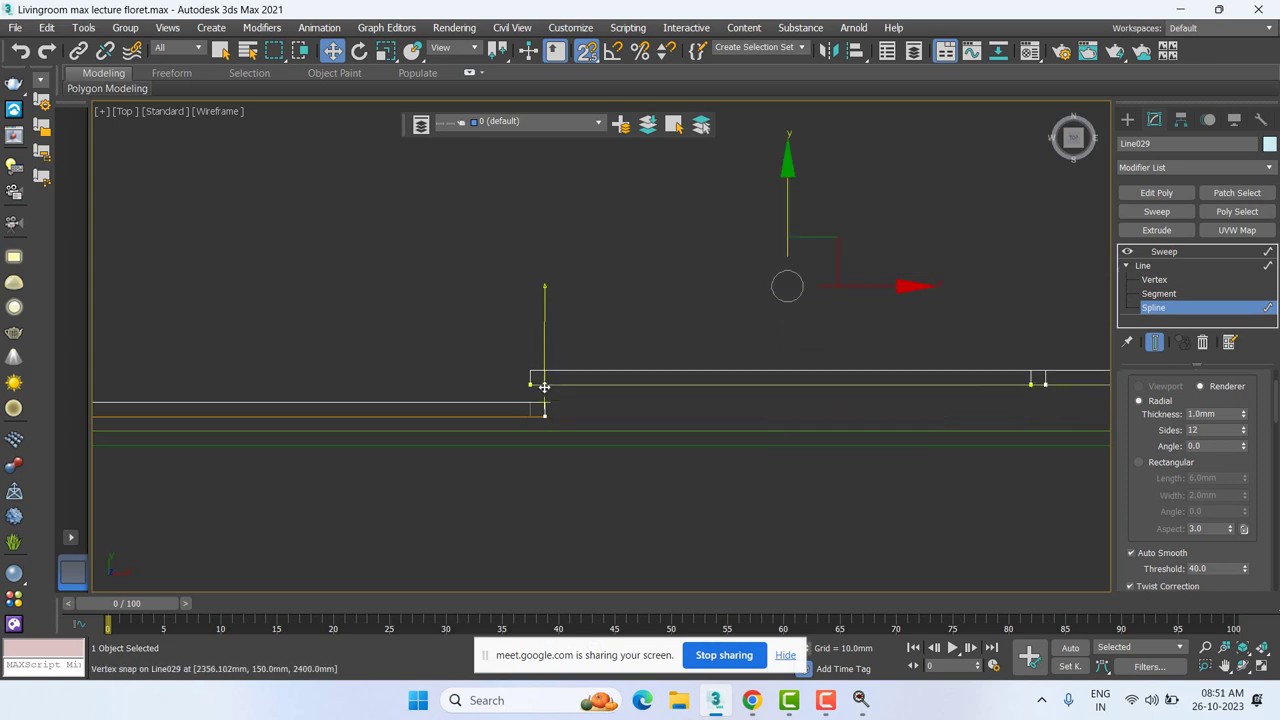
middle_click_drag(649, 390, 539, 386)
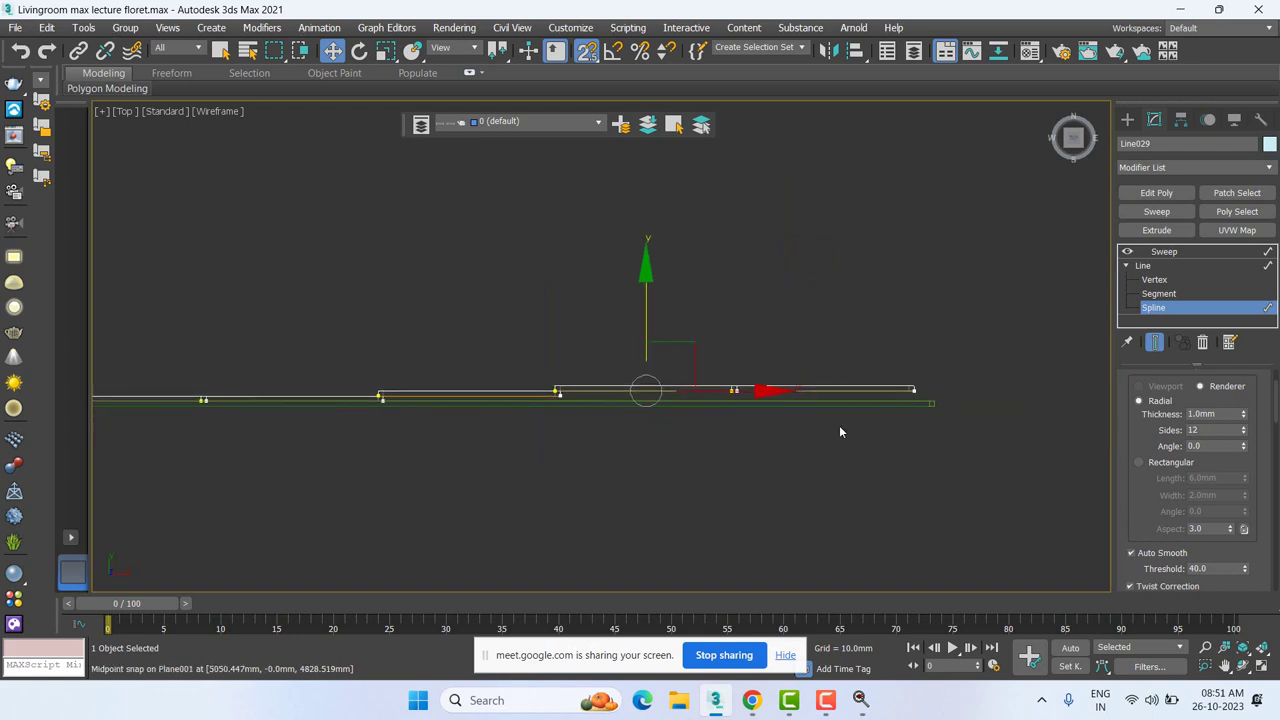
Step: Move the next spline segment up to align in depth, then view from the Front
left_click(559, 381)
scroll(563, 371, "up", 2)
scroll(643, 371, "up", 3)
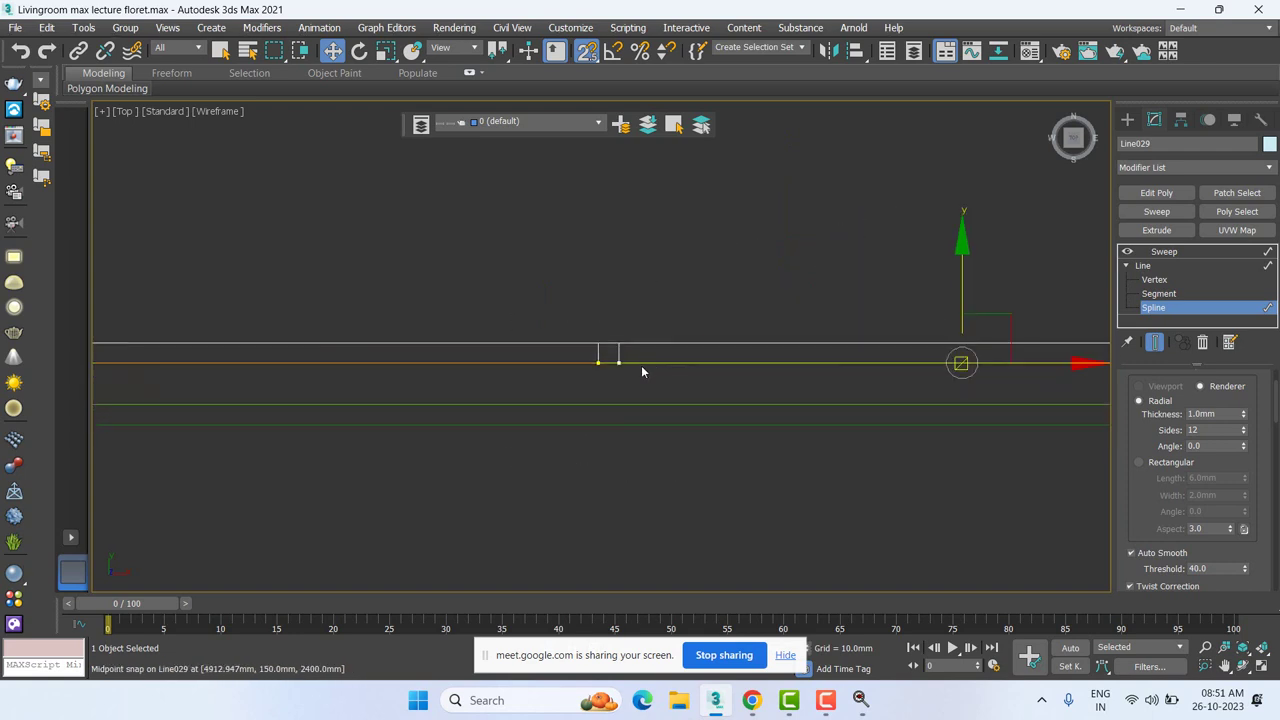
right_click(623, 366)
left_click(632, 372)
mouse_move(622, 358)
left_mouse_down()
mouse_move(622, 326)
mouse_move(620, 337)
left_mouse_up()
scroll(640, 354, "down", 3)
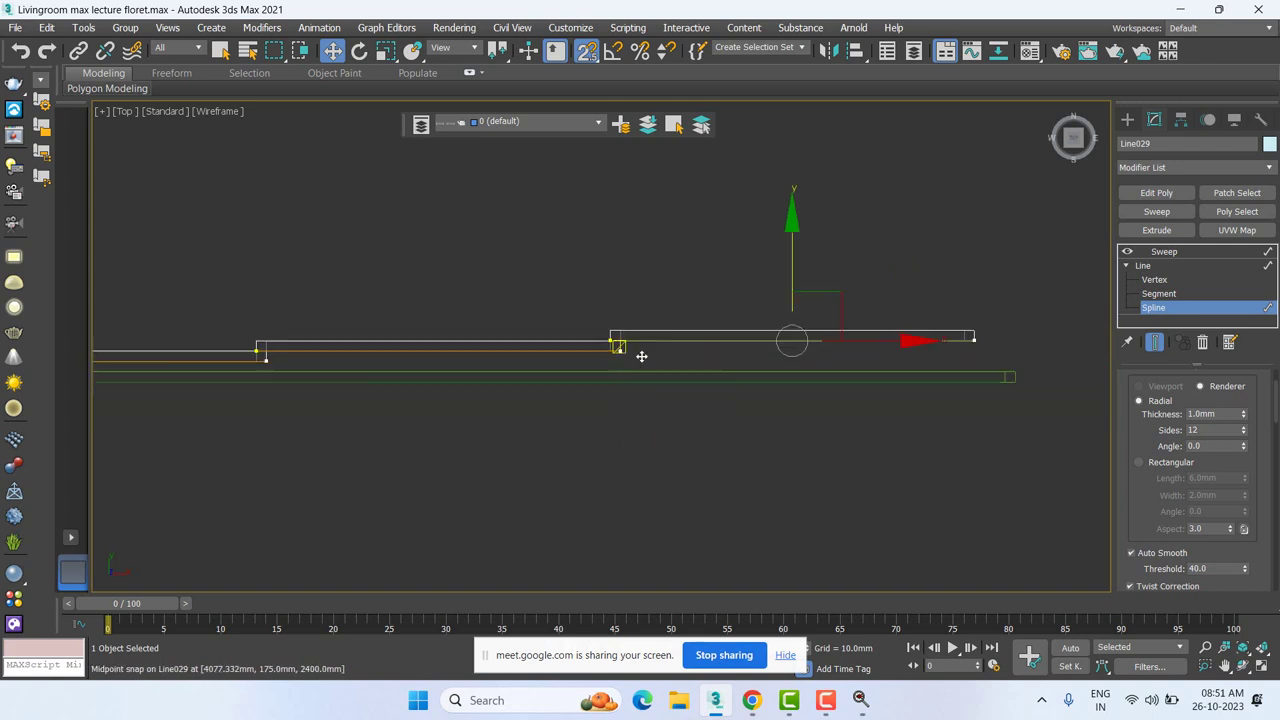
scroll(661, 360, "down", 3)
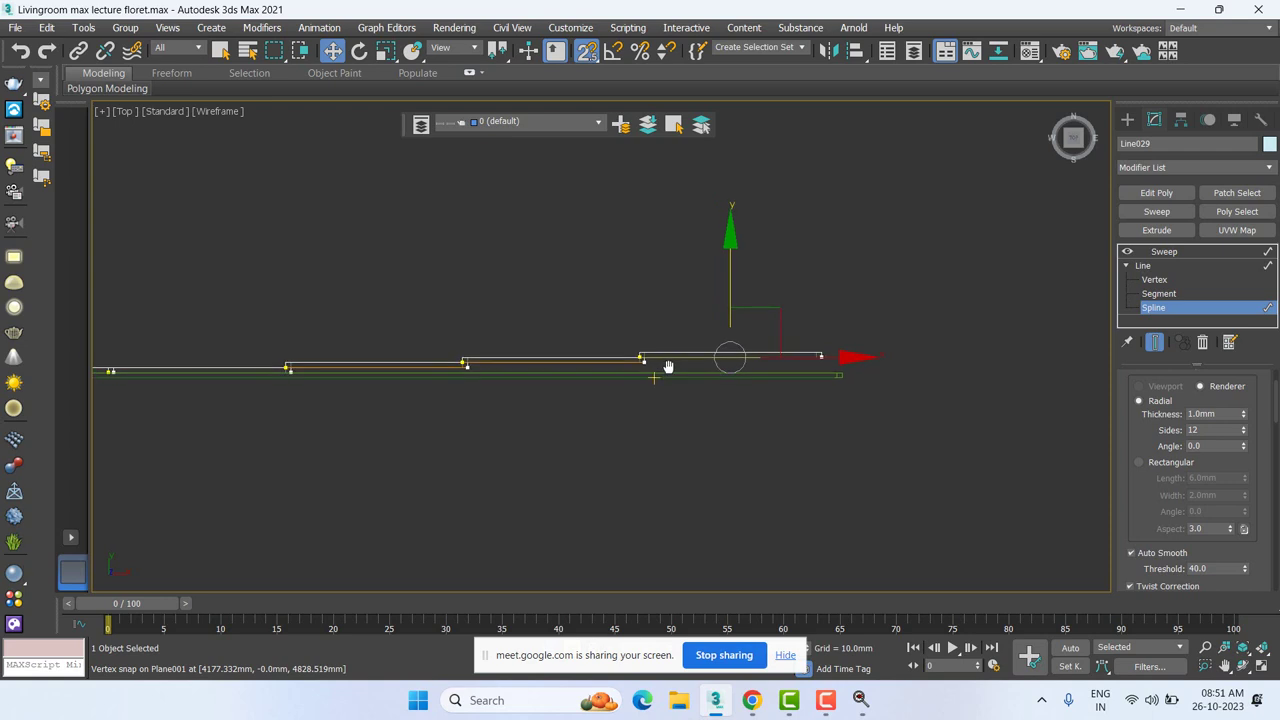
key("f")
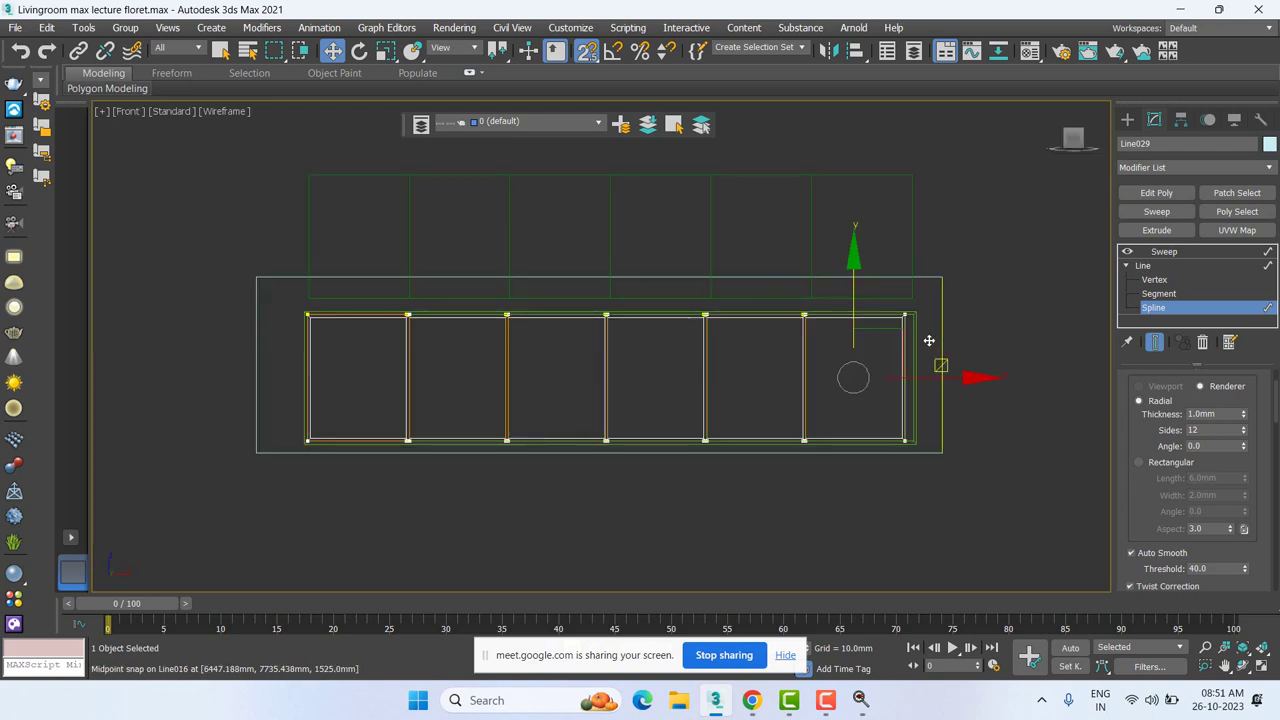
Step: At Vertex level with Midpoint snap on, pull the bottom-right vertex left onto the plane's corner
left_click(1193, 281)
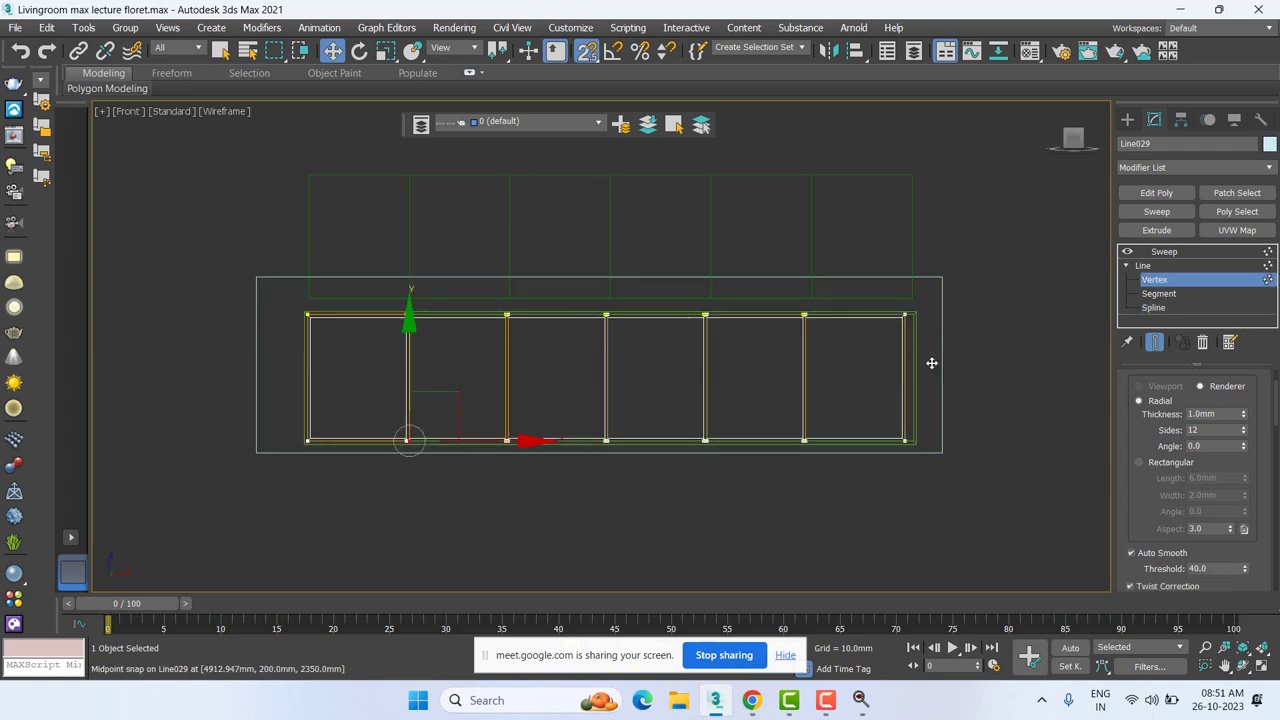
scroll(928, 360, "up", 5)
middle_click_drag(679, 313, 660, 304)
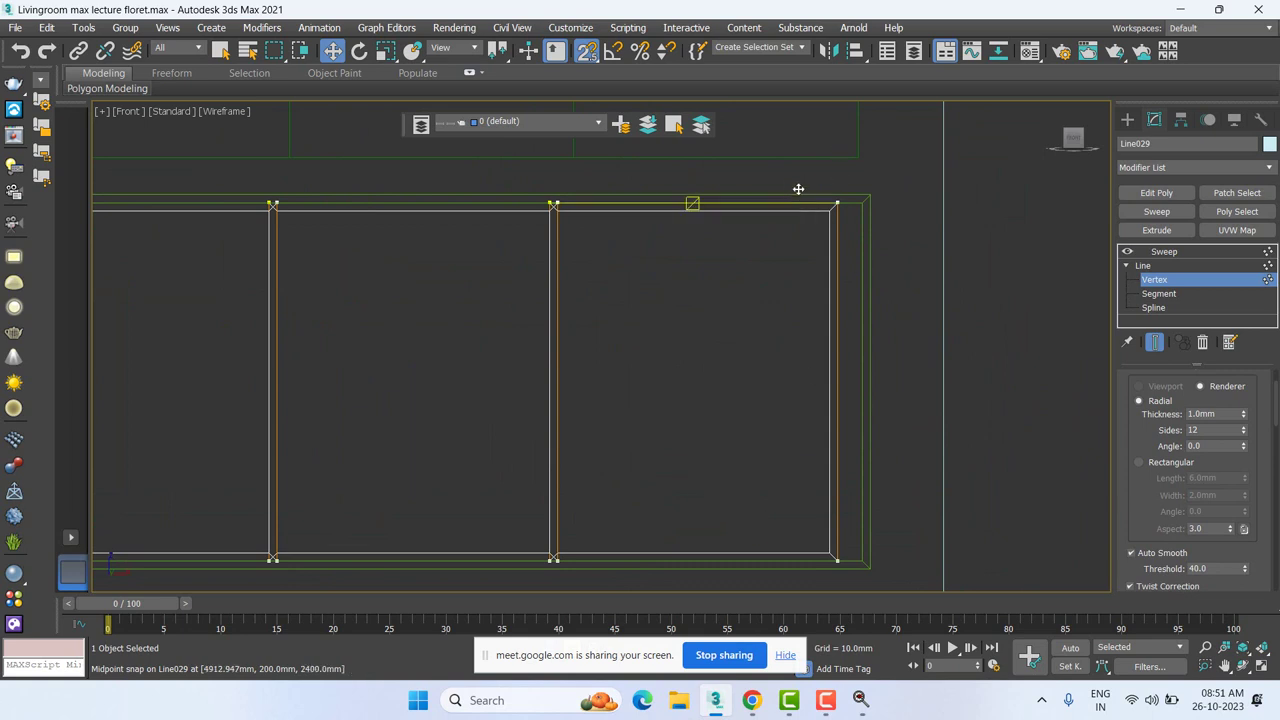
middle_click(797, 243)
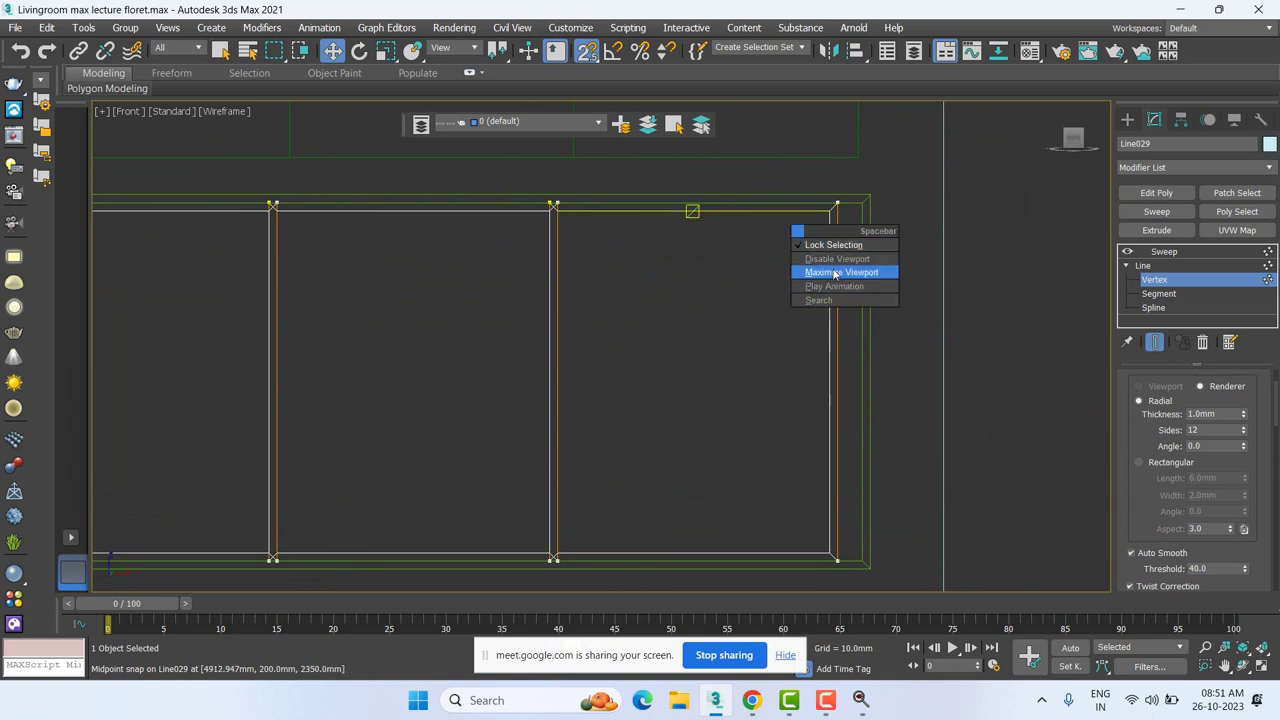
scroll(832, 246, "down", 3)
middle_click_drag(760, 389, 729, 518)
left_click_drag(729, 524, 843, 164)
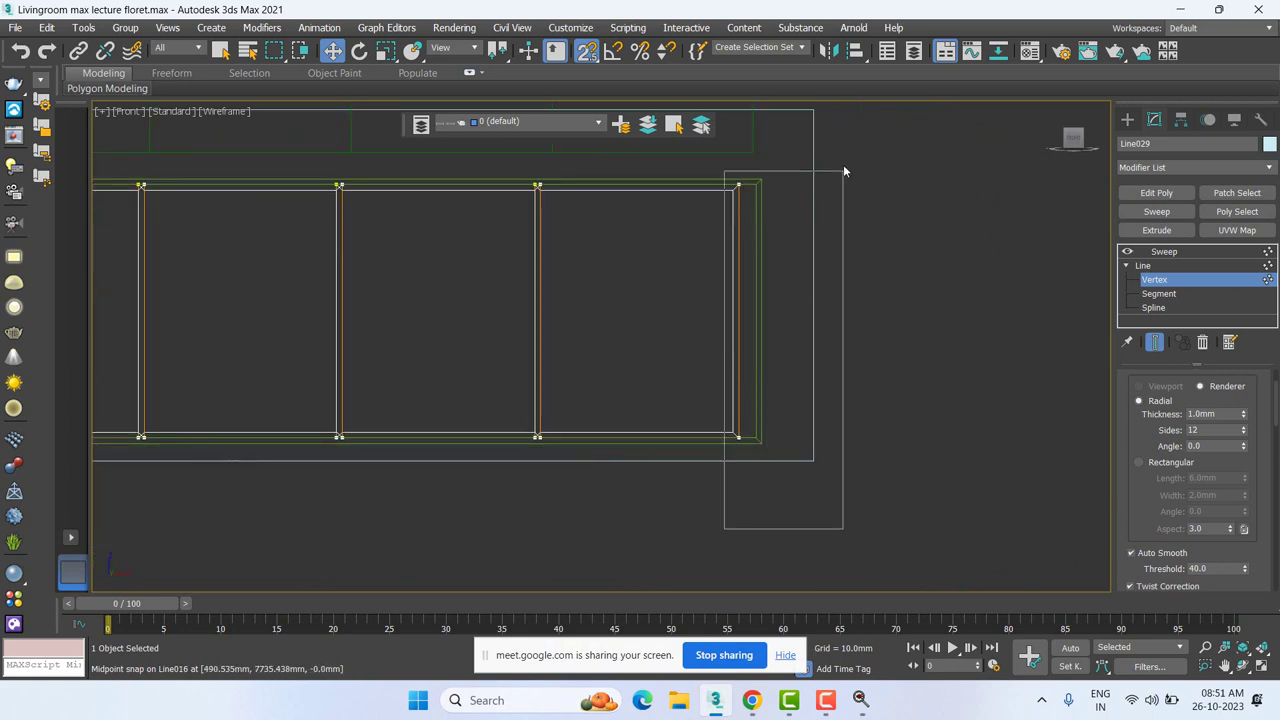
right_click(879, 205, "shift")
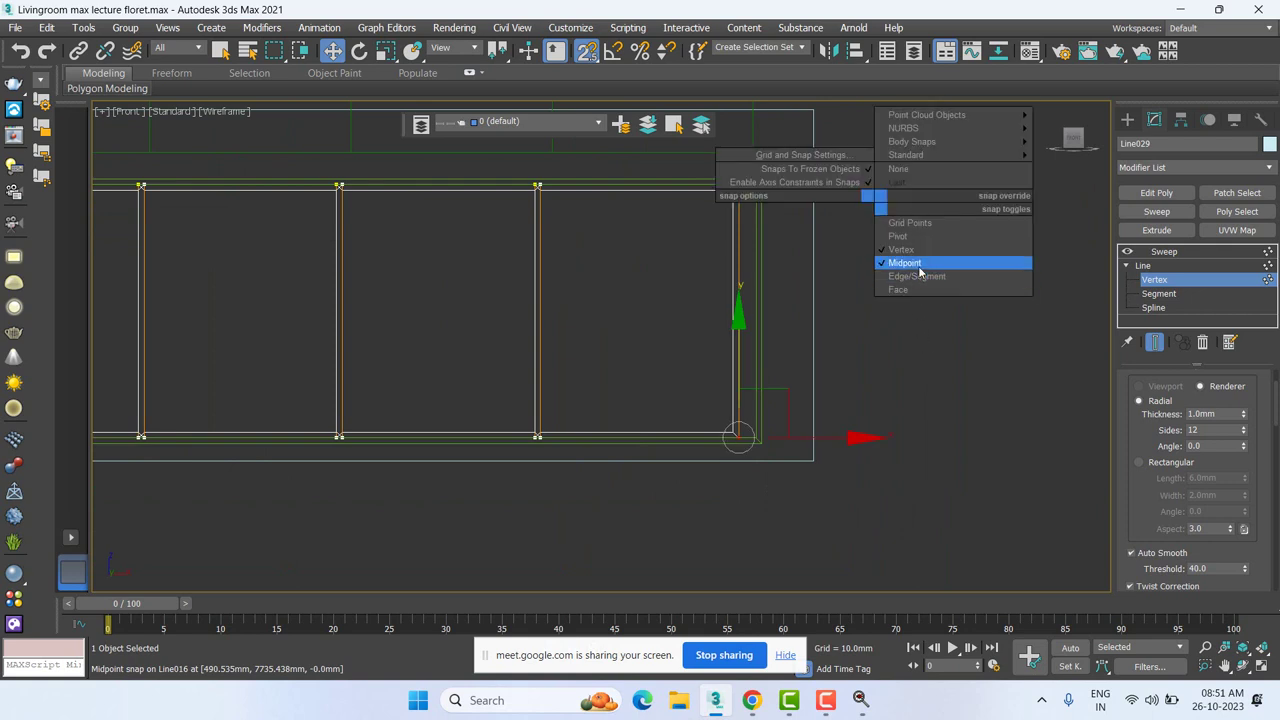
left_click(915, 263)
left_click_drag(761, 434, 754, 432)
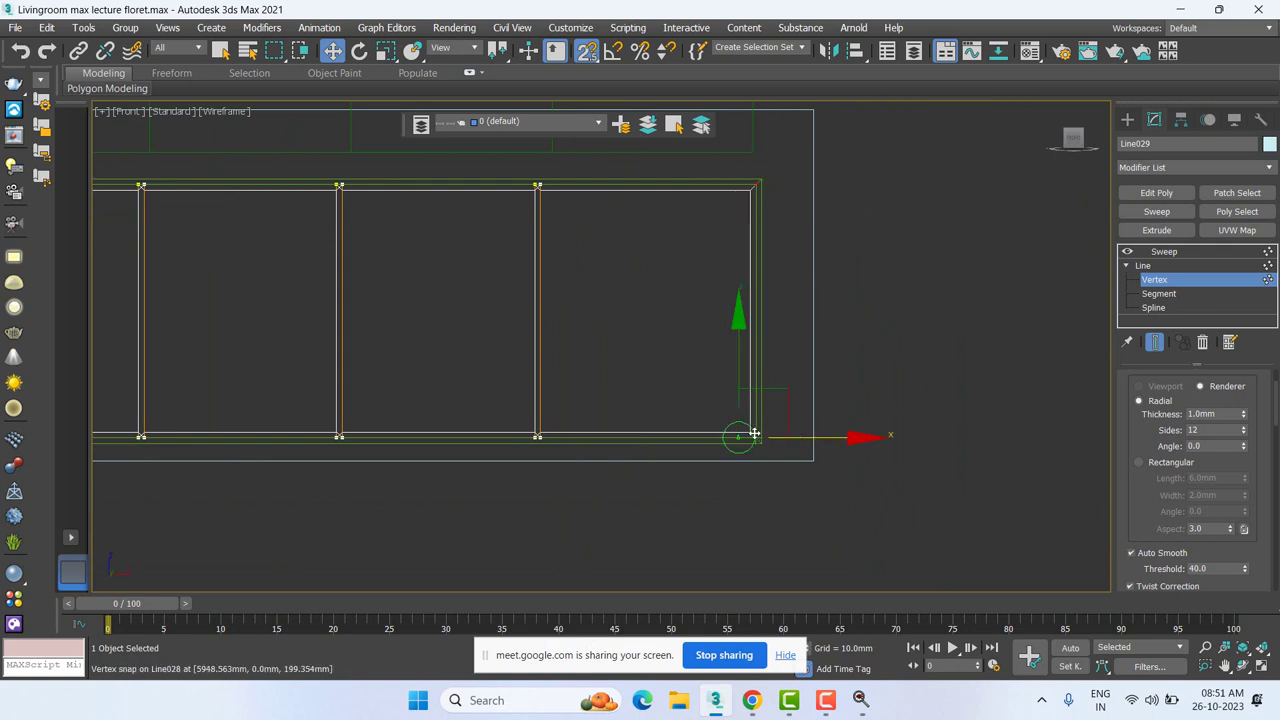
Step: Select a bottom frame vertex, then the vertices of the second vertical bar
scroll(723, 262, "up", 2)
scroll(718, 230, "up", 3)
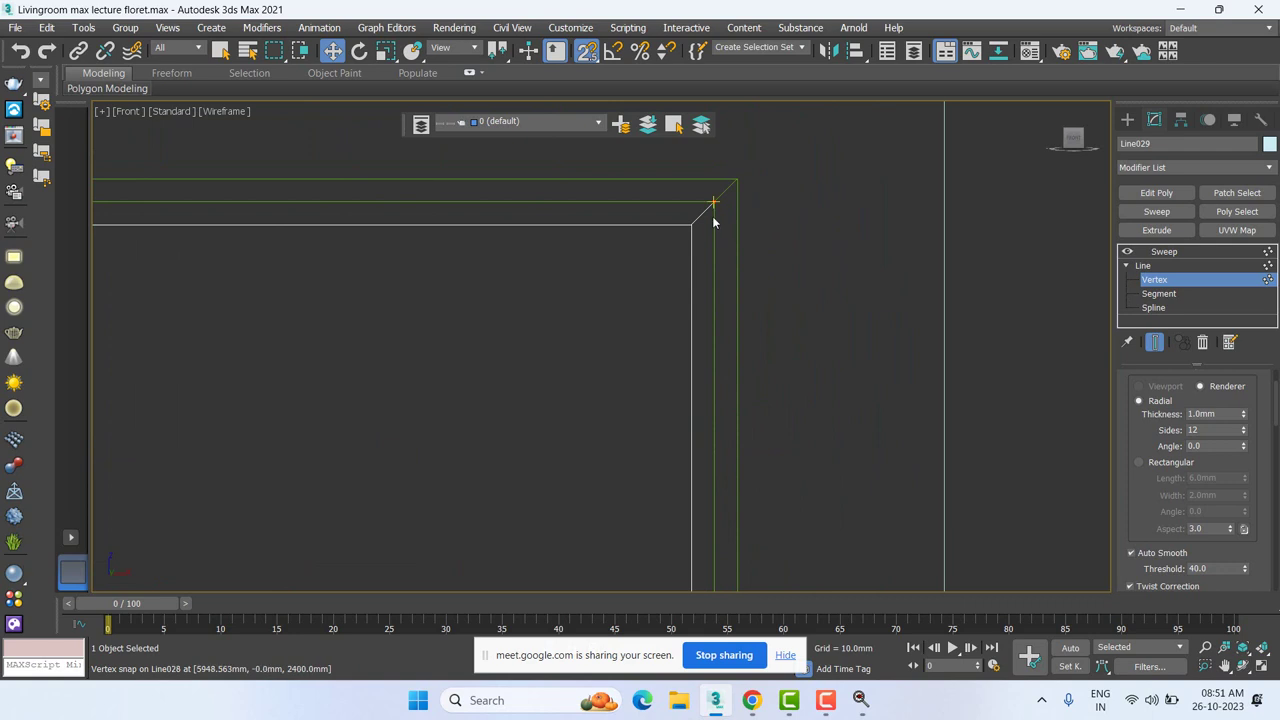
scroll(713, 222, "down", 3)
scroll(789, 306, "down", 2)
scroll(606, 294, "down", 2)
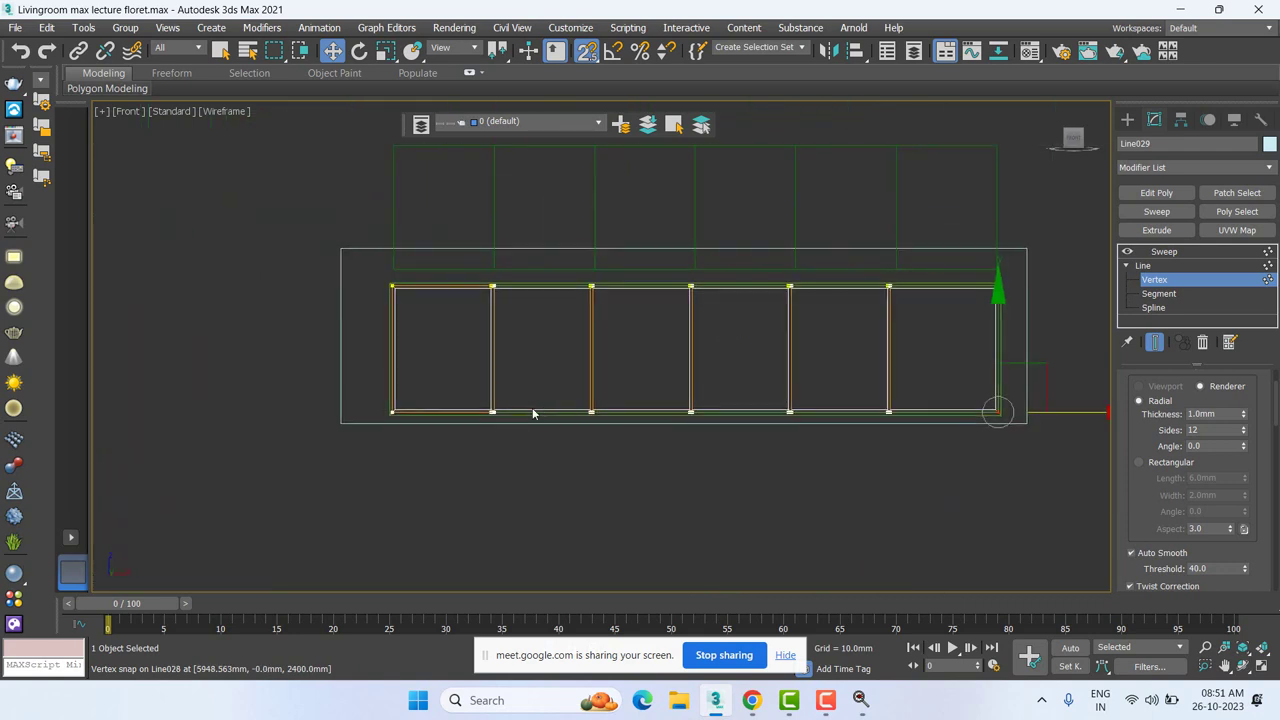
left_click_drag(558, 248, 530, 210)
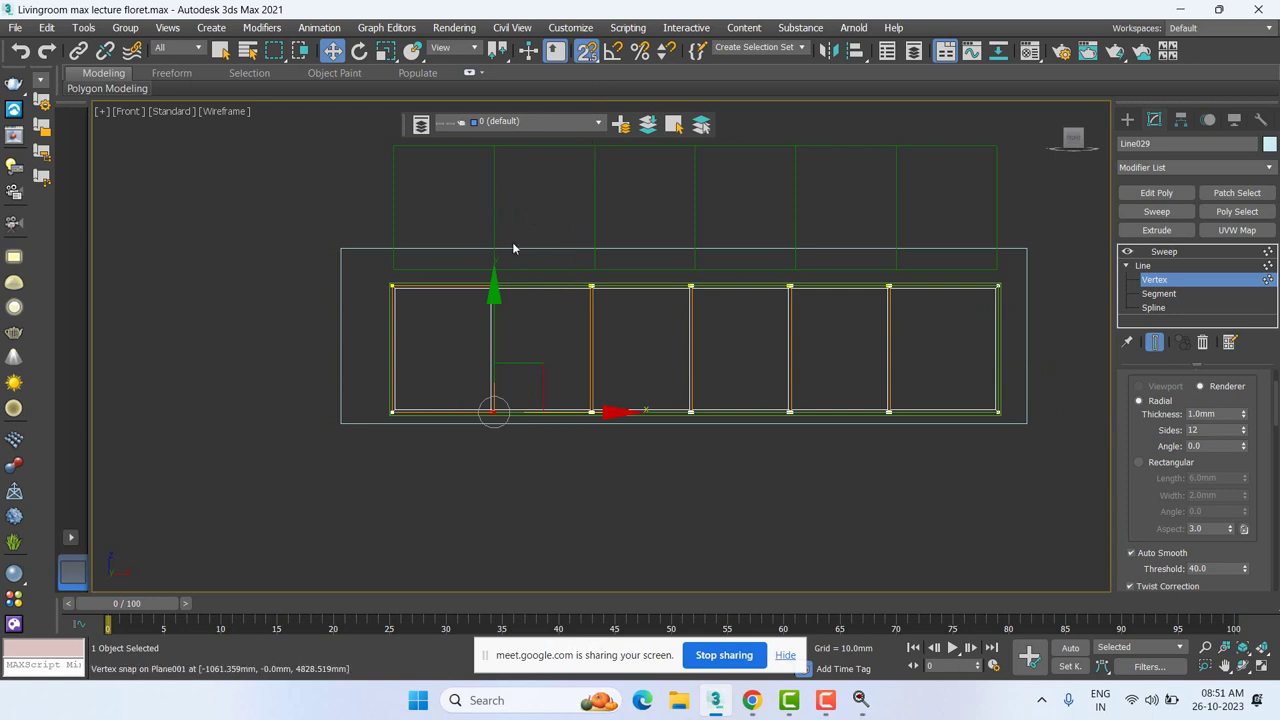
left_click_drag(513, 248, 493, 287)
scroll(537, 299, "up", 3)
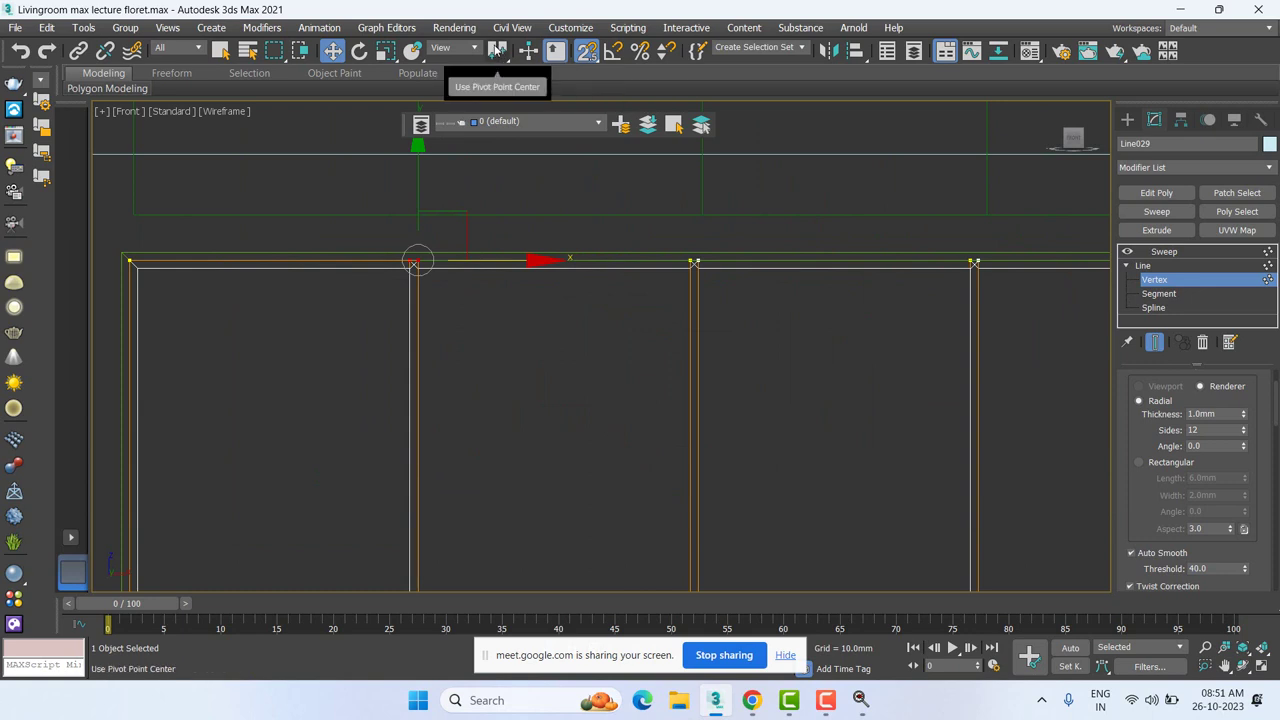
Step: Using the selection centre pivot, snap each vertical bar's vertices left or right onto Plane001's divisions
left_click_drag(505, 54, 498, 101)
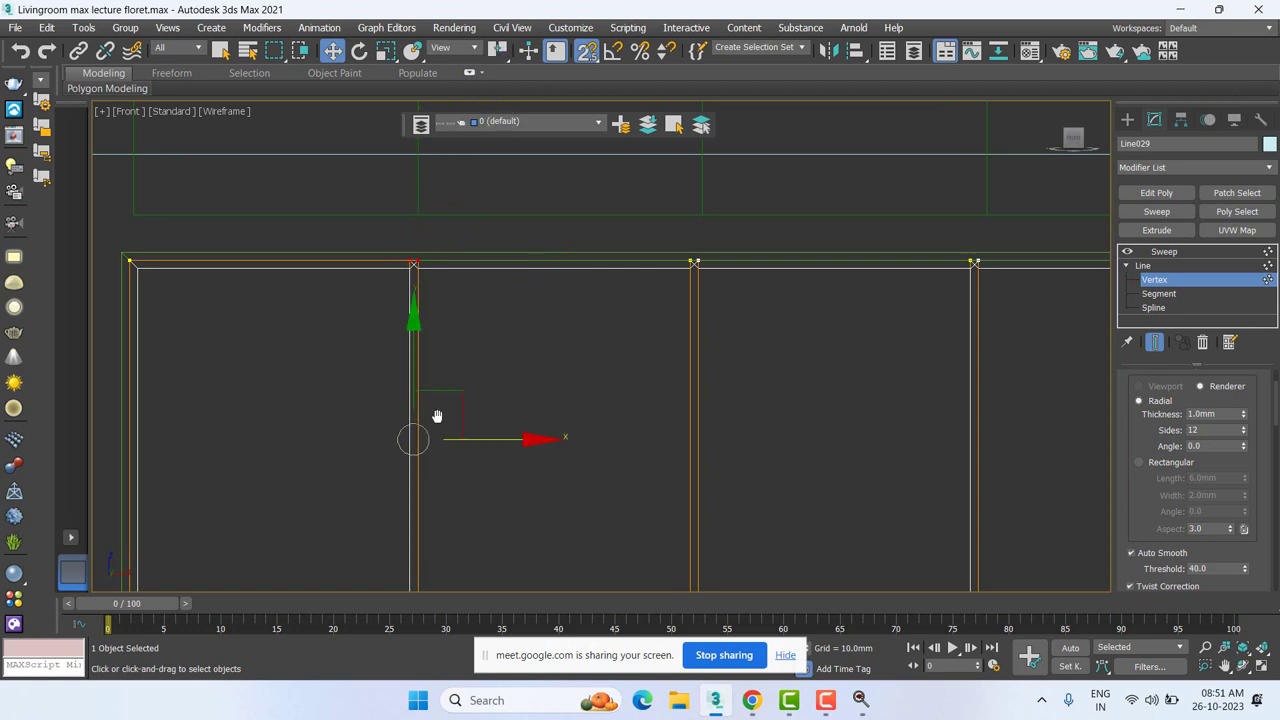
middle_click_drag(437, 417, 448, 393)
left_click_drag(469, 266, 435, 191)
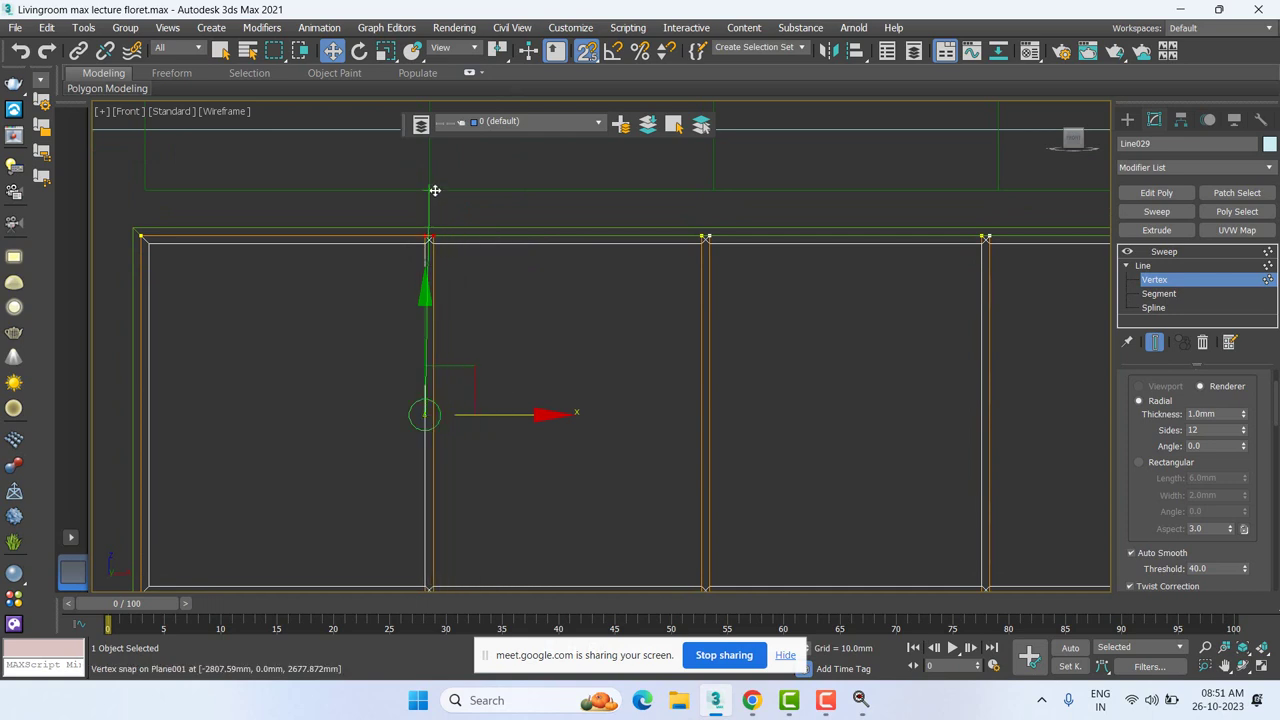
scroll(460, 237, "down", 3)
scroll(484, 337, "down", 3)
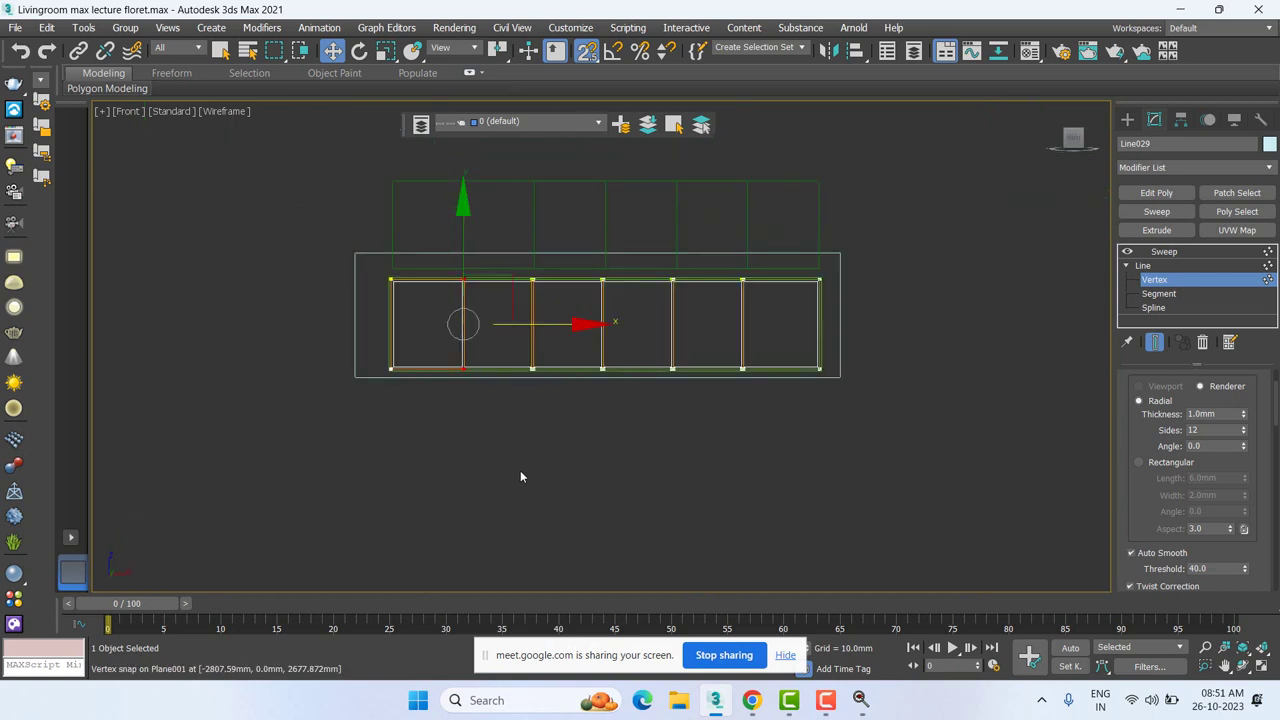
left_click_drag(560, 199, 536, 322)
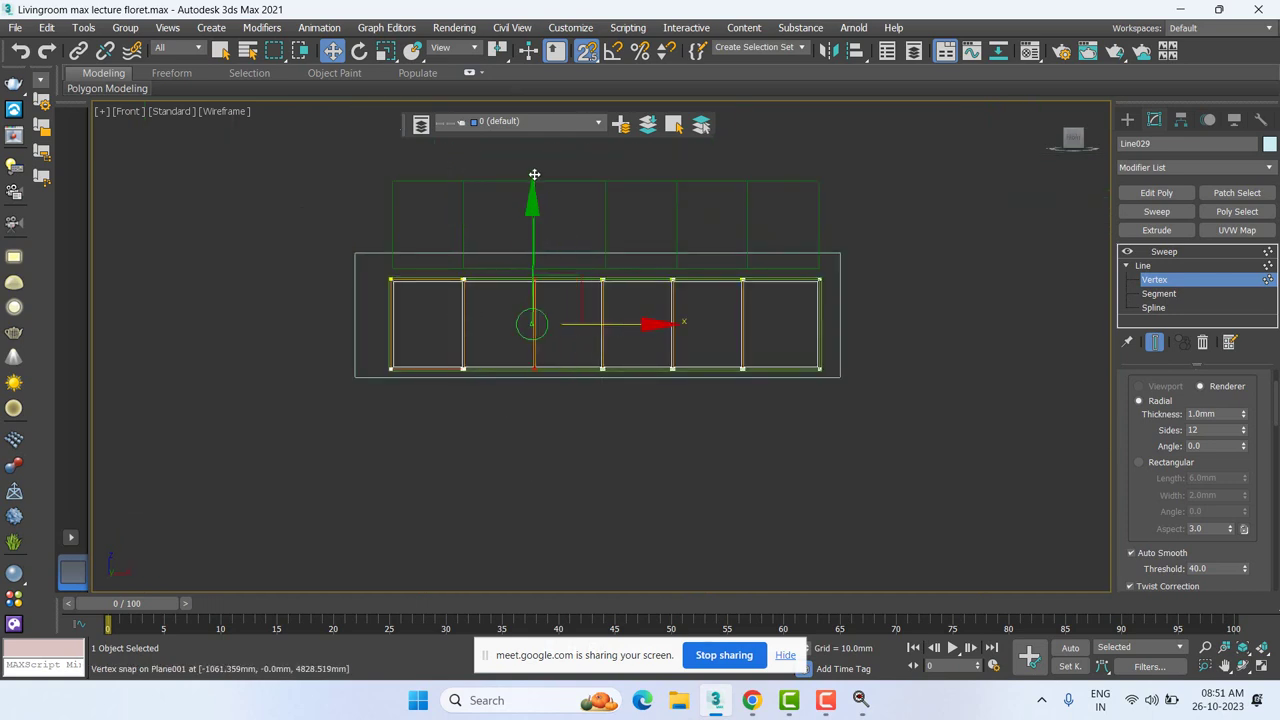
left_click_drag(632, 249, 632, 198)
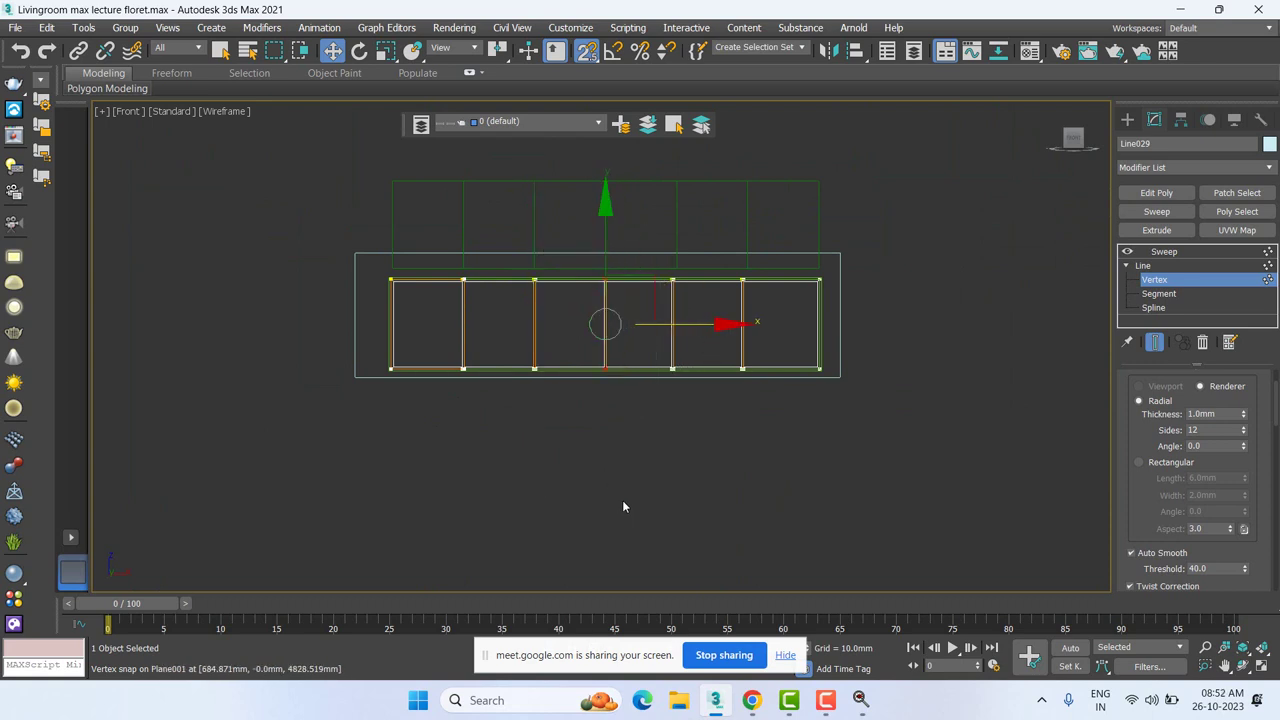
left_click_drag(692, 476, 654, 272)
mouse_move(777, 325)
left_mouse_down()
mouse_move(850, 350)
mouse_move(871, 324)
left_mouse_up()
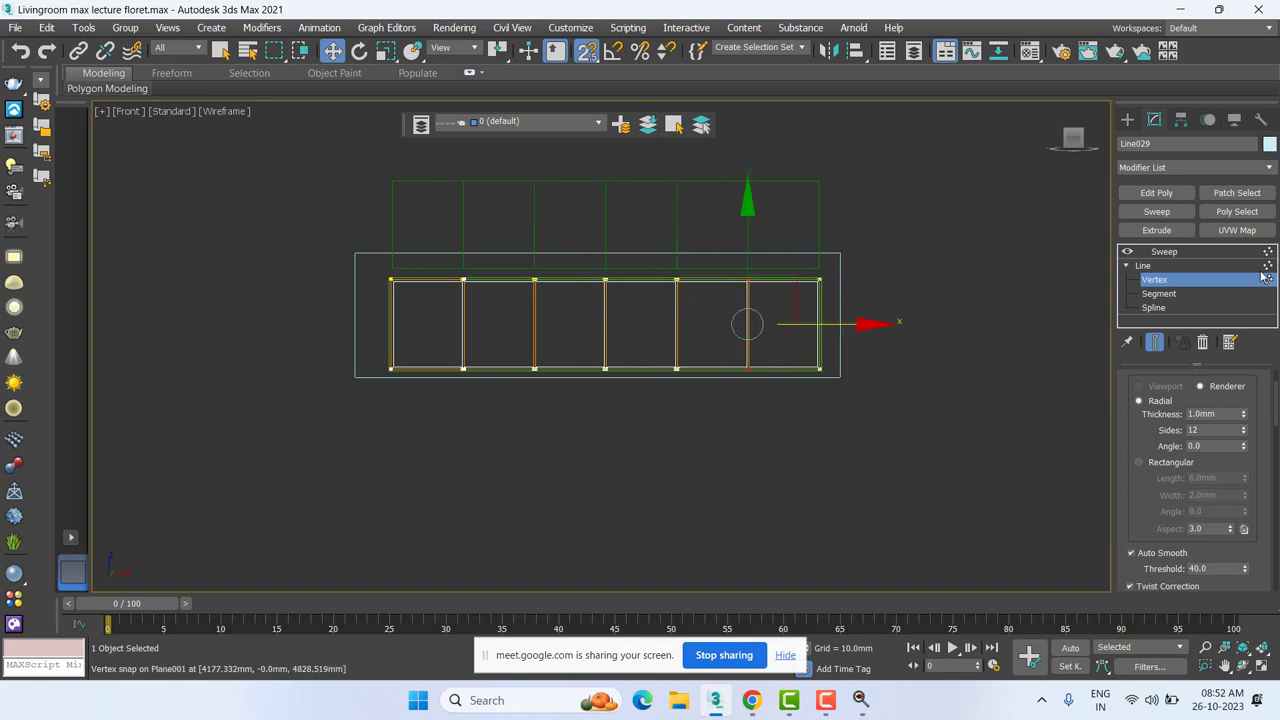
Step: Return to the Sweep level, select Plane001 and hide it
left_click(1188, 256)
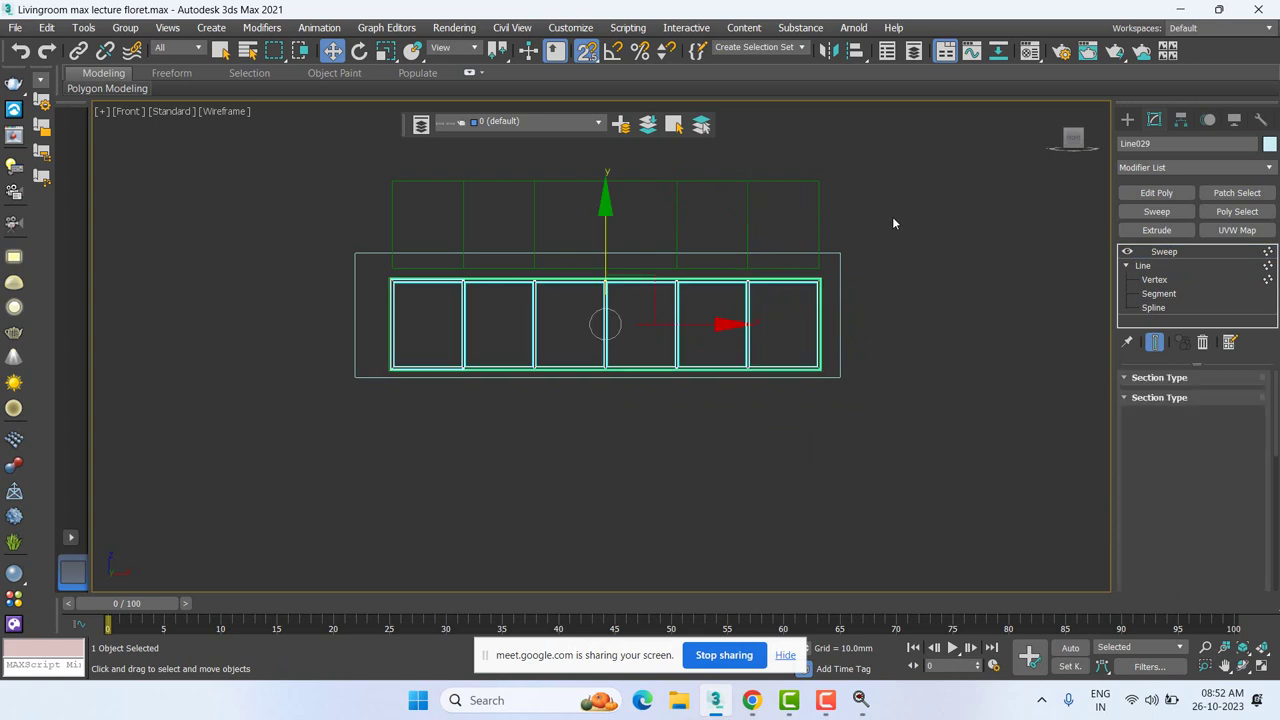
left_click(522, 200)
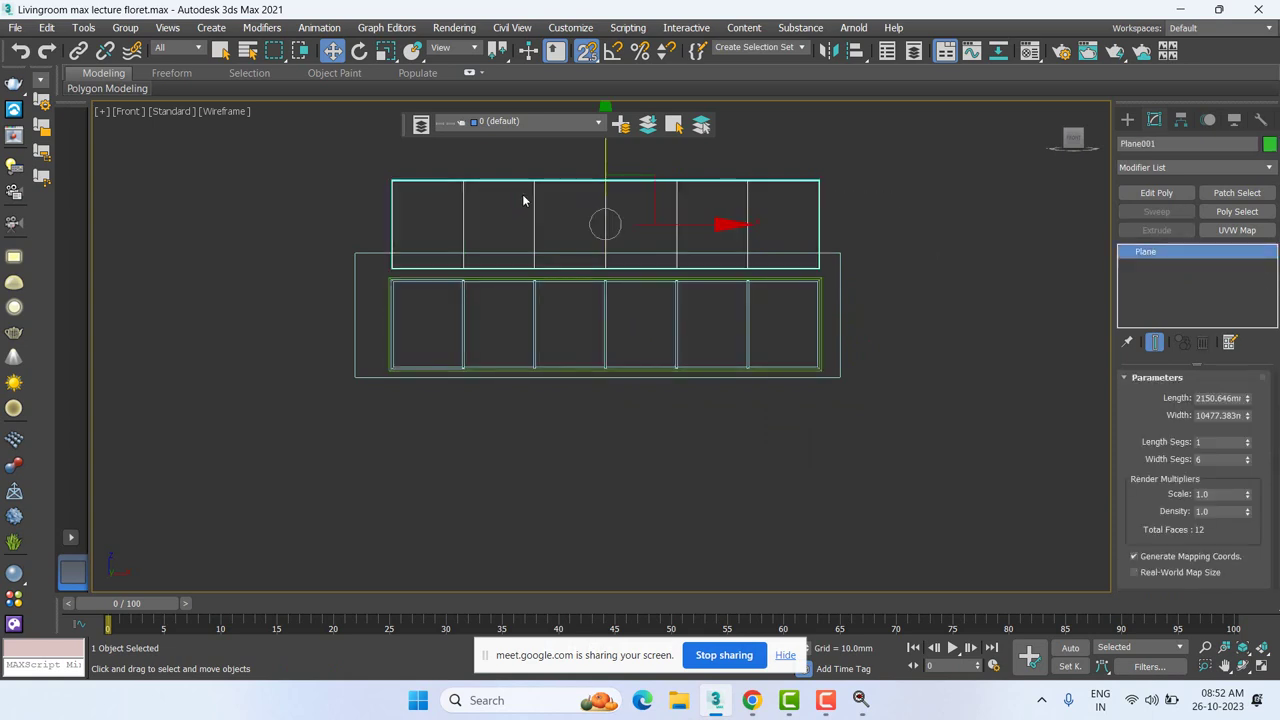
key("Delete")
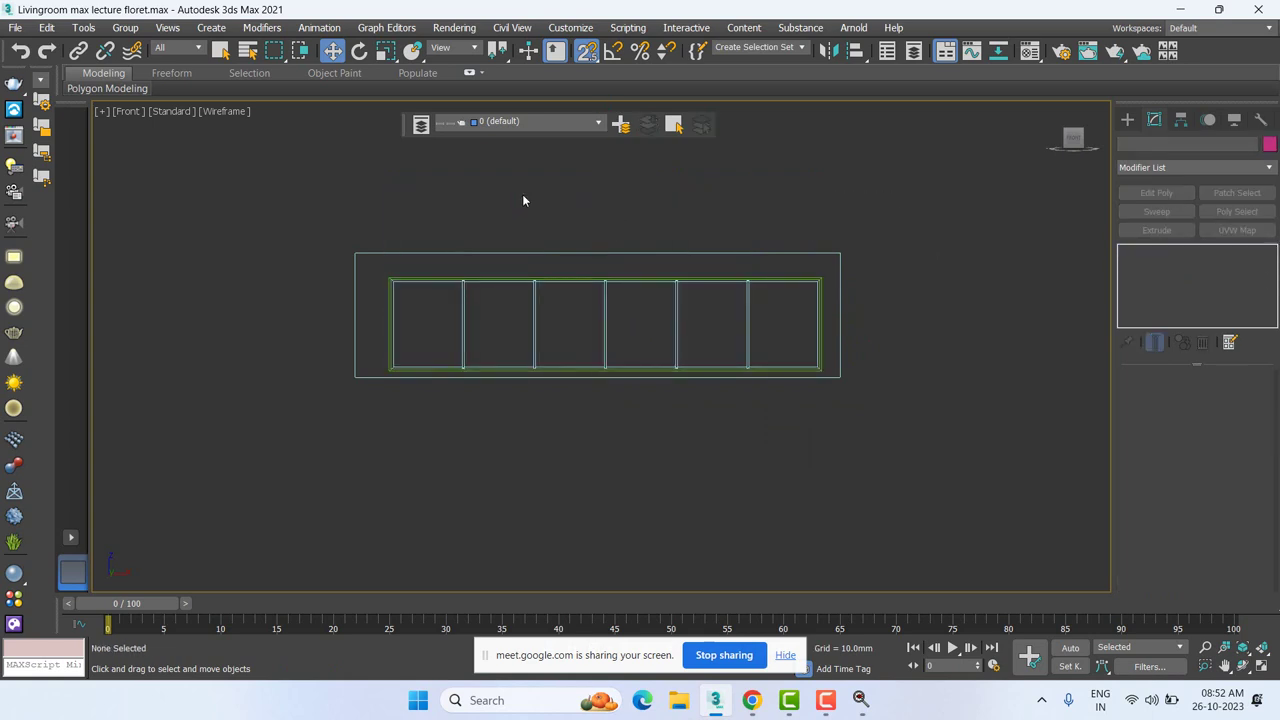
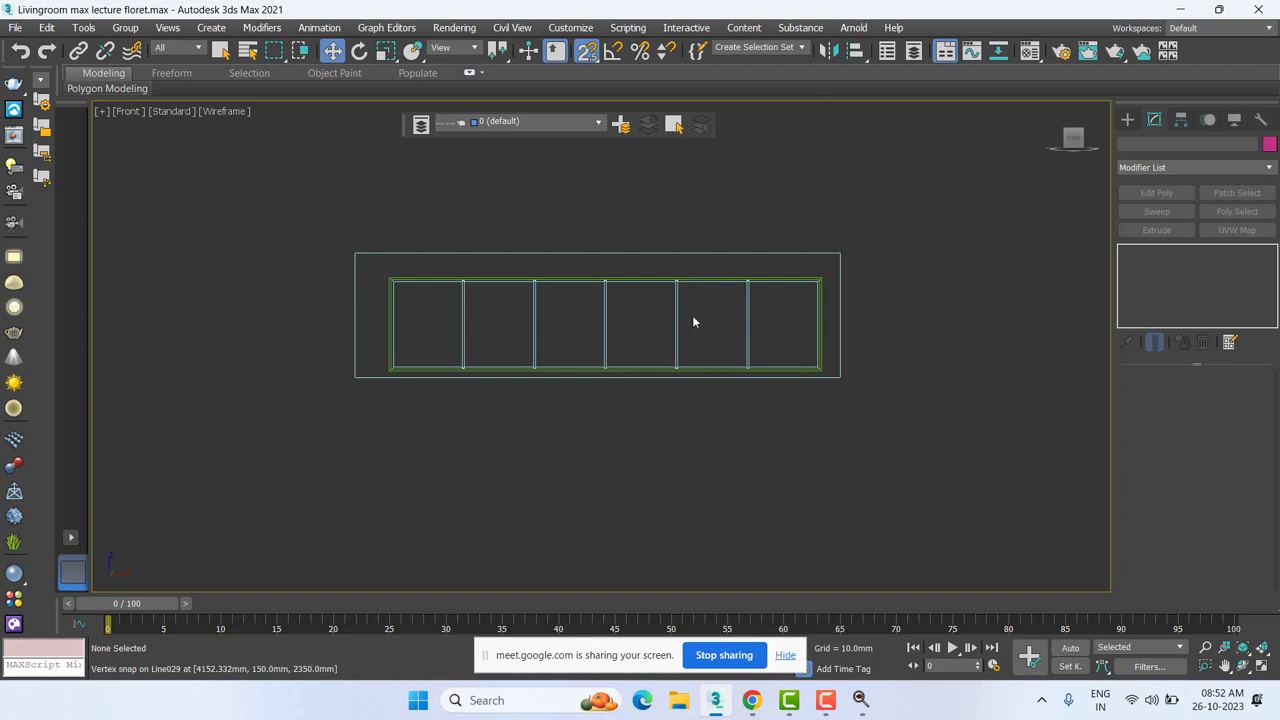
Step: In Top view, select the stepped bar Line029 and Shift-drag a copy upward along Y
middle_click_drag(692, 315, 628, 320, "alt")
scroll(628, 320, "up", 2)
left_click(670, 332)
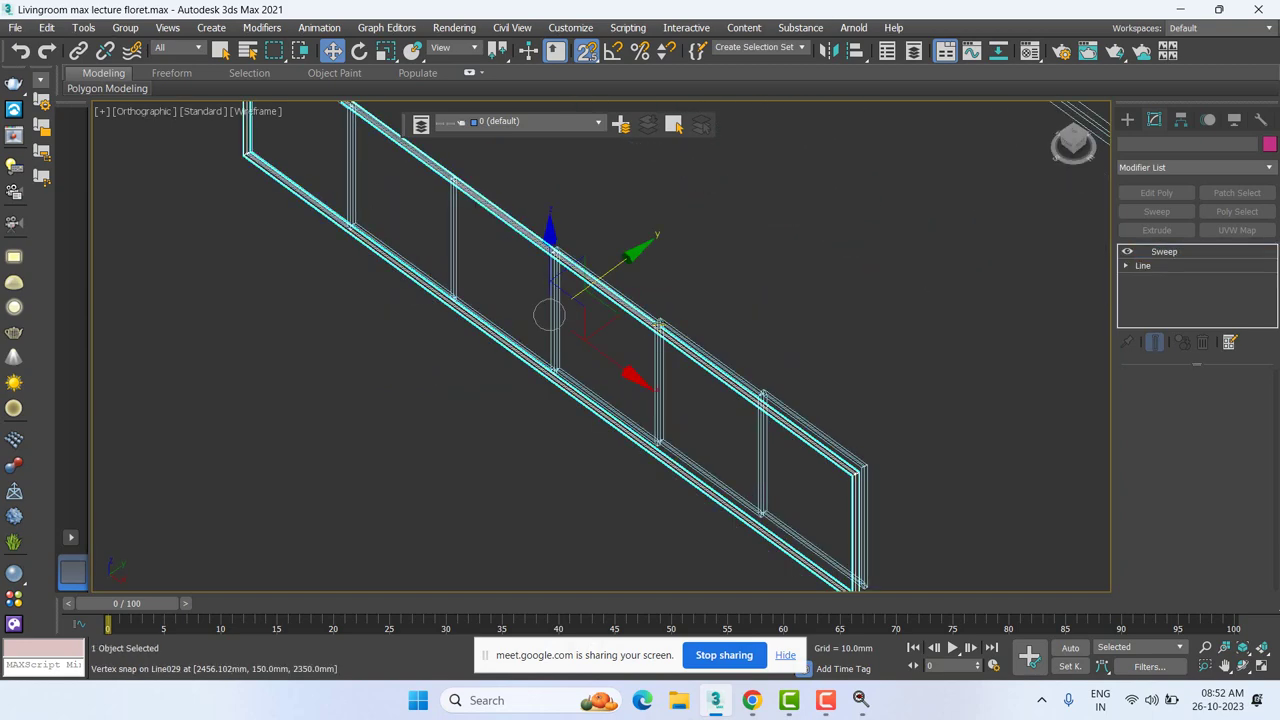
key("t")
middle_click_drag(1052, 352, 903, 377)
left_click(902, 401)
left_click(902, 401)
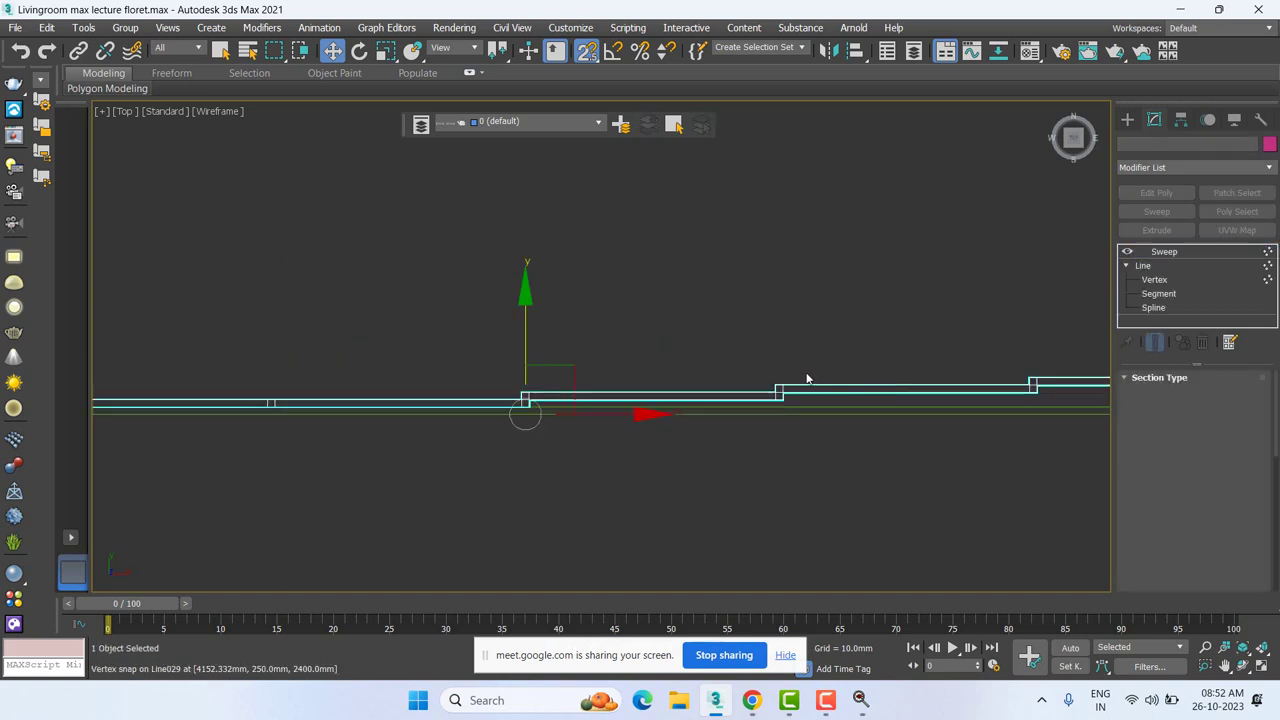
scroll(806, 377, "down", 3)
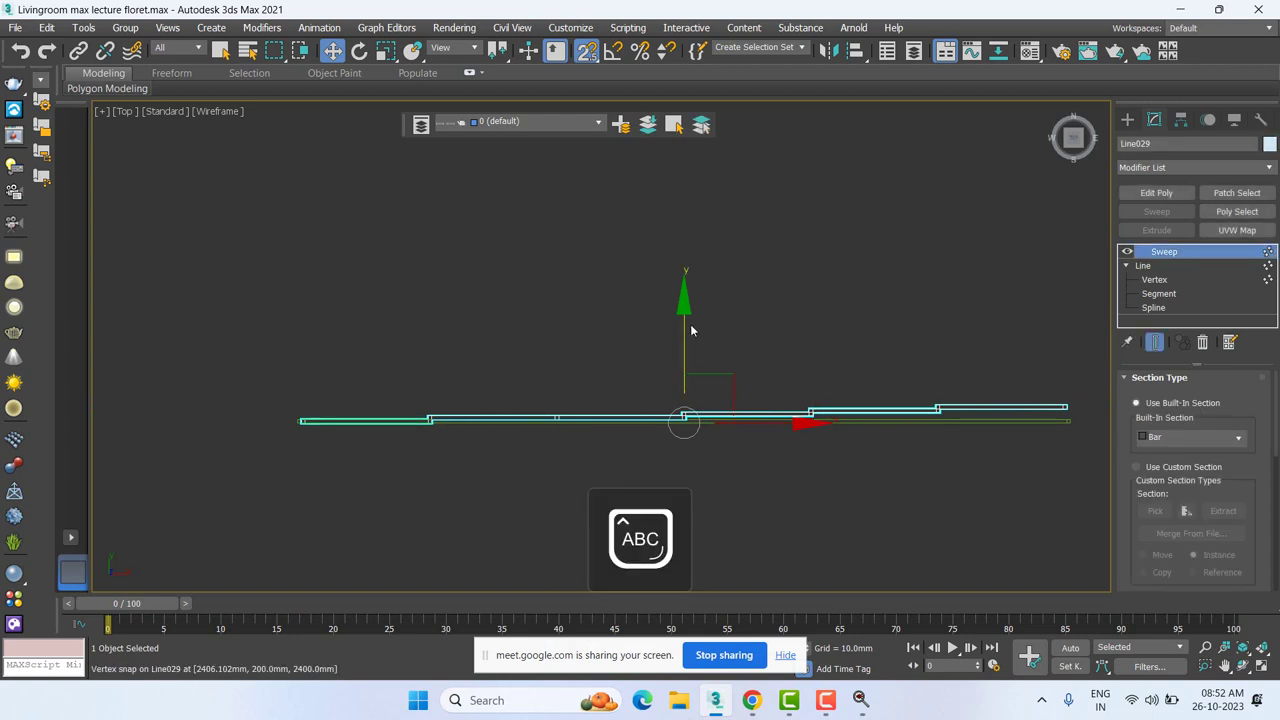
mouse_move(686, 318)
left_mouse_down("shift")
mouse_move(698, 264)
mouse_move(698, 278)
left_mouse_up("shift")
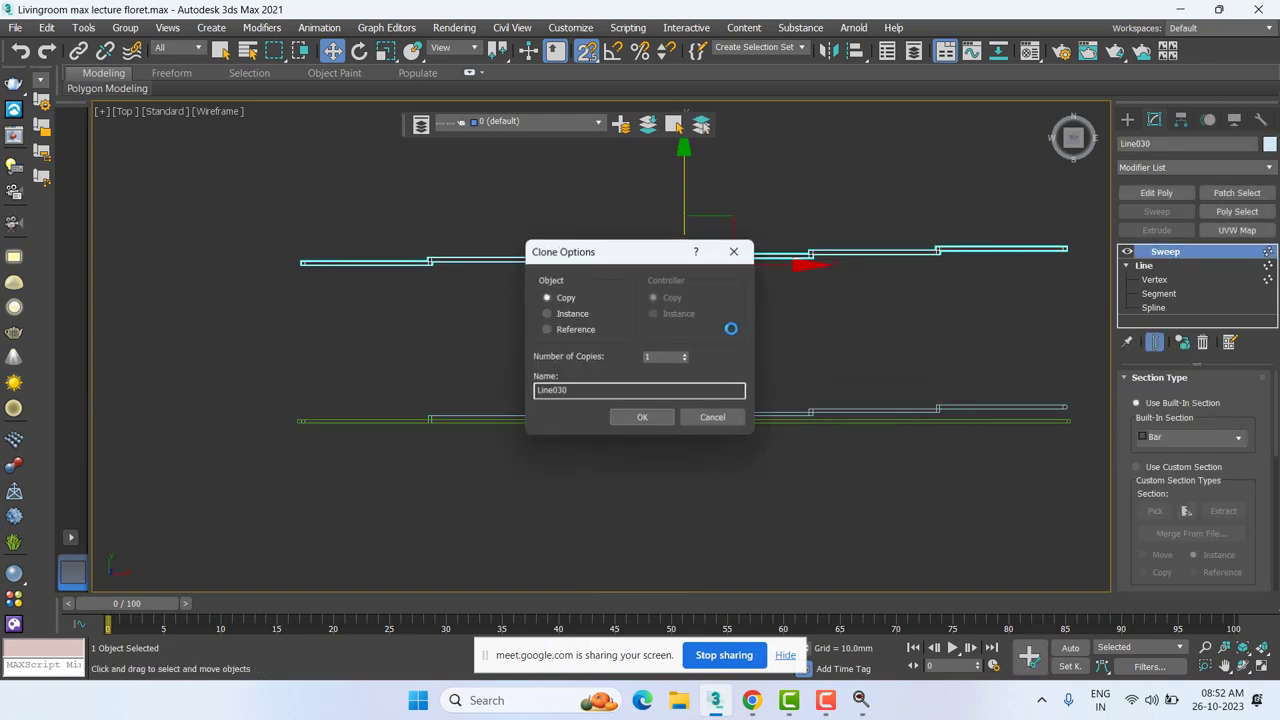
Step: Confirm the copy Line030 and remove its Sweep modifier, leaving a bare stepped line
left_click(631, 419)
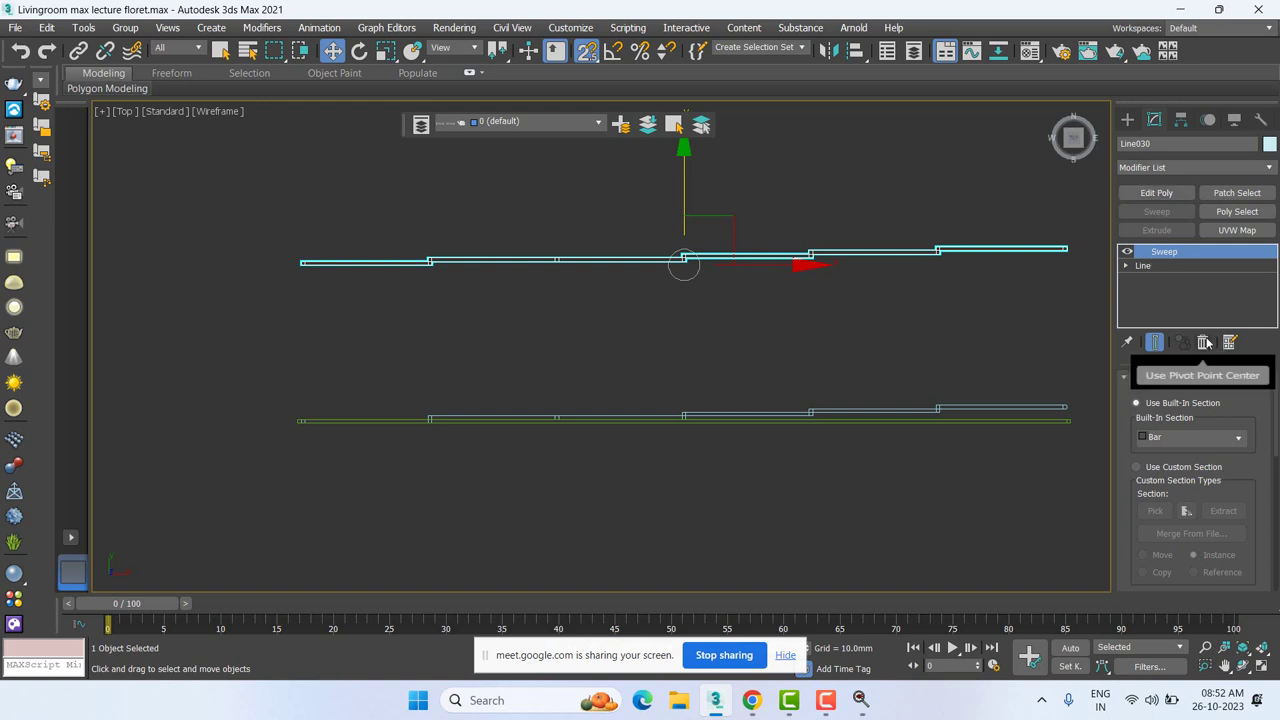
right_click(1181, 256)
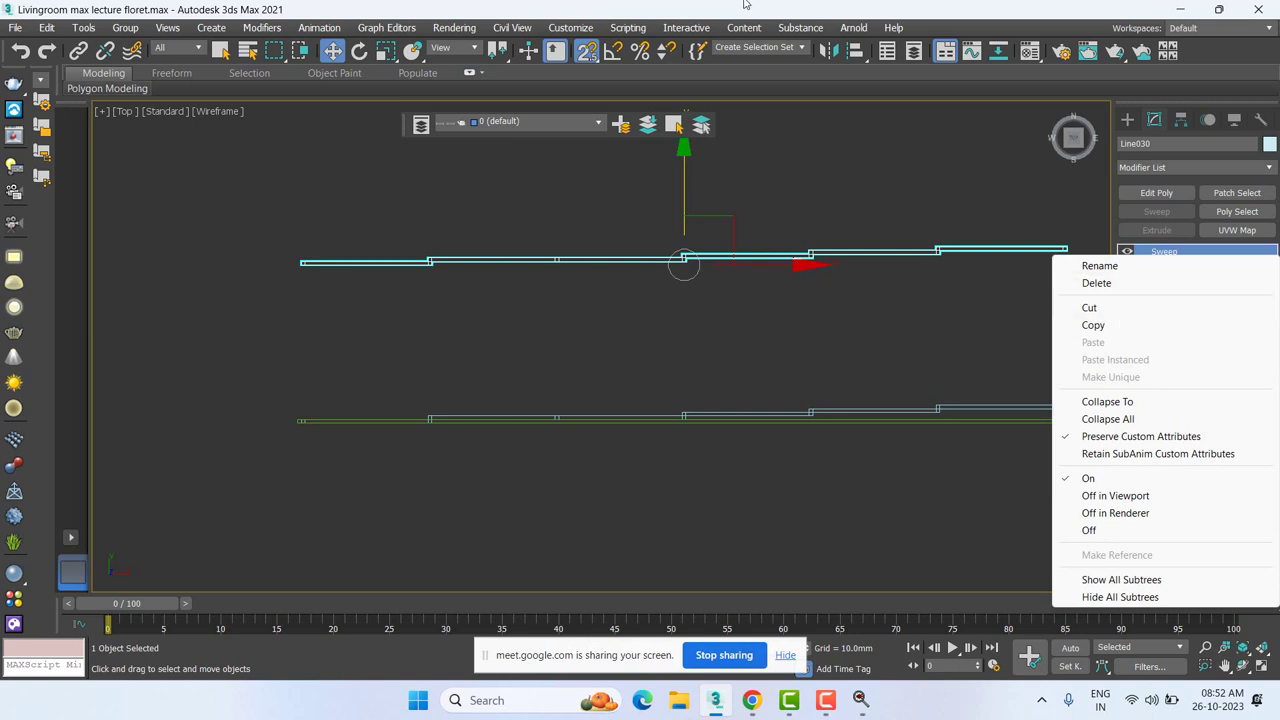
left_click(977, 193)
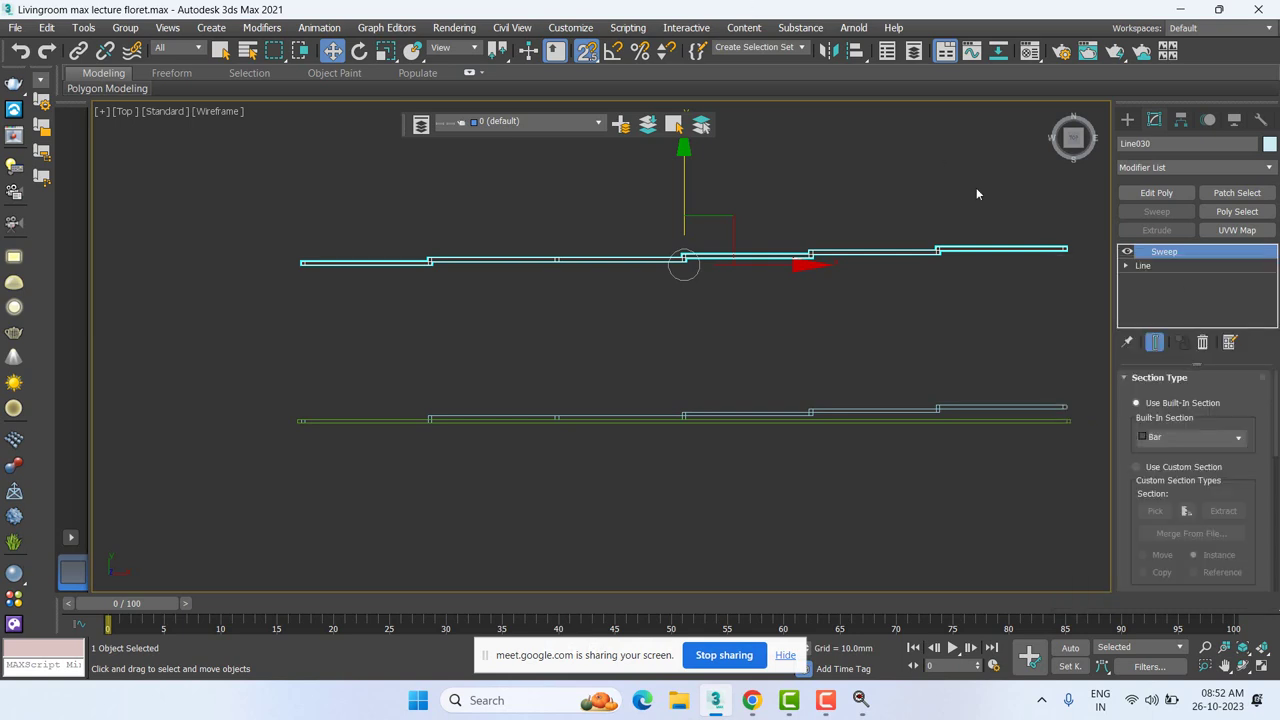
left_click(1202, 342)
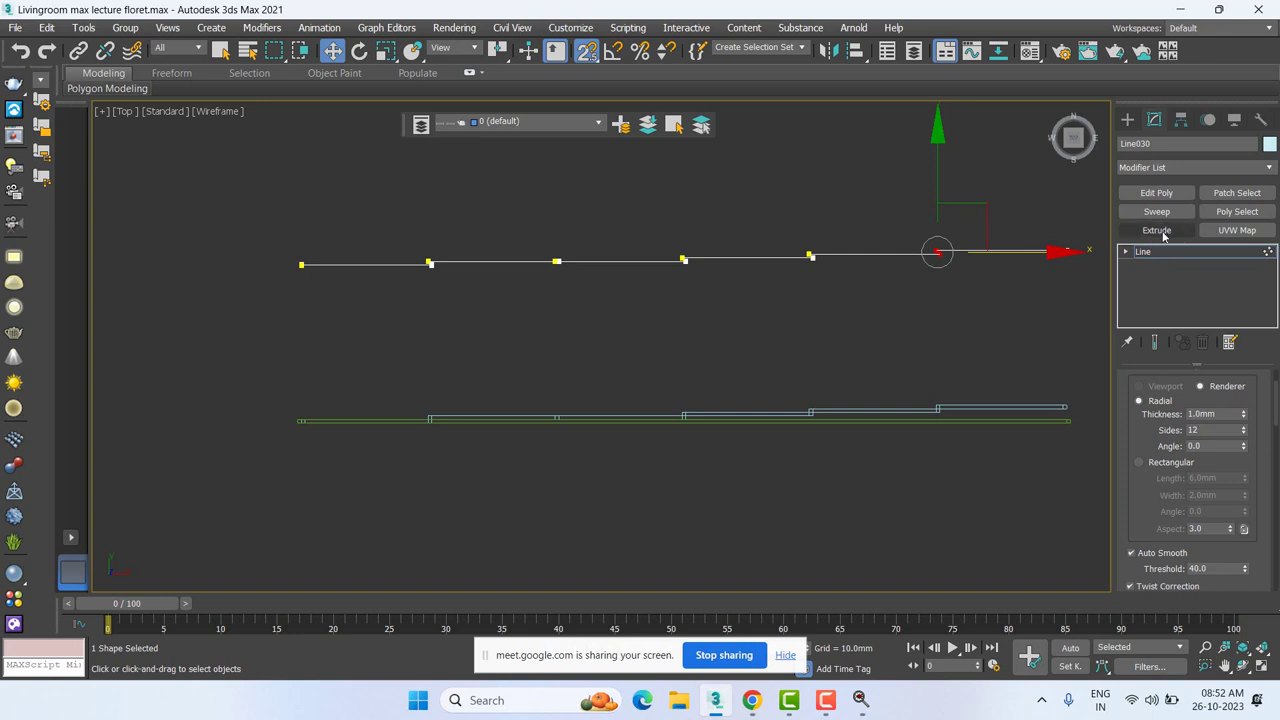
Step: Add an Extrude modifier to Line030 with a 12 mm Amount
left_click(1160, 231)
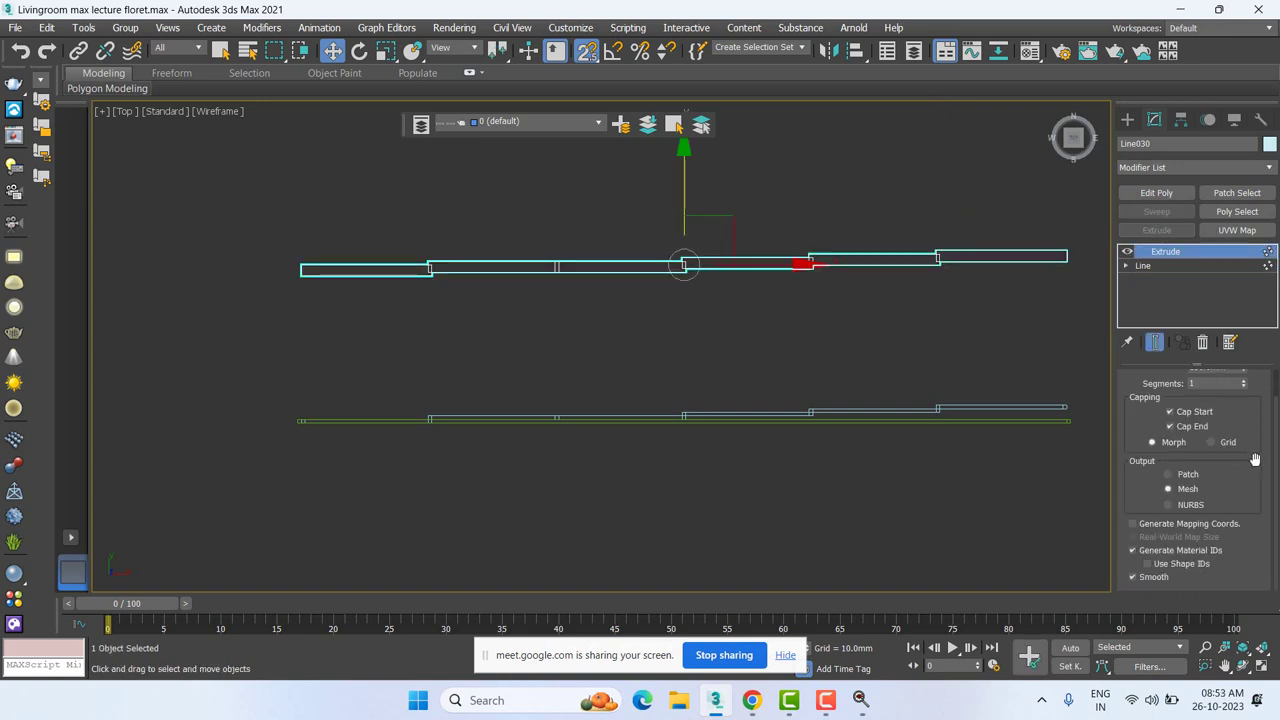
scroll(1255, 458, "up", 2)
left_click_drag(1232, 400, 963, 400)
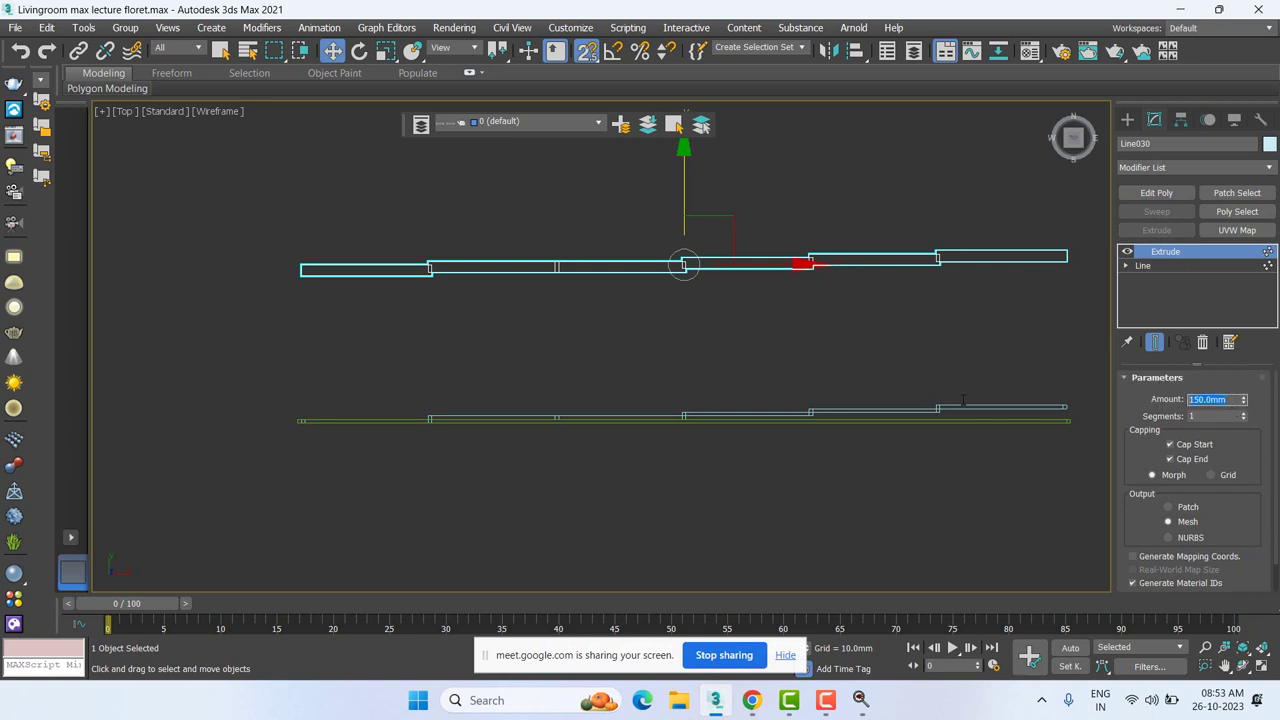
type("12")
key("Return")
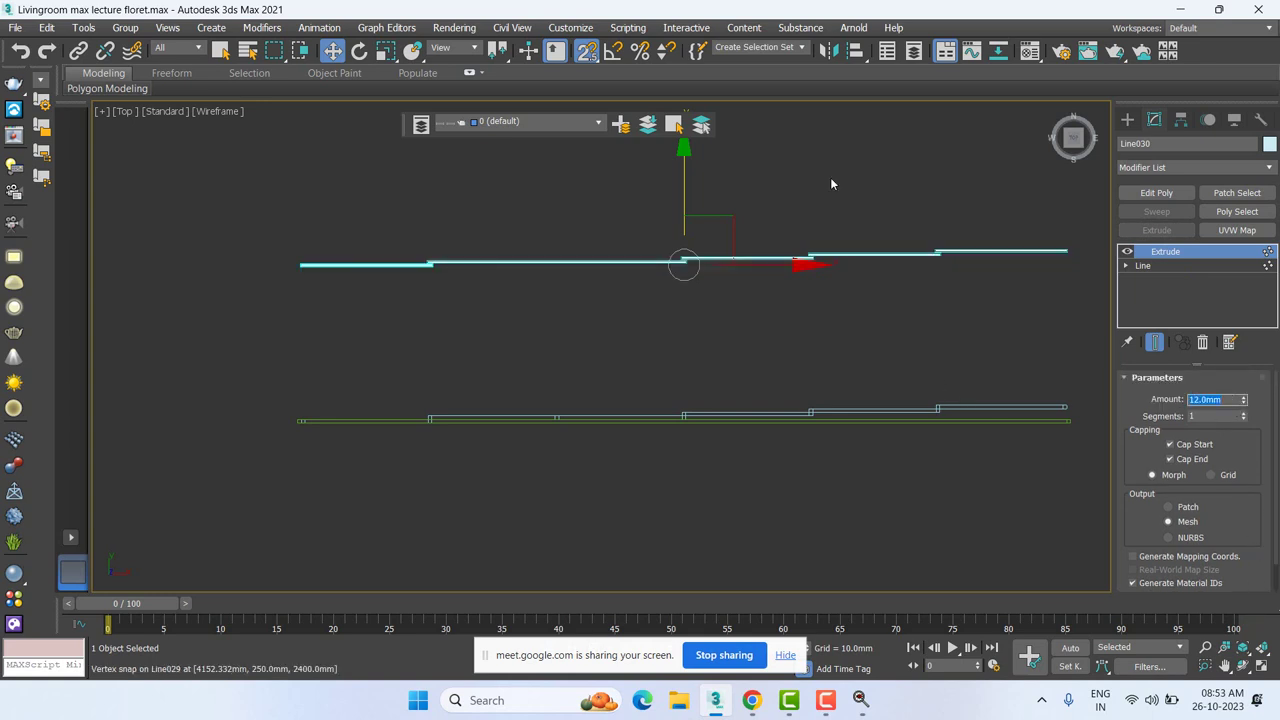
Step: Move the extruded copy down and vertex-snap its corner onto the original frame line
left_click_drag(684, 263, 719, 417)
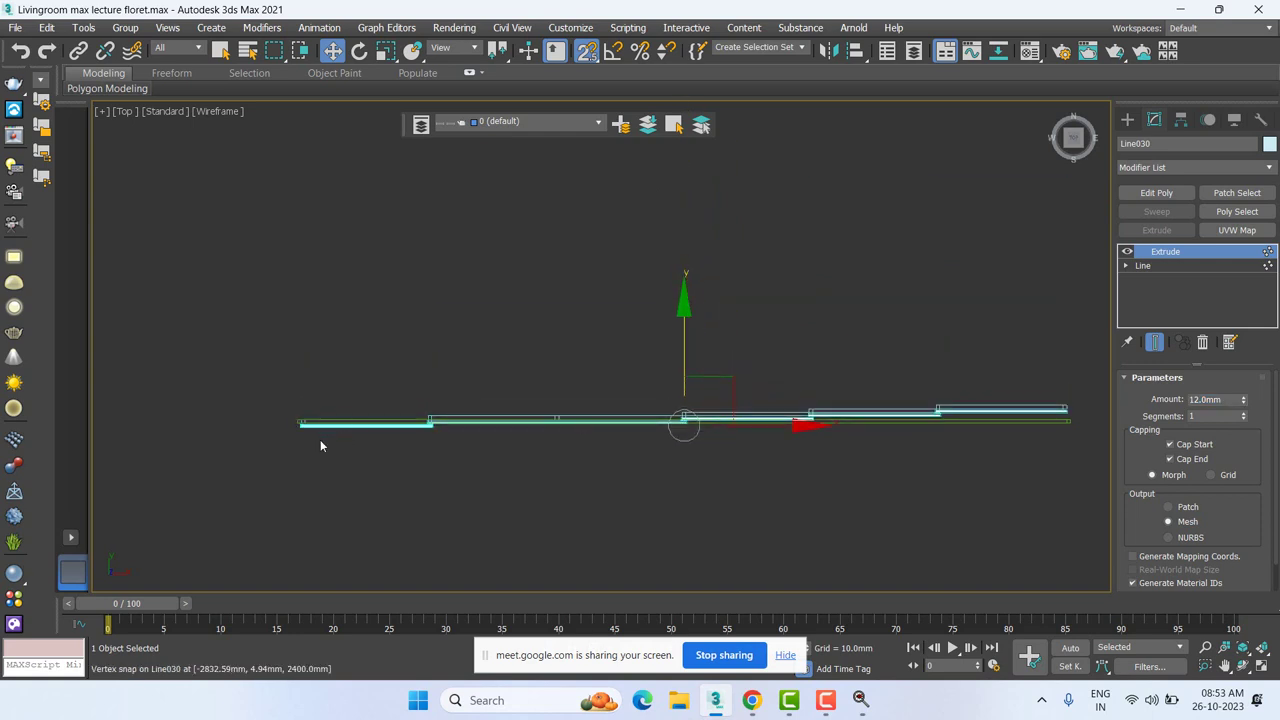
scroll(320, 439, "up", 4)
middle_click_drag(251, 396, 664, 460)
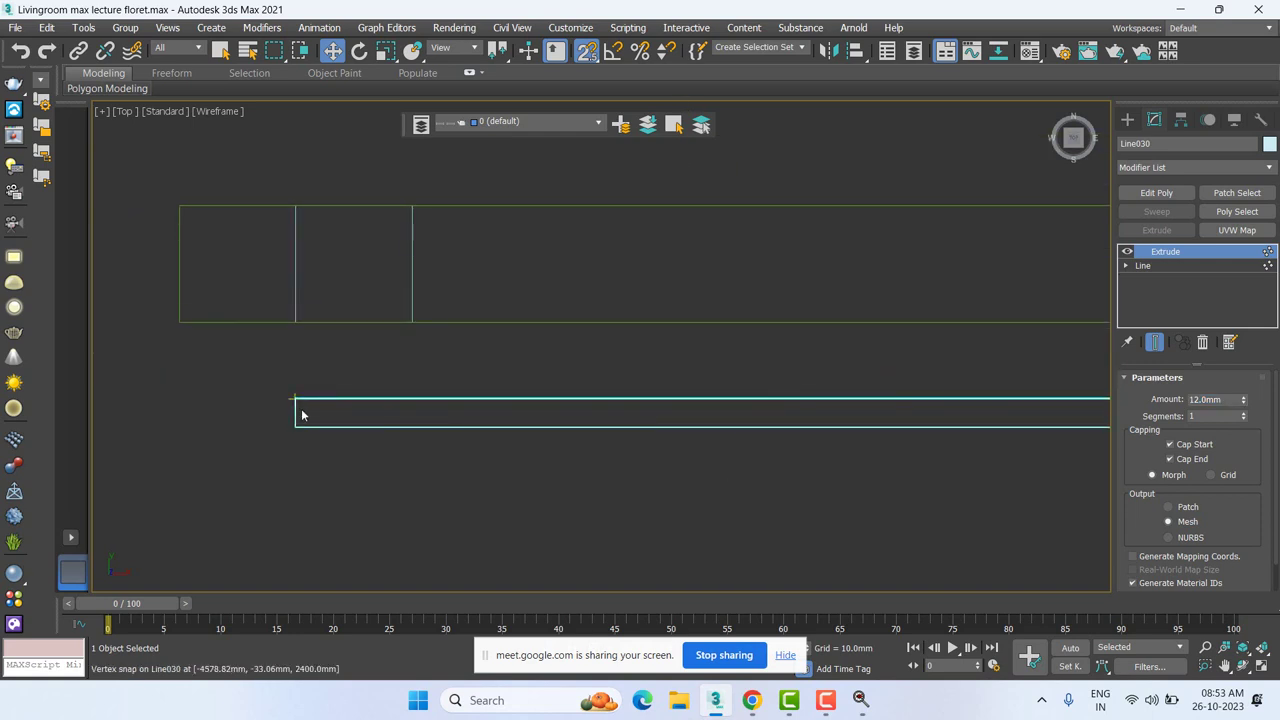
left_click_drag(295, 403, 312, 257)
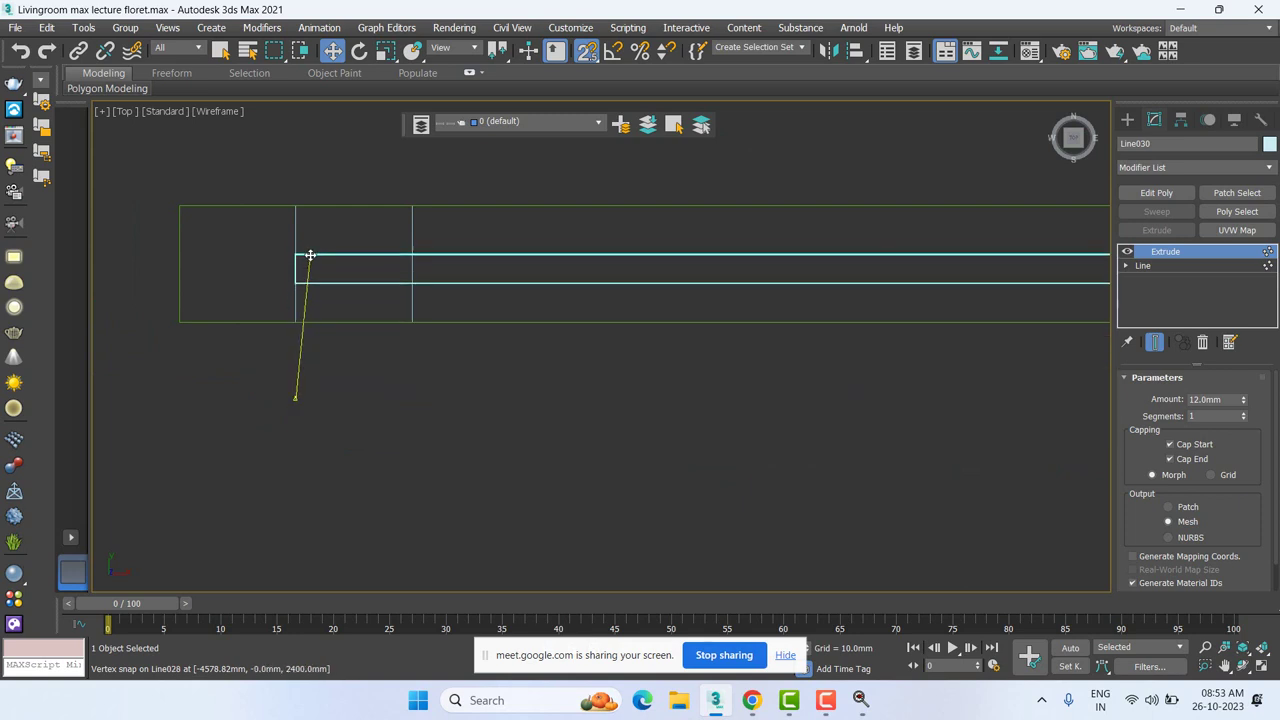
scroll(631, 357, "down", 10)
scroll(440, 390, "up", 4)
scroll(740, 289, "up", 3)
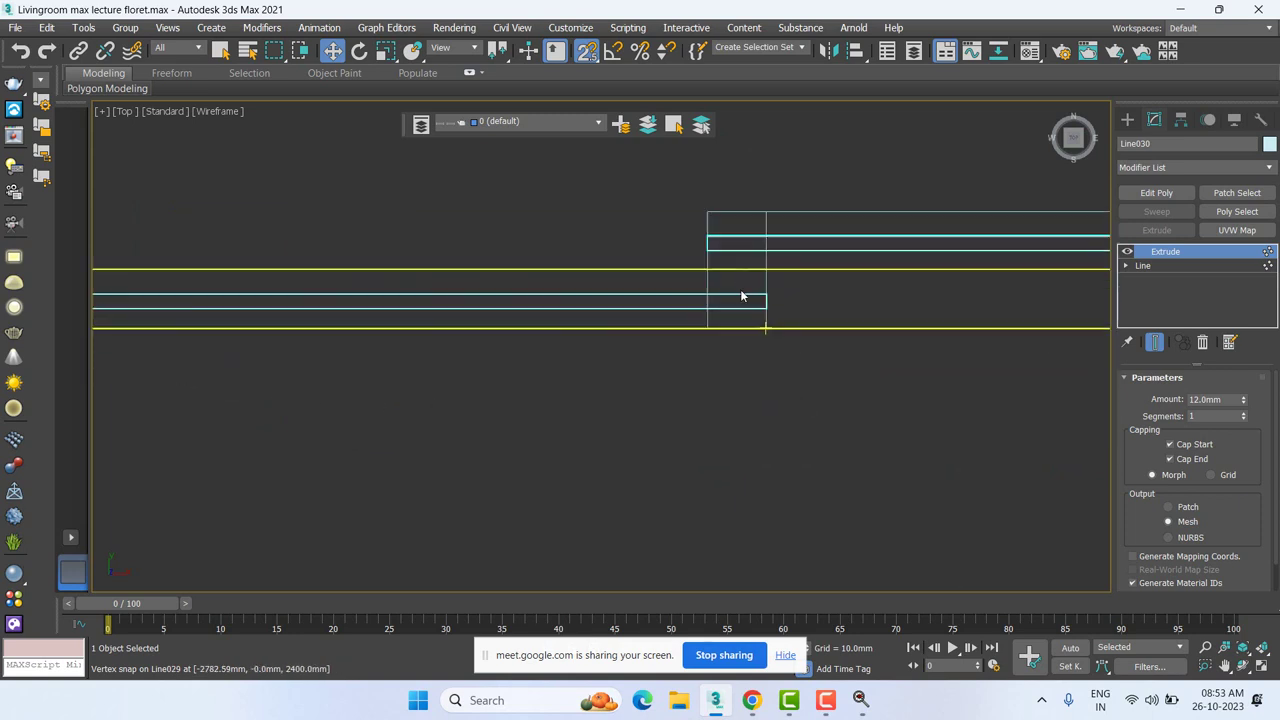
scroll(812, 330, "up", 3)
scroll(811, 314, "down", 2)
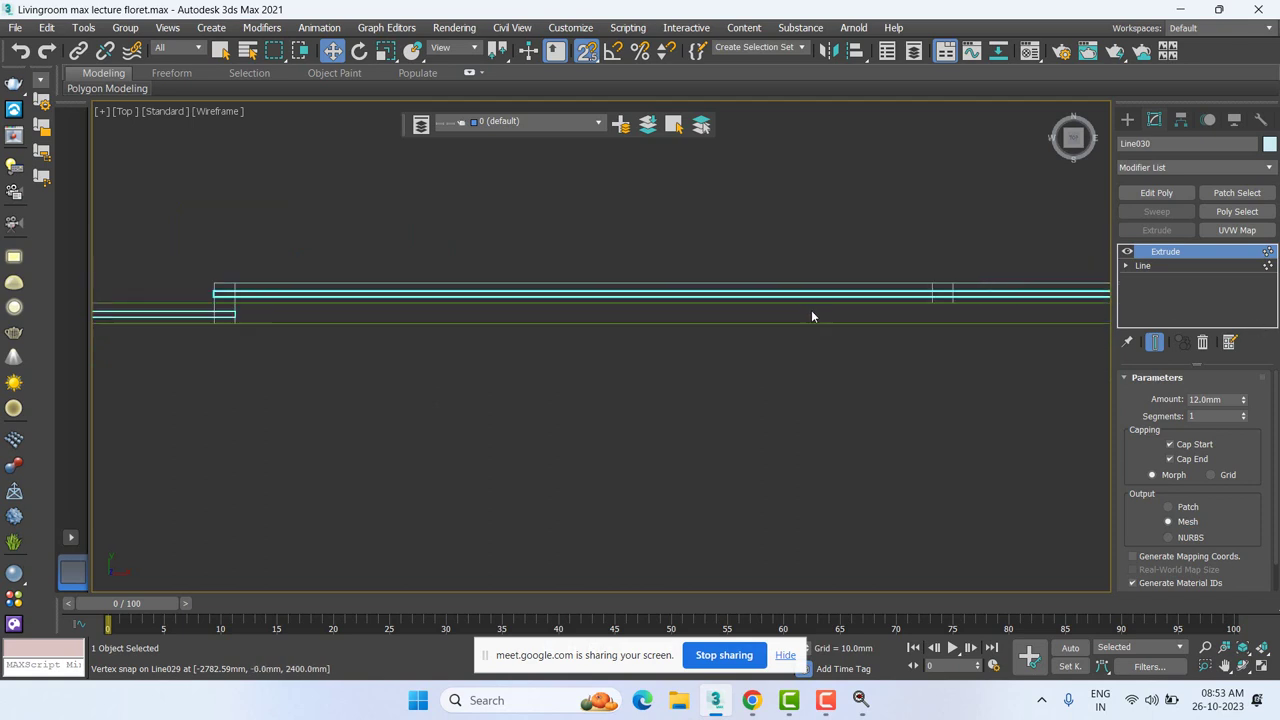
mouse_move(811, 314)
middle_mouse_down()
mouse_move(478, 347)
mouse_move(766, 365)
mouse_move(71, 357)
middle_mouse_up()
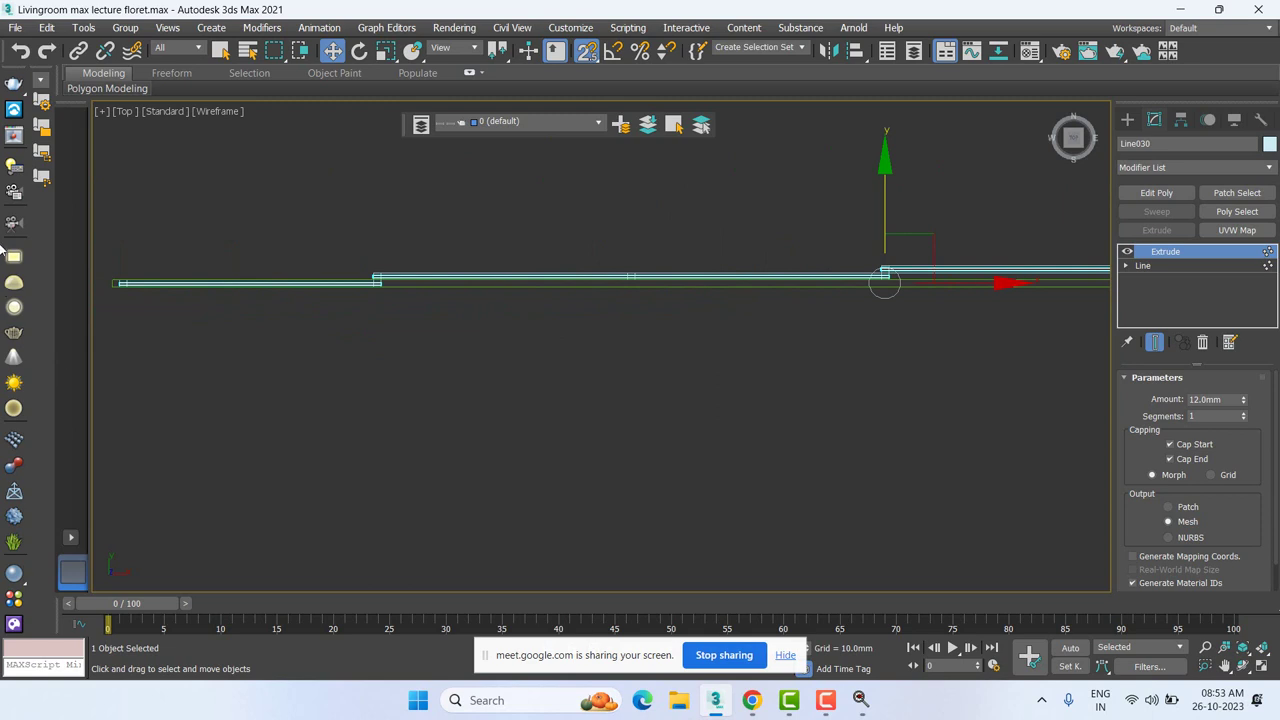
left_click_drag(910, 258, 807, 211)
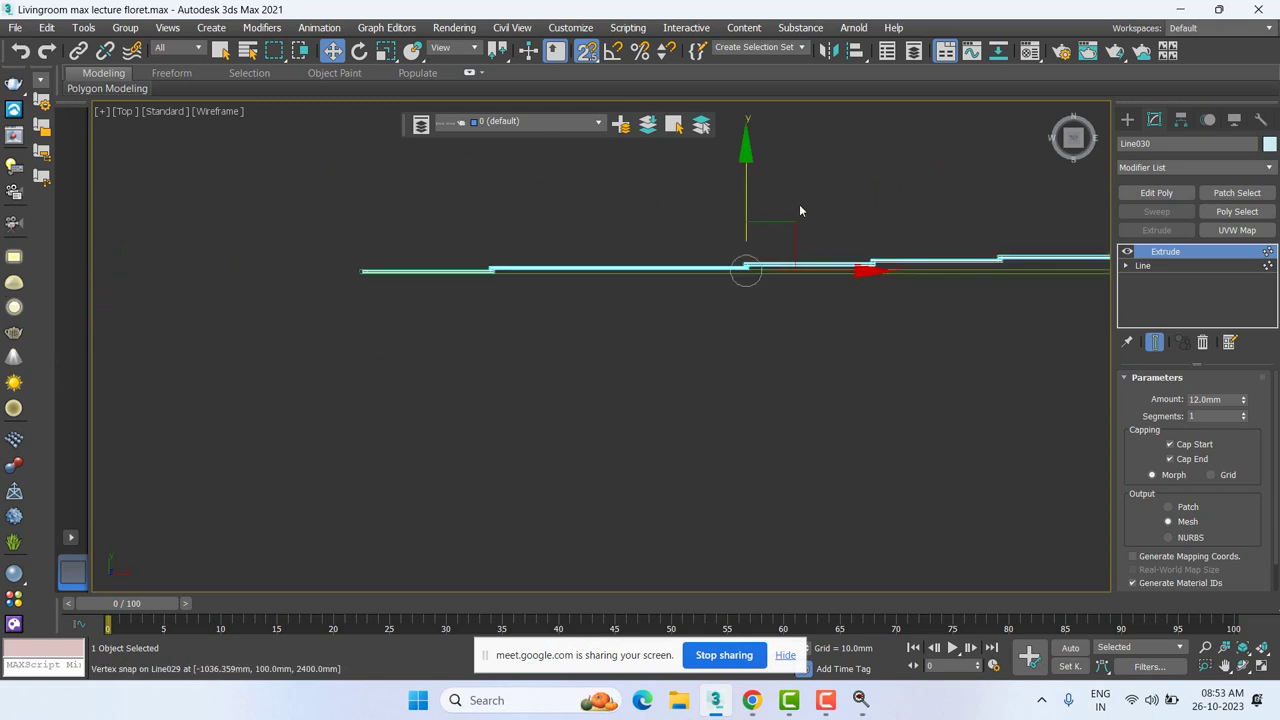
left_click(799, 211)
scroll(615, 255, "up", 2)
scroll(658, 296, "up", 3)
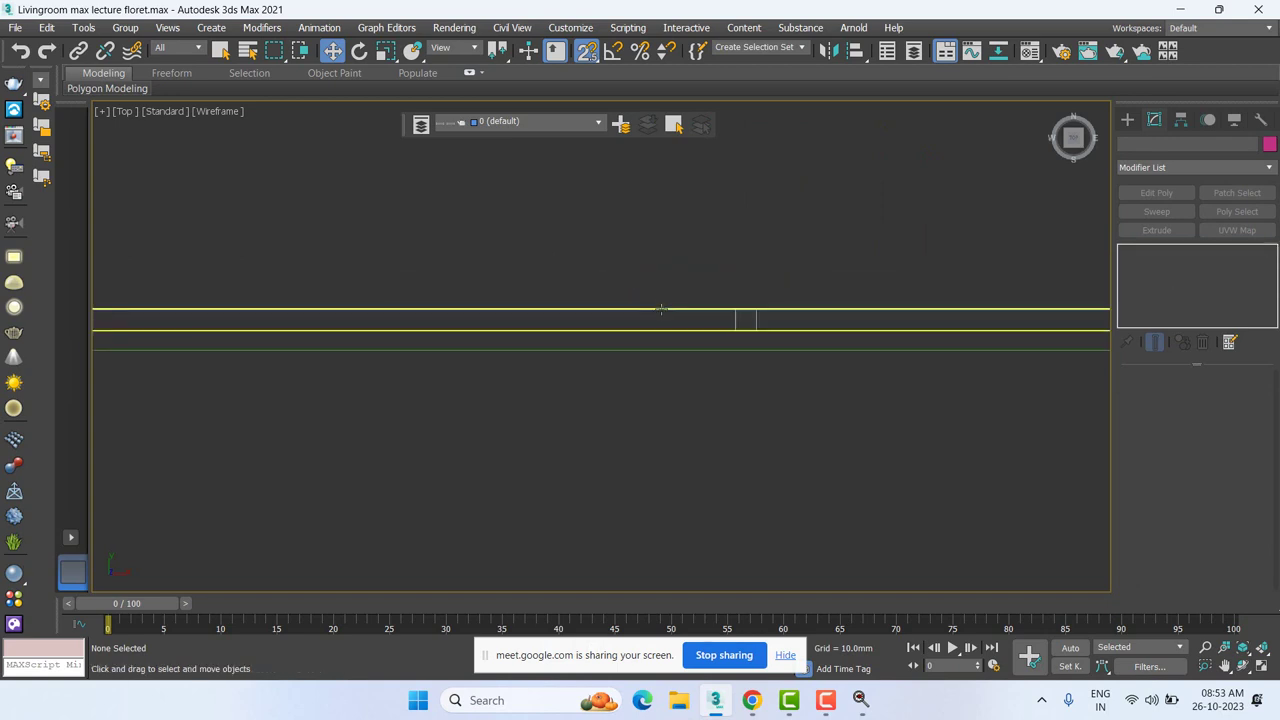
Step: Select Line029 and pick the right part of its spline at Spline sub-object level
left_click(660, 310)
scroll(552, 266, "down", 3)
scroll(600, 280, "up", 1)
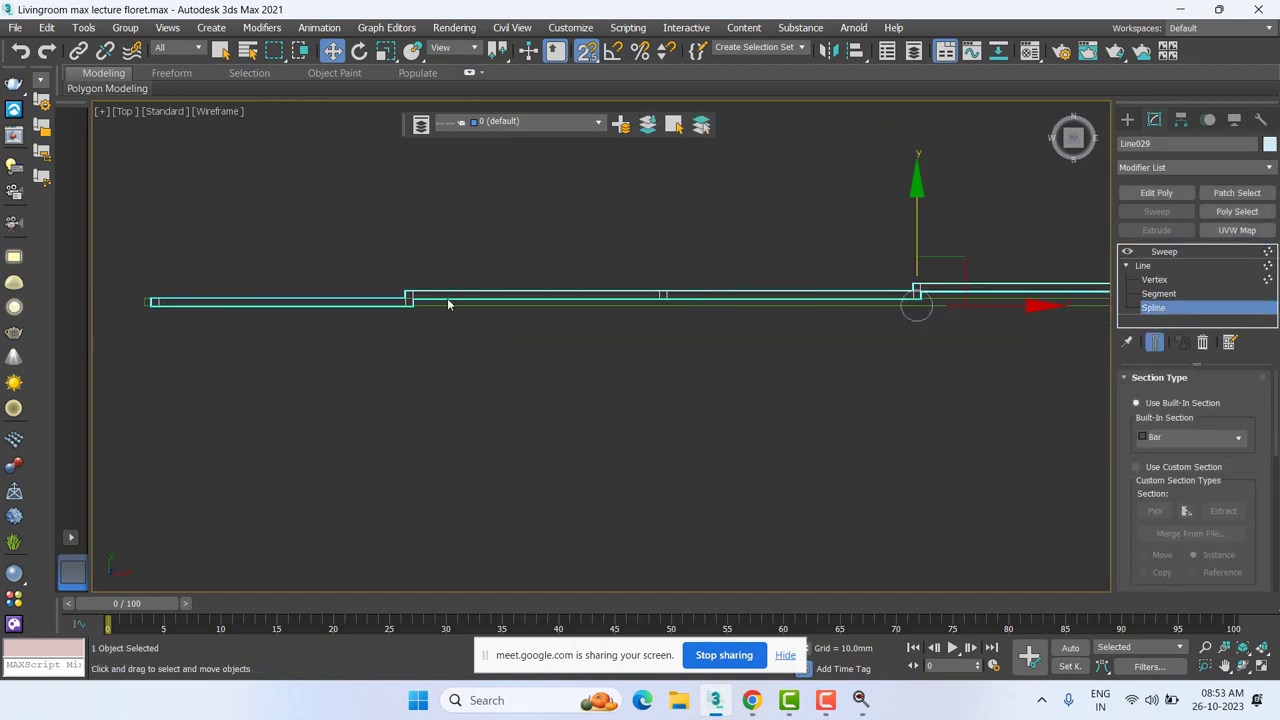
middle_click_drag(447, 298, 569, 312)
scroll(569, 312, "down", 2)
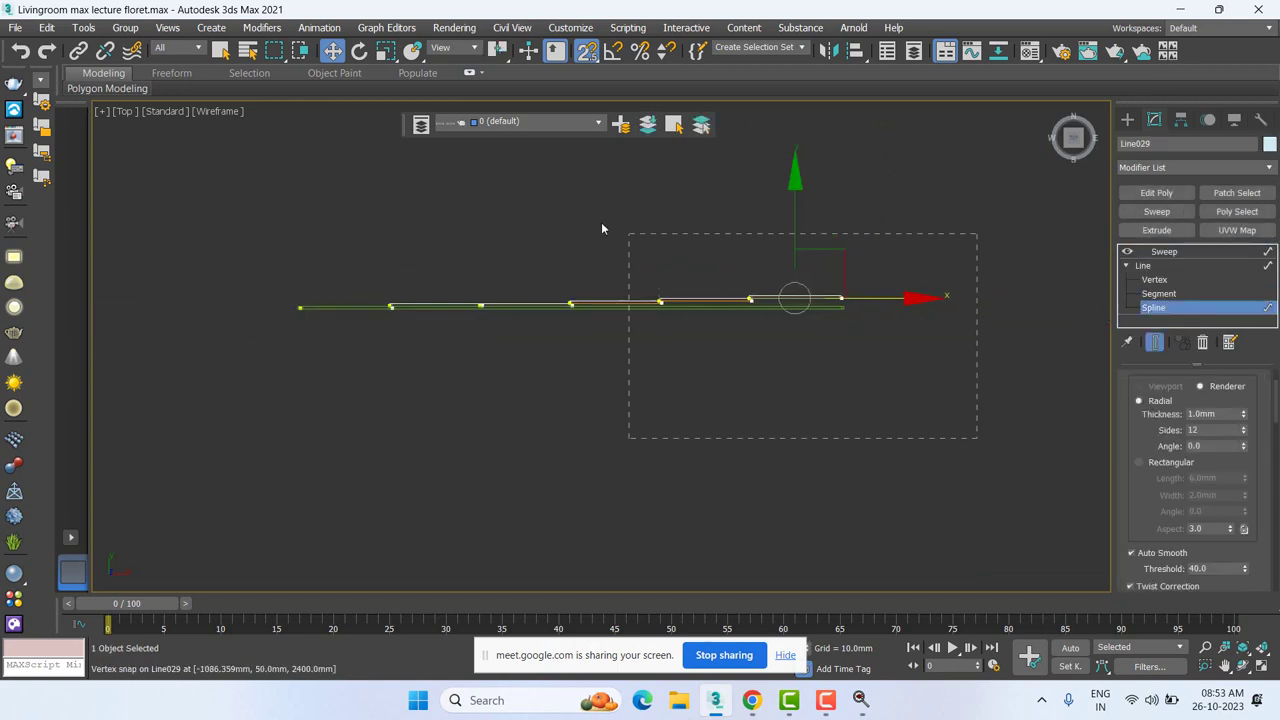
left_click(559, 243)
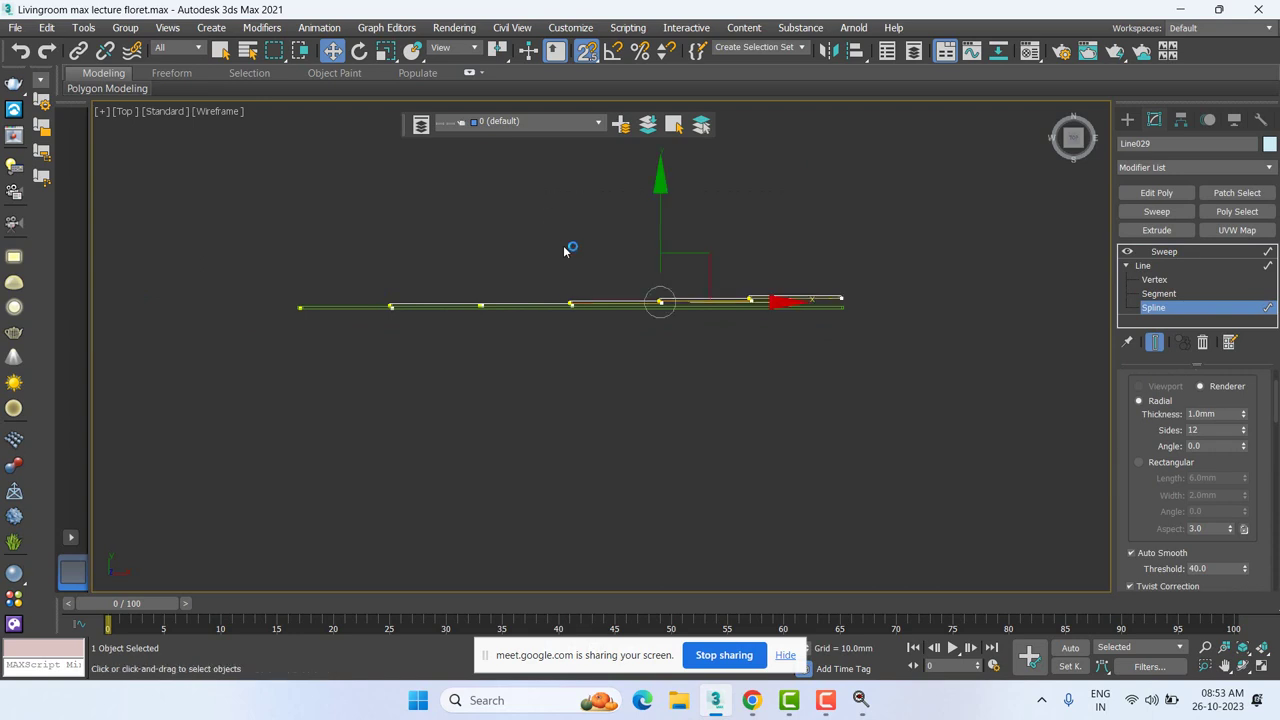
Step: Vertex-snap the selected spline part back onto the frame and return to the Sweep level
left_click_drag(664, 238, 576, 174)
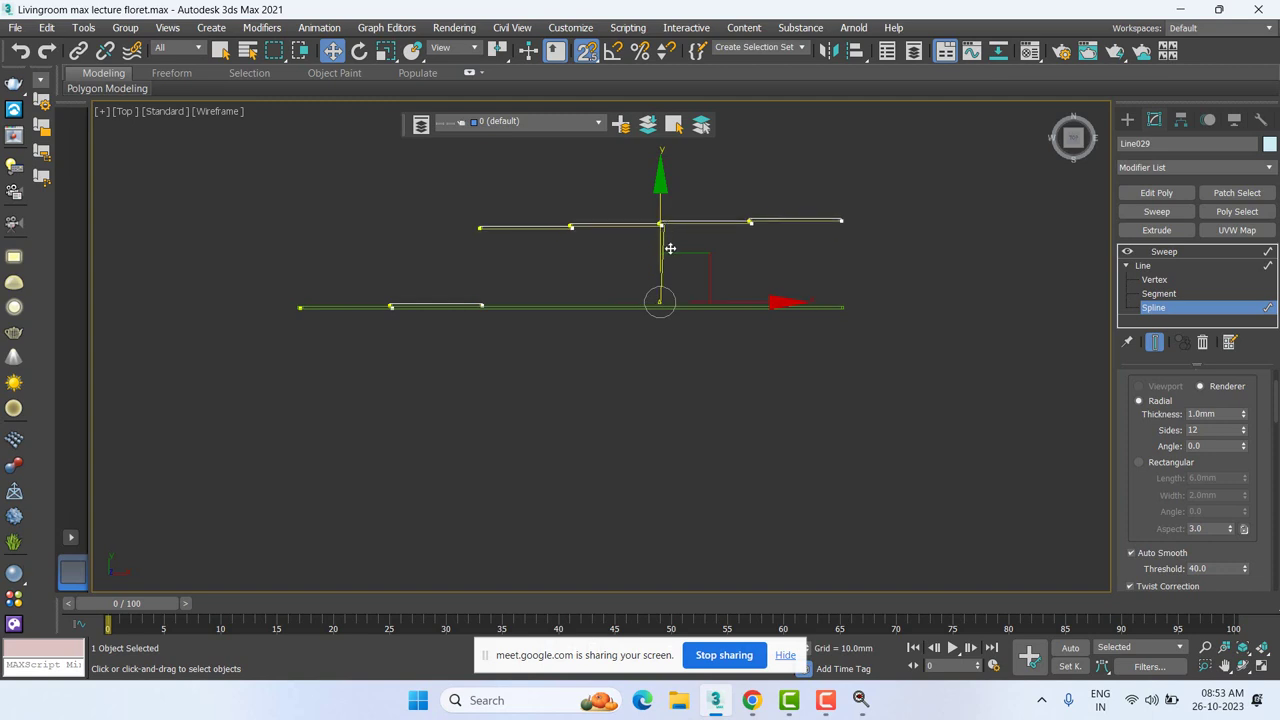
scroll(657, 251, "up", 3)
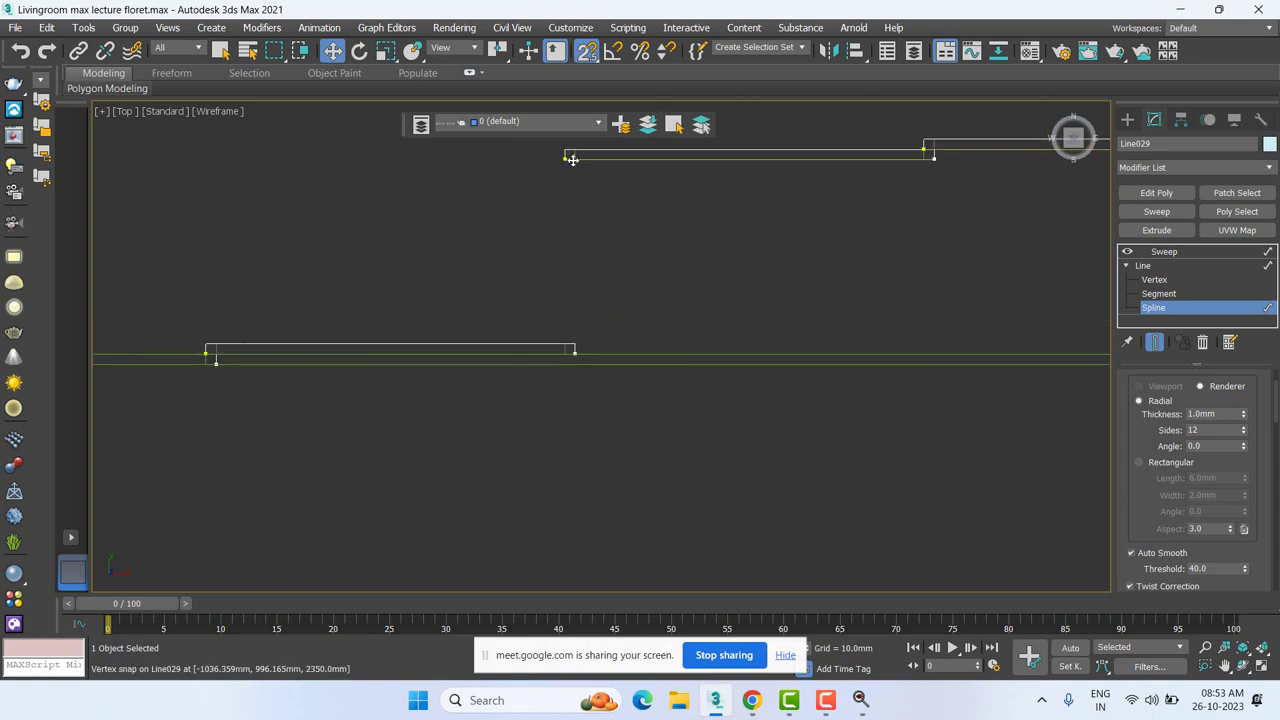
left_click_drag(576, 174, 577, 338)
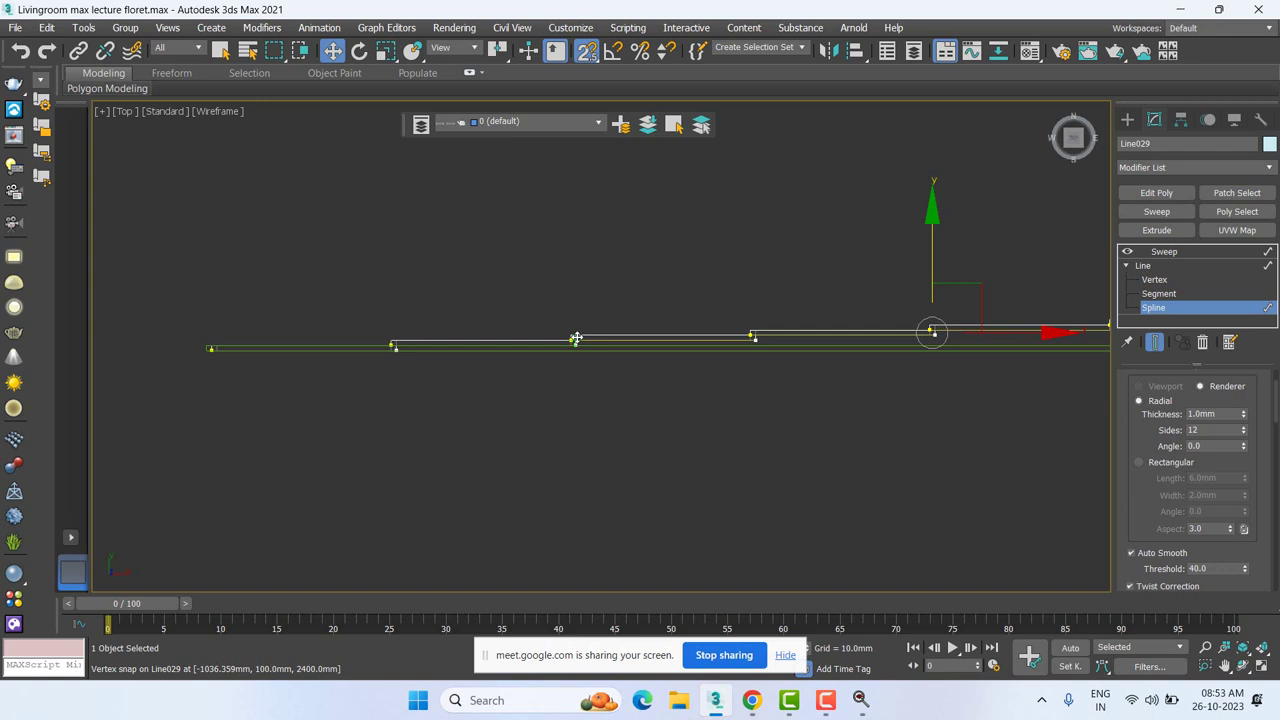
middle_click_drag(576, 338, 524, 369)
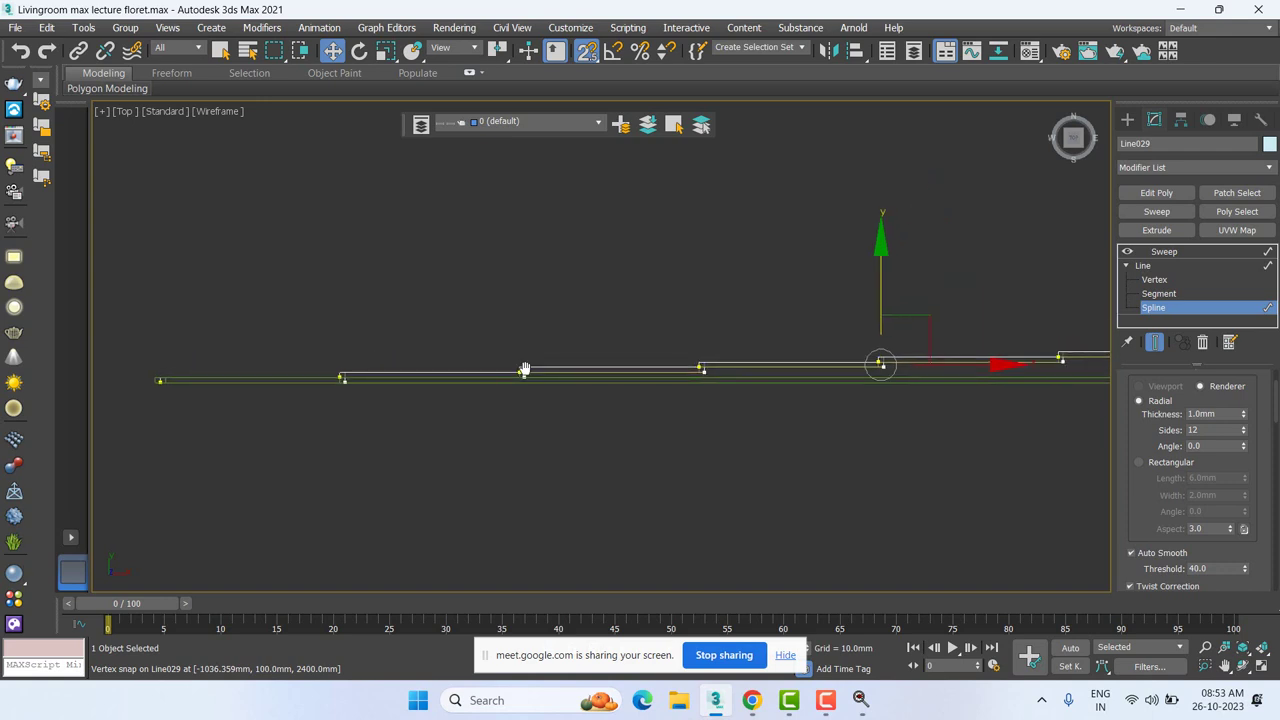
left_click(1165, 252)
middle_click_drag(676, 396, 687, 383)
right_click(811, 350)
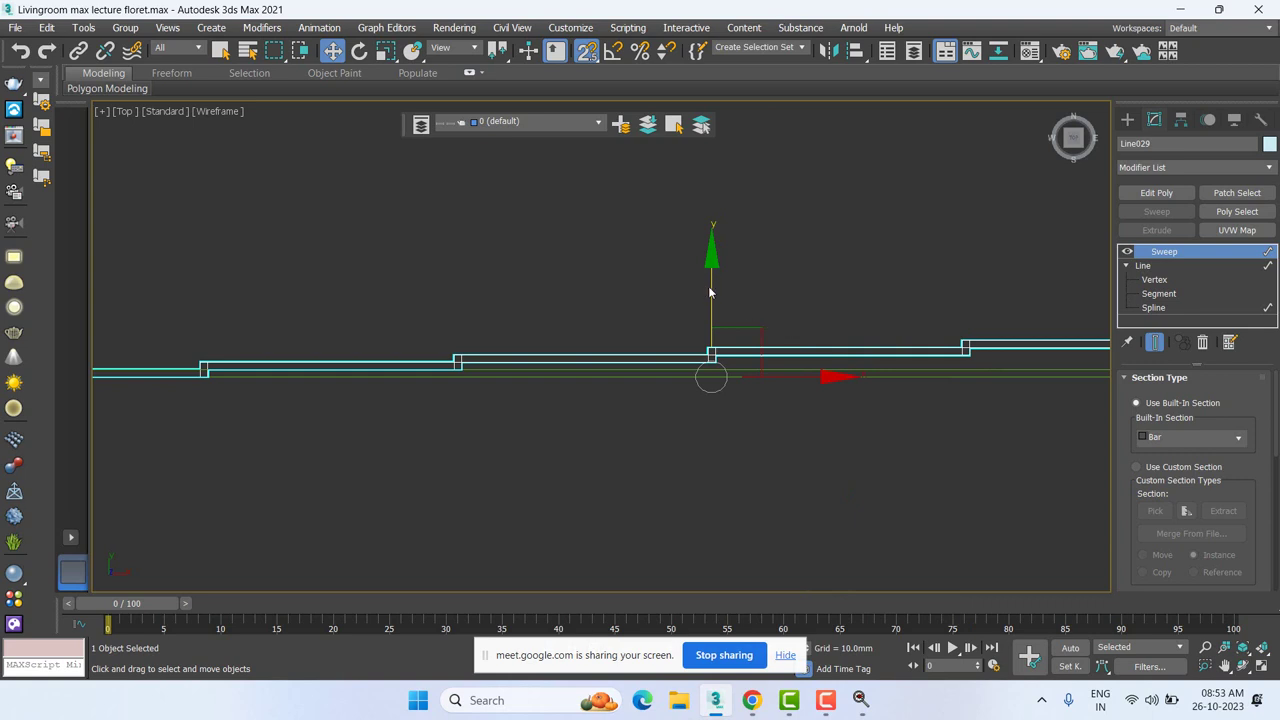
Step: Clone the bar as an independent copy, Line030, and move it up off the frame
right_click(755, 367)
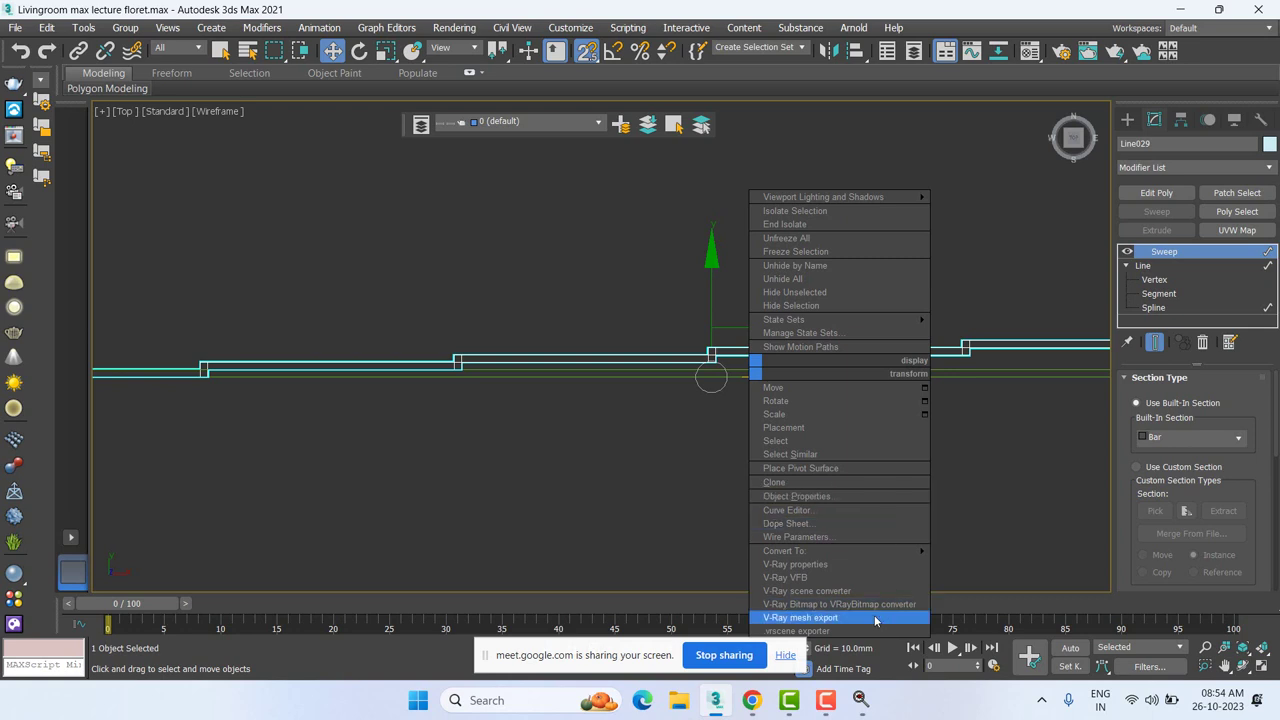
left_click(822, 487)
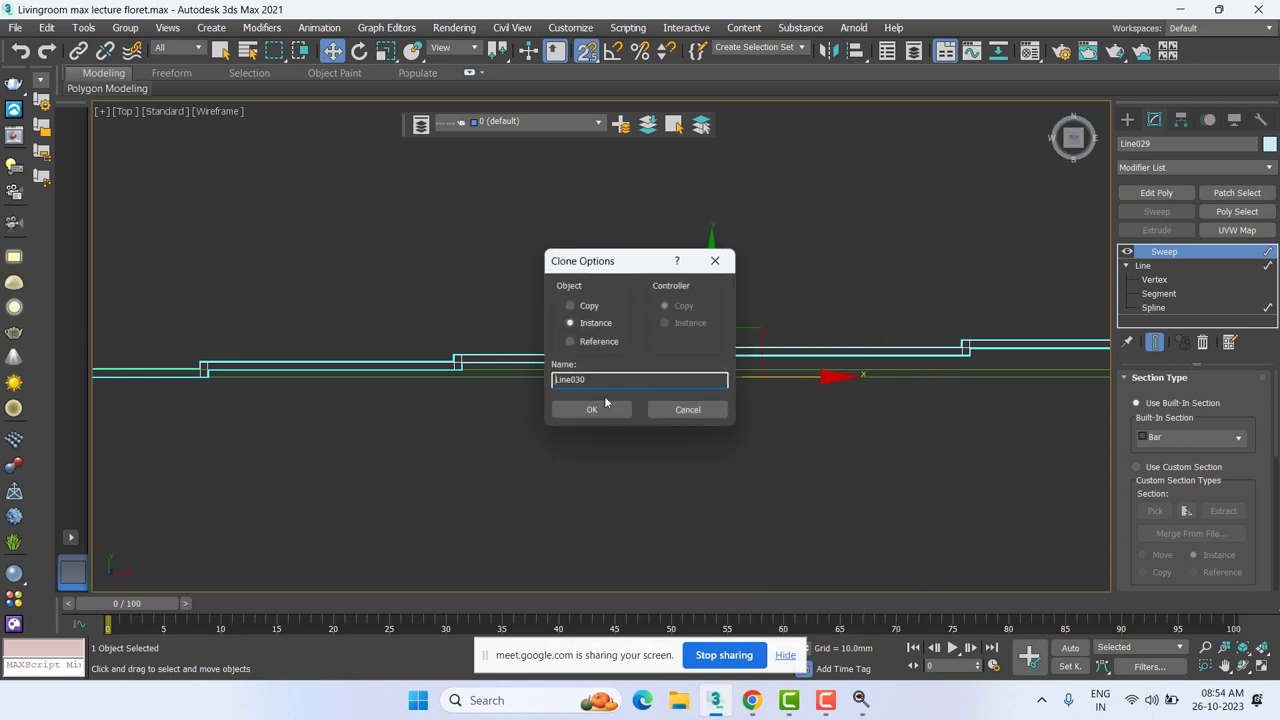
left_click(596, 308)
left_click(601, 411)
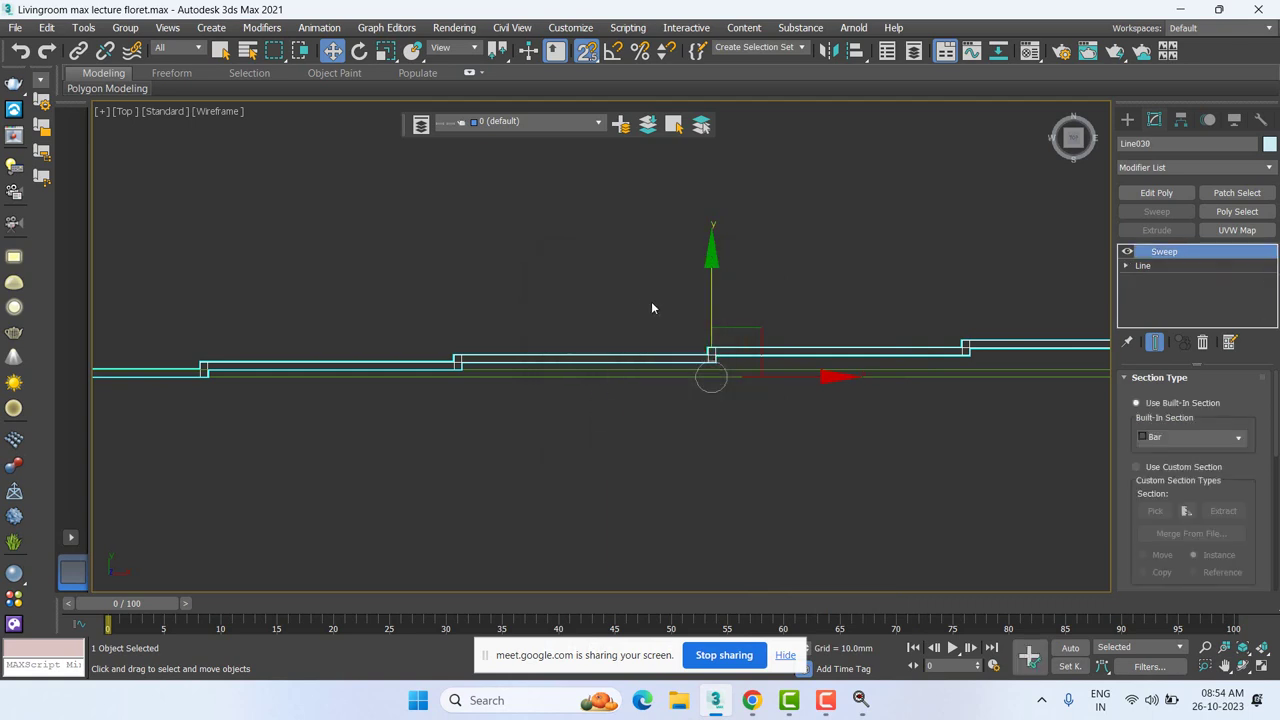
left_click_drag(711, 270, 727, 224)
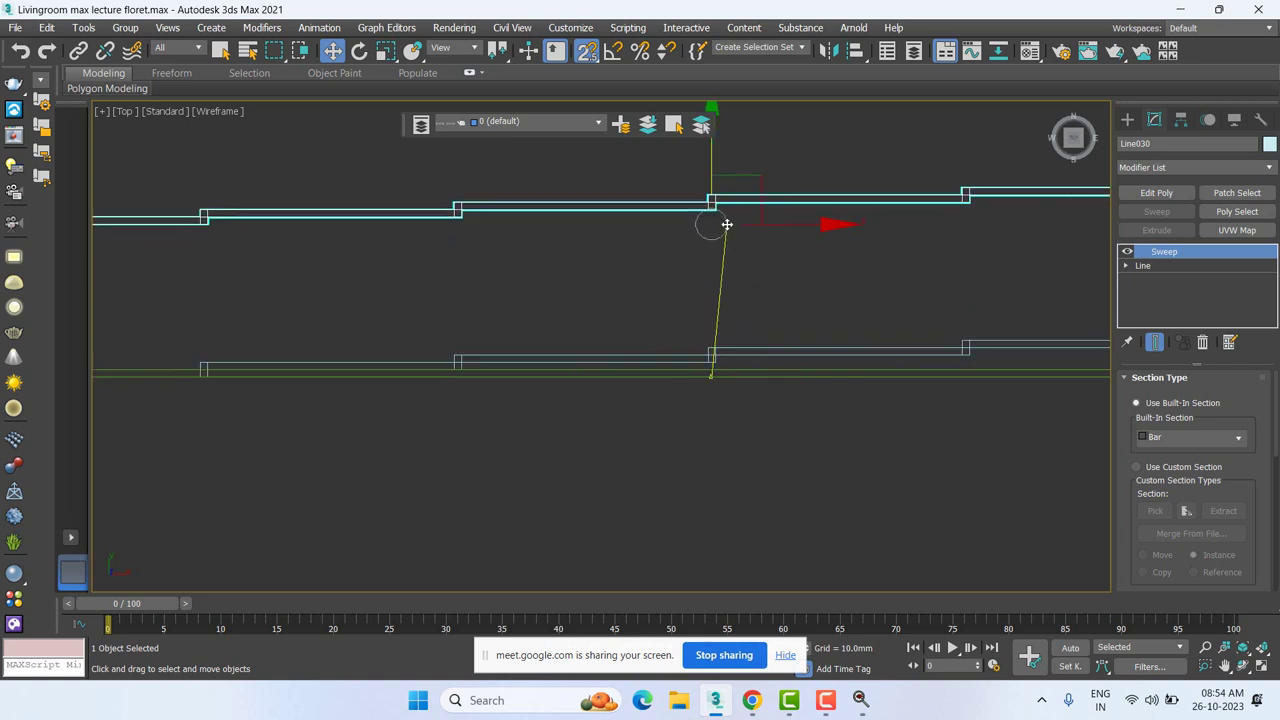
Step: Replace Line030's Sweep with a 12.0mm Extrude and move the panel onto the lower frame line
left_click(1203, 342)
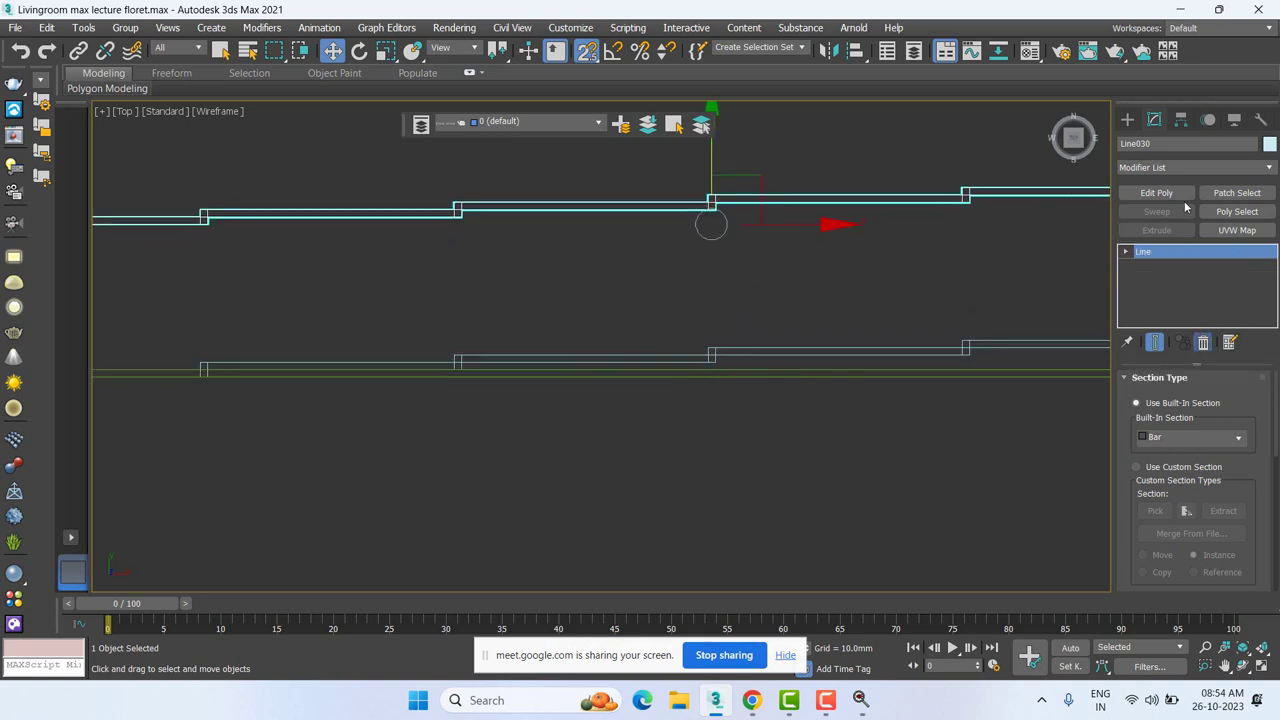
left_click(1157, 230)
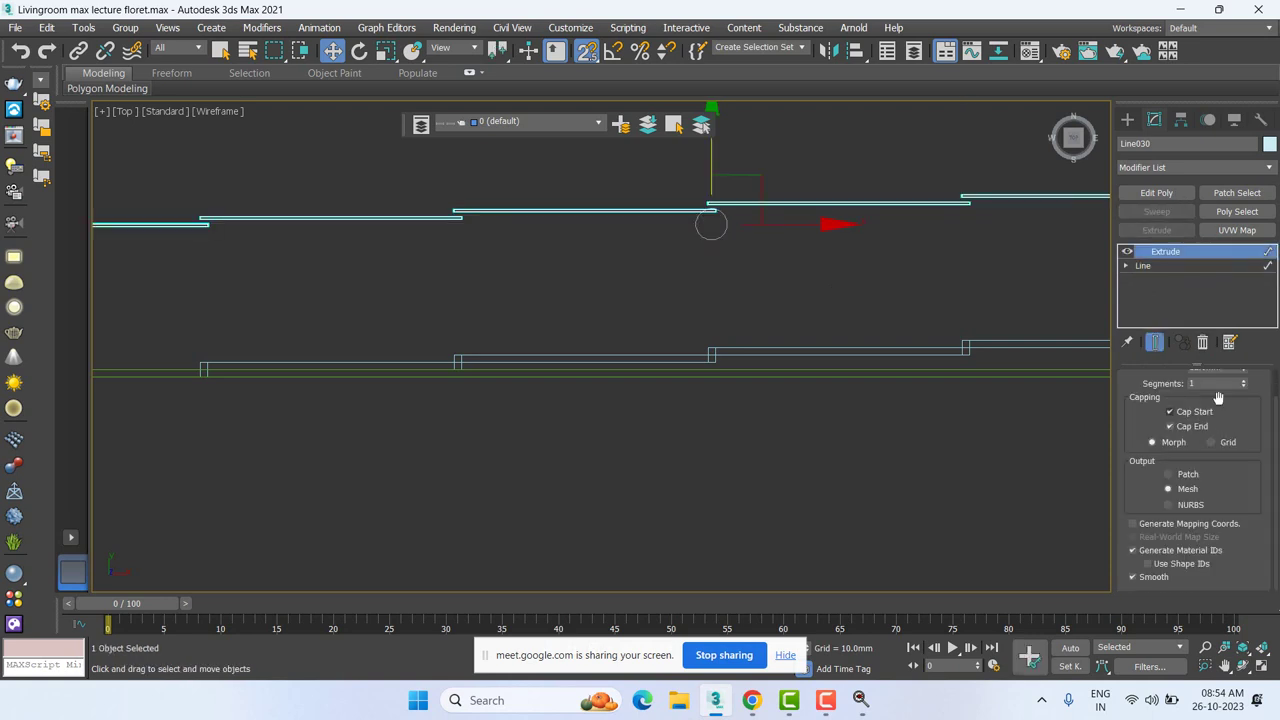
scroll(1145, 440, "up", 2)
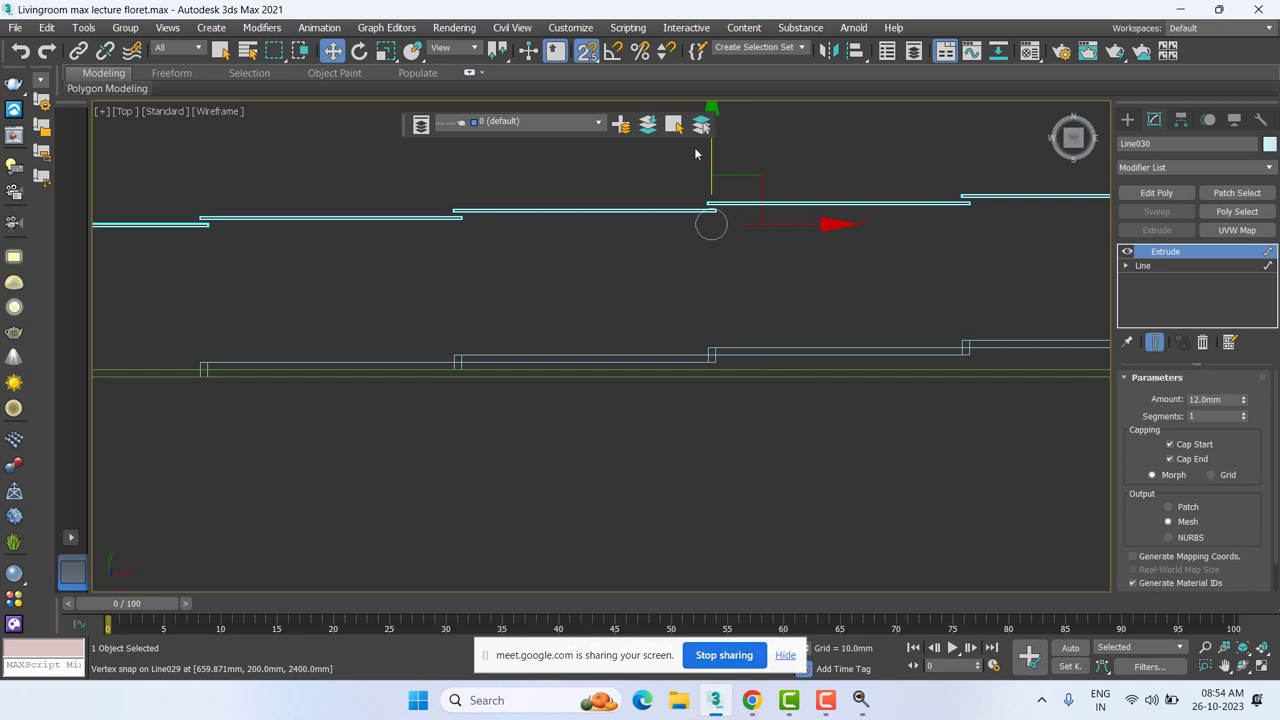
left_click_drag(712, 150, 751, 369)
scroll(380, 409, "up", 5)
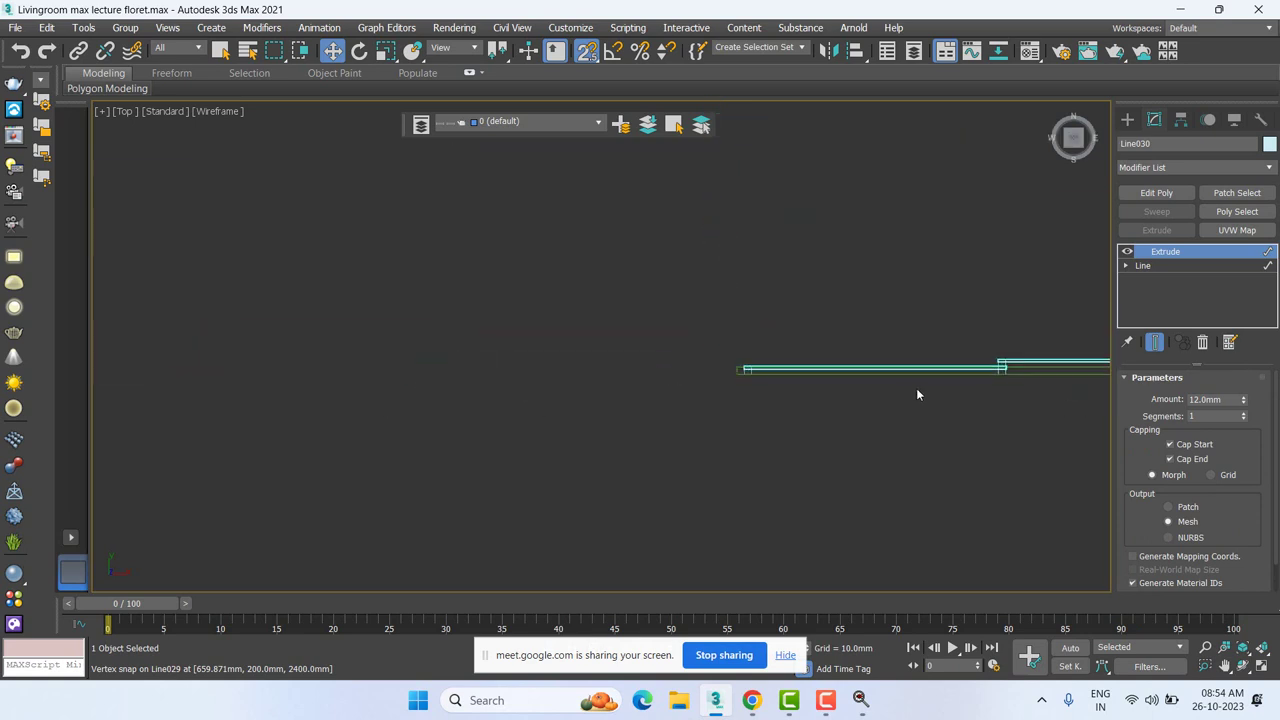
middle_click_drag(917, 394, 567, 333)
scroll(462, 295, "up", 5)
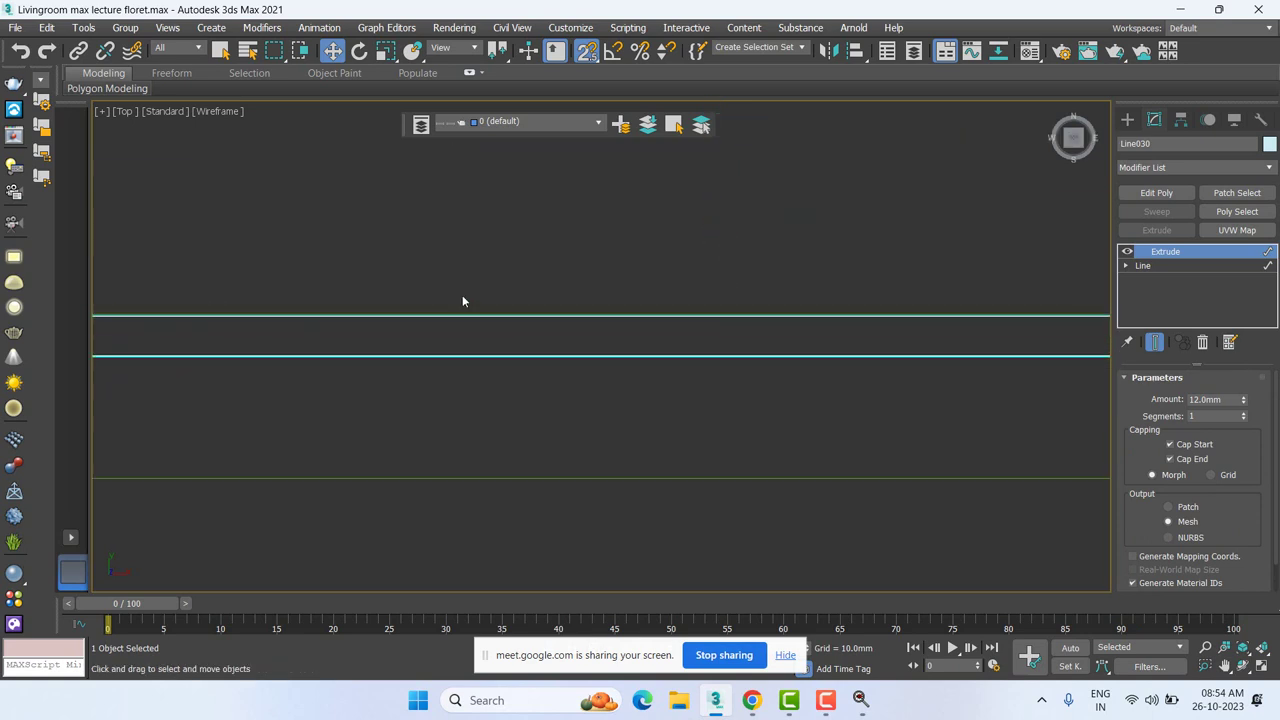
Step: Set the snap mode to Midpoint, then switch it to Vertex, at the frame corner
right_click(946, 268, "shift")
left_click(968, 323)
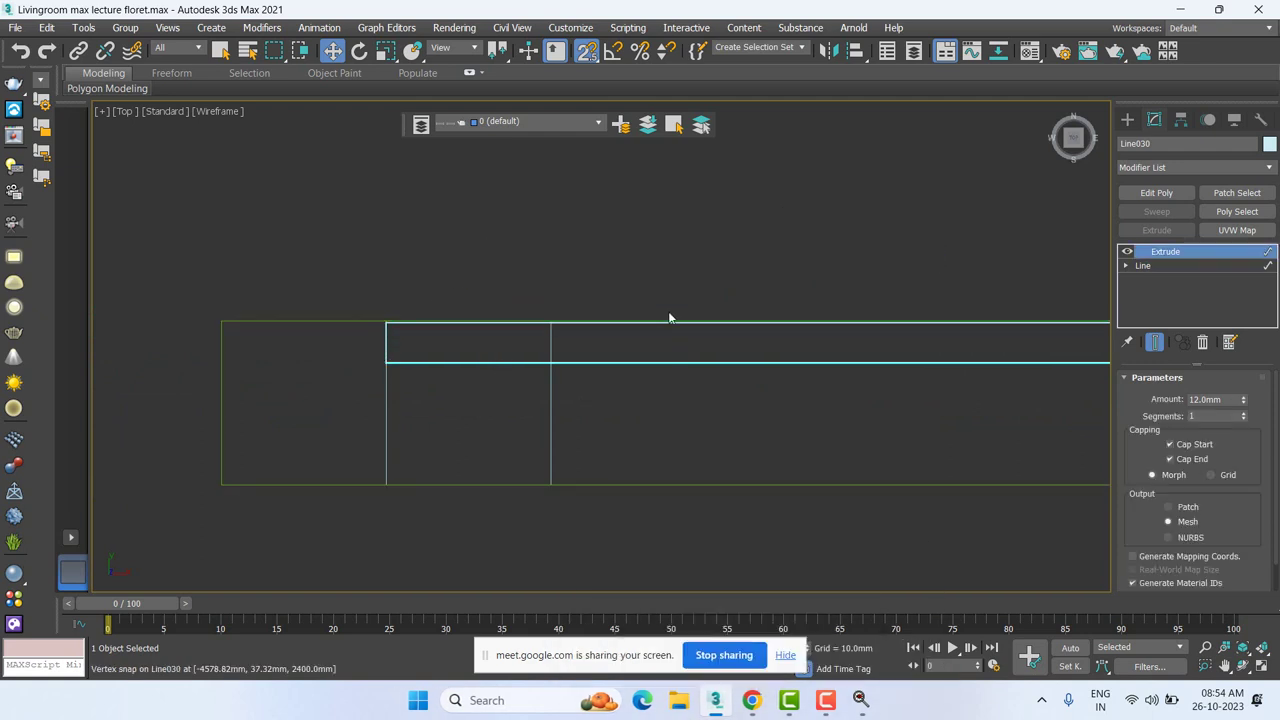
key("v")
key("Escape")
key("v")
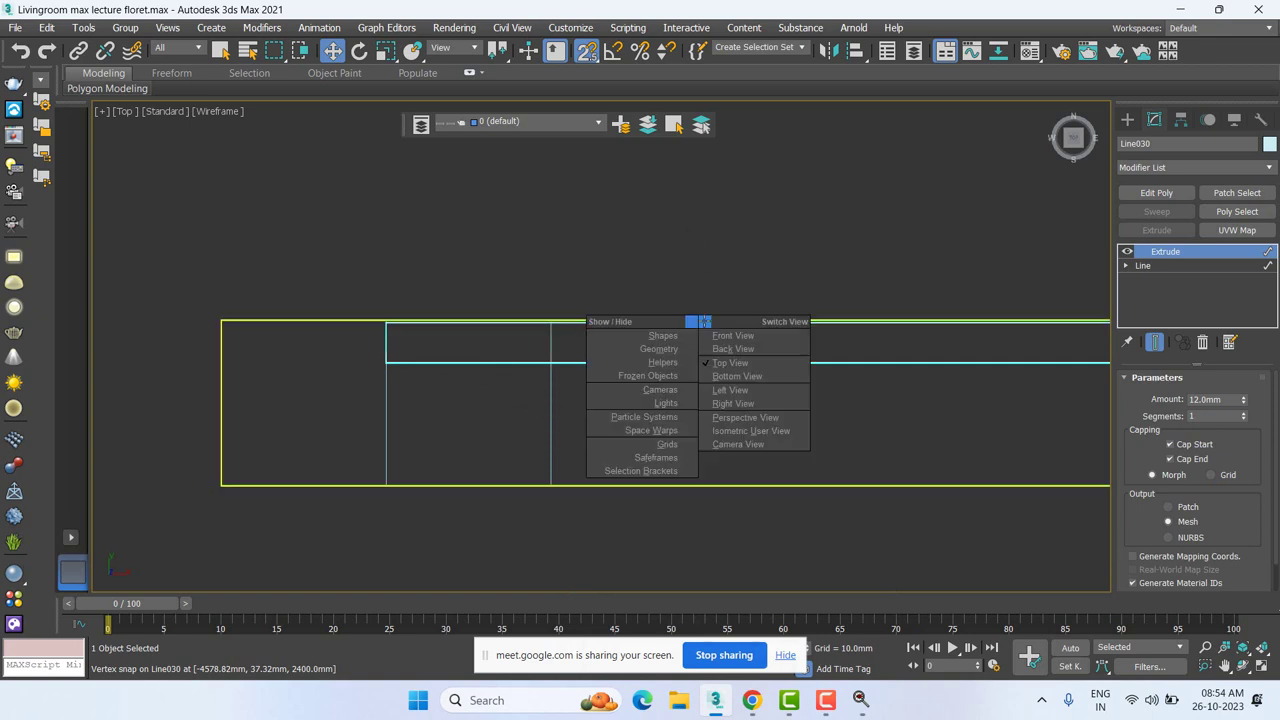
left_click(517, 278)
scroll(760, 440, "down", 3)
middle_click_drag(743, 398, 660, 297)
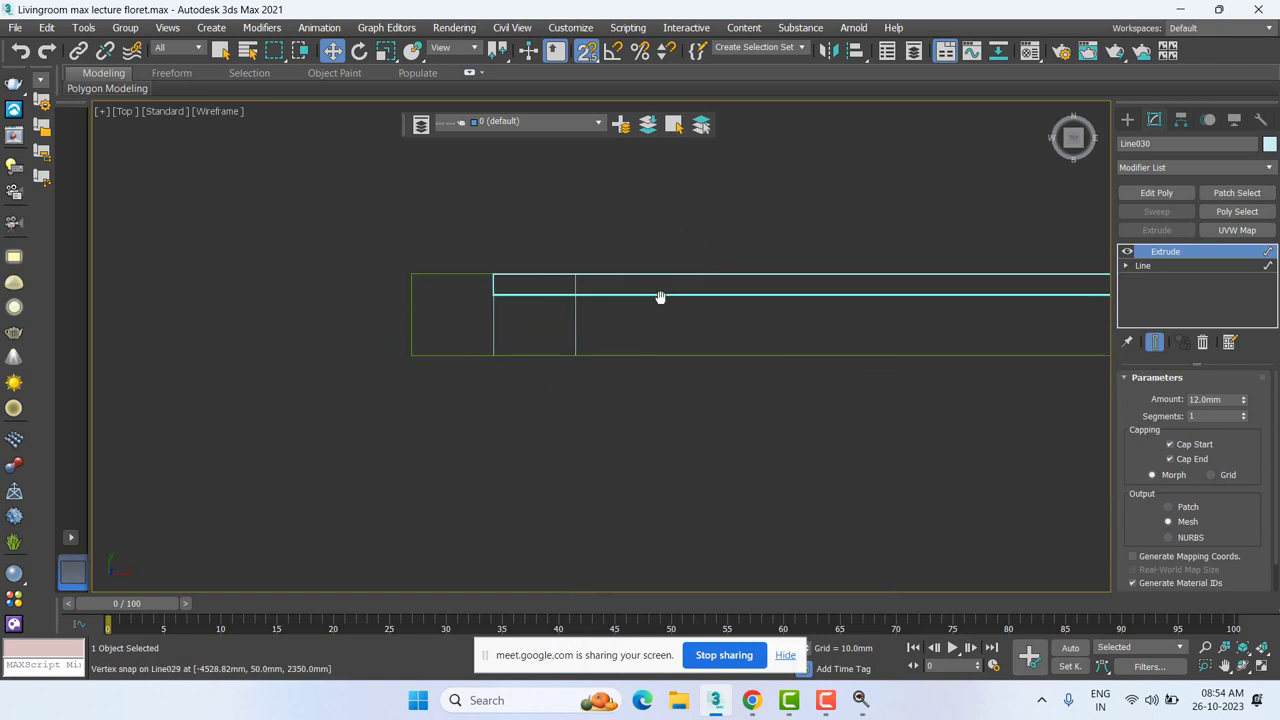
right_click(660, 305, "shift")
left_click(706, 313)
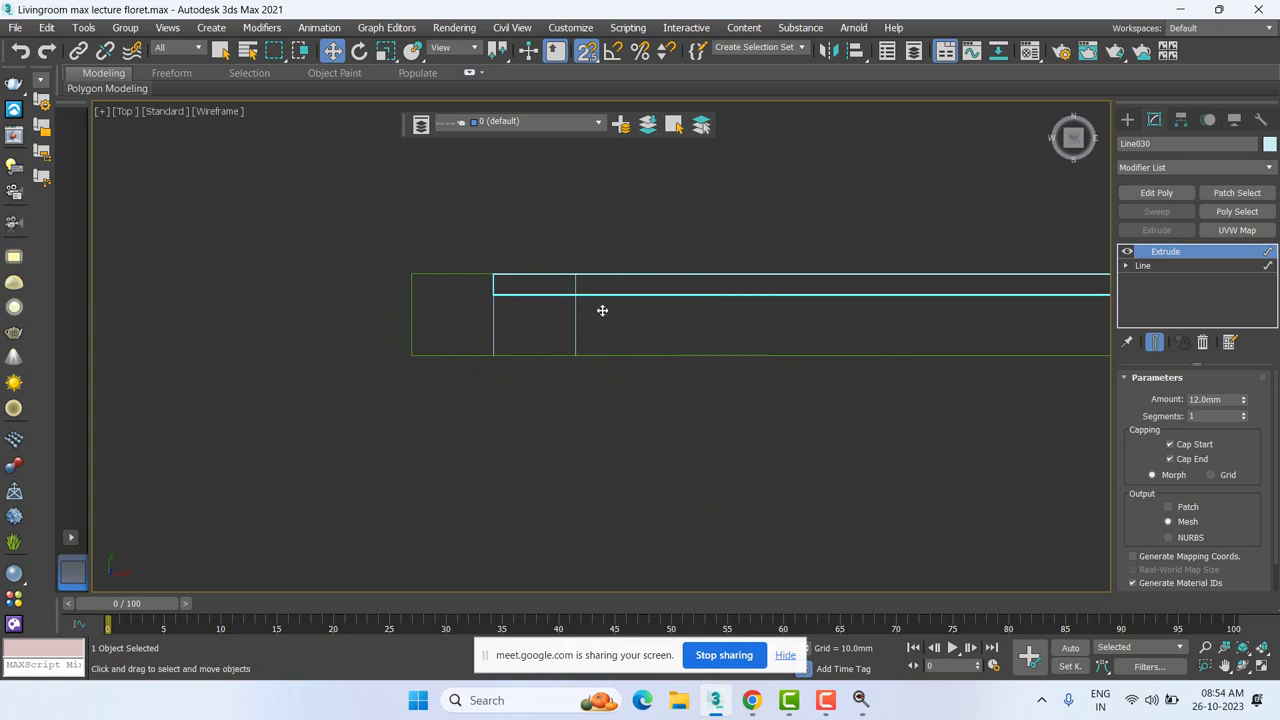
Step: Snap-move the extruded panel into line with the frame bars, undoing one misplaced move
left_click_drag(492, 277, 486, 227)
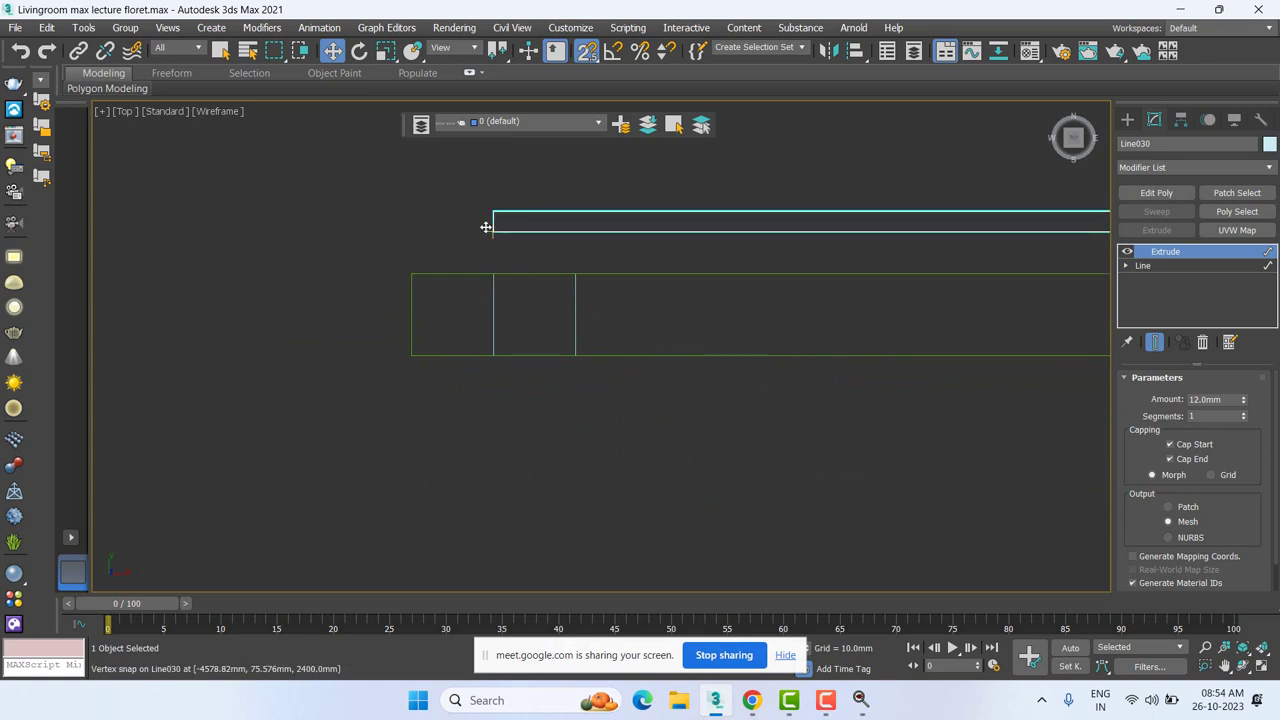
right_click(655, 247, "shift")
left_click(672, 310)
left_click_drag(505, 216, 490, 318)
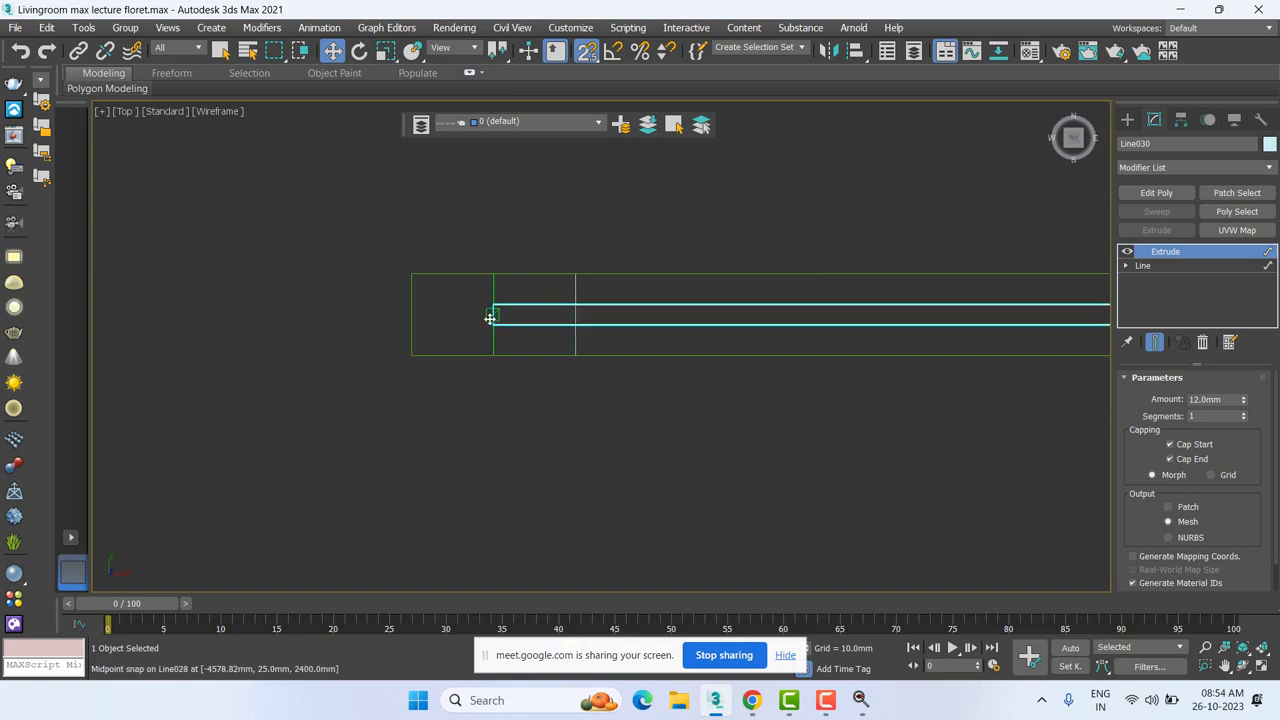
key("ctrl+z")
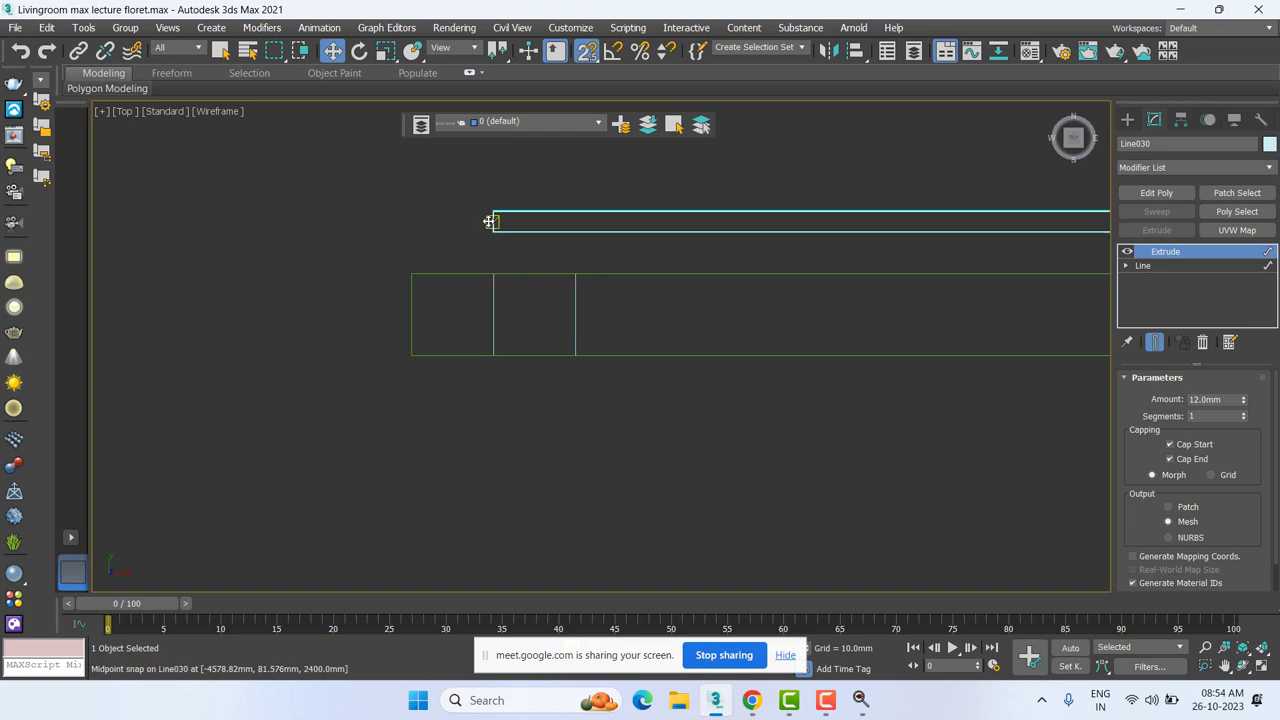
left_click_drag(490, 221, 502, 330)
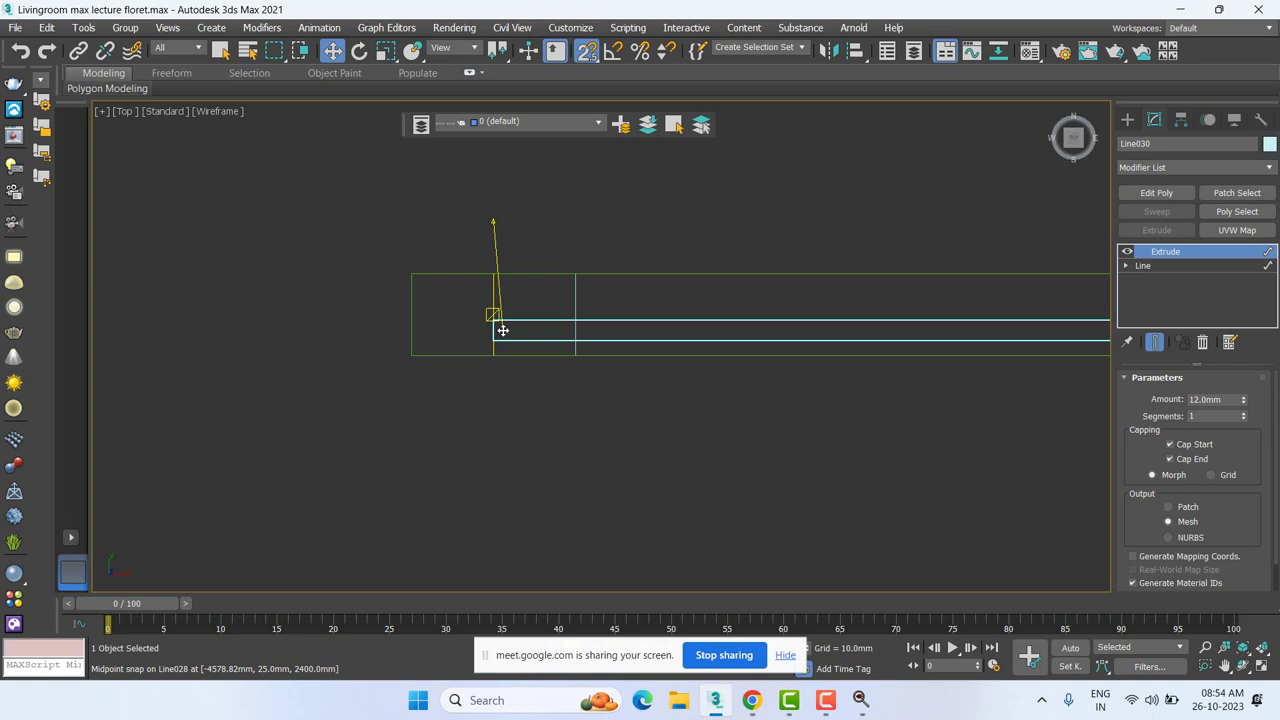
left_click_drag(502, 330, 495, 313)
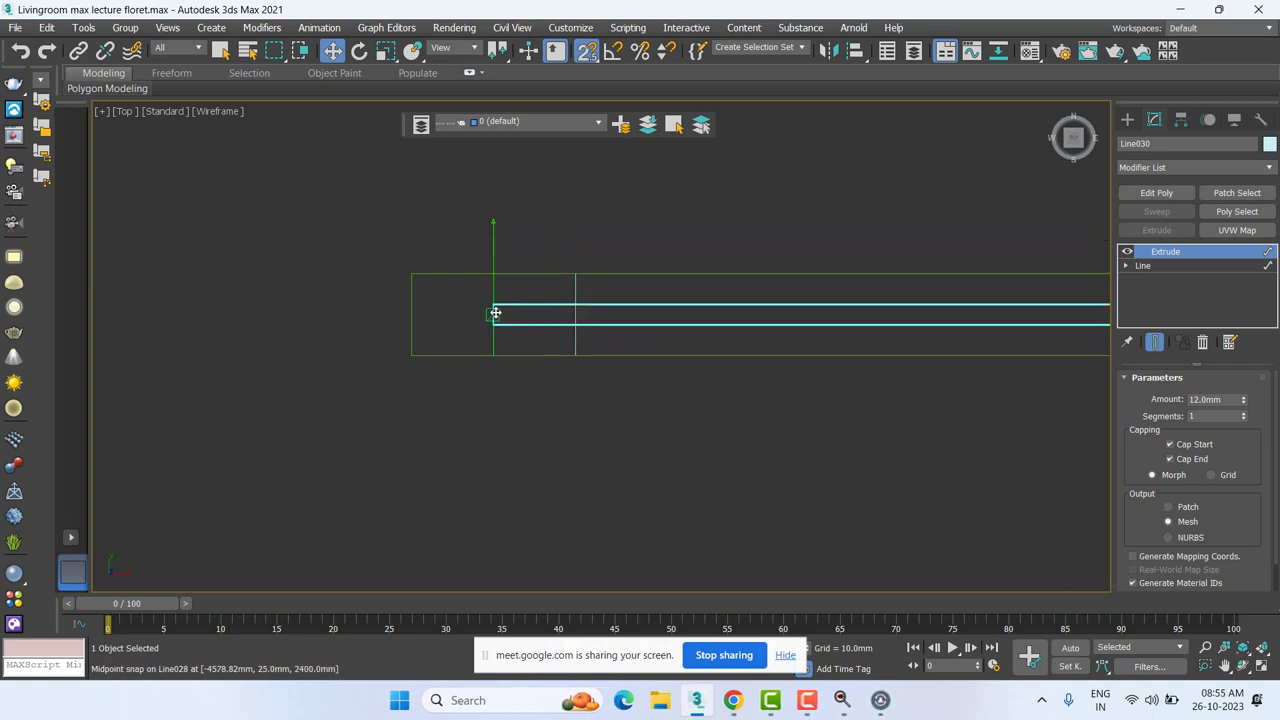
mouse_move(495, 313)
left_mouse_down()
mouse_move(600, 357)
mouse_move(486, 358)
left_mouse_up()
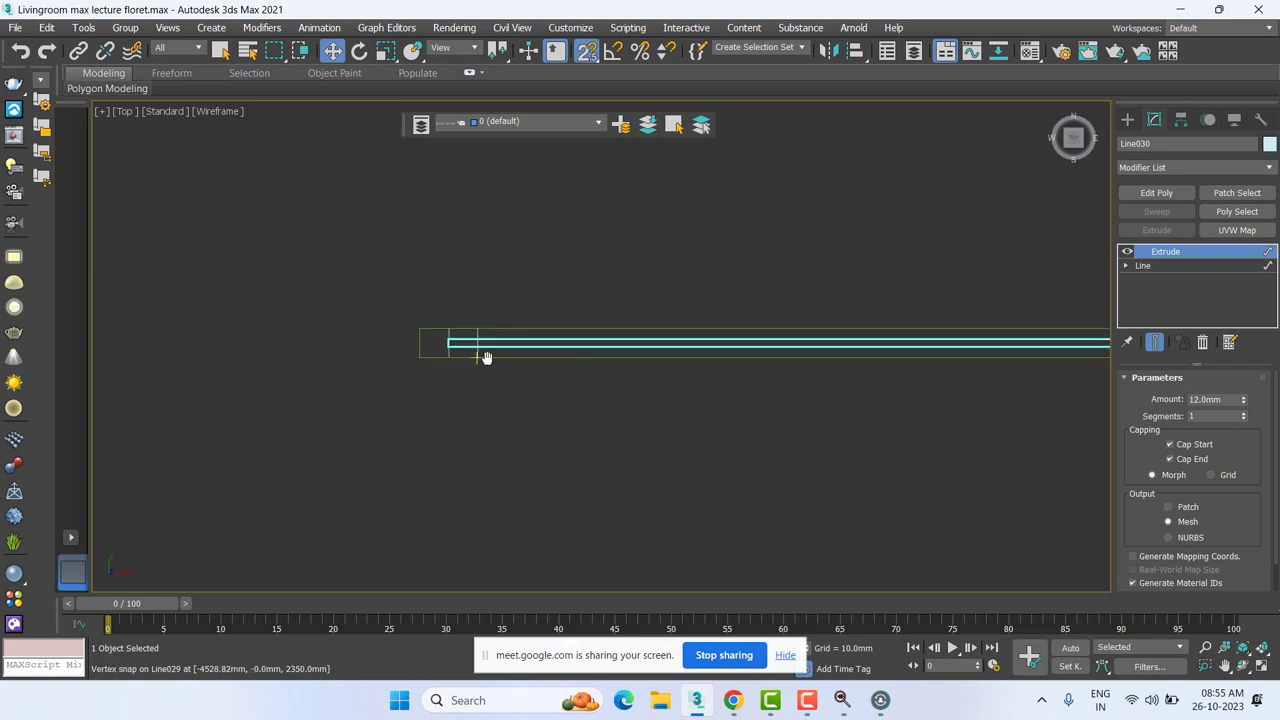
middle_click_drag(706, 303, 592, 352)
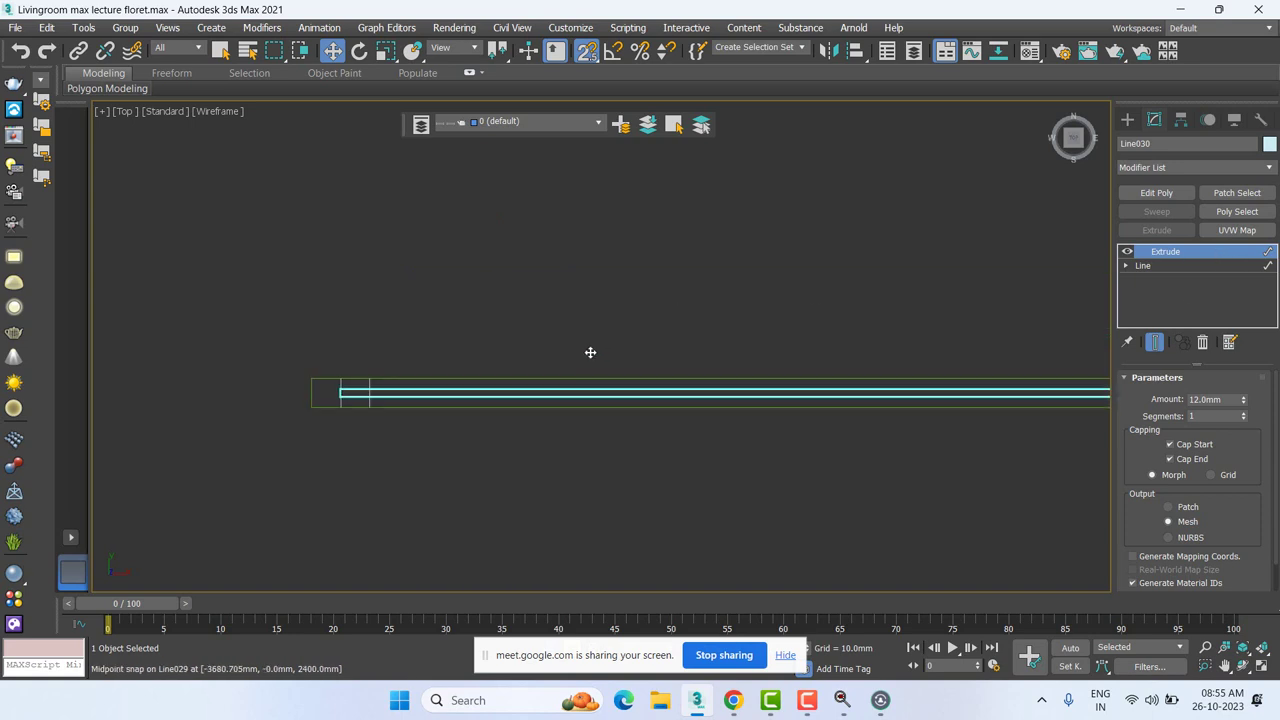
Step: Orbit the Perspective view to inspect the frame at an angle
key("p")
mouse_move(683, 408)
middle_mouse_down("alt")
mouse_move(743, 329)
mouse_move(963, 357)
middle_mouse_up("alt")
scroll(714, 294, "up", 3)
scroll(854, 200, "up", 3)
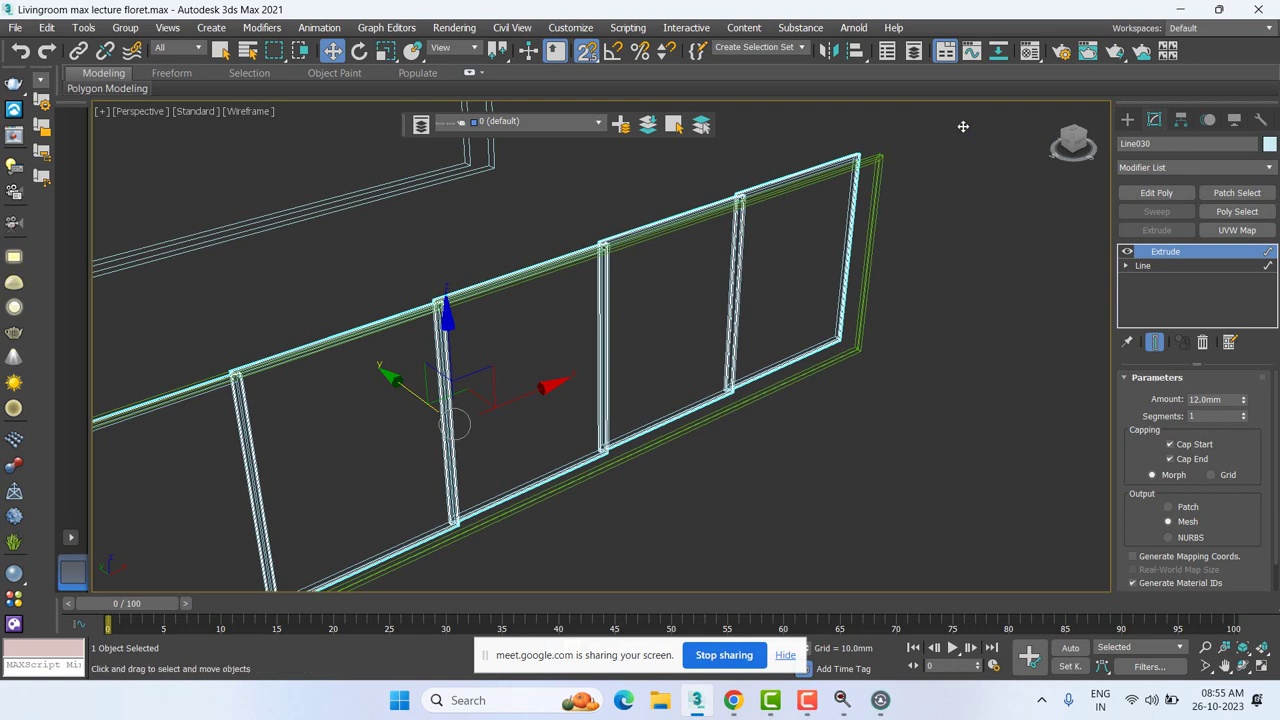
Step: Select the green swept frame Line028, set its sweep Width to 50.0mm and change its Length
right_click(829, 365)
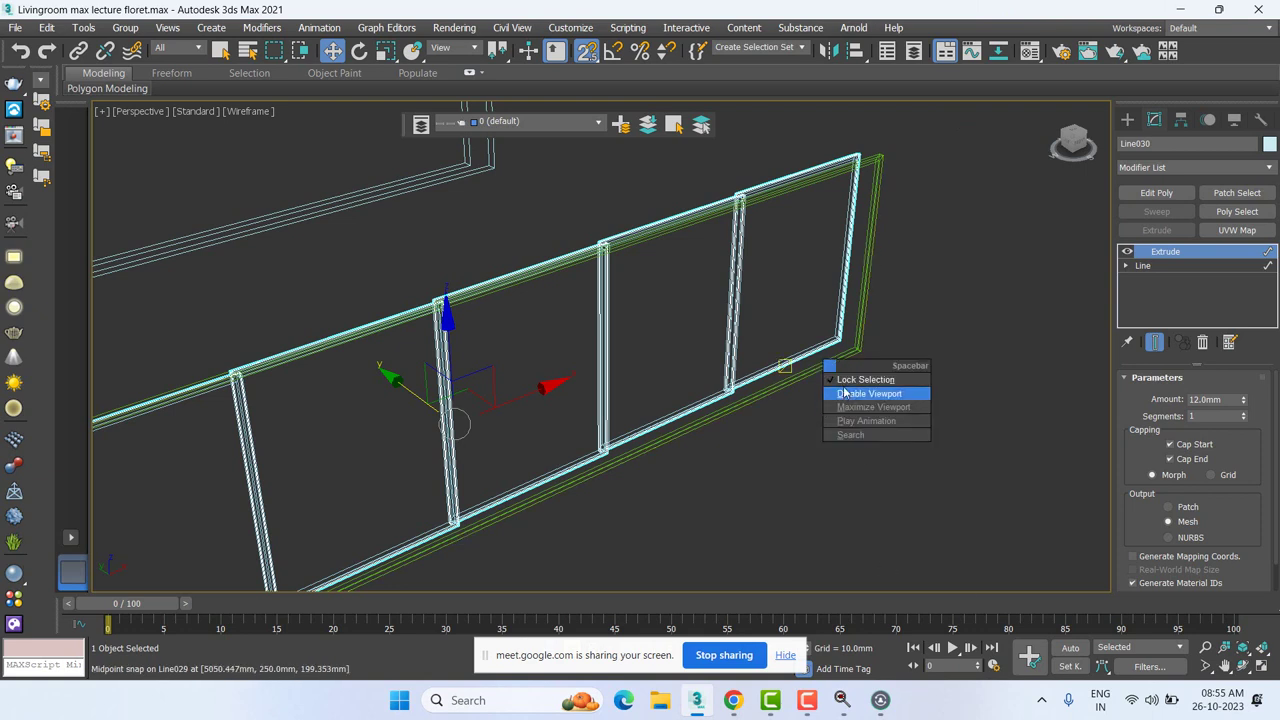
left_click(847, 394)
right_click(810, 376)
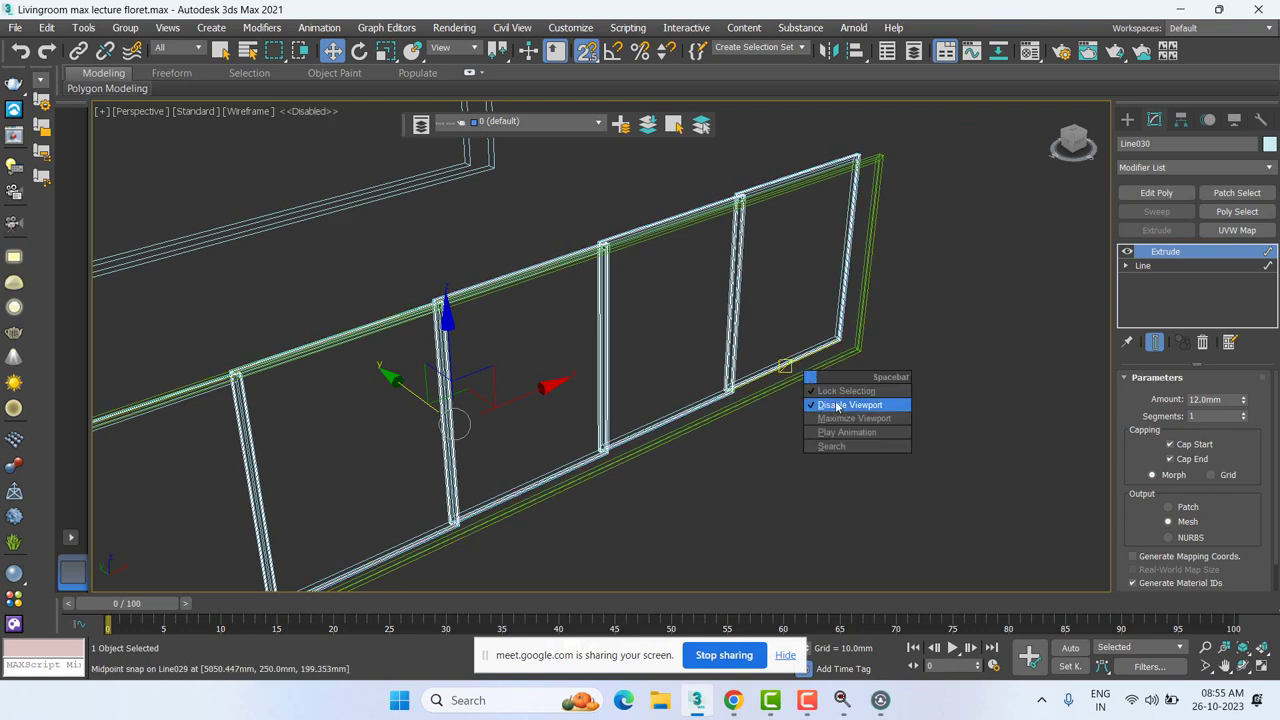
left_click(846, 389)
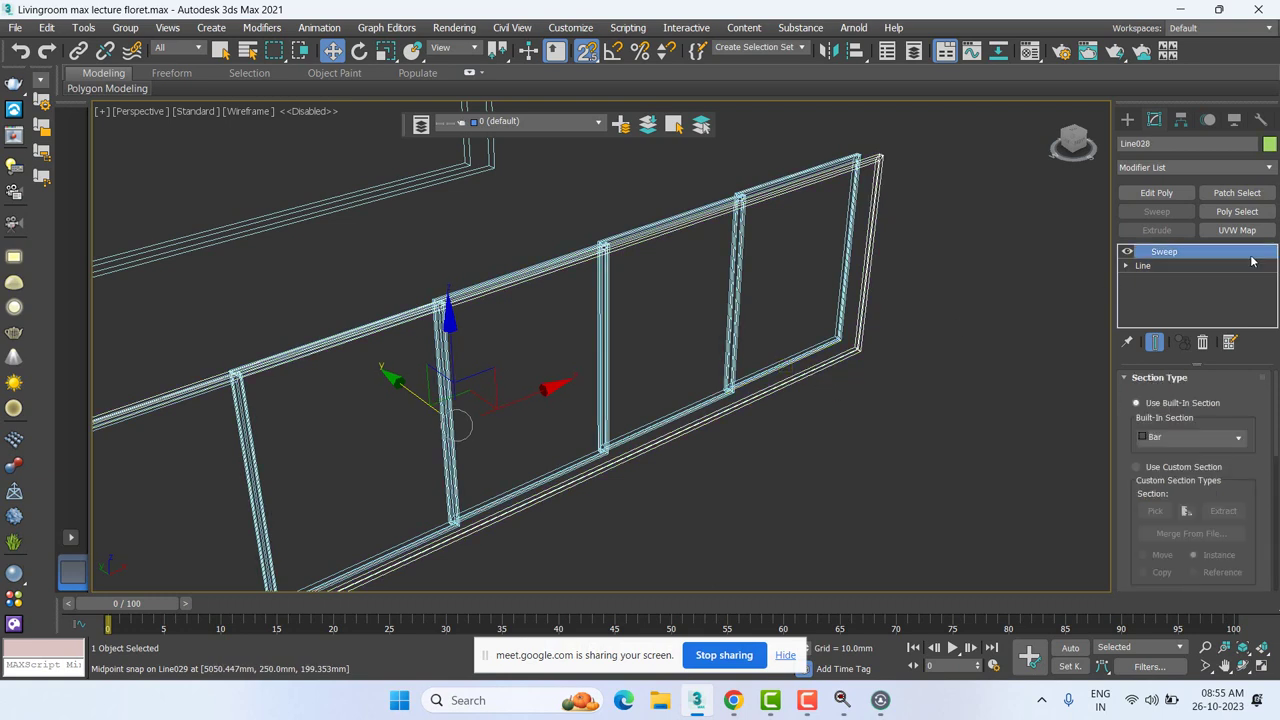
scroll(1271, 418, "down", 2)
scroll(1271, 418, "down", 2)
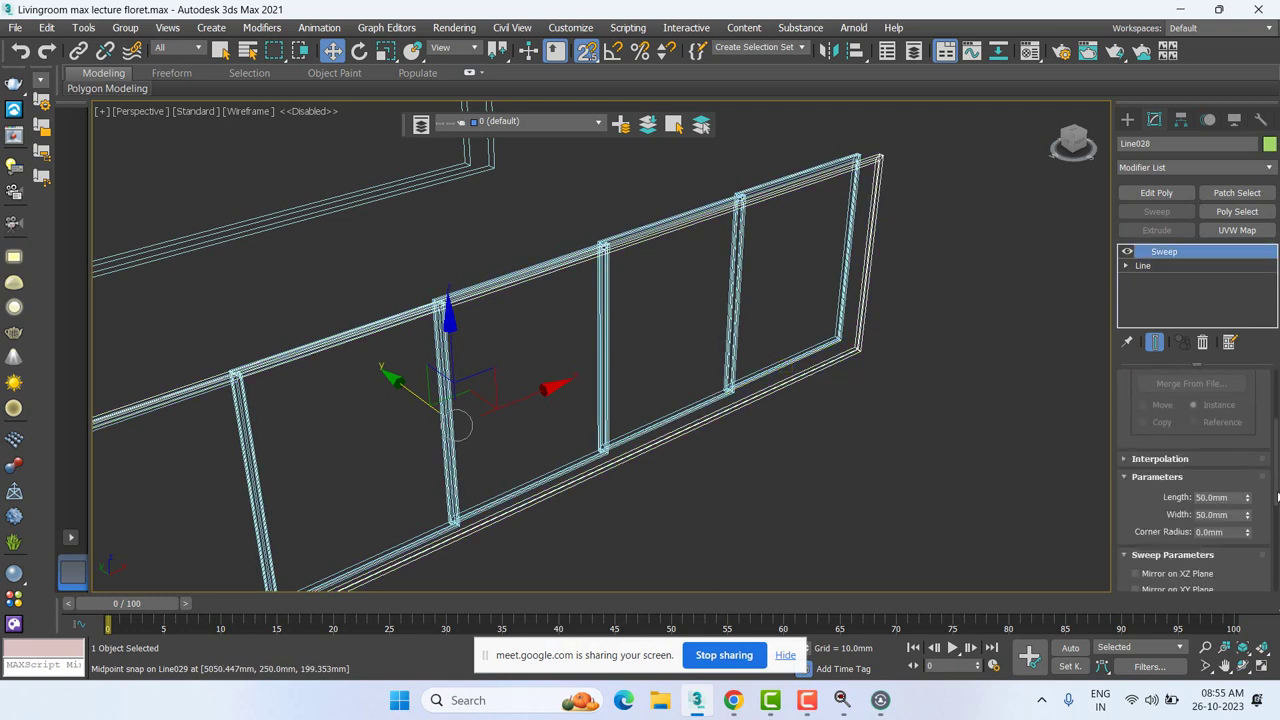
left_click(1246, 516)
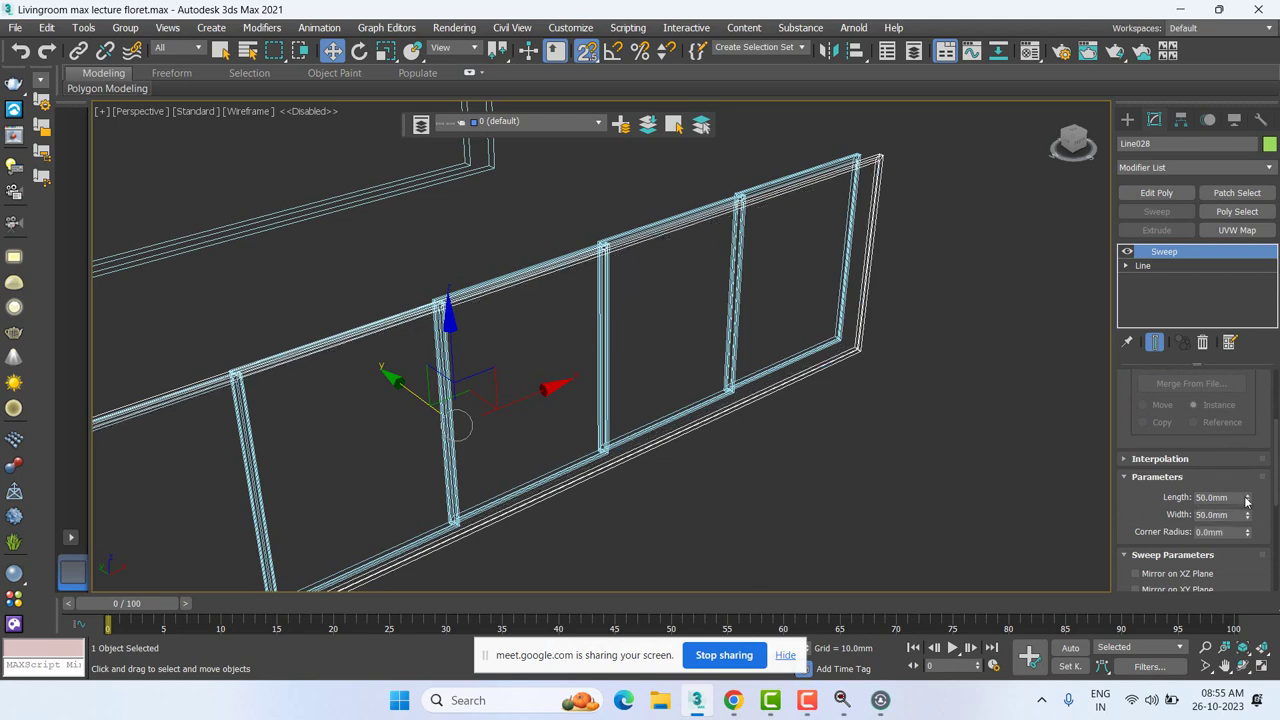
mouse_move(1246, 500)
left_mouse_down()
mouse_move(1110, 115)
mouse_move(1038, 219)
left_mouse_up()
Step: In Top view, fine-tune the bar section Length down to 309.58mm
key("t")
scroll(846, 312, "down", 3)
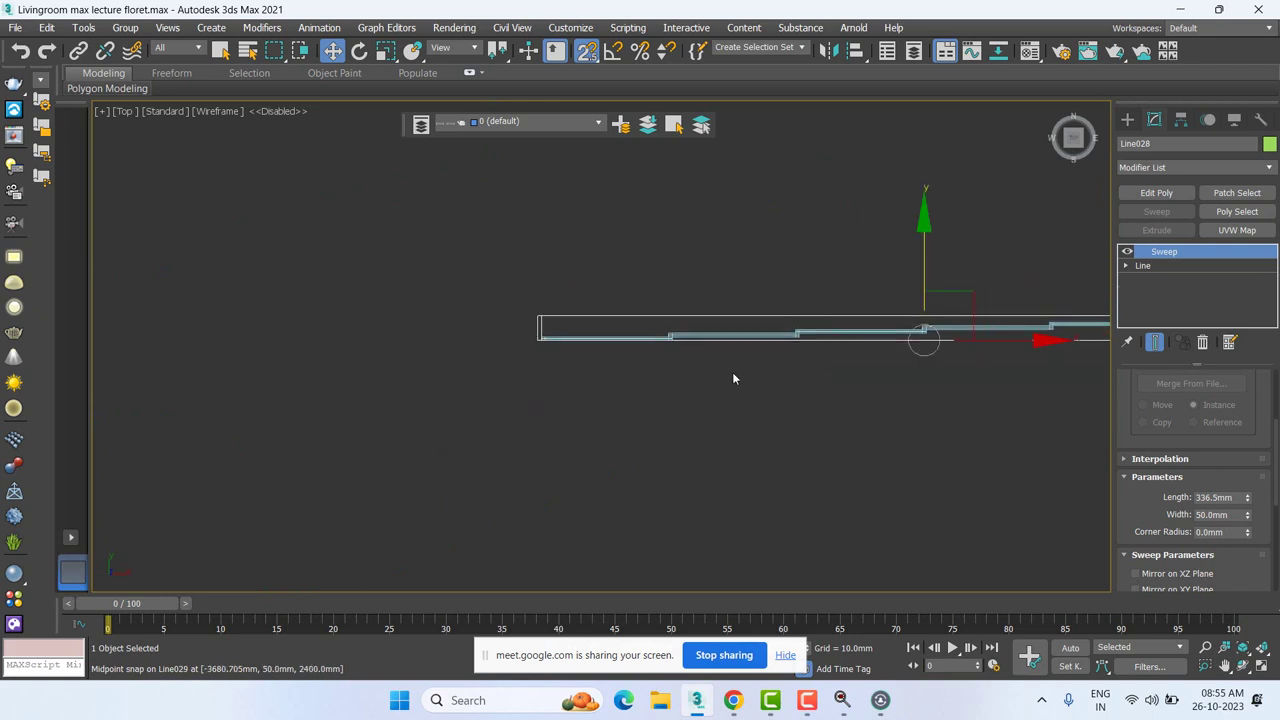
middle_click_drag(733, 378, 343, 371)
scroll(854, 315, "up", 5)
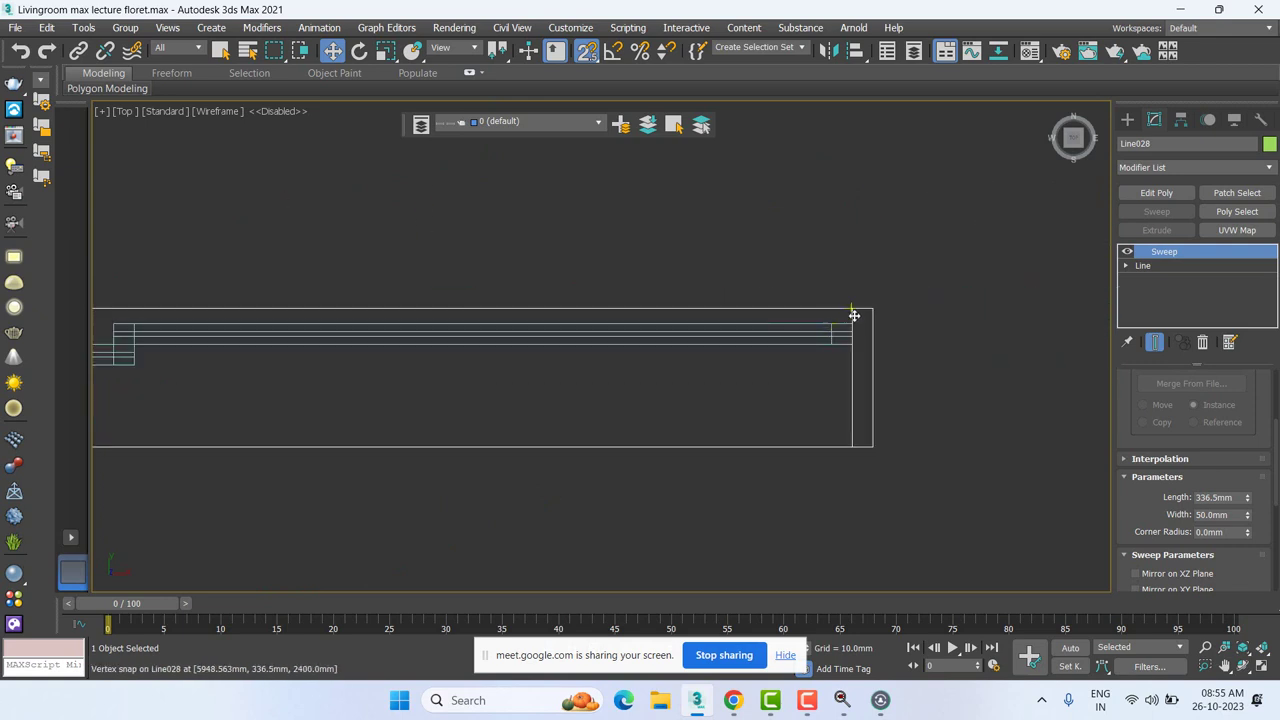
middle_click_drag(856, 325, 979, 287)
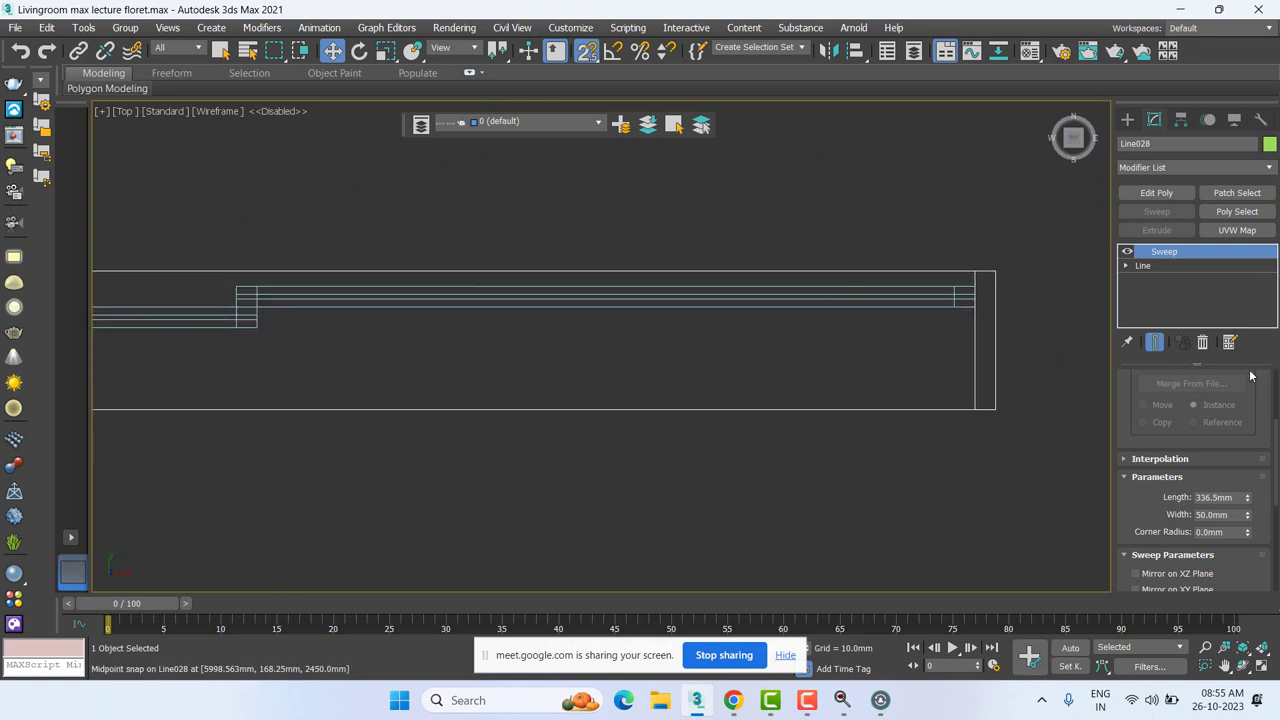
left_click_drag(1253, 497, 1250, 506)
scroll(493, 349, "down", 2)
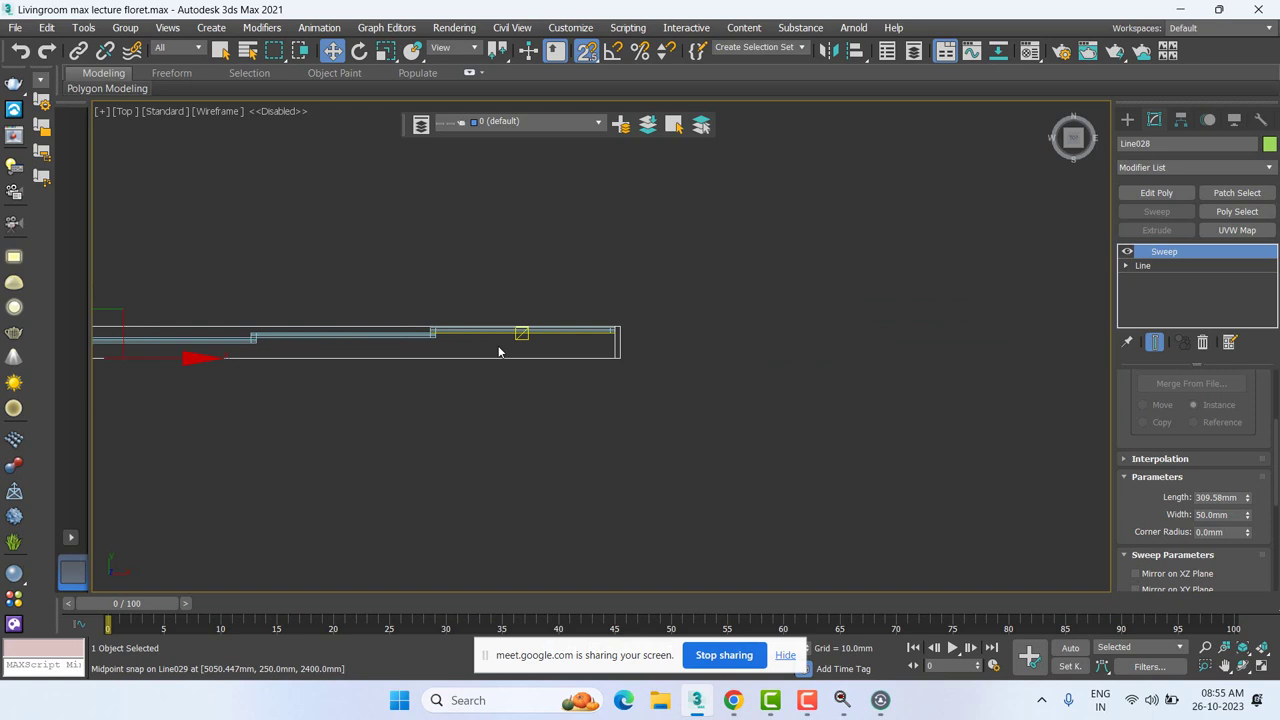
scroll(499, 351, "down", 3)
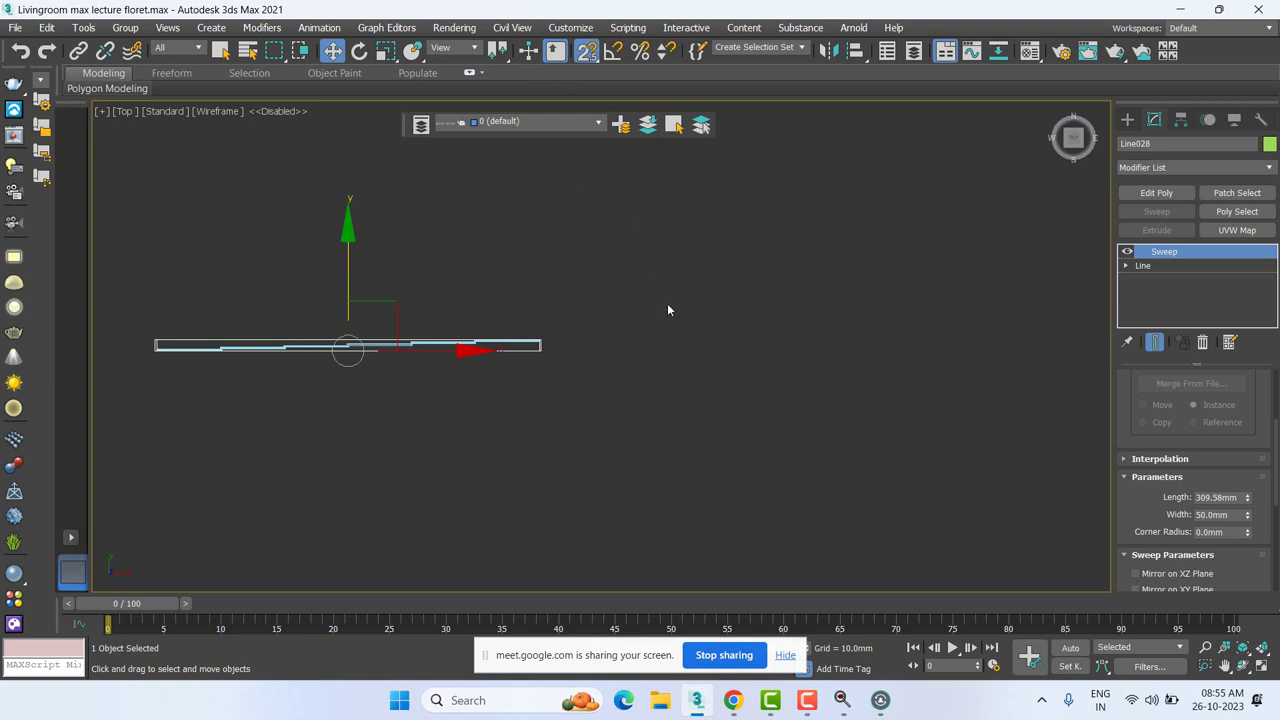
Step: Box-select the three swept bars and snap-move them up onto the back panel
mouse_move(744, 371)
middle_mouse_down()
mouse_move(756, 397)
mouse_move(746, 436)
middle_mouse_up()
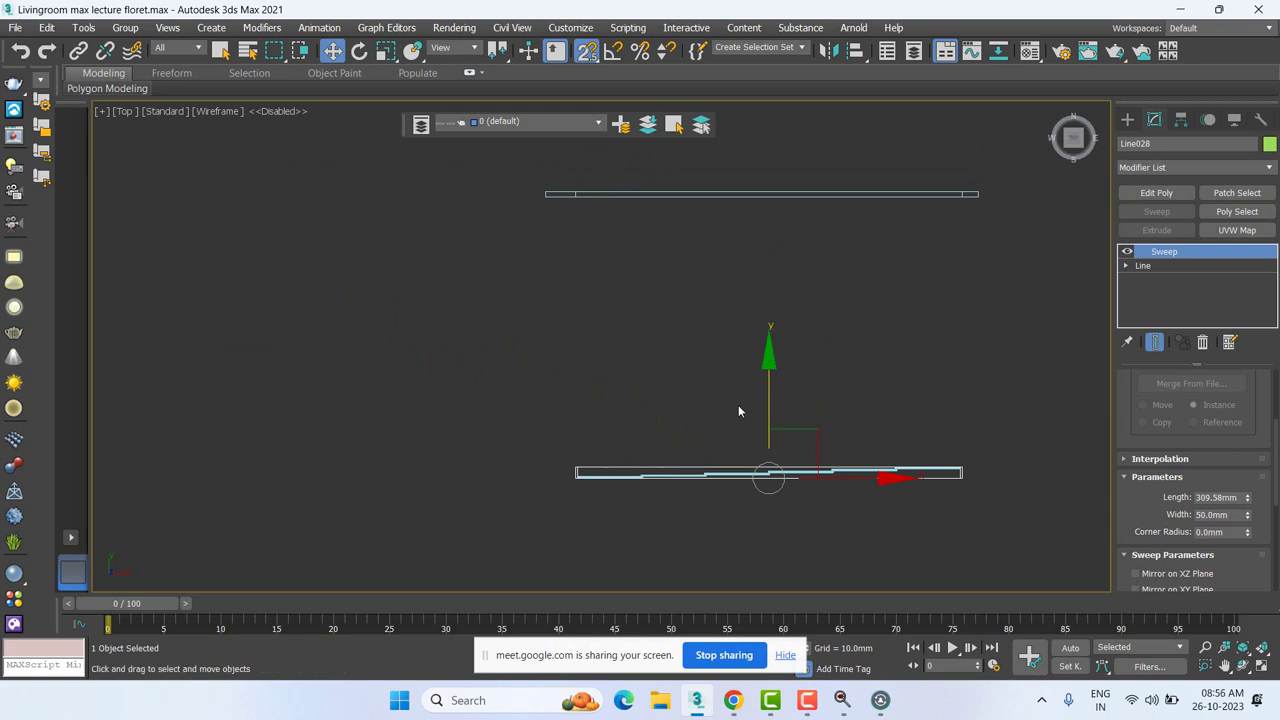
middle_click_drag(675, 282, 671, 351)
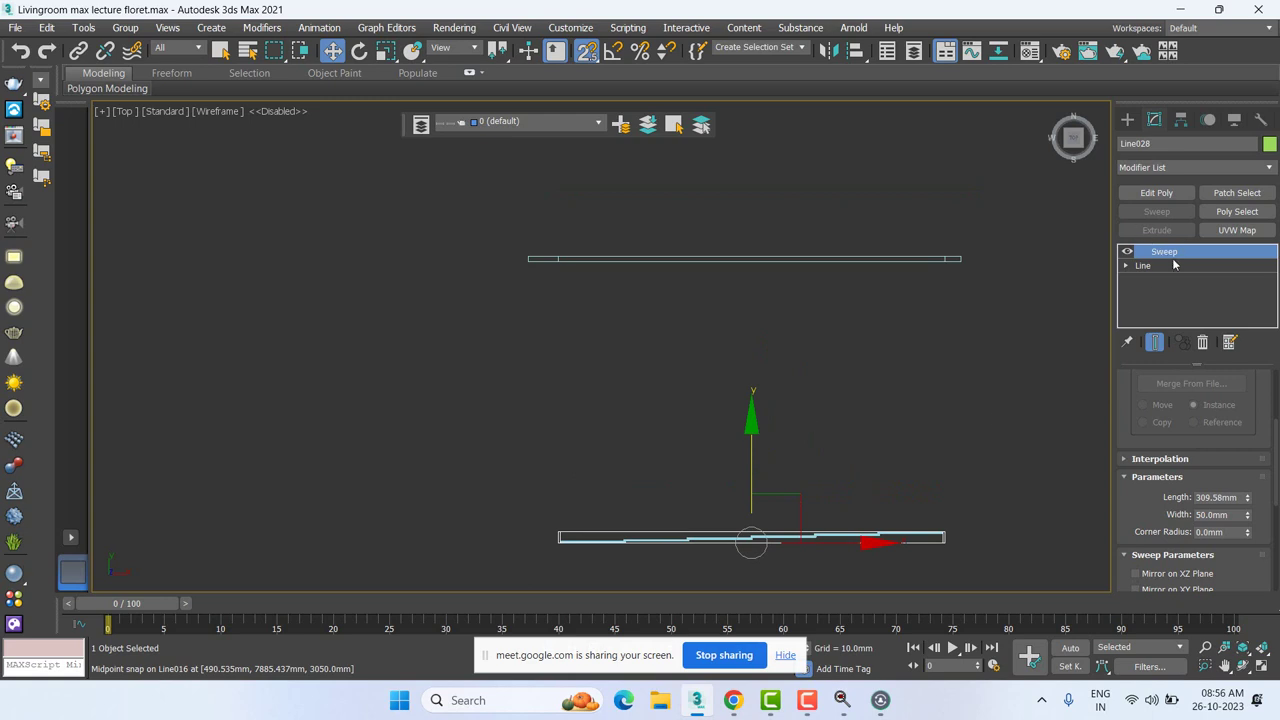
left_click_drag(522, 522, 978, 585)
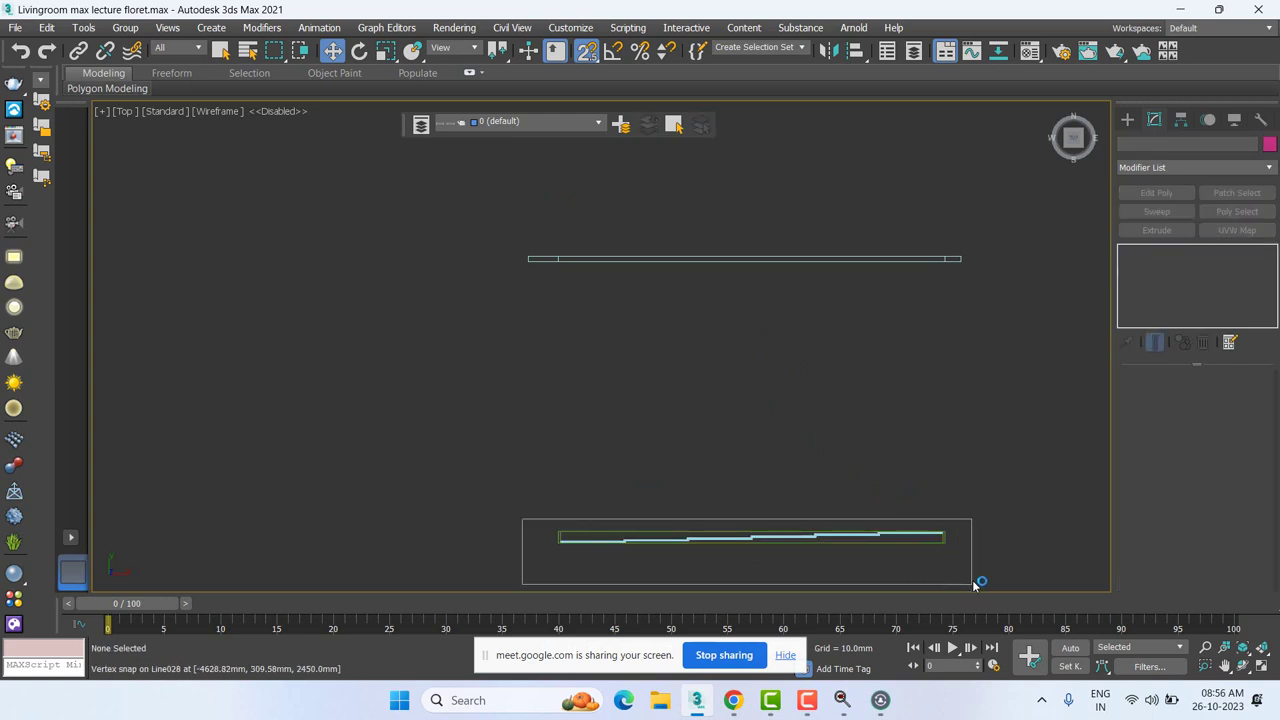
middle_click_drag(778, 484, 777, 519)
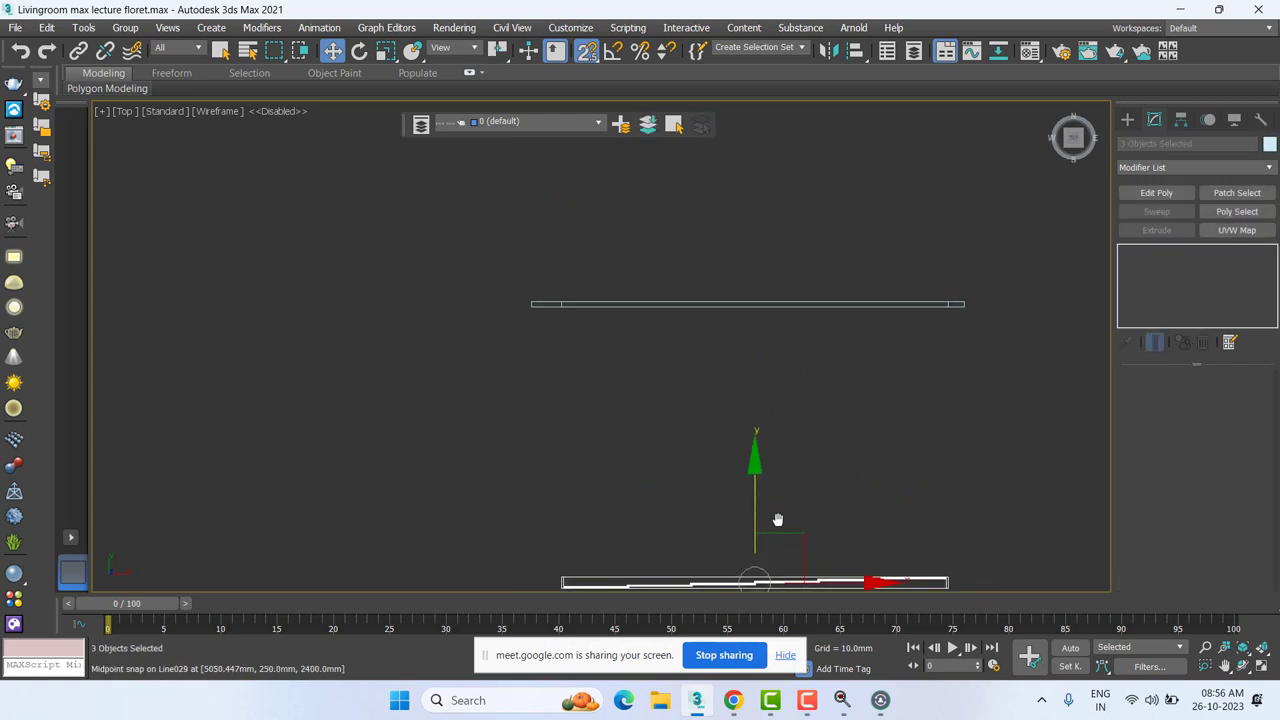
left_click_drag(753, 485, 845, 335)
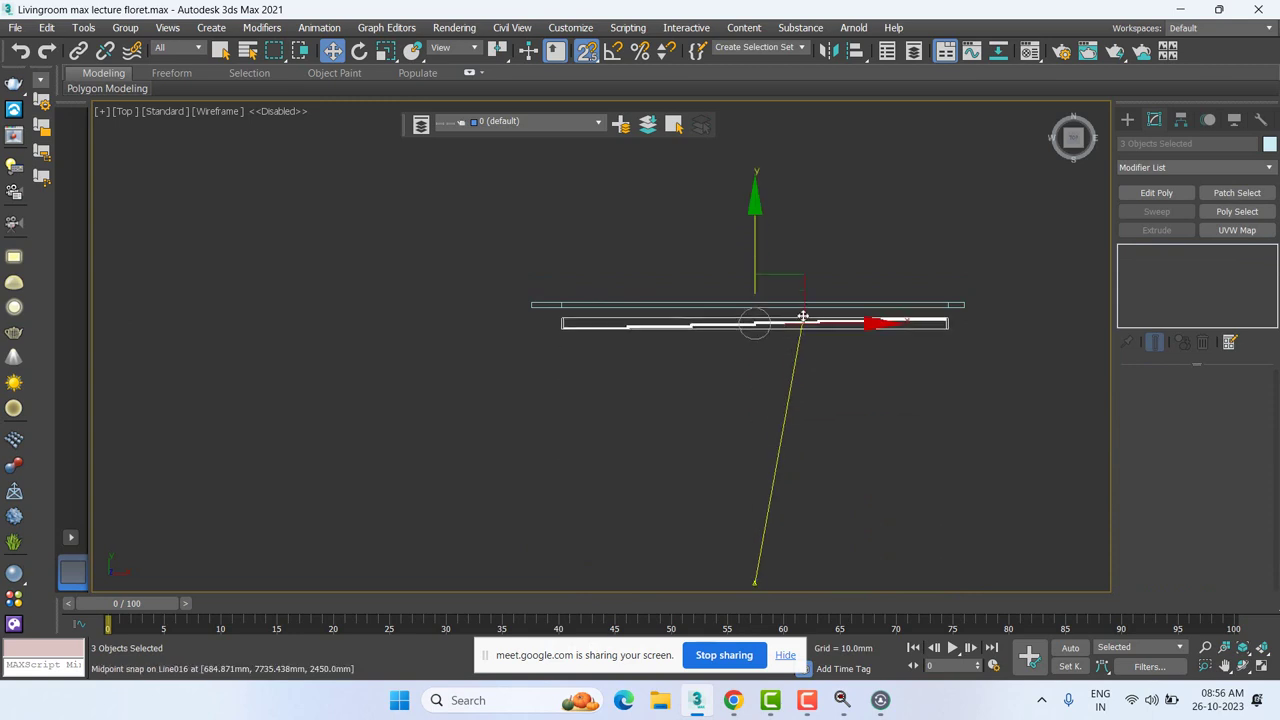
right_click(846, 333)
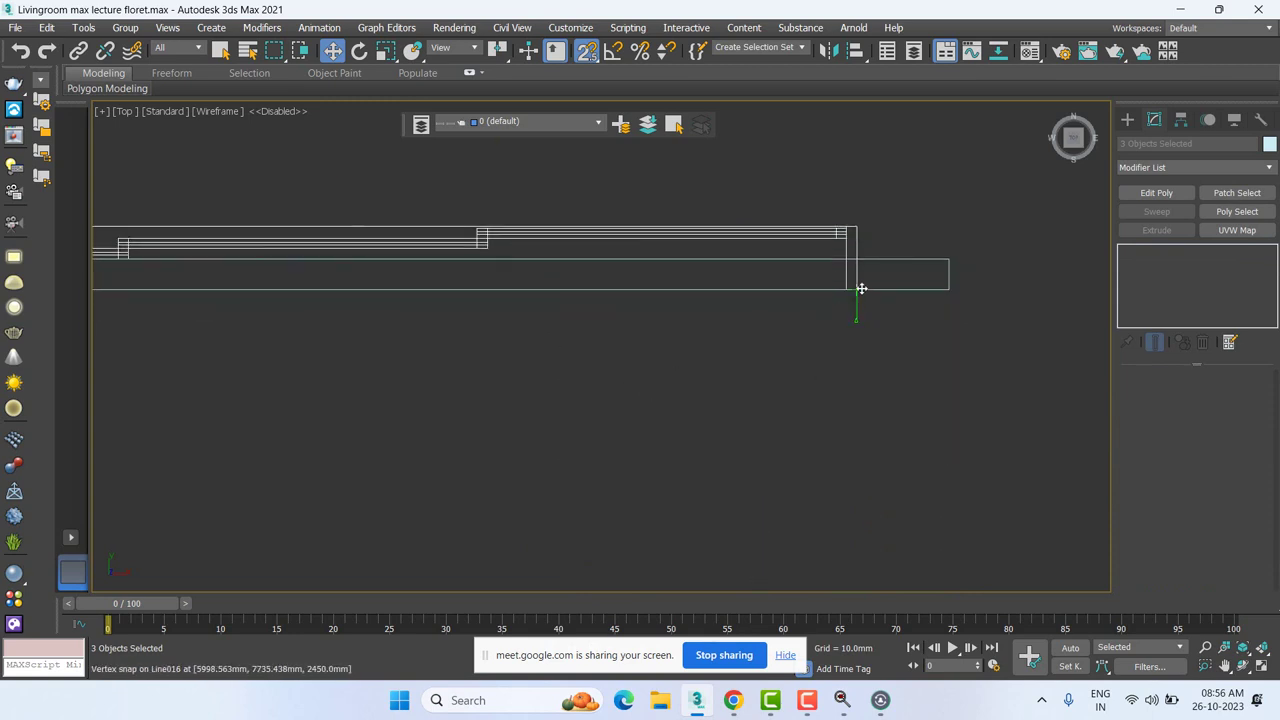
left_click_drag(859, 321, 860, 371)
Step: Turn snapping off and orbit the Perspective view of the assembly
key("p")
key("s")
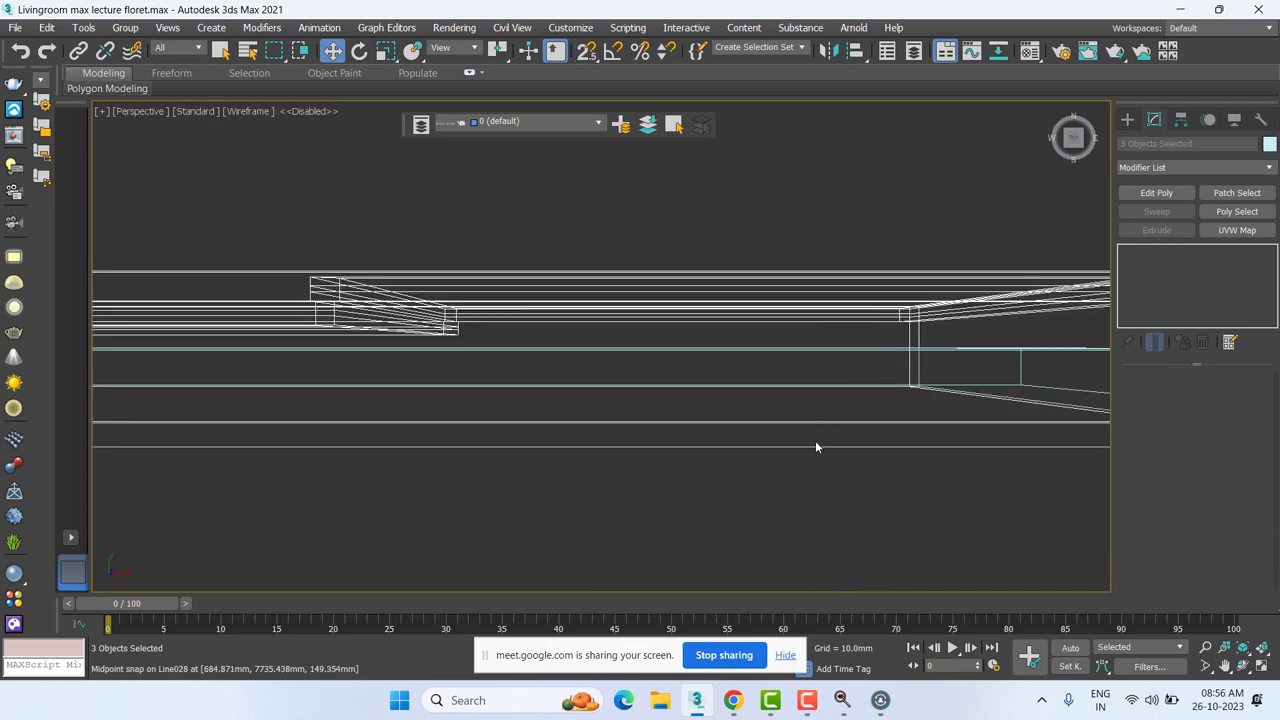
middle_click_drag(815, 447, 770, 384, "alt")
scroll(766, 374, "down", 5)
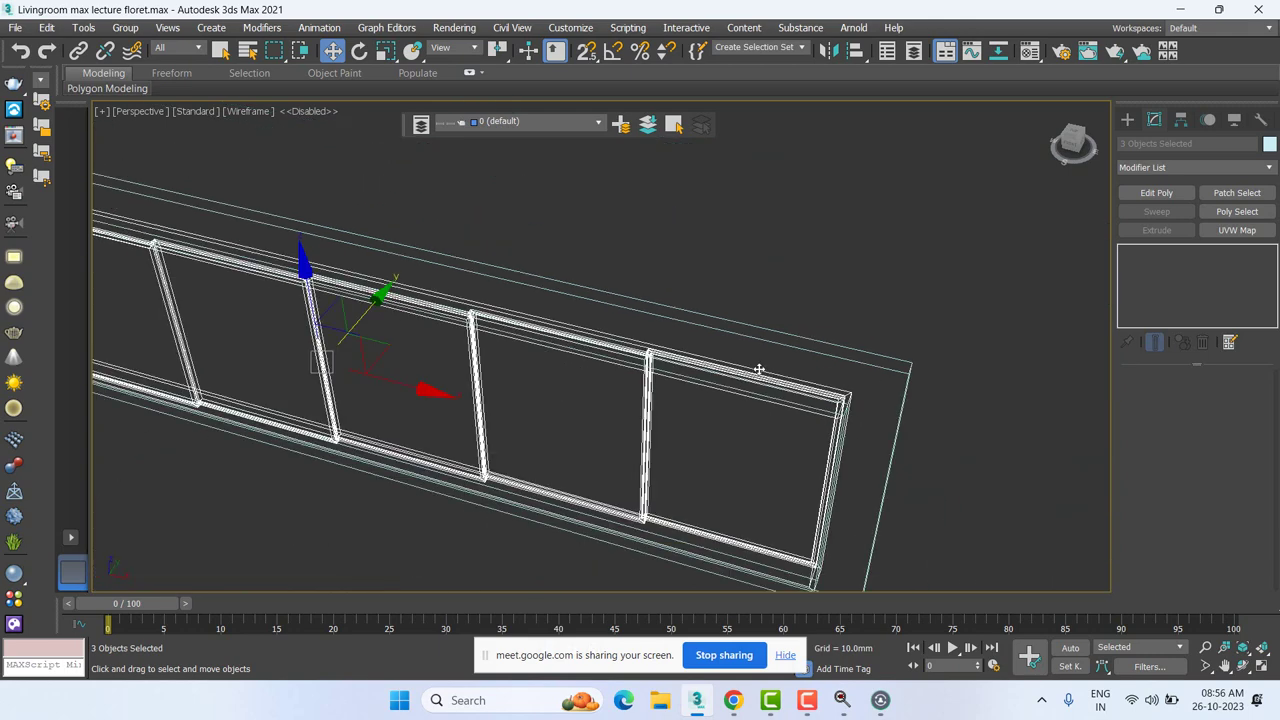
scroll(720, 358, "down", 3)
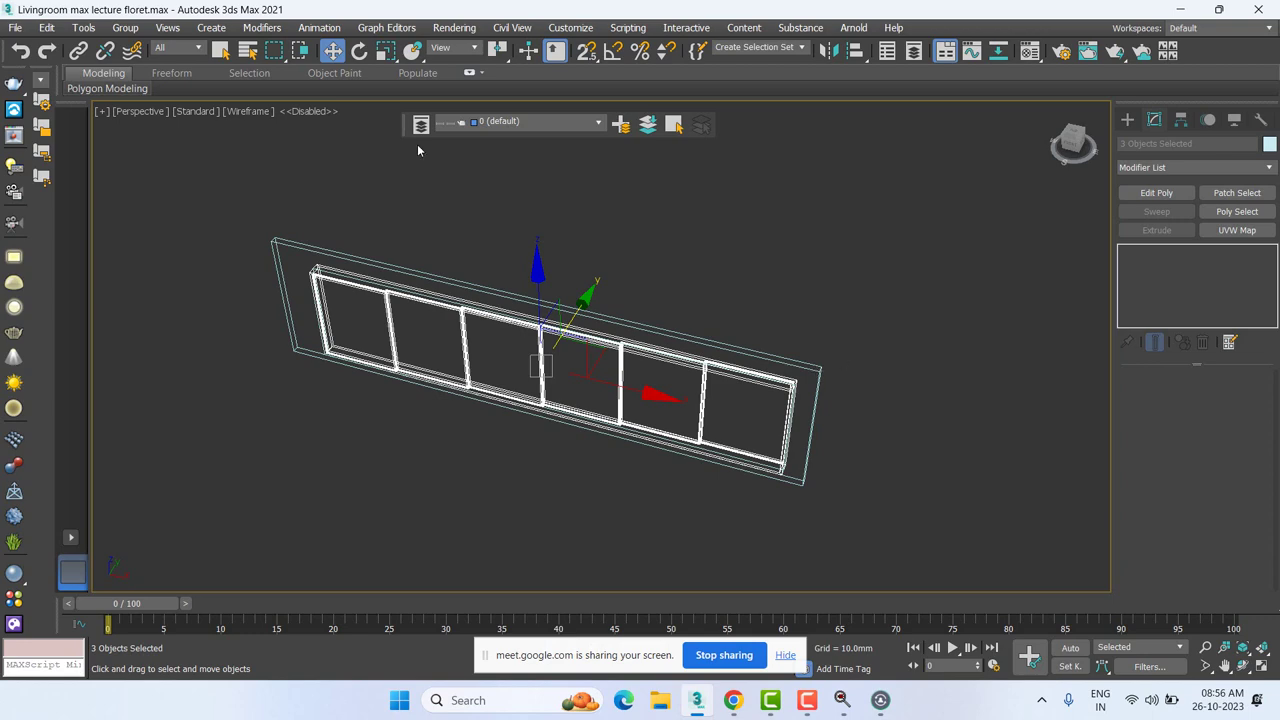
mouse_move(640, 365)
middle_mouse_down("alt")
mouse_move(601, 365)
mouse_move(727, 375)
middle_mouse_up("alt")
left_click(894, 400)
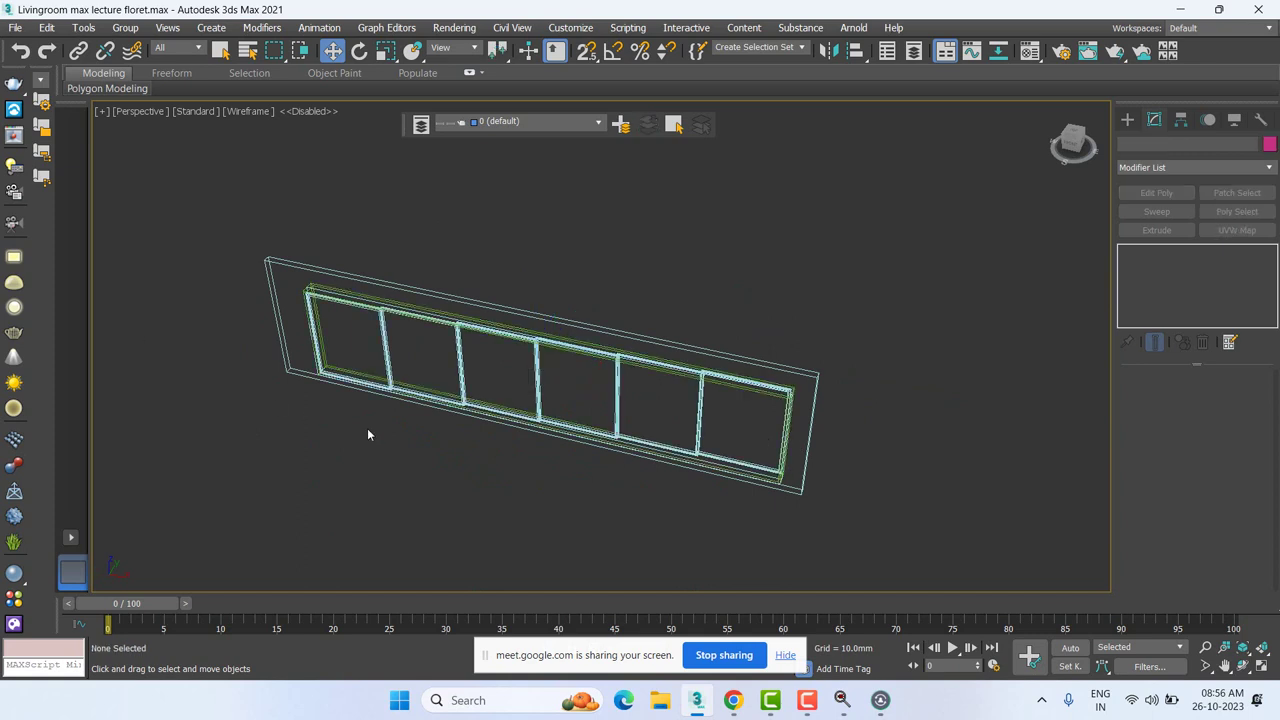
scroll(367, 428, "up", 3)
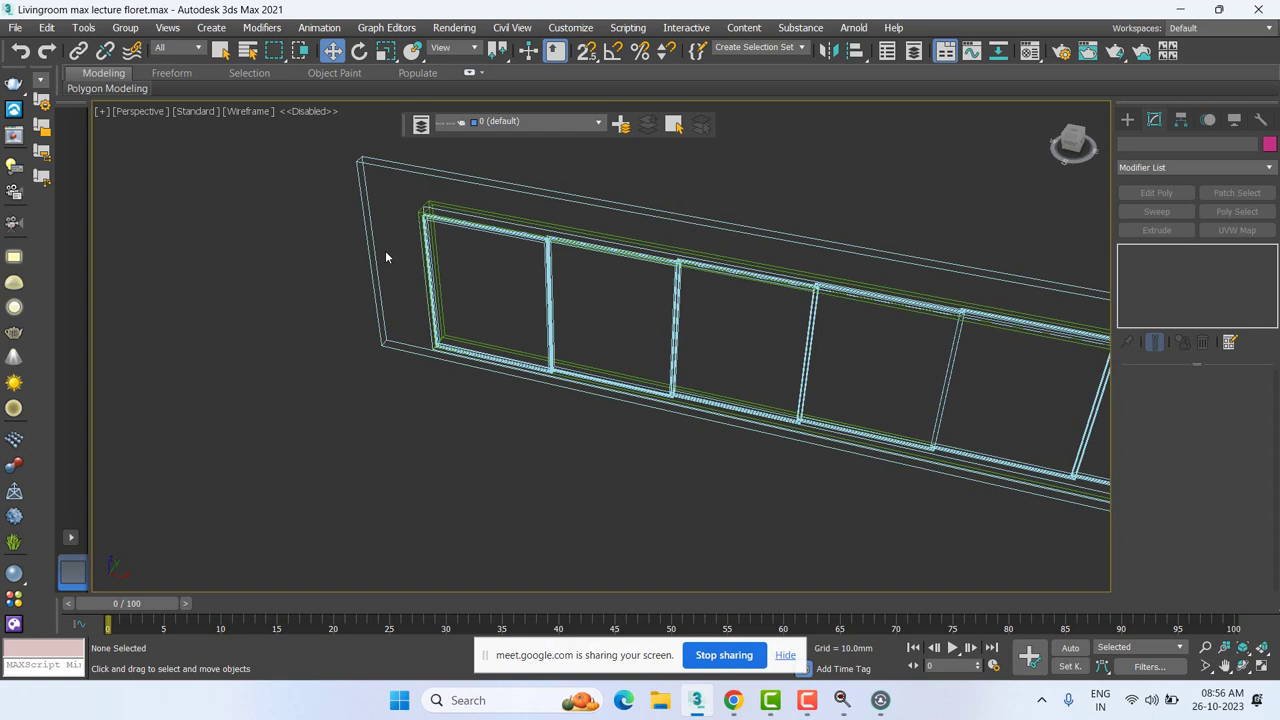
scroll(385, 257, "down", 4)
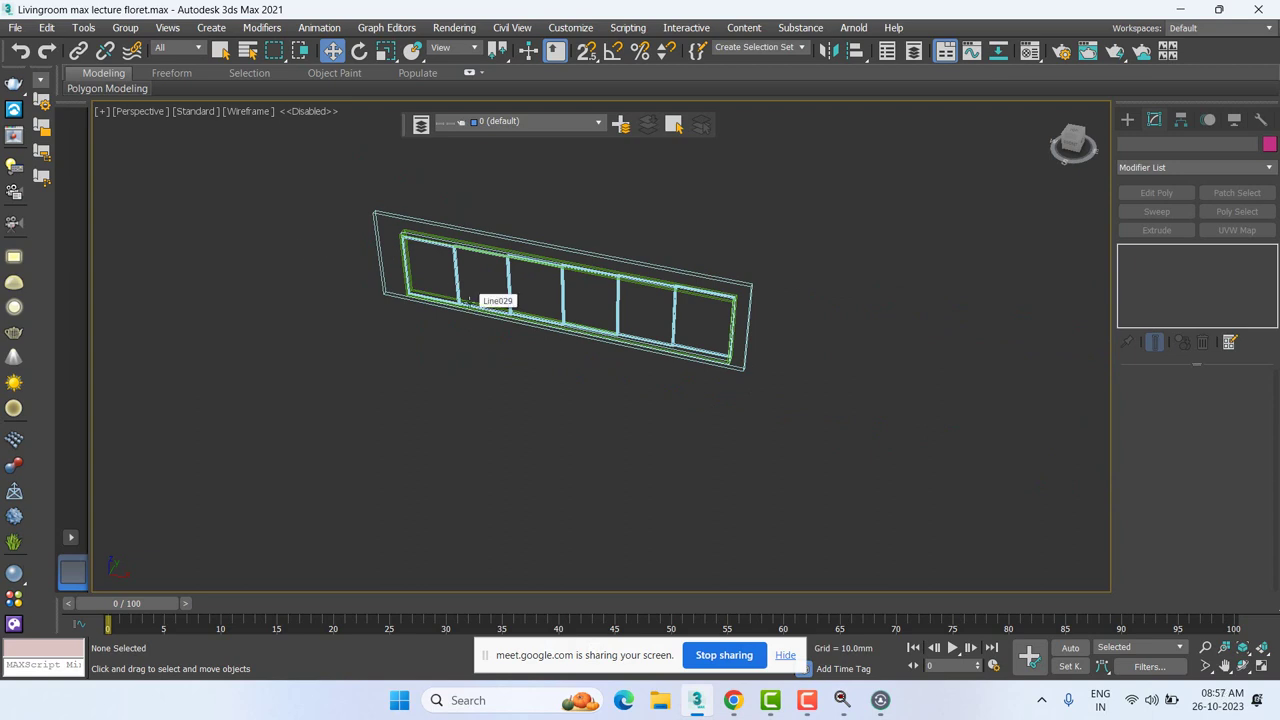
key("t")
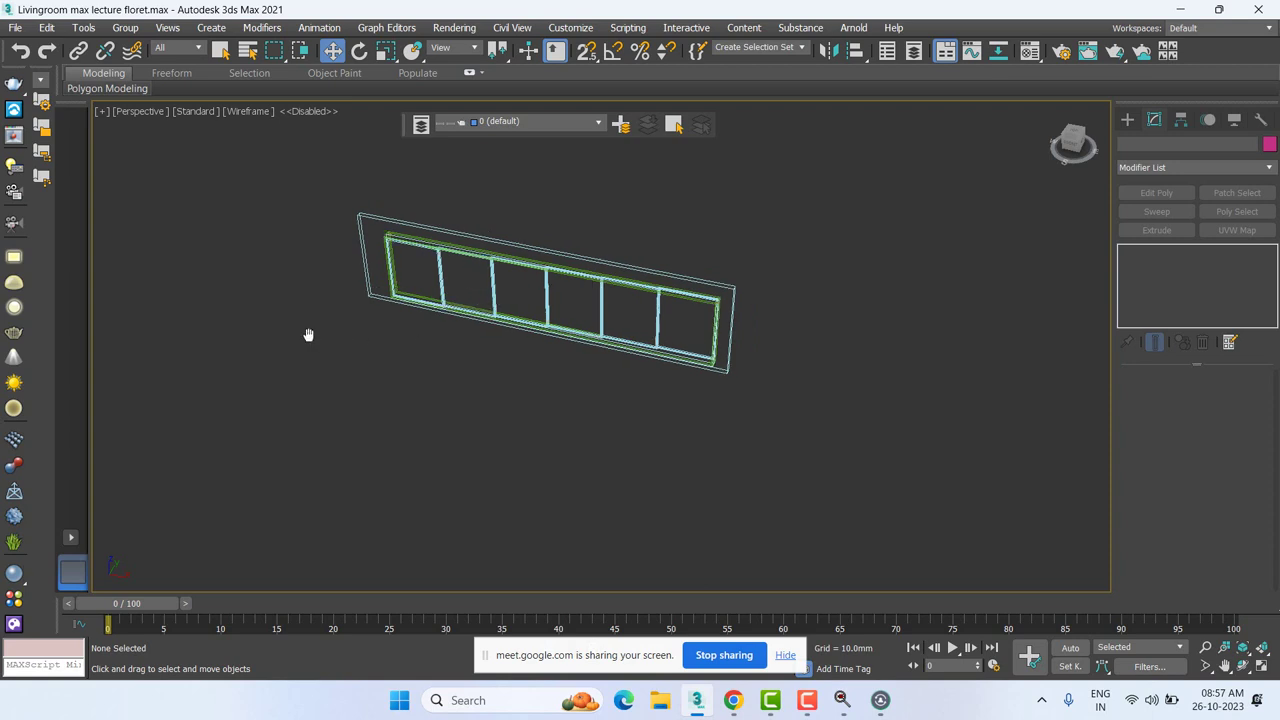
scroll(557, 377, "down", 5)
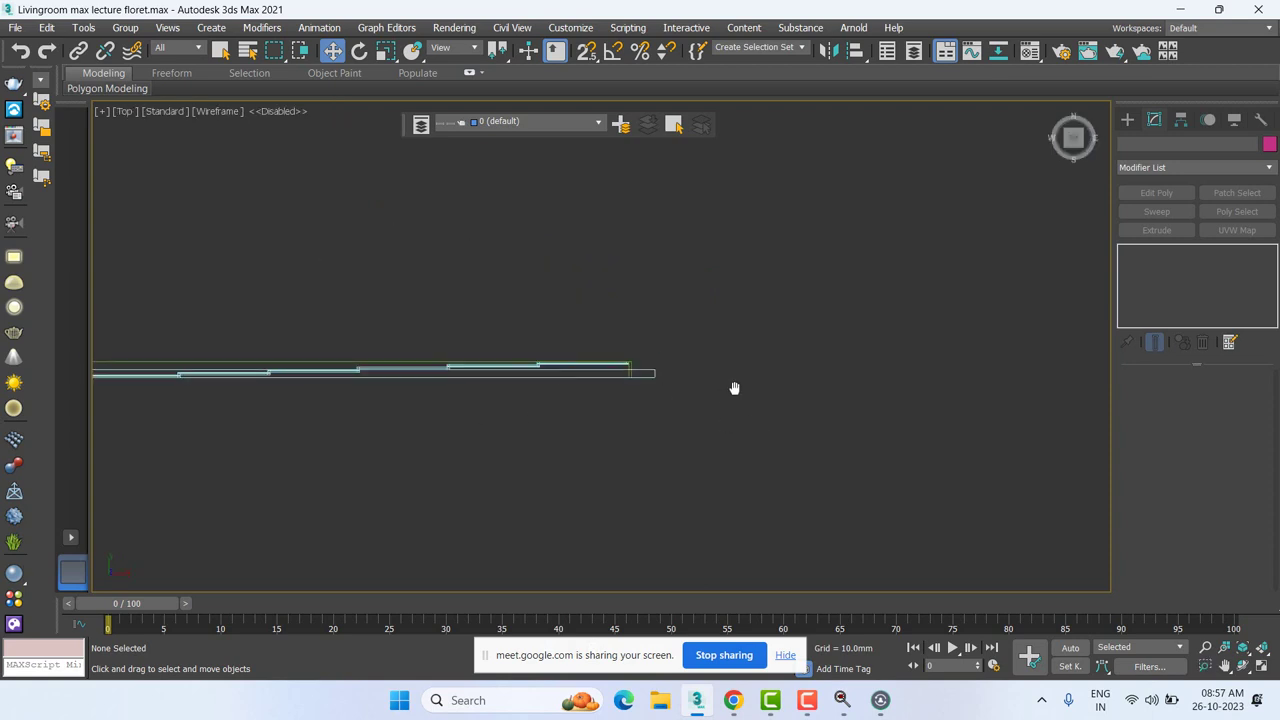
Step: Start the Line spline tool from the Create panel's Shapes category
middle_click_drag(734, 388, 892, 351)
left_click(1127, 119)
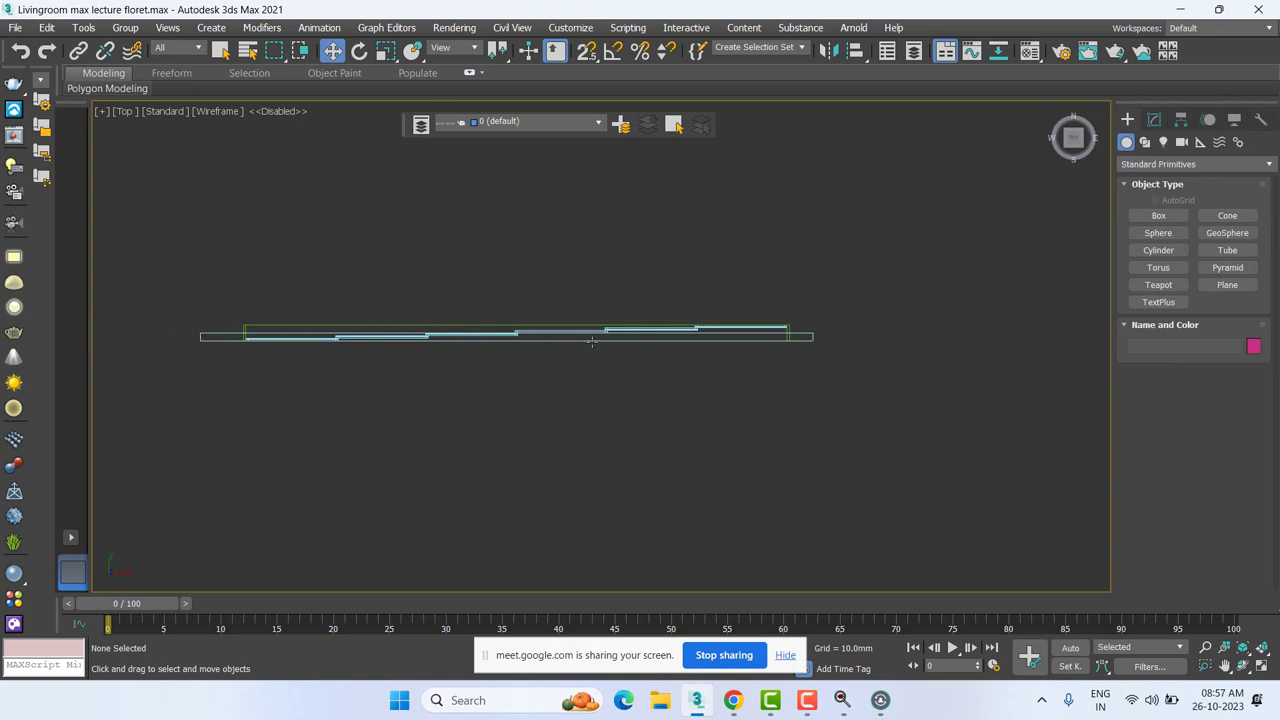
left_click(804, 338)
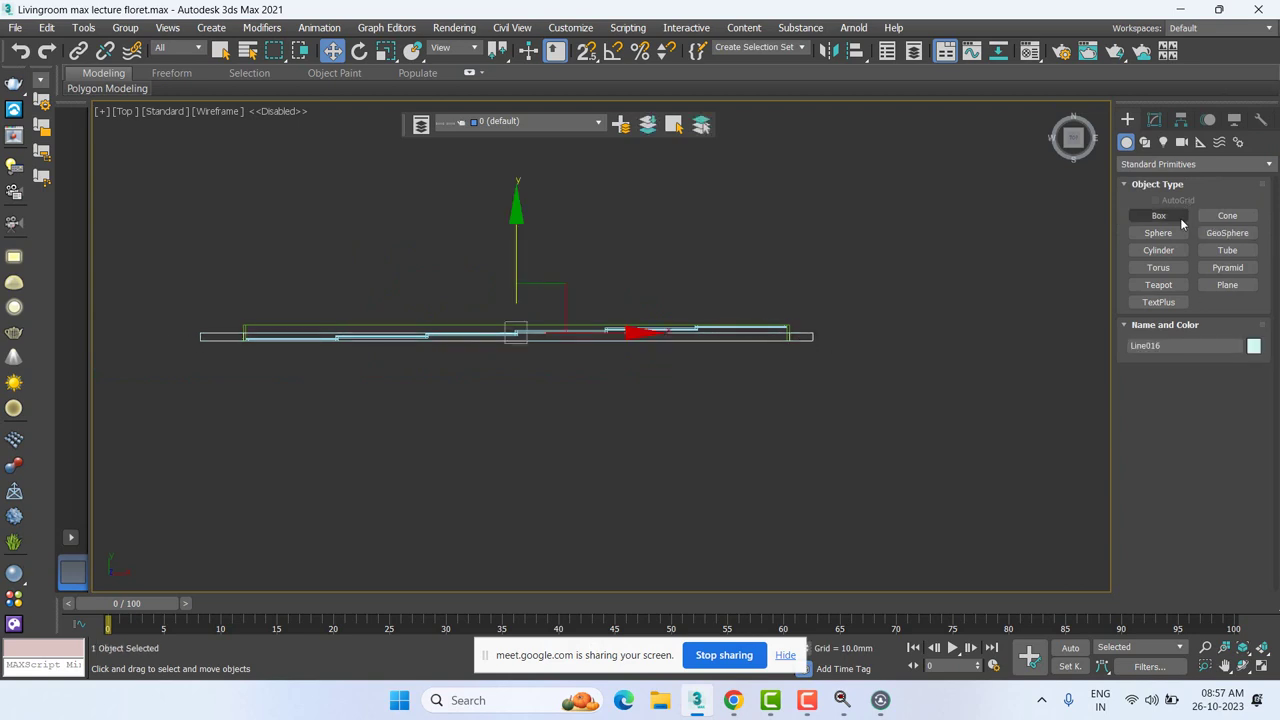
left_click(1145, 142)
left_click(1158, 228)
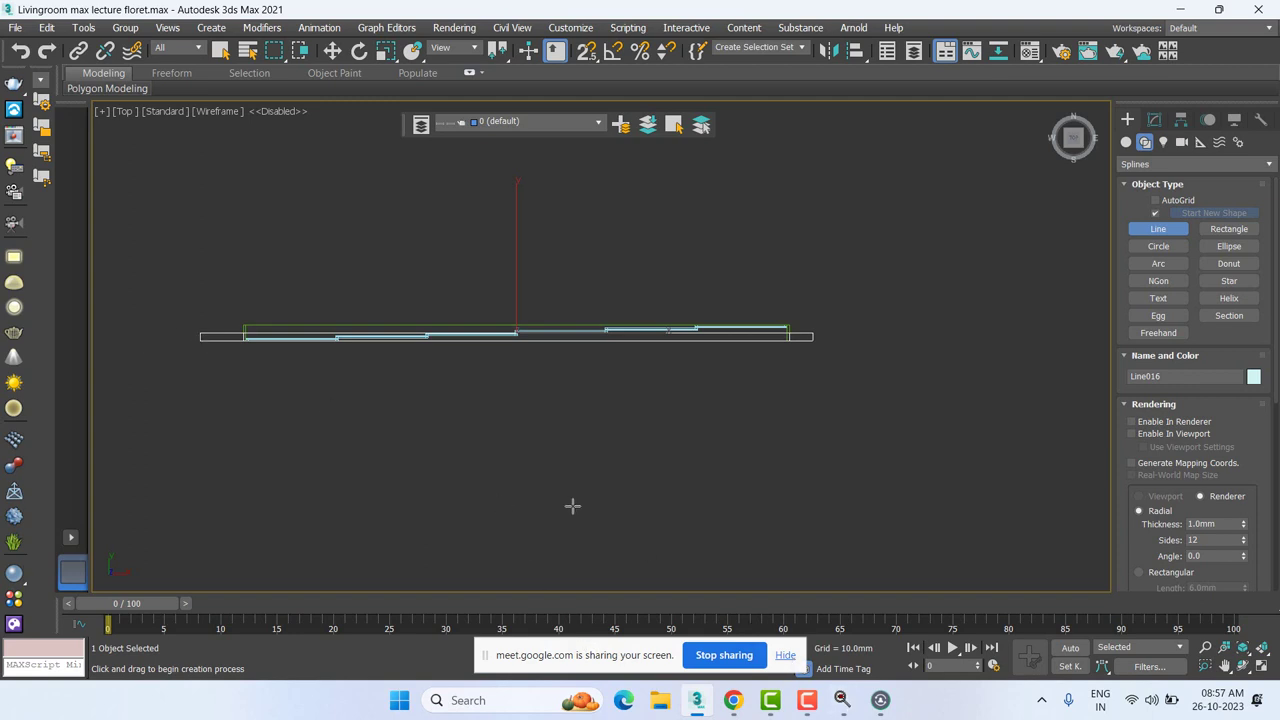
Step: Hide the screen-sharing notice and zoom to the wardrobe and column corner of the plan
middle_click_drag(571, 506, 674, 402)
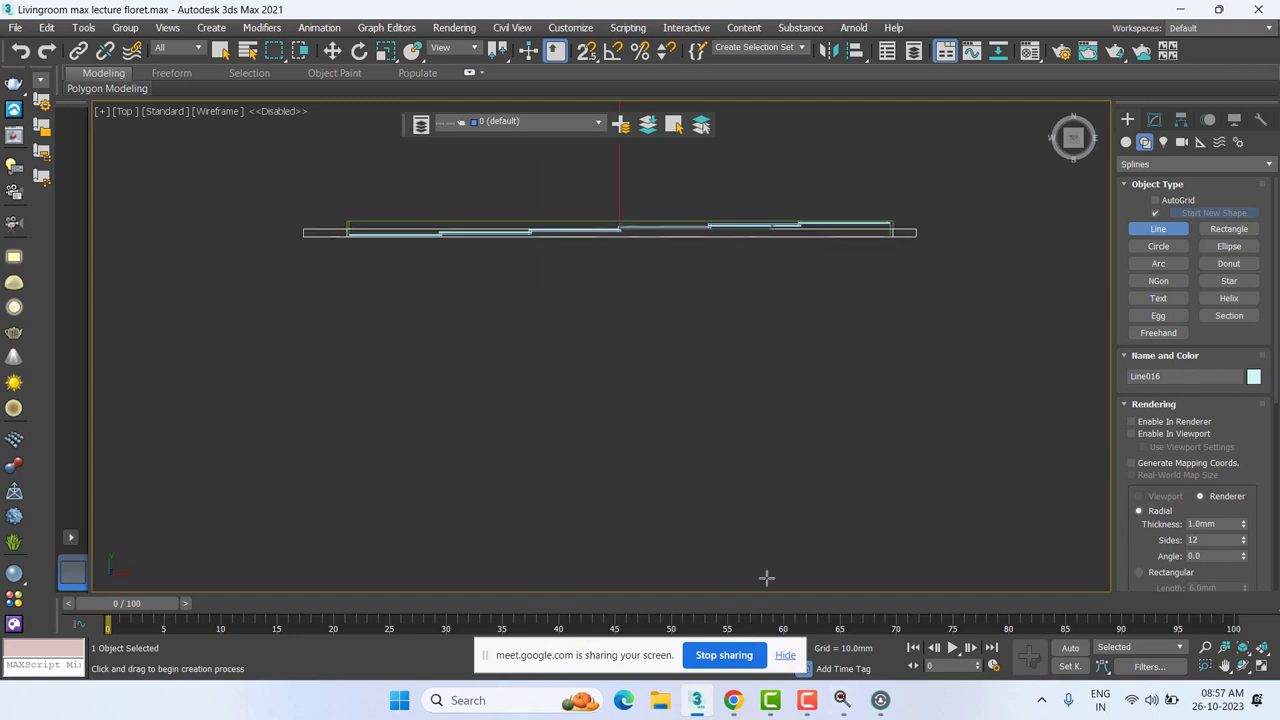
left_click(785, 655)
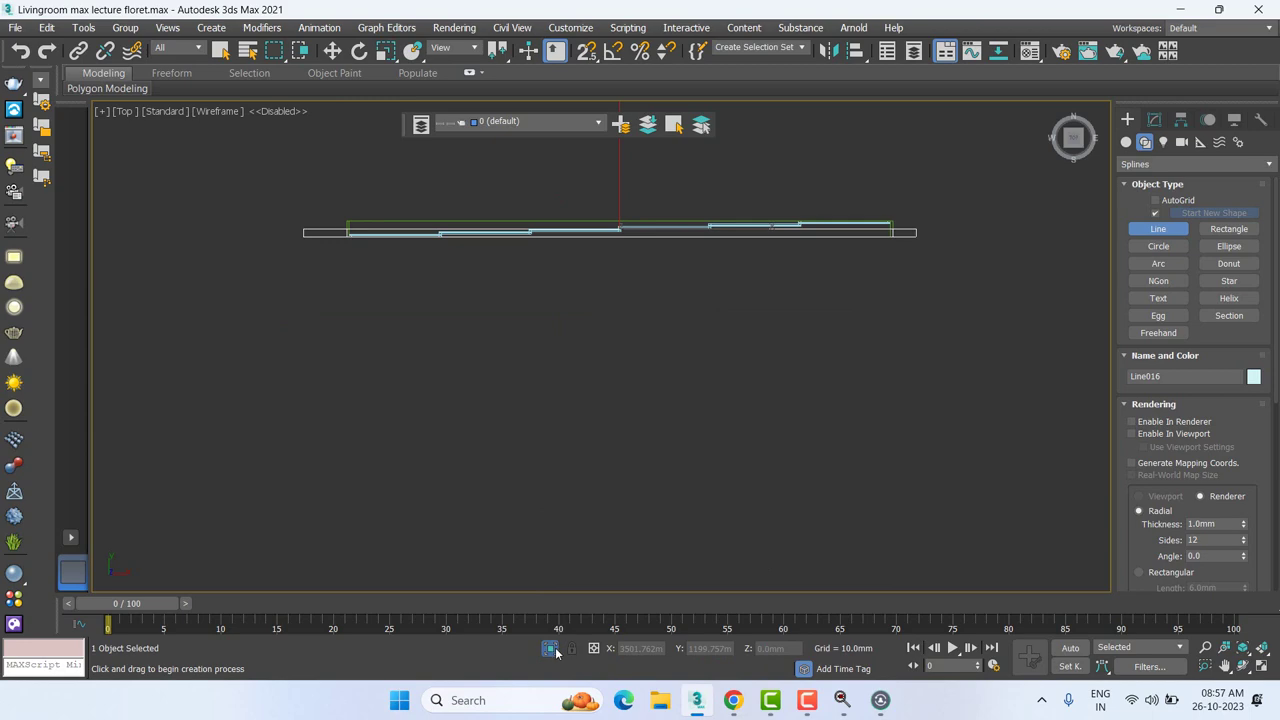
middle_click_drag(523, 443, 563, 501)
scroll(563, 500, "down", 2)
scroll(394, 349, "up", 2)
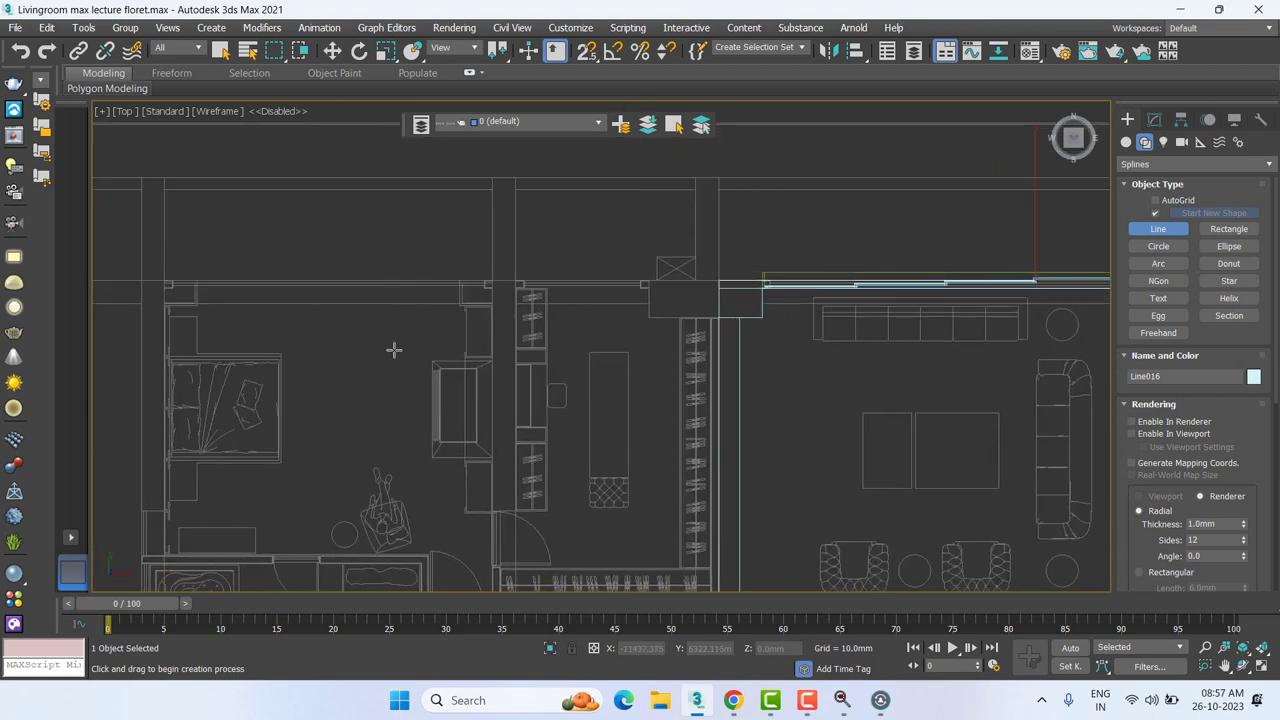
scroll(363, 363, "down", 5)
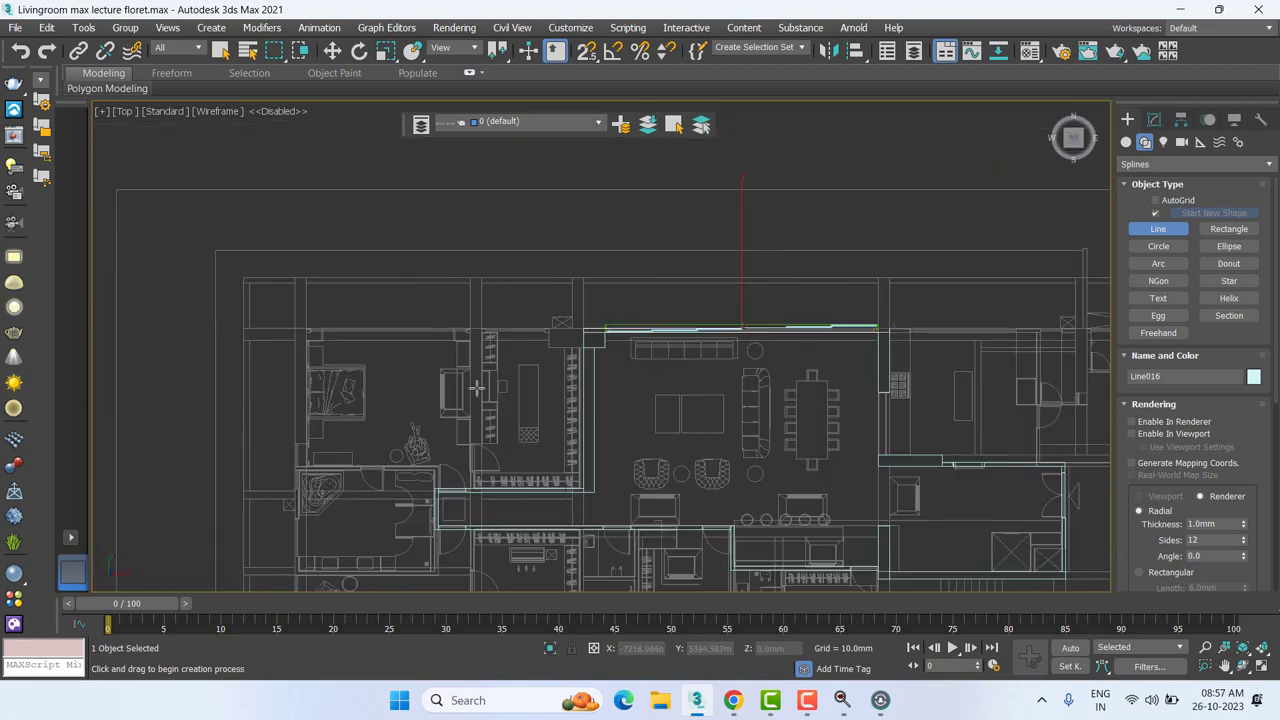
scroll(687, 393, "down", 1)
scroll(887, 374, "up", 3)
scroll(790, 339, "up", 3)
scroll(871, 343, "up", 3)
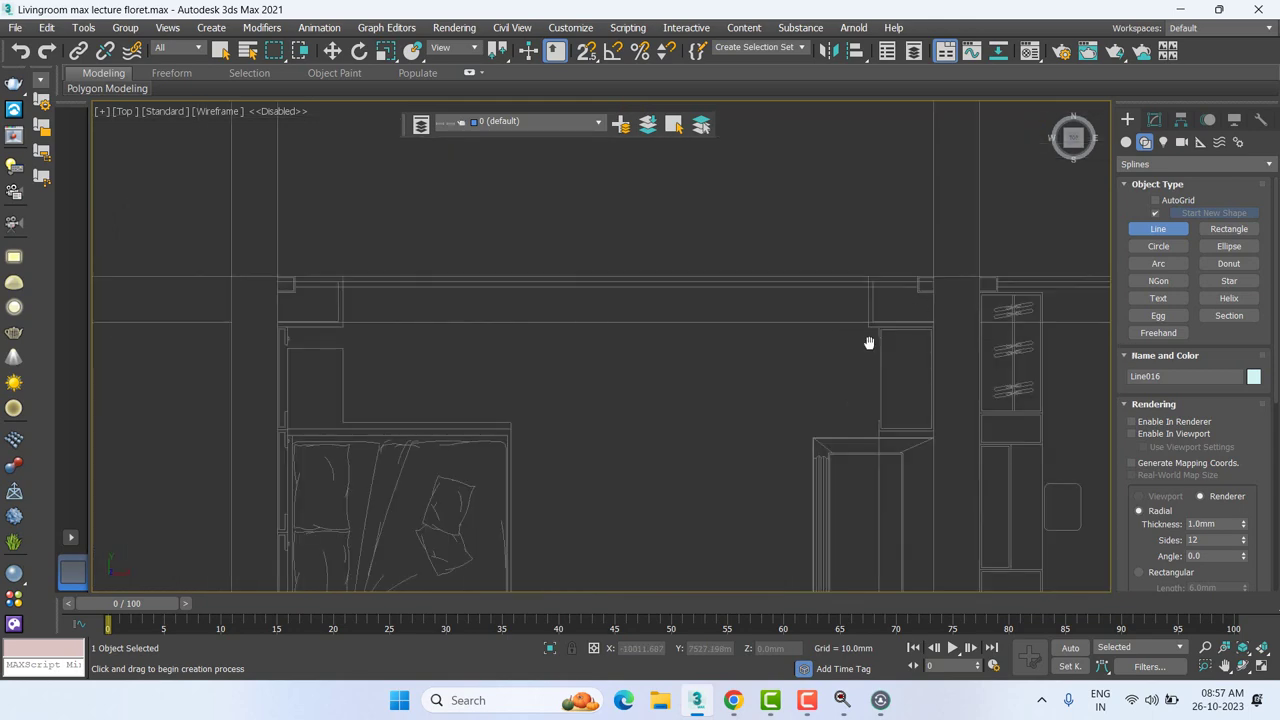
scroll(943, 266, "up", 3)
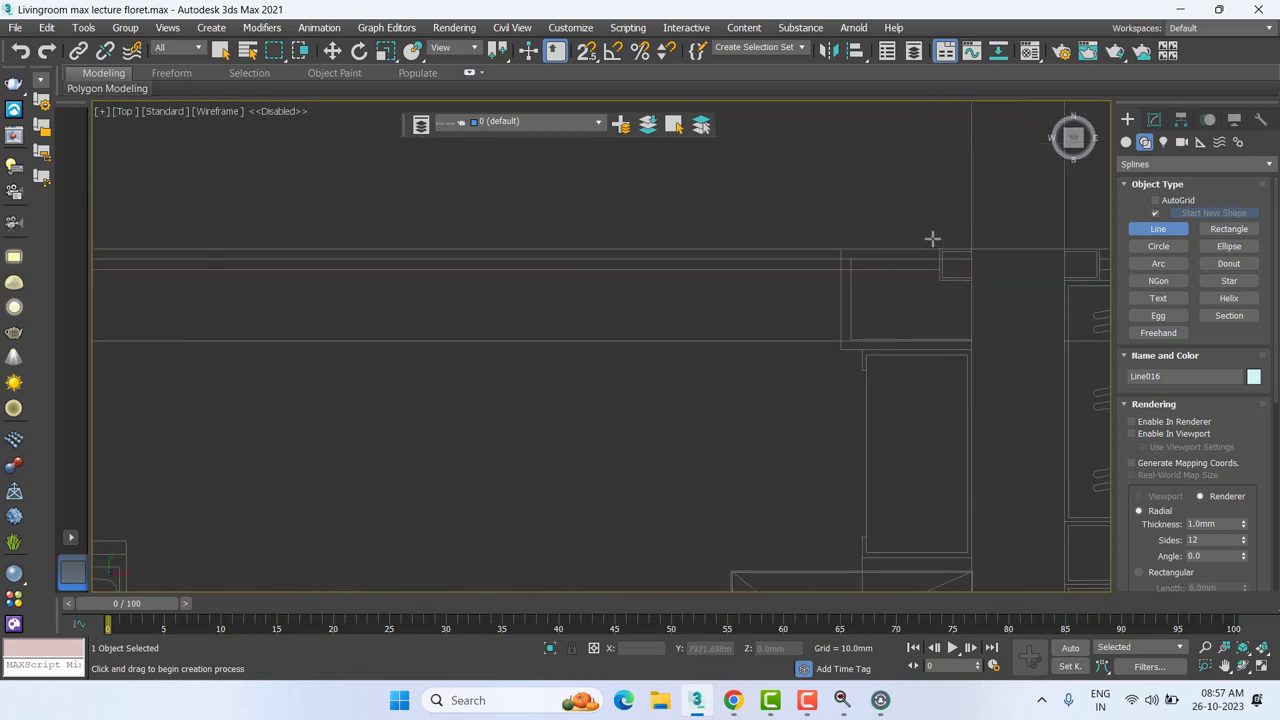
Step: With vertex snapping on, draw a closed square outline around the column corner
key("s")
left_click(939, 248)
left_click(973, 248)
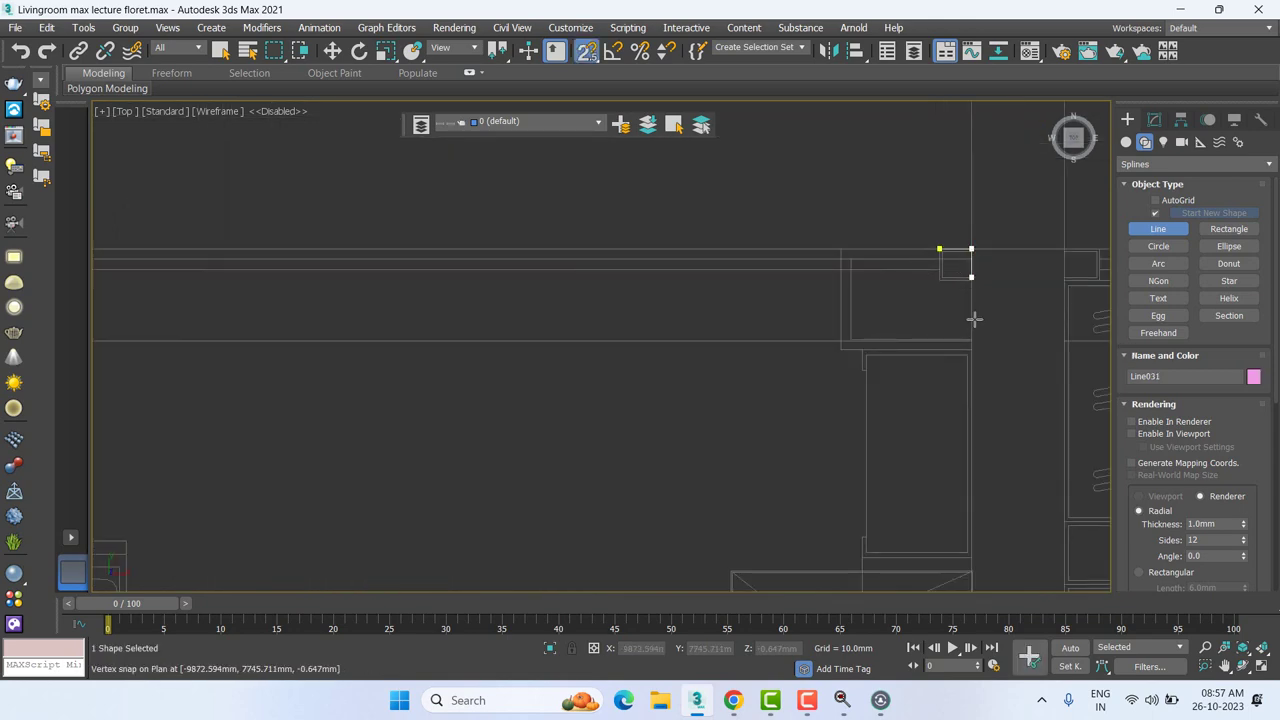
left_click(971, 280)
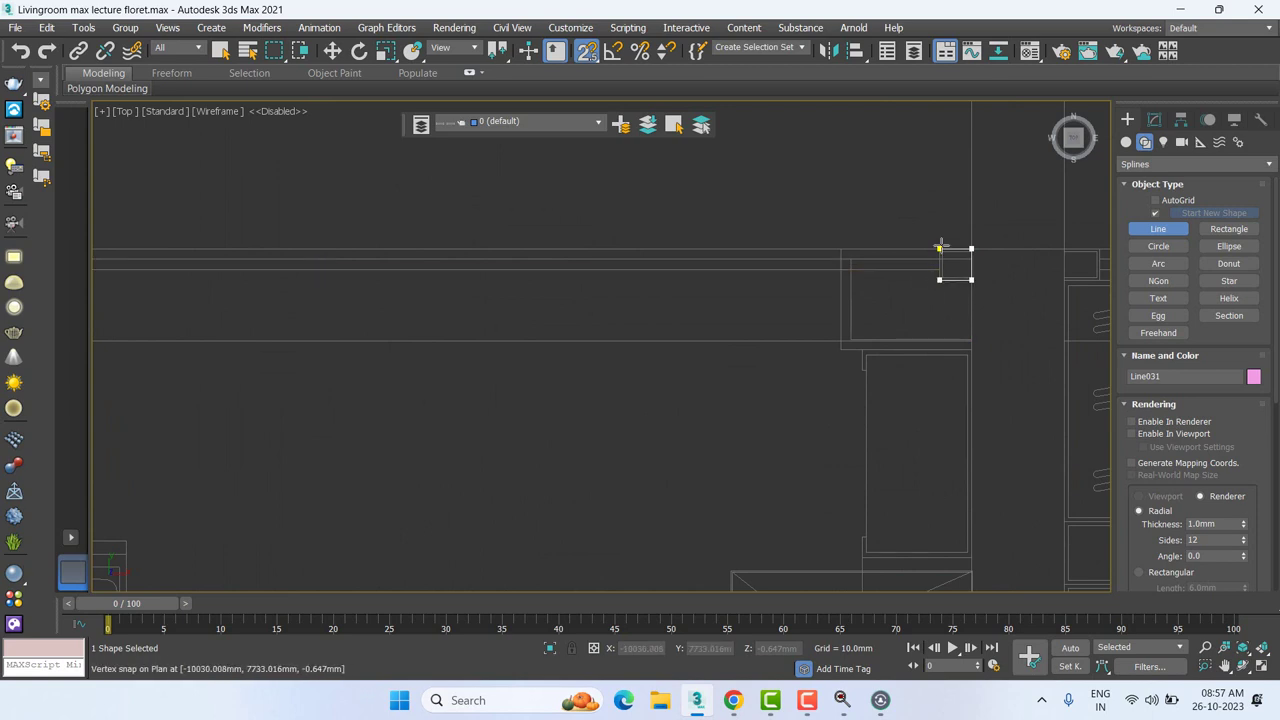
left_click(939, 248)
left_click(586, 361)
key("w")
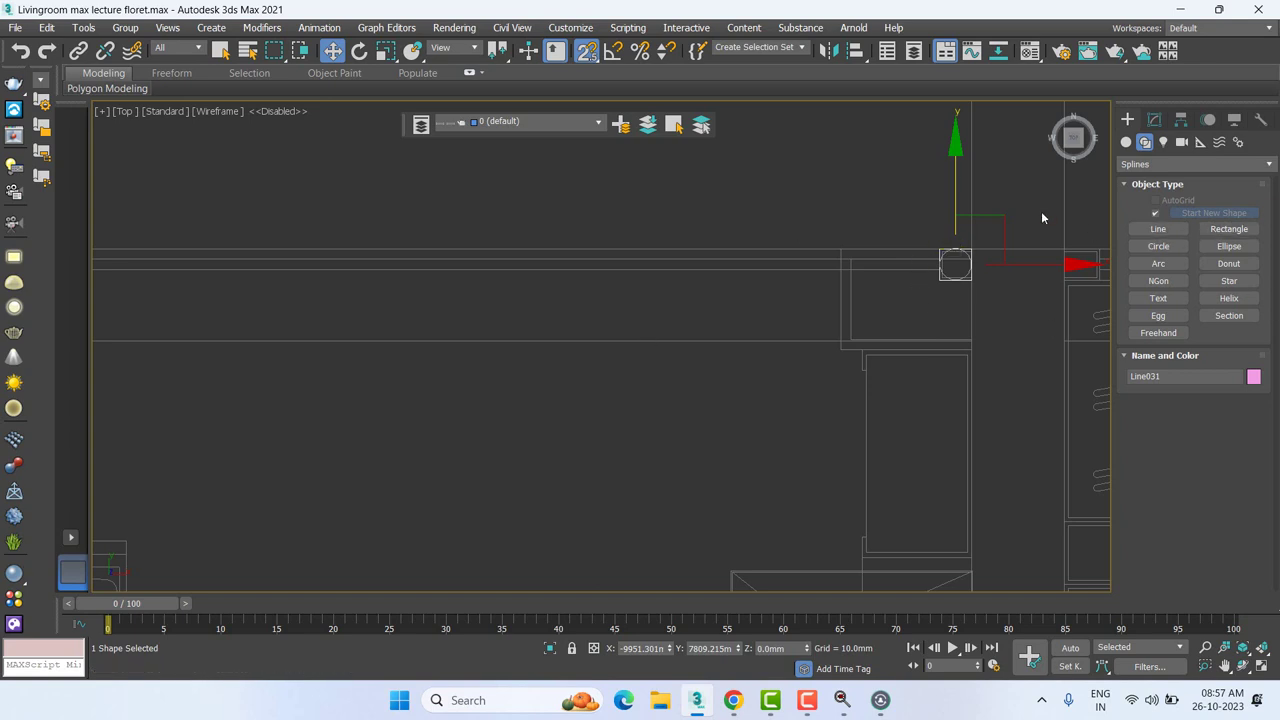
Step: Add an Extrude modifier to the square with a 3000 mm amount
left_click(1155, 119)
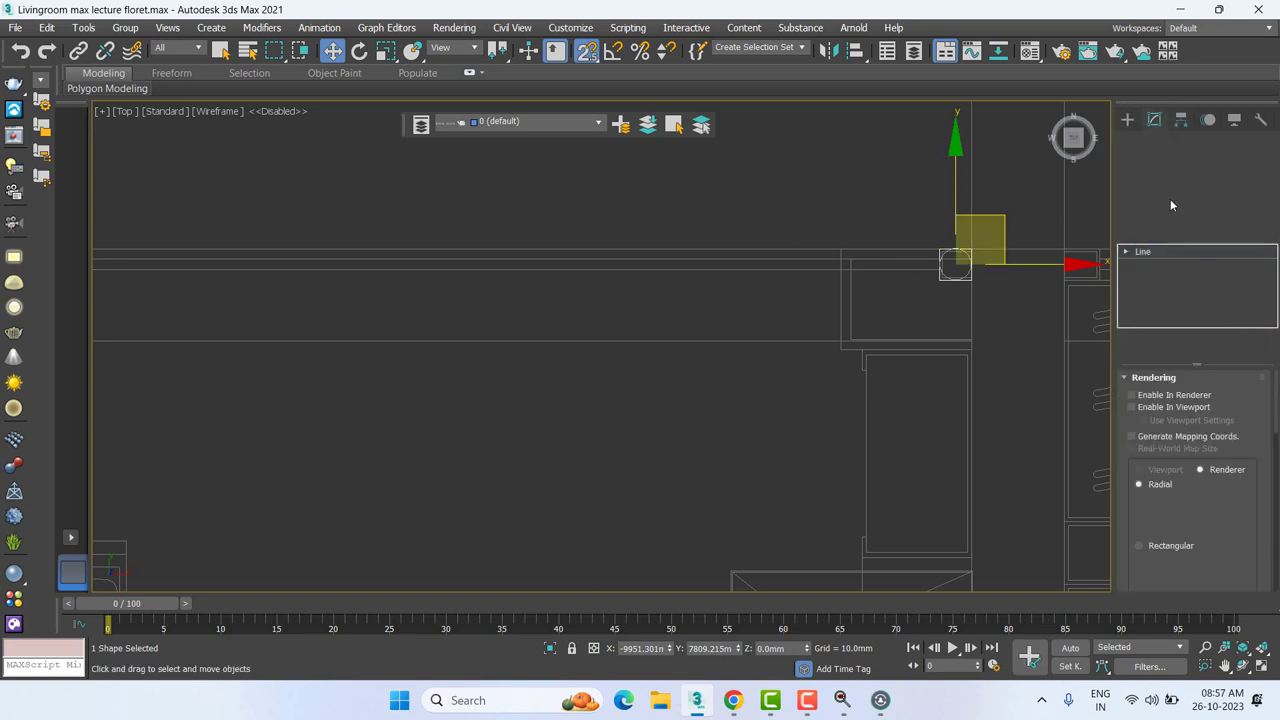
left_click(1152, 232)
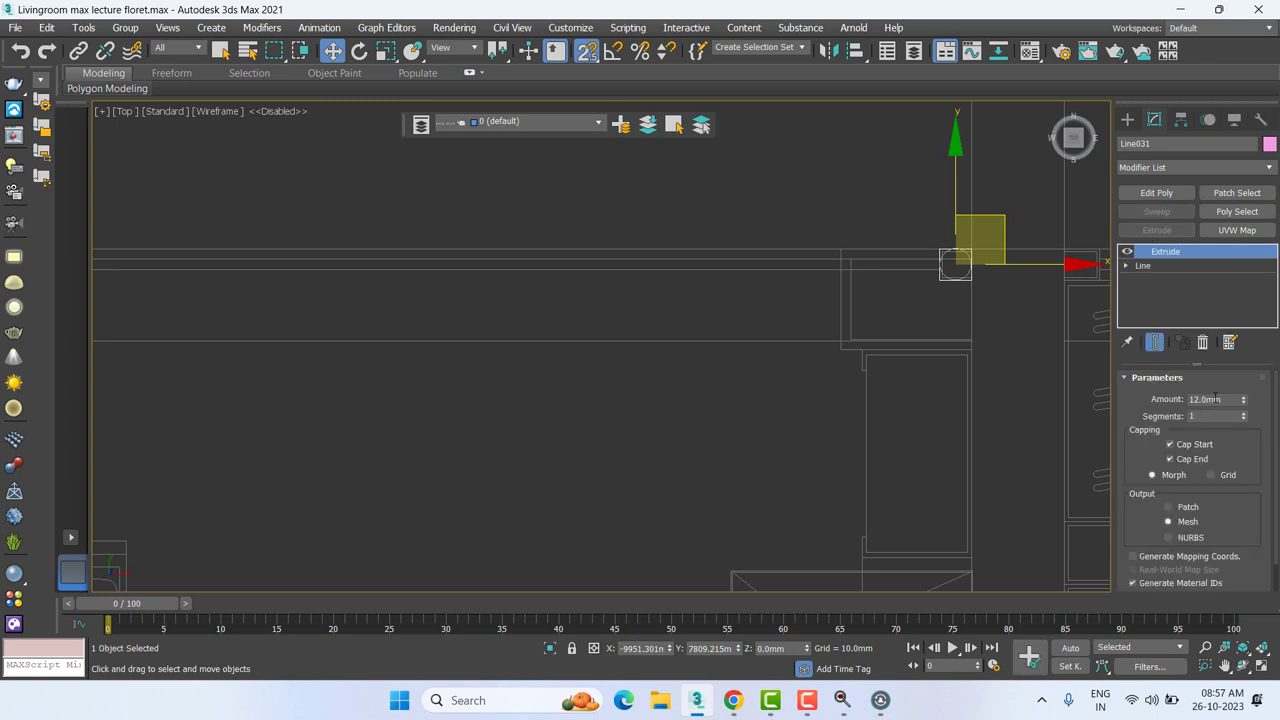
double_click(1205, 399)
type("0000")
key("Return")
type("0")
key("Return")
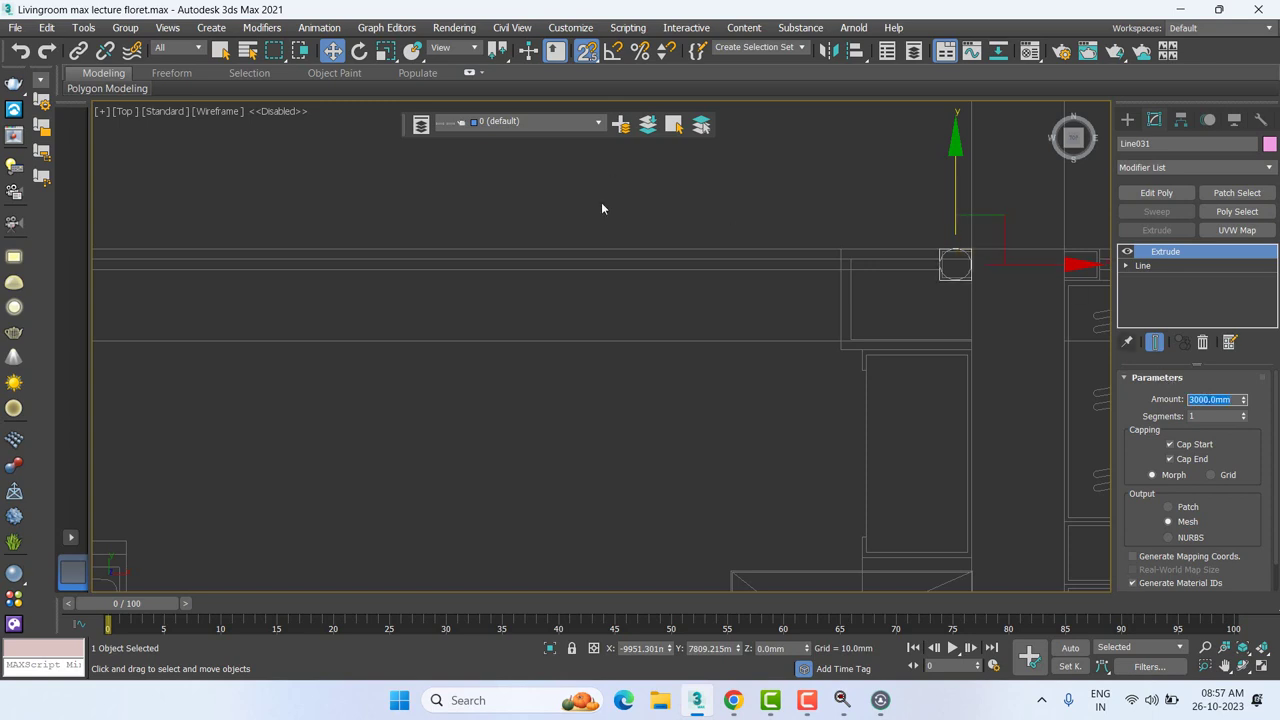
scroll(615, 220, "down", 5)
scroll(630, 240, "down", 2)
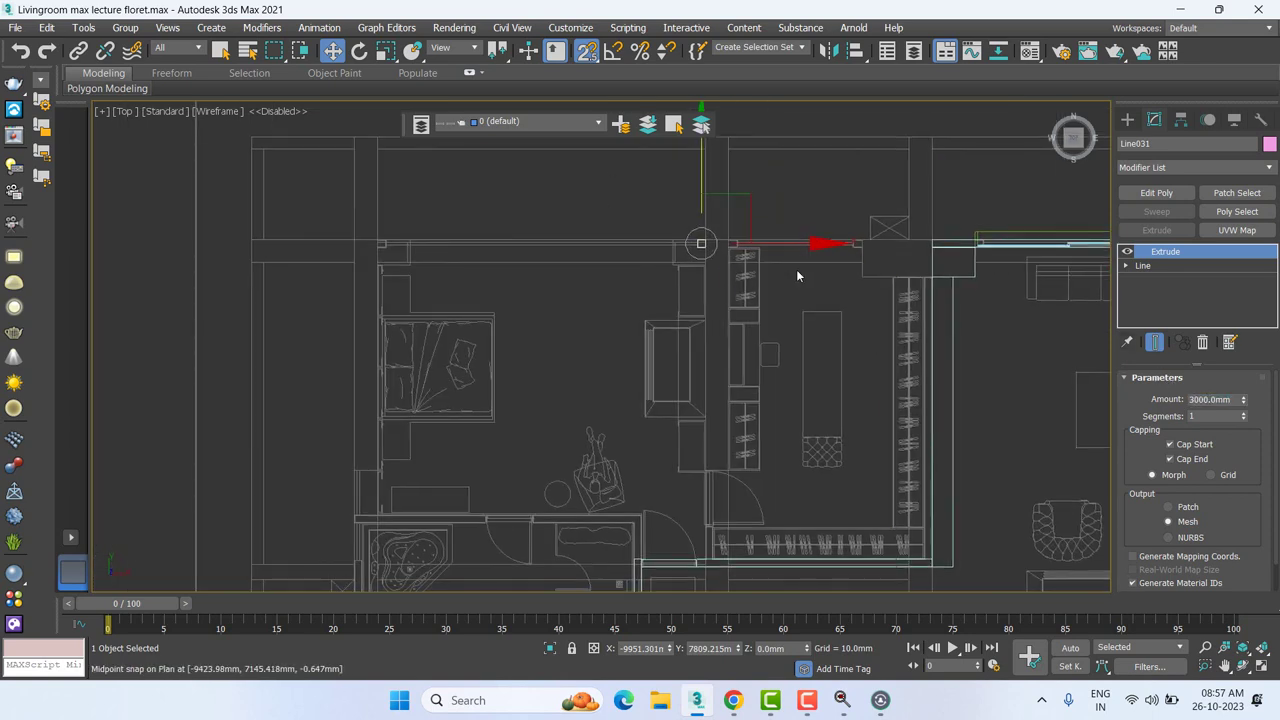
Step: Copy the extruded column and snap the copy to the other wall corner
left_click_drag(818, 244, 385, 243)
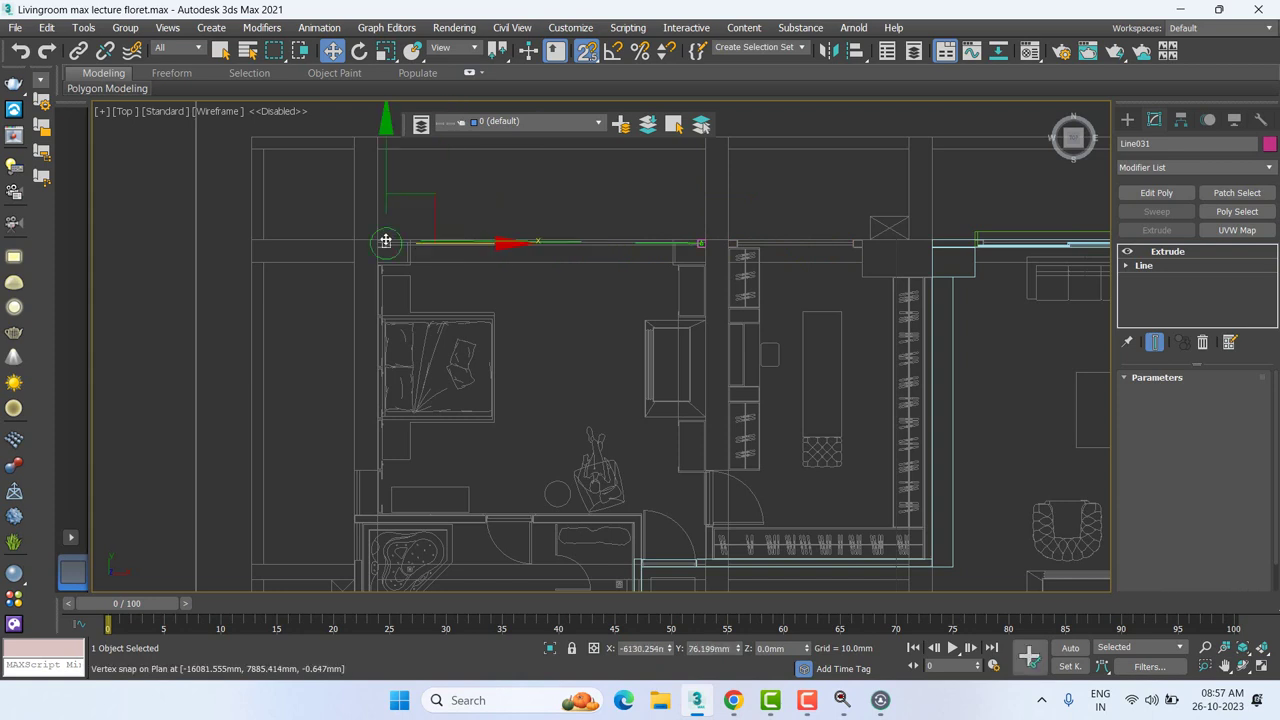
key("Return")
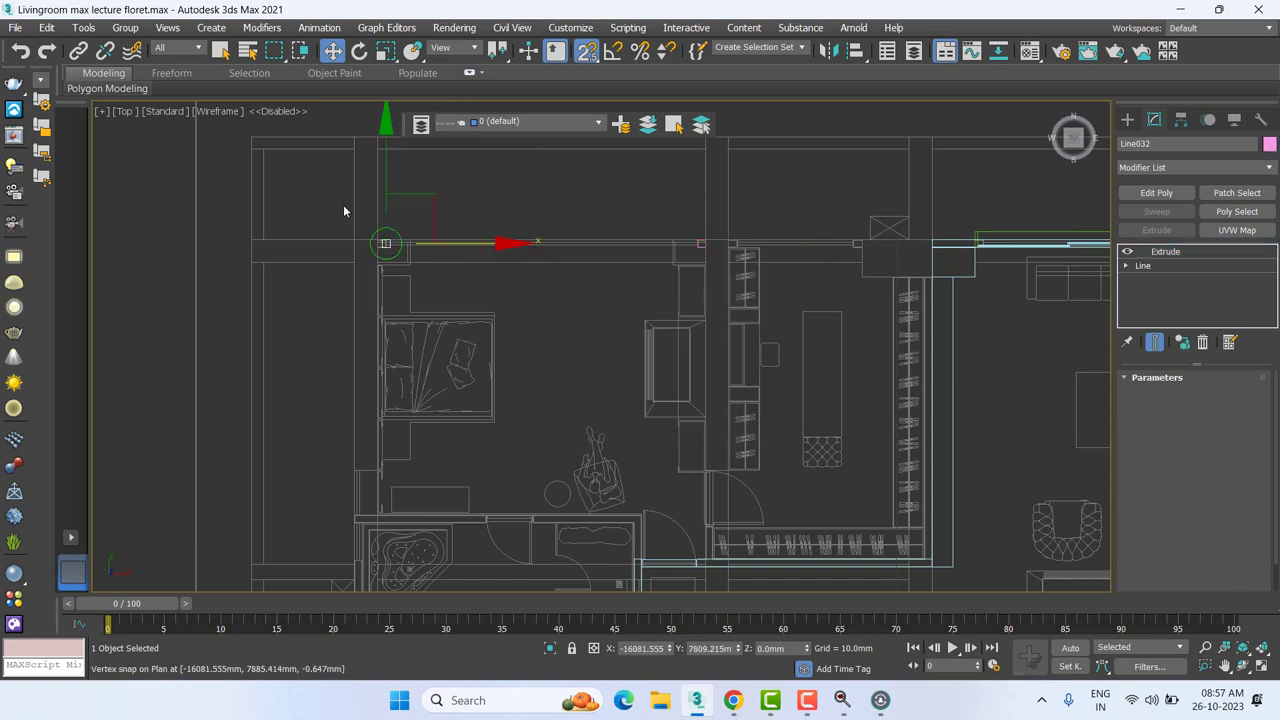
scroll(400, 245, "up", 4)
scroll(450, 300, "up", 3)
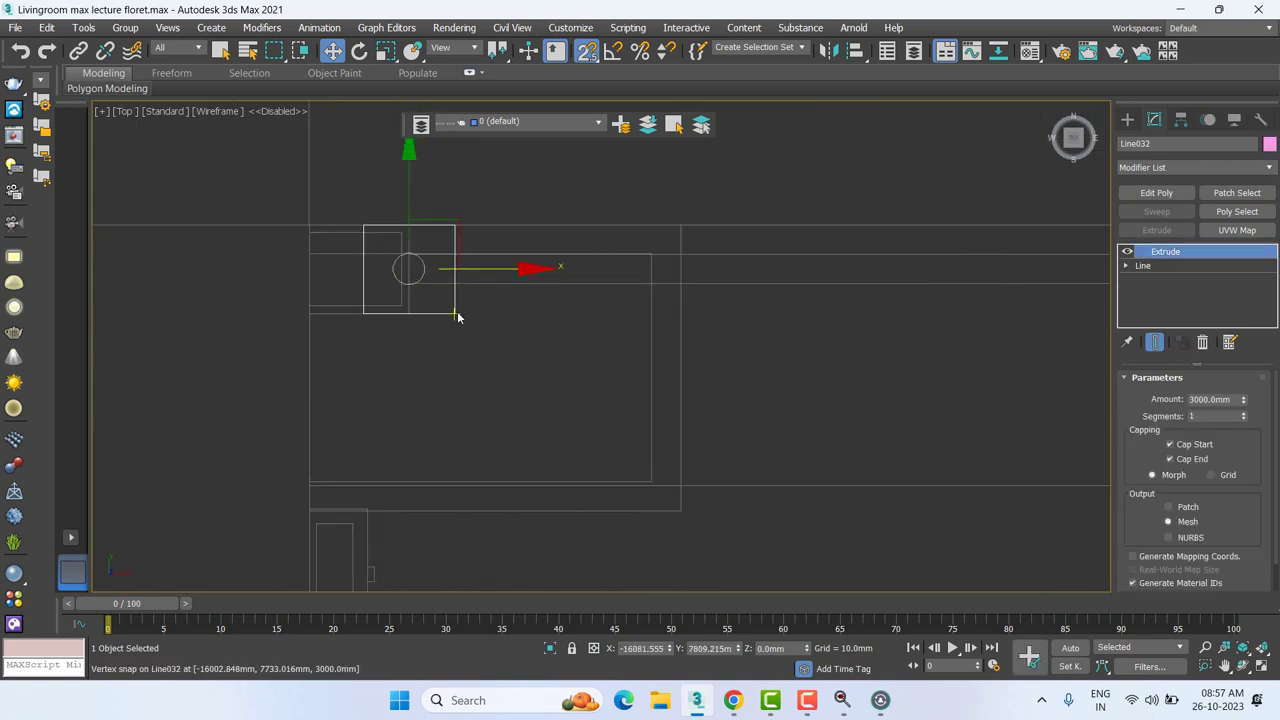
left_click_drag(456, 314, 409, 313)
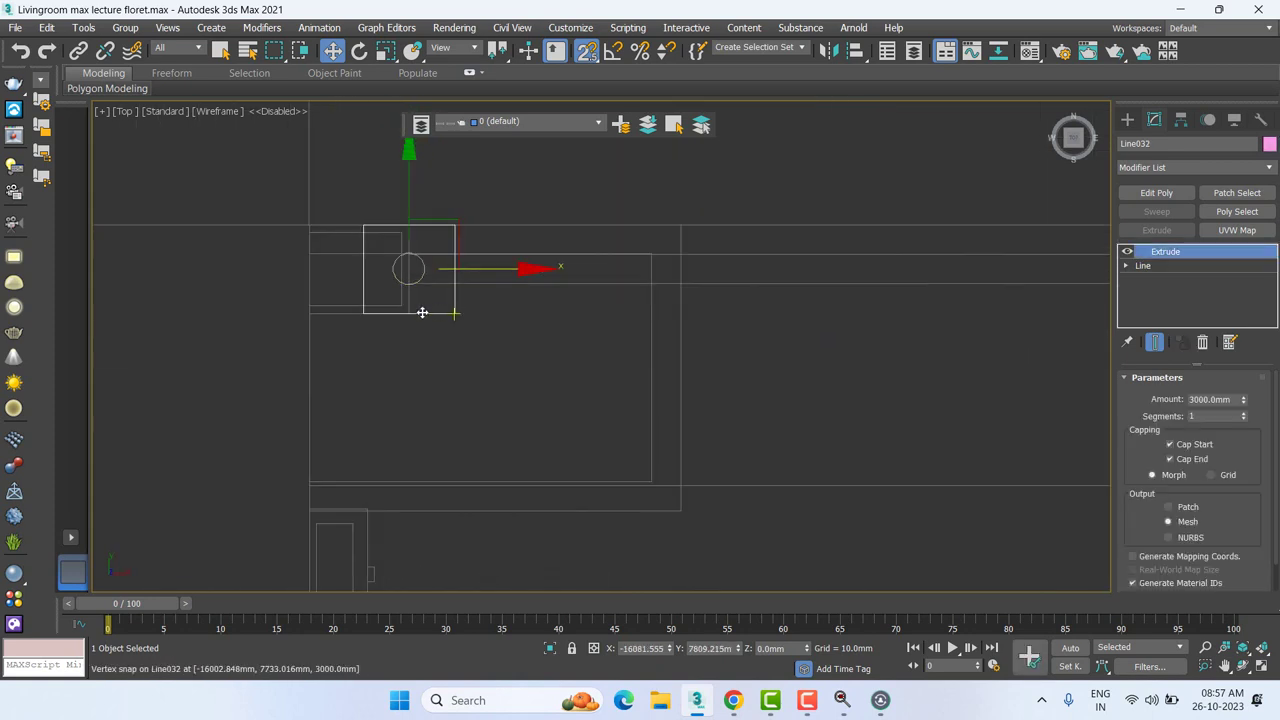
Step: Stretch the copy's two left-hand vertices out to the corner
left_click(1126, 266)
left_click(1126, 280)
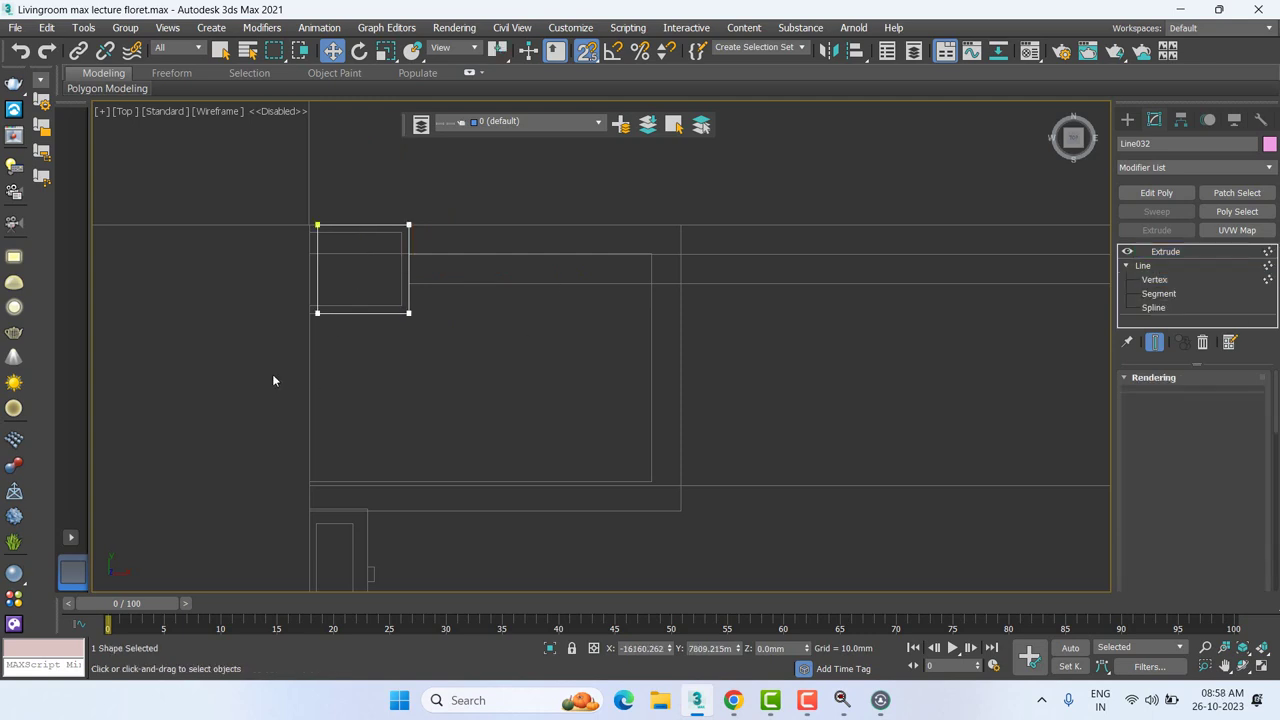
left_click_drag(349, 190, 272, 376)
left_click_drag(437, 280, 309, 225)
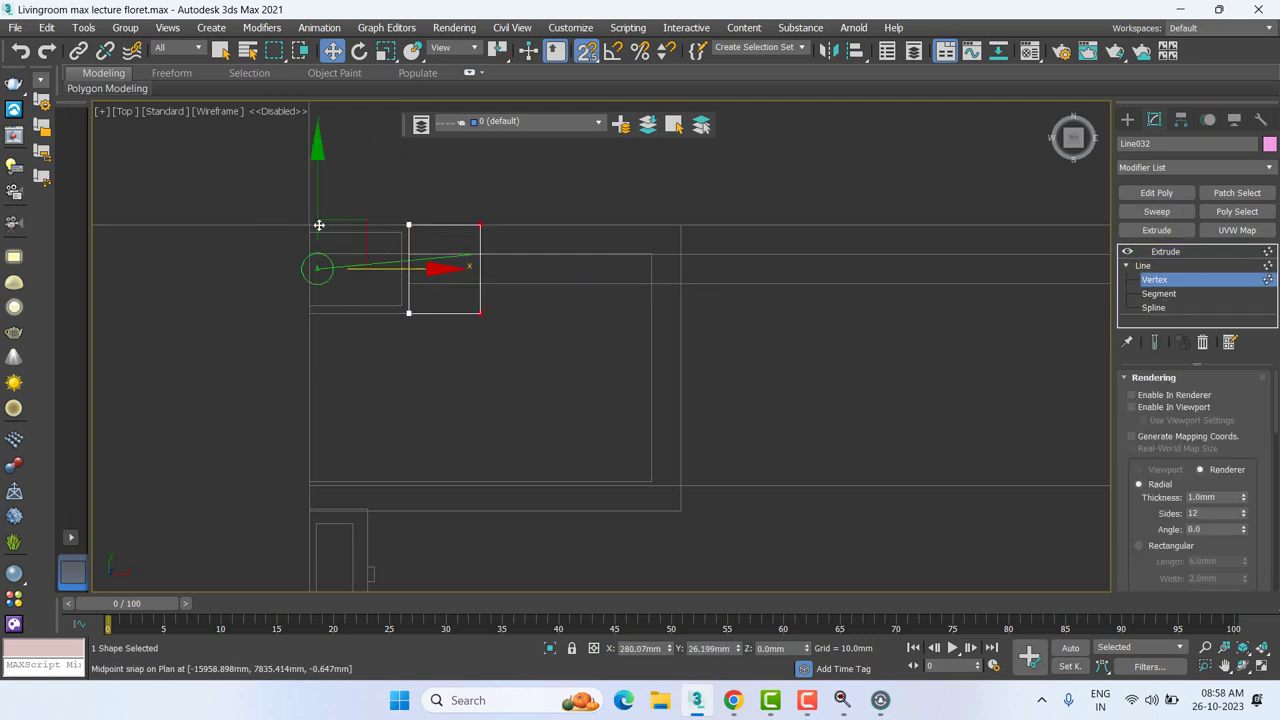
Step: Return to the Extrude level and slide the copy right along the bar
left_click(1165, 251)
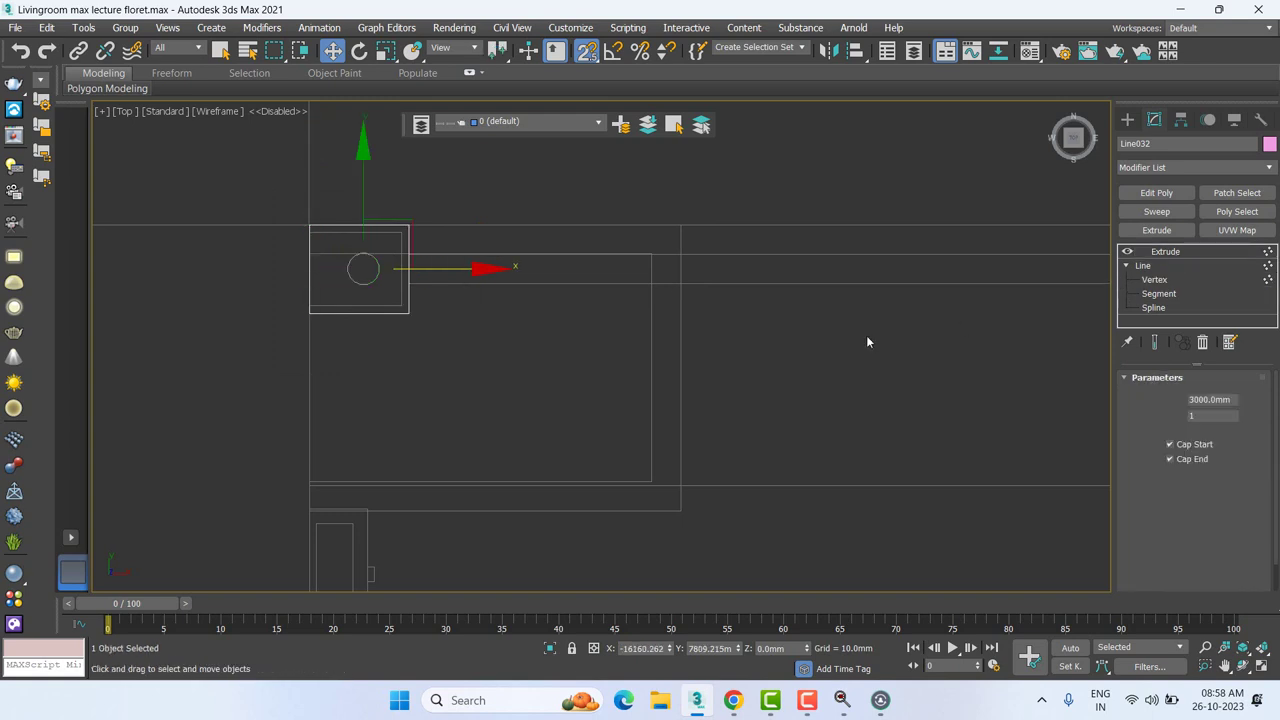
scroll(851, 317, "down", 3)
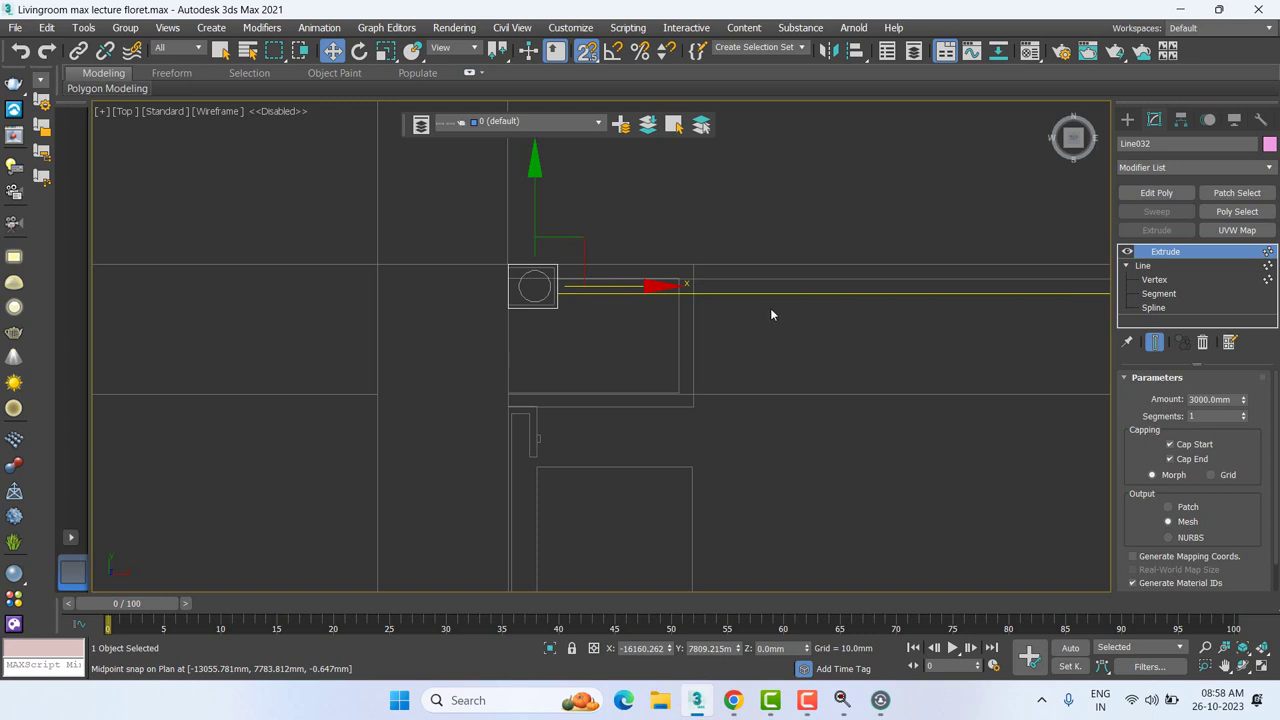
middle_click_drag(771, 308, 744, 320)
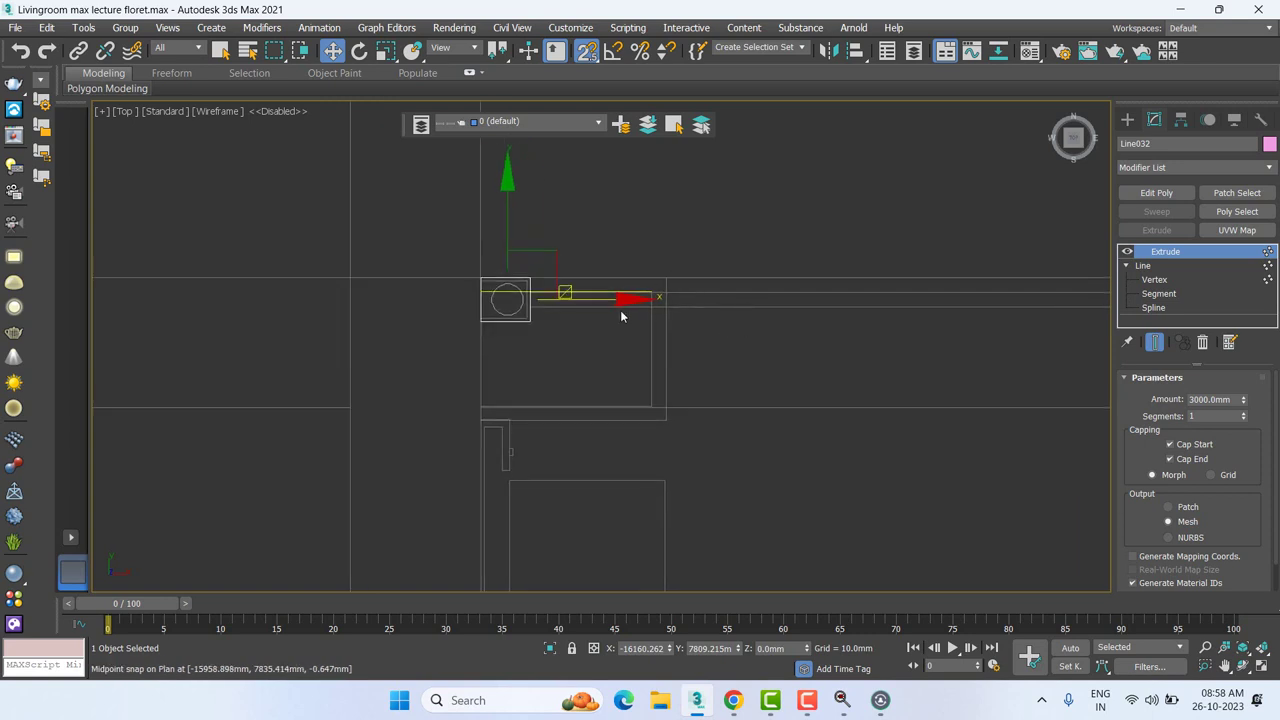
left_click_drag(604, 302, 796, 333)
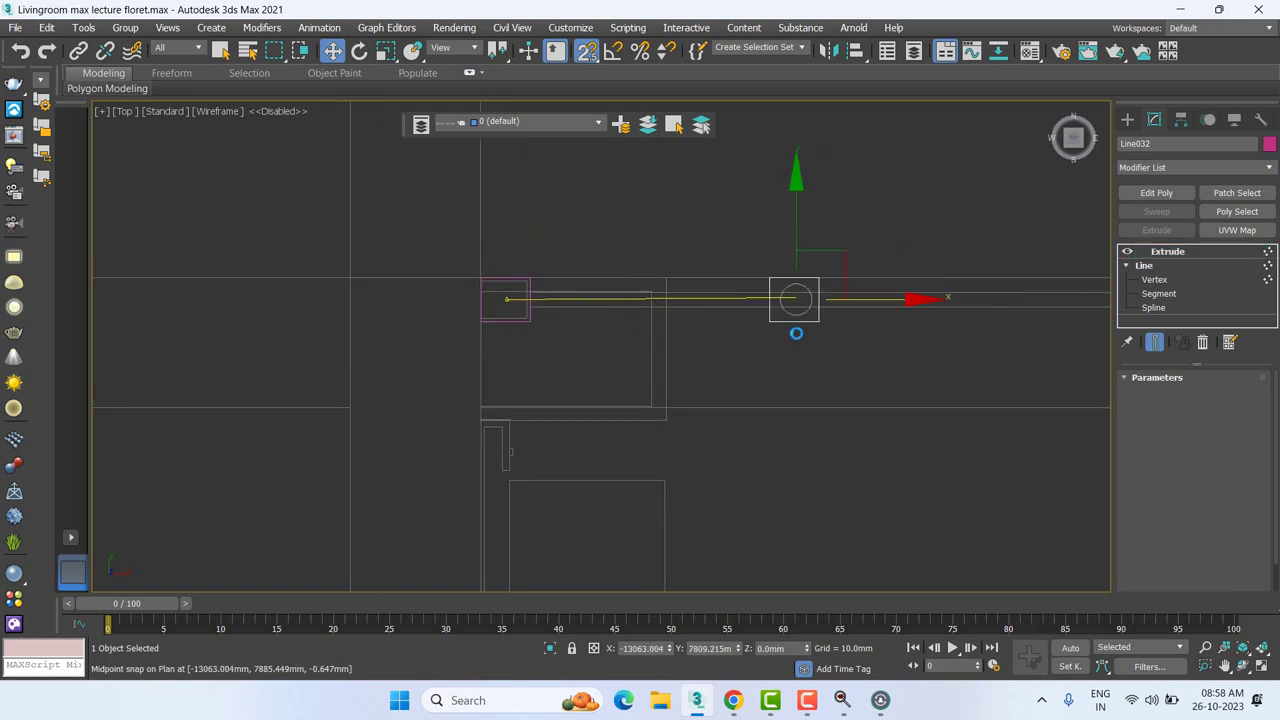
Step: Make another copy of the piece and snap it into place to the right
left_click(643, 417)
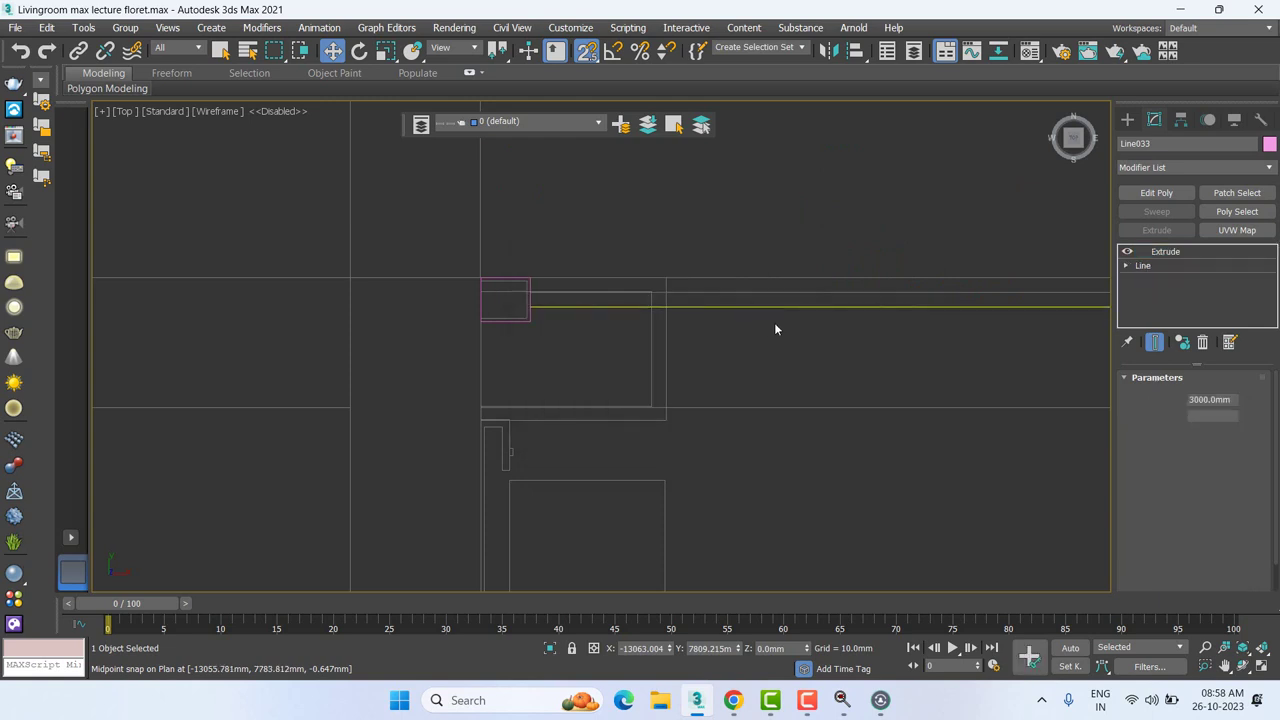
scroll(812, 332, "down", 3)
middle_click_drag(423, 343, 312, 352)
scroll(757, 276, "up", 3)
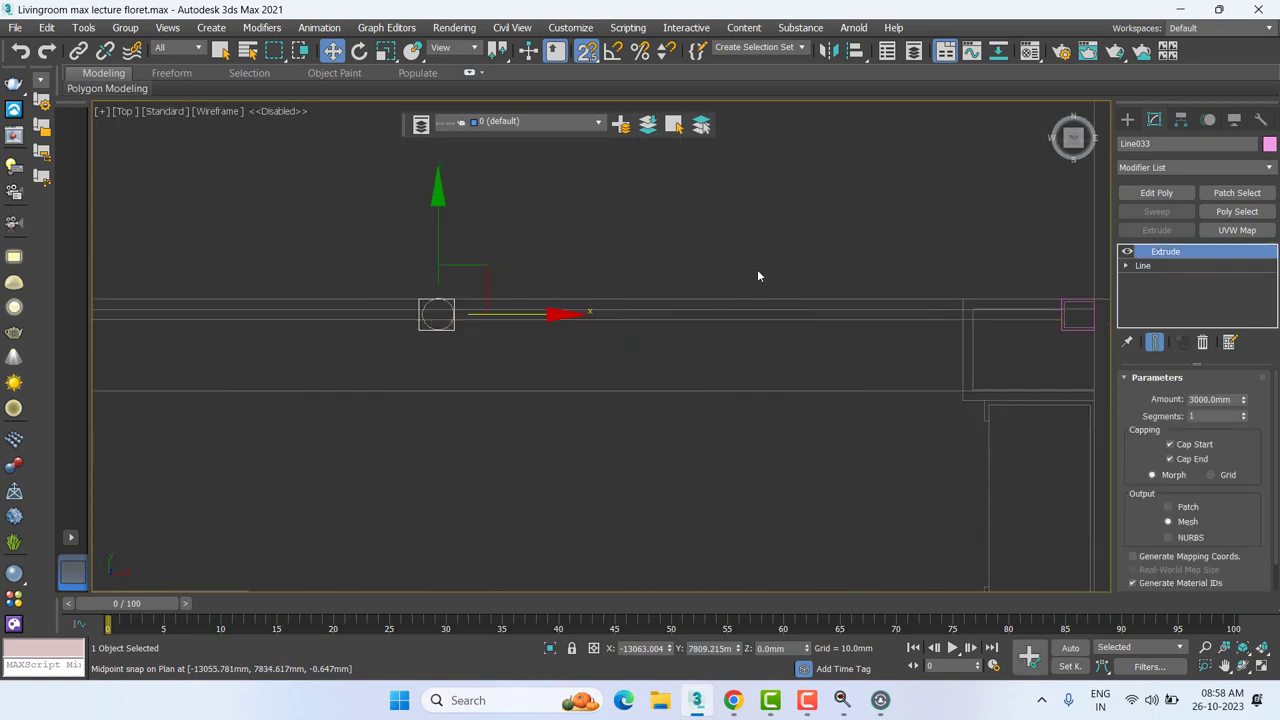
right_click(757, 276)
left_click(768, 330)
left_click_drag(563, 316, 1043, 316)
scroll(1040, 320, "up", 4)
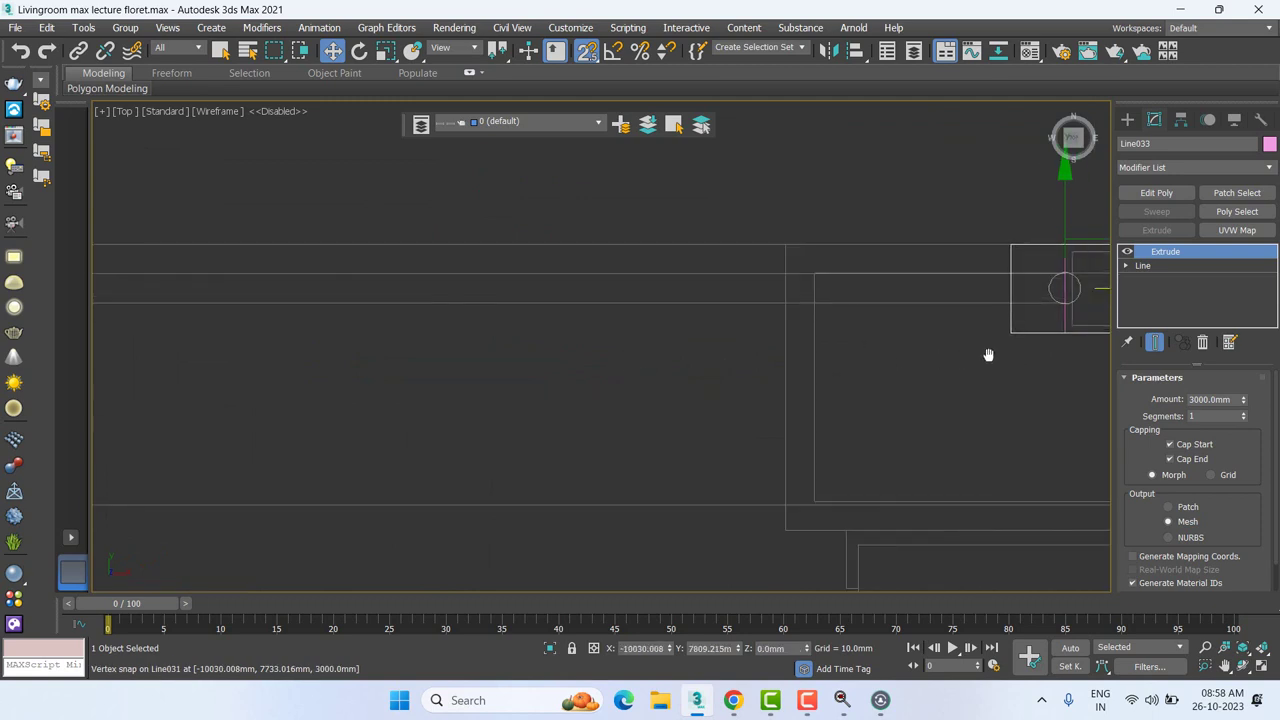
middle_click_drag(988, 355, 580, 353)
scroll(644, 330, "up", 2)
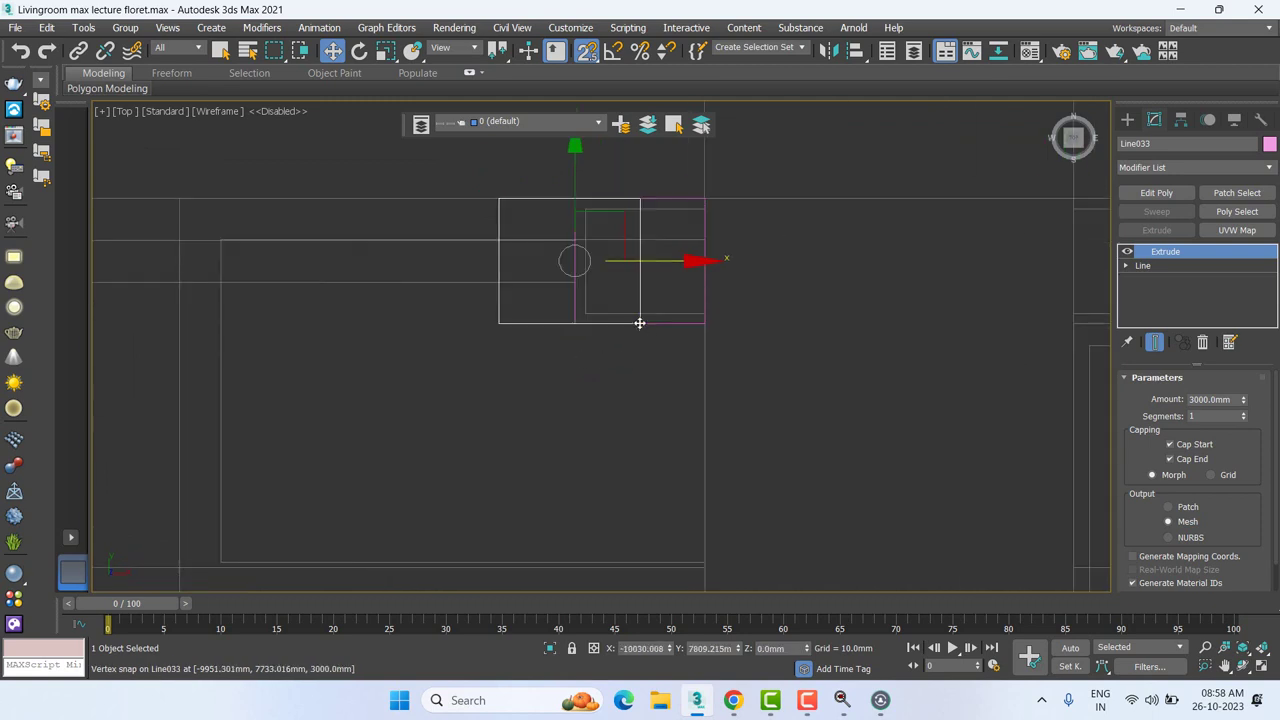
left_click_drag(639, 323, 576, 327)
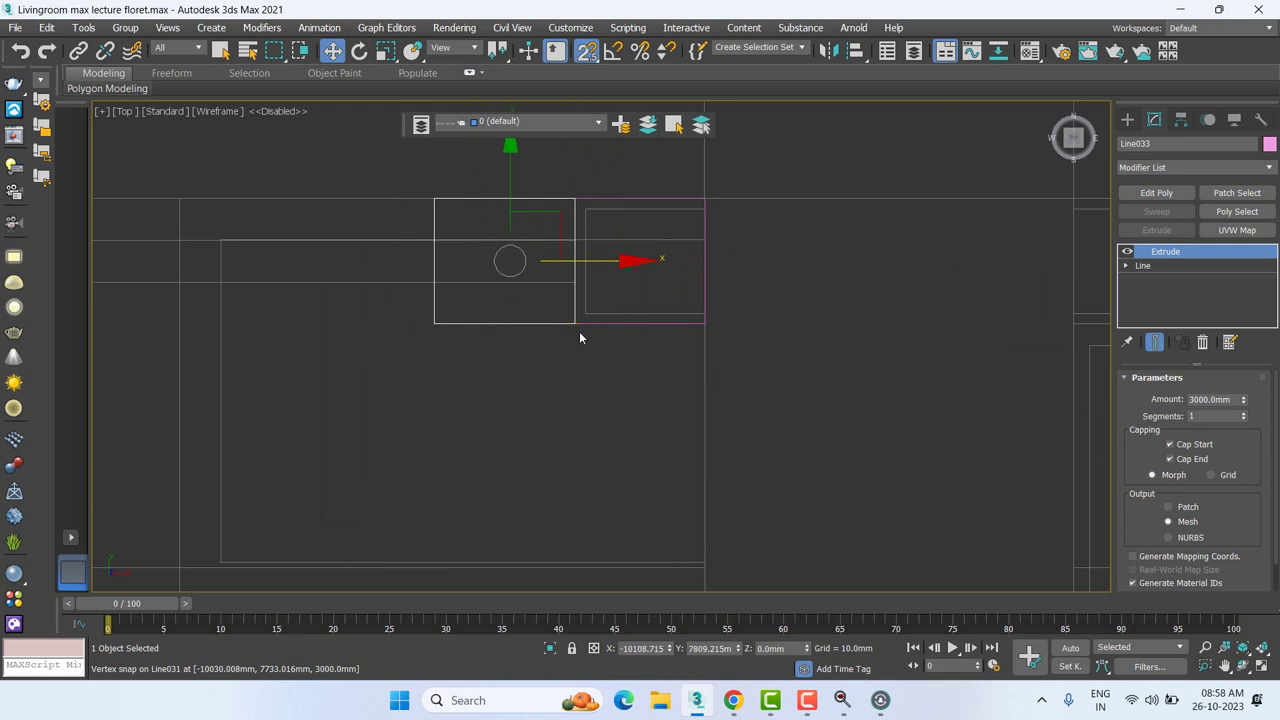
Step: Drag the copy's end vertices across to the far upright, then return to Extrude
left_click(1126, 265)
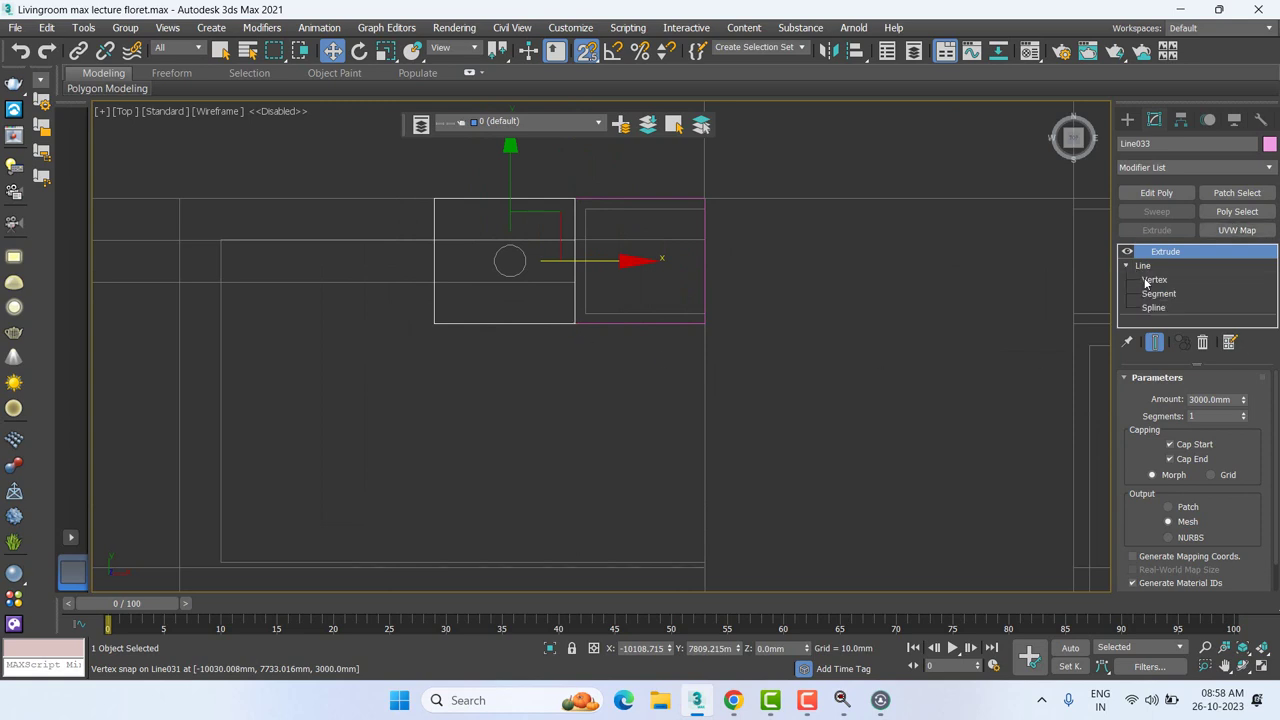
left_click(1155, 279)
left_click_drag(390, 396, 485, 166)
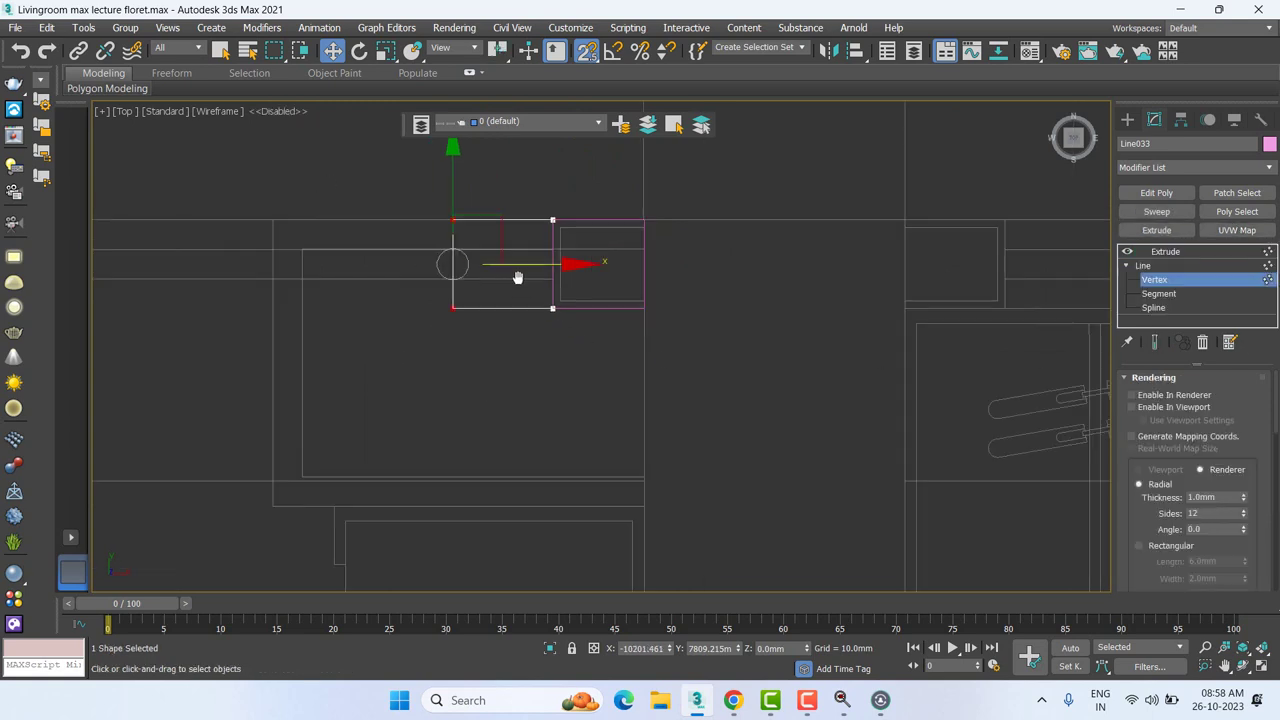
middle_click_drag(517, 357, 850, 312)
scroll(849, 311, "down", 2)
scroll(946, 314, "down", 2)
mouse_move(883, 307)
left_mouse_down()
mouse_move(275, 290)
mouse_move(260, 306)
left_mouse_up()
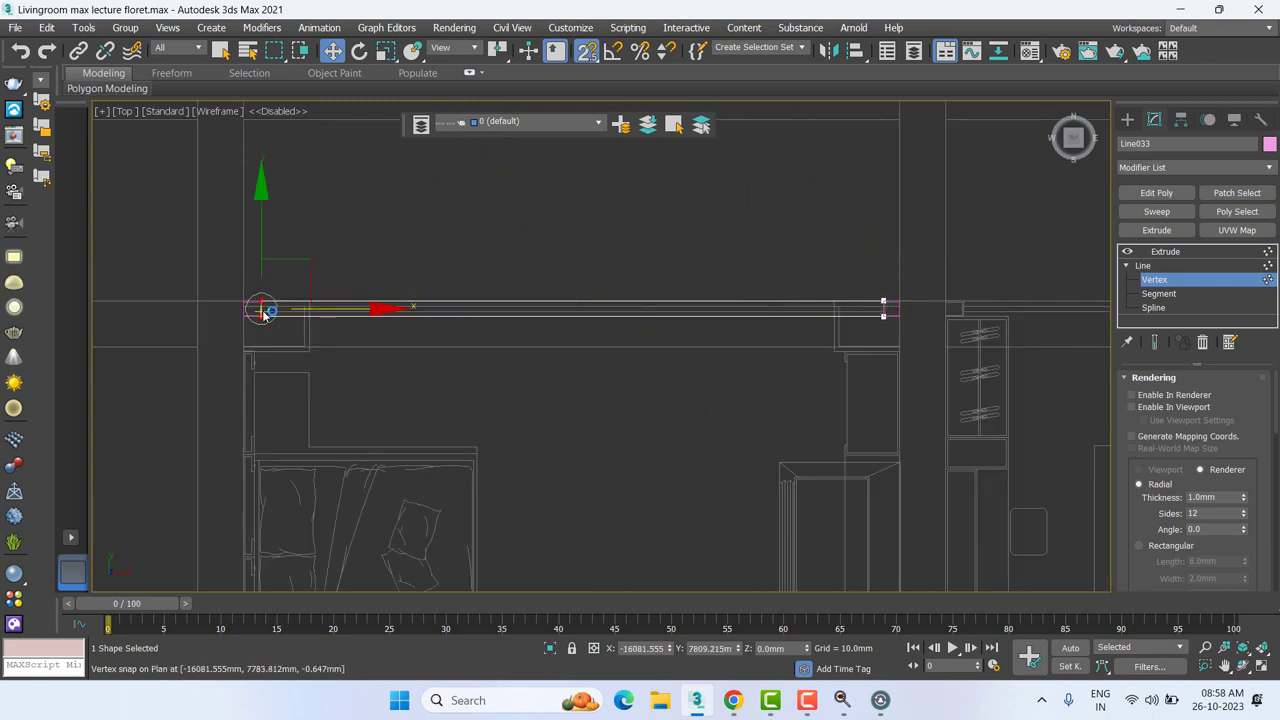
scroll(260, 306, "up", 3)
left_click(1184, 251)
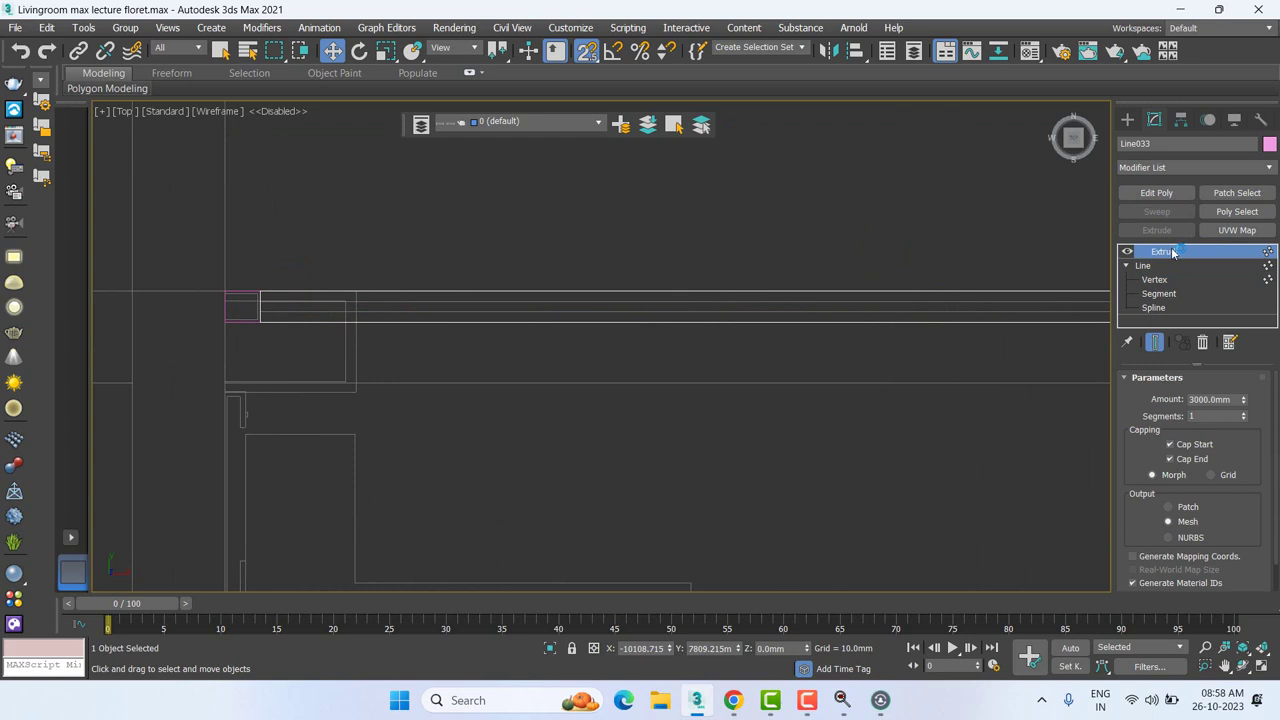
Step: Set the long bar's Extrude amount to 150 mm and check it in the Front view
left_click(1208, 400)
type("150")
key("Return")
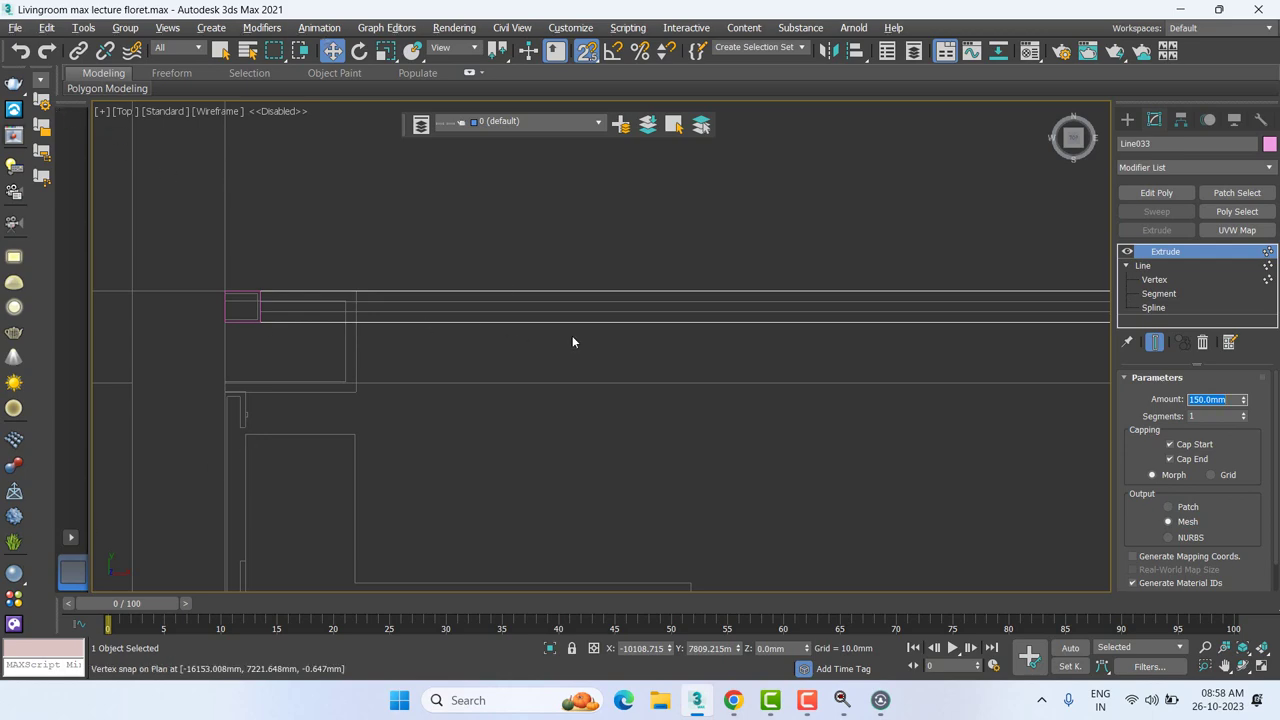
mouse_move(573, 342)
middle_mouse_down("alt")
mouse_move(549, 257)
mouse_move(596, 280)
mouse_move(597, 355)
middle_mouse_up("alt")
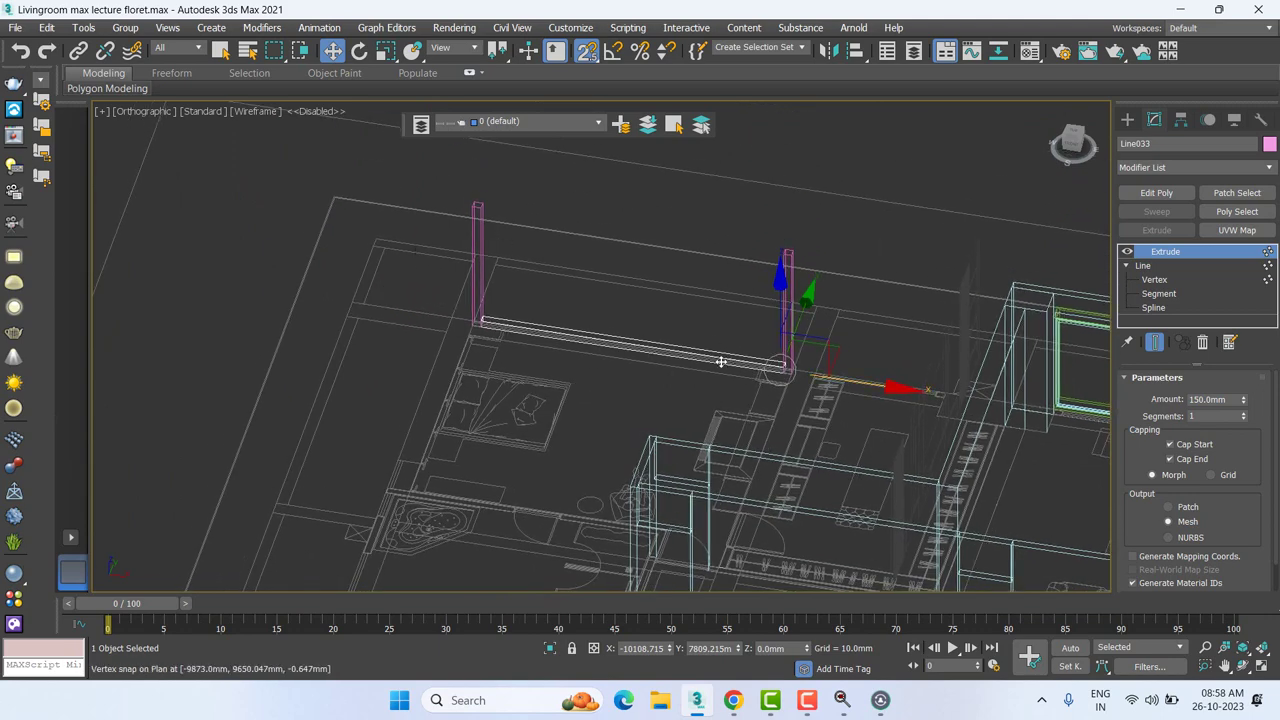
key("f")
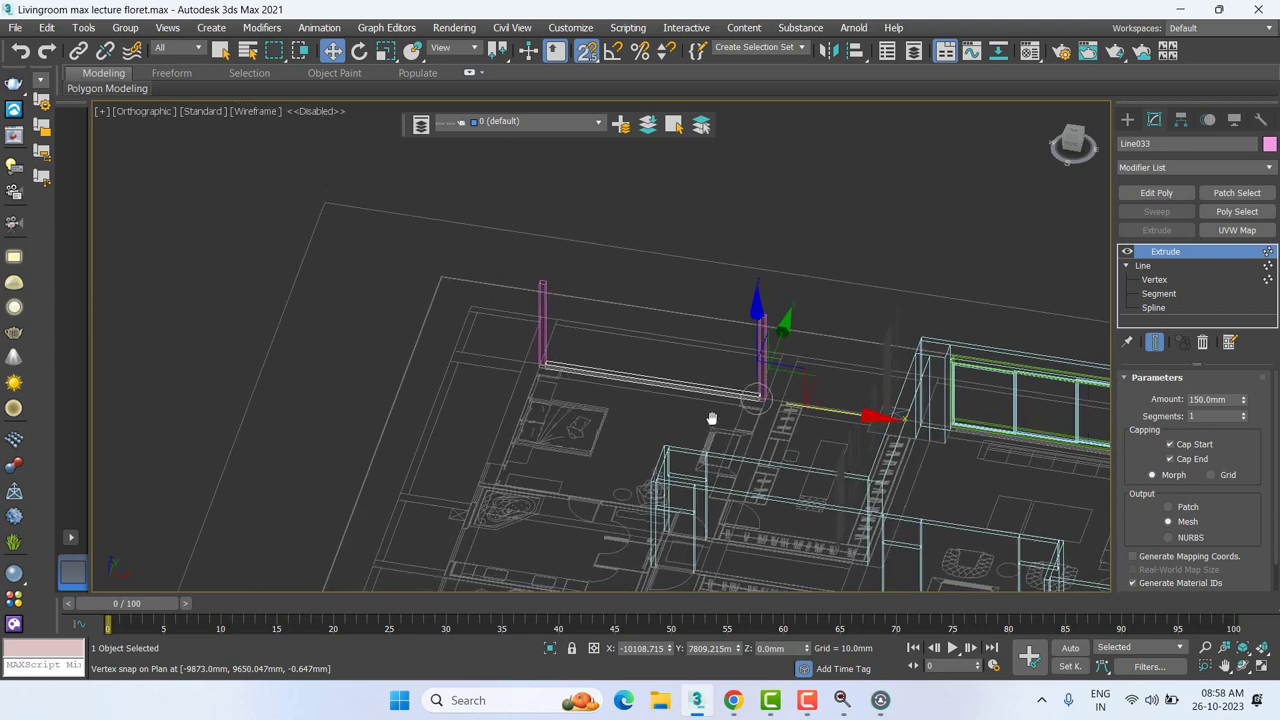
scroll(700, 410, "down", 2)
scroll(666, 391, "down", 1)
Step: Copy the bottom rail upward in the Front view
scroll(437, 371, "up", 2)
middle_click_drag(437, 371, 823, 434)
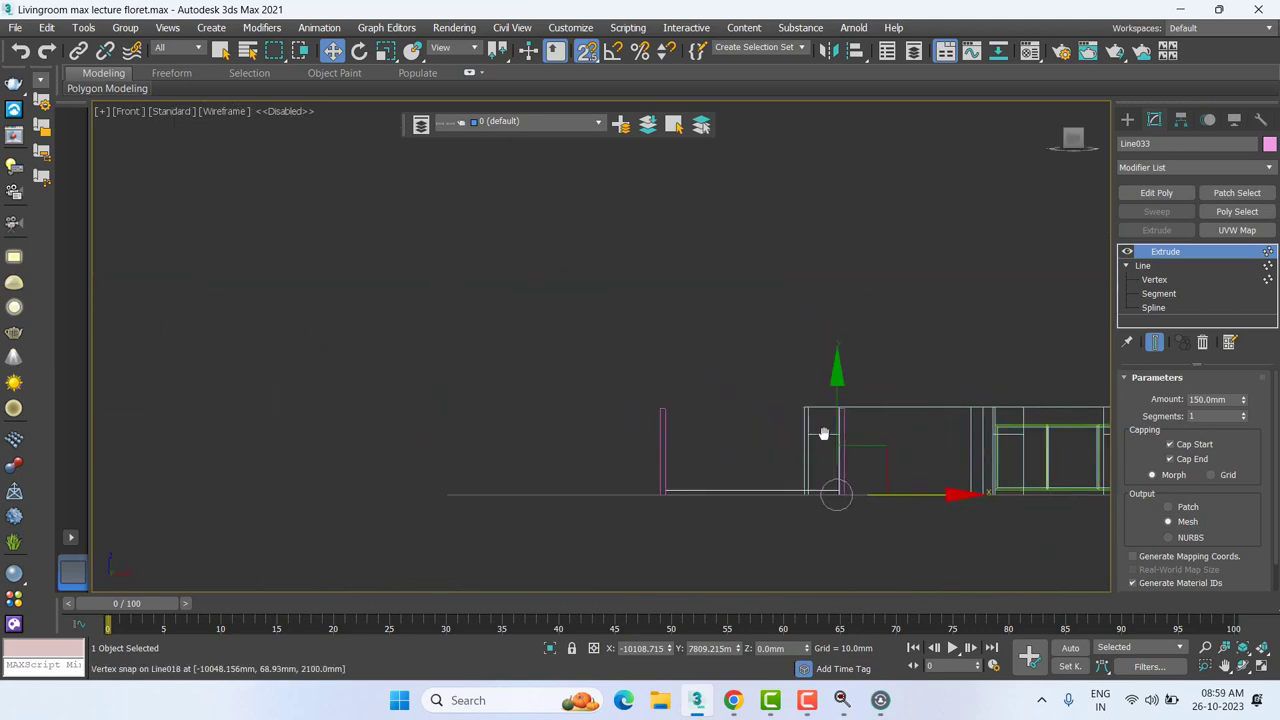
left_click_drag(837, 493, 877, 286, "shift")
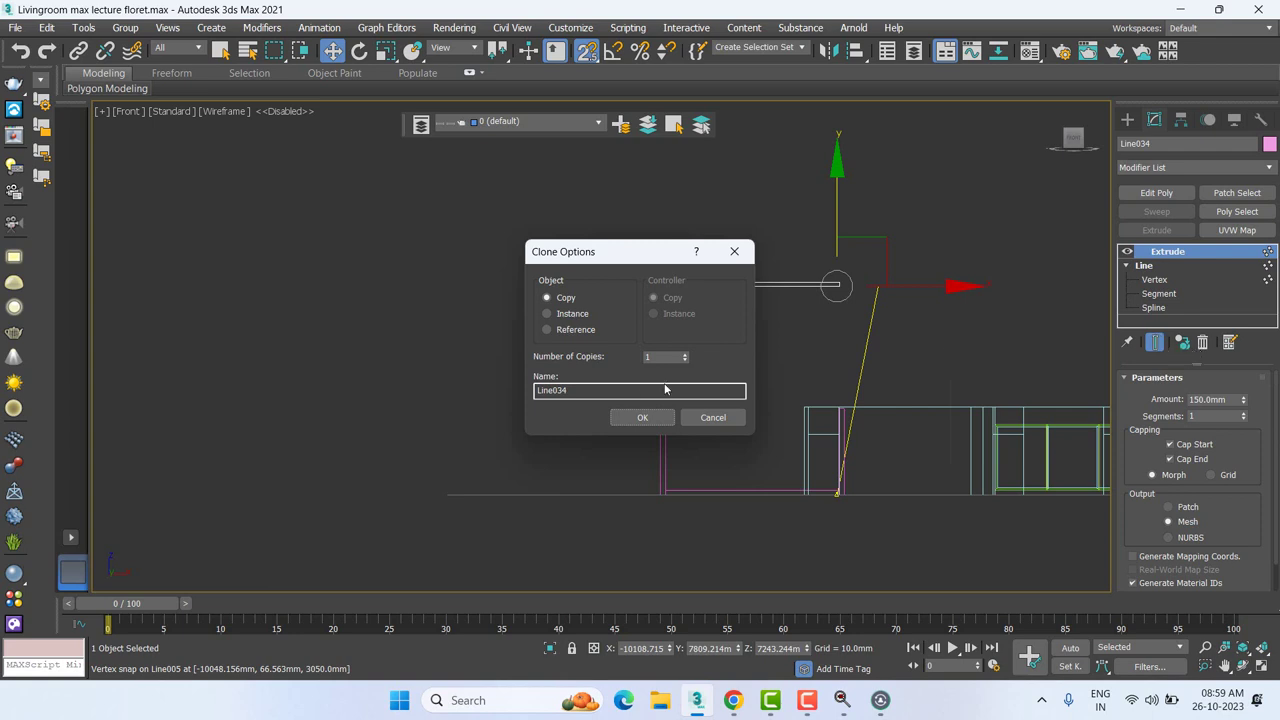
left_click(646, 417)
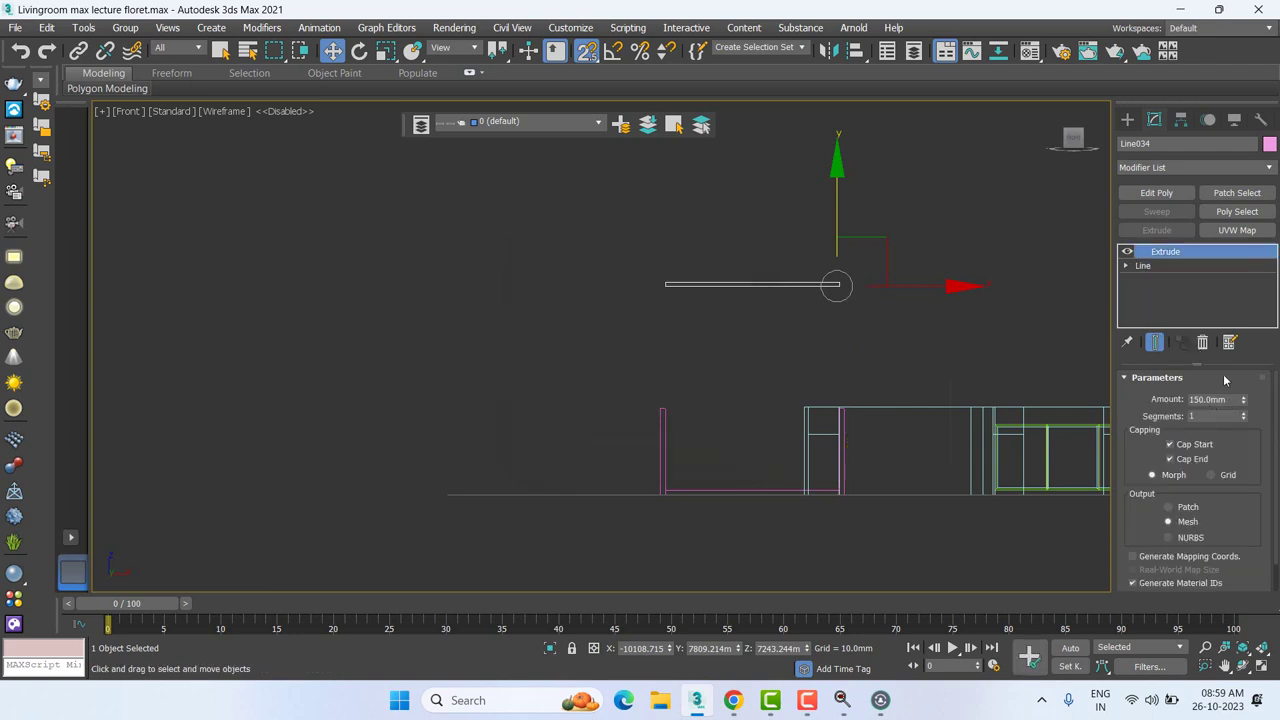
Step: Give the copied rail a 450 mm extrusion and snap it onto the uprights' tops
double_click(1205, 399)
type("450")
key("Return")
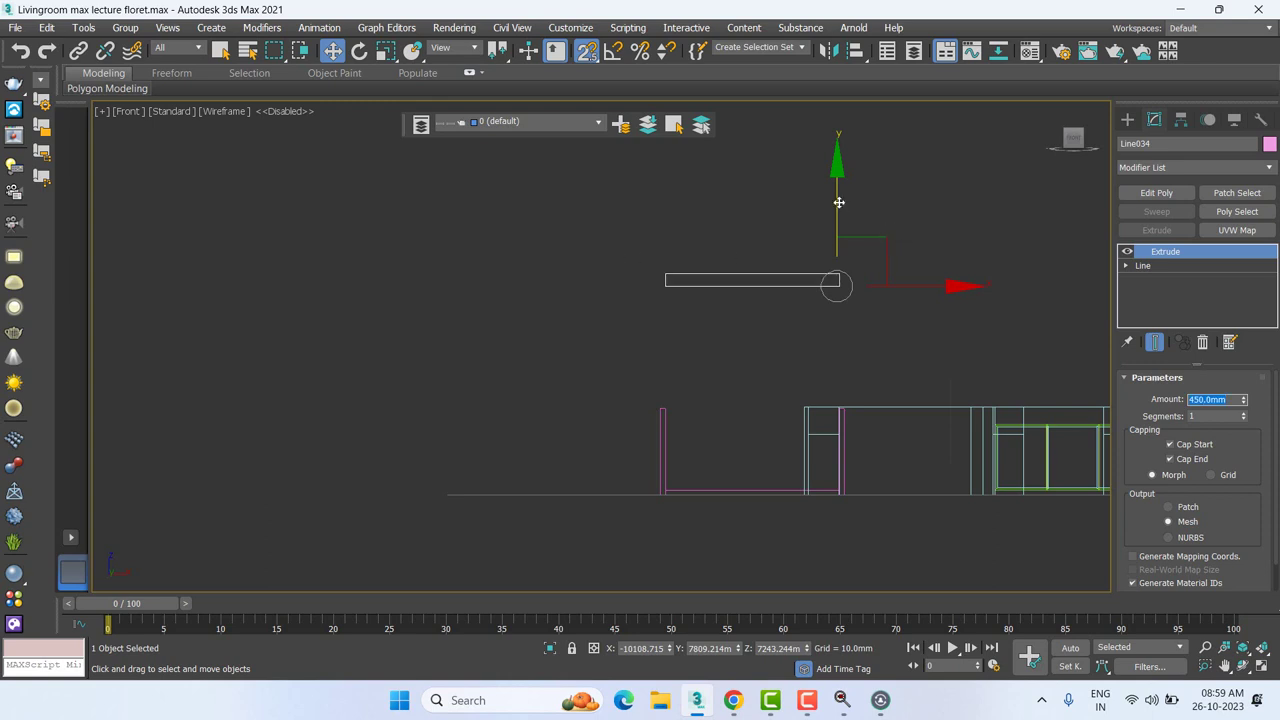
left_click_drag(838, 202, 838, 287)
scroll(640, 373, "up", 3)
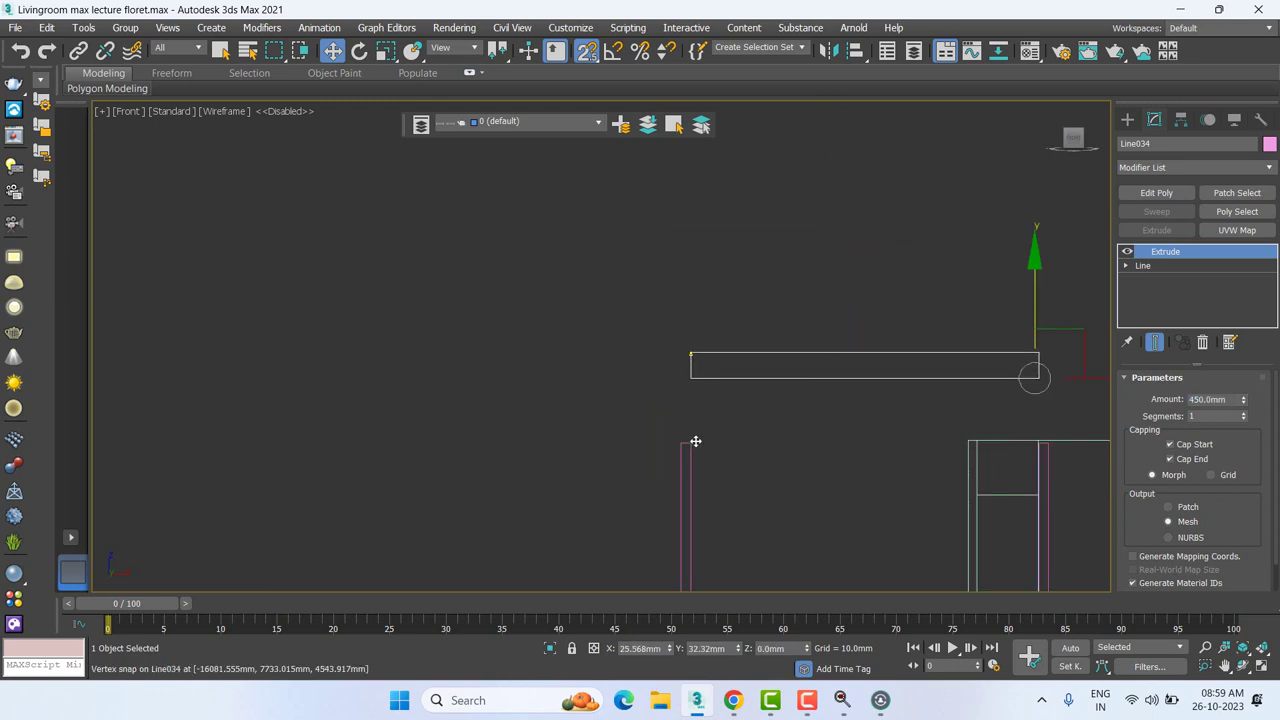
left_click_drag(695, 441, 692, 443)
mouse_move(587, 430)
middle_mouse_down()
mouse_move(438, 407)
mouse_move(491, 432)
mouse_move(437, 463)
mouse_move(712, 306)
middle_mouse_up()
Step: In Perspective, switch the viewport from Wireframe to Default Shading to see the pink frame
key("p")
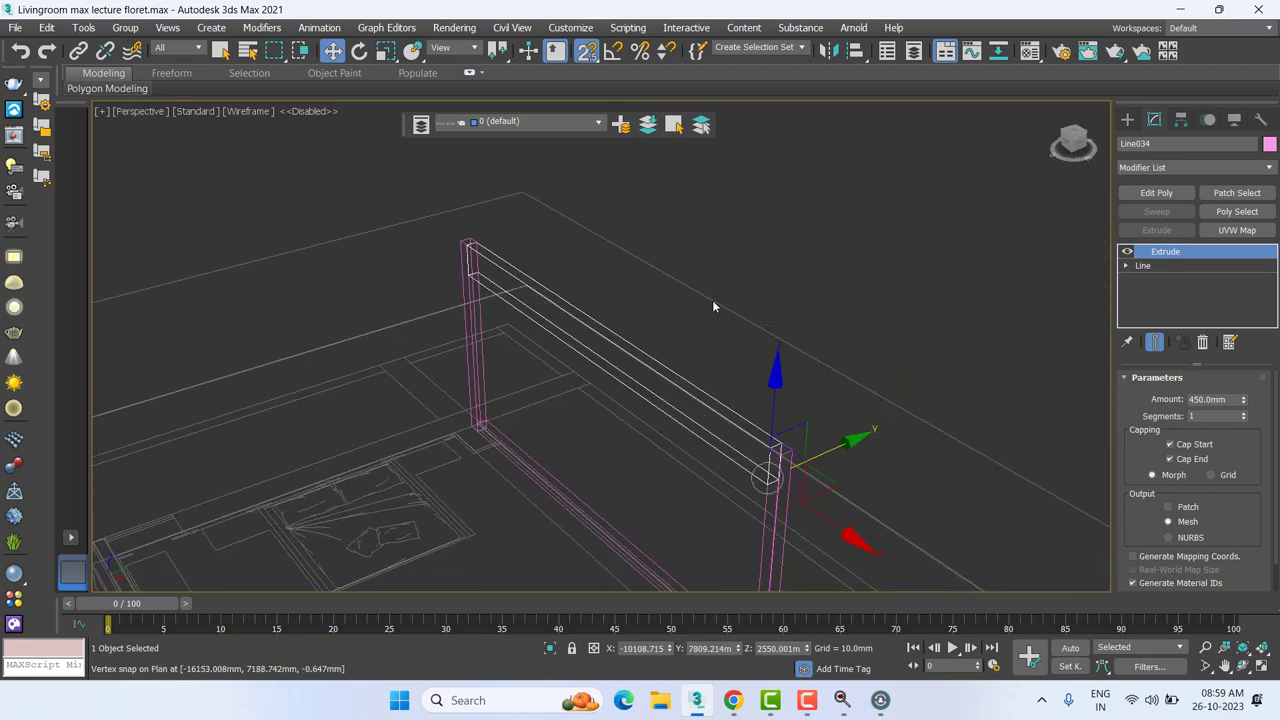
left_click(713, 306)
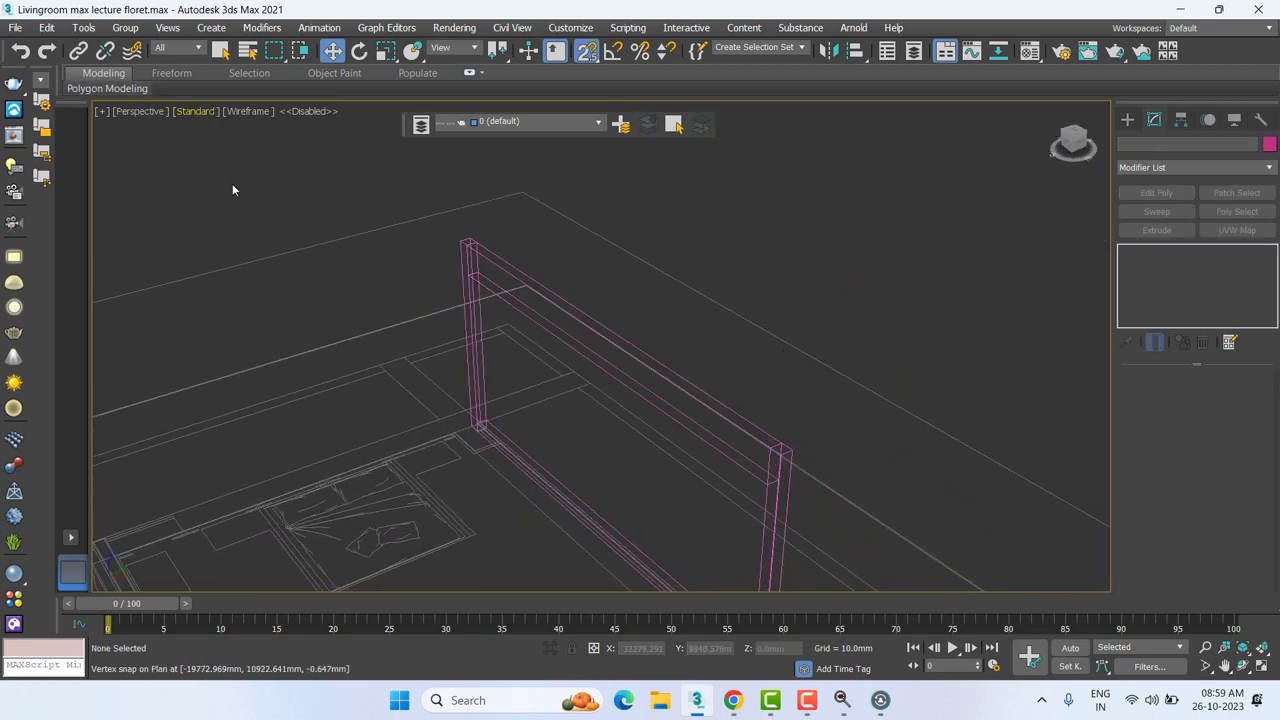
left_click(212, 112)
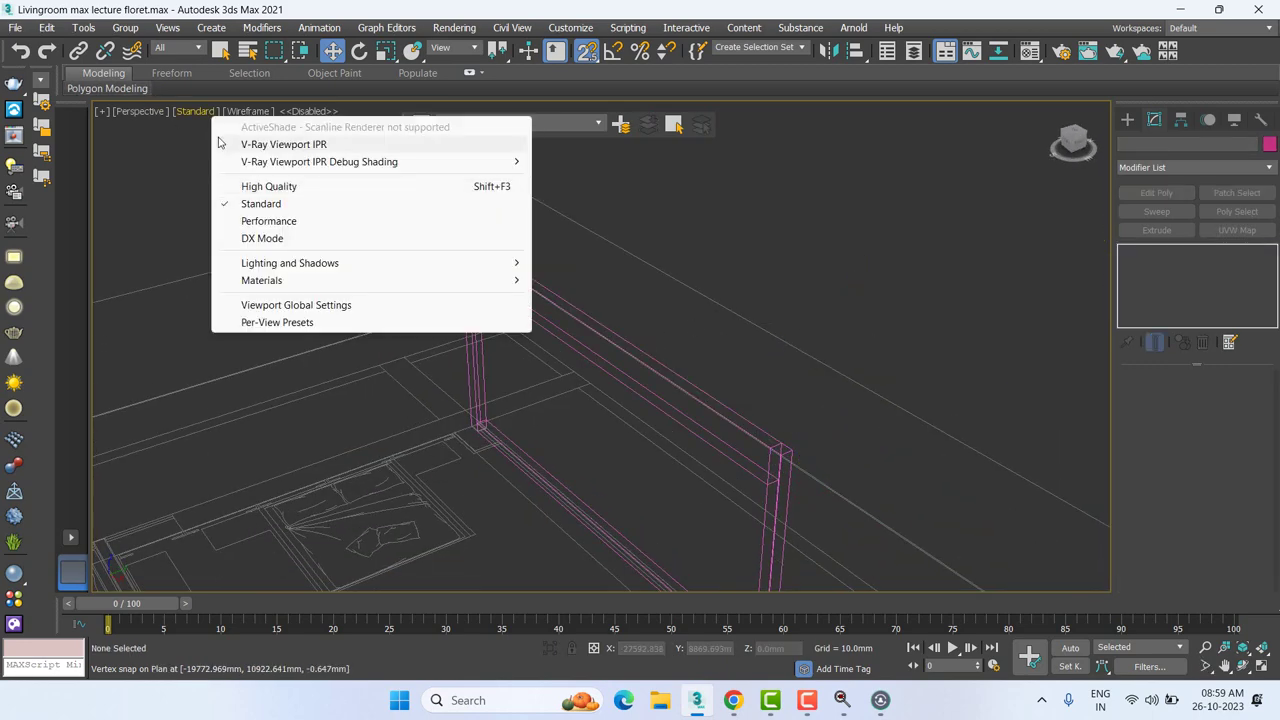
left_click(270, 204)
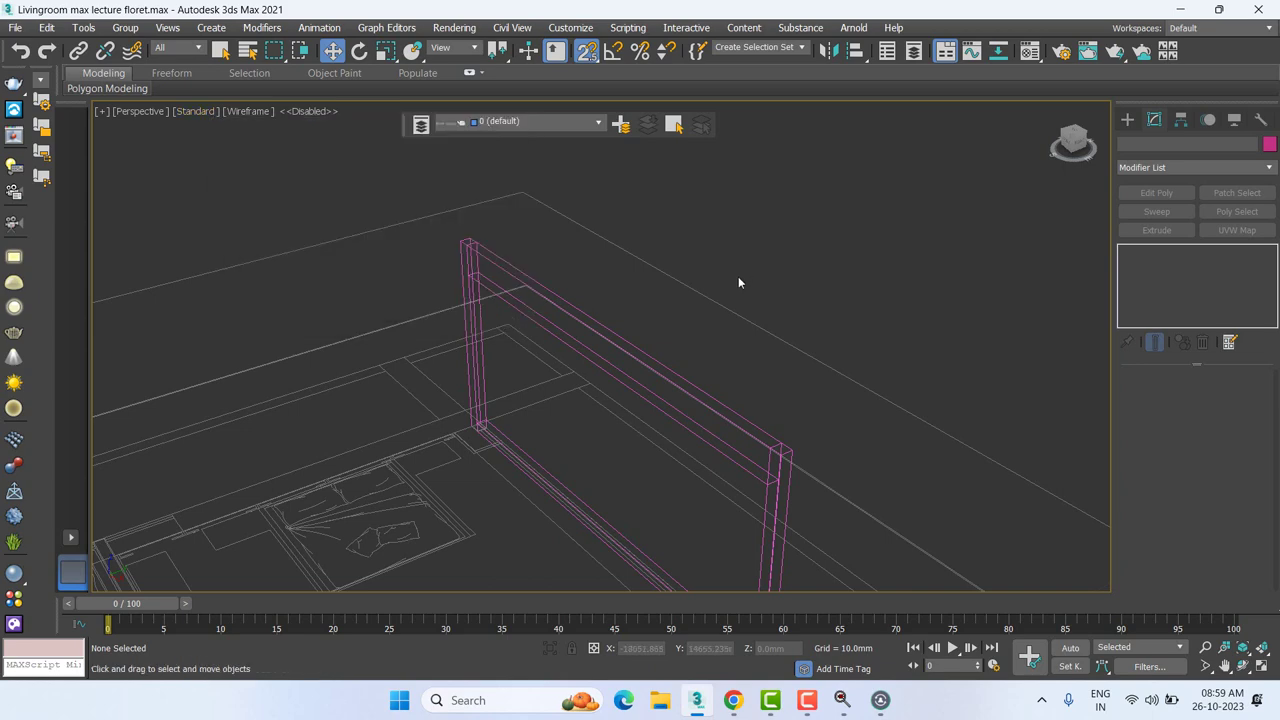
left_click(249, 113)
left_click(303, 127)
mouse_move(719, 317)
middle_mouse_down("alt")
mouse_move(709, 343)
mouse_move(870, 368)
mouse_move(643, 337)
middle_mouse_up("alt")
scroll(869, 360, "down", 3)
scroll(643, 337, "up", 1)
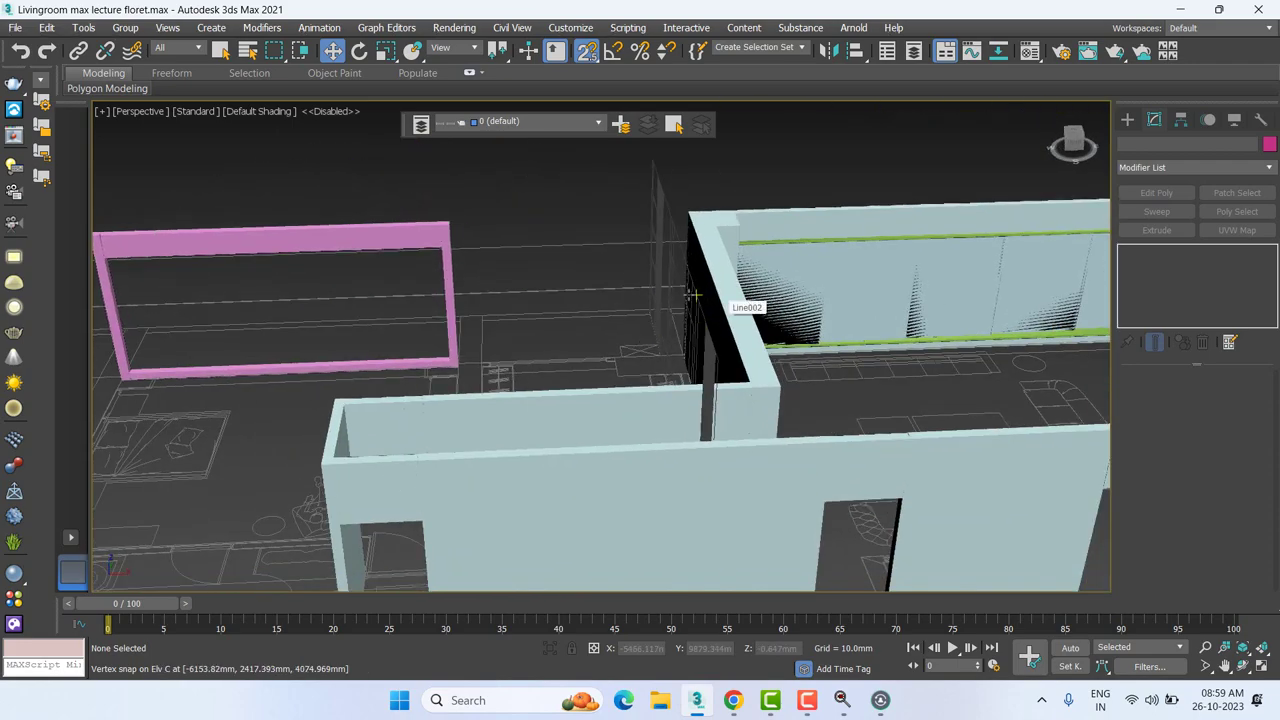
Step: Select the thin 12 mm extruded back panel near the walls
scroll(728, 325, "down", 3)
mouse_move(728, 325)
middle_mouse_down("alt")
mouse_move(800, 347)
mouse_move(837, 471)
middle_mouse_up("alt")
scroll(800, 347, "up", 4)
scroll(800, 347, "up", 3)
scroll(909, 520, "up", 1)
middle_click_drag(909, 520, 926, 519)
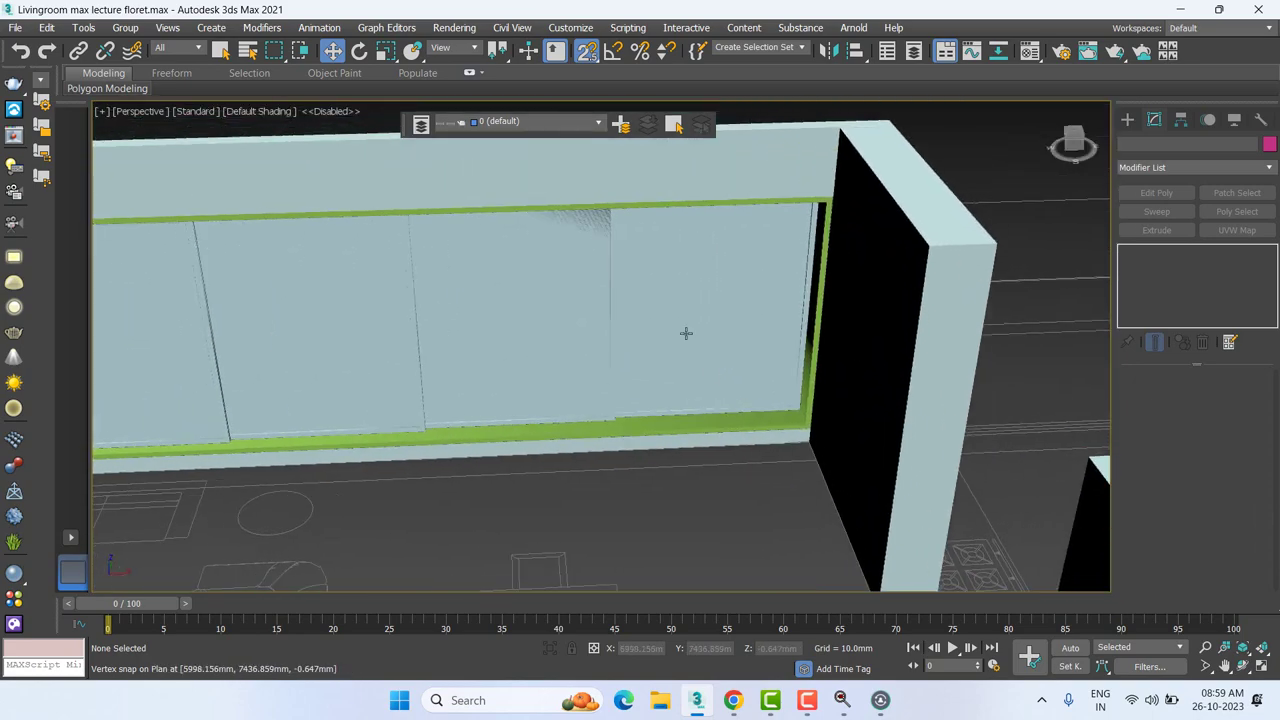
scroll(626, 240, "up", 2)
scroll(651, 237, "up", 2)
left_click(701, 264)
scroll(894, 363, "down", 2)
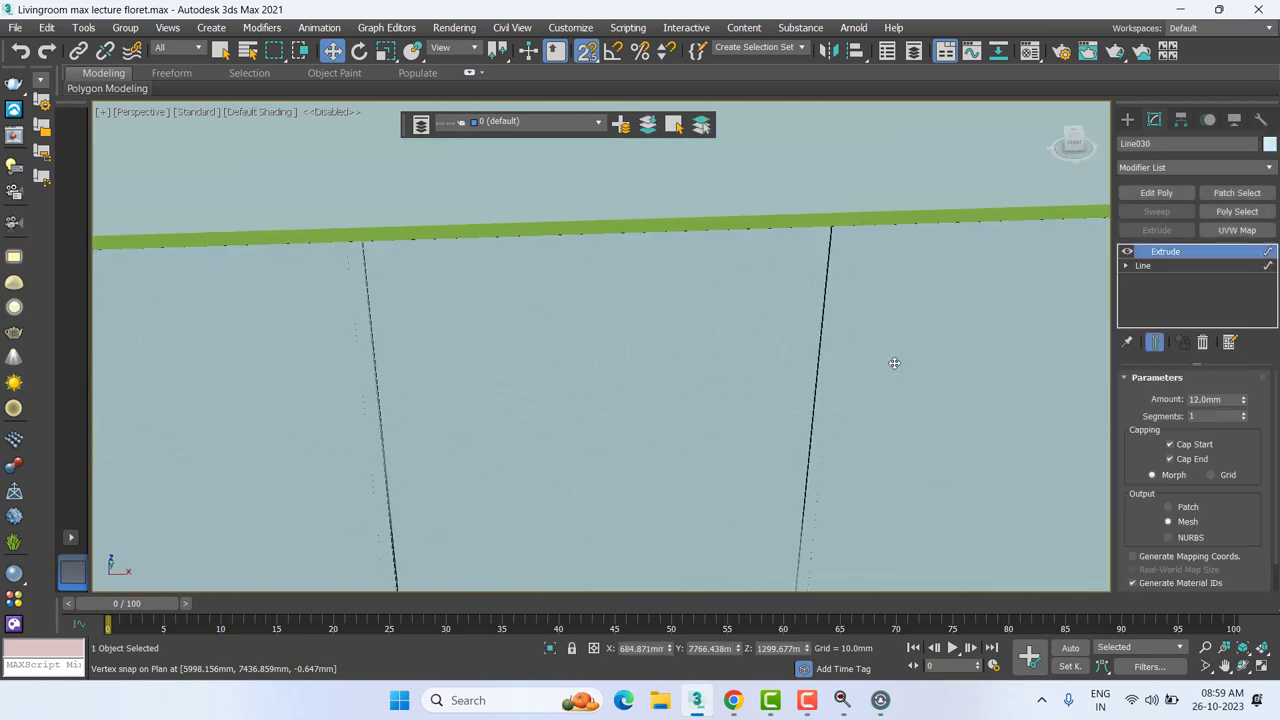
scroll(609, 323, "down", 3)
middle_click_drag(609, 323, 987, 329)
scroll(793, 366, "up", 5)
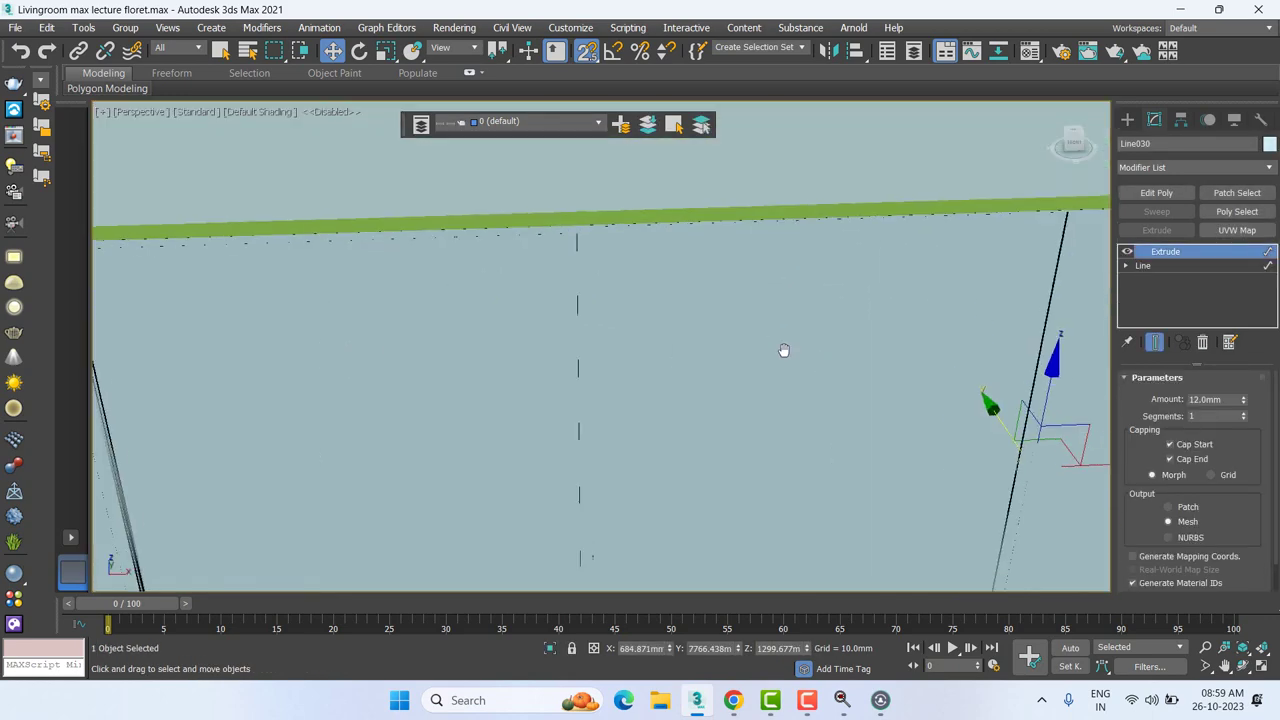
scroll(783, 351, "up", 2)
Step: In the Top view, move the back panel along Y behind the frame
key("t")
scroll(564, 356, "down", 5)
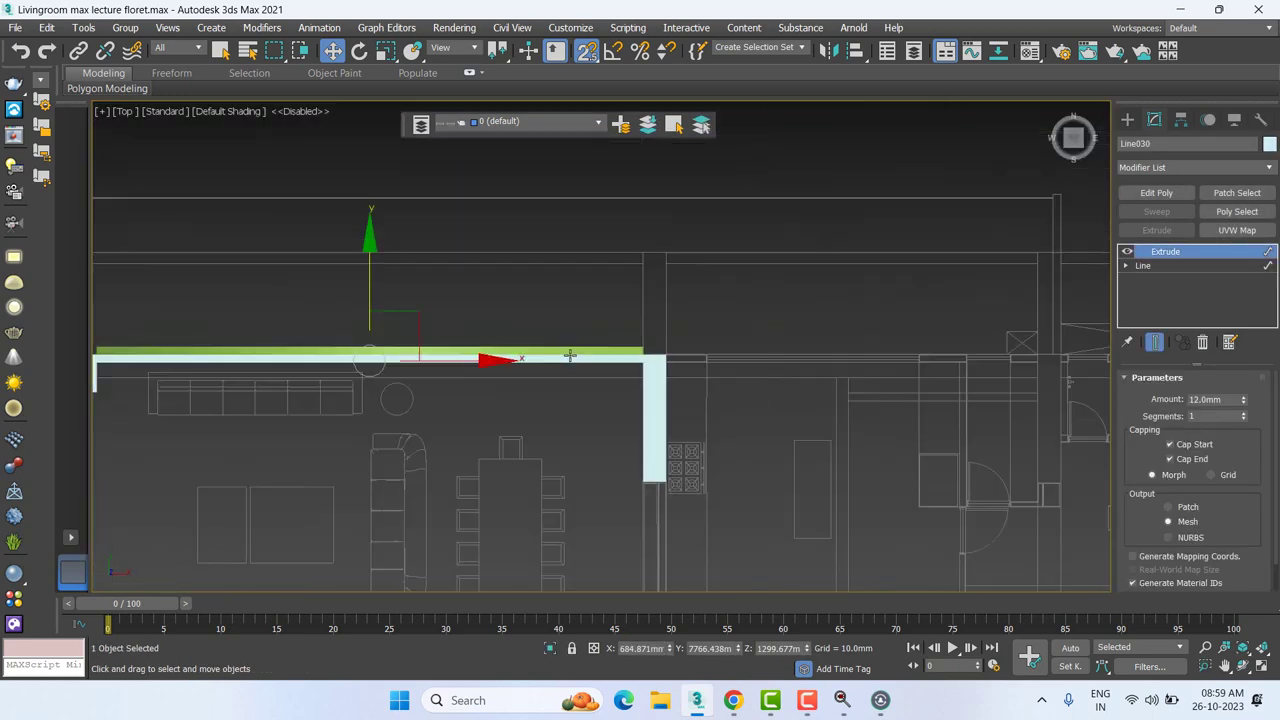
scroll(531, 334, "up", 2)
scroll(434, 342, "up", 3)
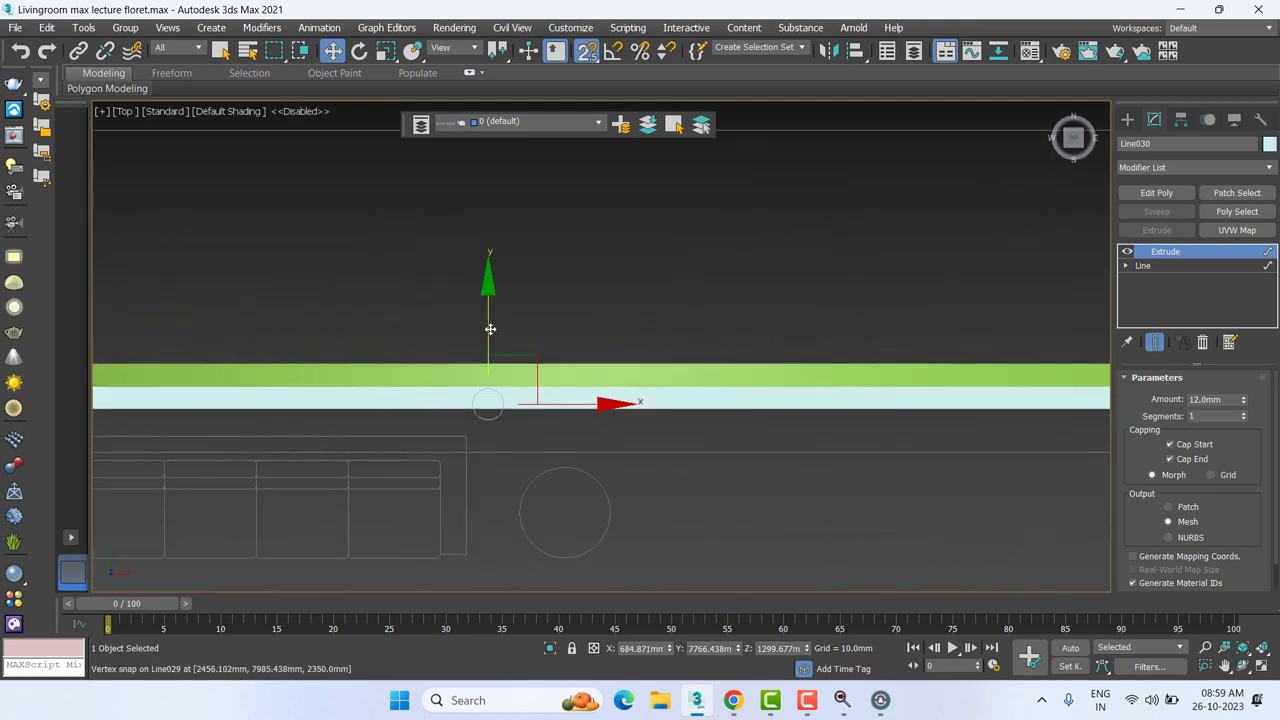
left_click_drag(489, 329, 530, 243)
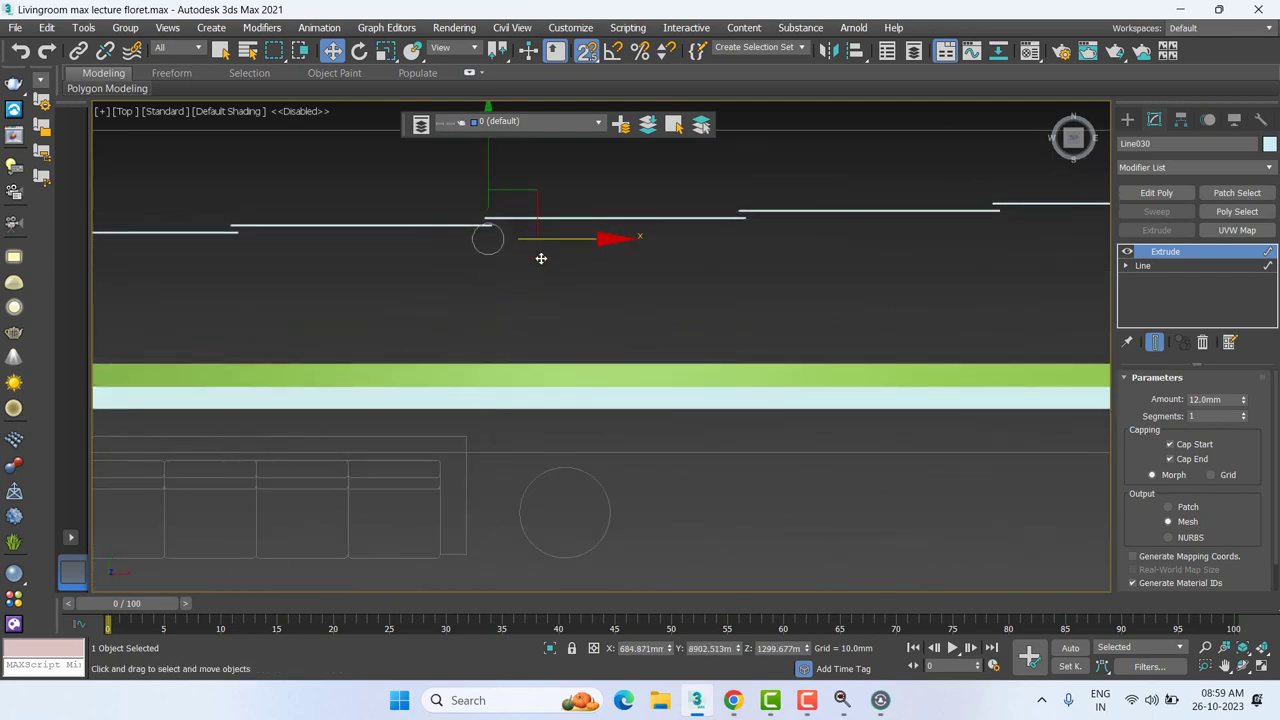
Step: Change the back panel's object colour to a light blue-violet swatch
key("p")
middle_click_drag(540, 267, 551, 277, "alt")
scroll(445, 395, "up", 5)
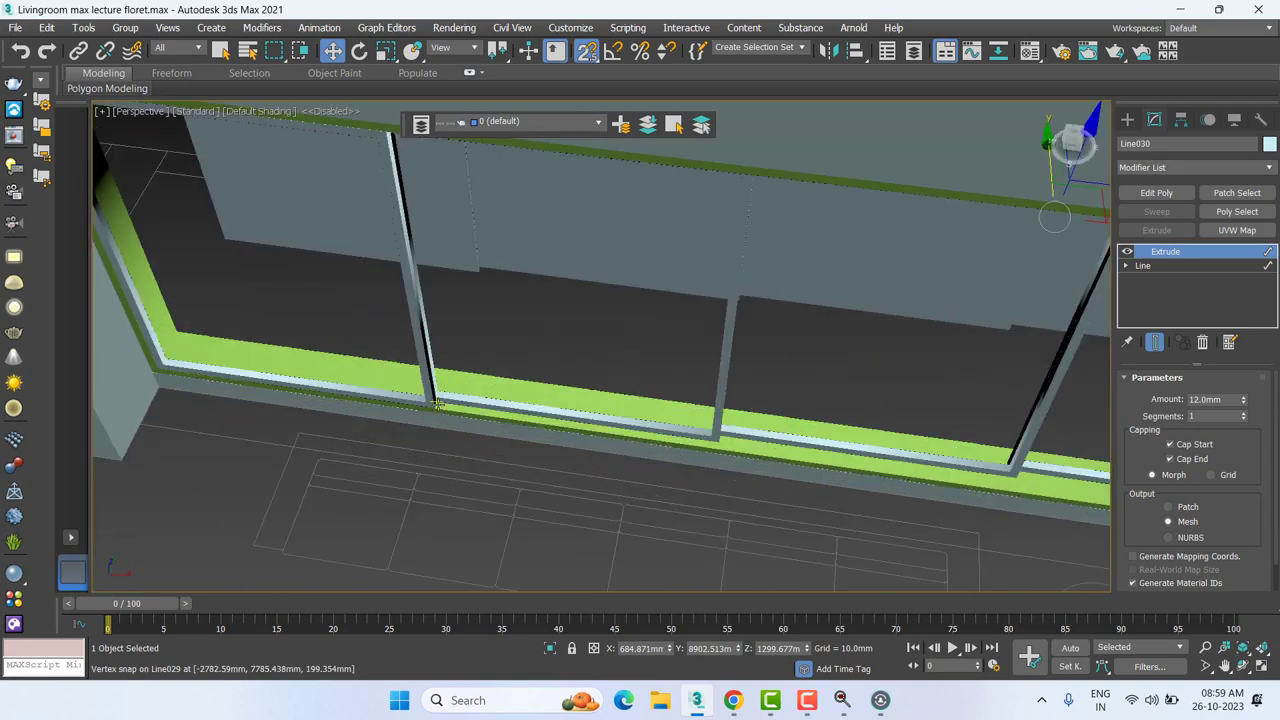
scroll(443, 401, "up", 2)
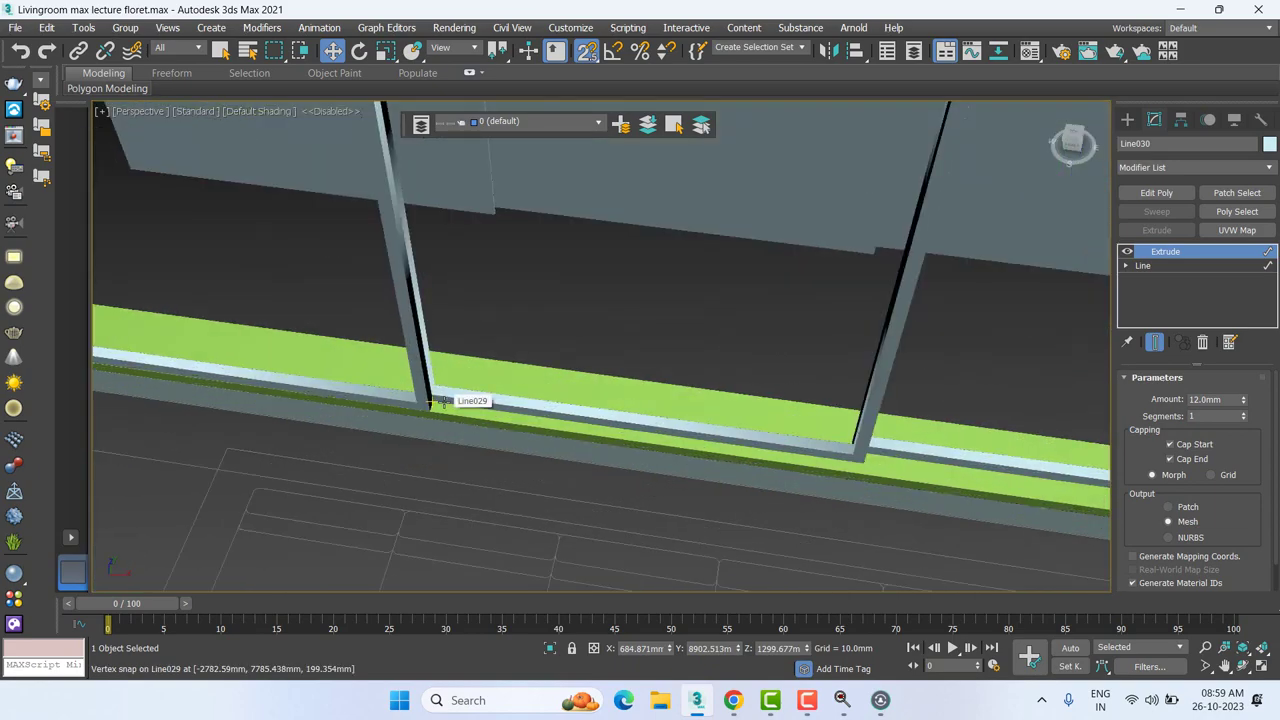
scroll(443, 401, "up", 2)
middle_click_drag(820, 433, 354, 323, "alt")
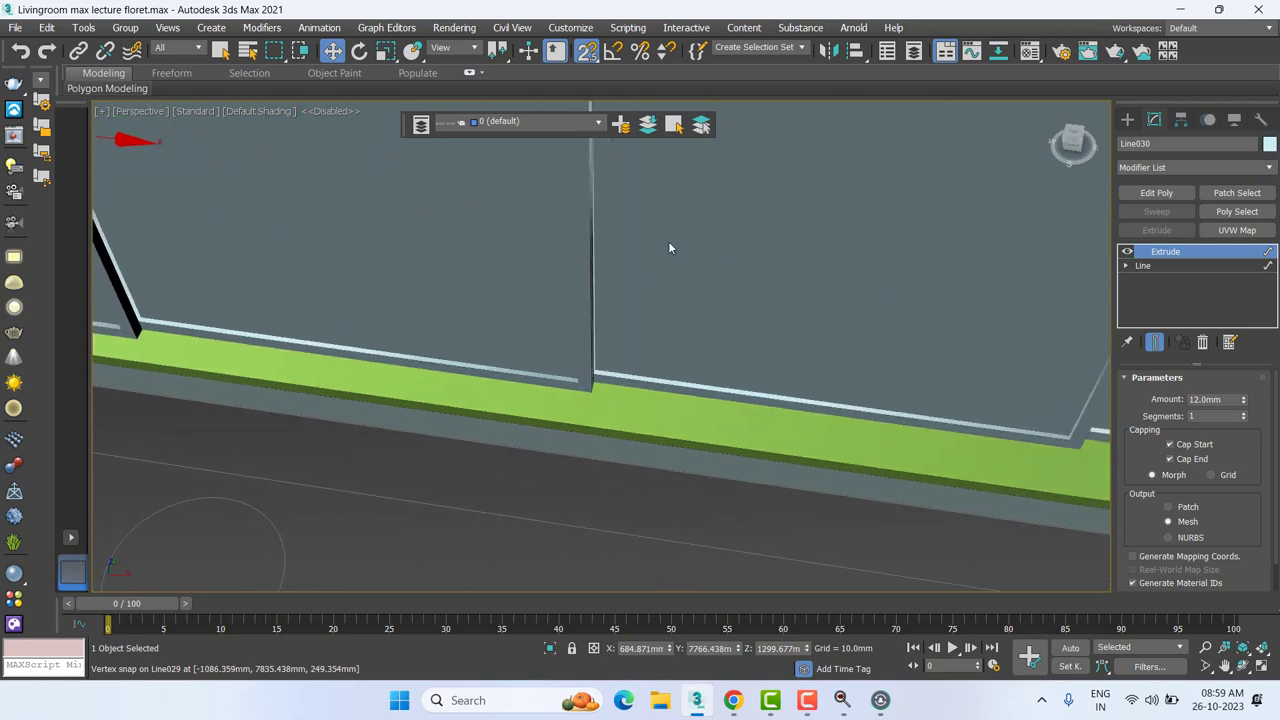
left_click(713, 297)
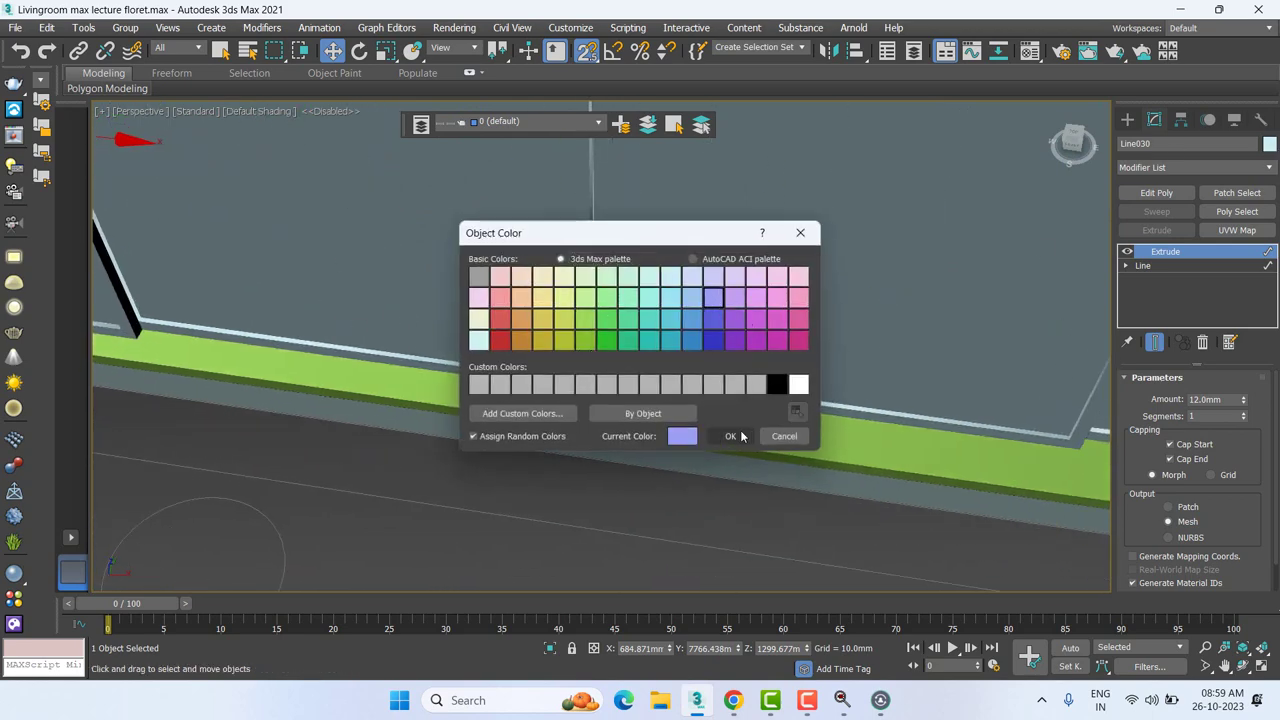
left_click(741, 436)
scroll(715, 425, "down", 5)
middle_click_drag(715, 425, 795, 306, "alt")
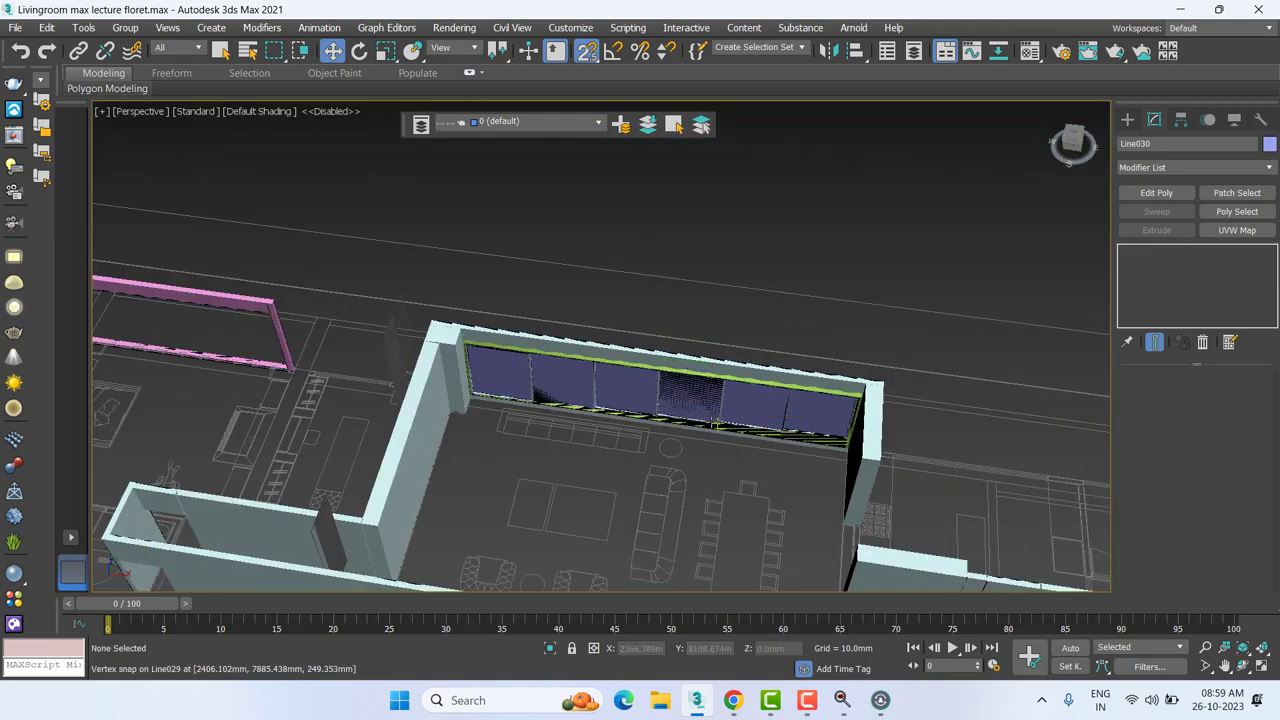
scroll(715, 425, "up", 5)
Step: Return to the Top view and zoom over the floor plan
key("t")
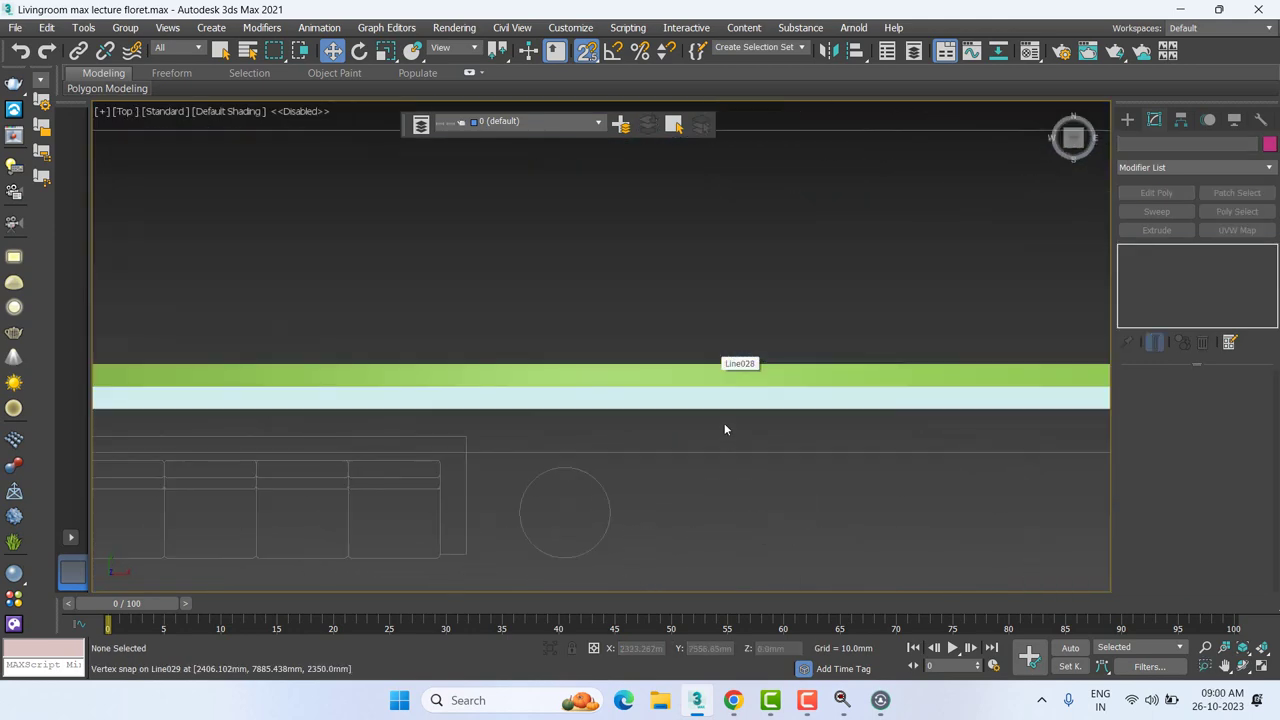
scroll(725, 429, "down", 3)
scroll(662, 317, "down", 3)
scroll(805, 369, "up", 3)
scroll(752, 368, "up", 2)
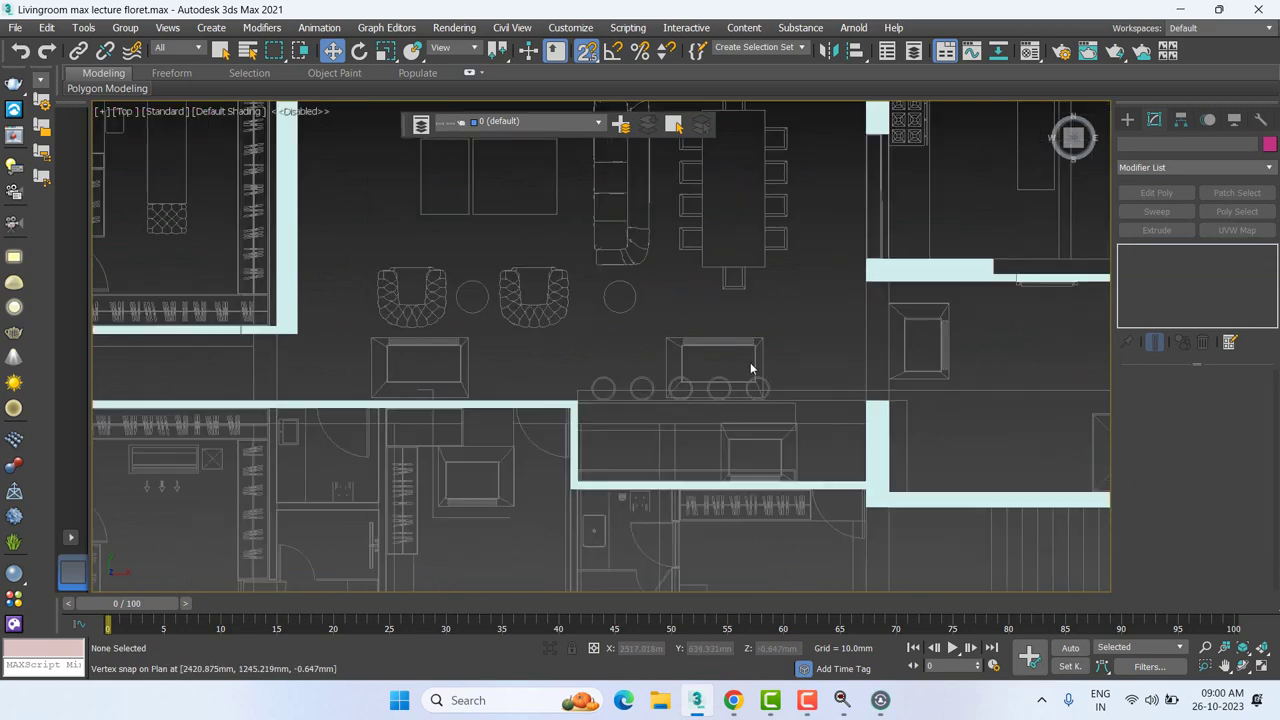
scroll(752, 368, "up", 2)
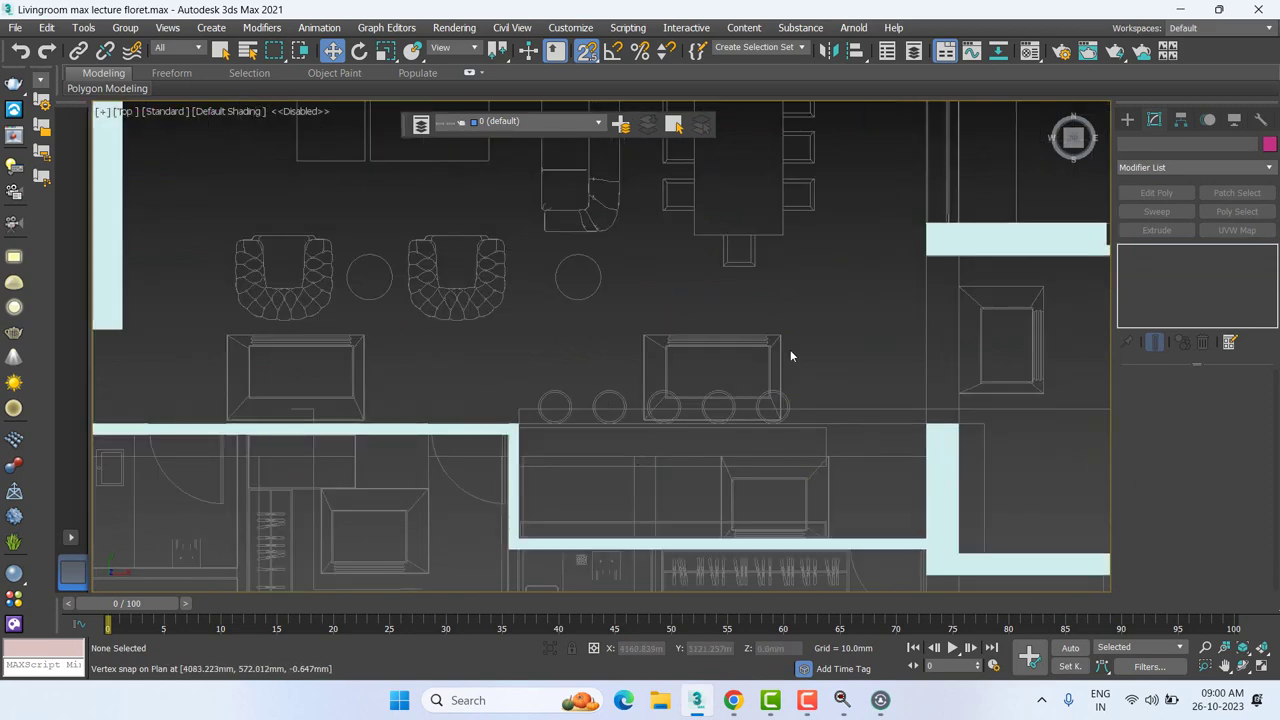
scroll(790, 356, "up", 3)
Step: Pan the Top view to the console and stools area and pick the Line spline tool
middle_click_drag(462, 486, 540, 376)
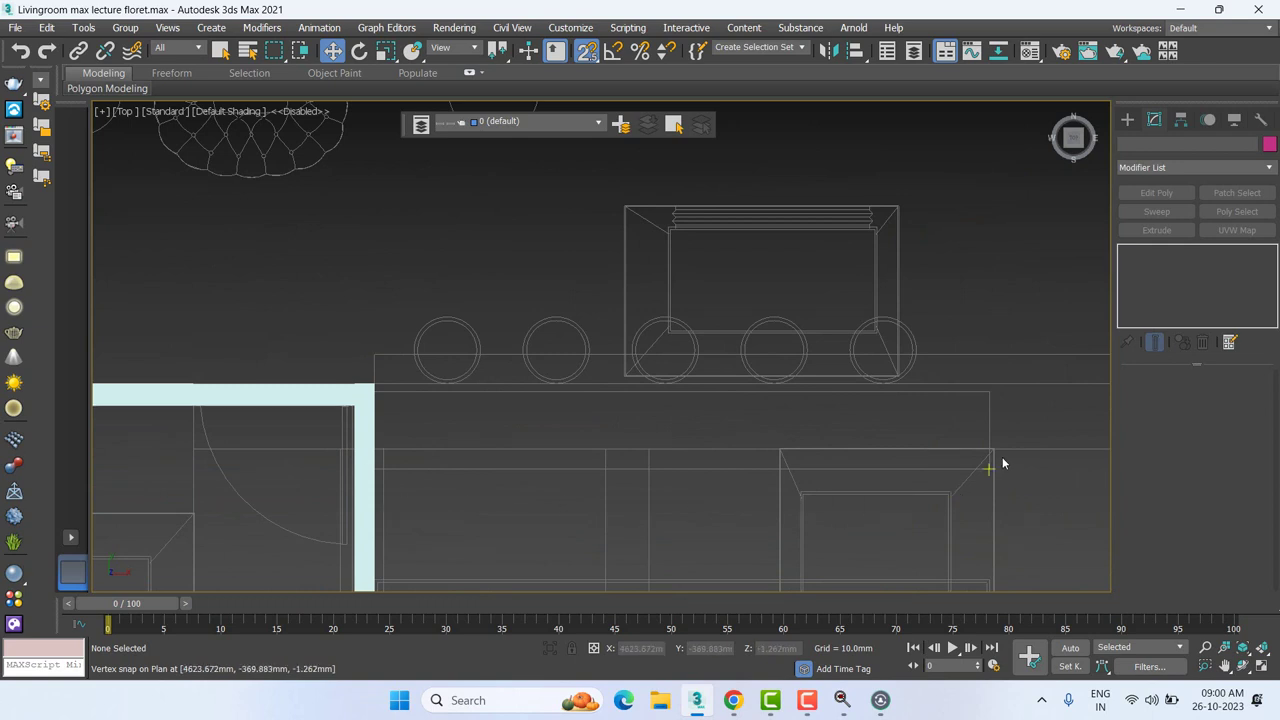
middle_click_drag(1002, 463, 990, 318)
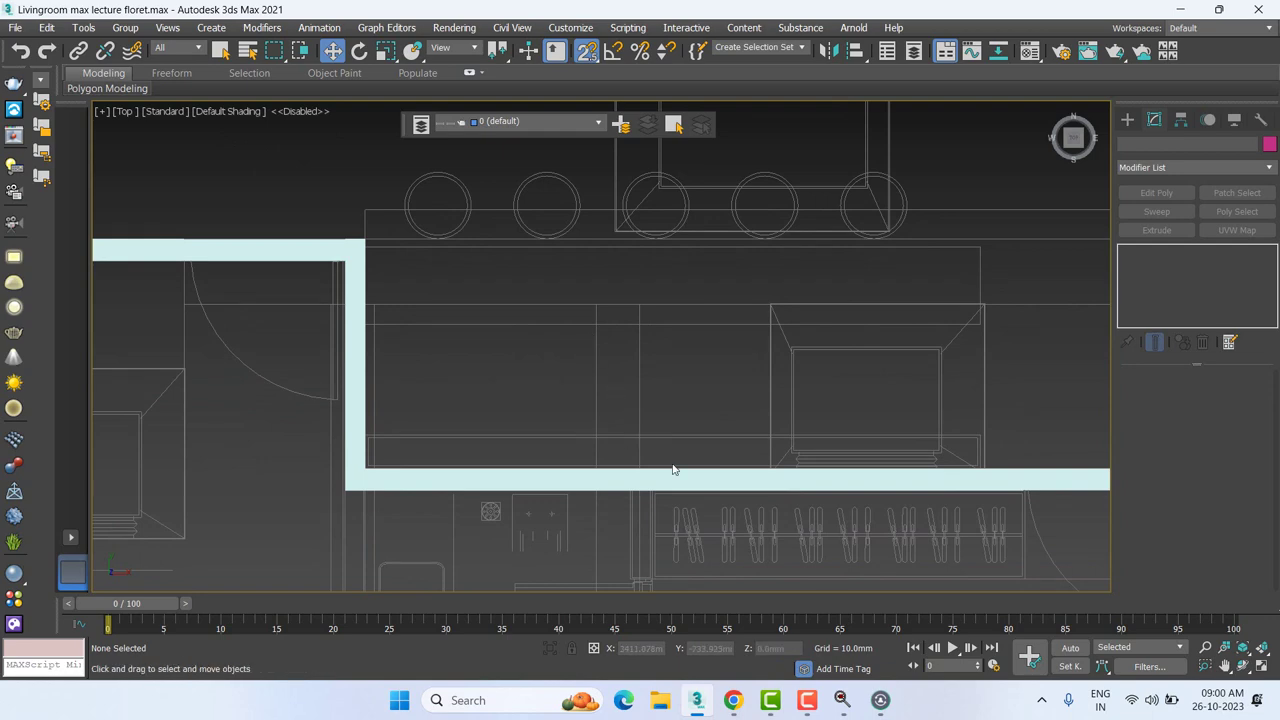
scroll(783, 476, "down", 2)
scroll(880, 434, "down", 2)
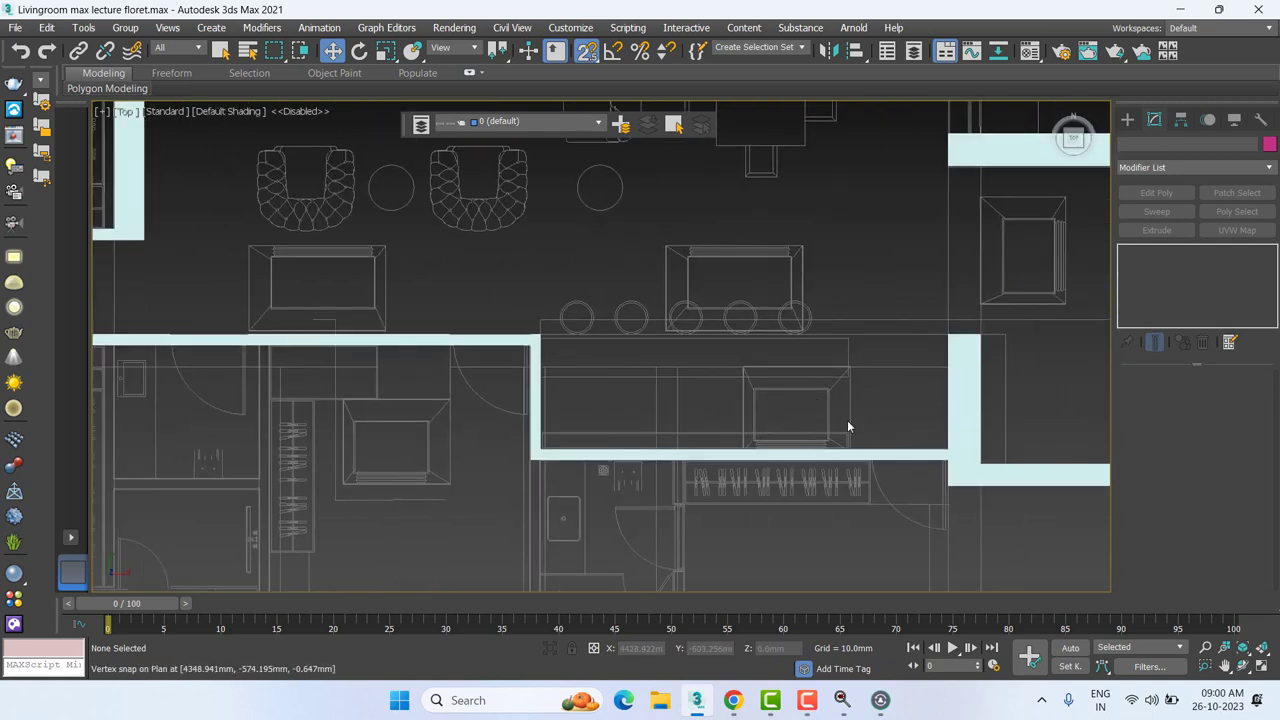
scroll(820, 432, "up", 1)
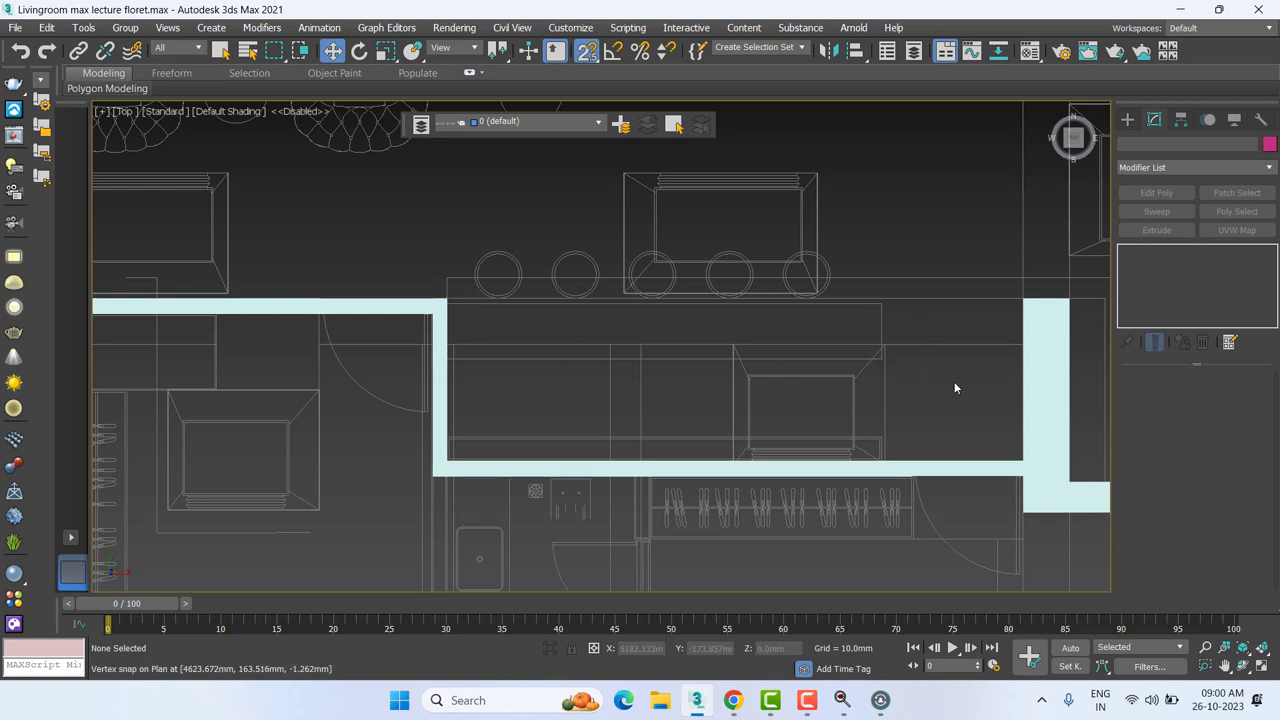
left_click(1127, 119)
left_click(1145, 142)
left_click(1156, 226)
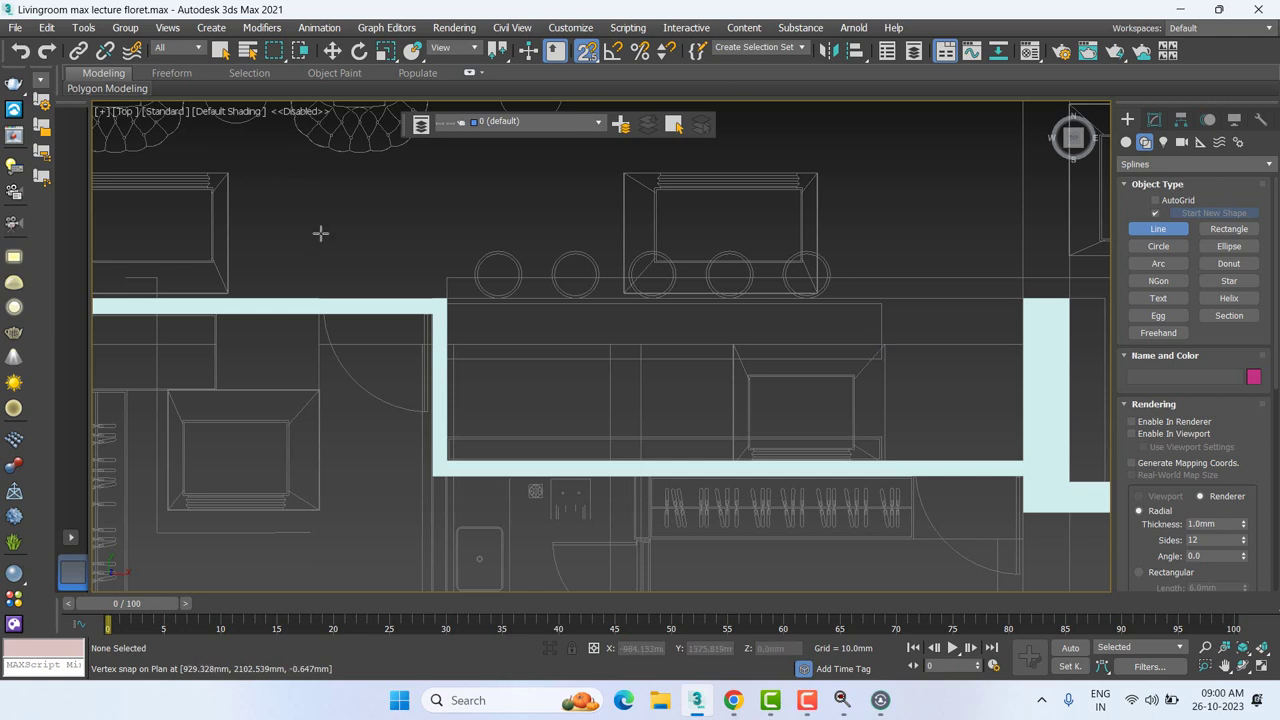
Step: Draw a closed four-corner Line035 outline from the console's right end to the wall
left_click(880, 303)
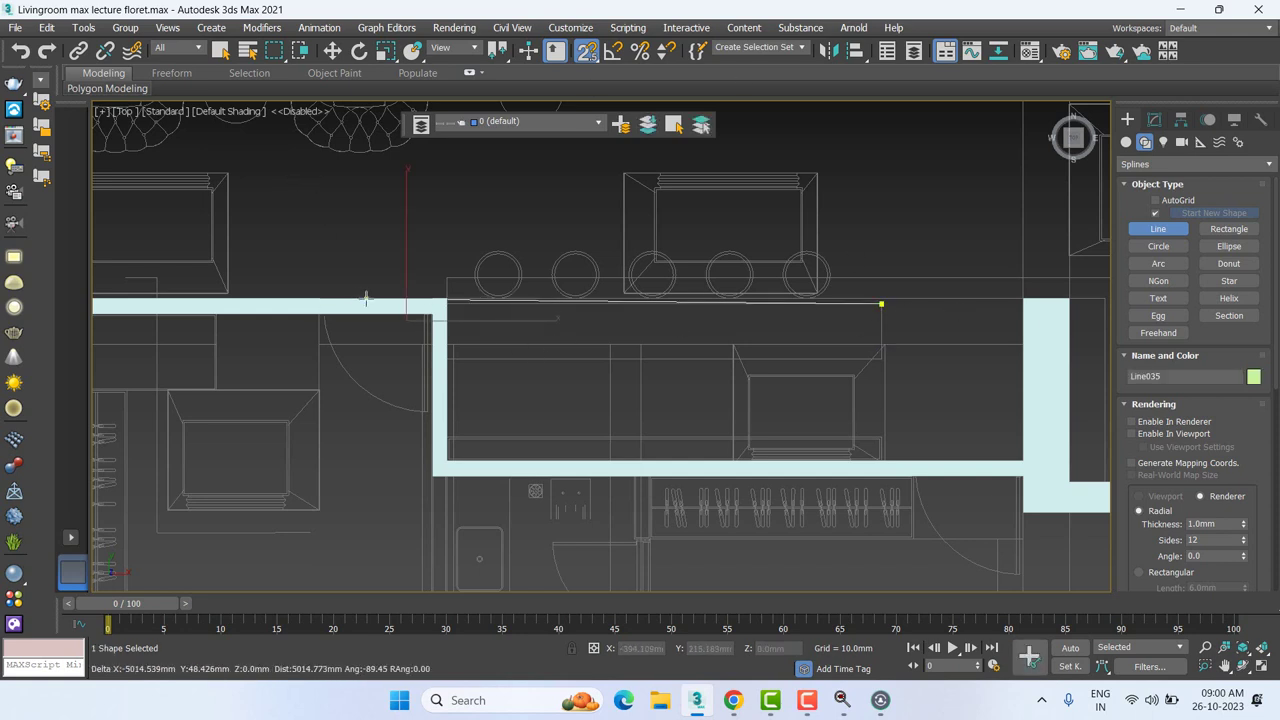
left_click(445, 304)
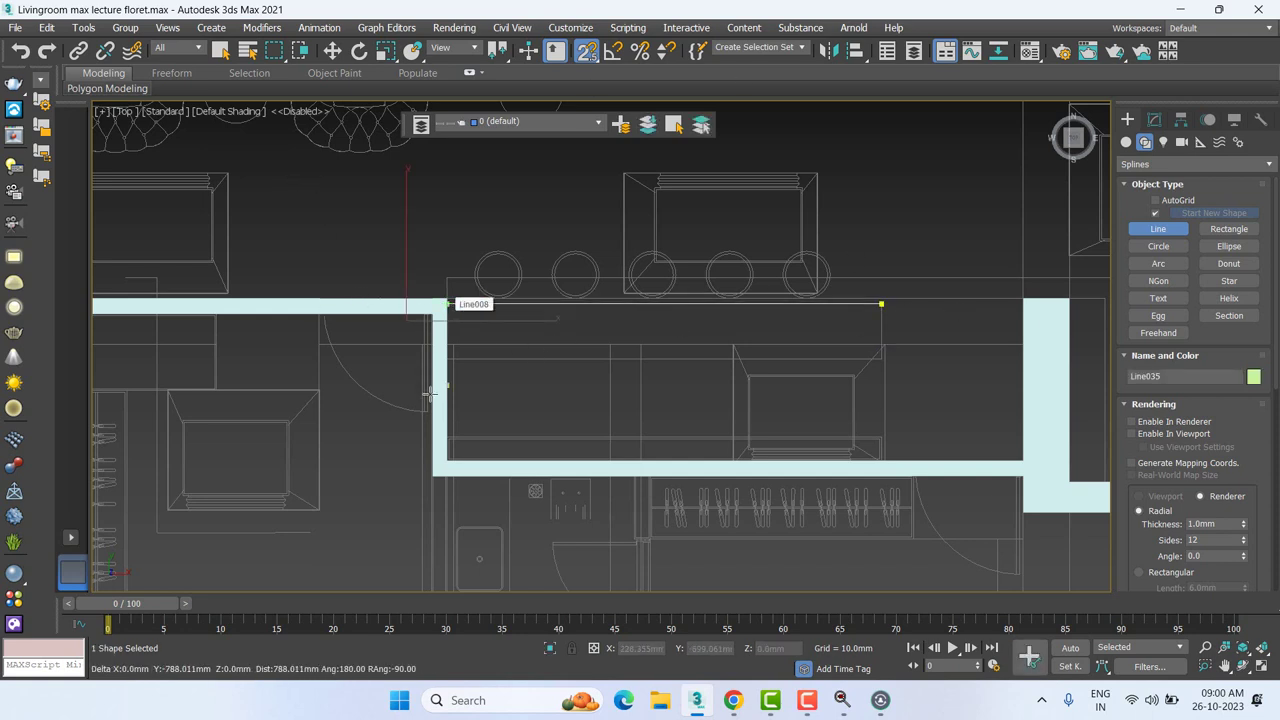
left_click(505, 374)
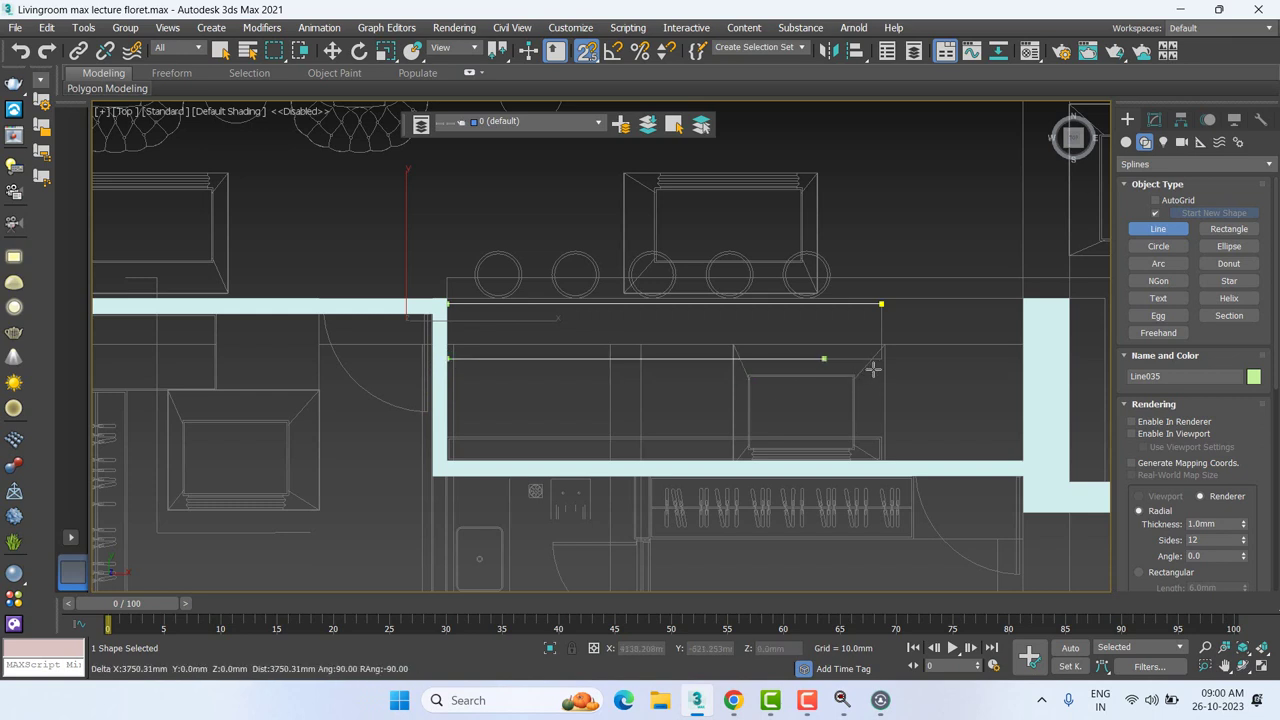
left_click(880, 359)
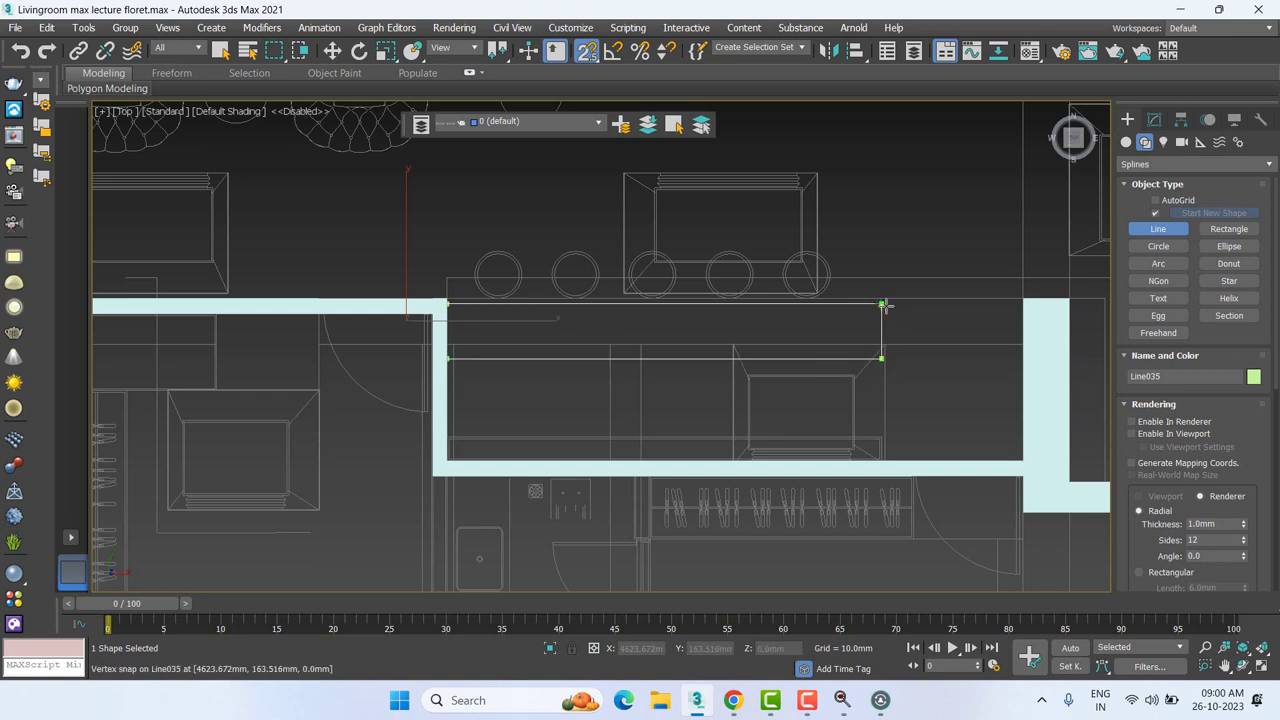
left_click(883, 304)
left_click(599, 362)
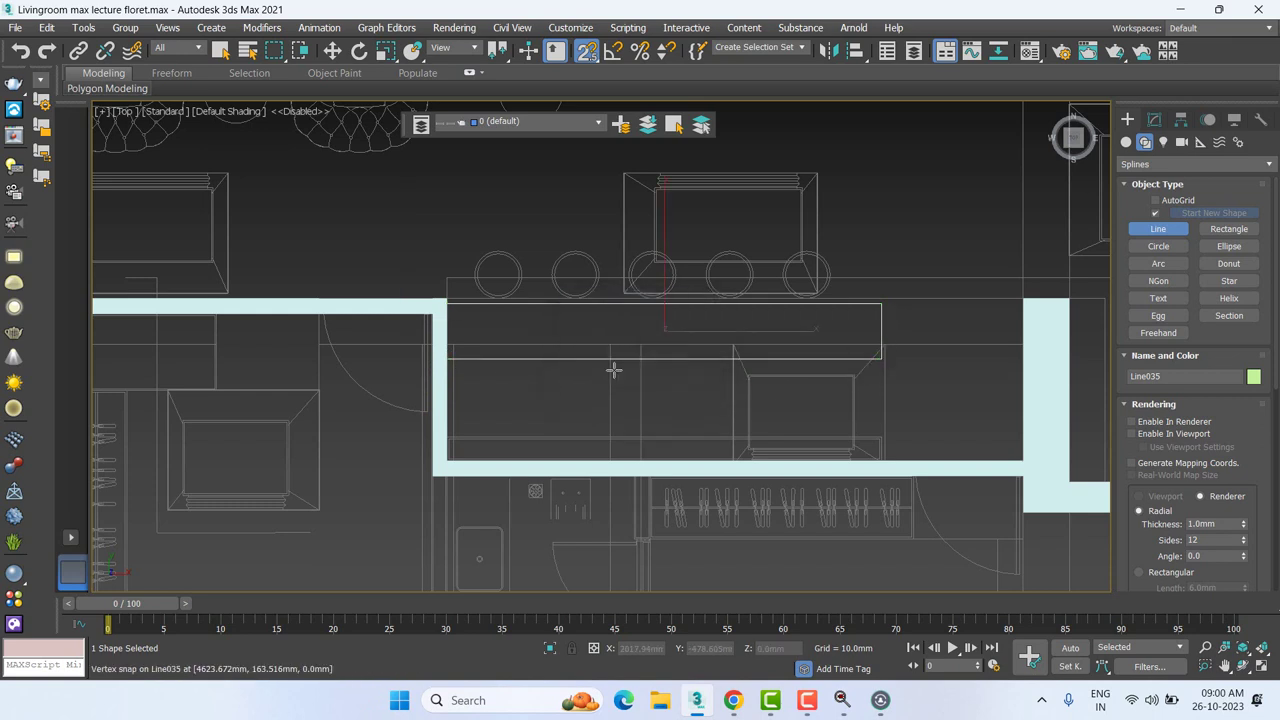
key("w")
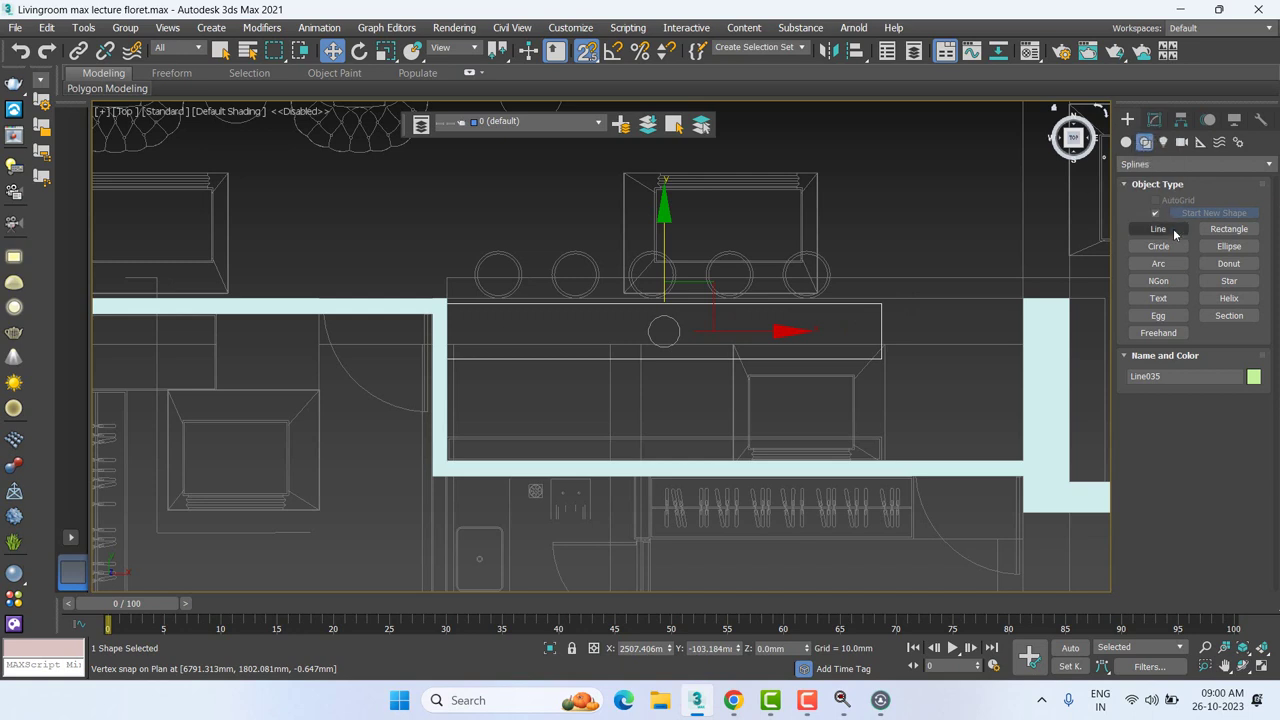
Step: Move Line035's top segment up, snapping it straight along the stools line
left_click(1154, 119)
left_click(1124, 252)
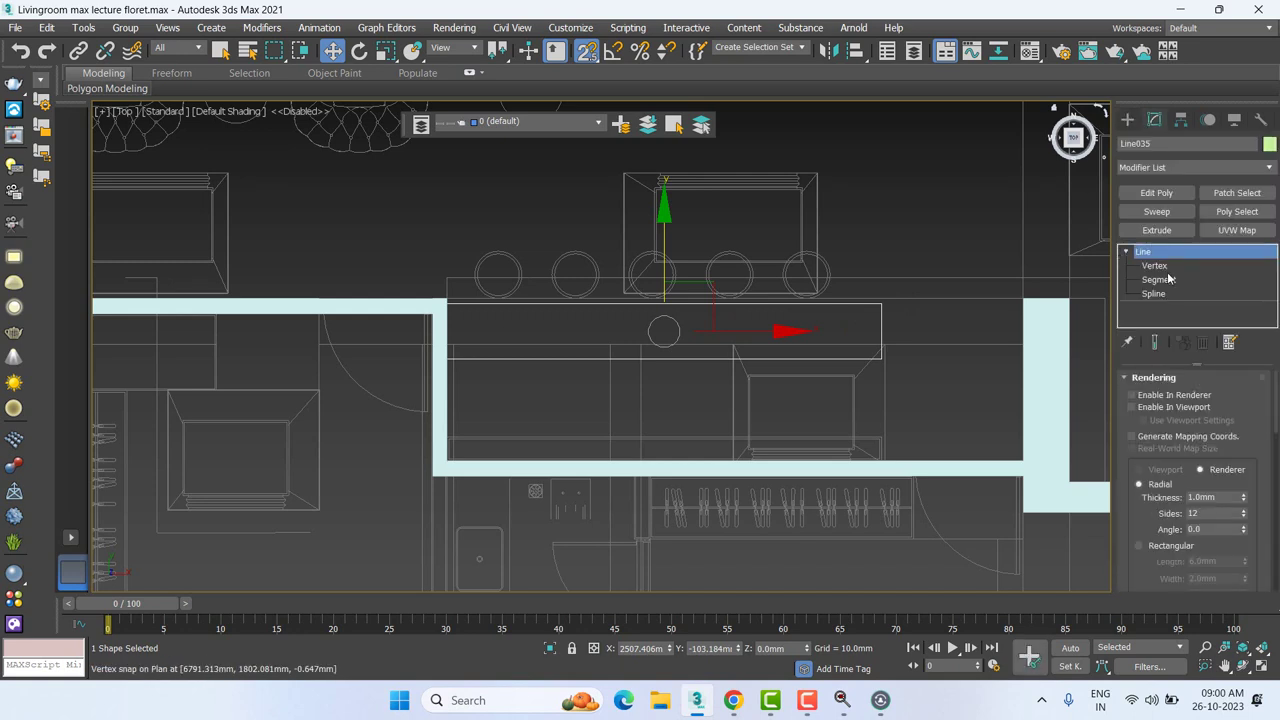
left_click(1160, 279)
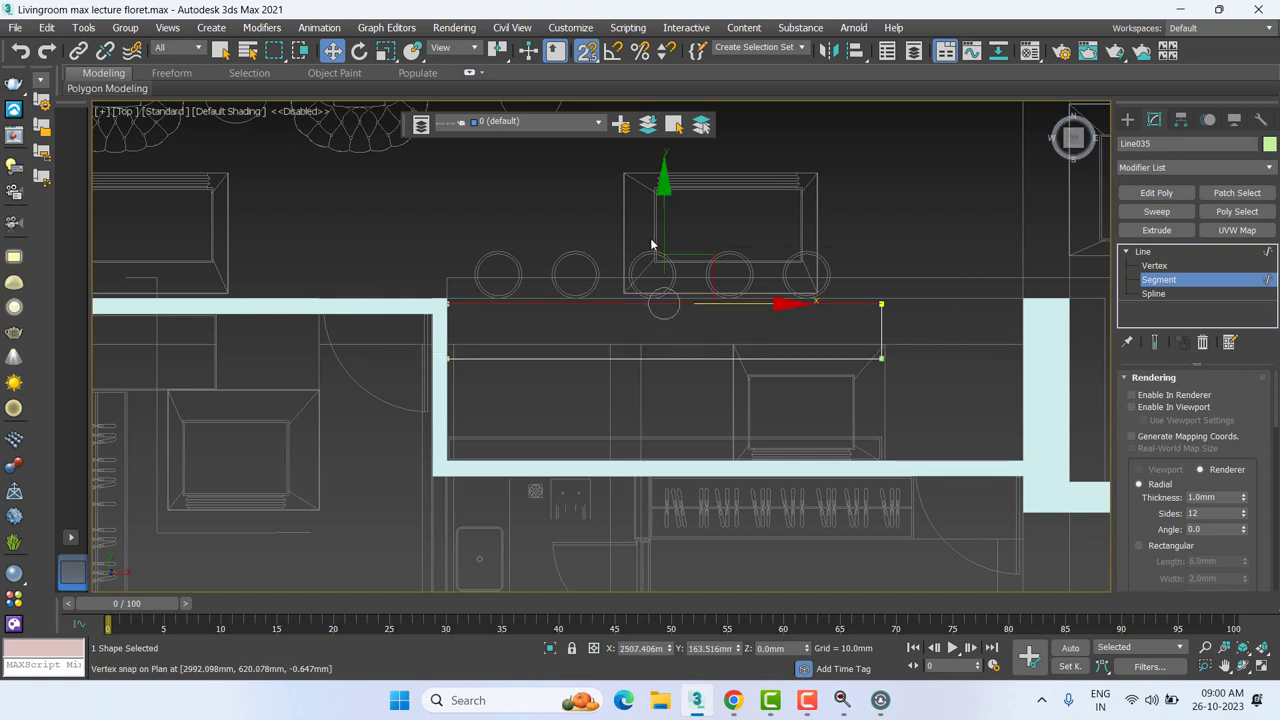
left_click(361, 279)
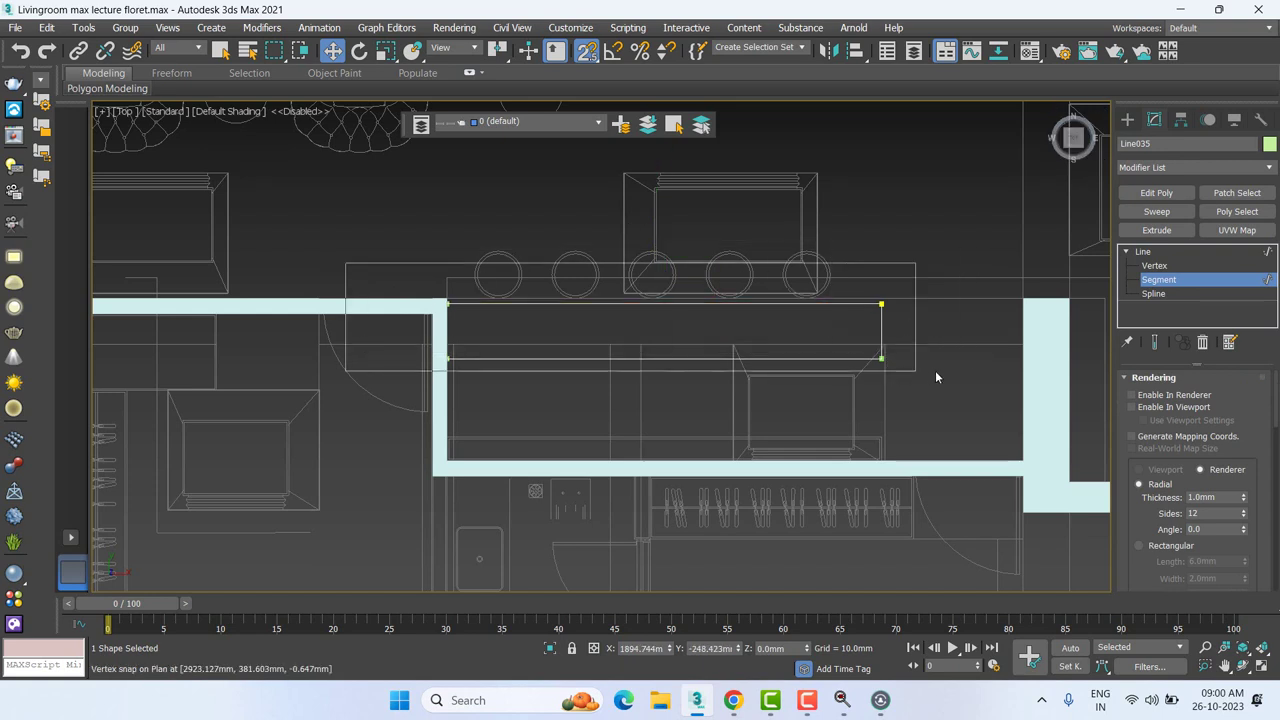
left_click_drag(350, 262, 944, 346)
mouse_move(609, 293)
left_mouse_down()
mouse_move(609, 243)
mouse_move(445, 281)
left_mouse_up()
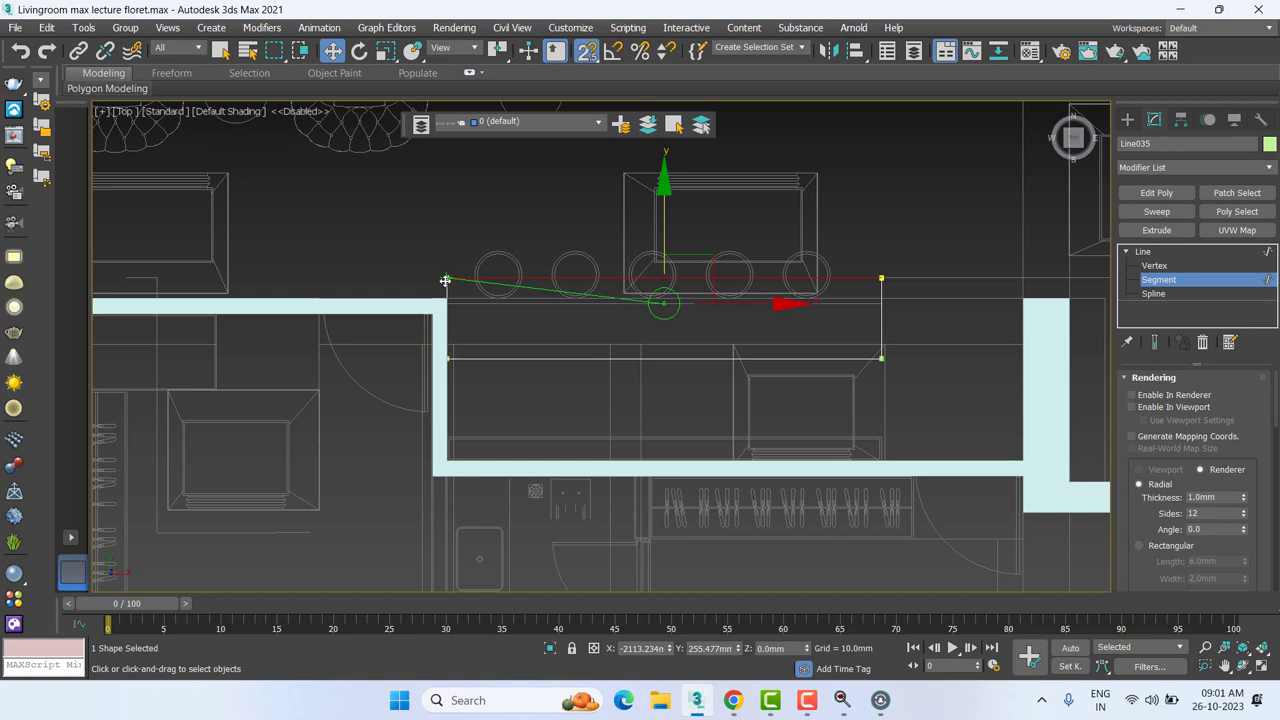
left_click_drag(445, 281, 447, 280)
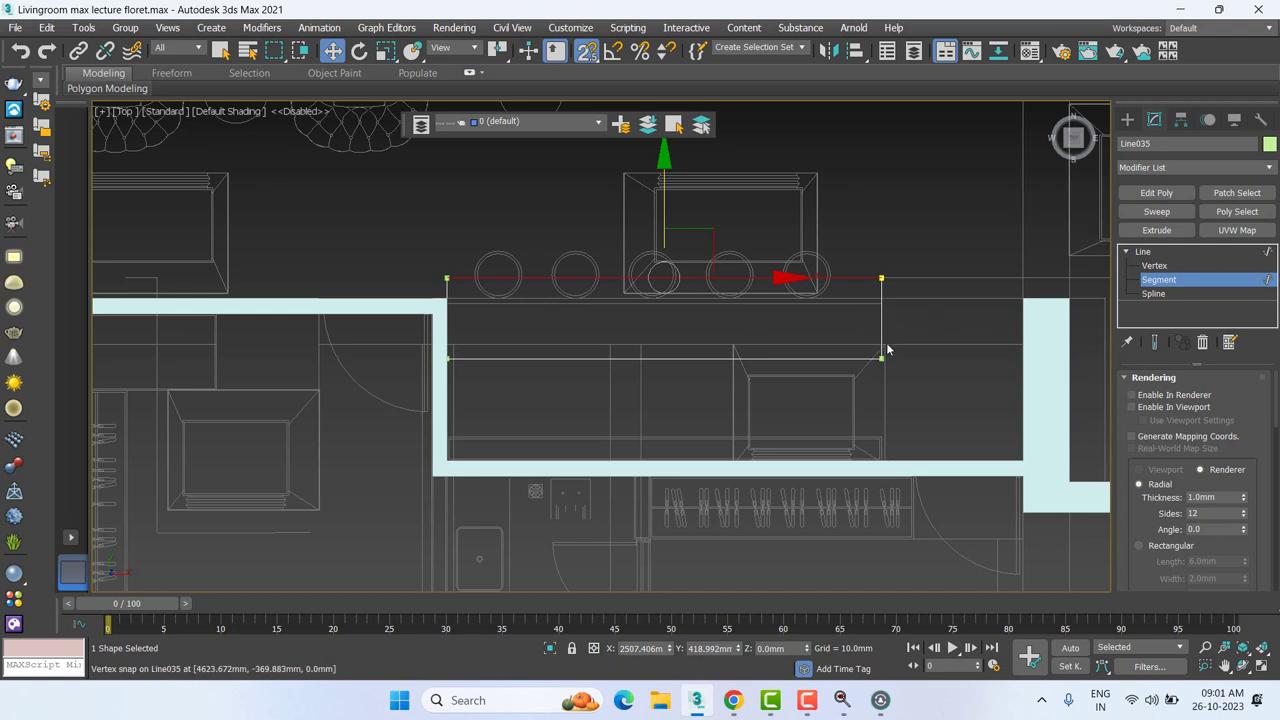
Step: Add an Extrude modifier to Line035 with an Amount of 1200 mm
left_click(1152, 256)
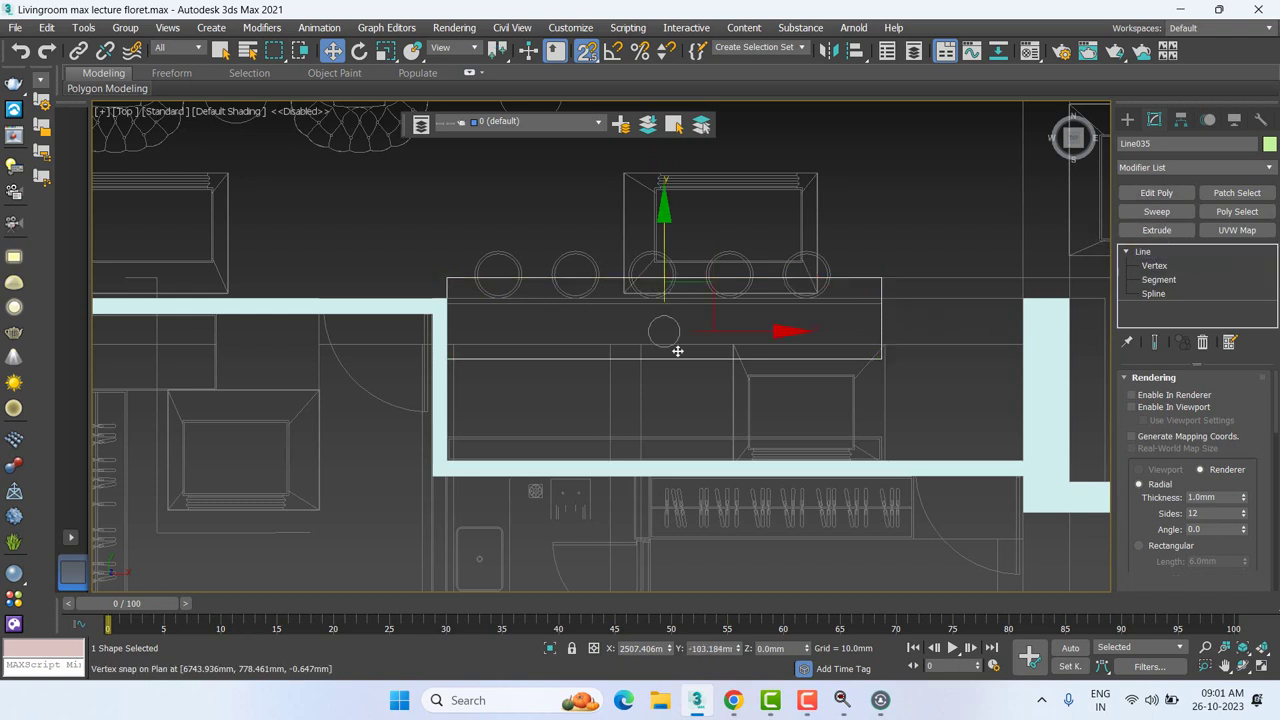
middle_click_drag(674, 349, 674, 374)
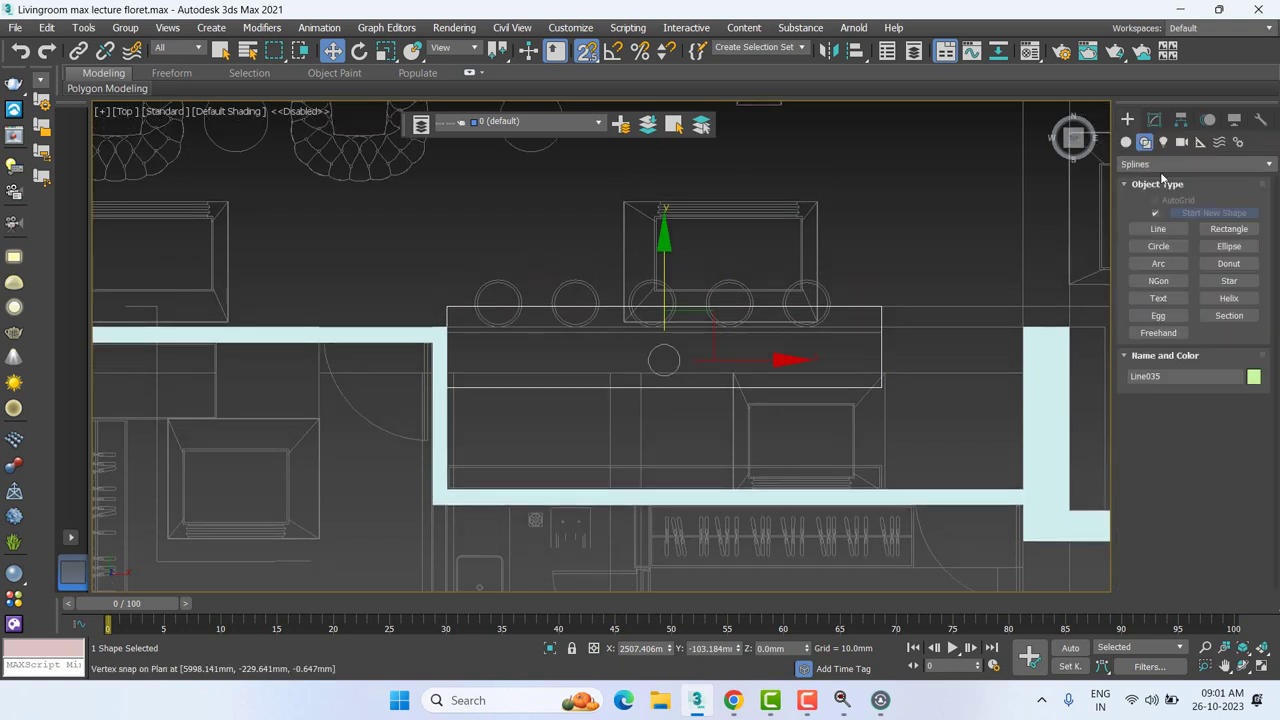
left_click(1154, 120)
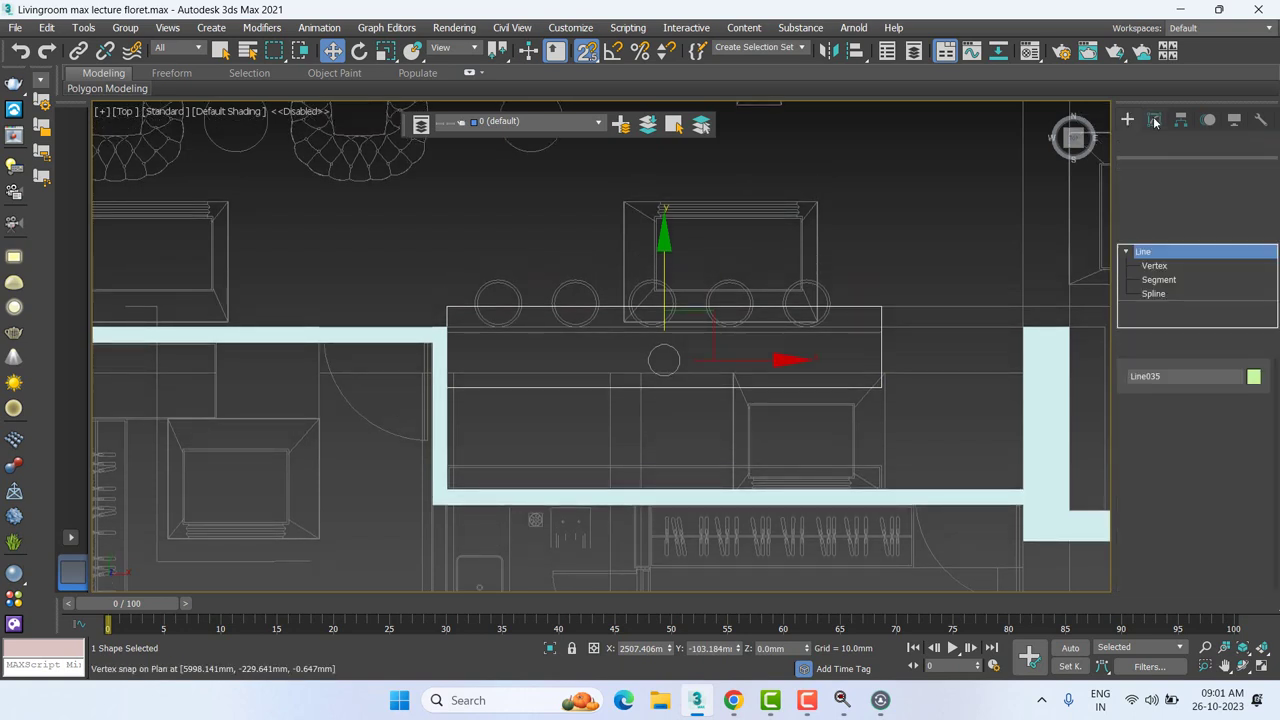
left_click(1155, 230)
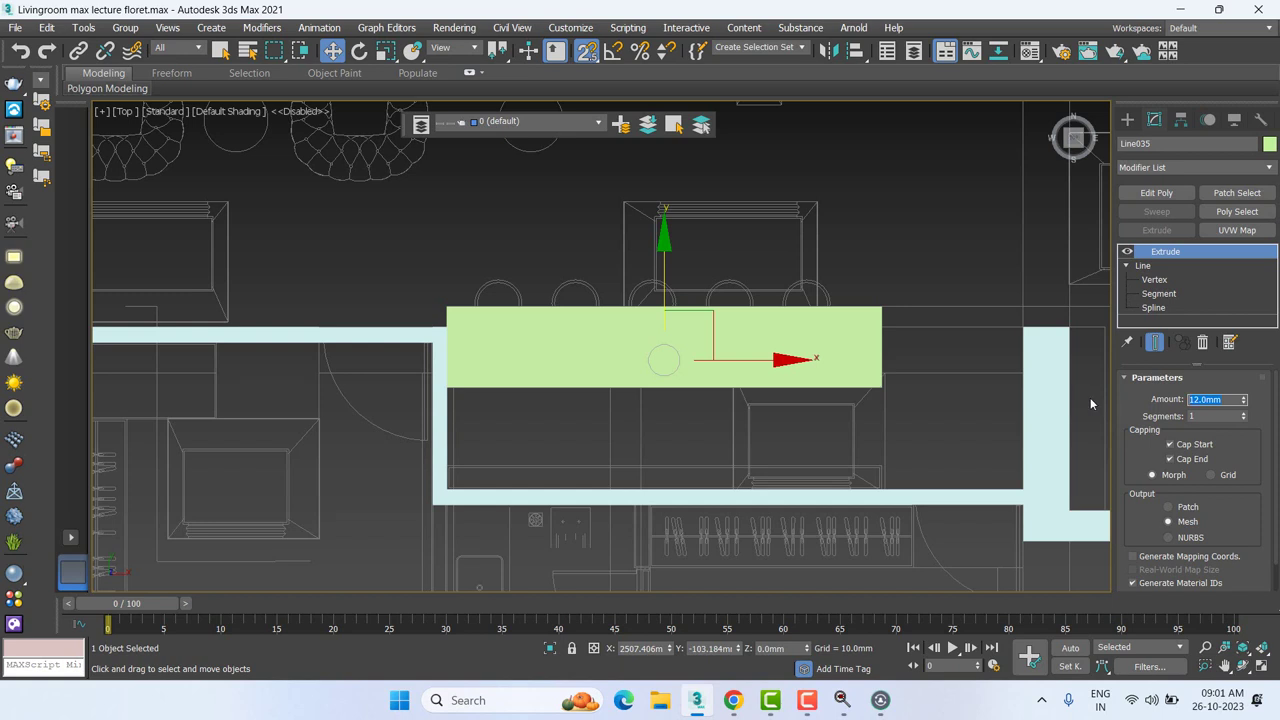
type("1200")
key("Return")
Step: Frame the extruded panel in the Front view and clear the selection
middle_click_drag(842, 207, 756, 239)
key("f")
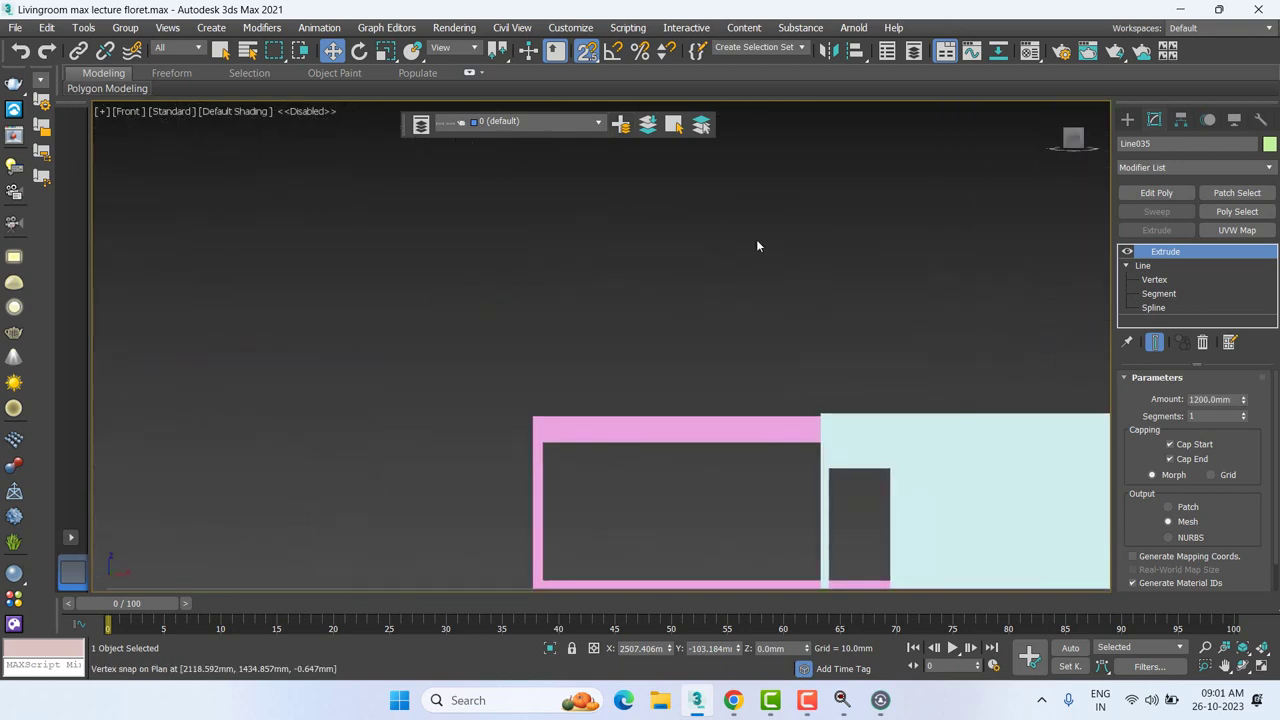
key("z")
scroll(751, 236, "down", 4)
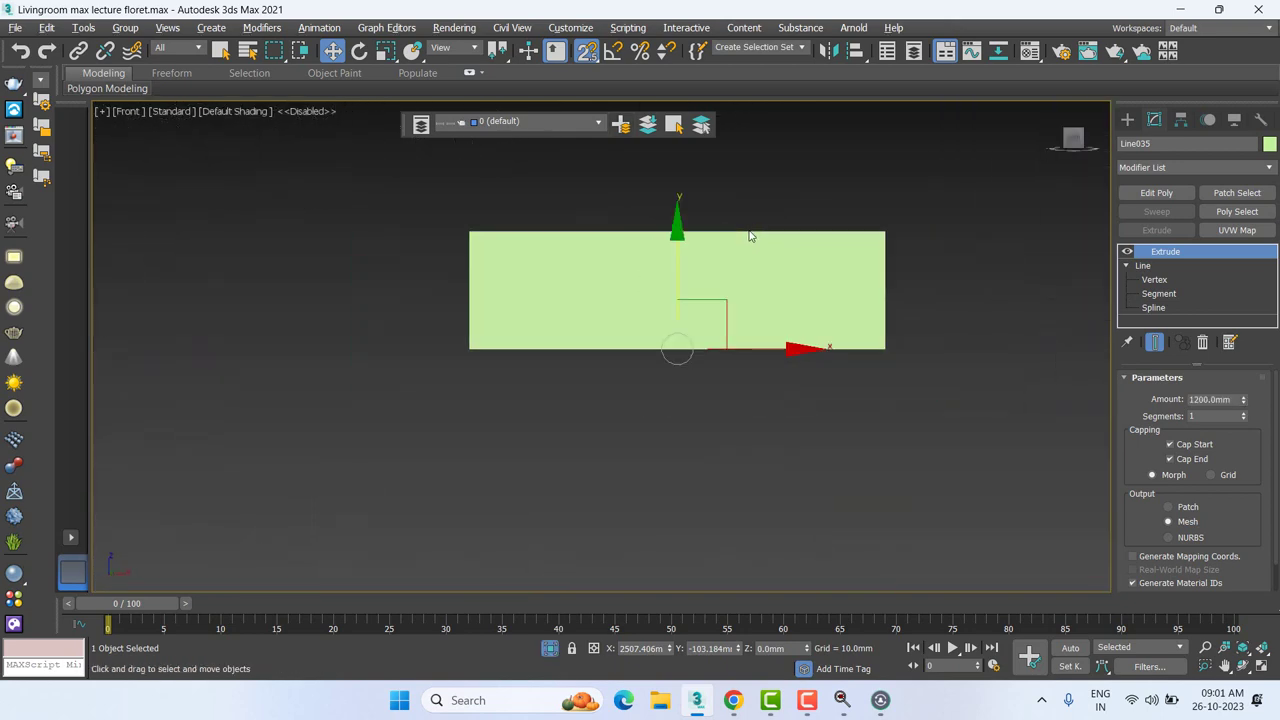
left_click(1052, 273)
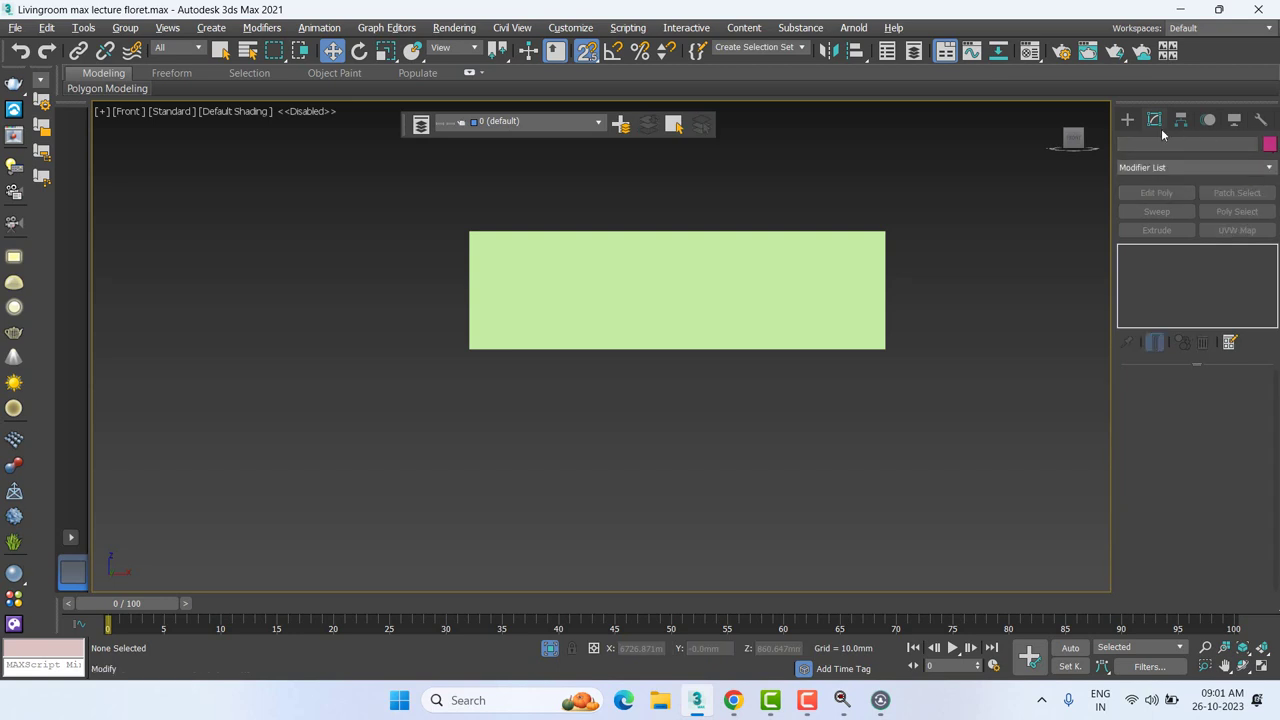
left_click(1127, 119)
Step: Switch the Create panel to the Splines shape category
left_click(1168, 226)
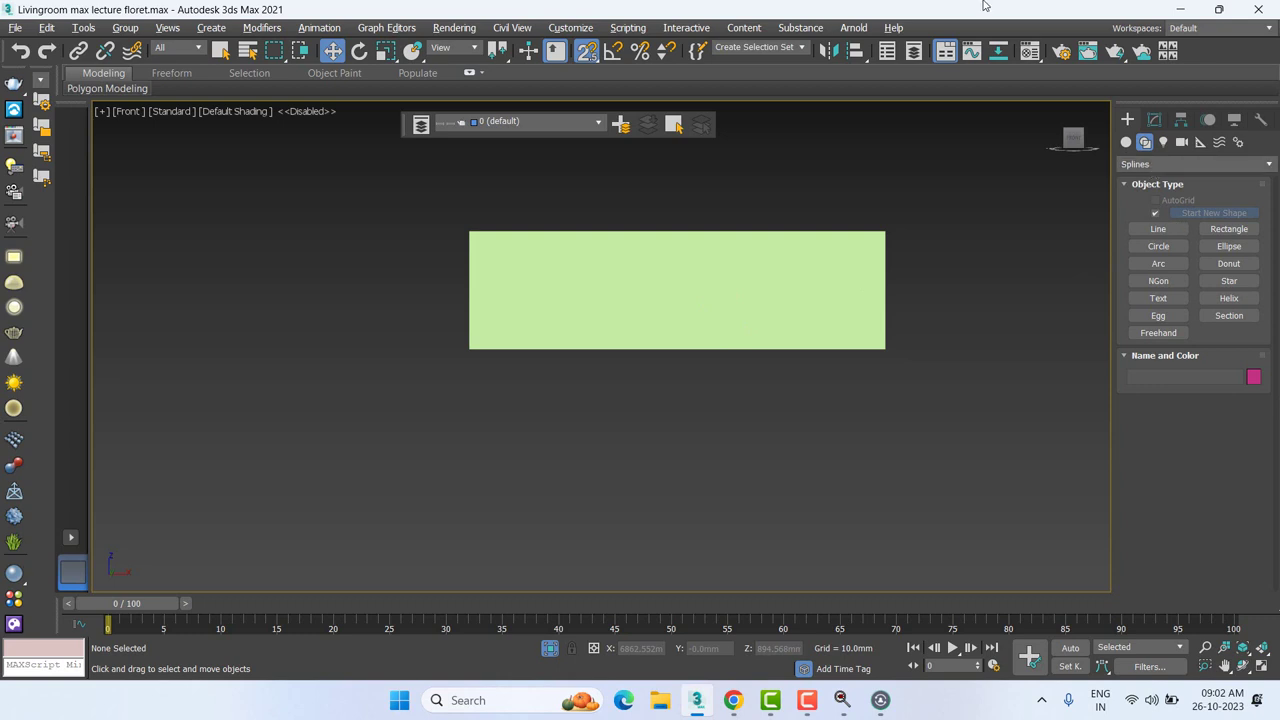
Step: Draw a line through the panel's bottom-left, top-left, top-right and bottom-right corners
left_click(1158, 229)
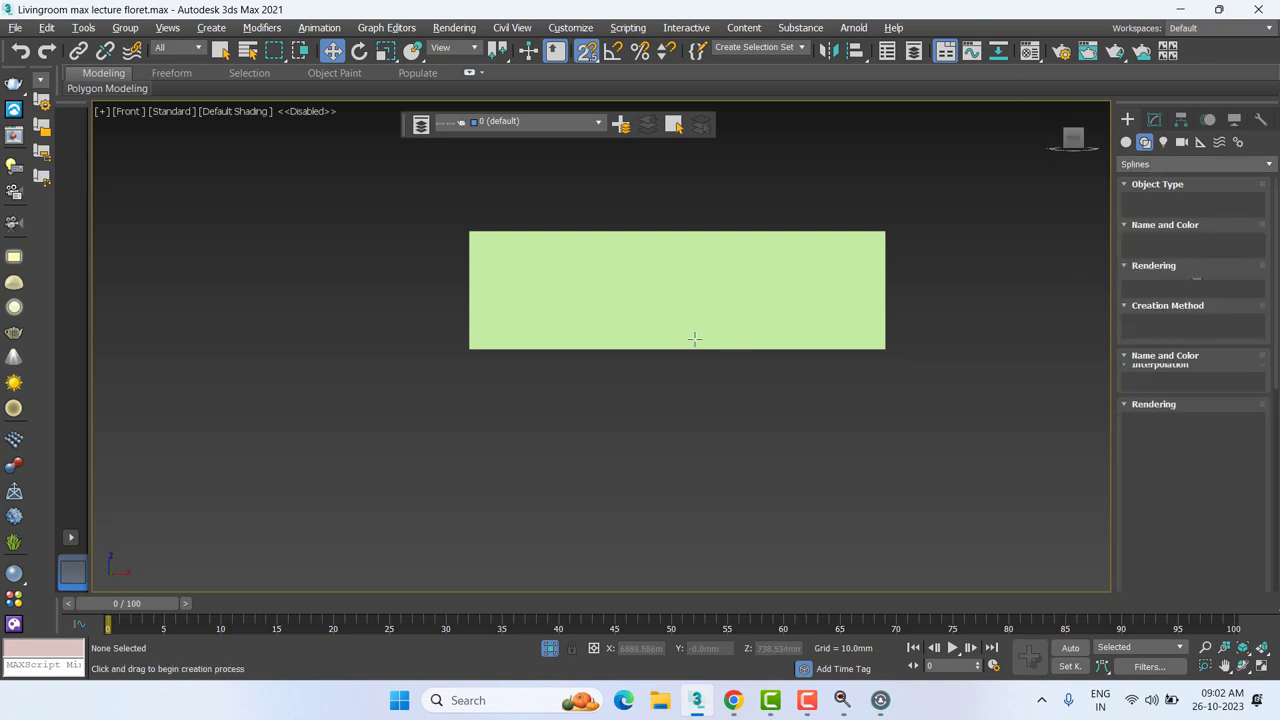
left_click(469, 349)
left_click(469, 231)
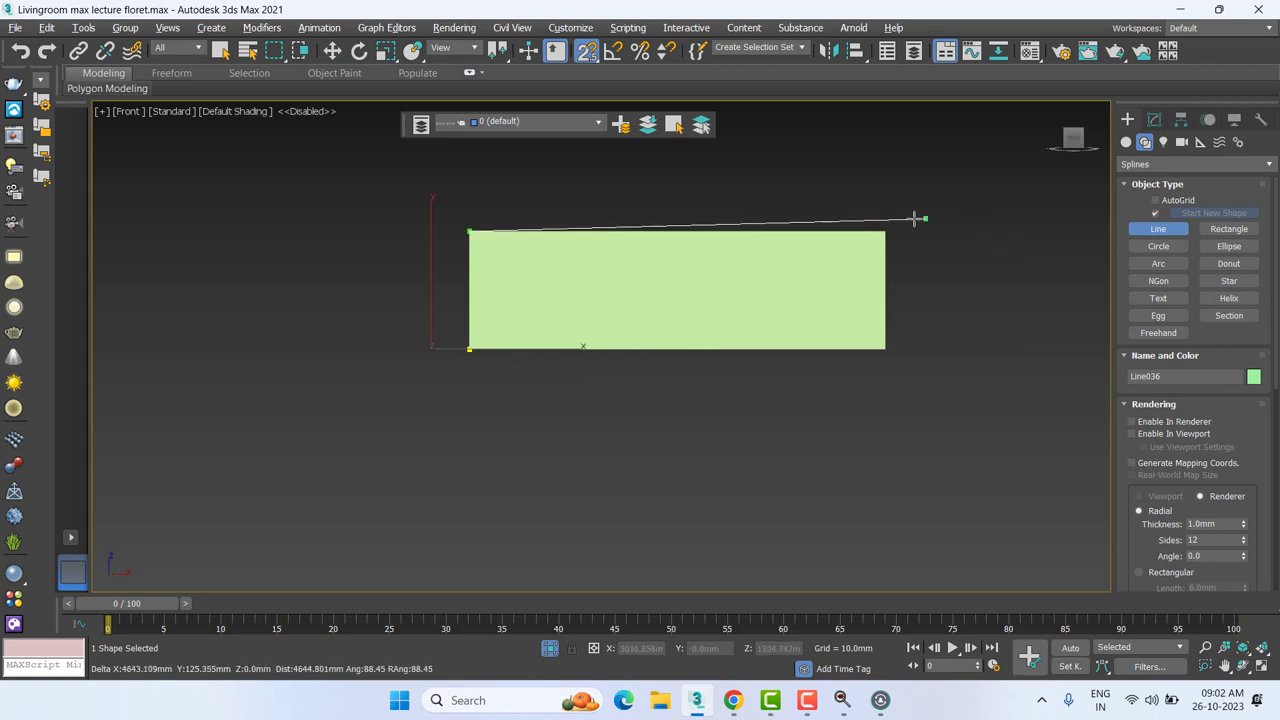
left_click(885, 231)
left_click(885, 349)
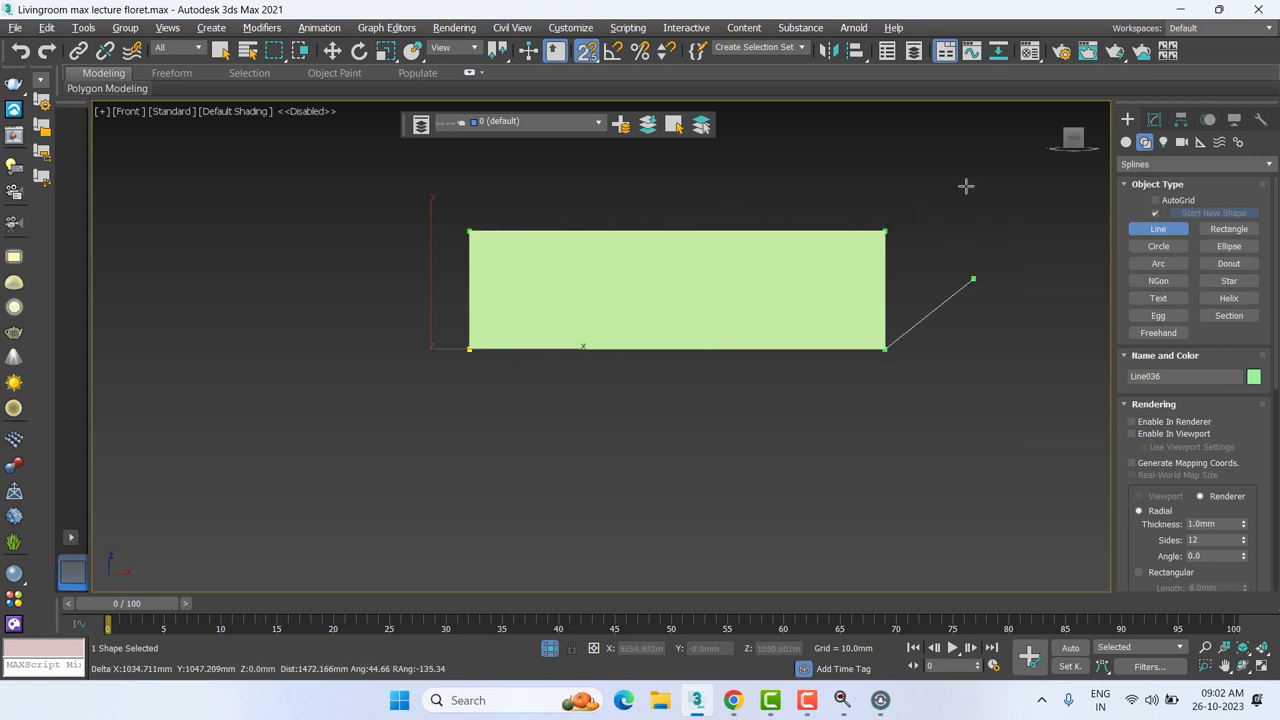
right_click(966, 183)
Step: Apply a Sweep modifier to the new line Line036
key("w")
left_click(1154, 119)
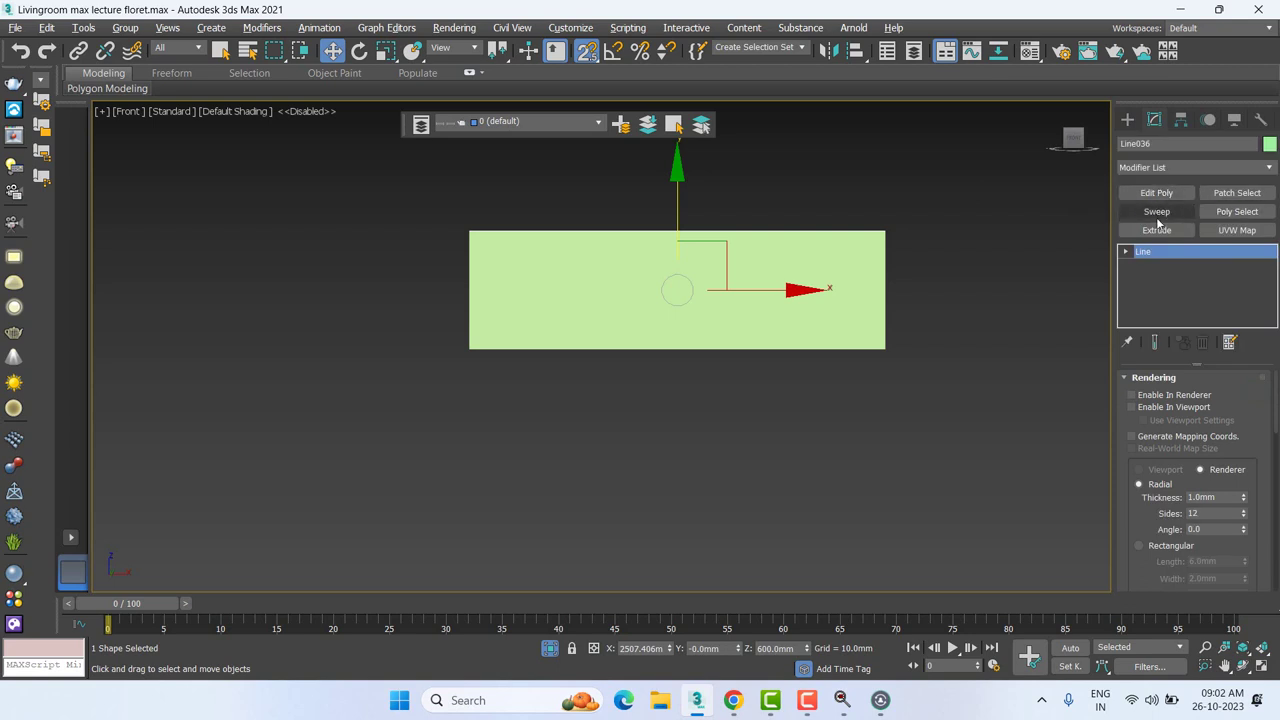
left_click(1145, 212)
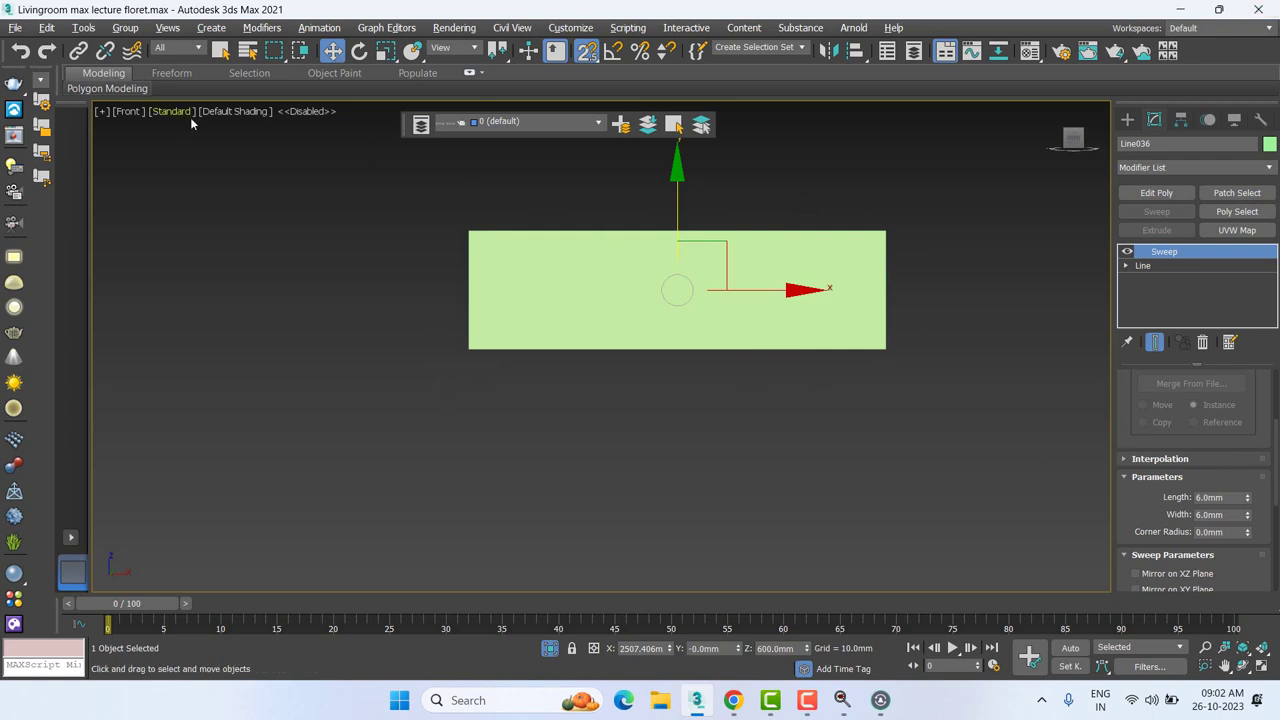
Step: Switch the viewport shading to wireframe
left_click(216, 114)
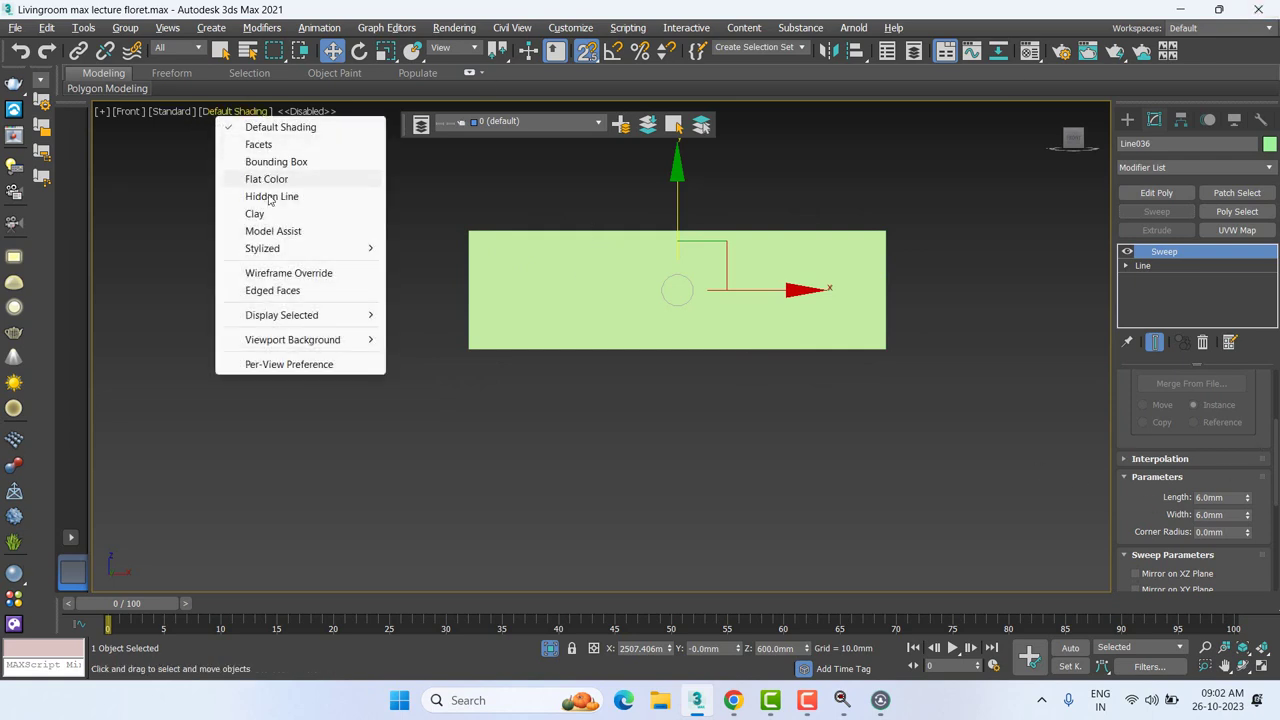
left_click(180, 111)
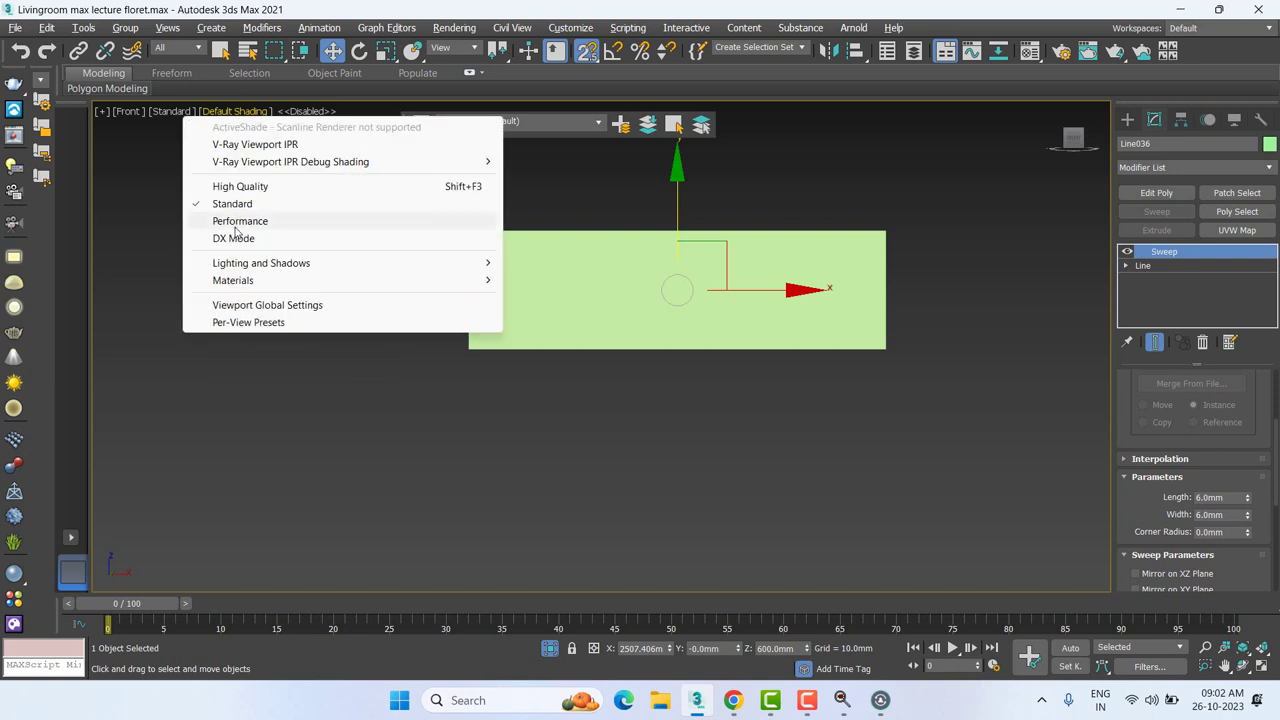
left_click(238, 111)
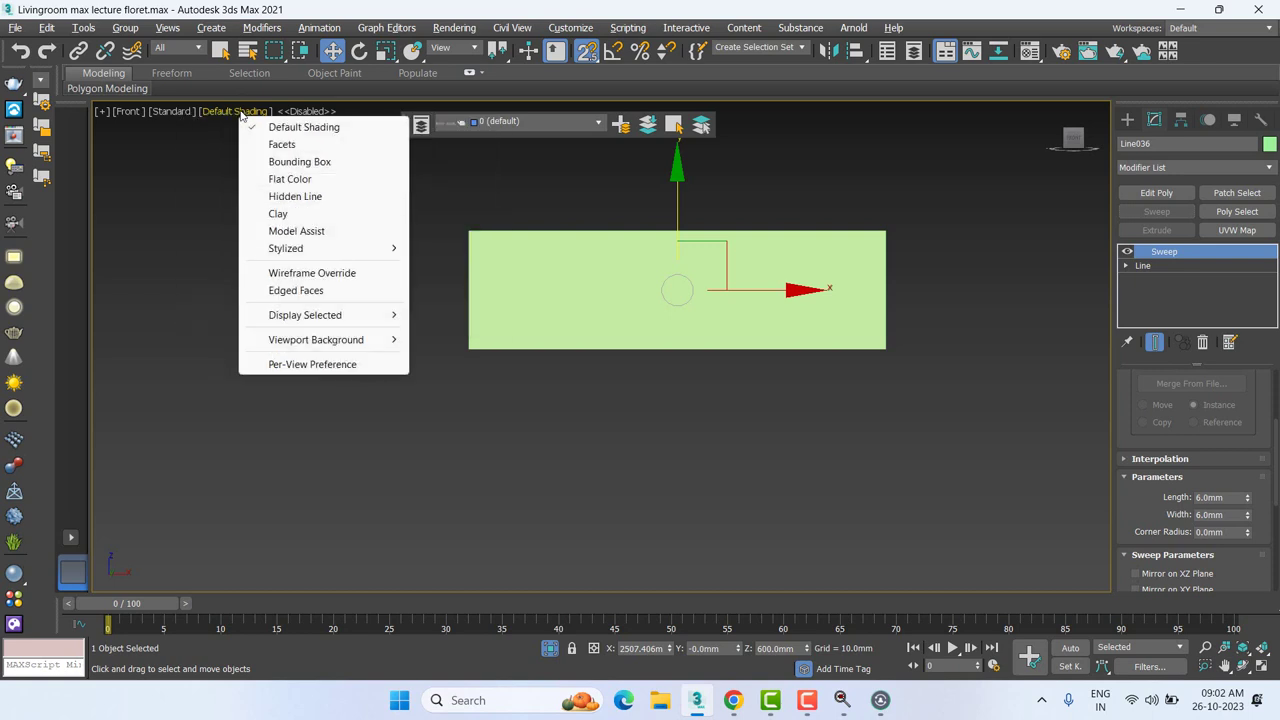
left_click(308, 273)
scroll(705, 420, "up", 2)
scroll(951, 277, "up", 6)
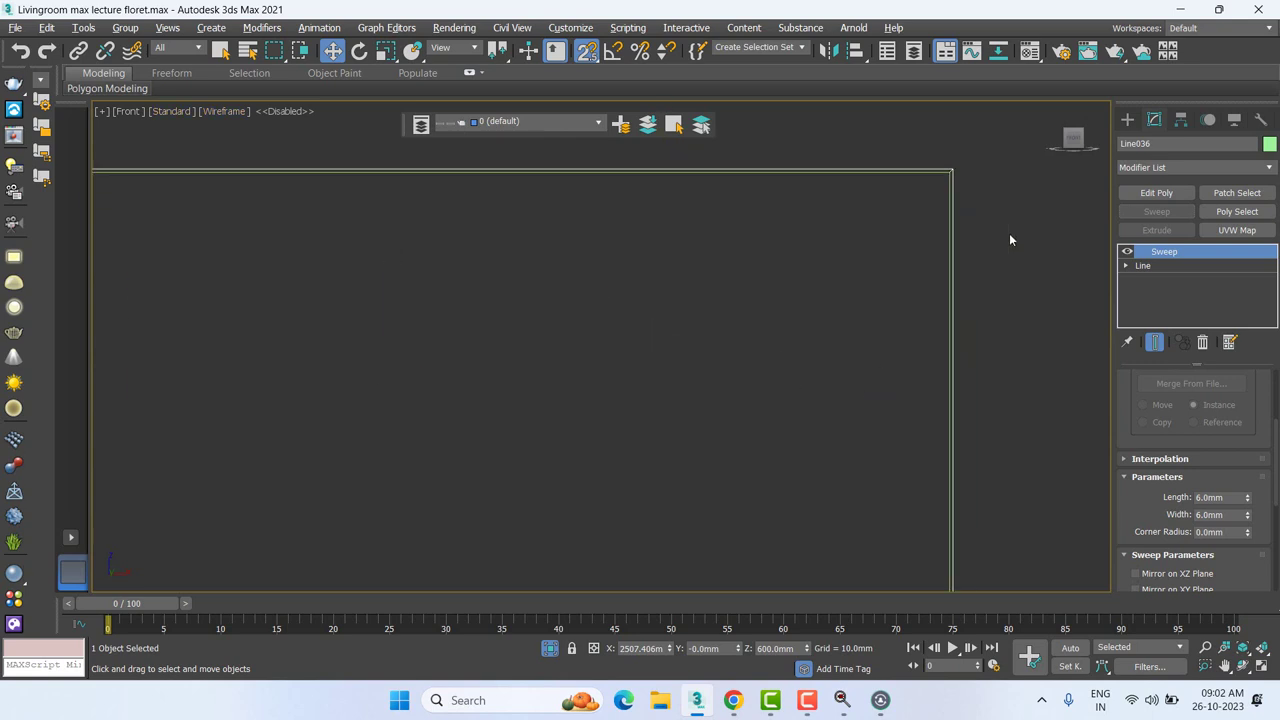
scroll(1009, 240, "down", 2)
scroll(988, 255, "down", 2)
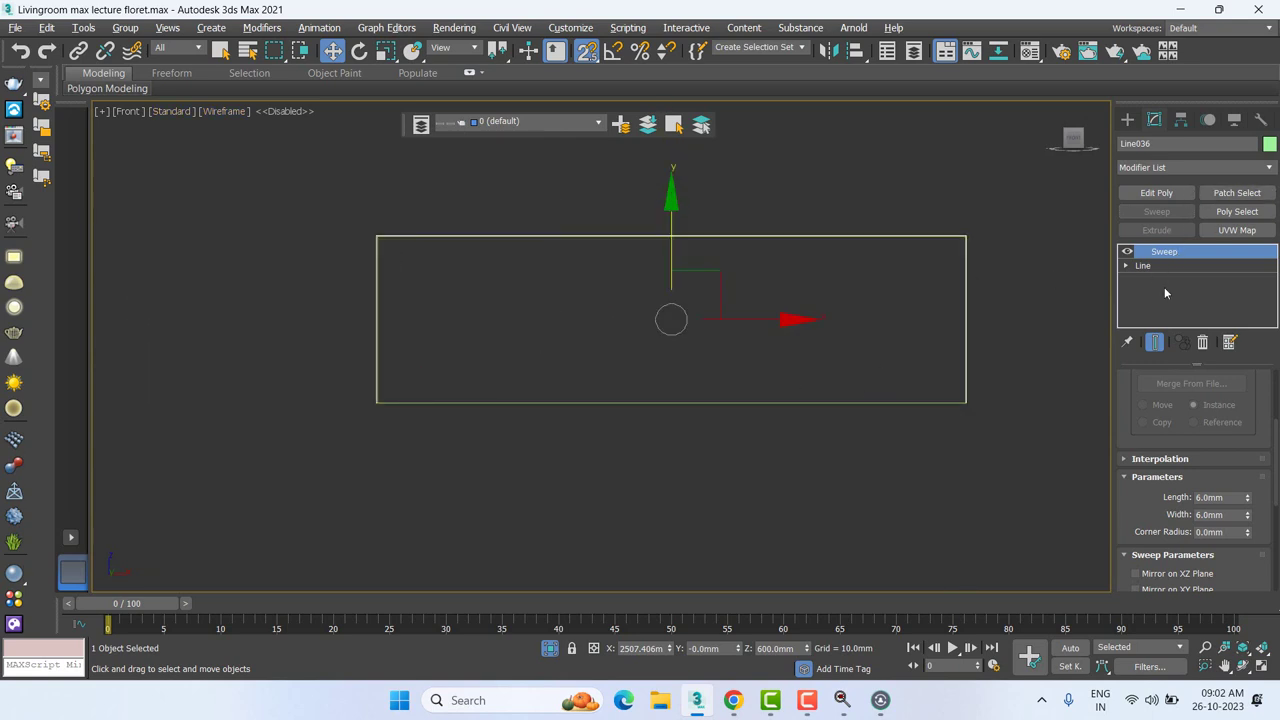
Step: Set the sweep profile to 25 × 25 mm, aligned to its top-left corner
left_click(1236, 499)
type("25")
key("Tab")
type("25")
key("Return")
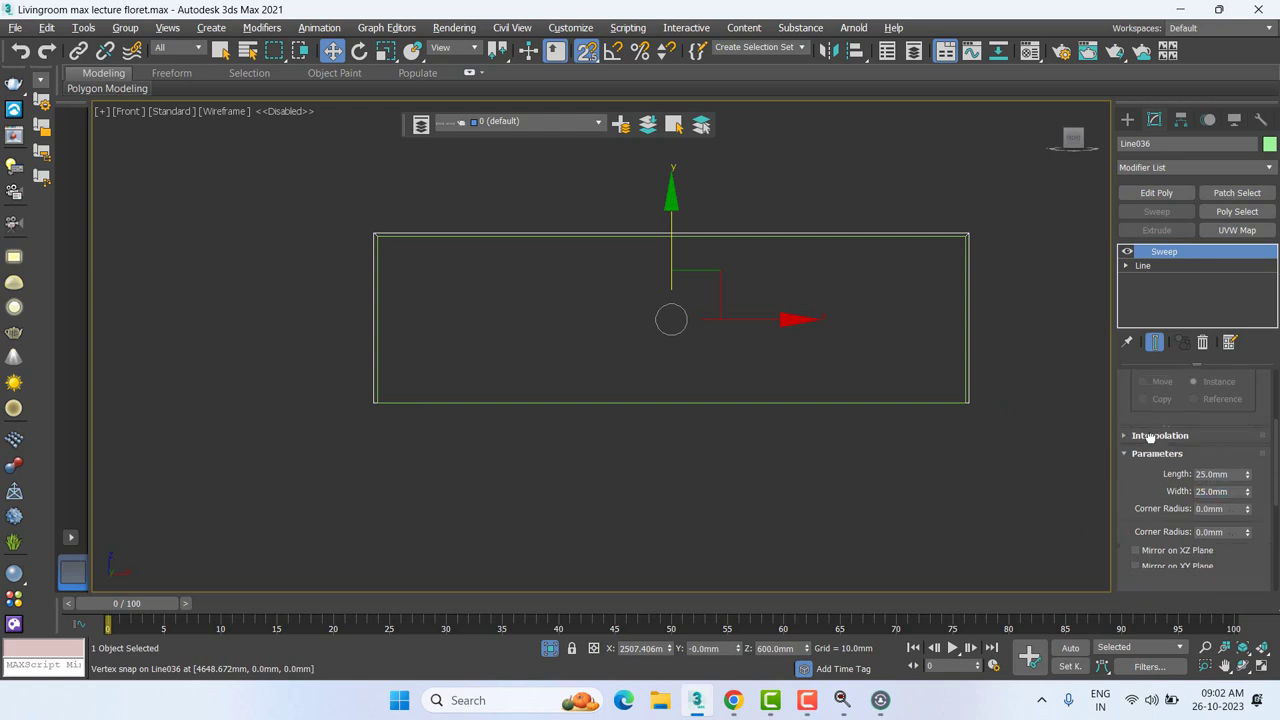
scroll(1160, 445, "down", 3)
scroll(1175, 453, "down", 2)
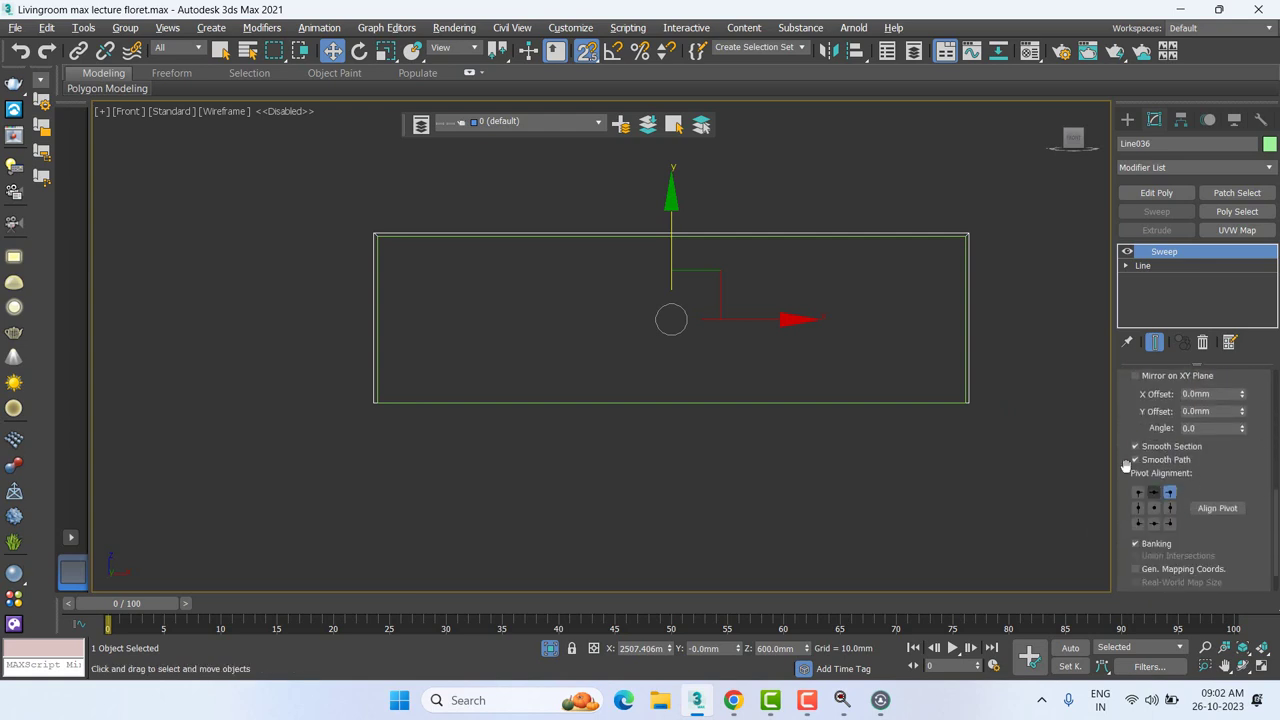
scroll(980, 205, "up", 5)
scroll(935, 212, "up", 3)
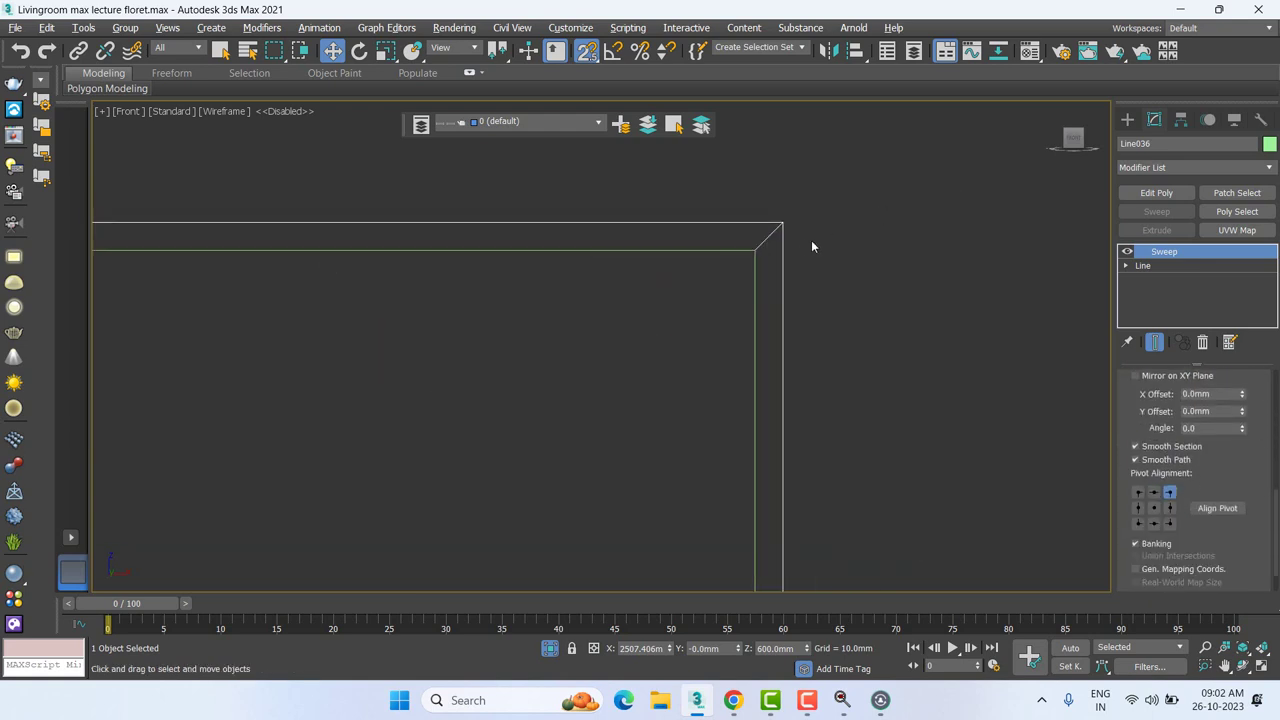
left_click(1138, 493)
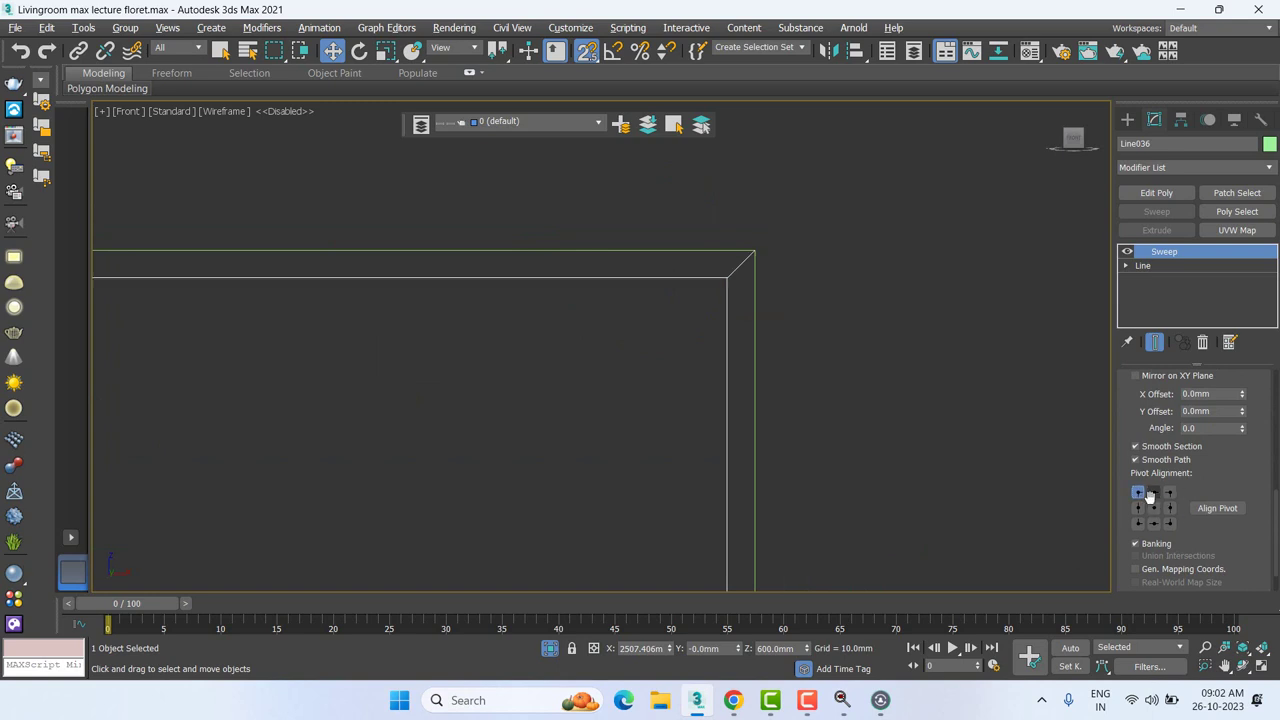
Step: Change the sweep profile width to 75 mm
left_click_drag(791, 286, 850, 281)
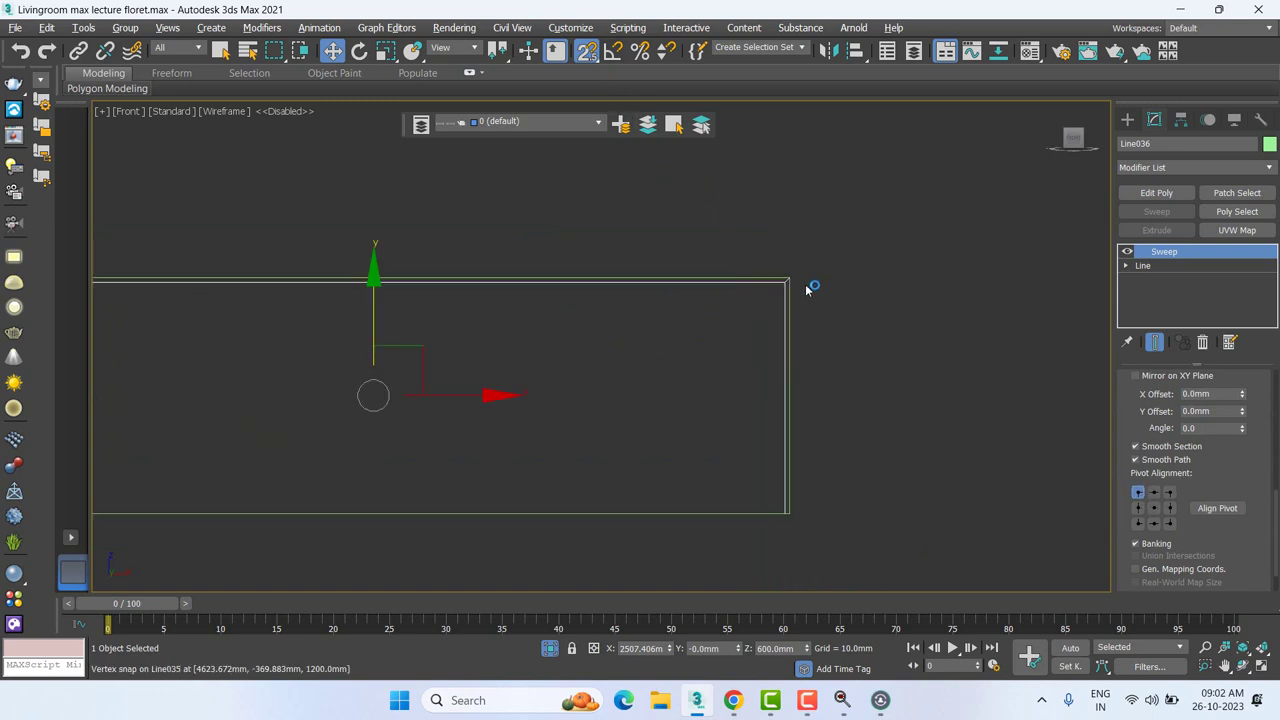
scroll(1247, 573, "up", 5)
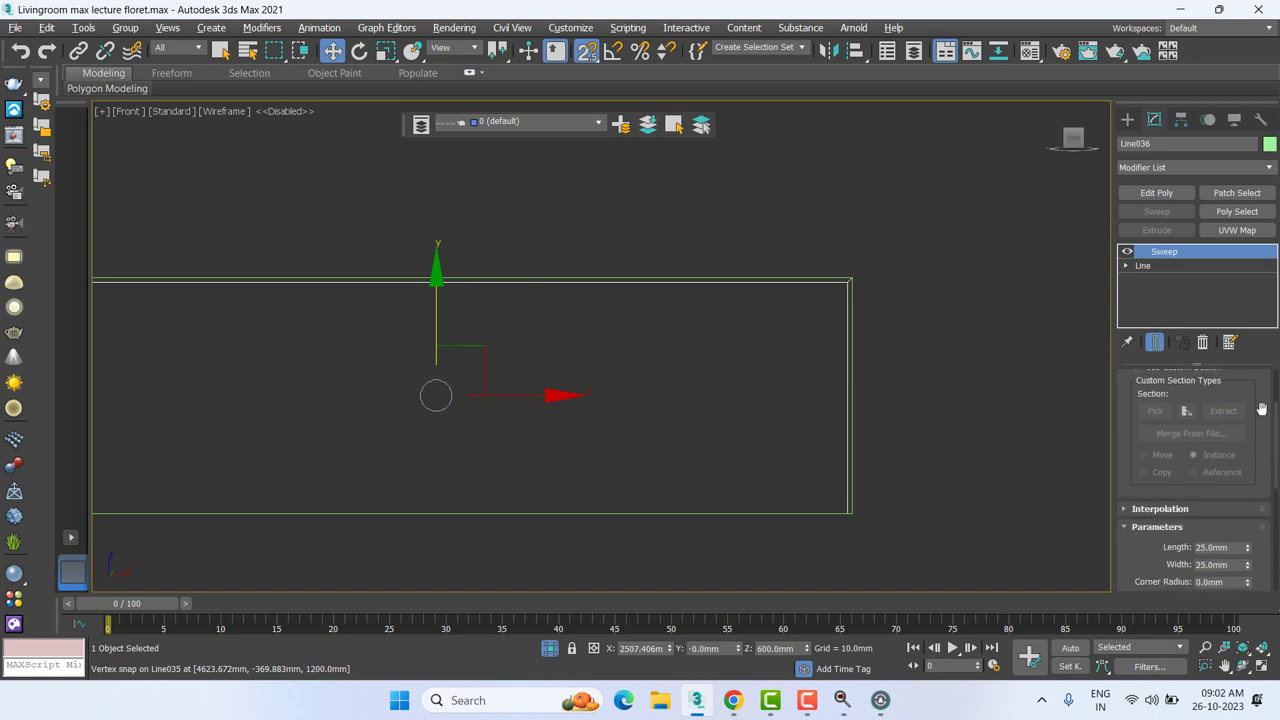
left_click_drag(1250, 568, 1248, 468)
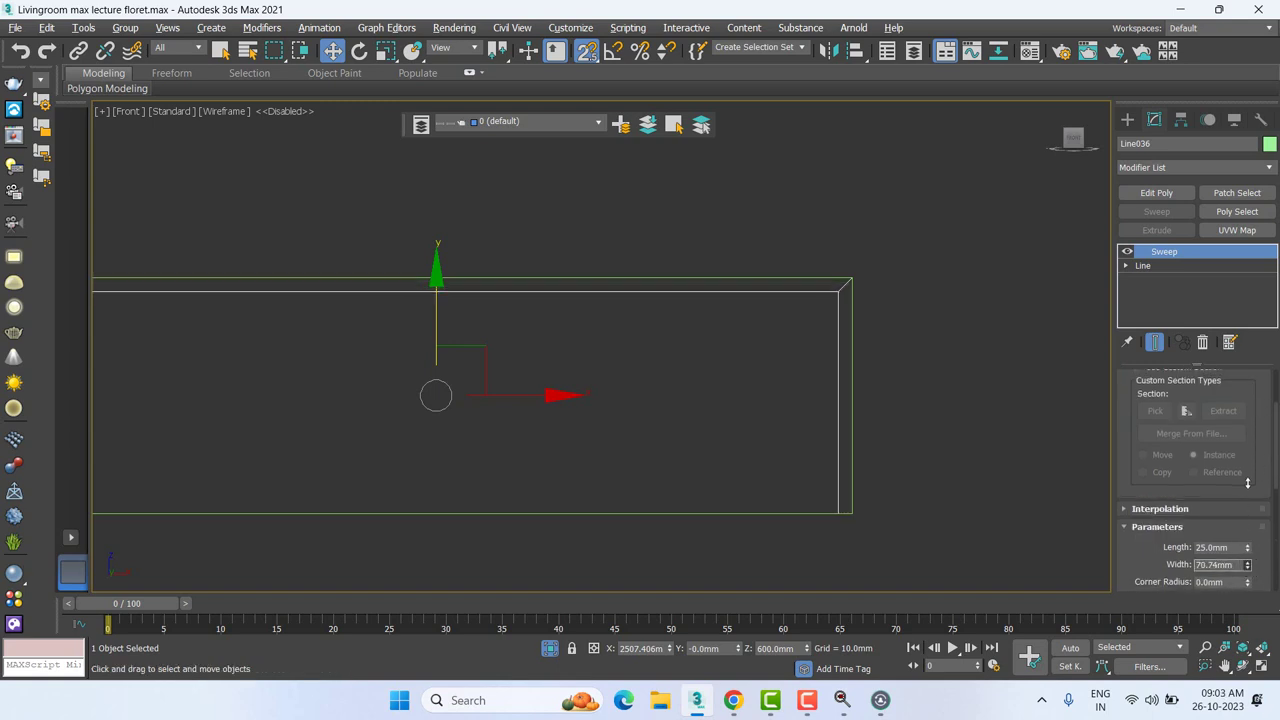
middle_click_drag(751, 329, 809, 241)
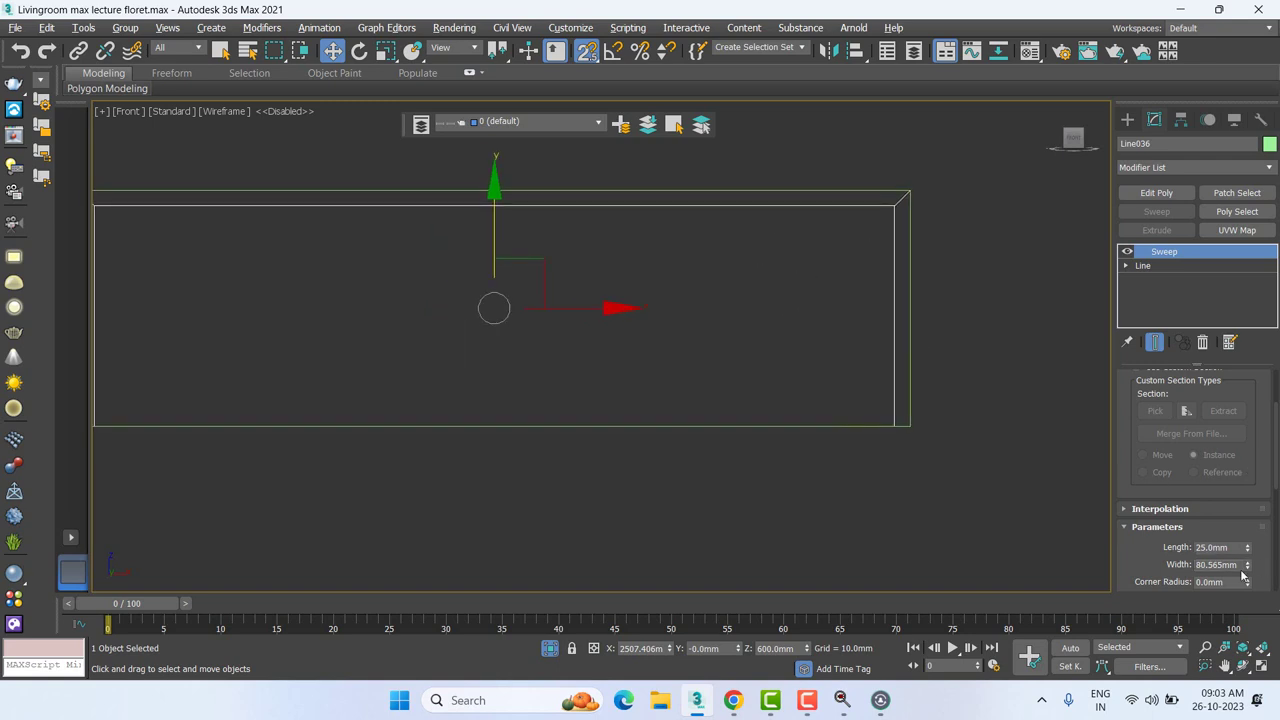
left_click(1228, 565)
type("75")
key("Return")
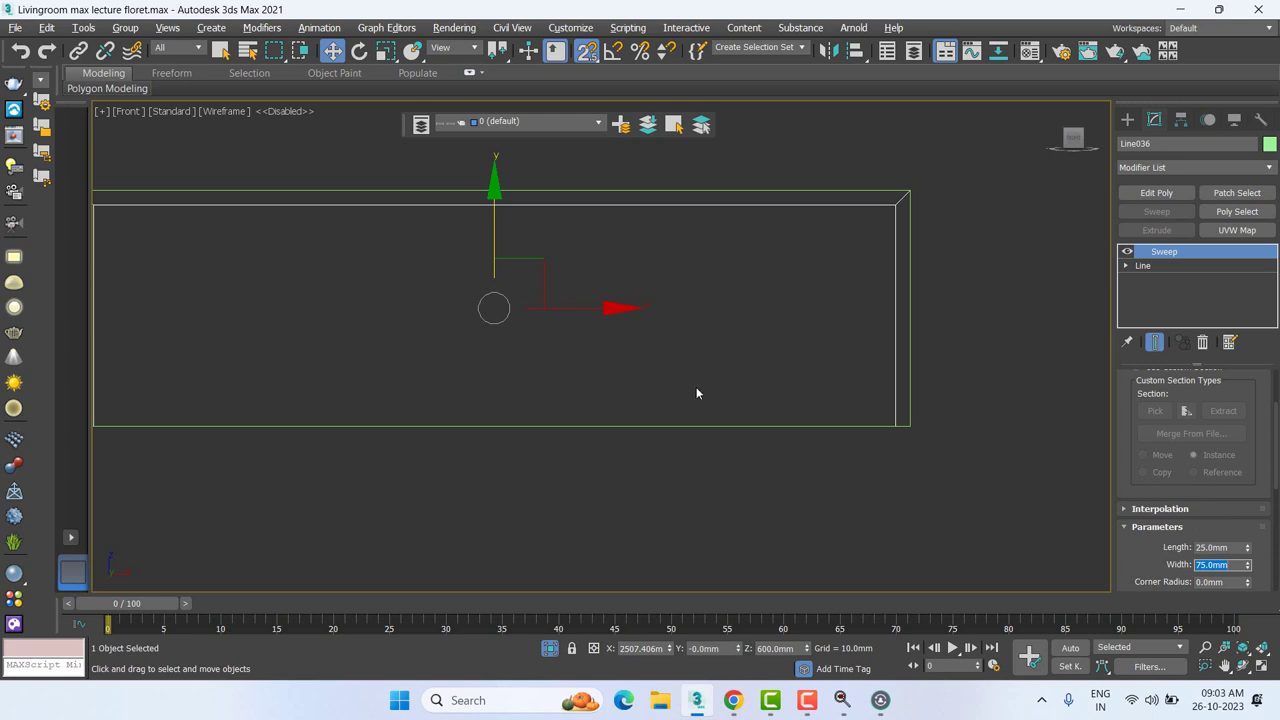
Step: In Top view, lock the selection and snap the thin sweep down to the box edge
scroll(622, 373, "down", 3)
scroll(751, 383, "down", 2)
middle_click_drag(747, 379, 765, 417)
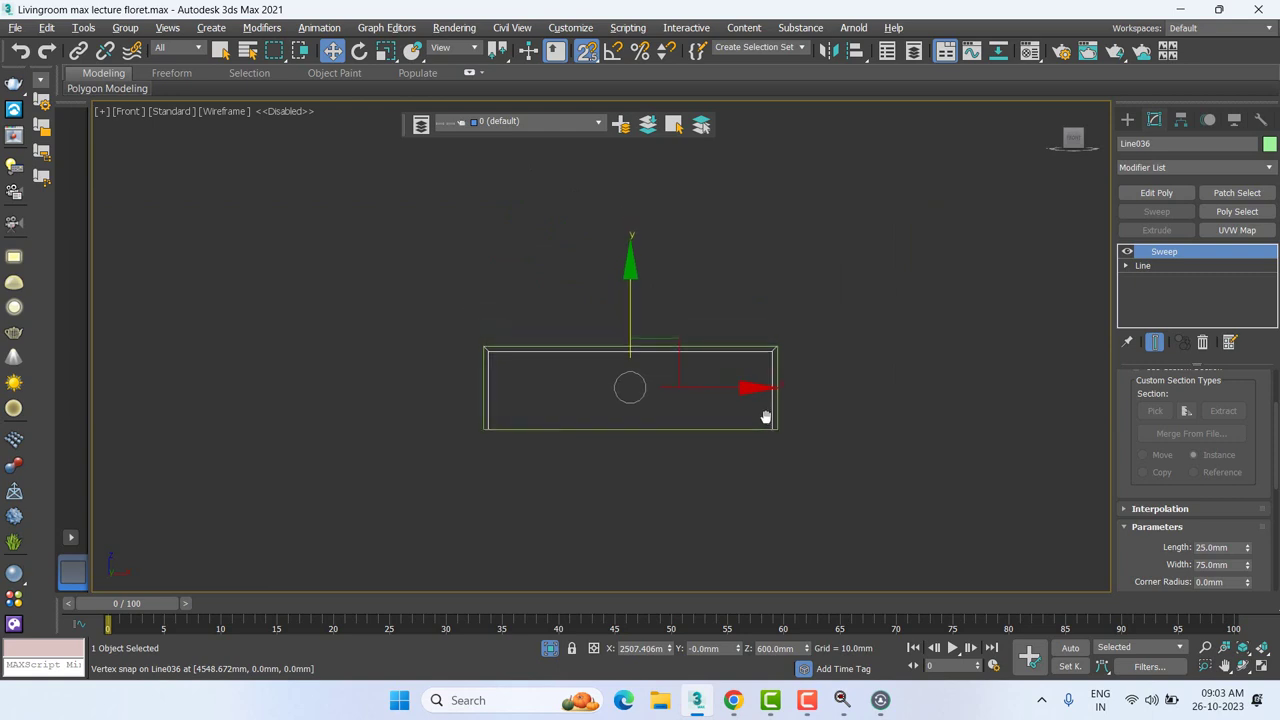
key("t")
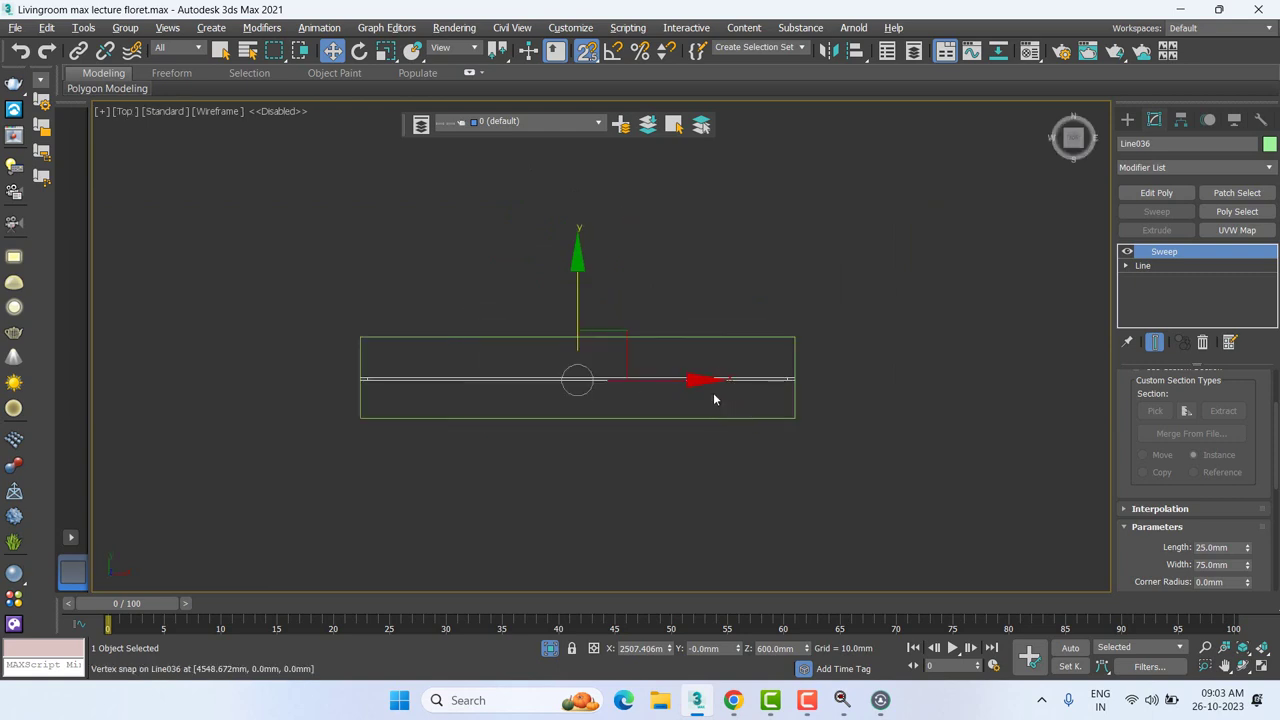
left_click_drag(600, 317, 877, 286)
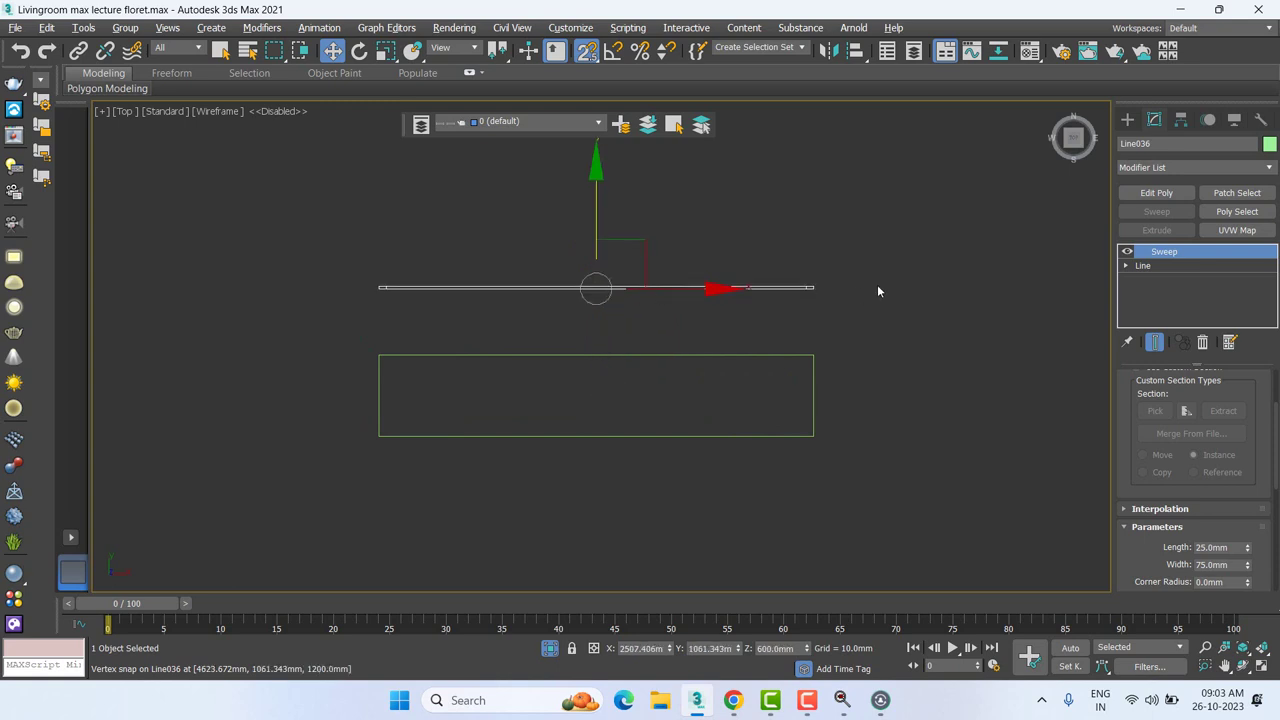
scroll(877, 286, "up", 4)
right_click(738, 272)
left_click(771, 290)
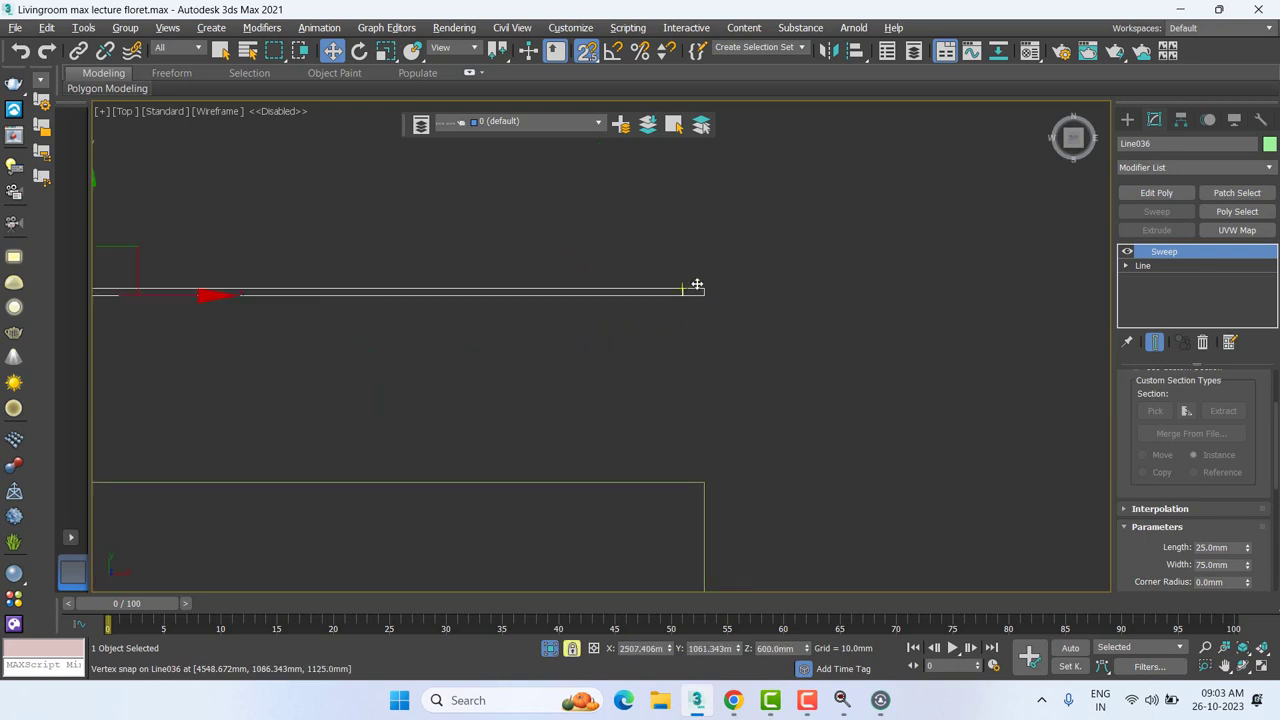
left_click_drag(704, 291, 704, 484)
right_click(842, 251)
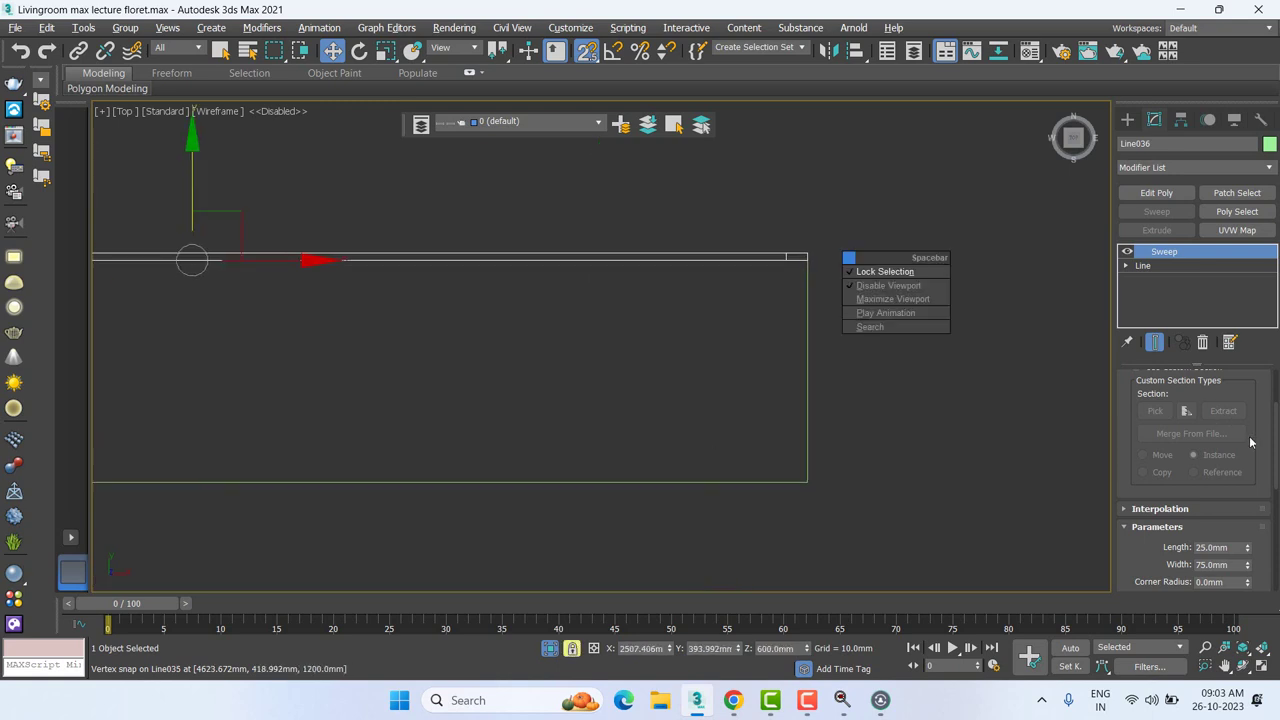
key("/")
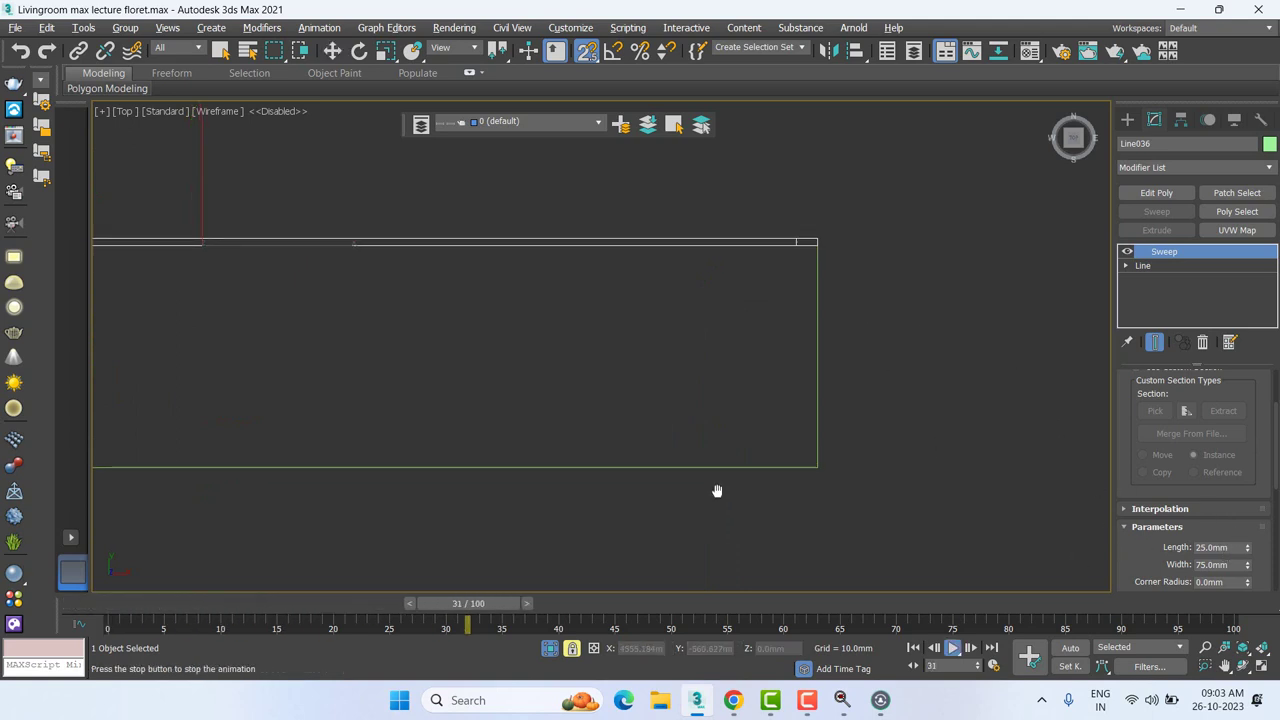
key("w")
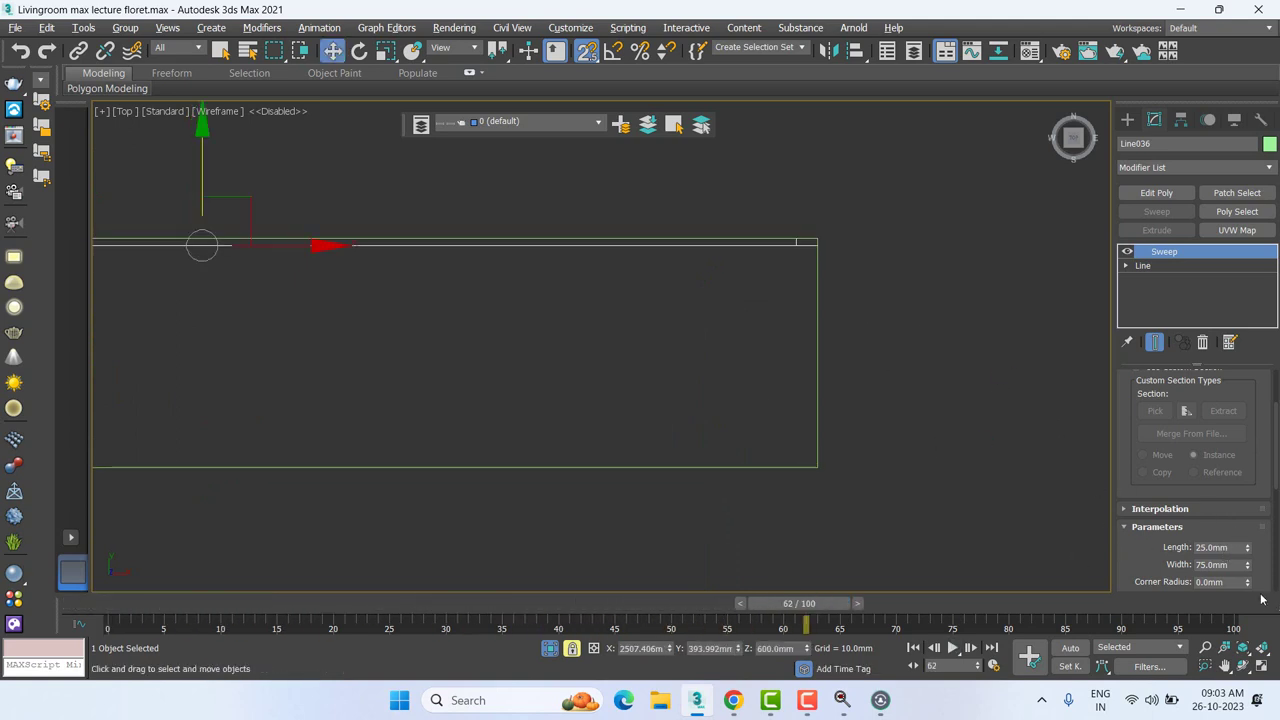
Step: Snap the sweep's edge to the box's bottom corner and stretch its length across the box
left_click_drag(1248, 551, 1246, 474)
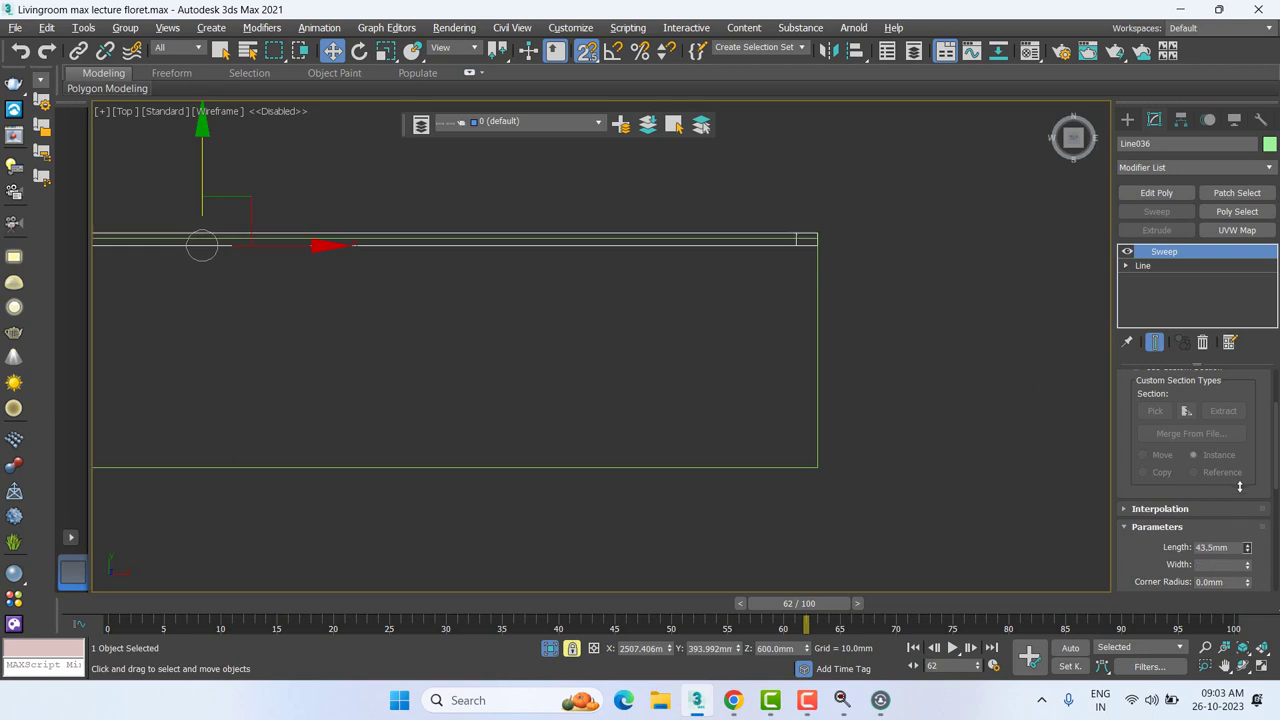
middle_click_drag(263, 220, 478, 270)
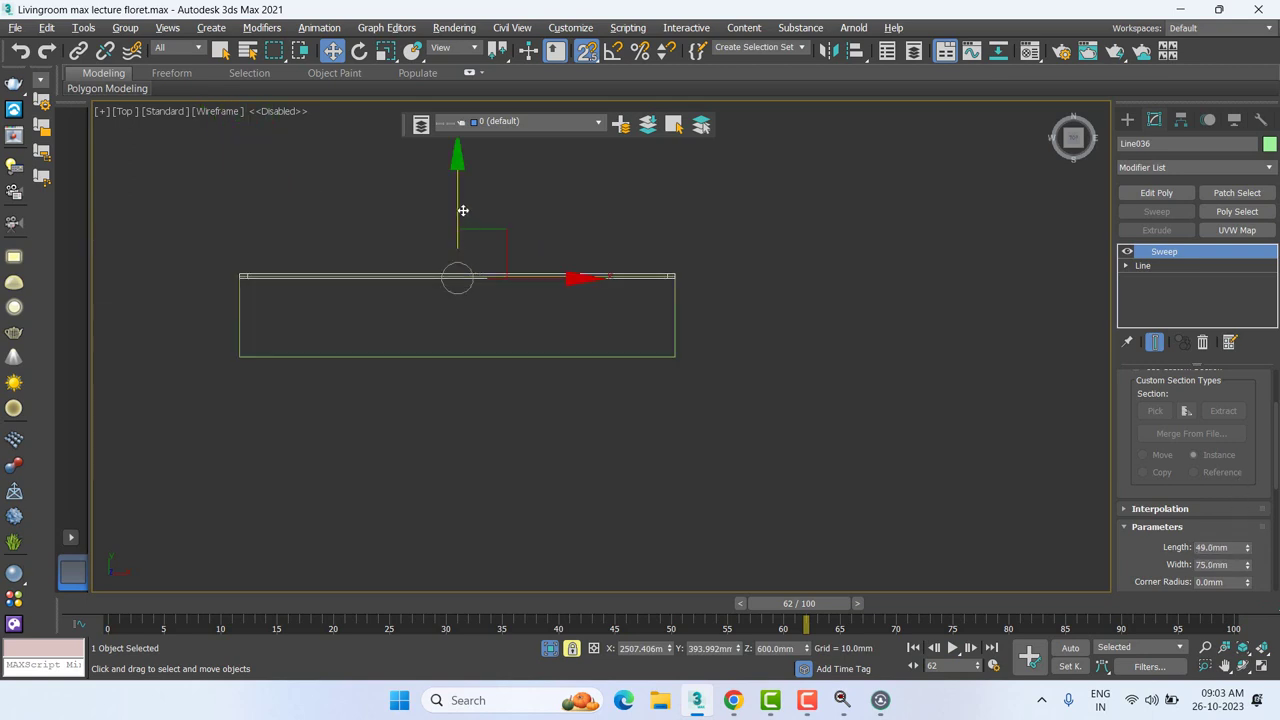
left_click_drag(463, 214, 491, 349)
scroll(772, 382, "up", 3)
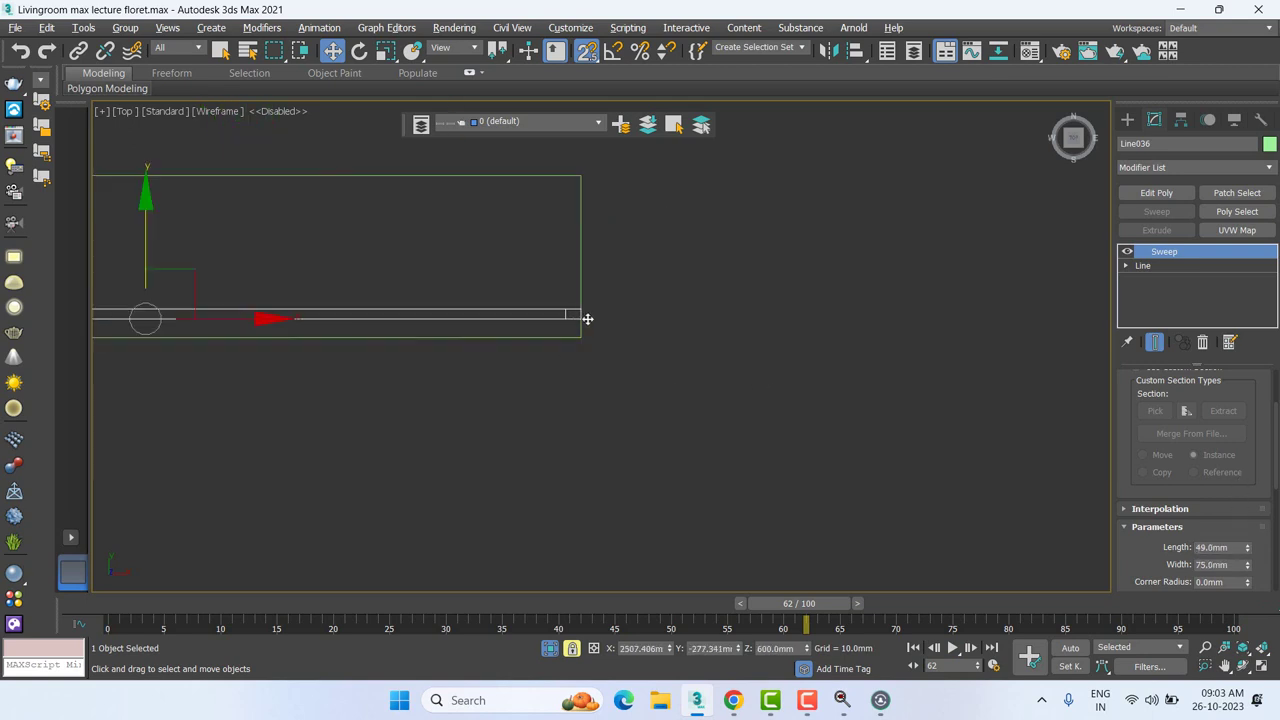
left_click_drag(580, 318, 584, 340)
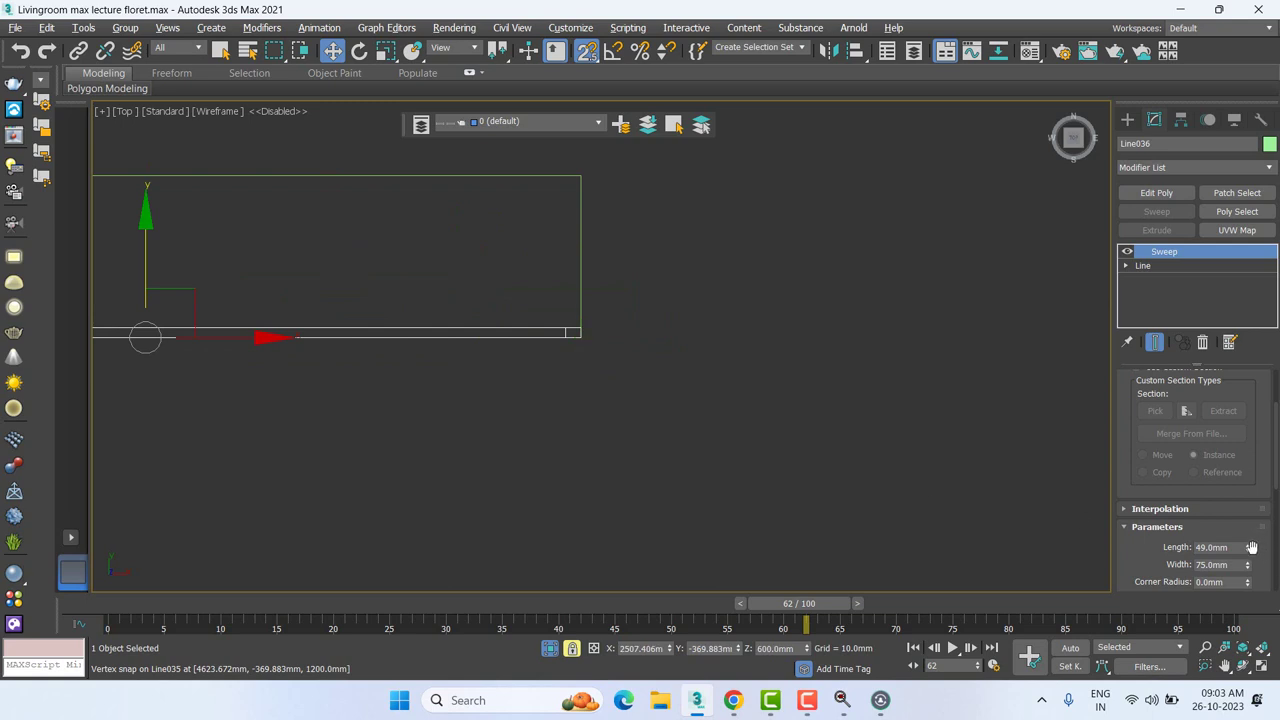
mouse_move(1247, 547)
left_mouse_down()
mouse_move(1246, 143)
mouse_move(1236, 276)
mouse_move(1252, 214)
left_mouse_up()
Step: Set the sweep section length precisely to 788.8 mm
scroll(561, 212, "up", 2)
scroll(660, 491, "up", 2)
middle_click_drag(561, 212, 671, 540)
scroll(707, 473, "up", 2)
scroll(756, 438, "up", 3)
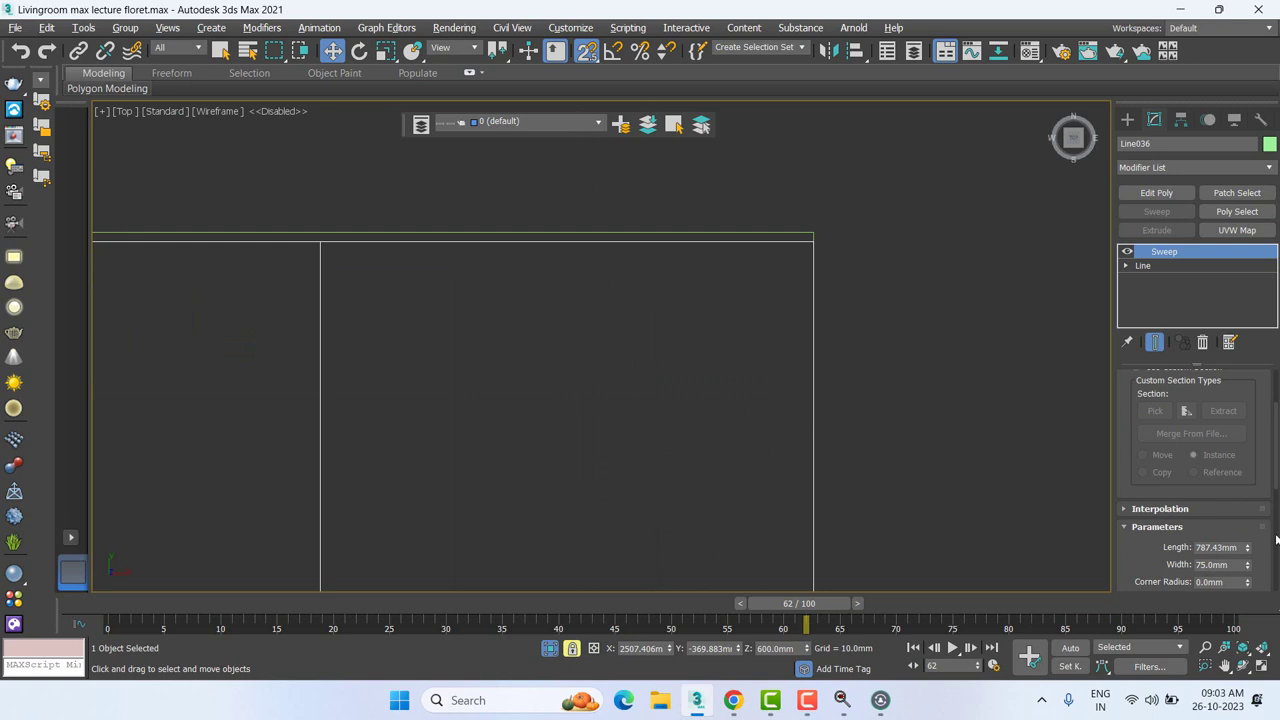
left_click(1248, 546)
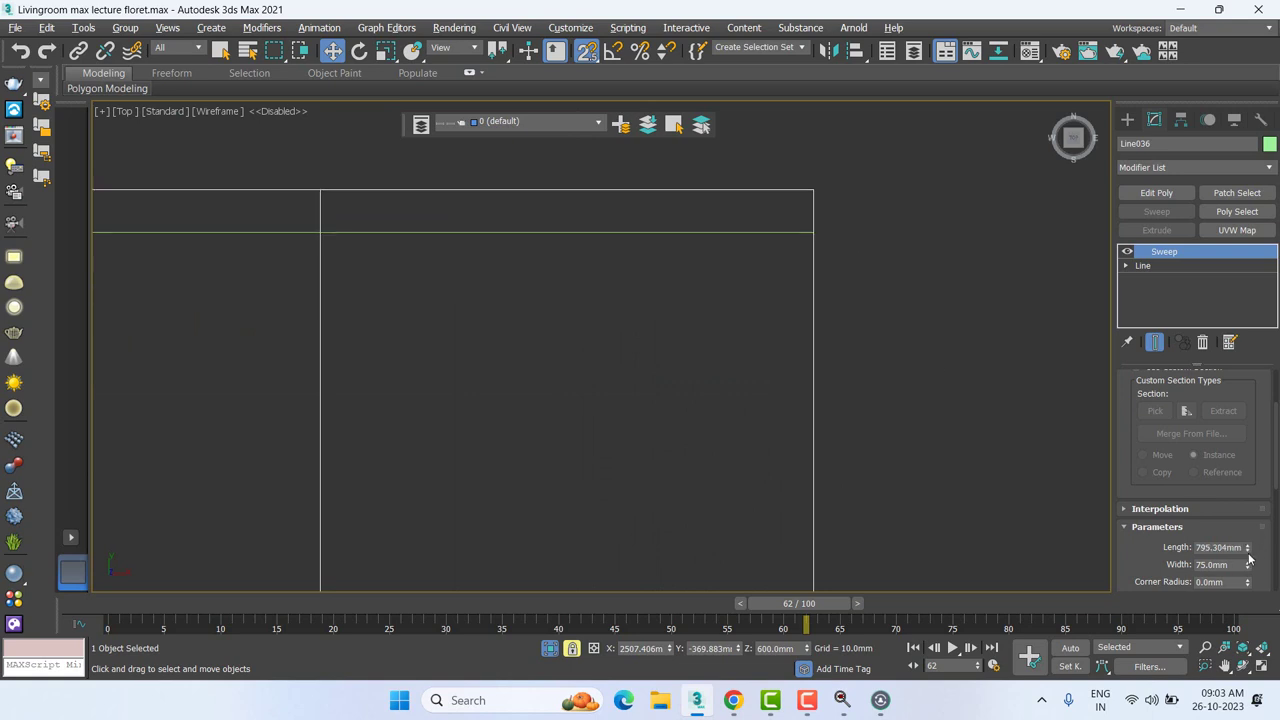
left_click(1246, 552)
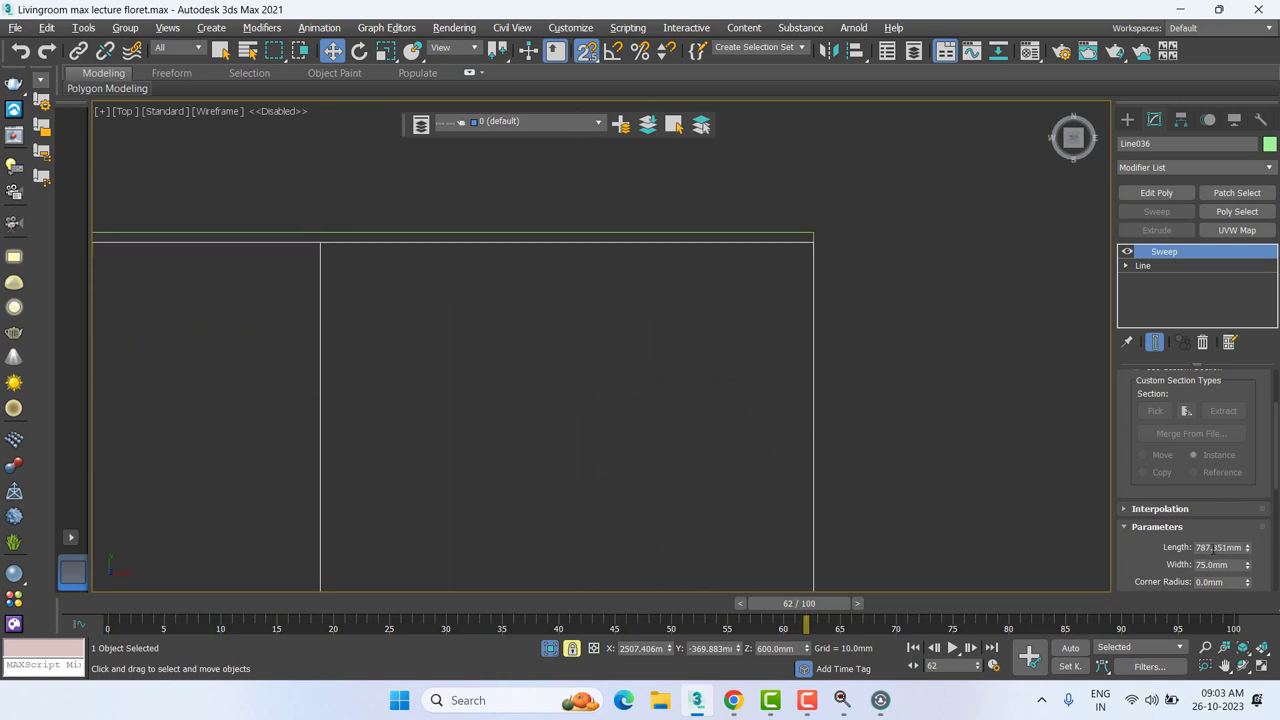
double_click(1212, 547)
type("788")
key("Return")
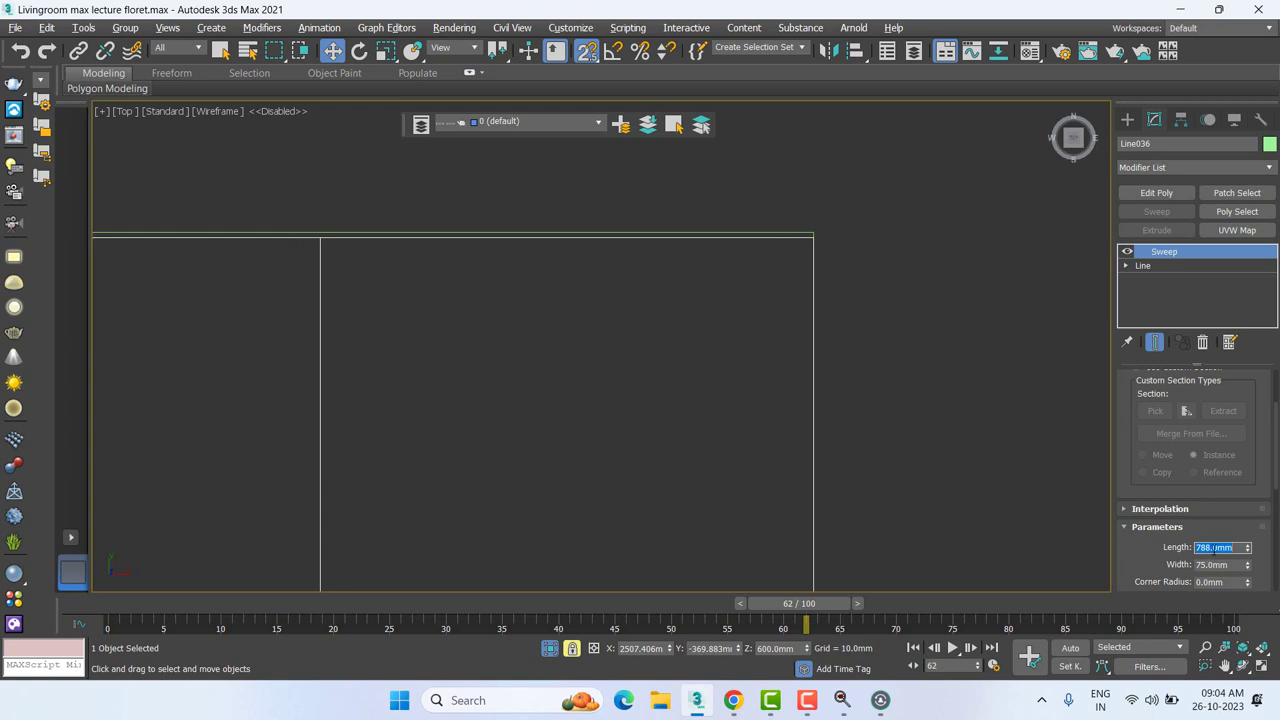
key("Return")
type("788.5")
key("Return")
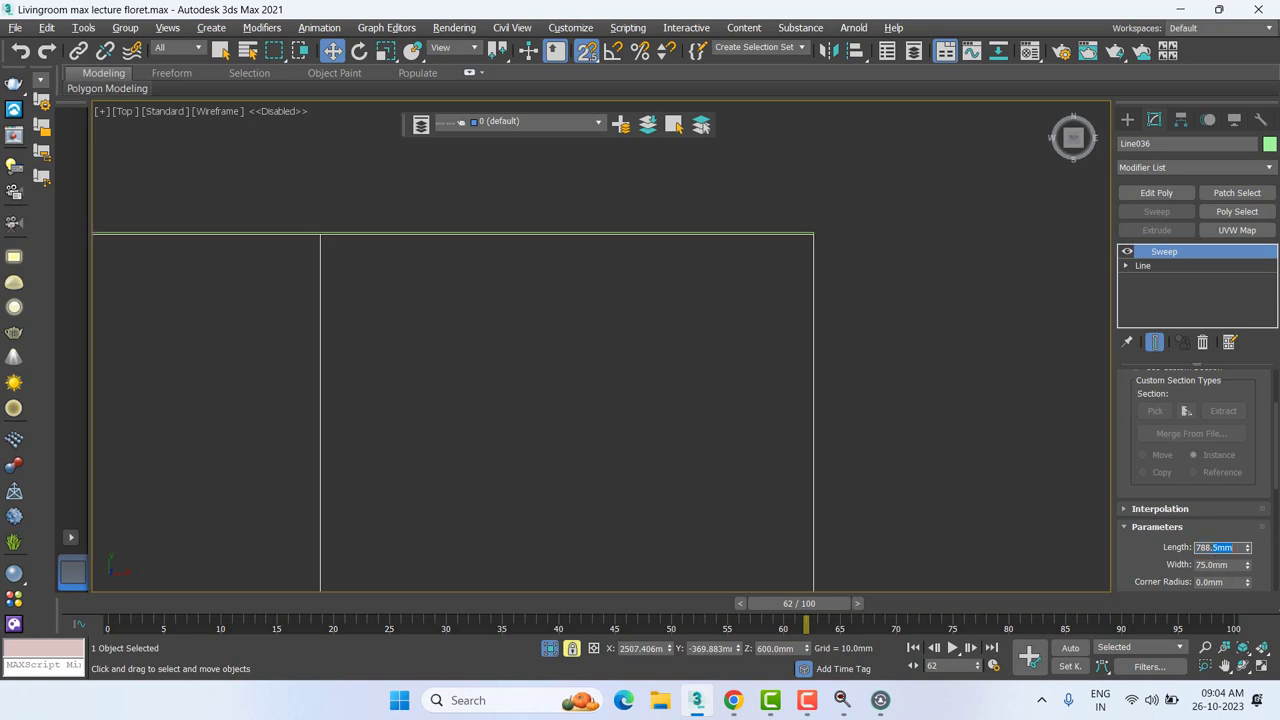
key("Return")
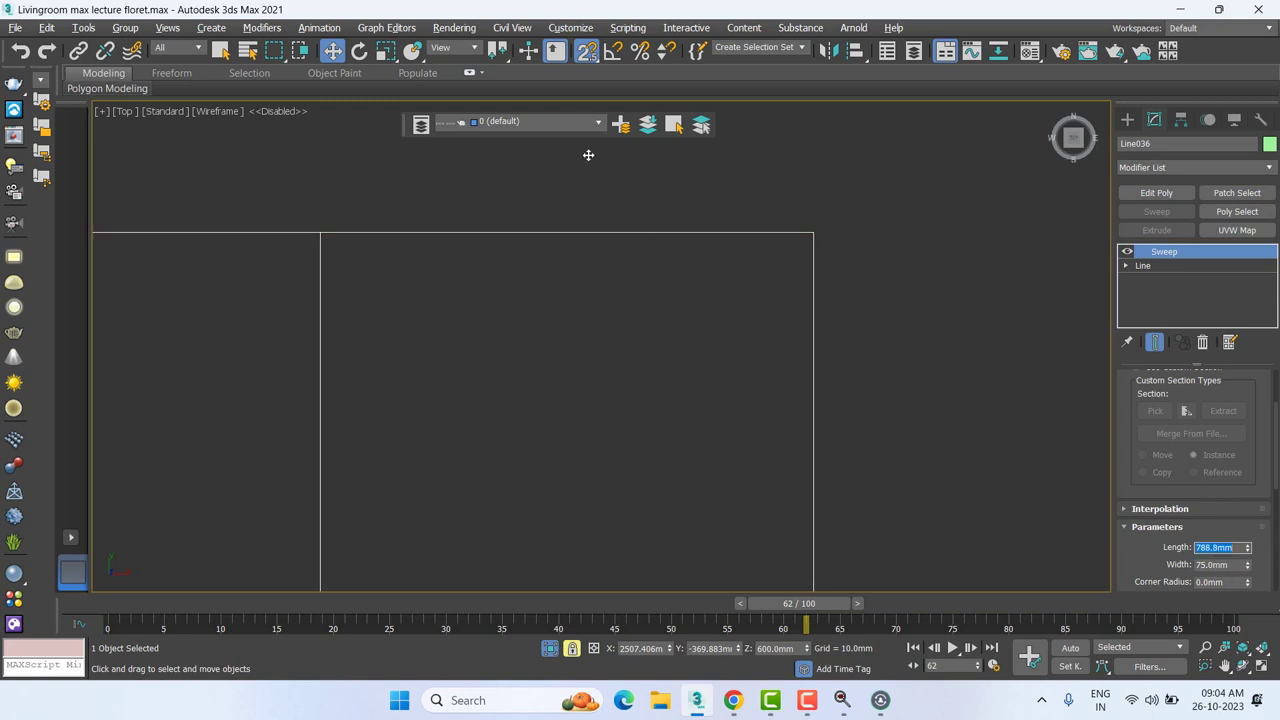
Step: Orbit to a 3D view of the sweep and re-enable the disabled viewport
middle_click_drag(583, 234, 774, 269)
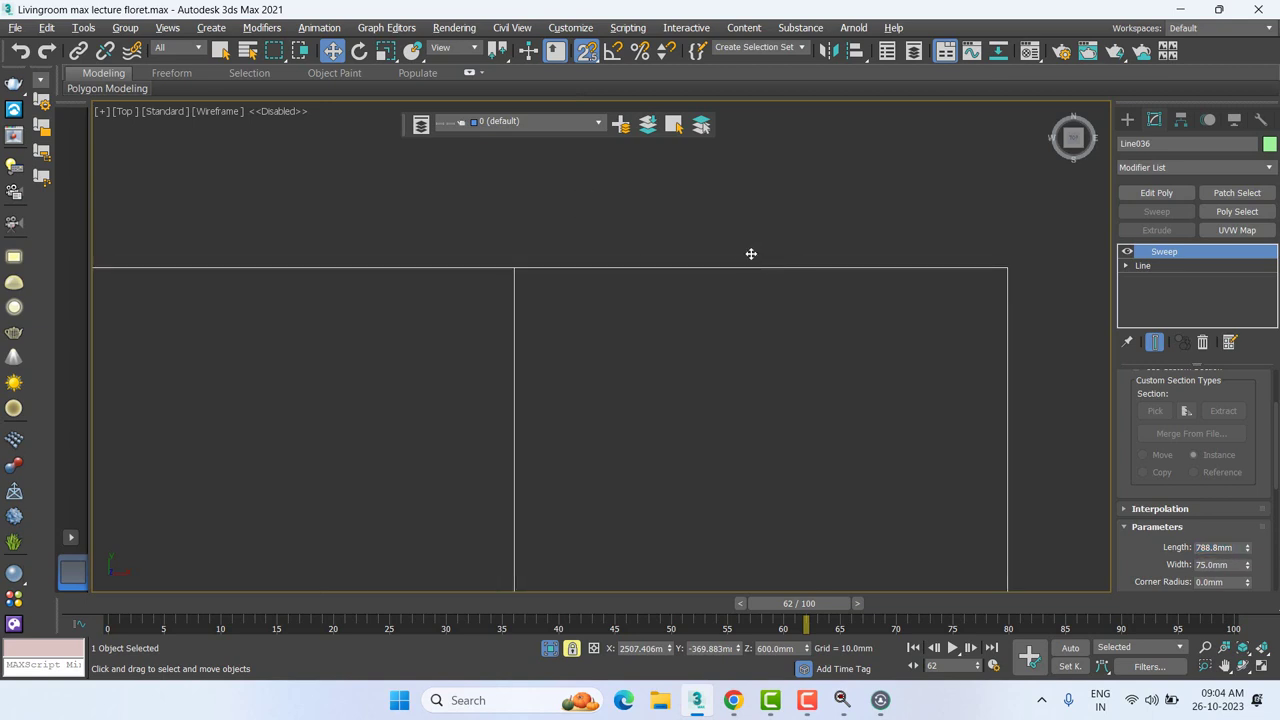
scroll(751, 254, "down", 3)
scroll(743, 254, "down", 2)
scroll(754, 300, "down", 2)
scroll(758, 341, "down", 1)
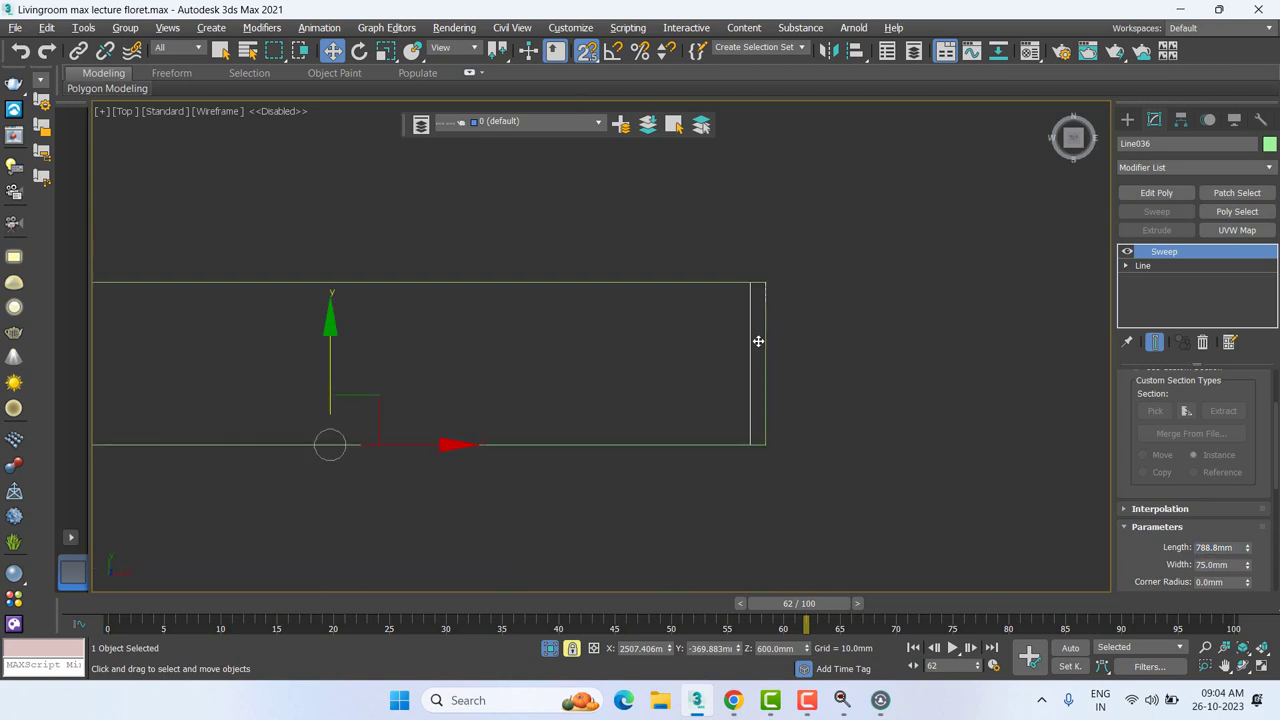
mouse_move(760, 371)
middle_mouse_down("alt")
mouse_move(697, 257)
mouse_move(643, 394)
middle_mouse_up("alt")
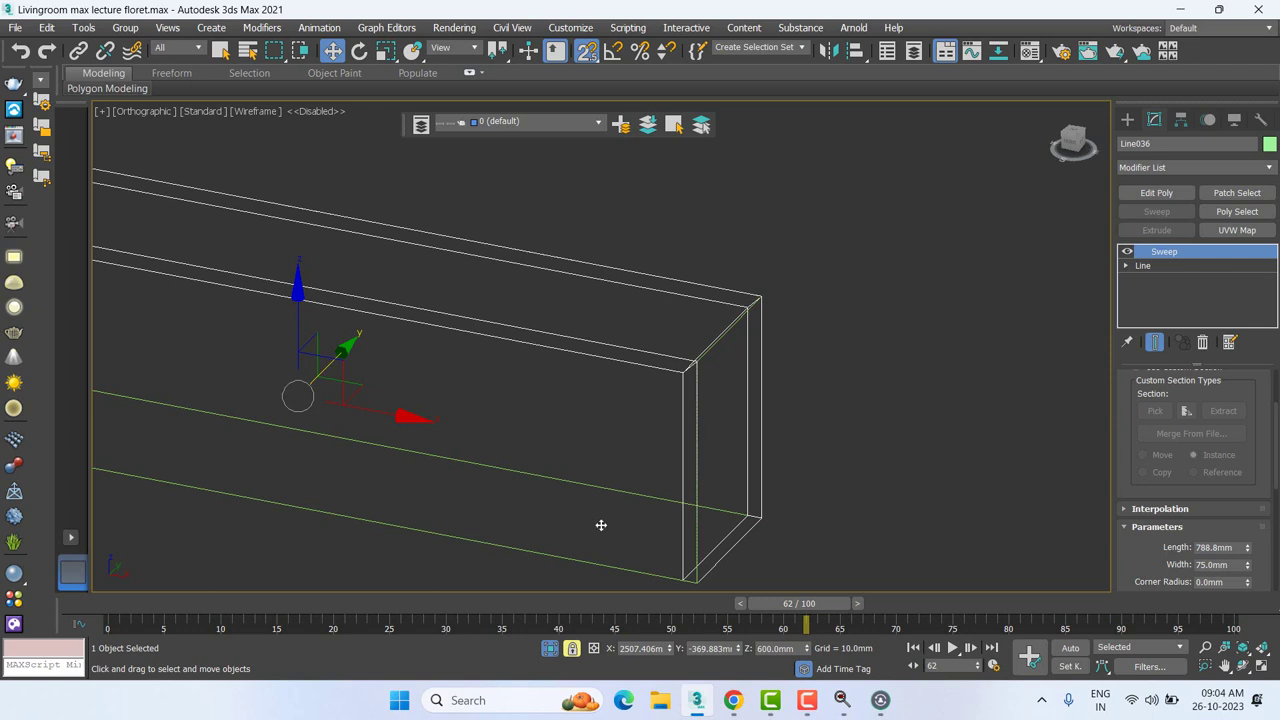
middle_click_drag(577, 560, 752, 475)
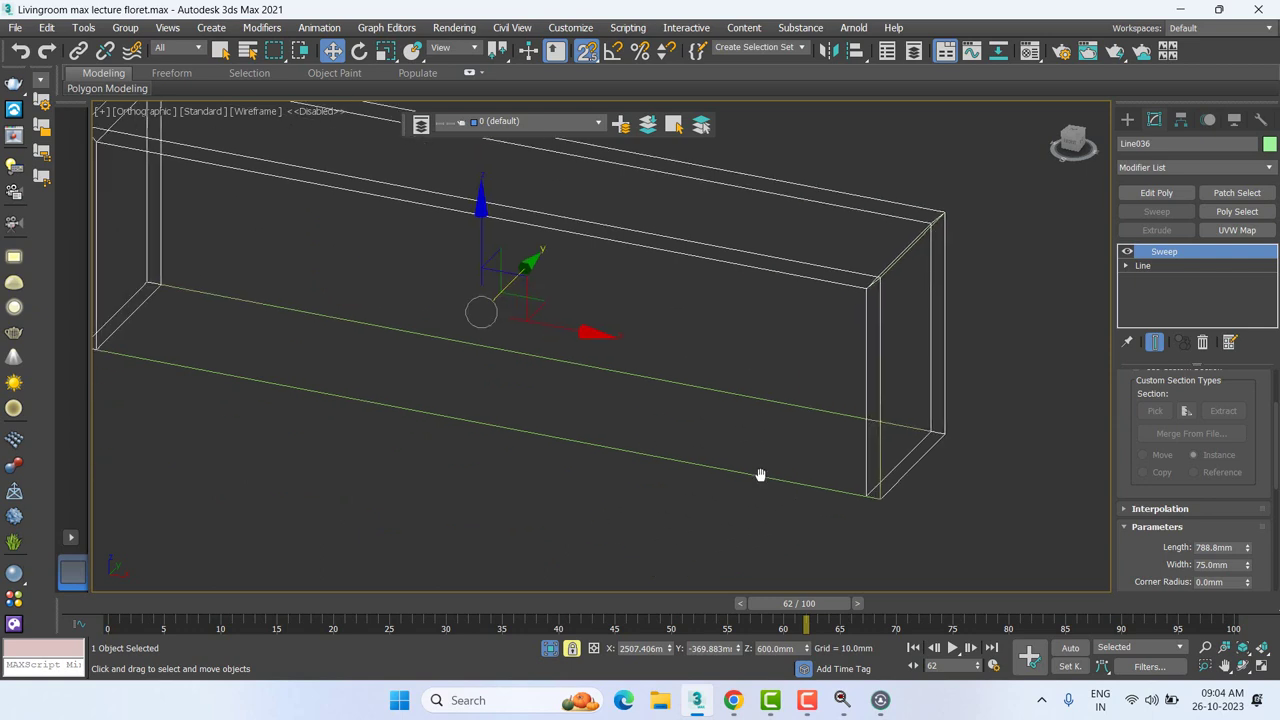
right_click(741, 474)
key("/")
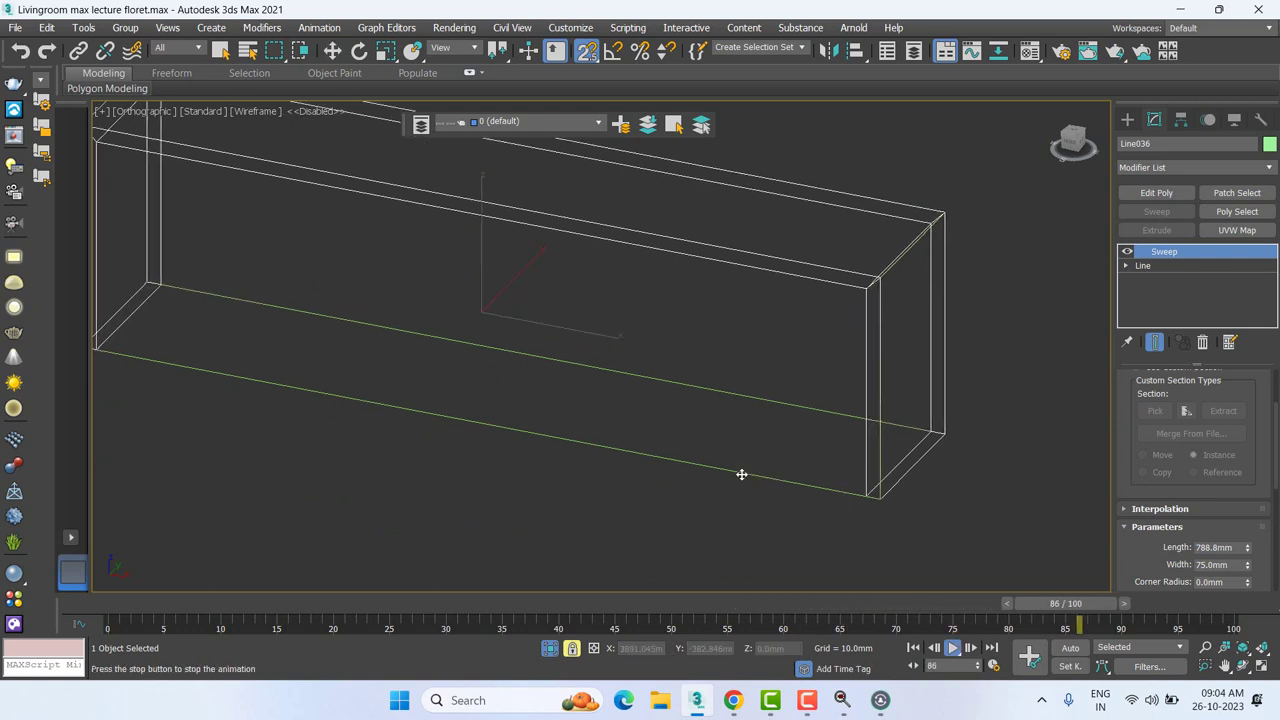
right_click(741, 474)
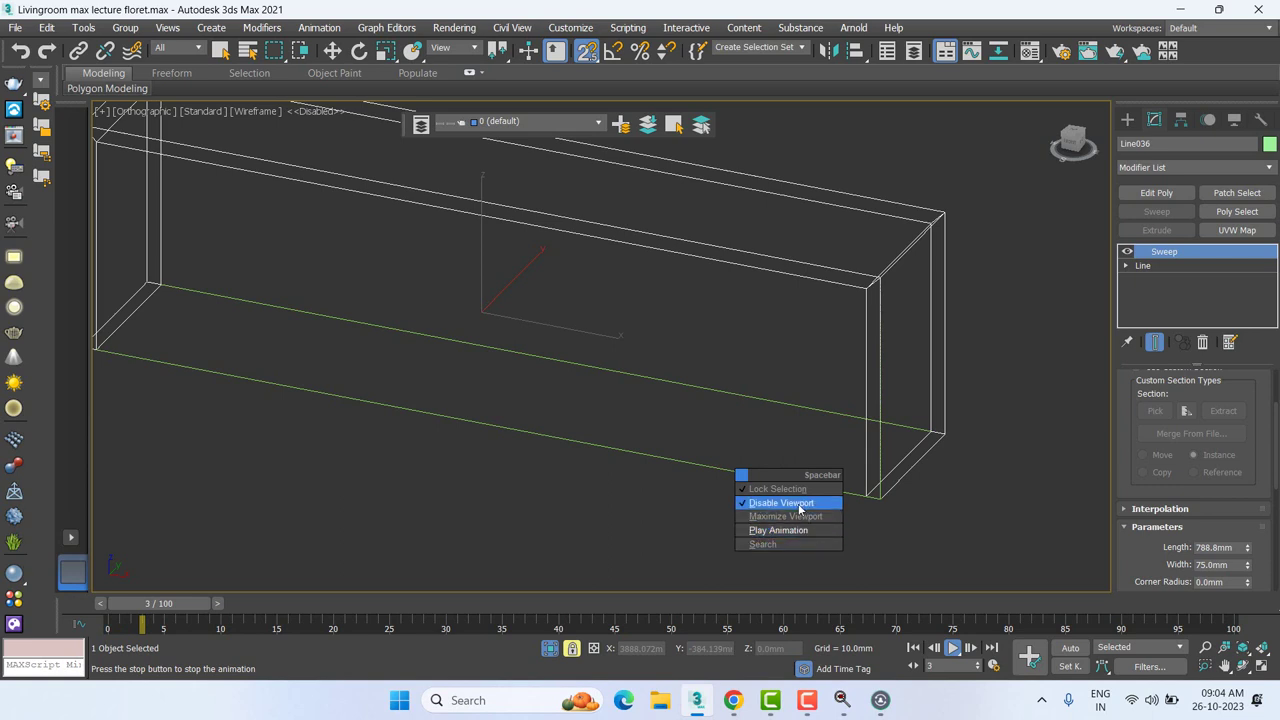
left_click(799, 503)
Step: Unlock the selection, select the extruded box, end isolation, then deselect everything
right_click(689, 410)
left_click(549, 401)
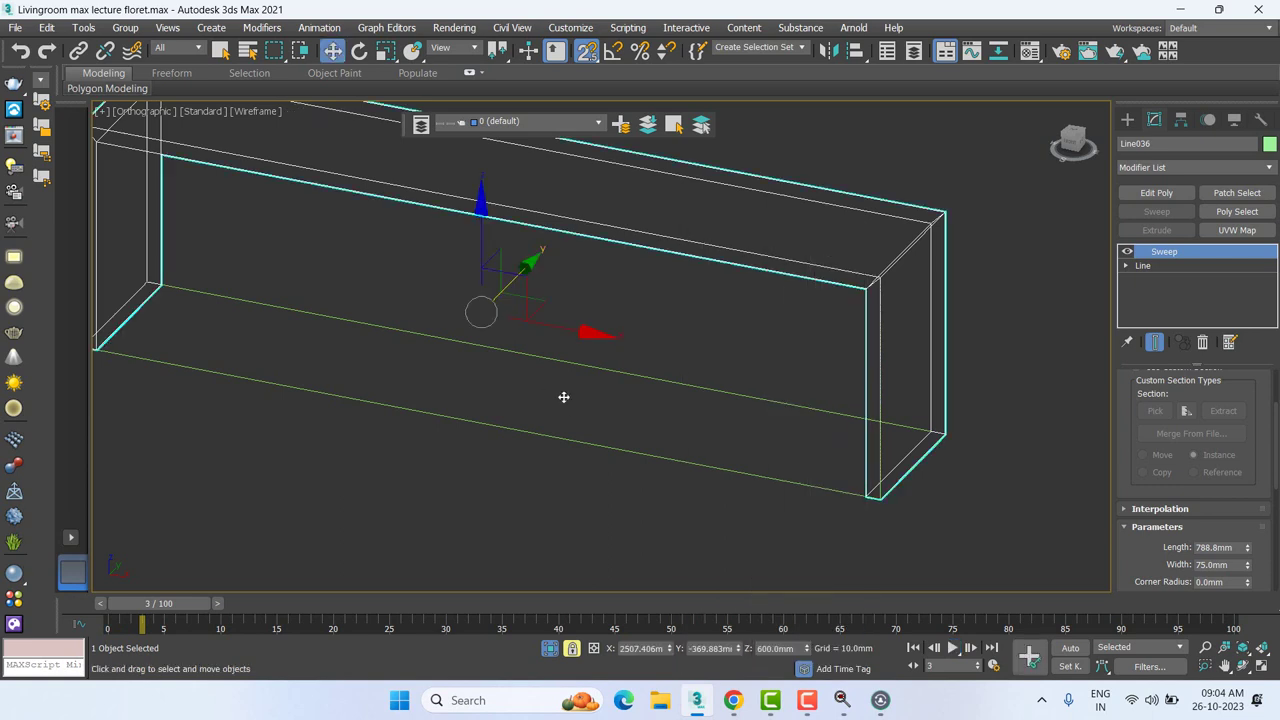
right_click(565, 397)
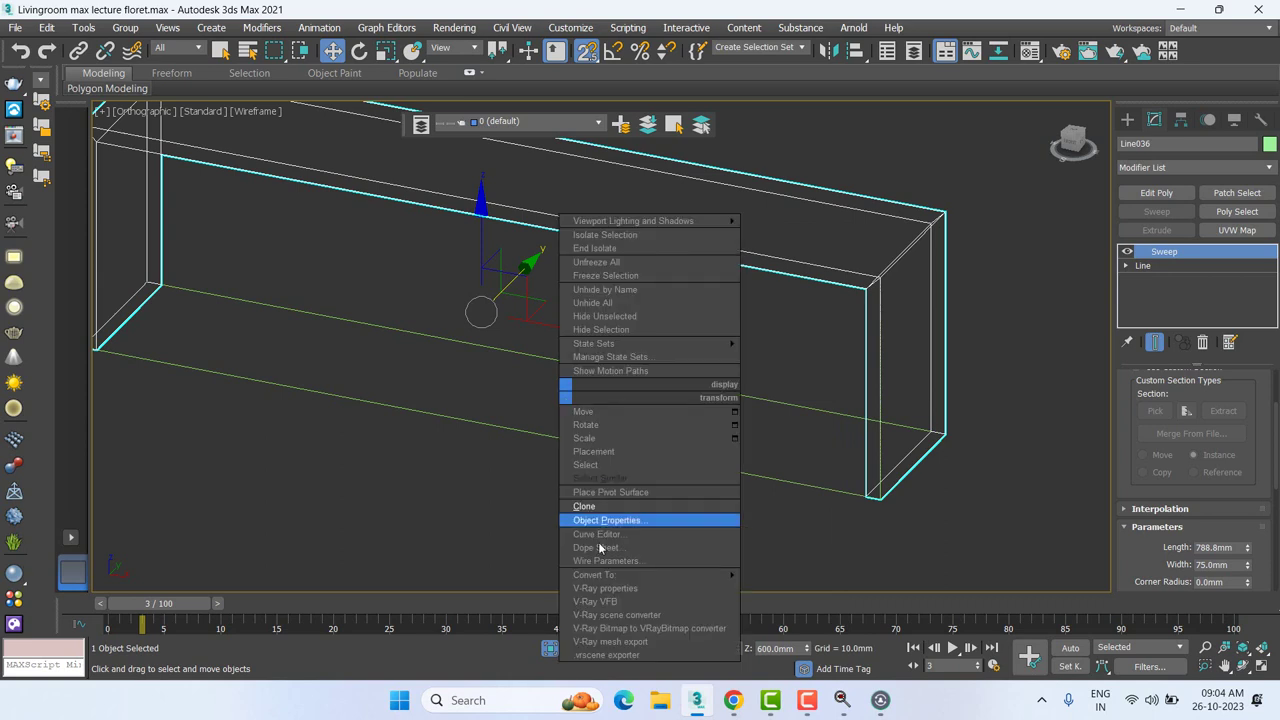
left_click(517, 508)
right_click(517, 508)
left_click(558, 525)
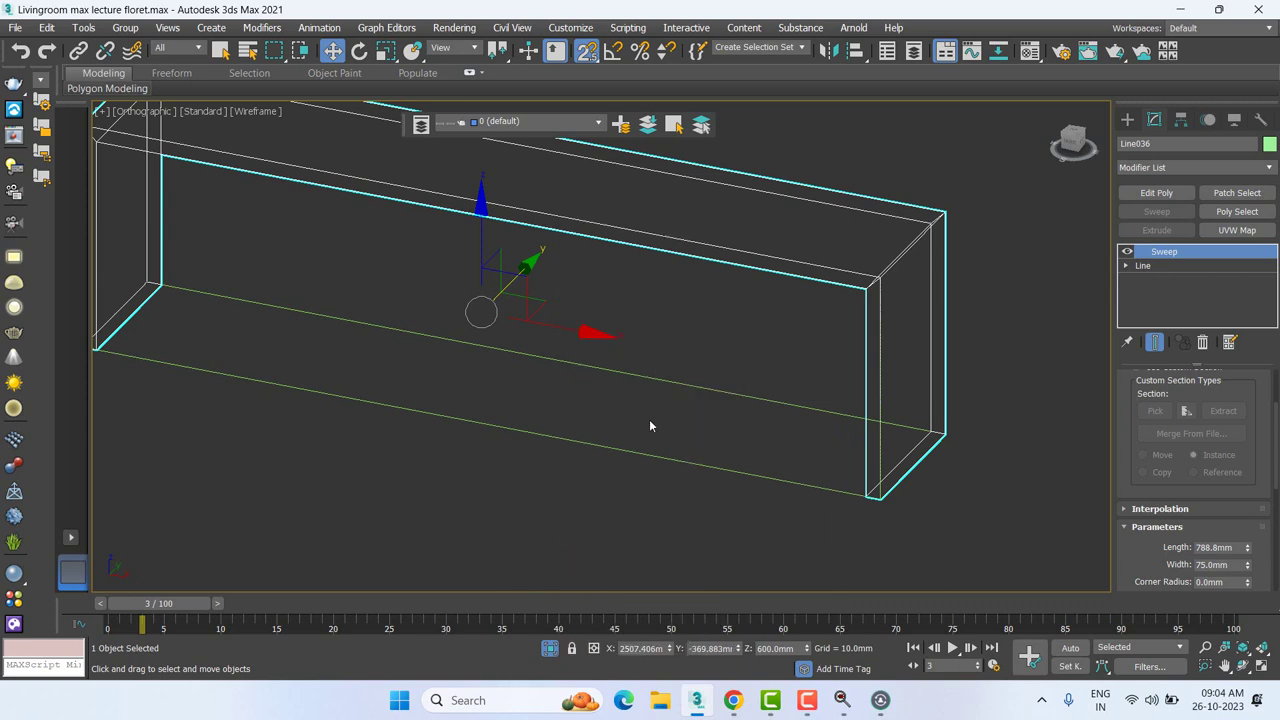
scroll(649, 421, "down", 3)
left_click(647, 441)
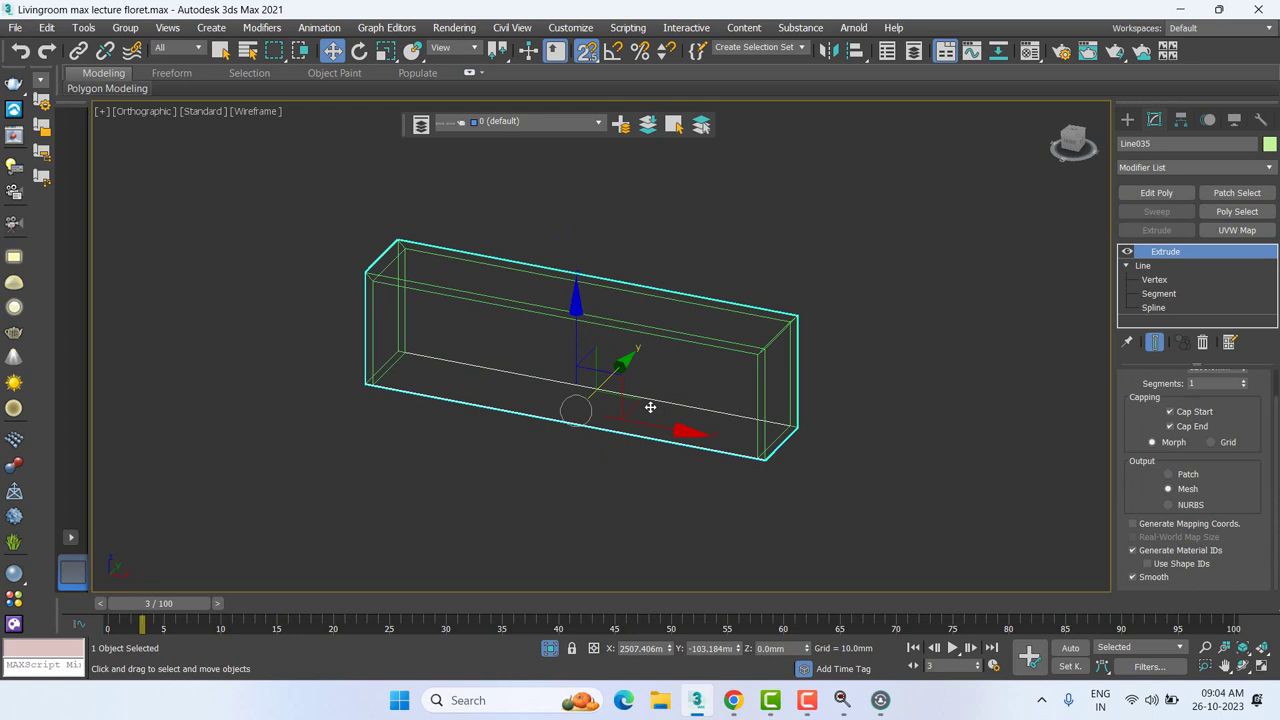
key("alt+q")
left_click(650, 407)
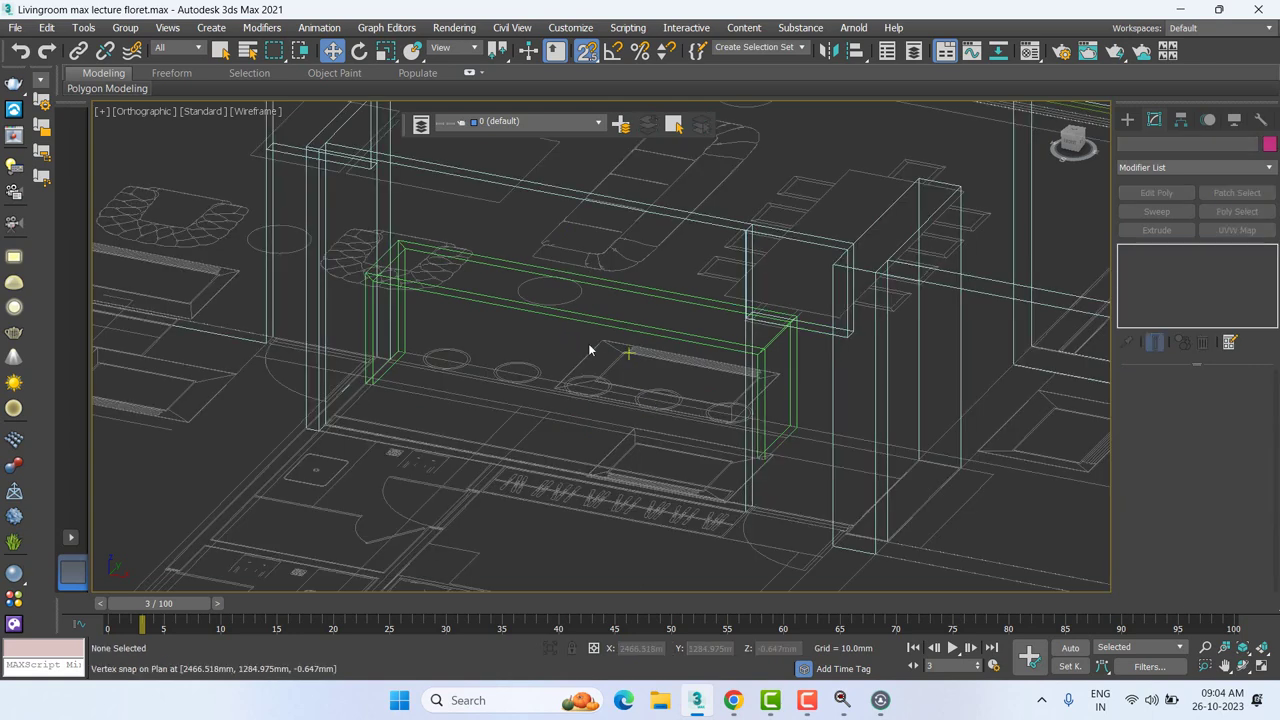
Step: Select the green sweep frame and view it shaded in perspective
left_click(468, 296)
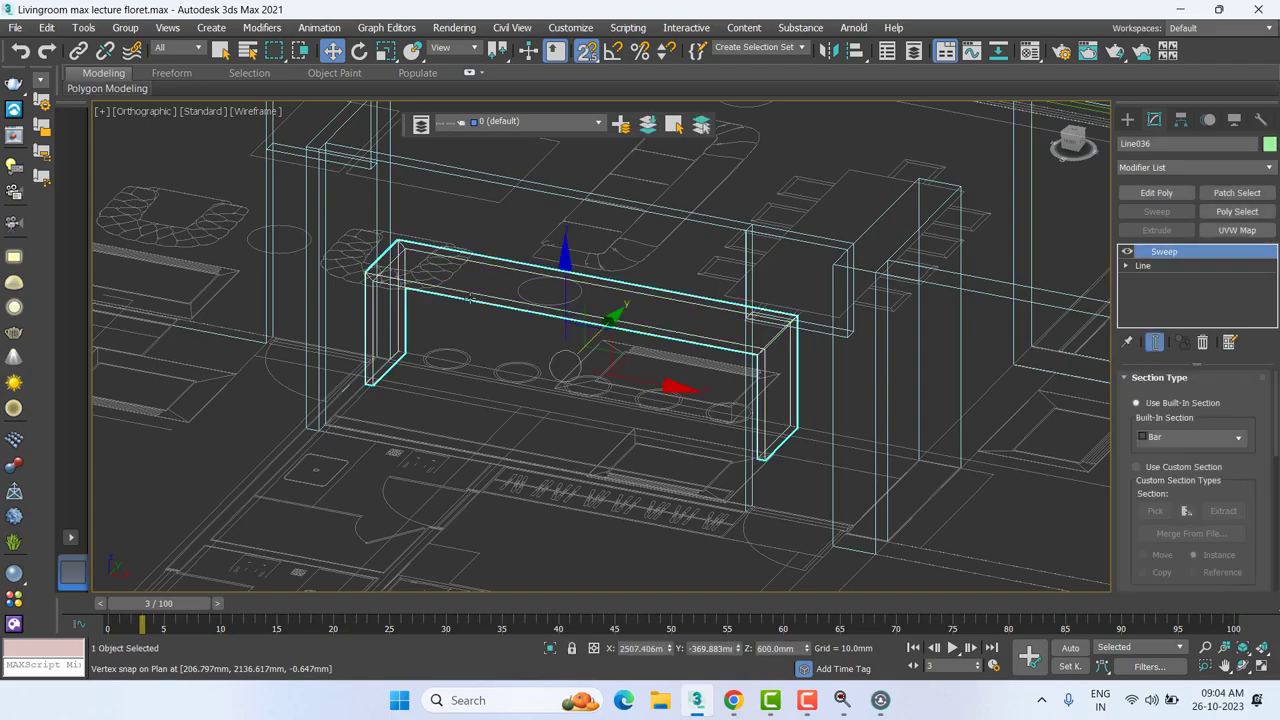
key("p")
scroll(424, 357, "down", 3)
scroll(374, 360, "down", 3)
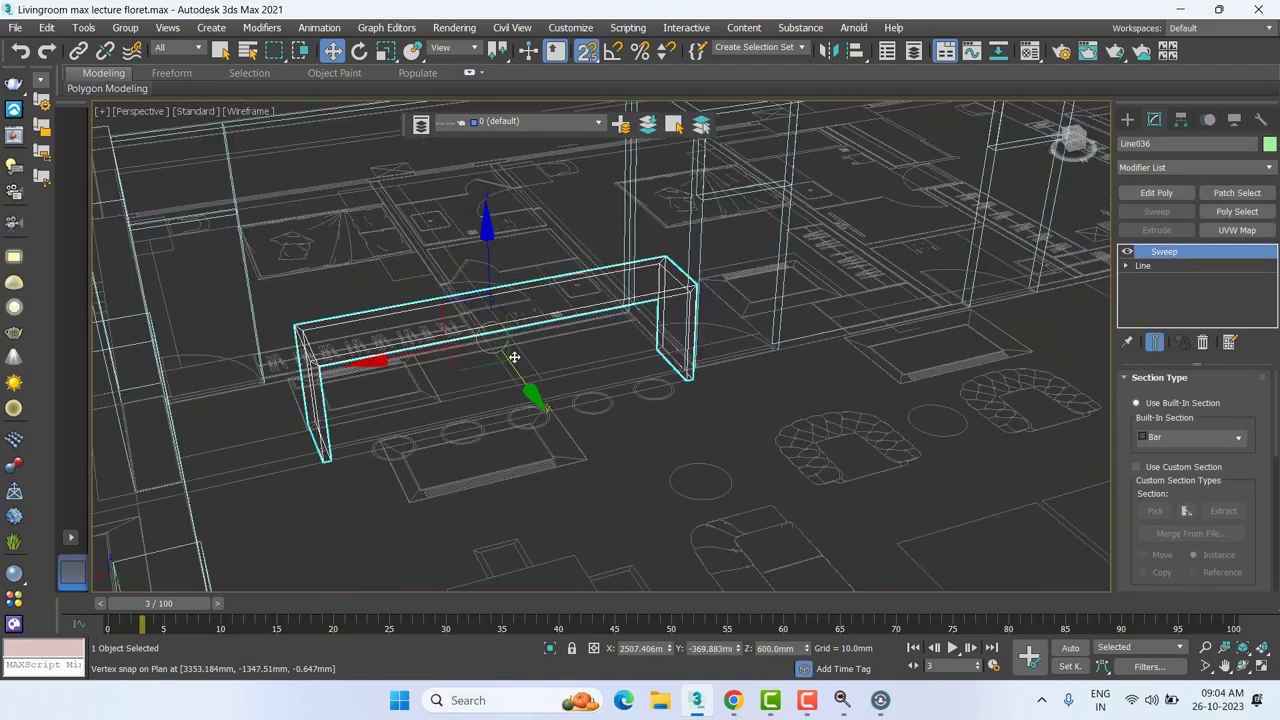
scroll(374, 360, "down", 3)
scroll(374, 360, "down", 2)
left_click(254, 111)
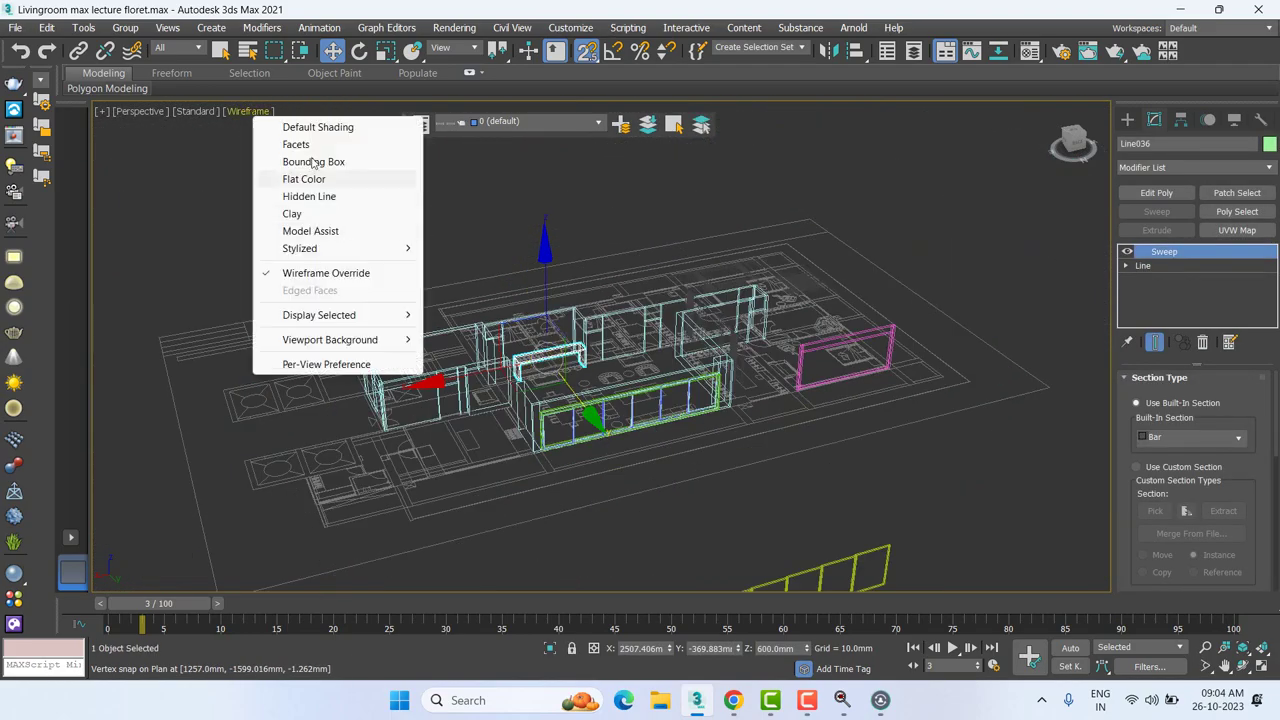
left_click(300, 127)
scroll(573, 352, "up", 4)
scroll(574, 352, "up", 3)
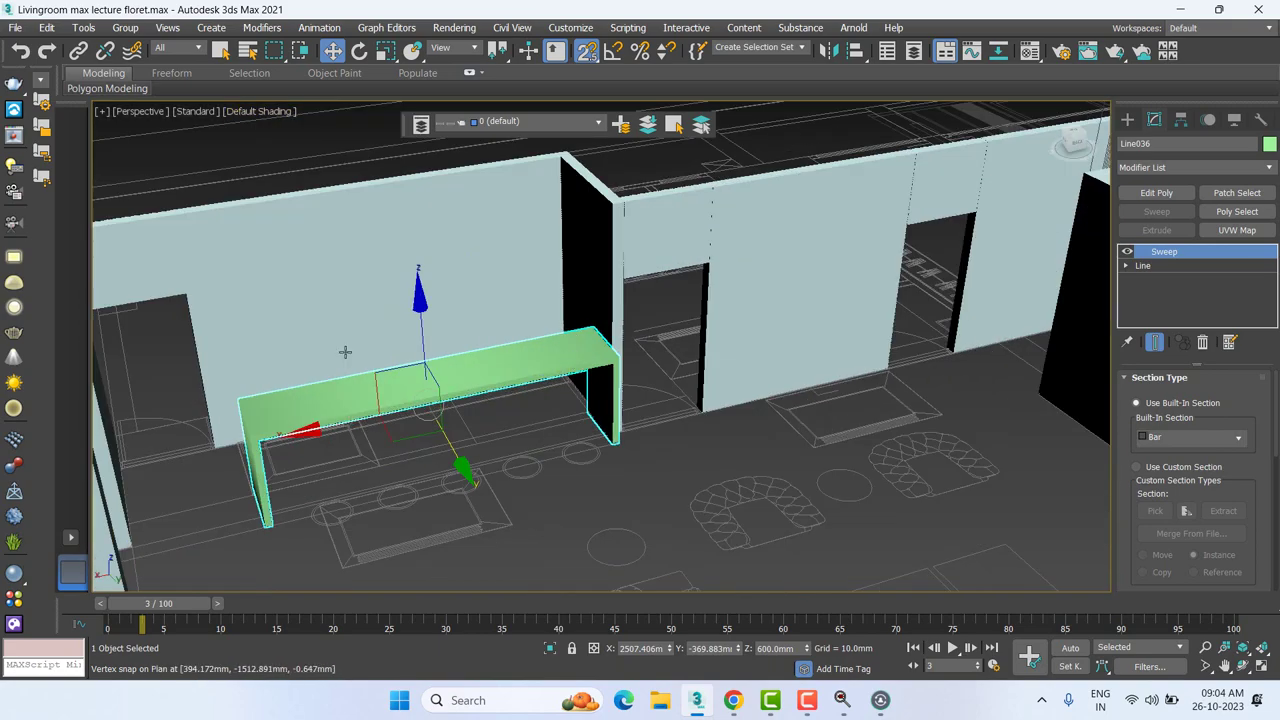
scroll(423, 491, "up", 2)
scroll(413, 459, "up", 2)
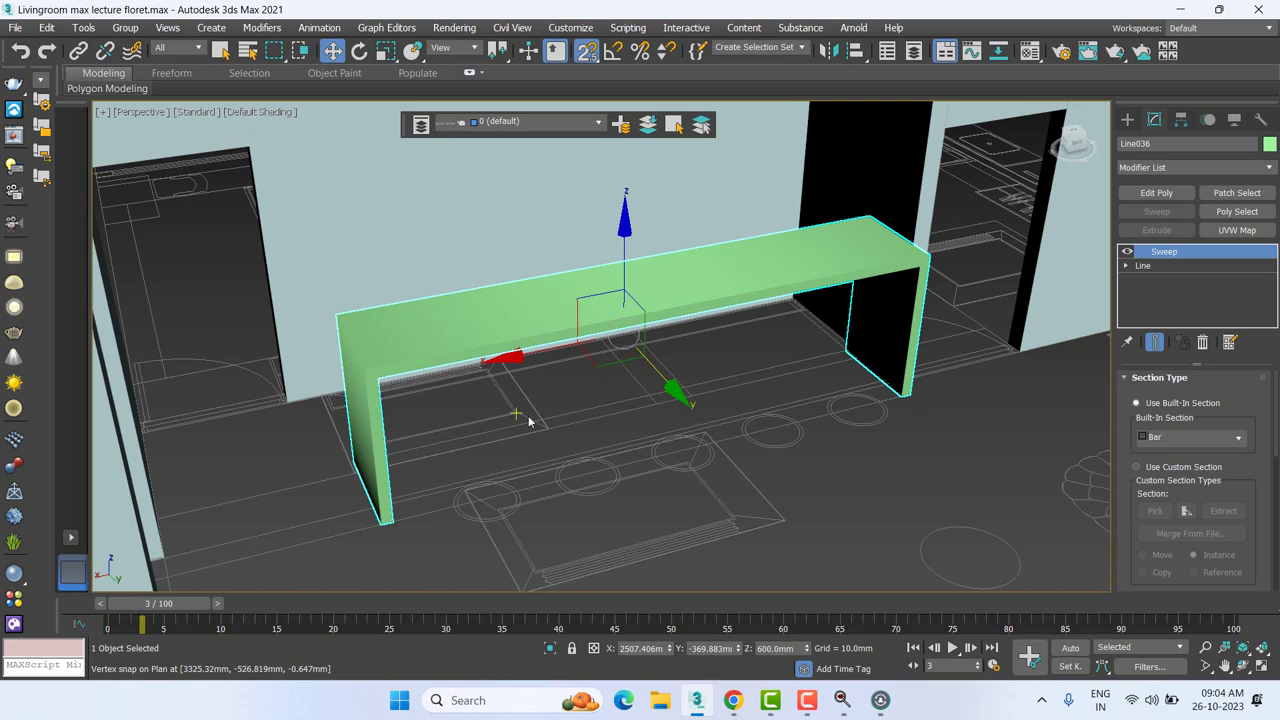
Step: Turn Smooth Path on, then off again, keeping the frame's corners sharp
middle_click_drag(528, 420, 1087, 511, "alt")
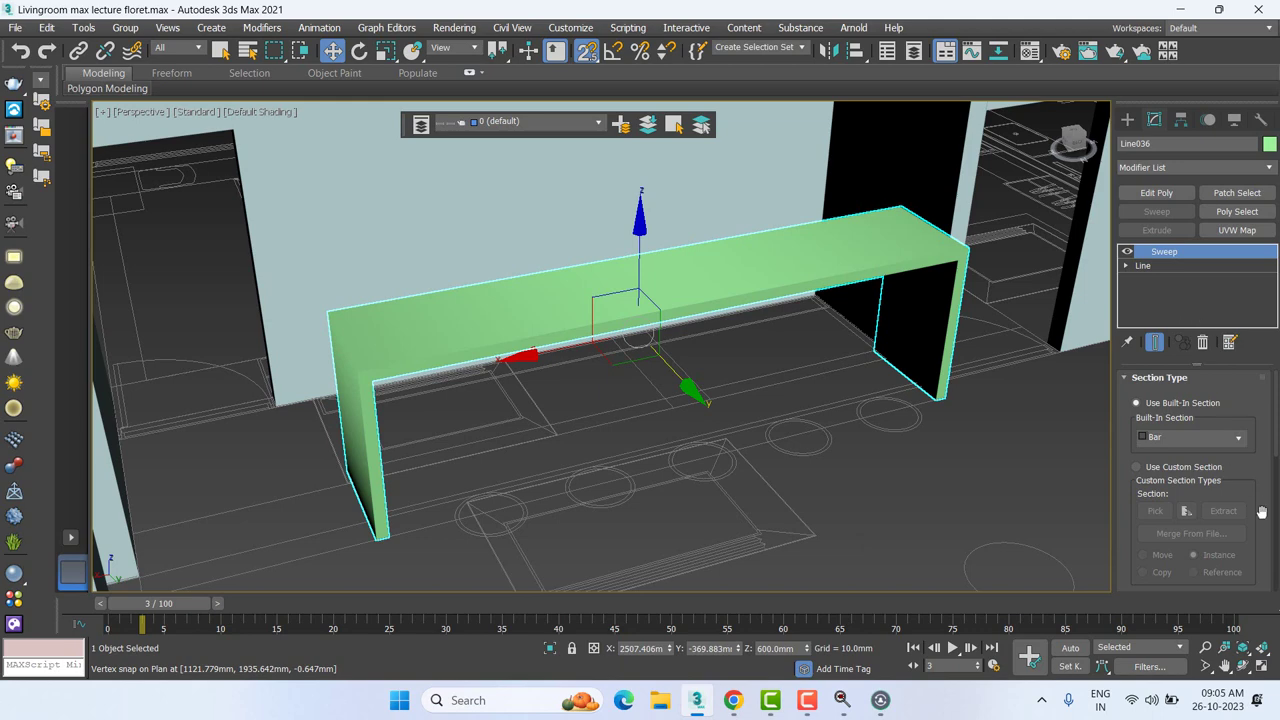
left_click_drag(1260, 507, 1264, 377)
scroll(1200, 470, "down", 2)
scroll(1160, 520, "down", 3)
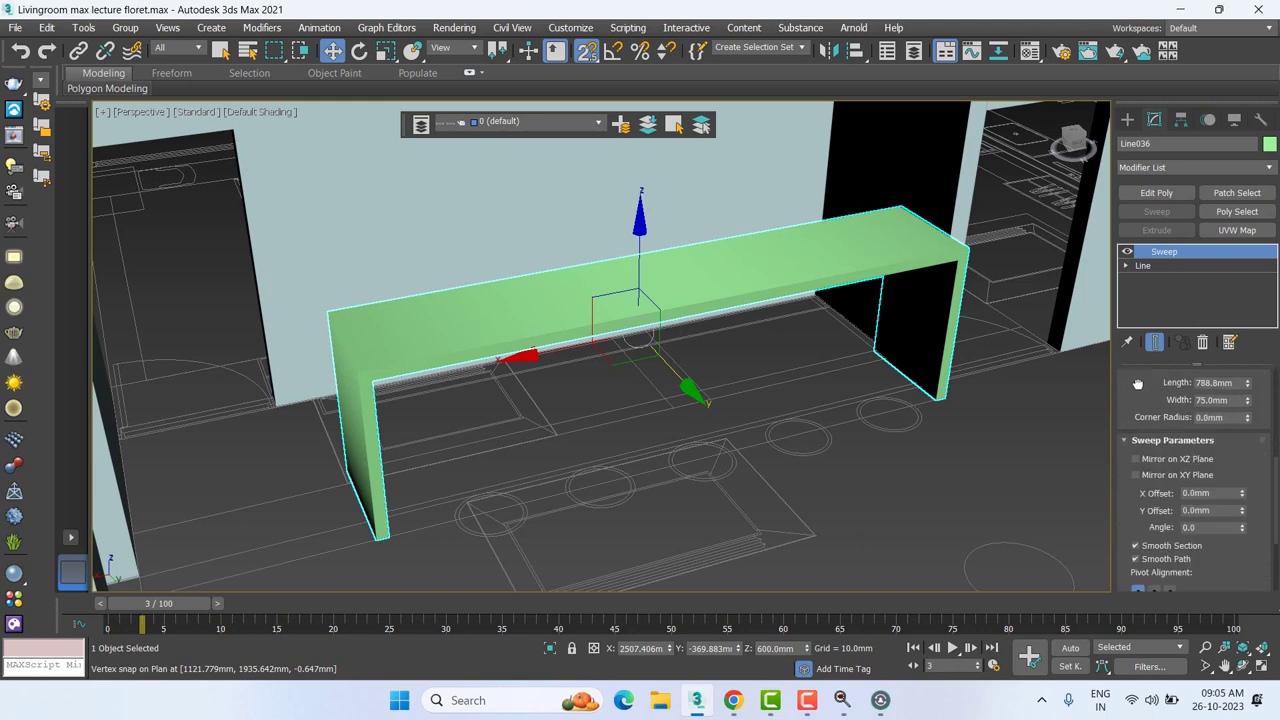
left_click(1141, 562)
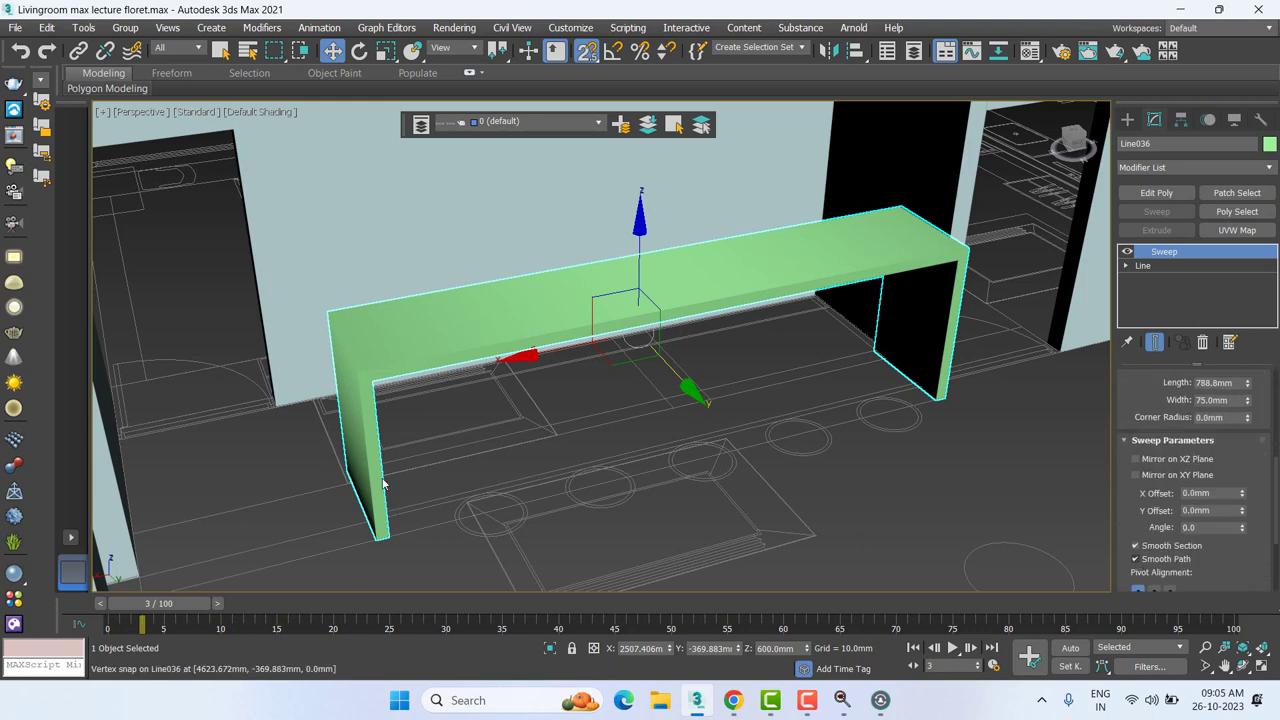
left_click(1161, 560)
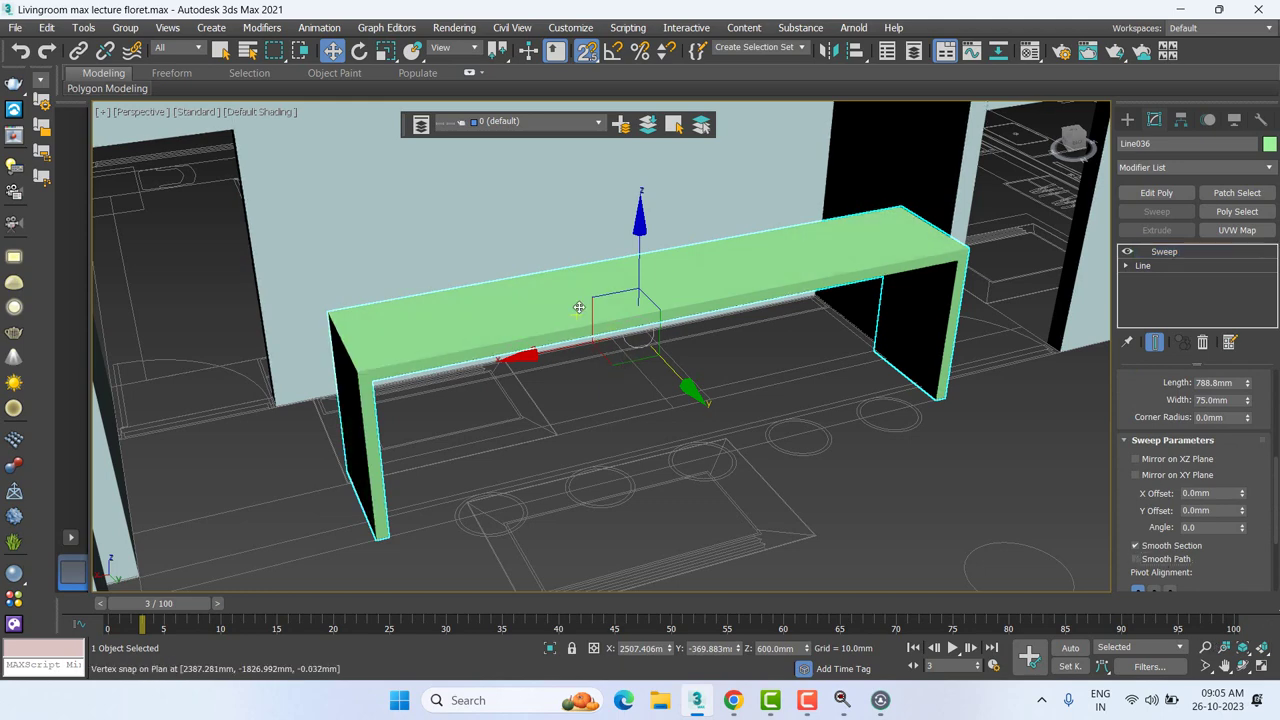
Step: Fit the frame in the Front view and clear the selection
key("z")
key("f")
key("z")
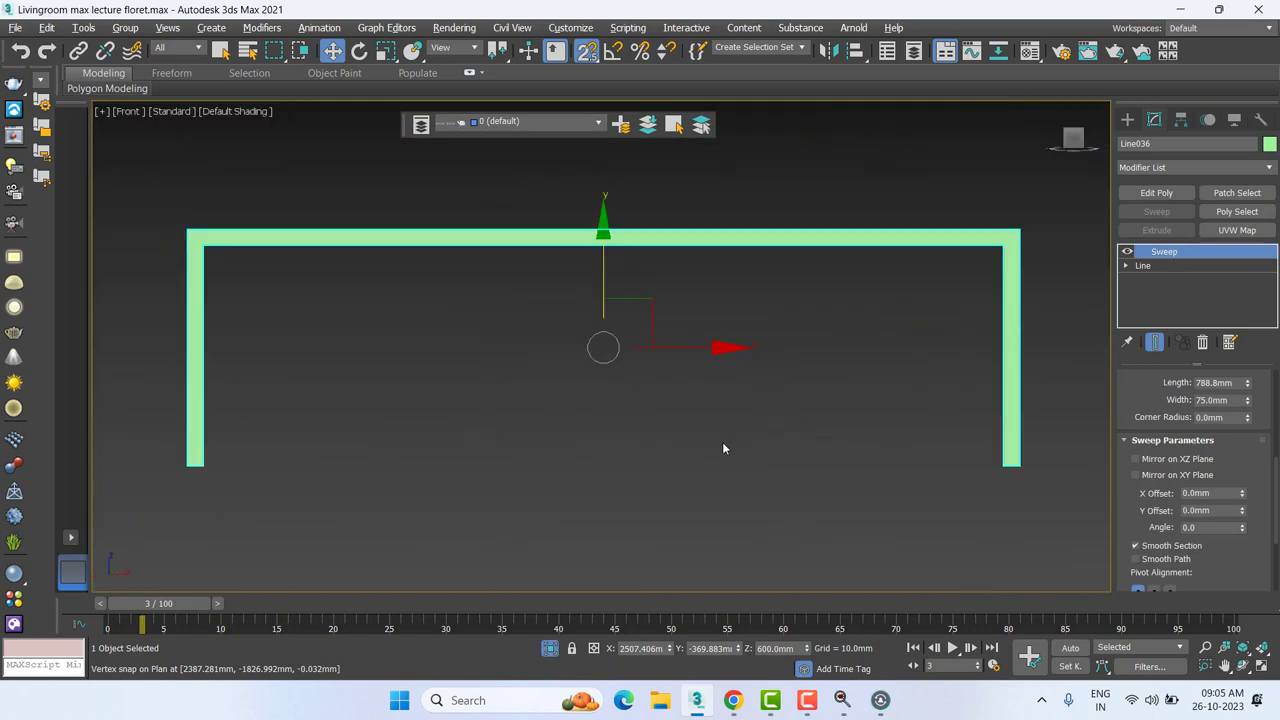
left_click(722, 442)
Step: Trace a closed line from the left leg bottom over the top corners to the right leg bottom
left_click(1127, 119)
left_click(1156, 230)
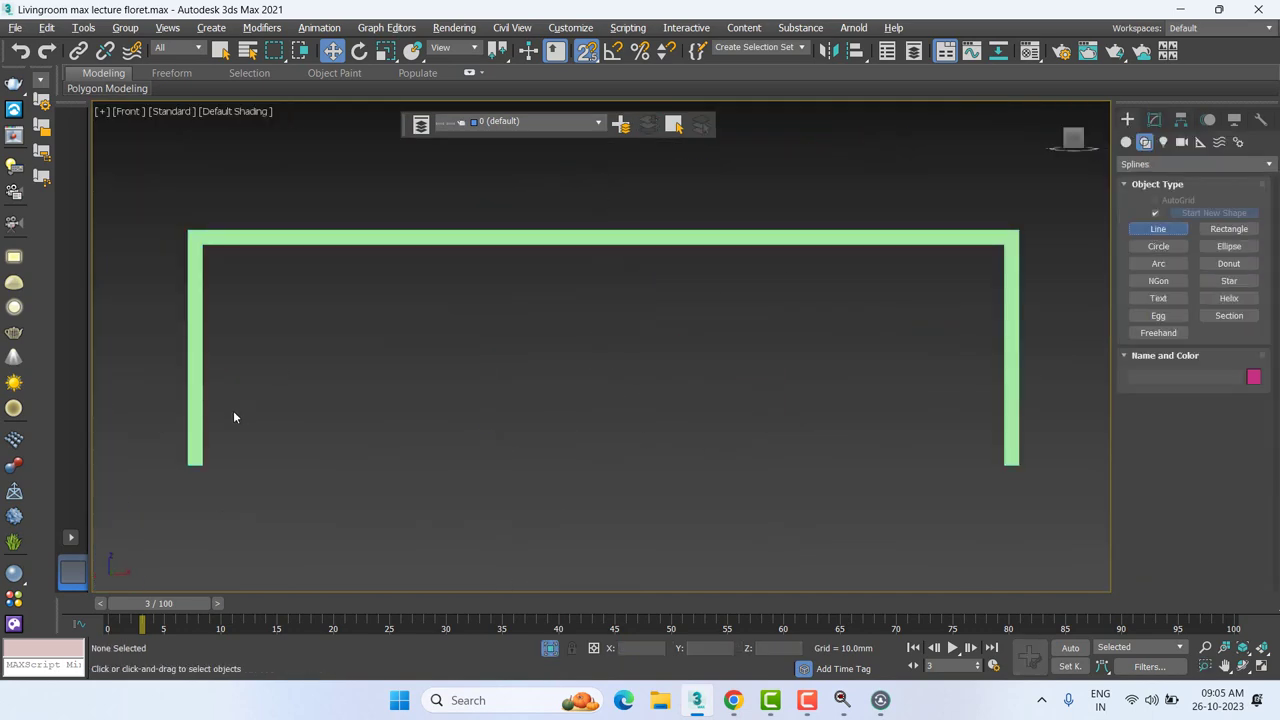
left_click(213, 464)
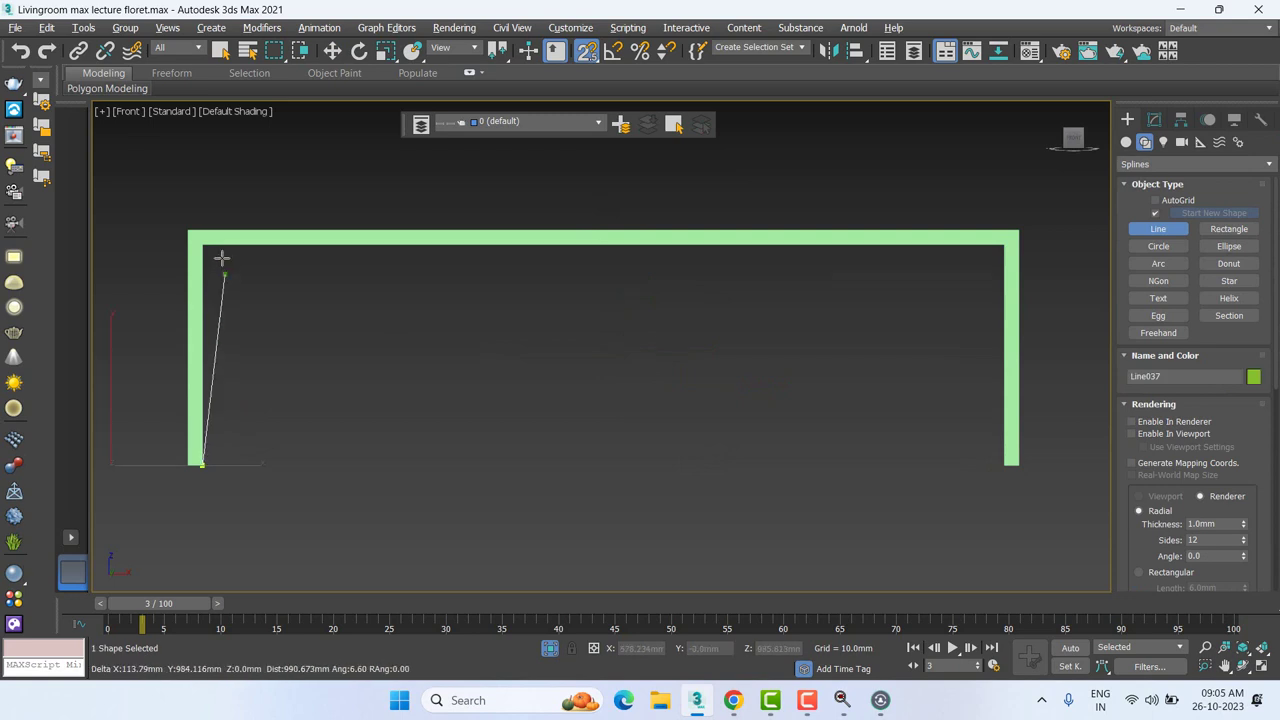
left_click(205, 247)
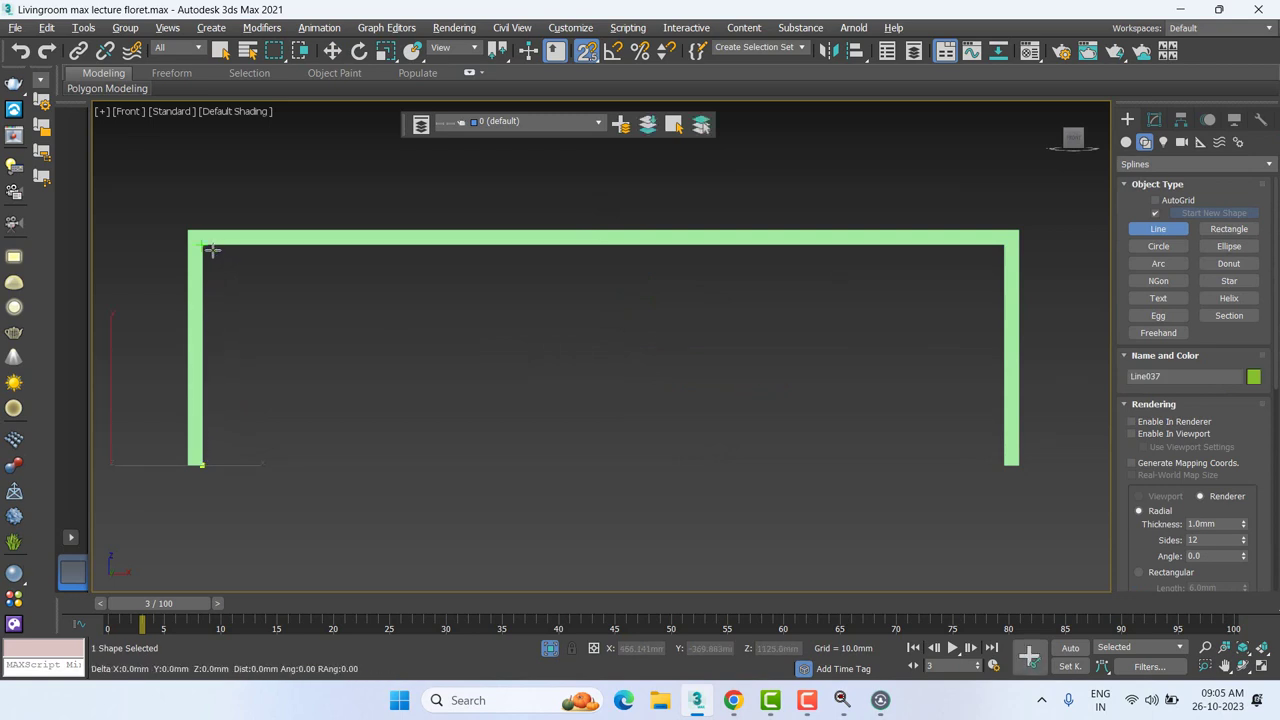
left_click(1004, 247)
left_click(1003, 462)
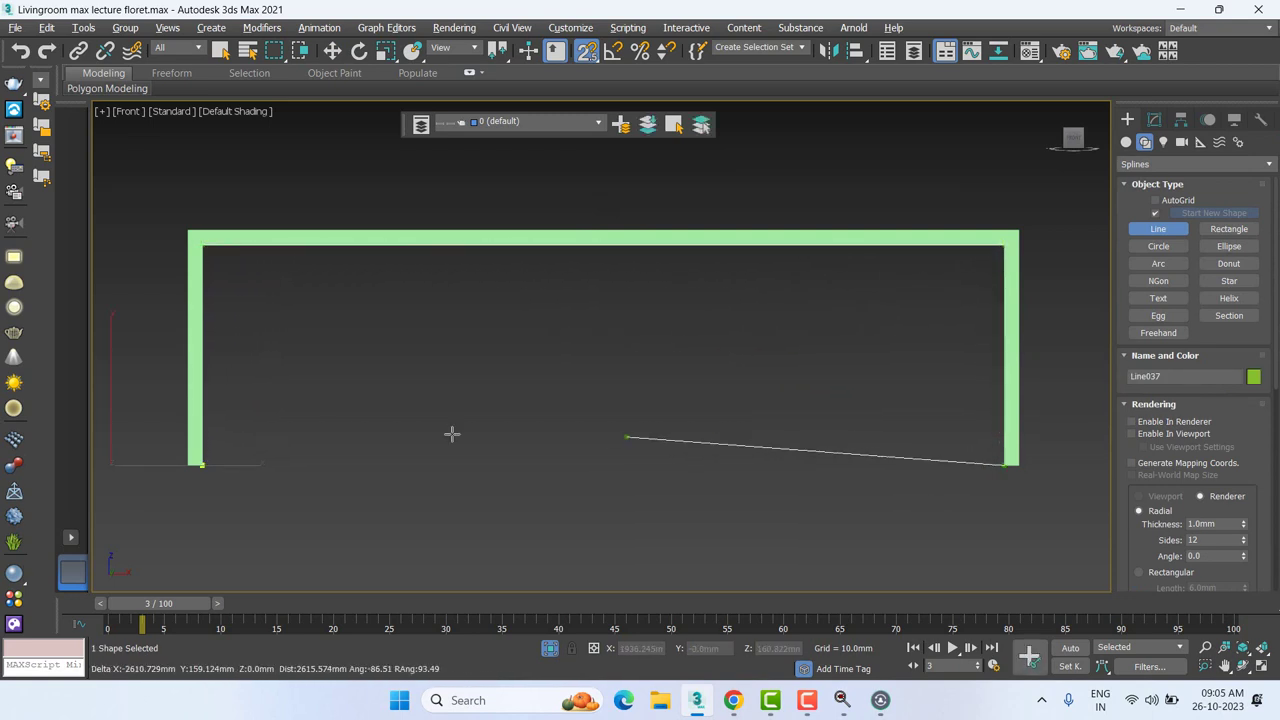
left_click(203, 464)
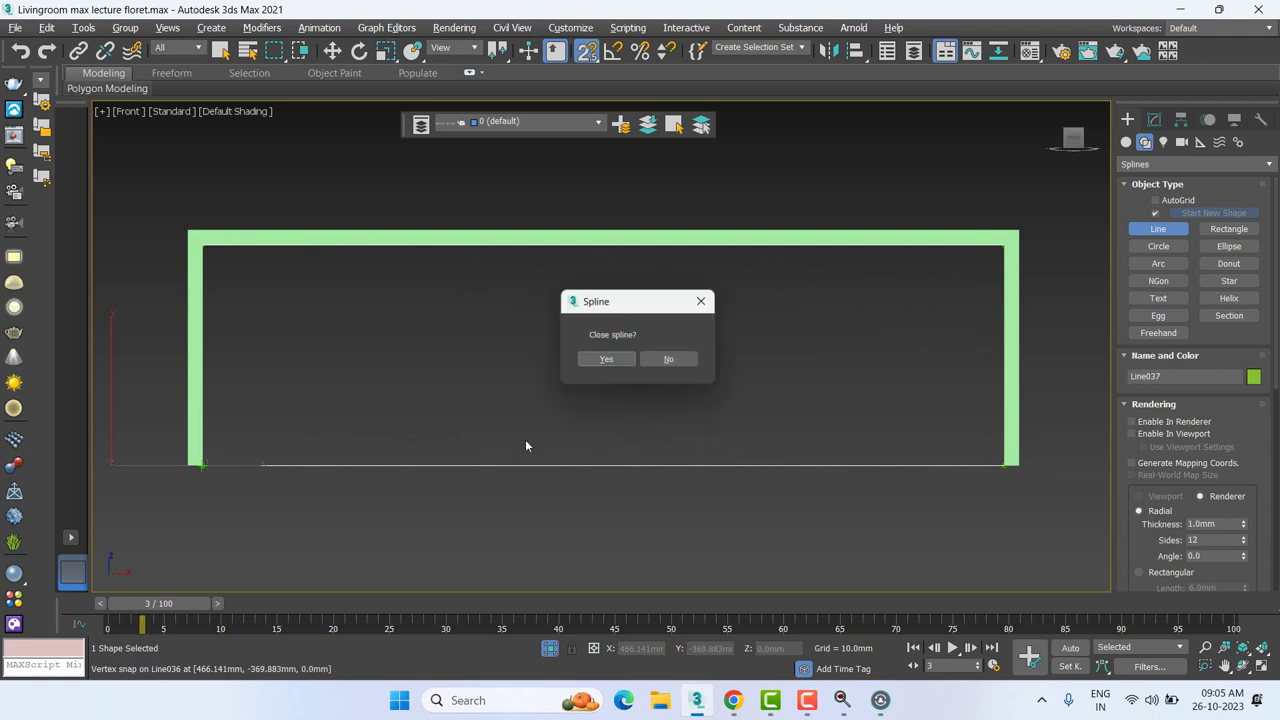
left_click(606, 359)
Step: Show the Top view in wireframe and select the new outline Line037
key("w")
key("t")
key("z")
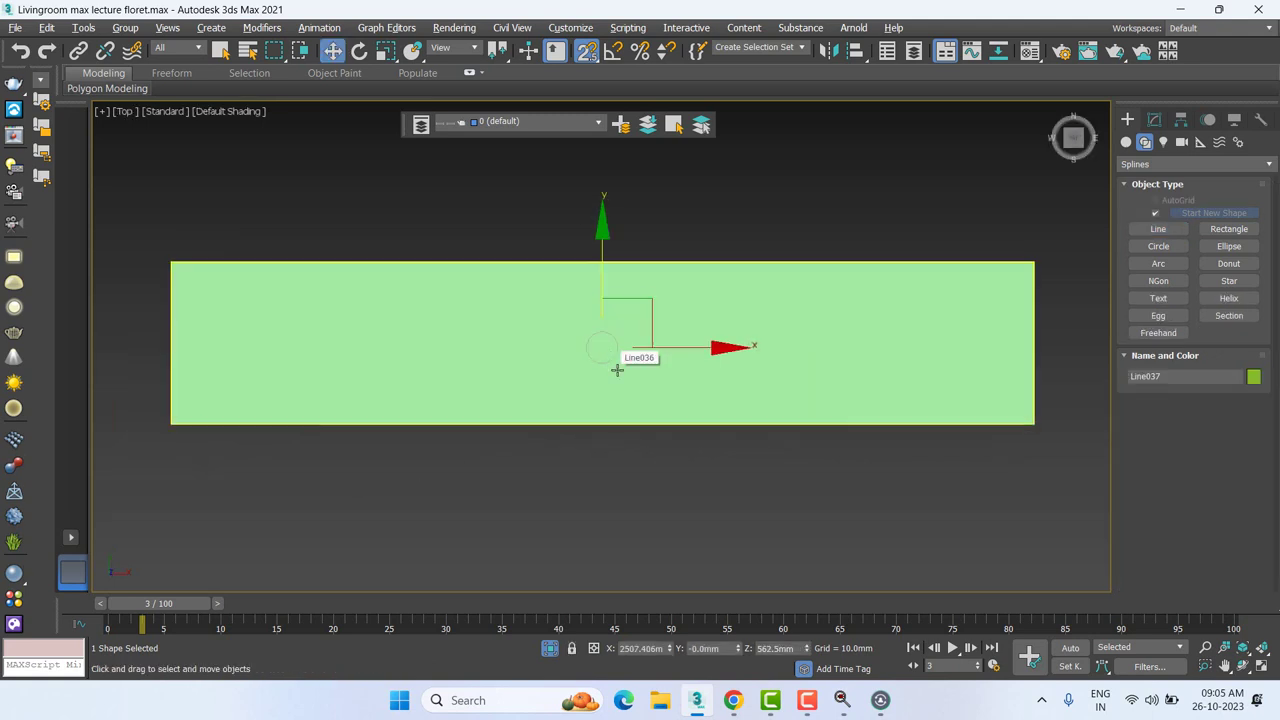
scroll(615, 365, "down", 2)
left_click(212, 116)
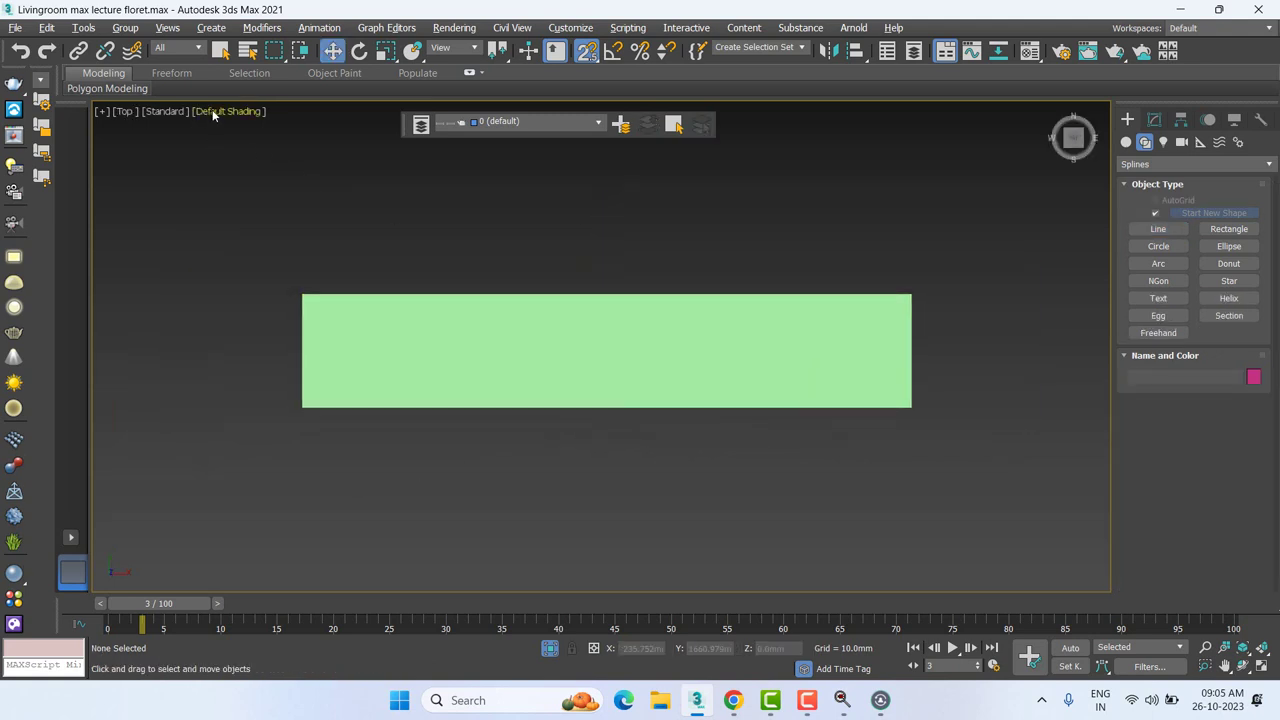
left_click(212, 111)
left_click(282, 274)
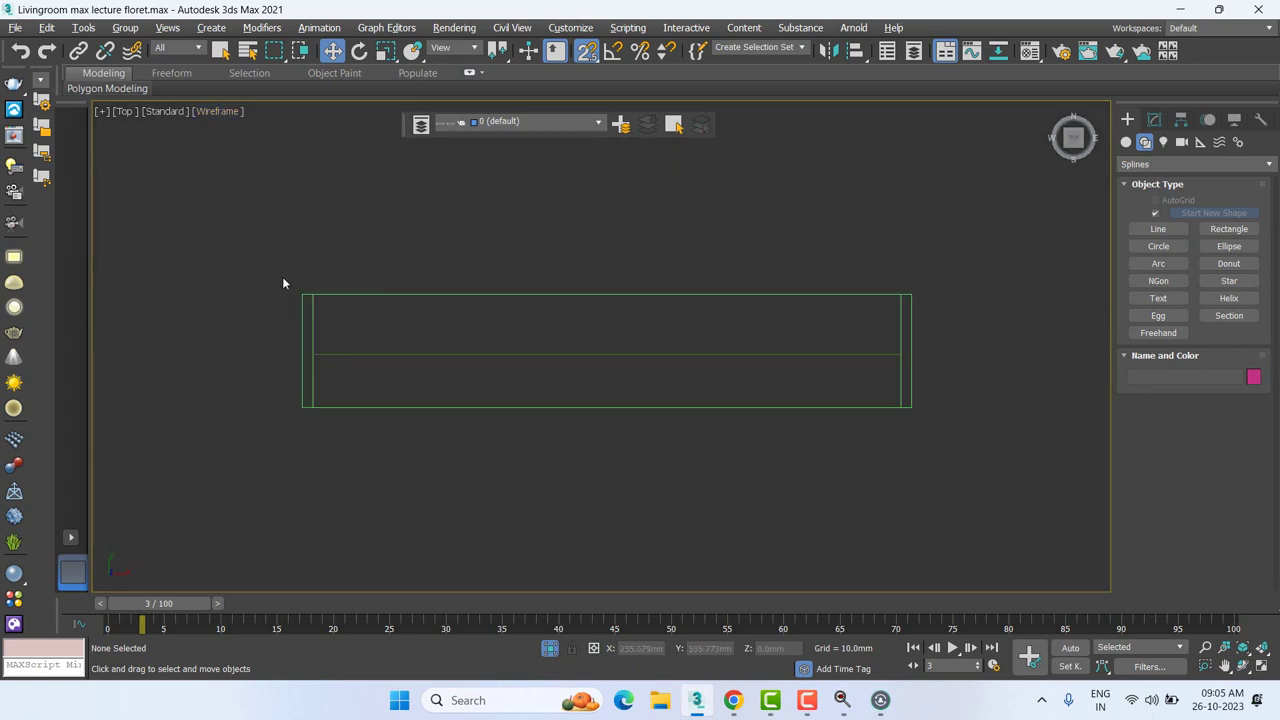
left_click(647, 355)
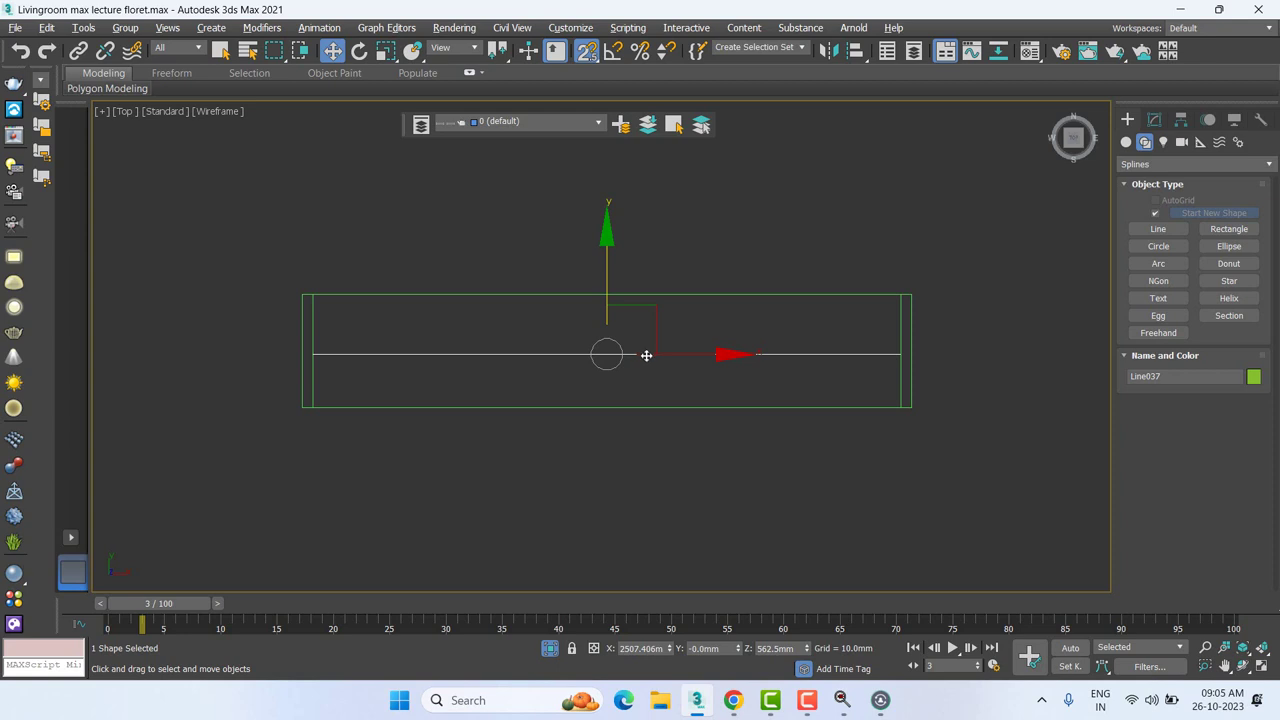
Step: Show the perspective view with Default Shading and select the green Line036 frame
key("p")
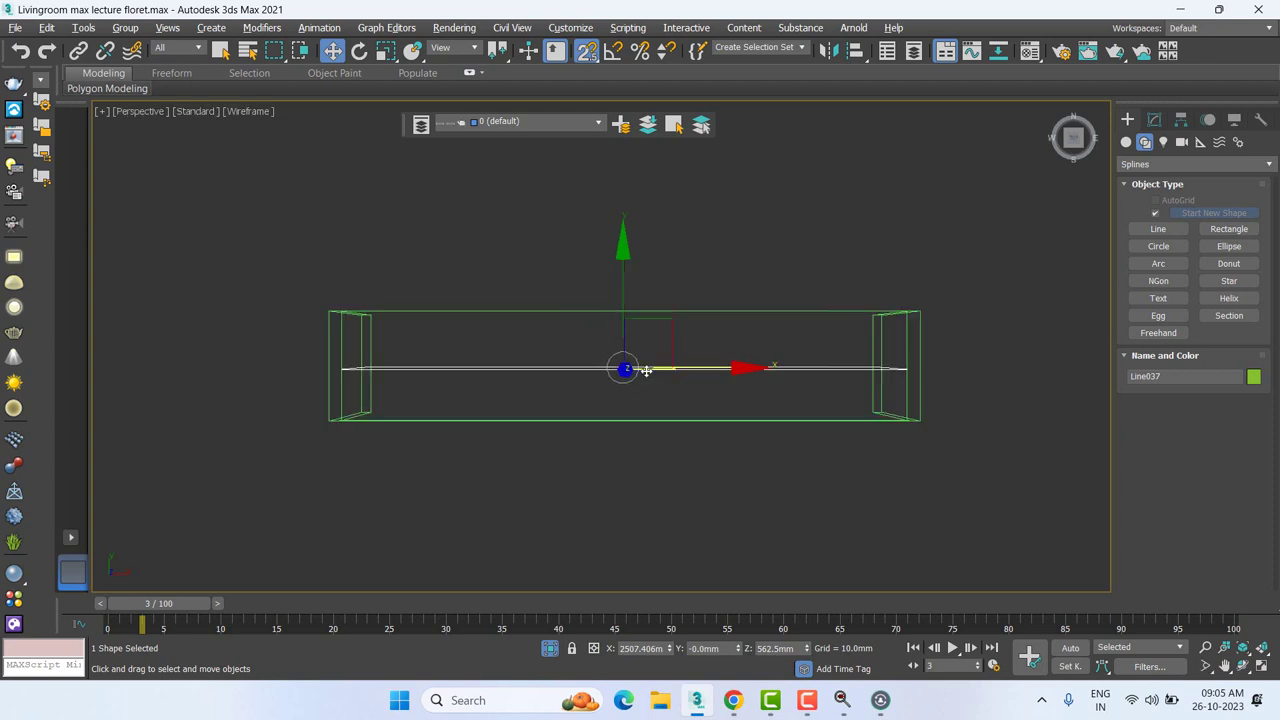
middle_click_drag(683, 408, 828, 238, "alt")
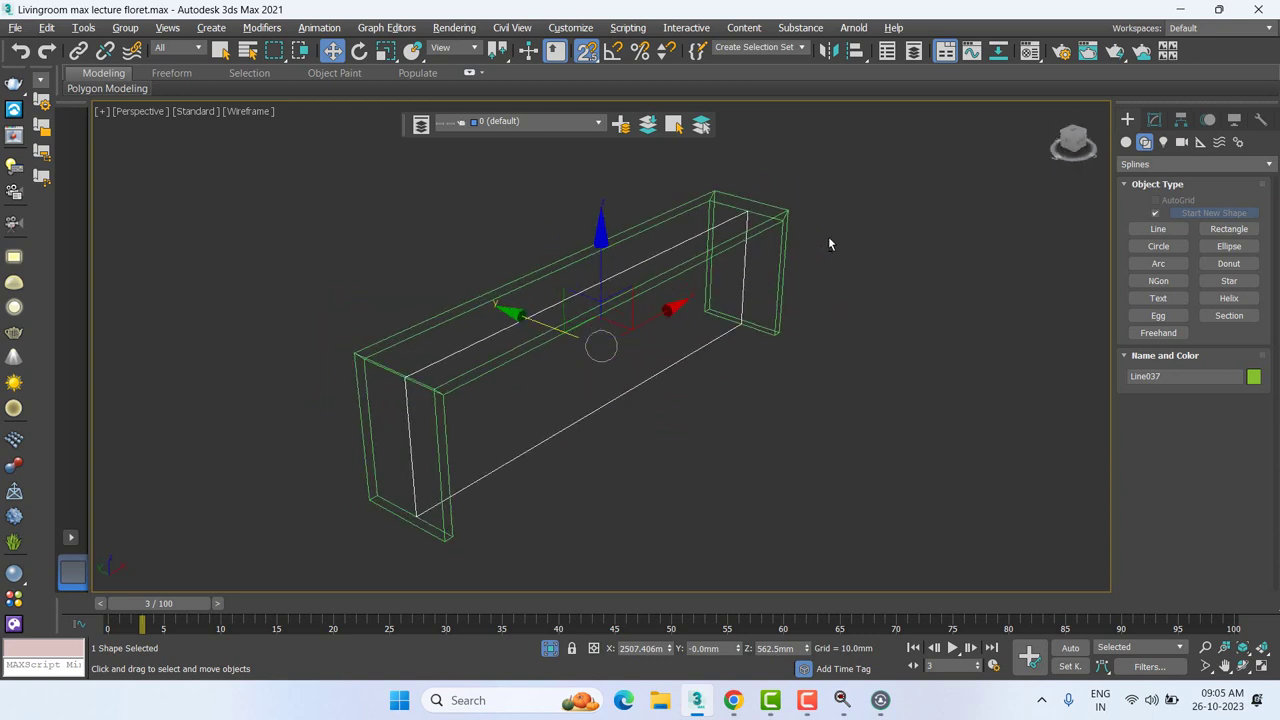
left_click(254, 111)
left_click(318, 126)
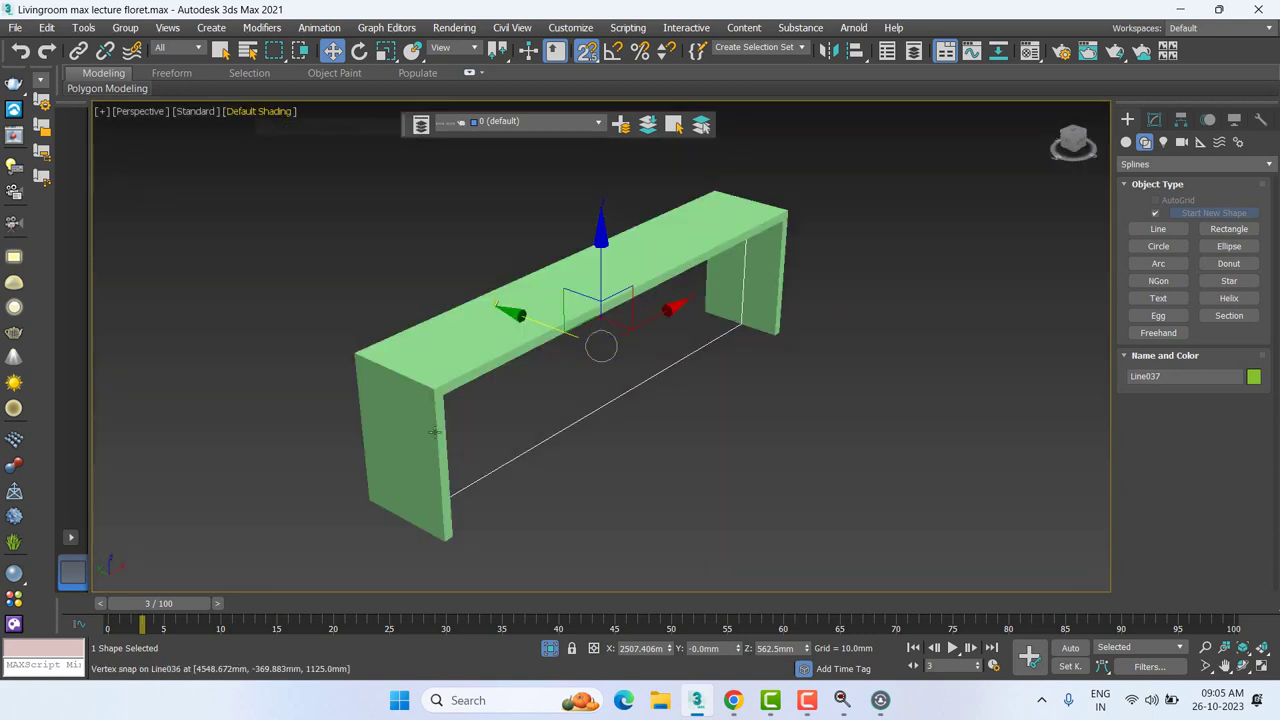
left_click(422, 415)
Step: Toggle Smooth Path on, then off again, in the frame's Sweep modifier
left_click(1154, 119)
left_click(1157, 211)
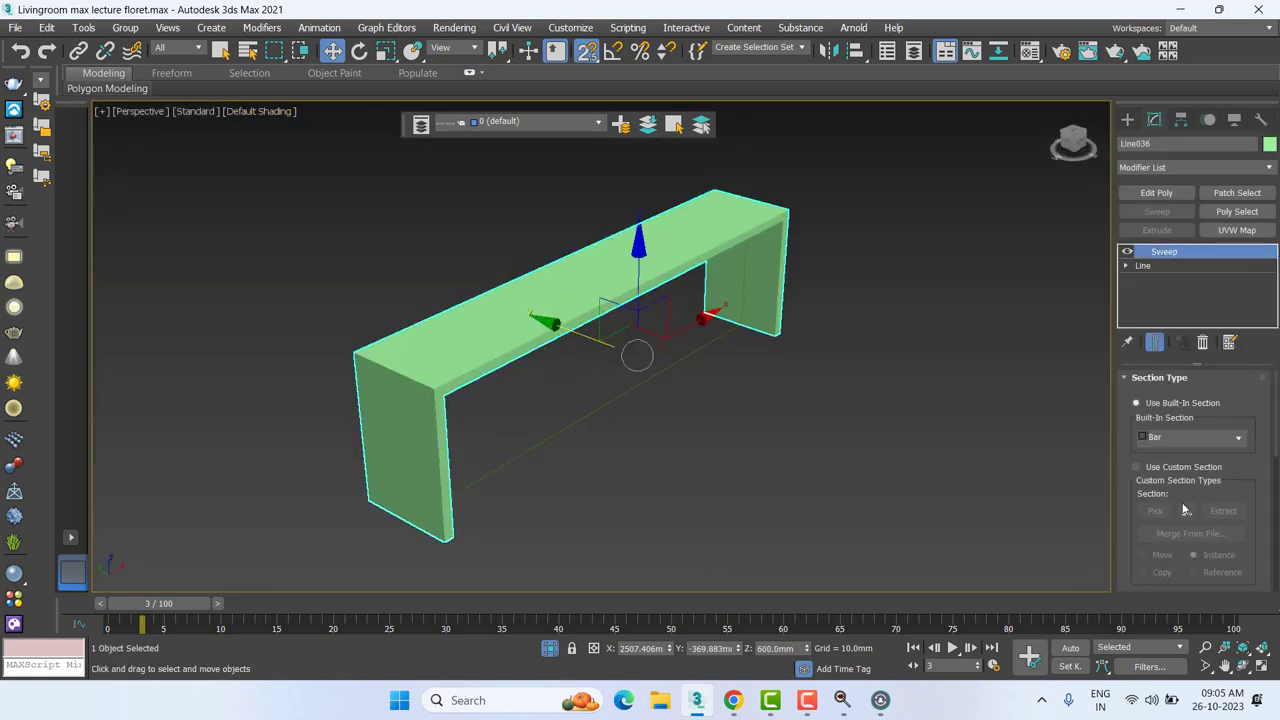
left_click_drag(1250, 505, 1257, 316)
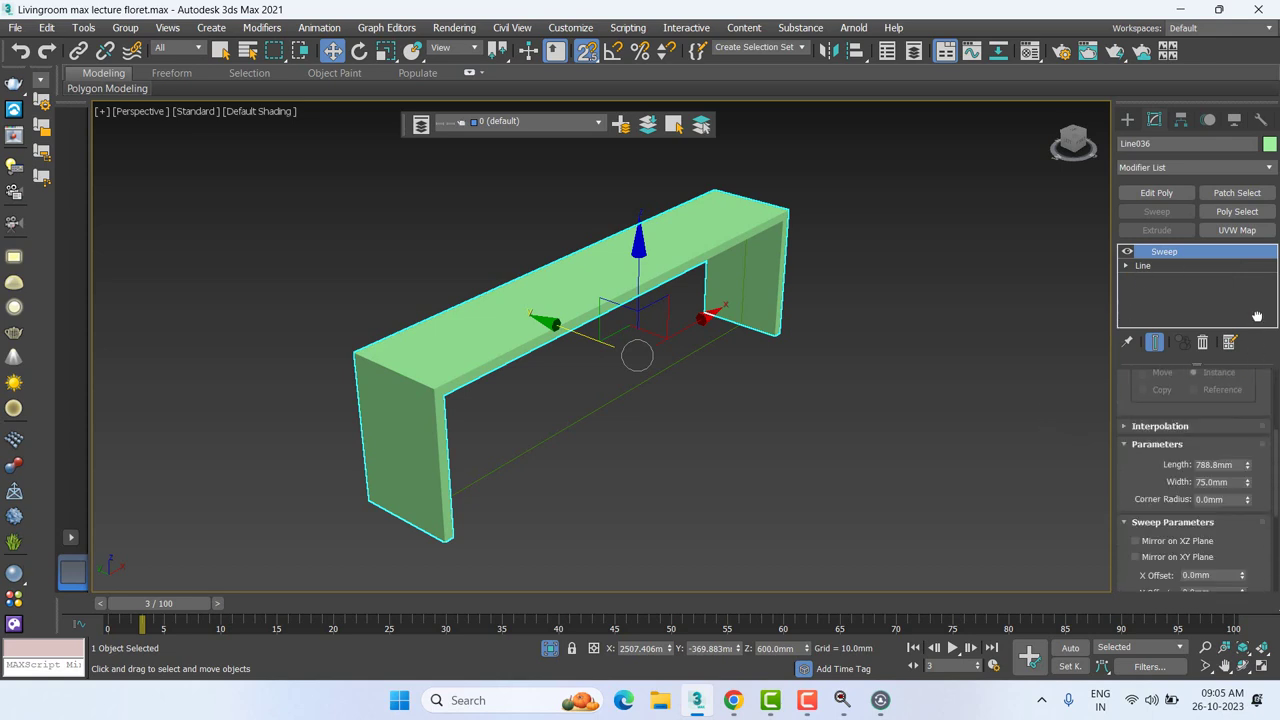
scroll(1162, 463, "down", 3)
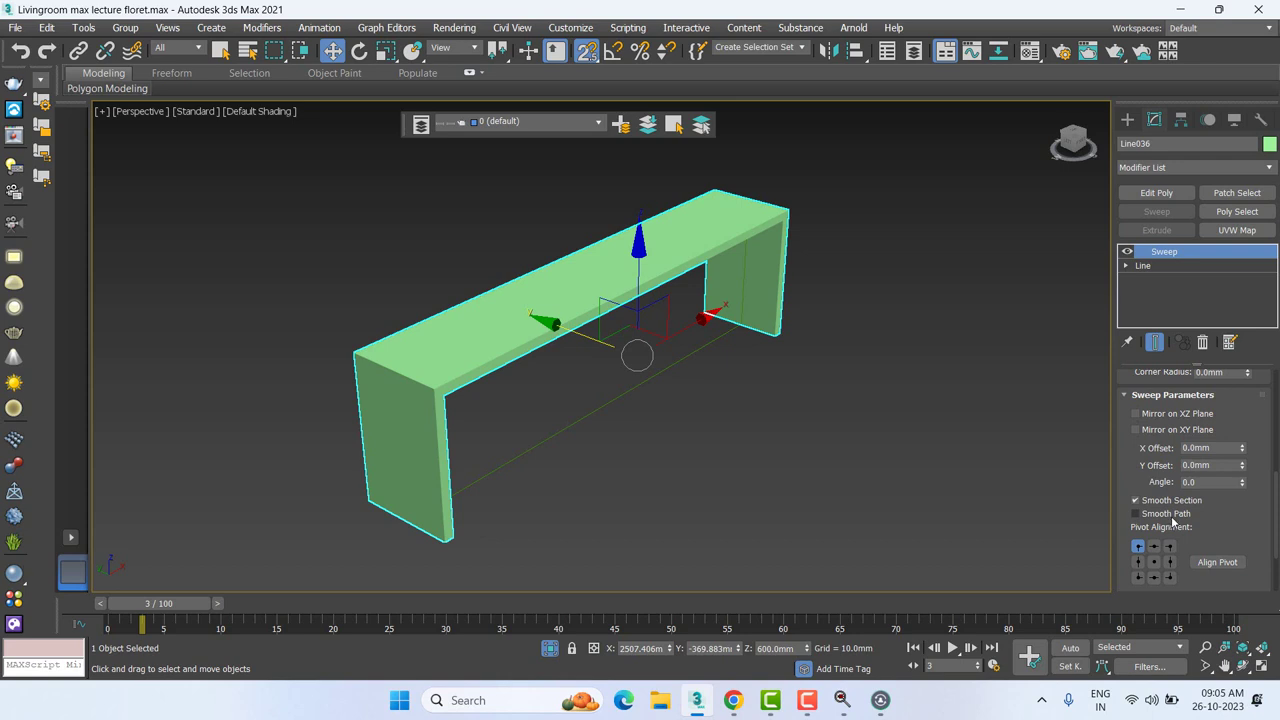
left_click(1170, 514)
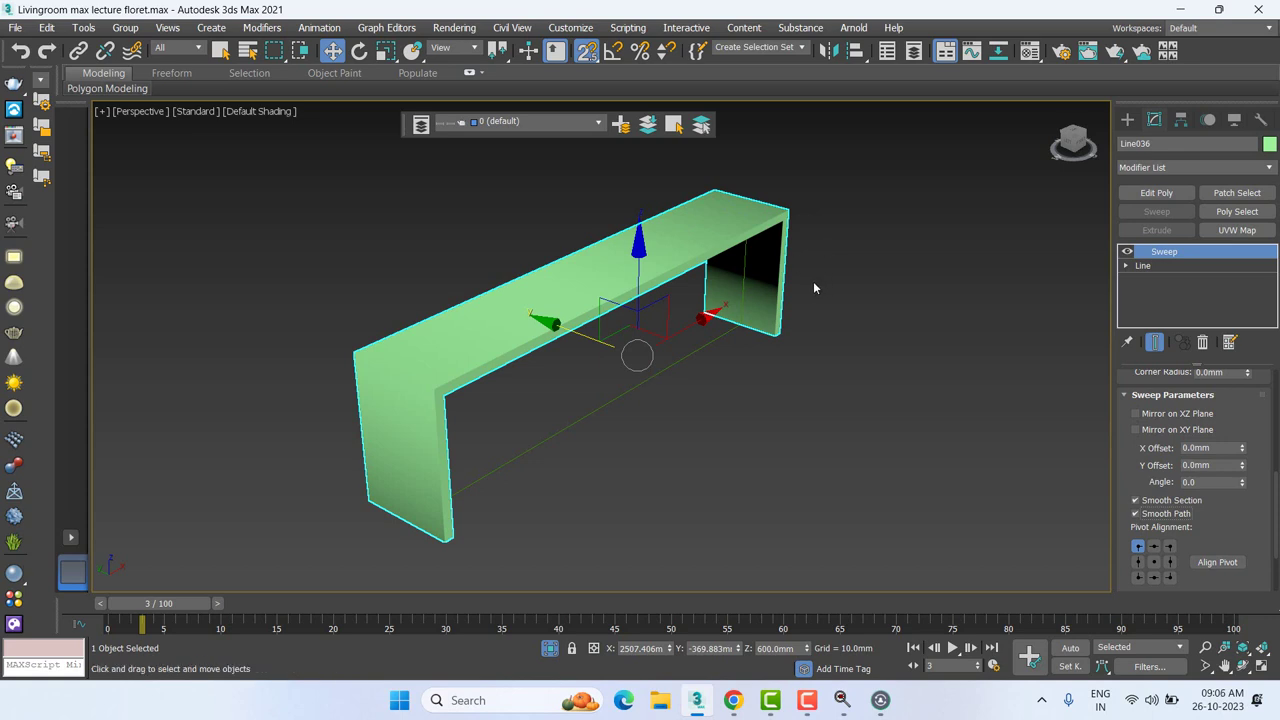
left_click(1176, 513)
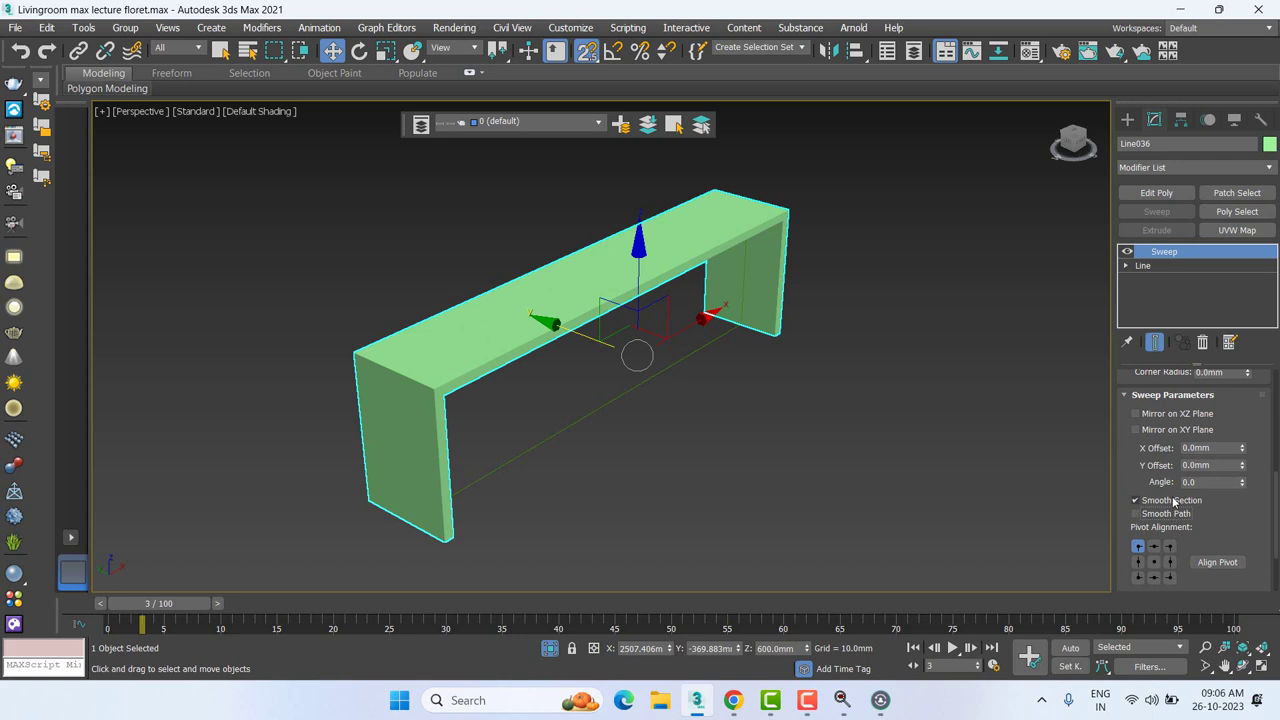
scroll(405, 400, "up", 3)
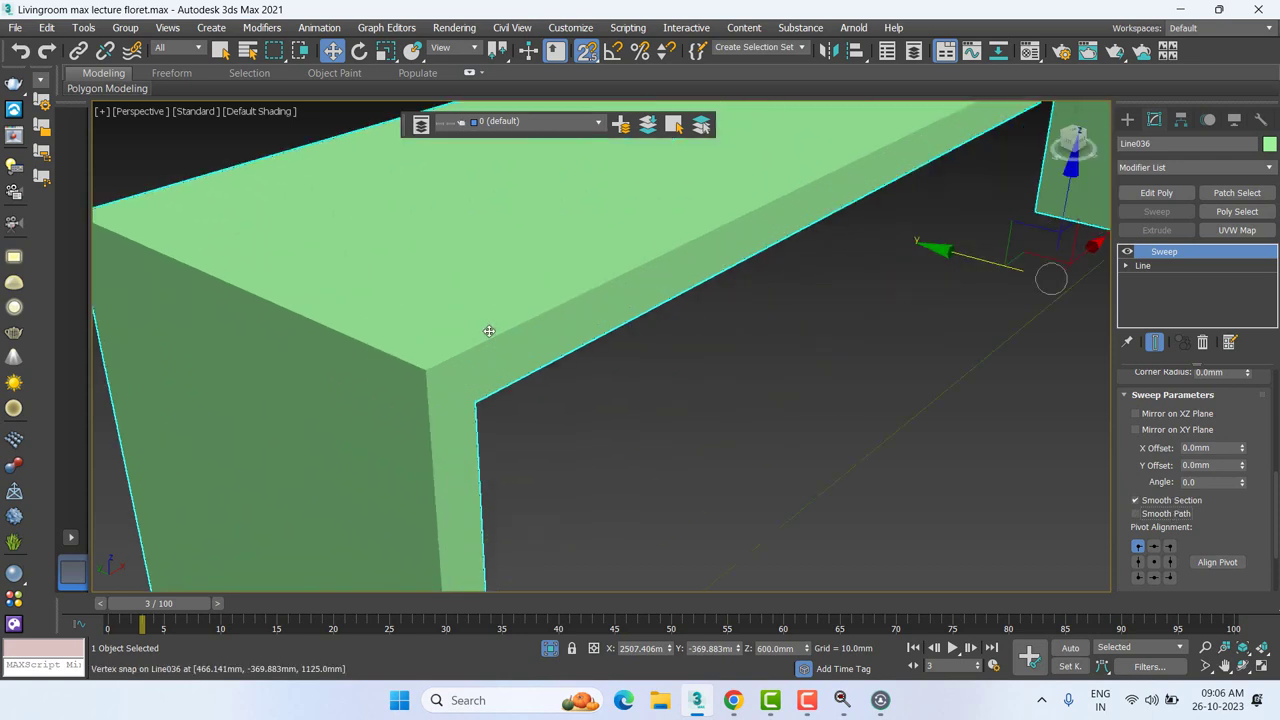
scroll(488, 330, "up", 3)
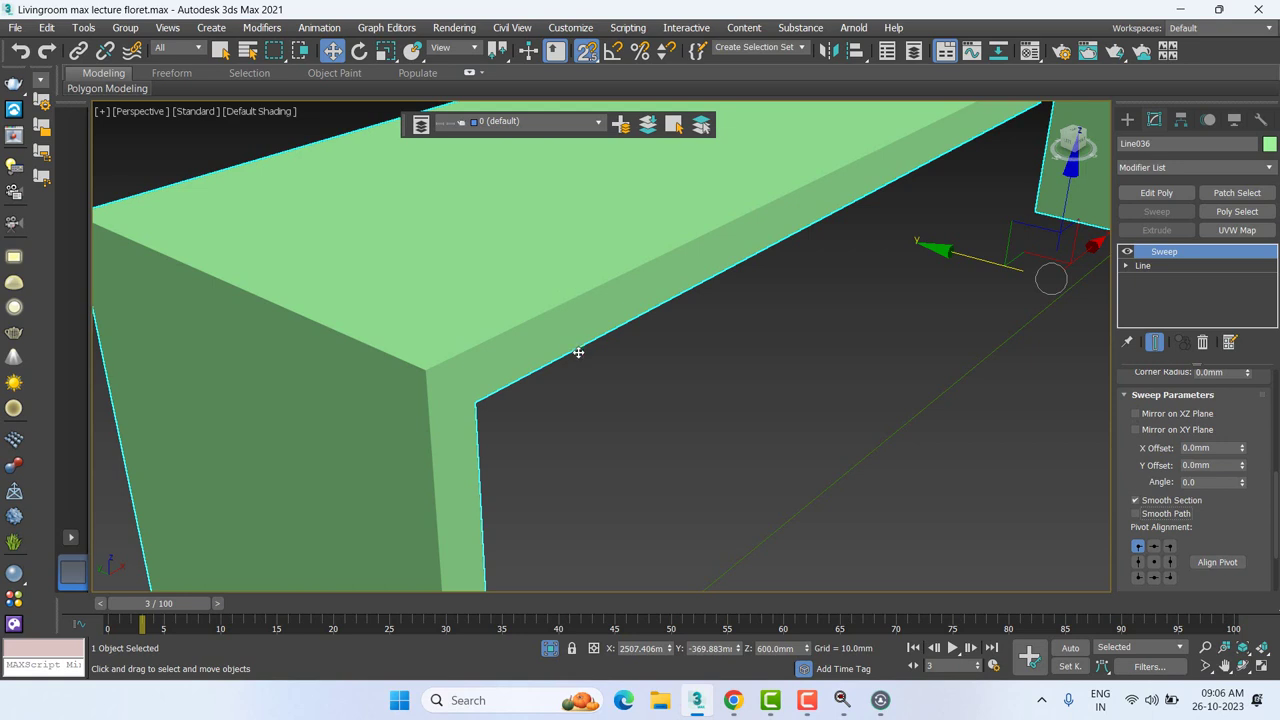
scroll(578, 352, "down", 5)
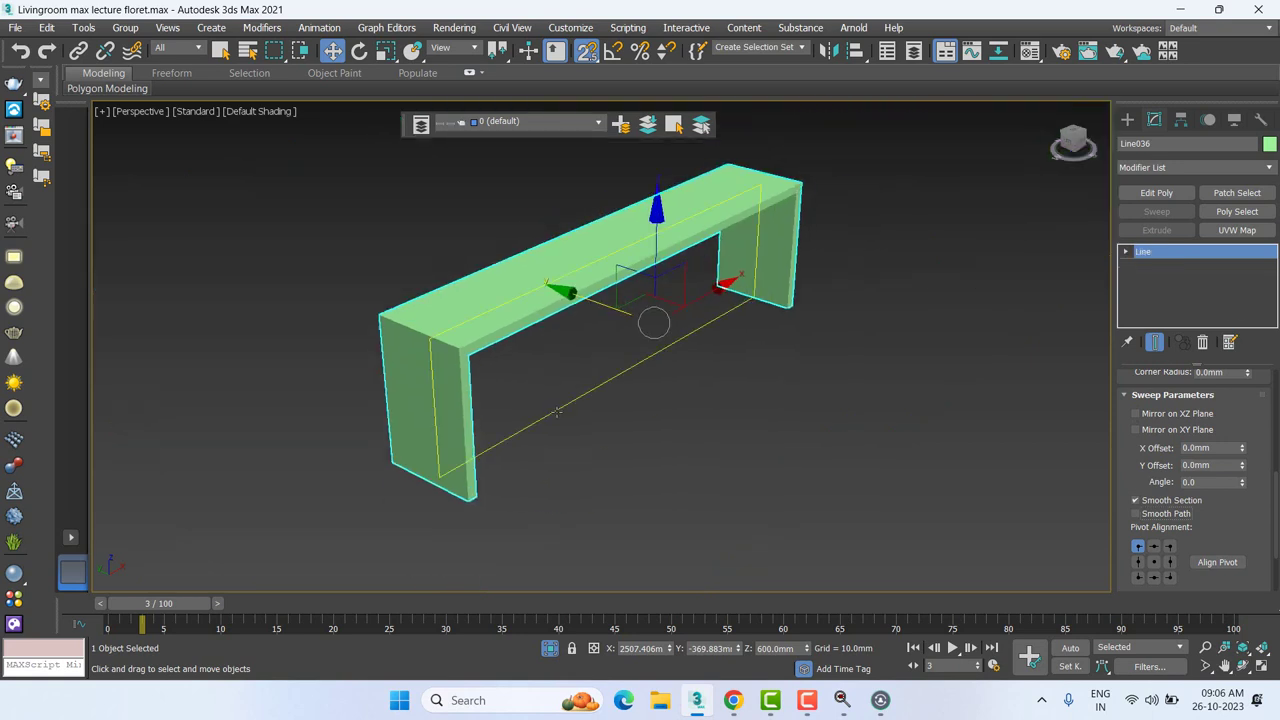
left_click(557, 412)
Step: Extrude the rectangular outline 1200 mm and move it flush with the frame's back edge
left_click(1156, 230)
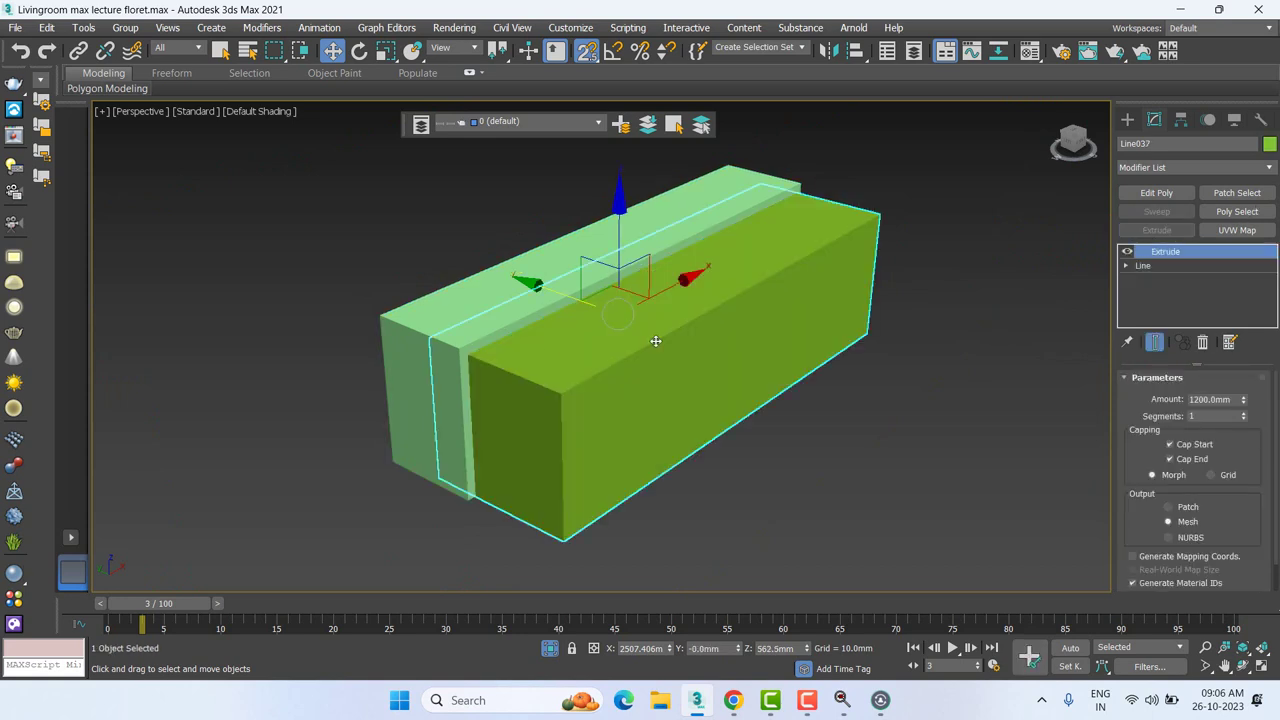
key("t")
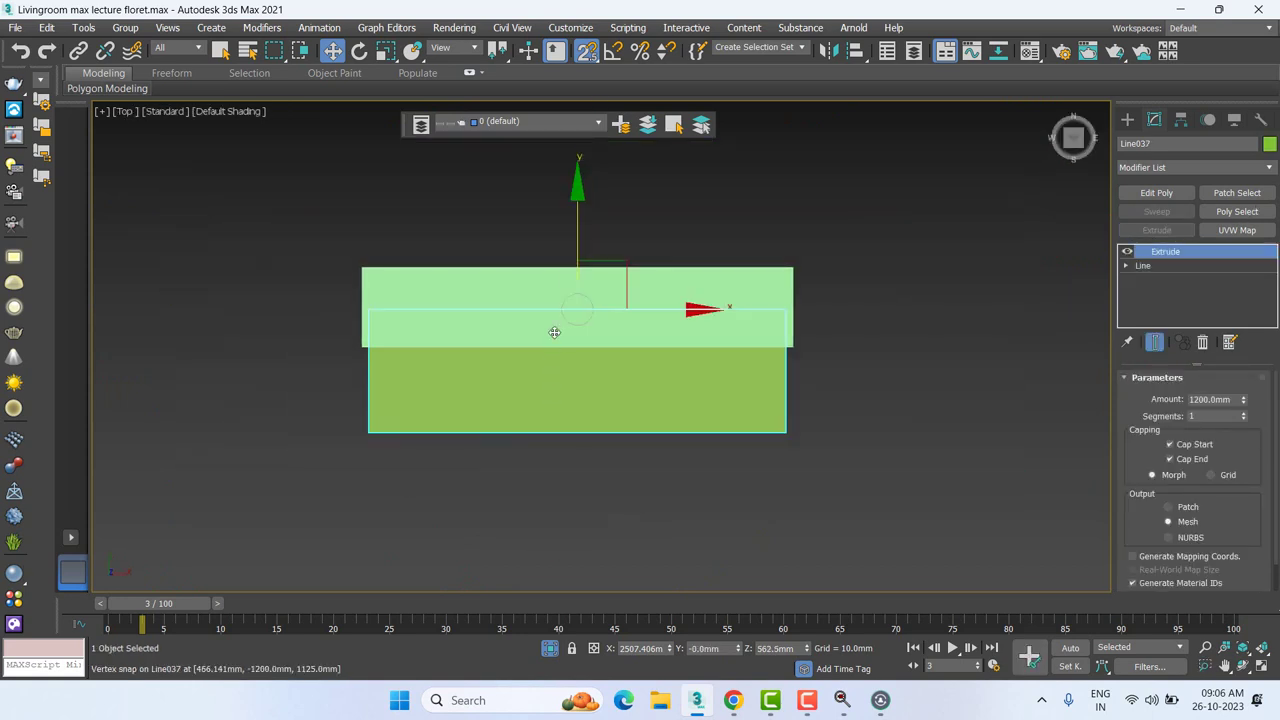
left_click_drag(580, 248, 586, 206)
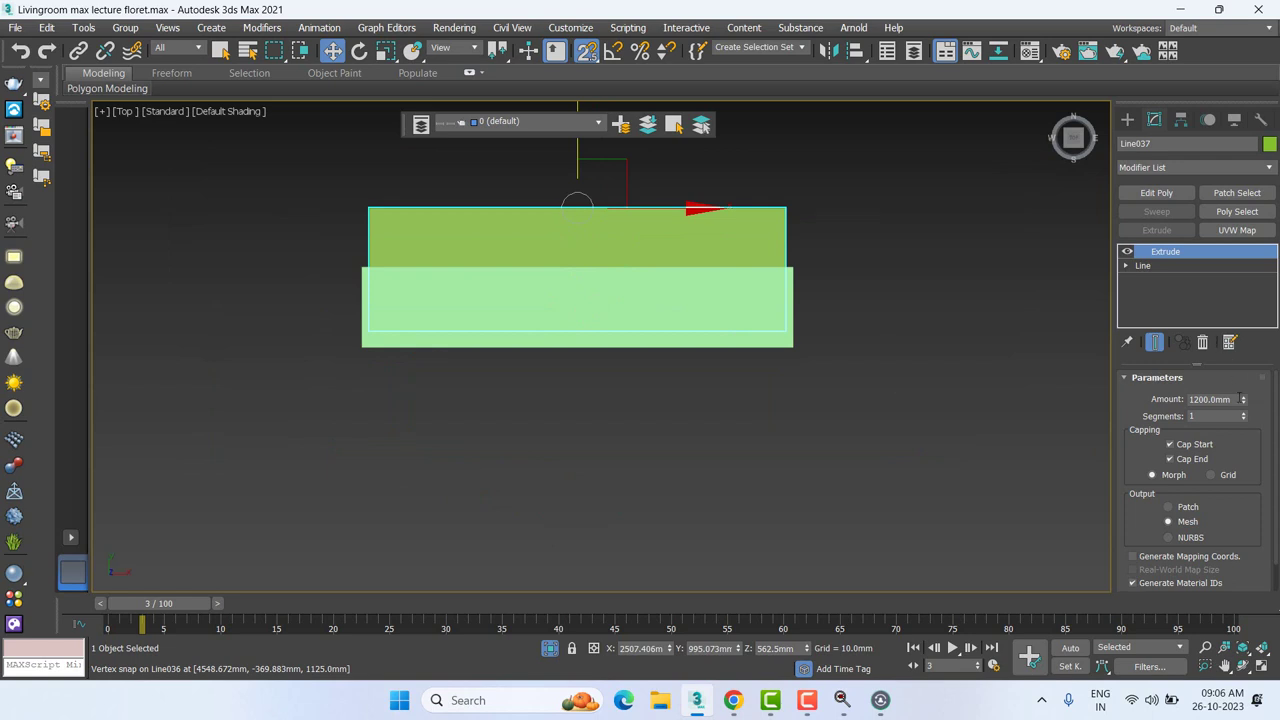
scroll(500, 355, "up", 2)
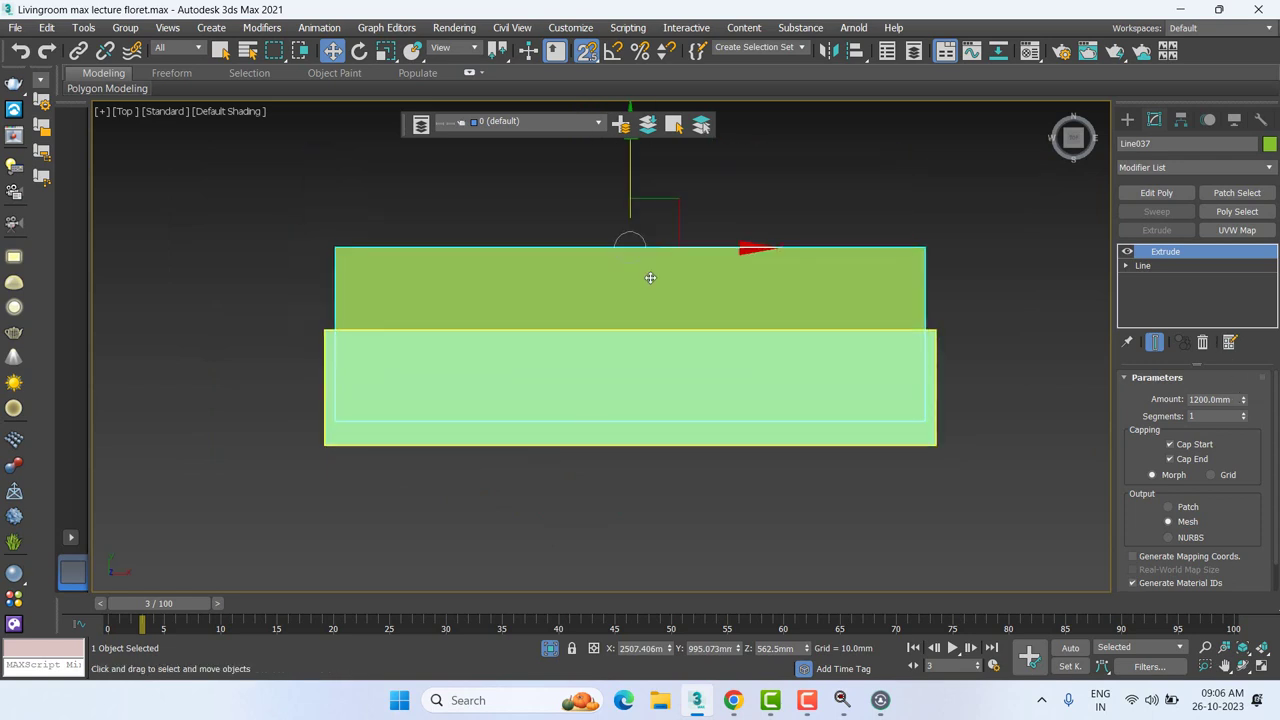
Step: Move the Line037 panel up along Y to about 1232 mm in the Top view
right_click(728, 345)
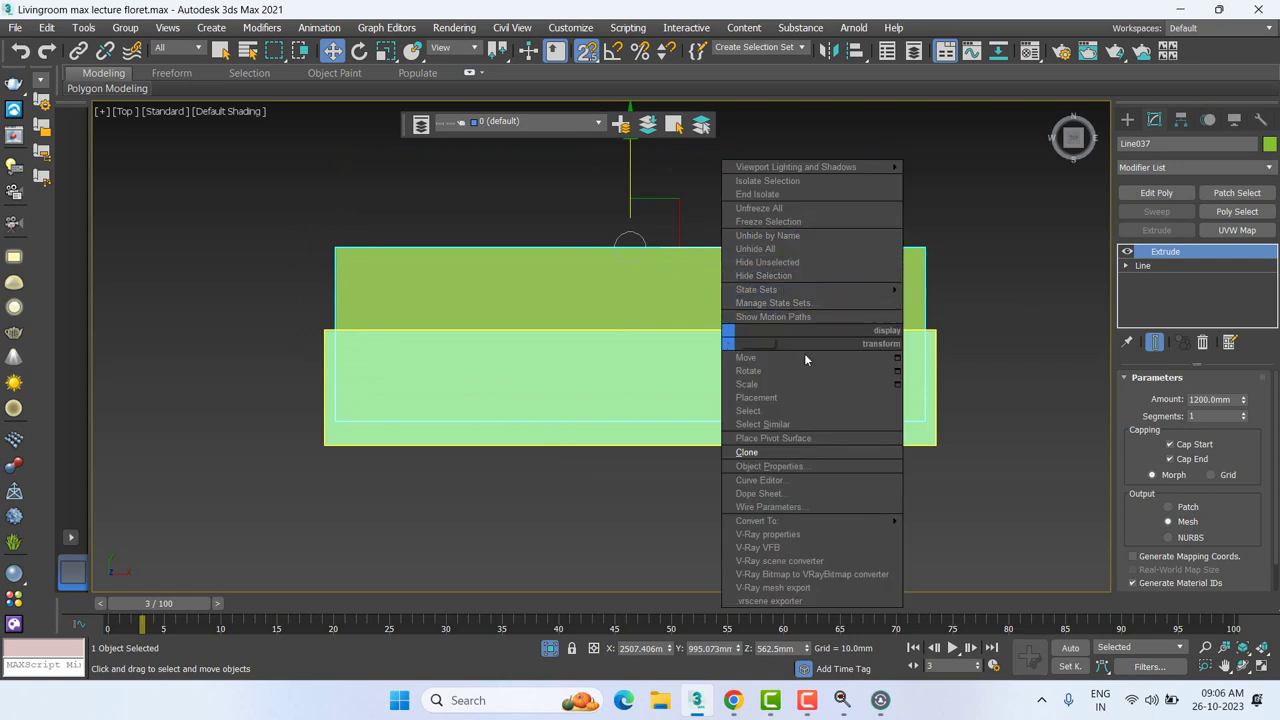
middle_click_drag(626, 400, 583, 385)
right_click(649, 271)
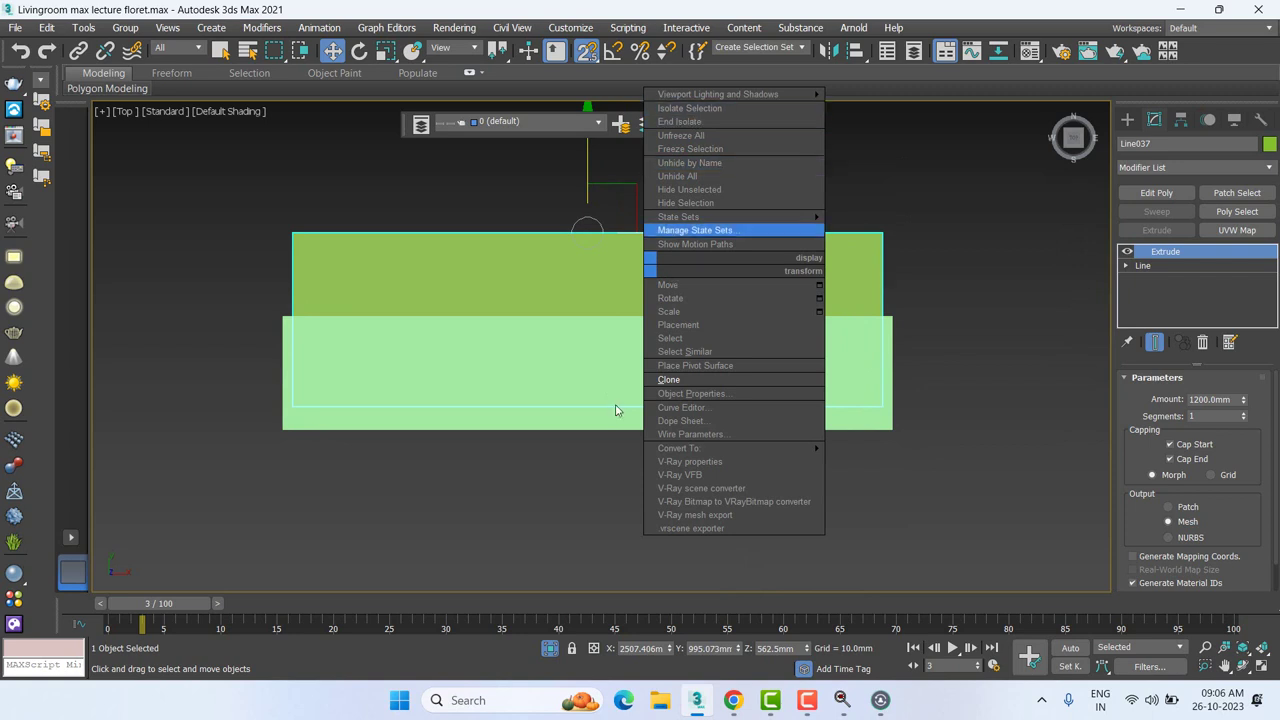
middle_click_drag(480, 318, 545, 375)
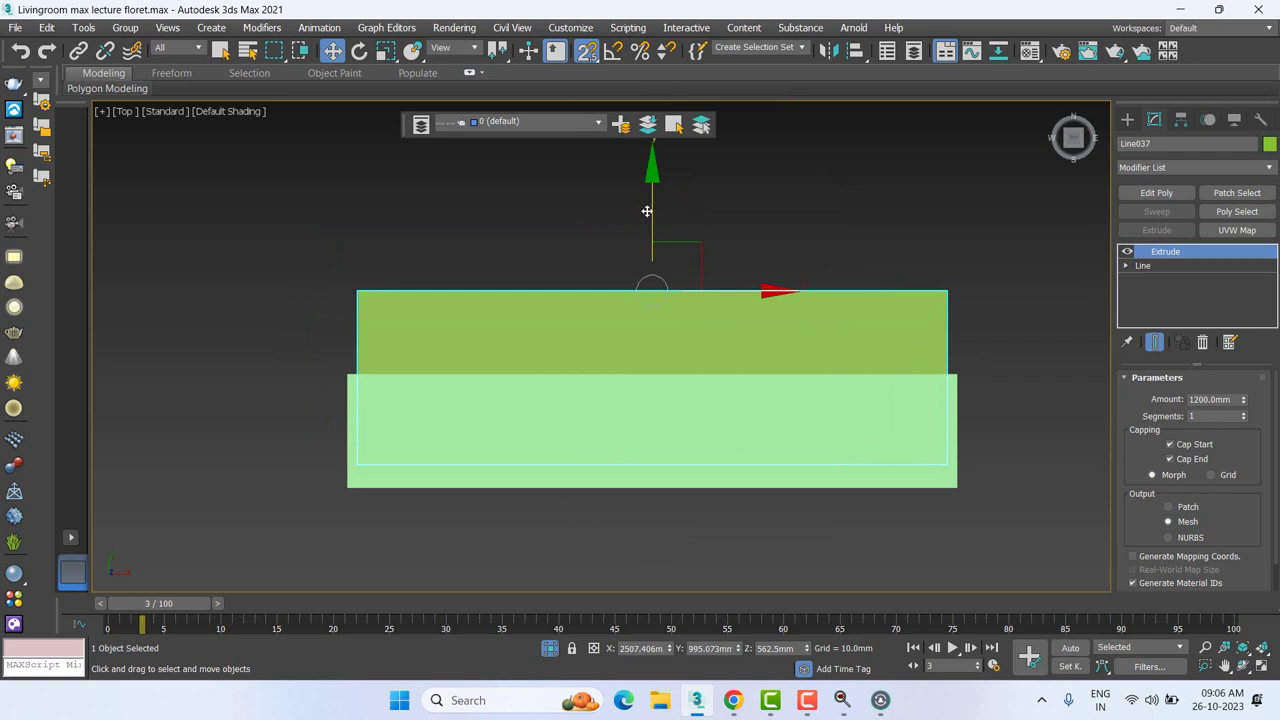
left_click_drag(652, 220, 668, 257)
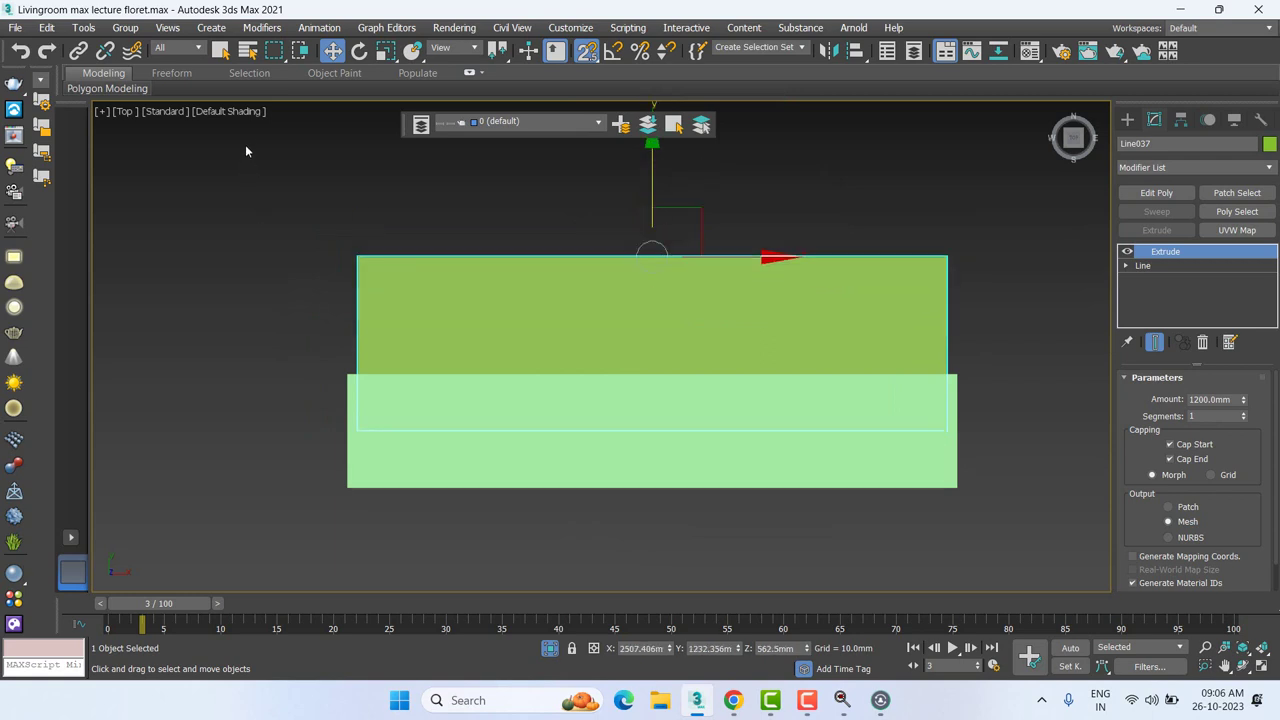
left_click(230, 111)
Step: Show the Top view as wireframe and cut the panel's Extrude amount to 50 mm
left_click(292, 272)
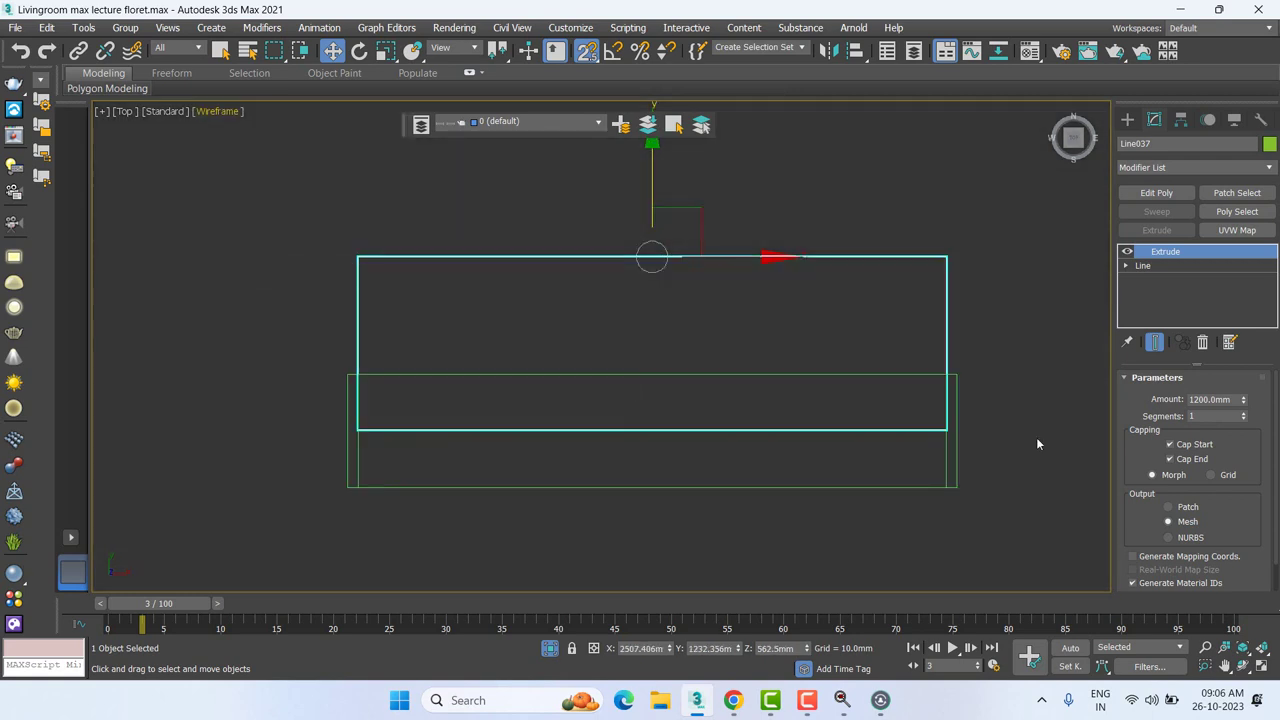
left_click_drag(652, 193, 652, 225)
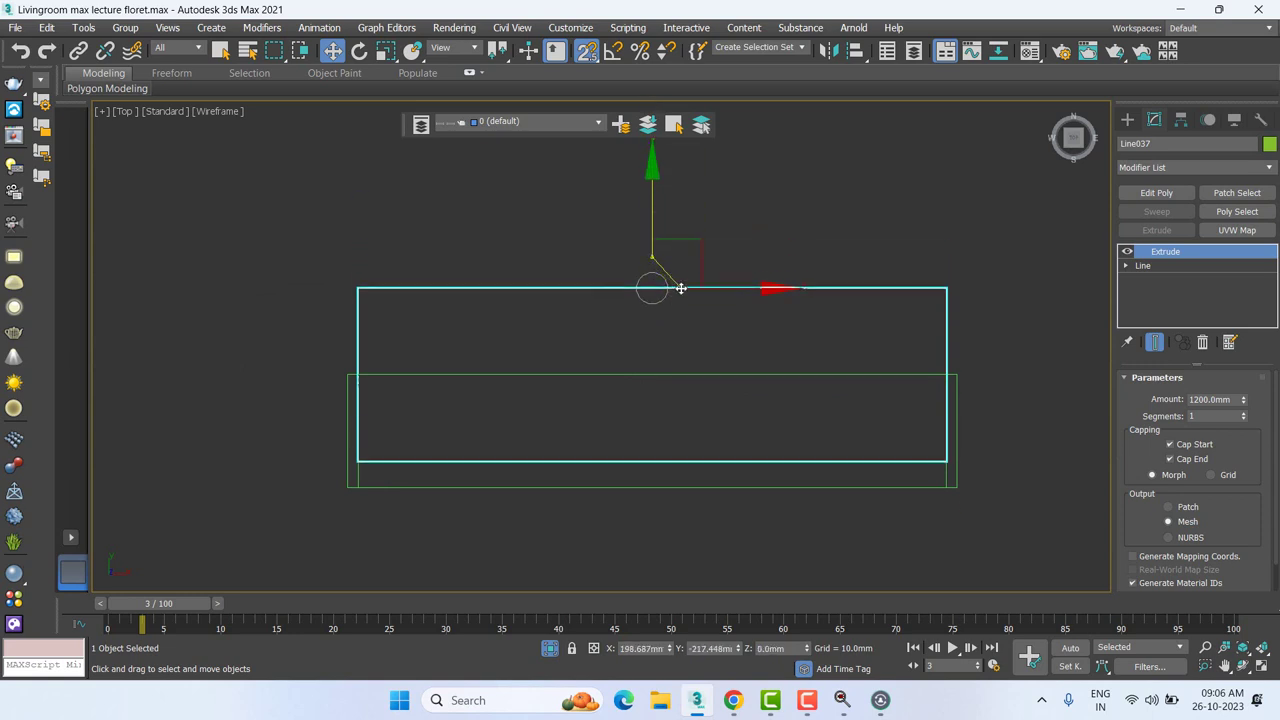
double_click(1228, 399)
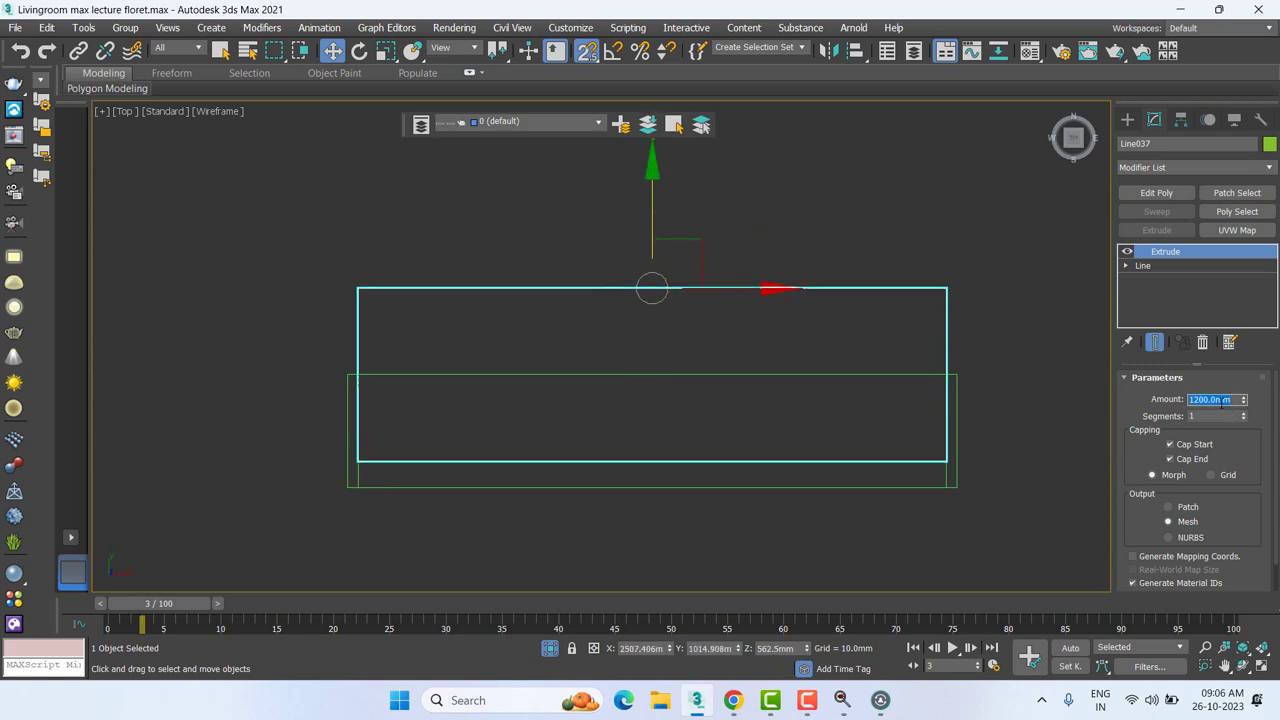
type("25")
key("Return")
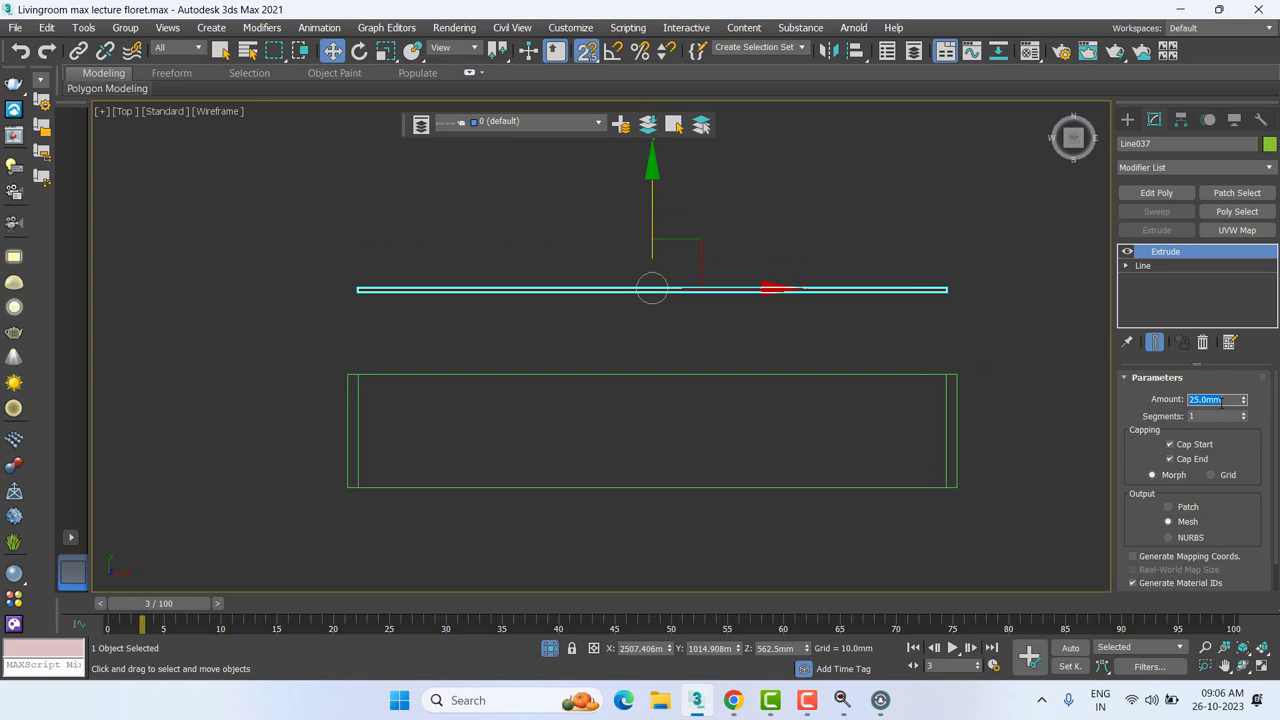
type("50")
key("Return")
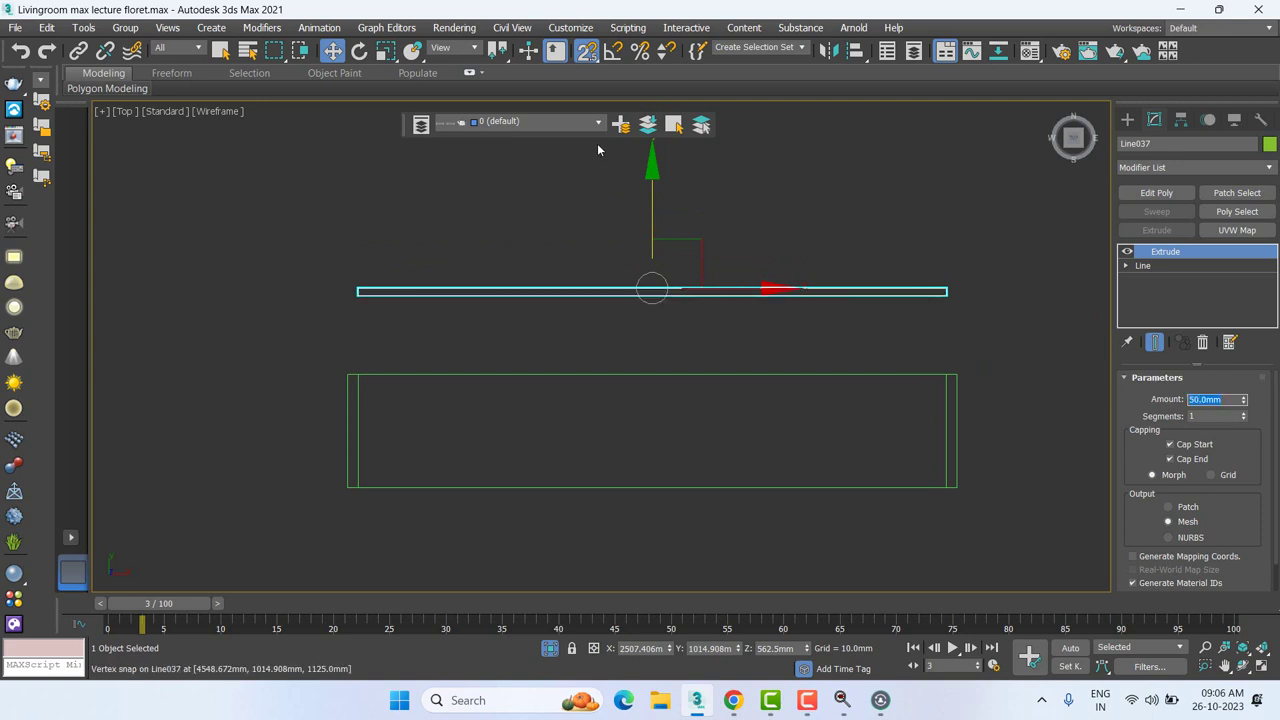
Step: Snap the thin panel down inside the frame and view it in perspective
left_click_drag(653, 197, 703, 409)
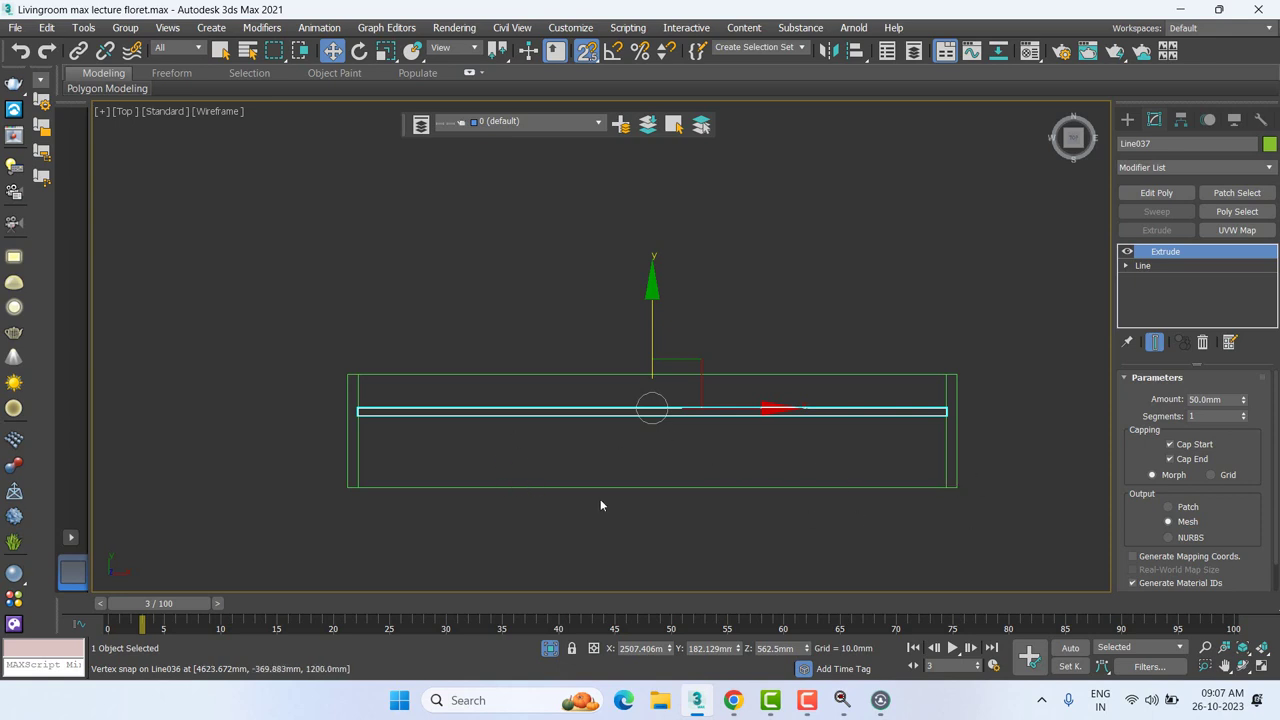
middle_click_drag(600, 505, 631, 486)
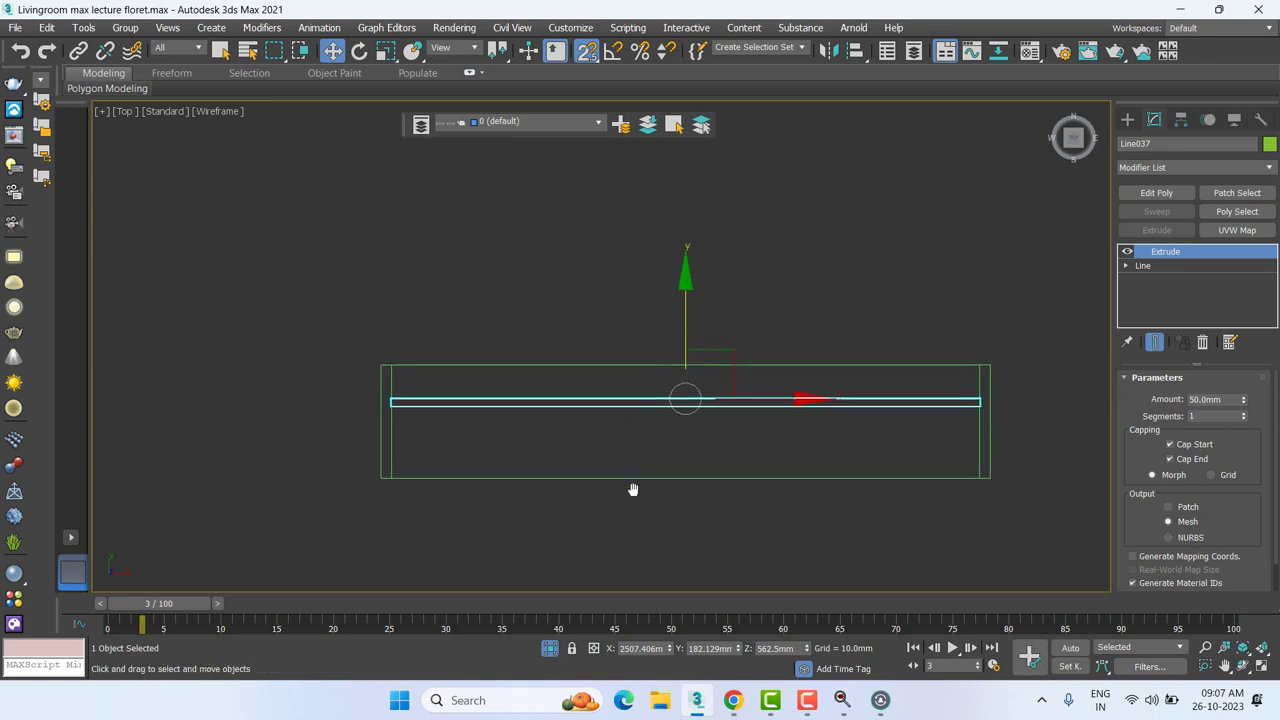
middle_click_drag(586, 394, 406, 448)
key("p")
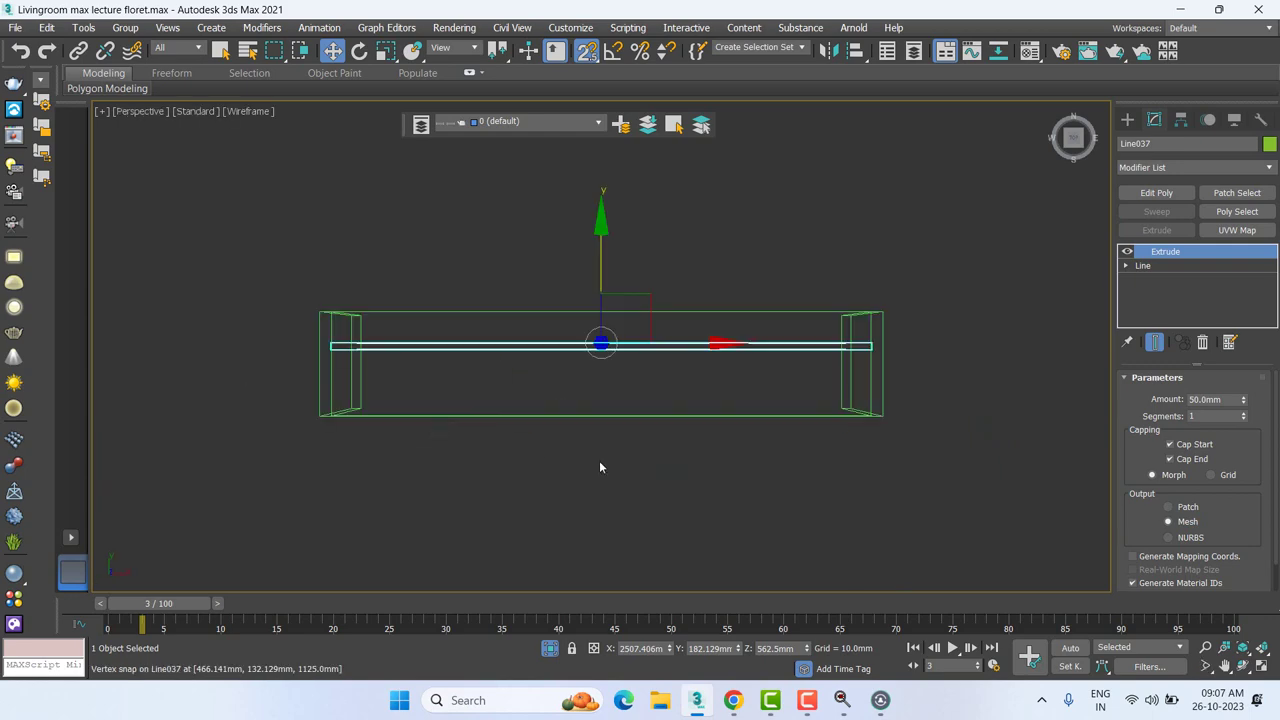
mouse_move(599, 460)
middle_mouse_down("alt")
mouse_move(436, 360)
mouse_move(830, 440)
mouse_move(643, 365)
middle_mouse_up("alt")
Step: Return the viewport to Default Shading and reselect the inner back panel
left_click(830, 440)
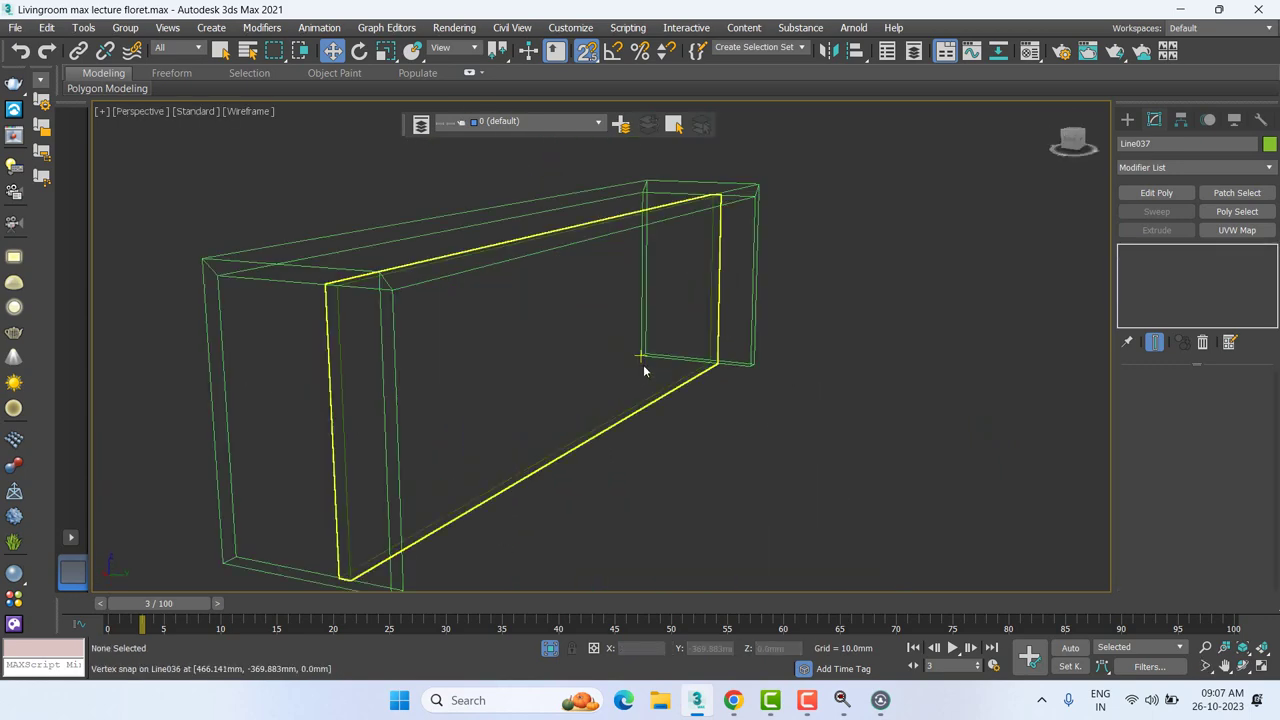
left_click(240, 111)
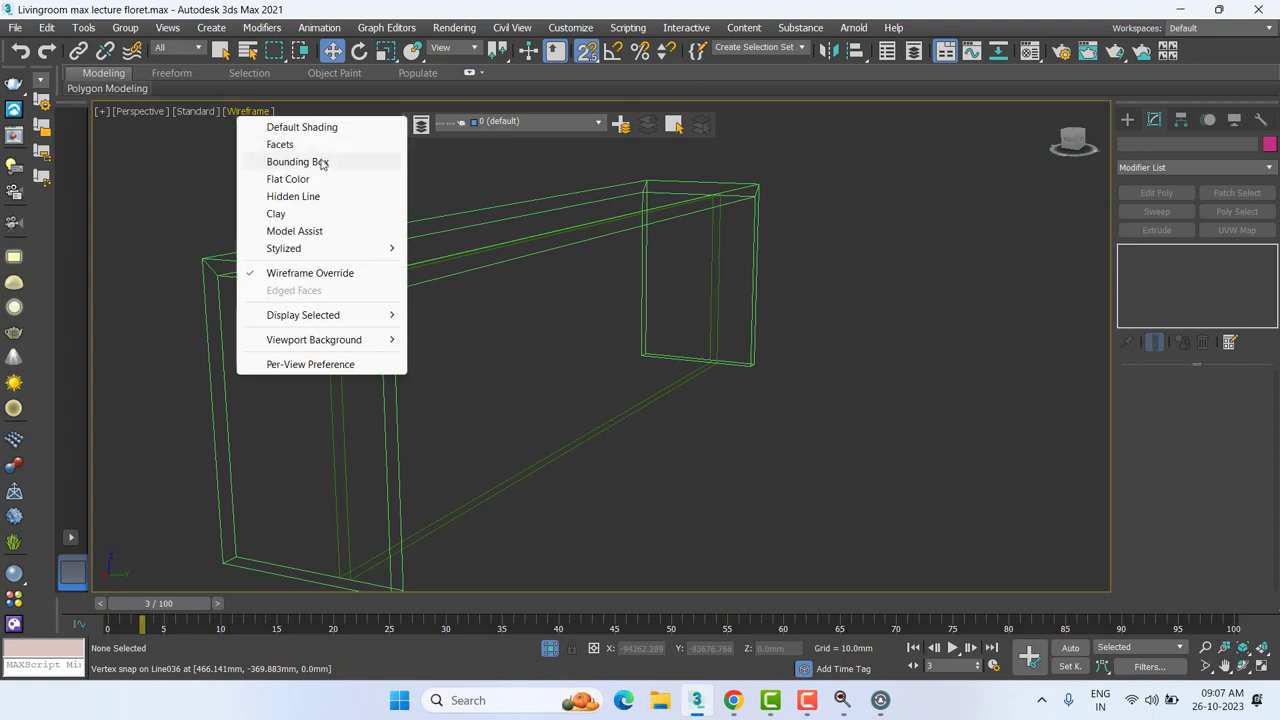
left_click(298, 126)
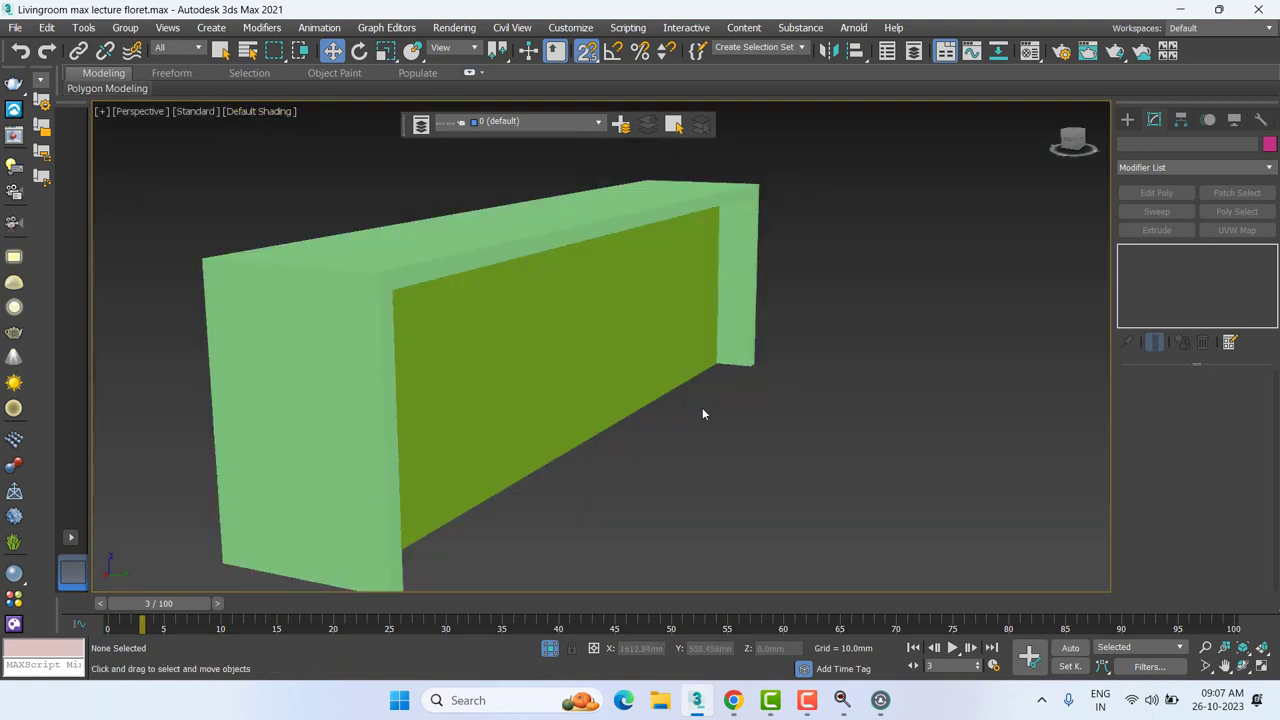
left_click(614, 371)
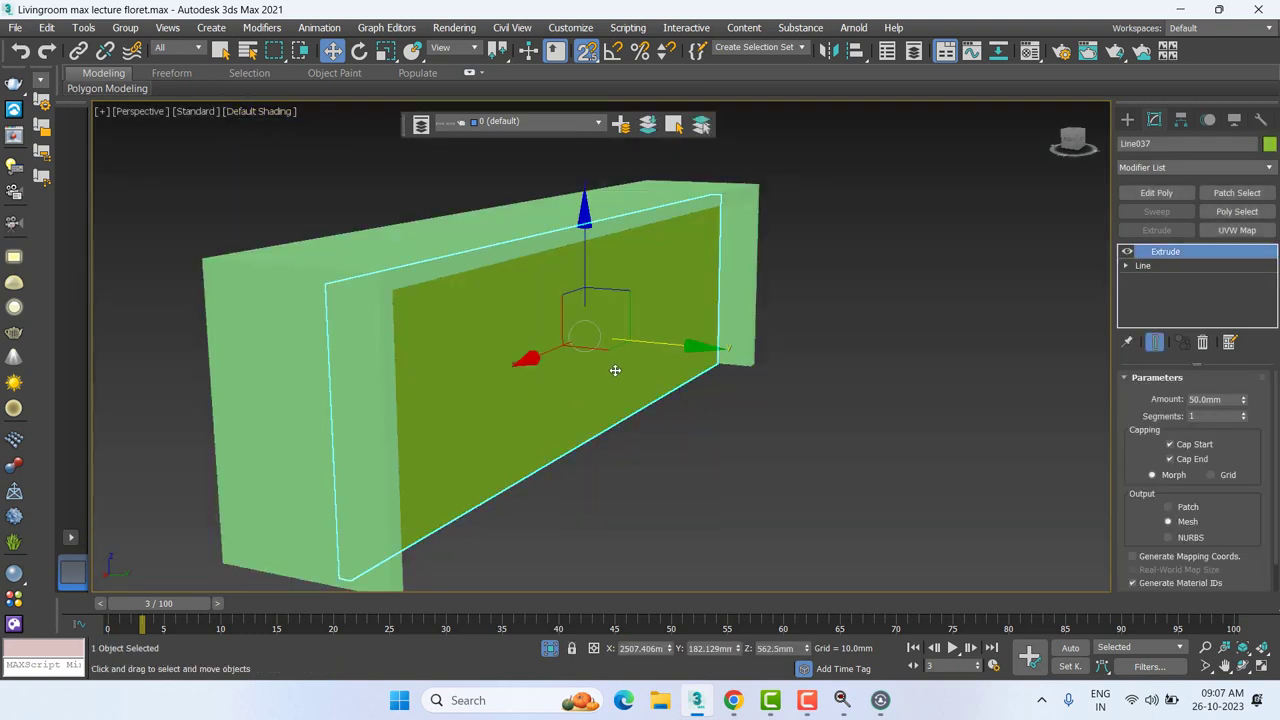
left_click(733, 700)
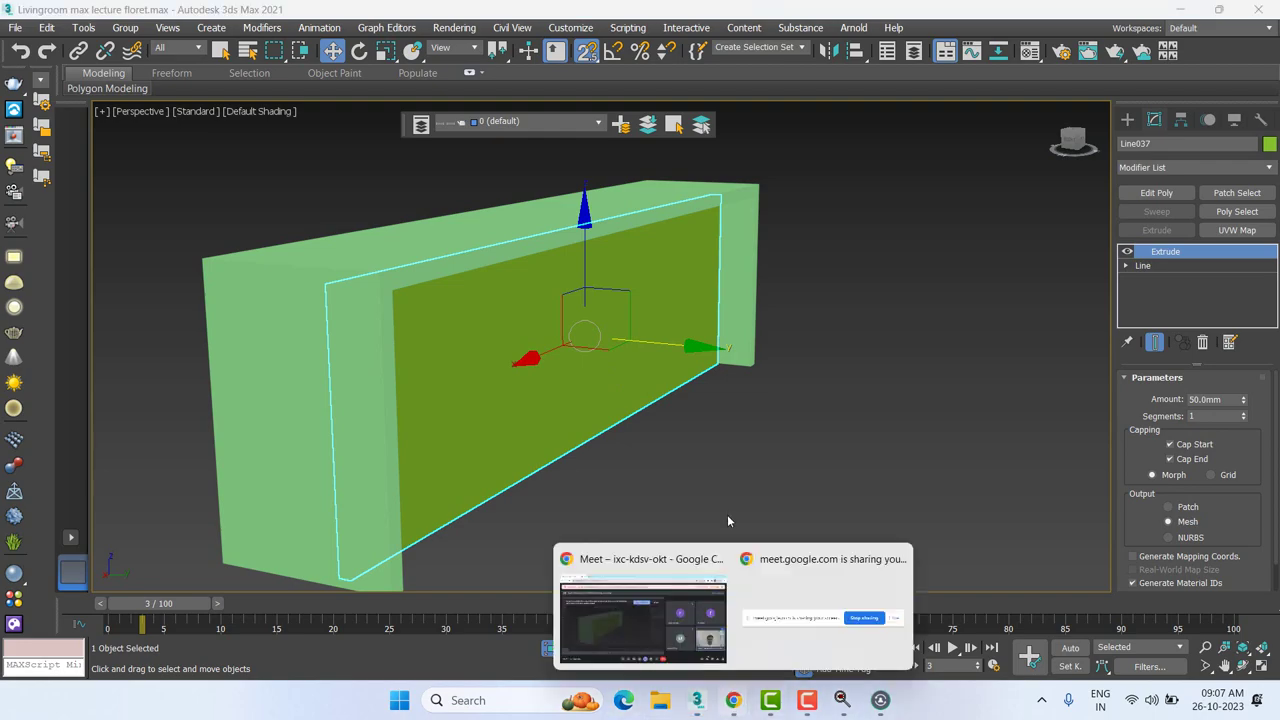
Step: Bring the Google Meet Chrome window forward and open a new tab on Google
left_click(644, 655)
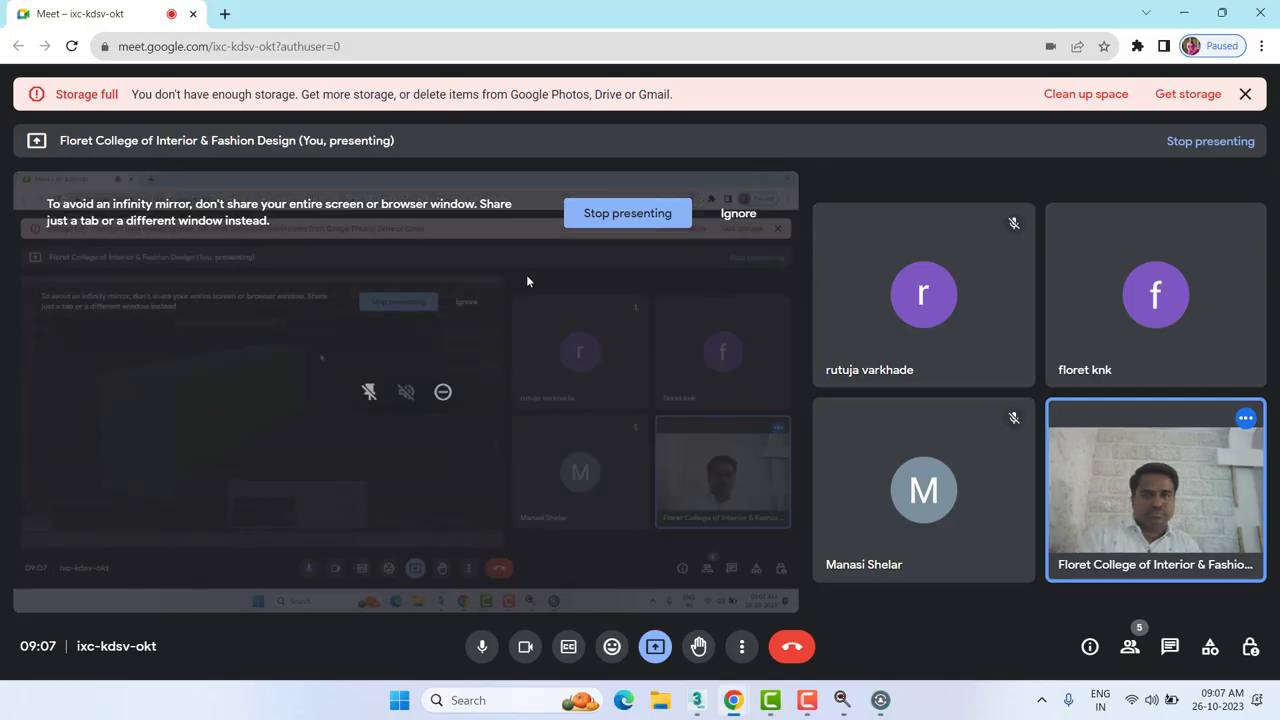
left_click(224, 12)
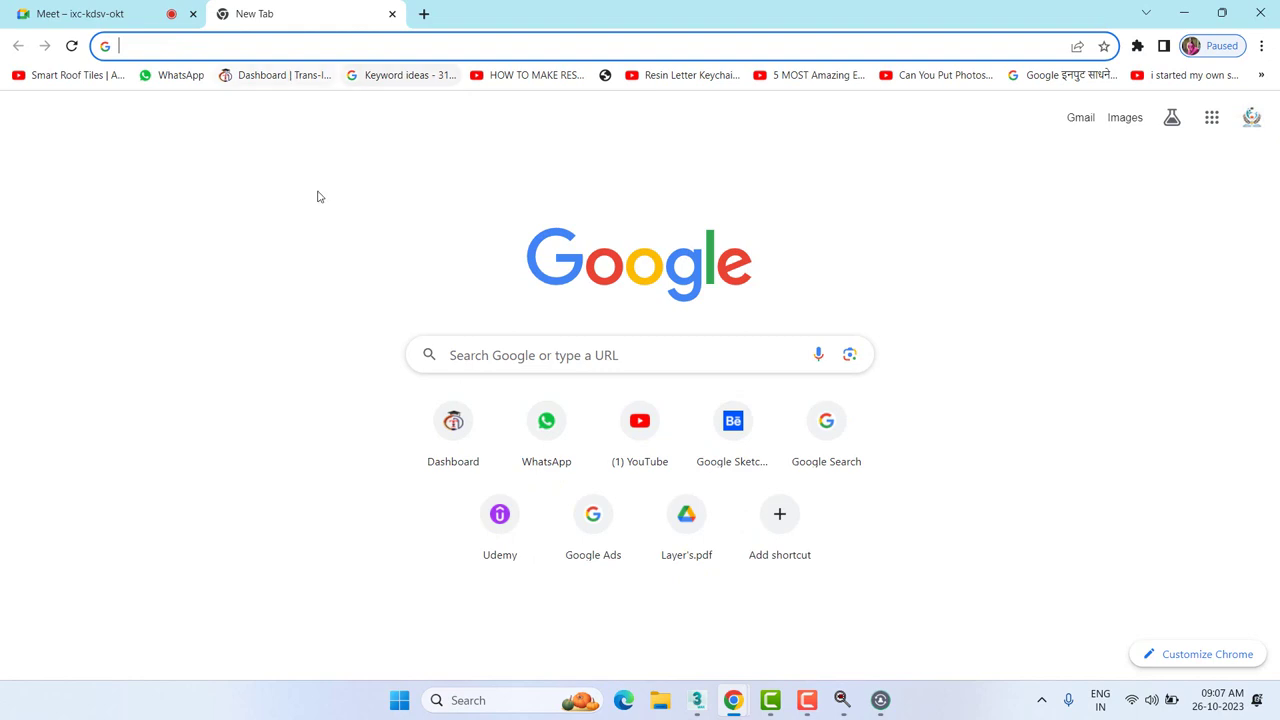
Step: Search Google Images for 'fluted tiles' and preview the Sidrons fluted counter photo
left_click(560, 357)
type("F")
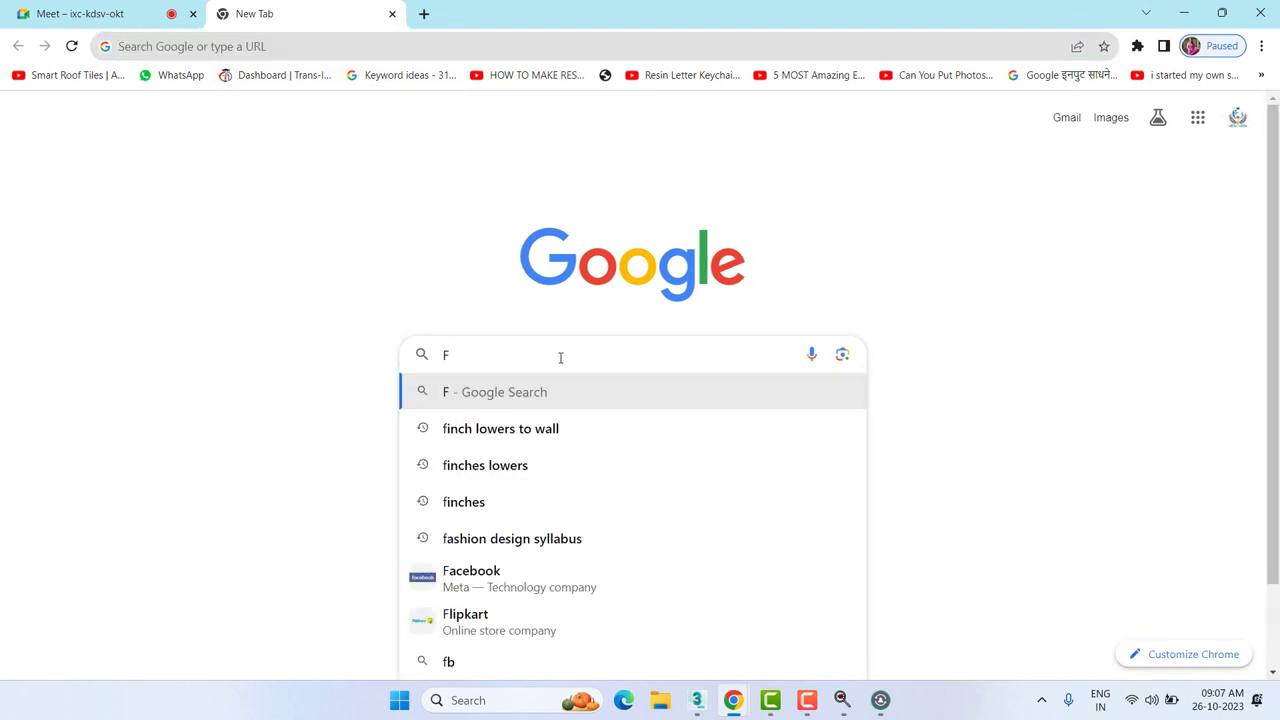
type("LUTED ")
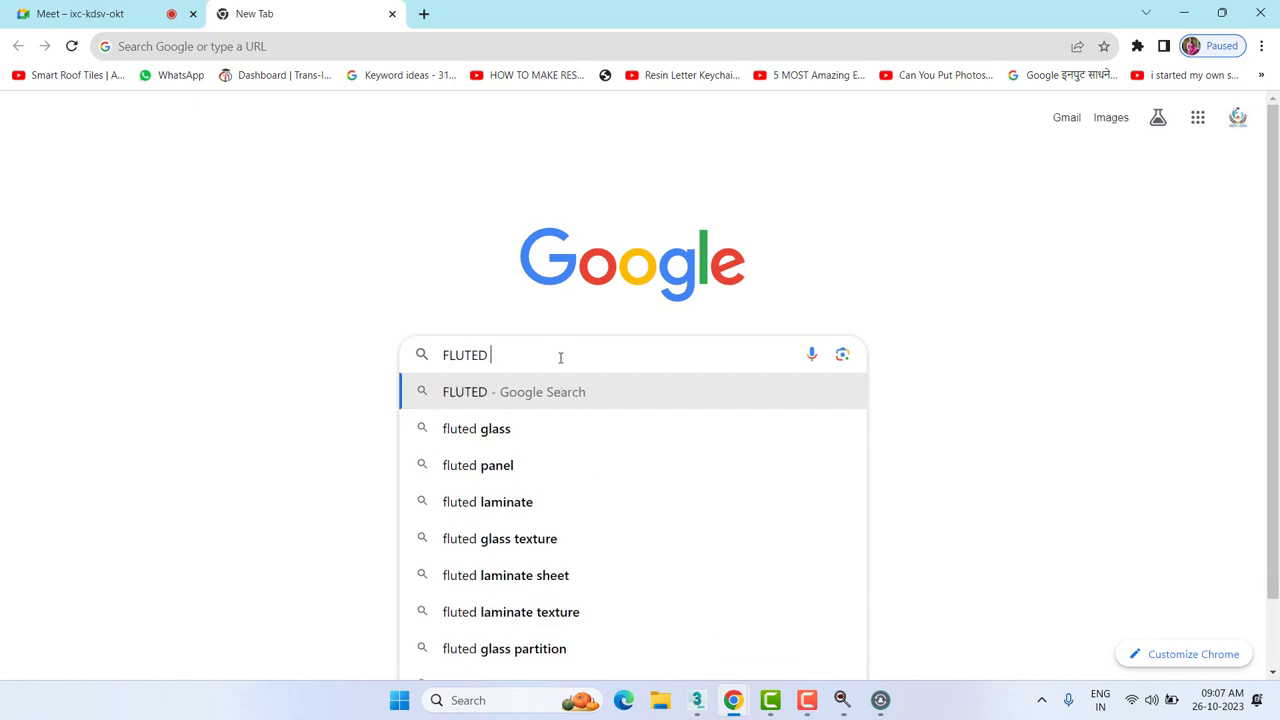
type("TILES")
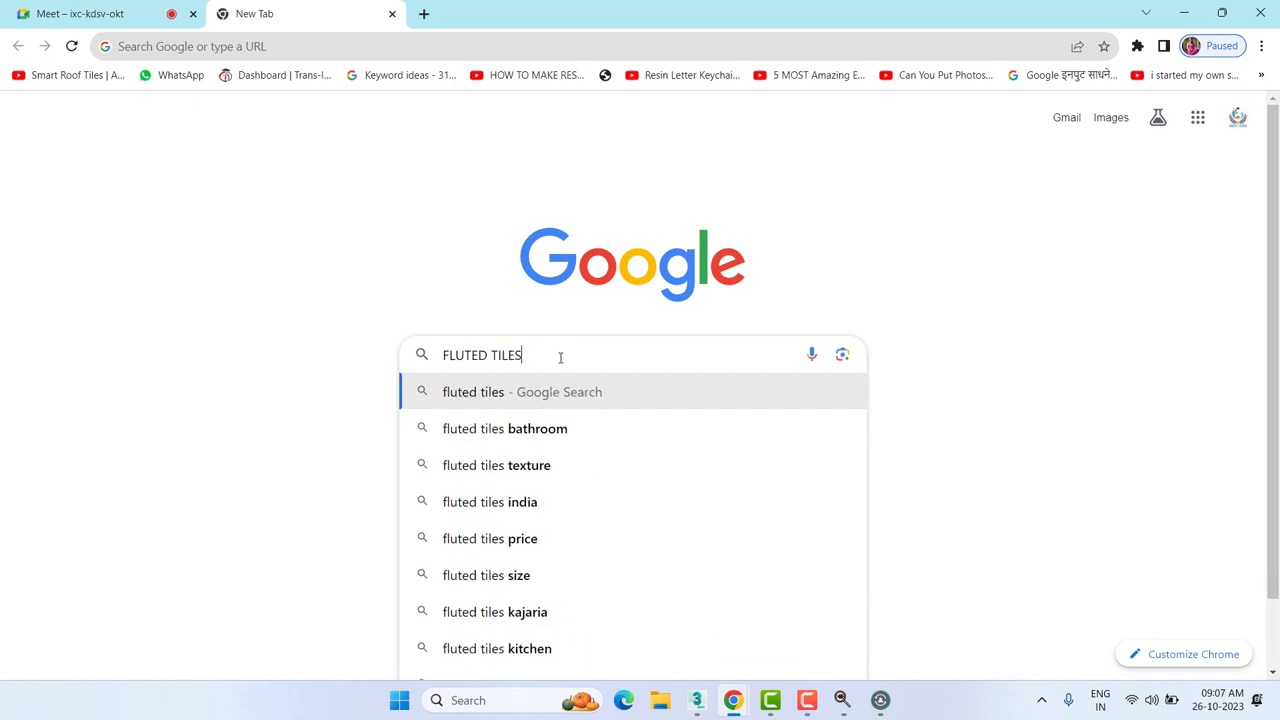
key("Return")
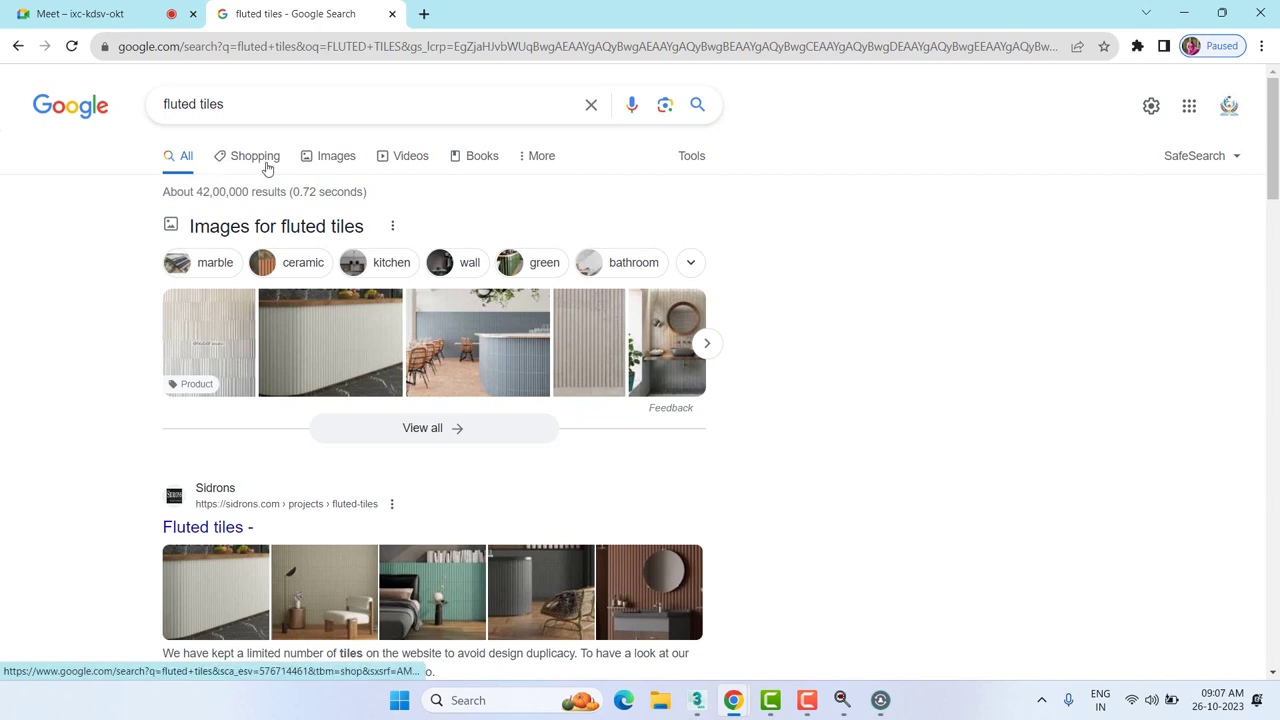
left_click(338, 160)
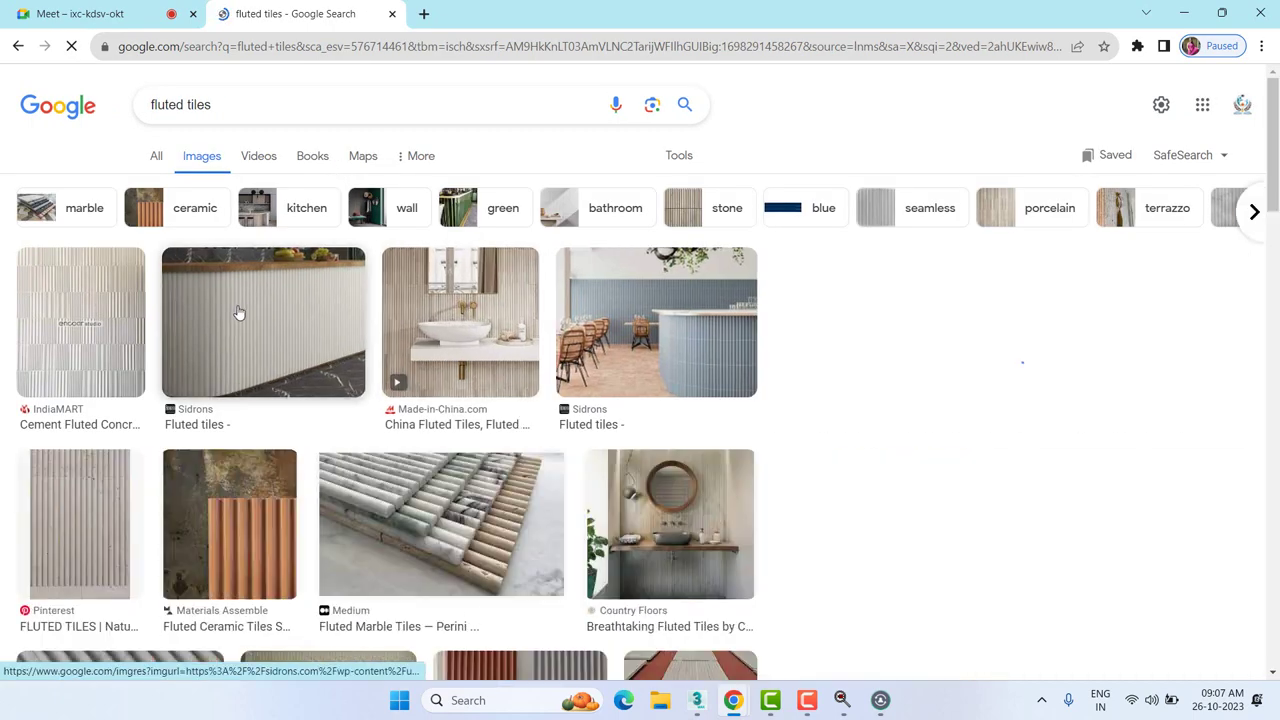
left_click(239, 313)
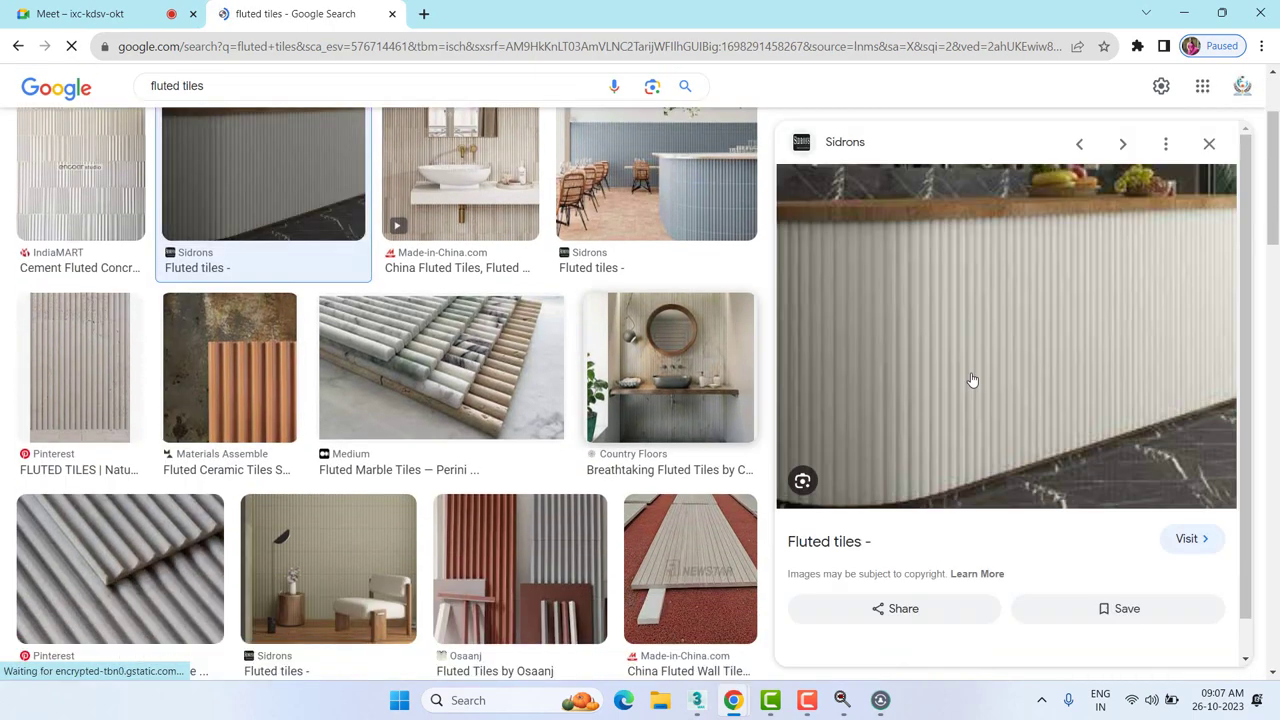
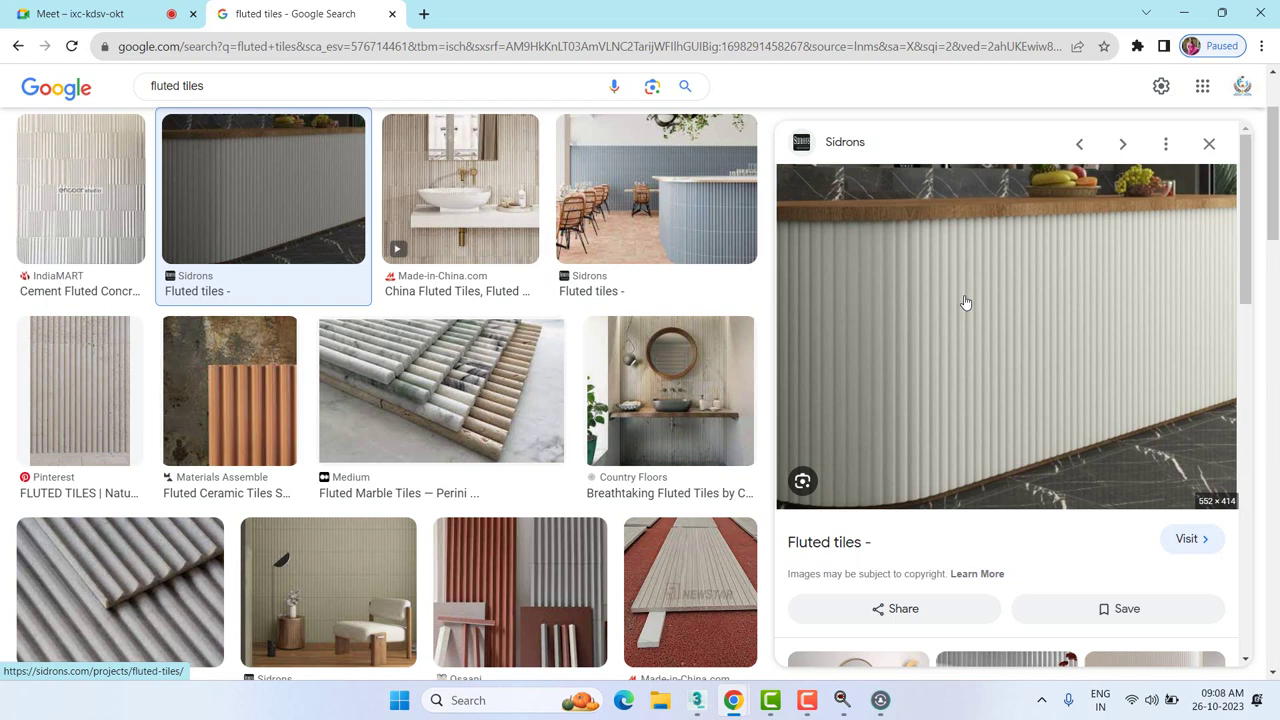
Step: Preview the Fluted Marble Tiles reference image in Chrome, then minimize the browser
left_click(410, 390)
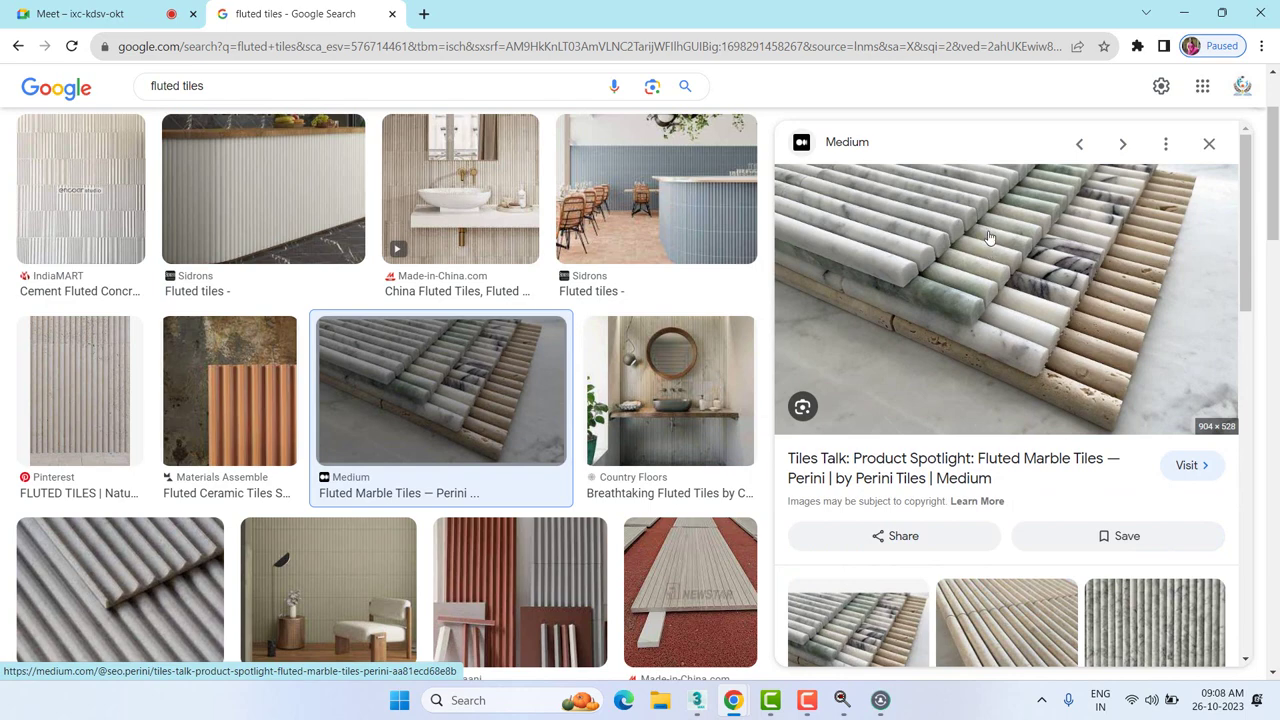
left_click(1184, 13)
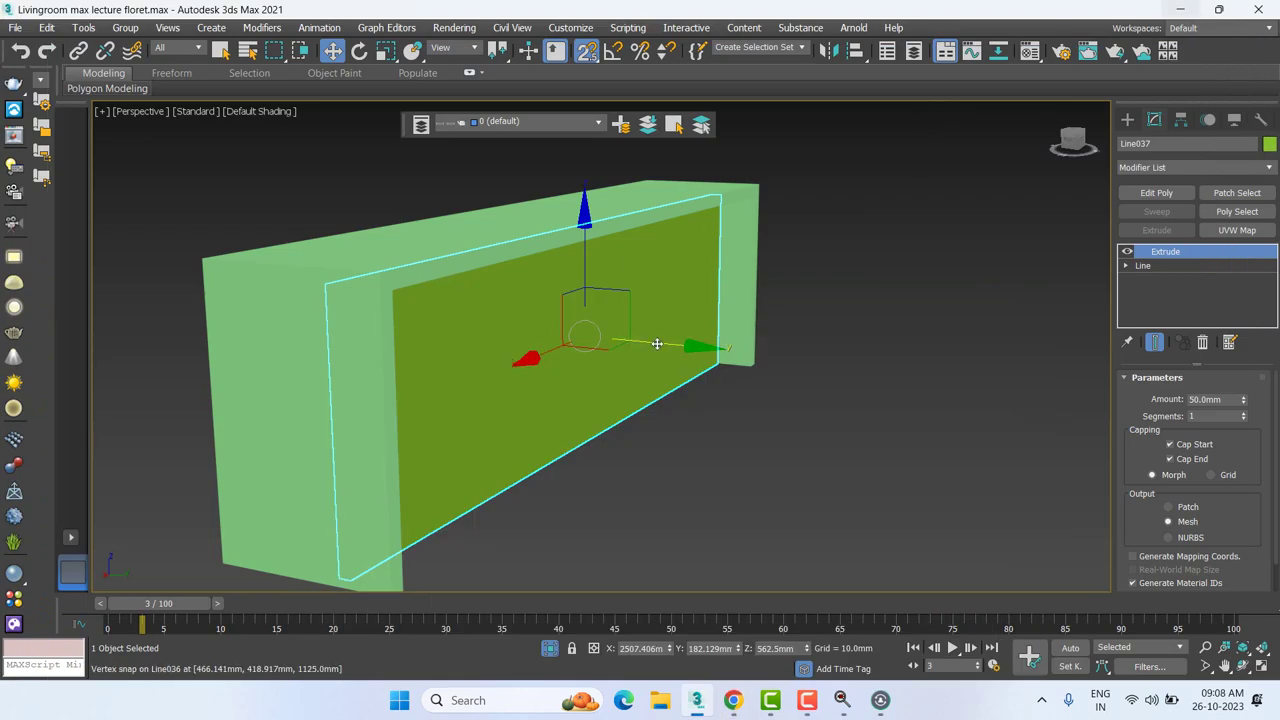
Step: In Front view, draw a vertical line along the green panel's left edge
key("f")
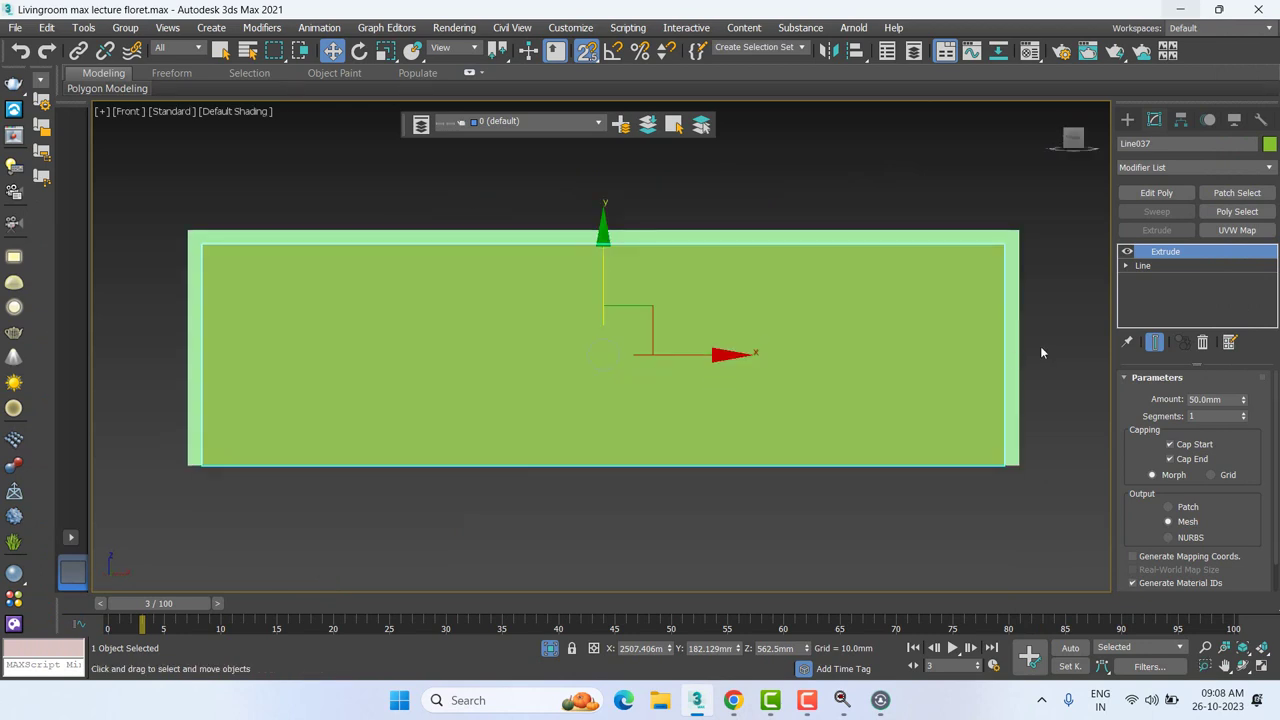
left_click(1040, 346)
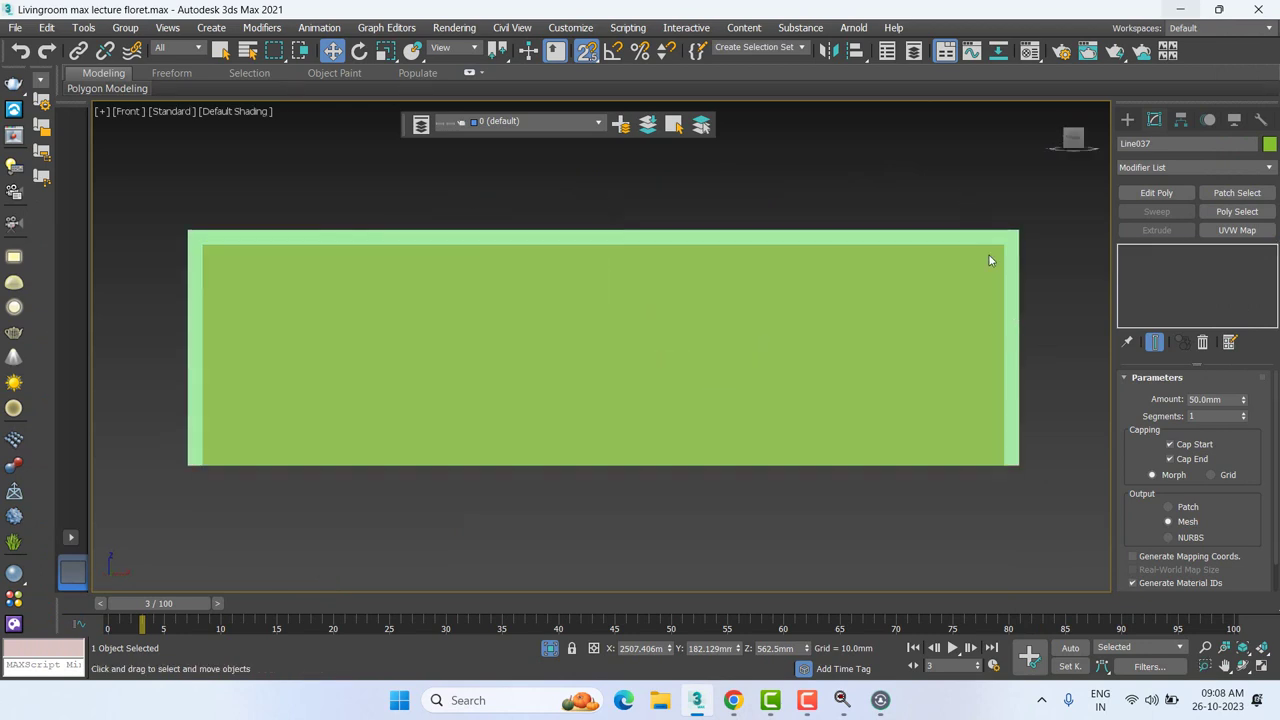
left_click(1127, 119)
left_click(1158, 229)
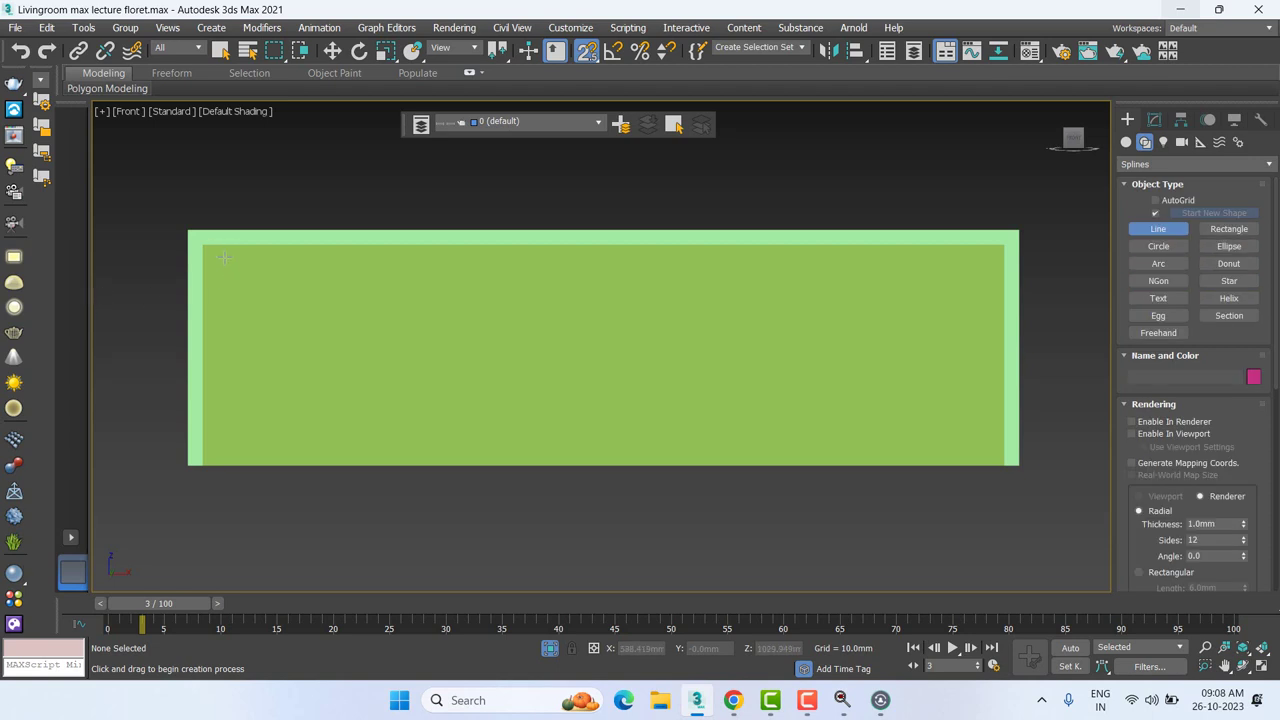
left_click(187, 338)
right_click(194, 462)
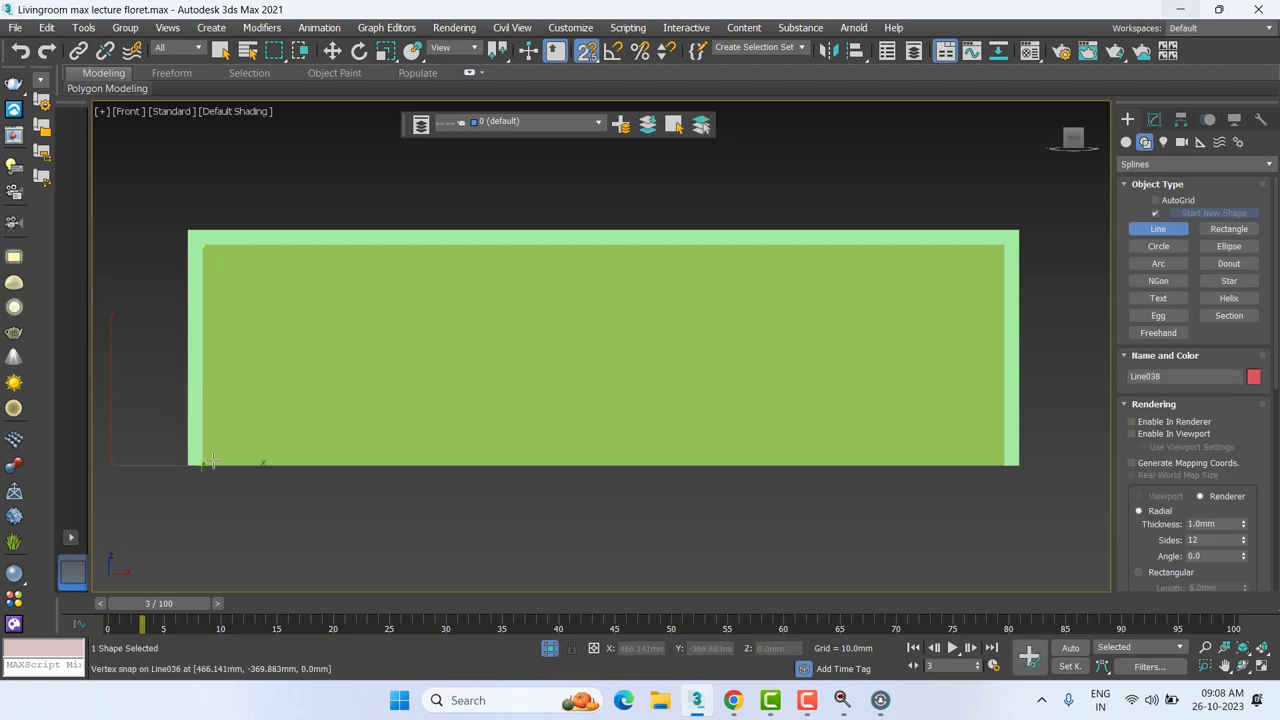
left_click(200, 465)
right_click(323, 214)
middle_click_drag(419, 439, 445, 481)
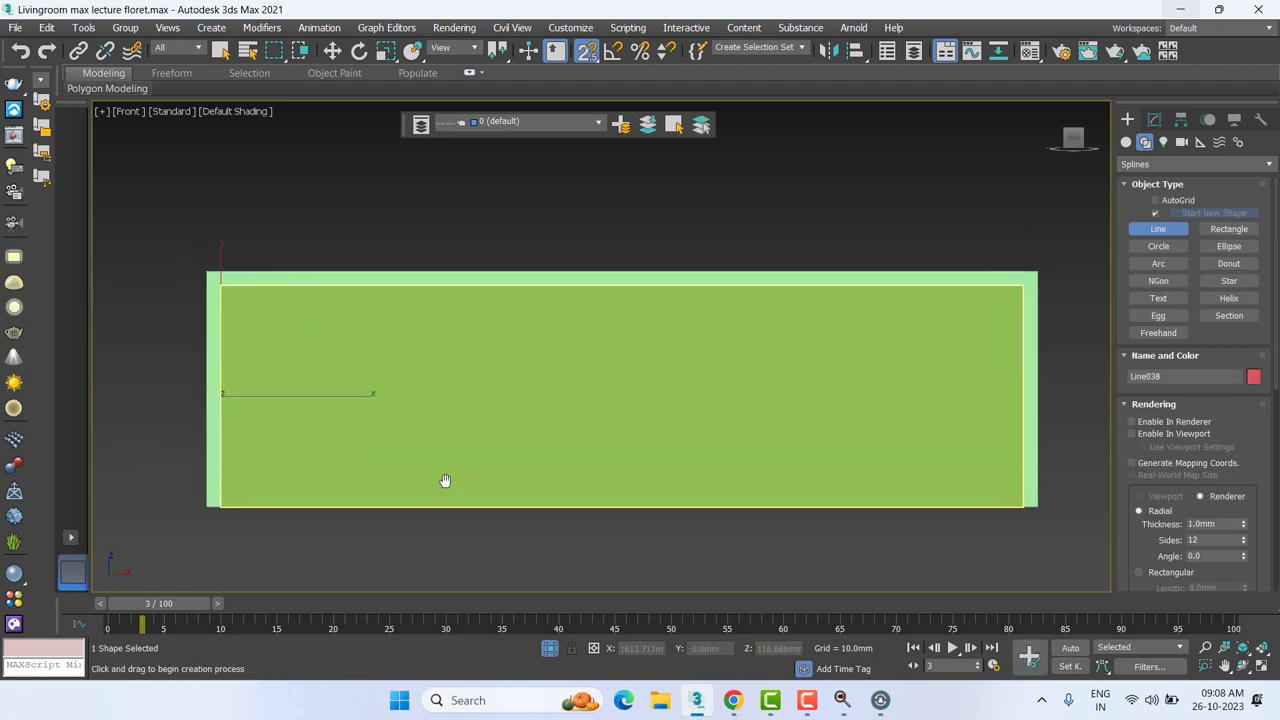
key("w")
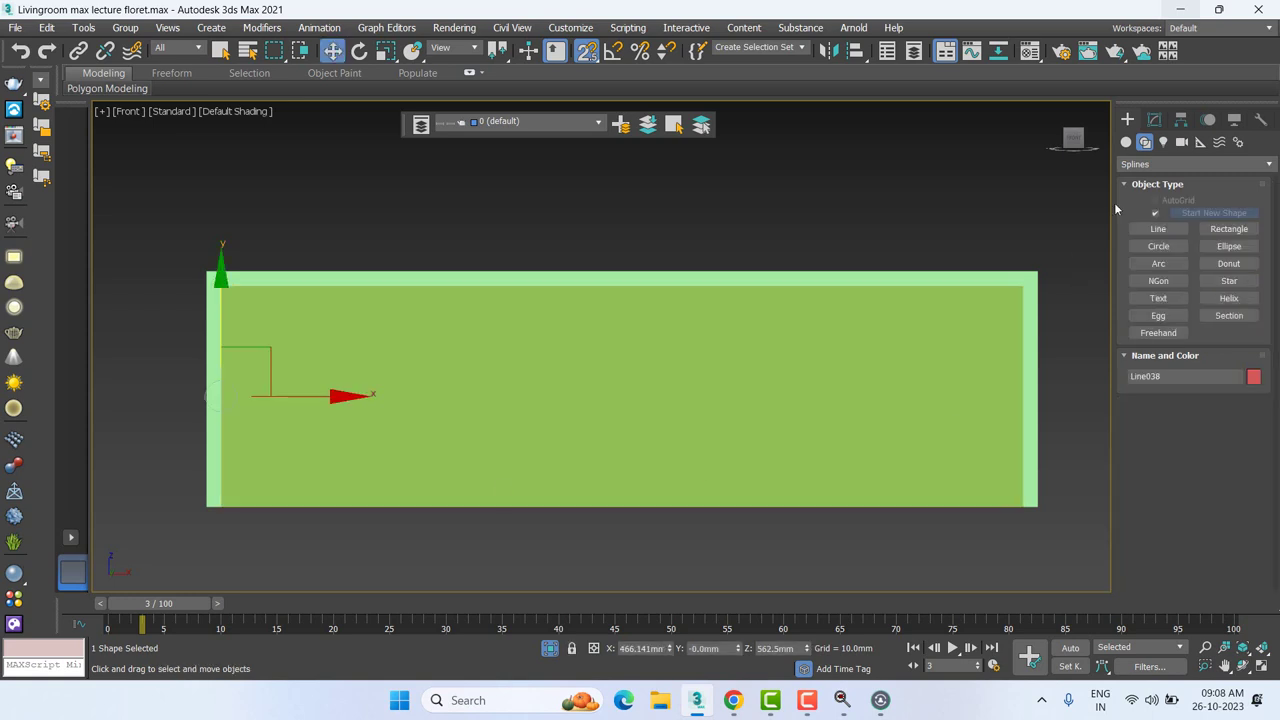
left_click(1153, 121)
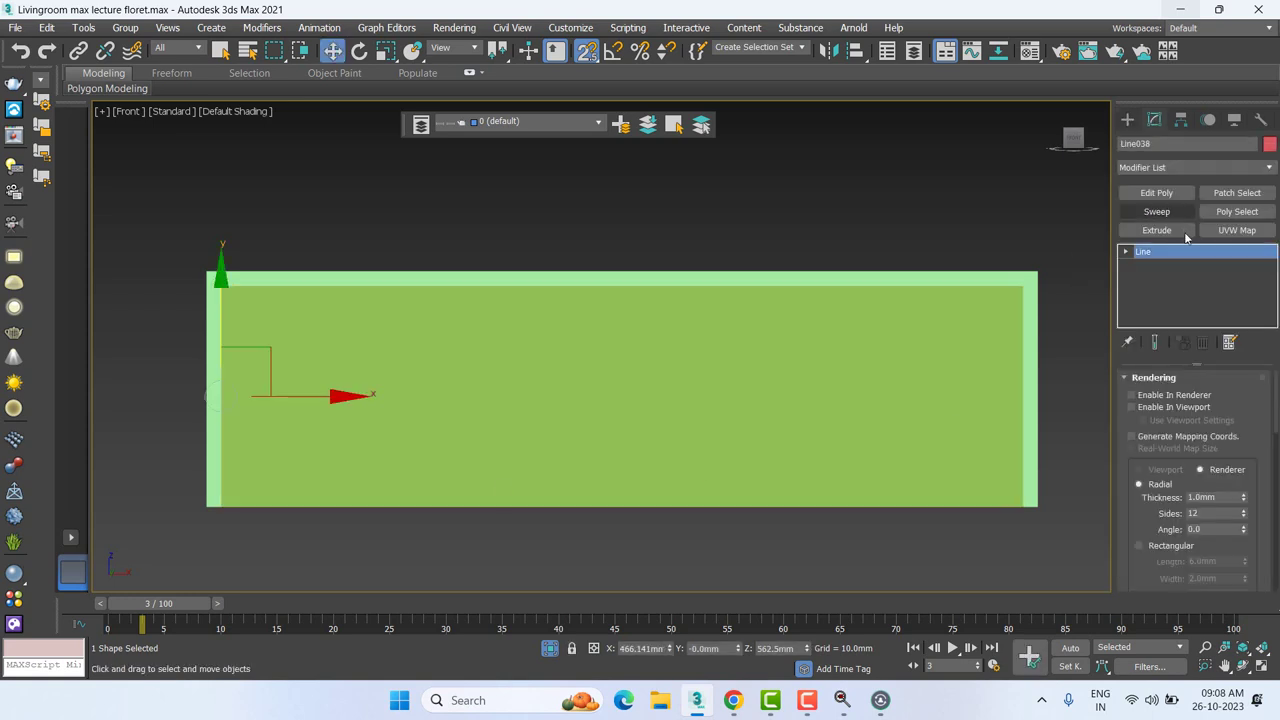
Step: Add a Sweep modifier to the new line and set its built-in section to Half Round
left_click(1156, 211)
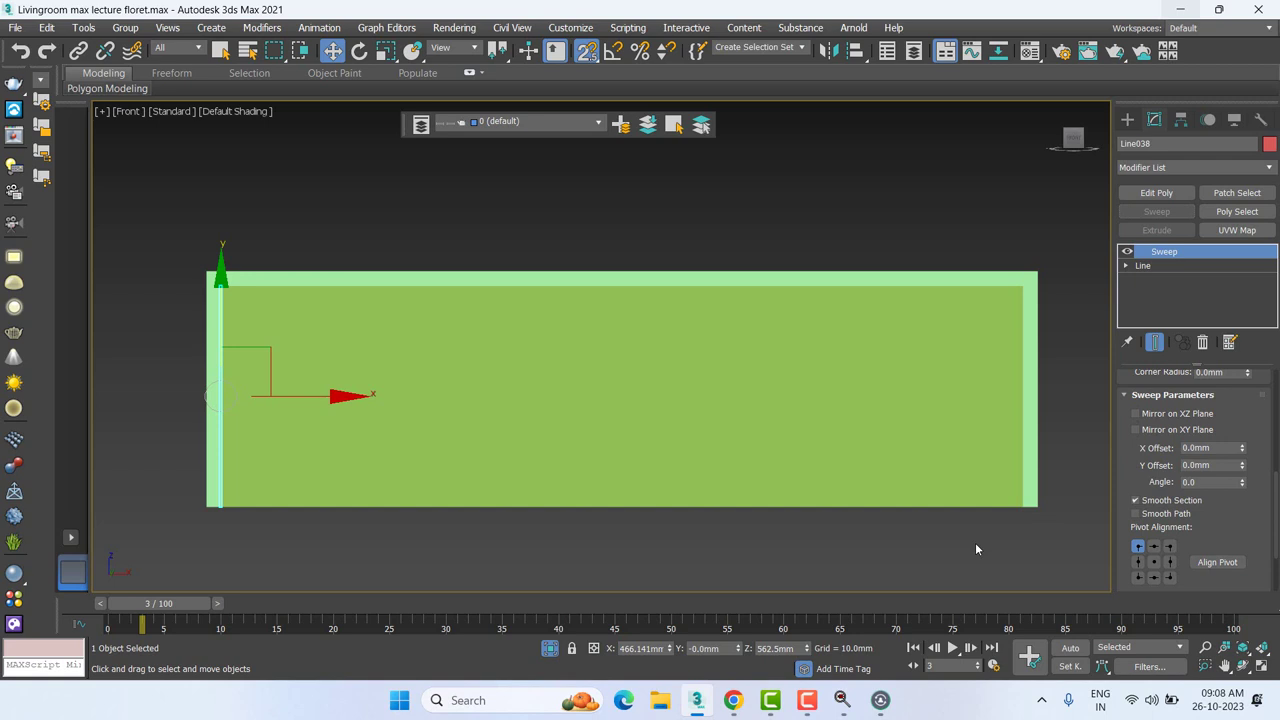
middle_click_drag(517, 560, 506, 555)
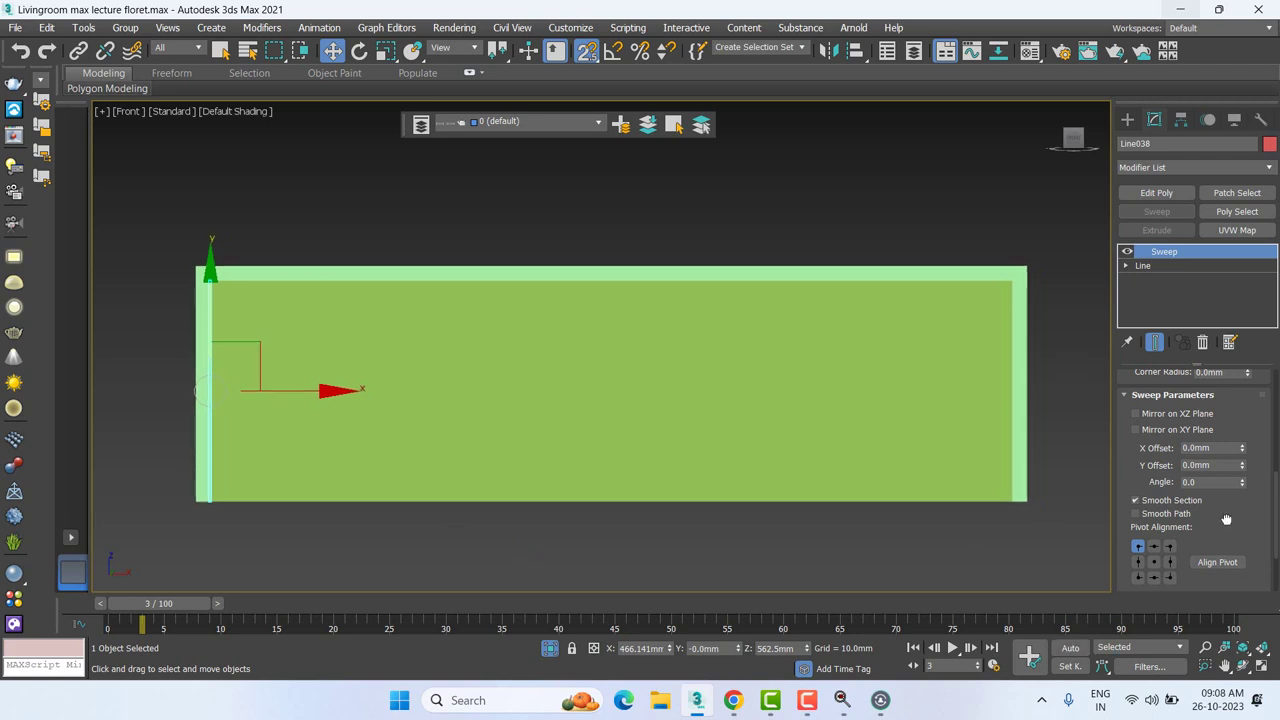
scroll(1220, 525, "down", 3)
scroll(1256, 437, "up", 3)
scroll(1256, 437, "up", 3)
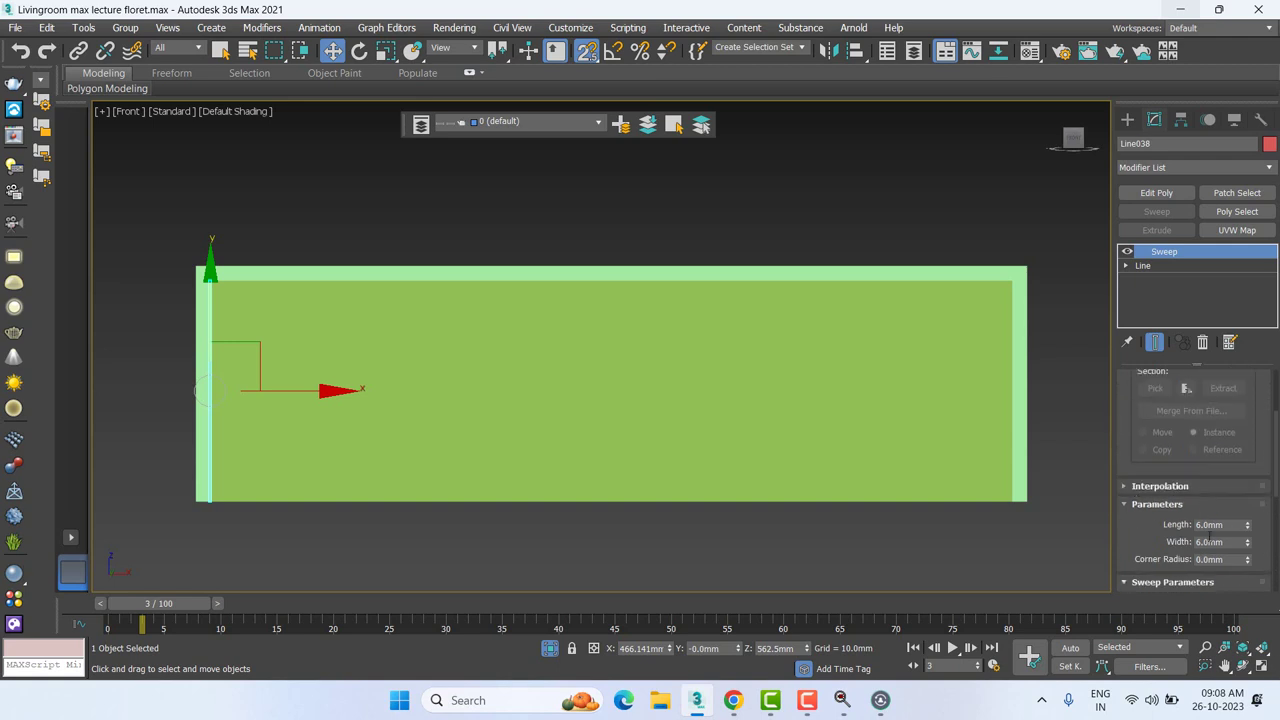
scroll(1127, 409, "up", 2)
scroll(1150, 430, "up", 1)
left_click(1190, 437)
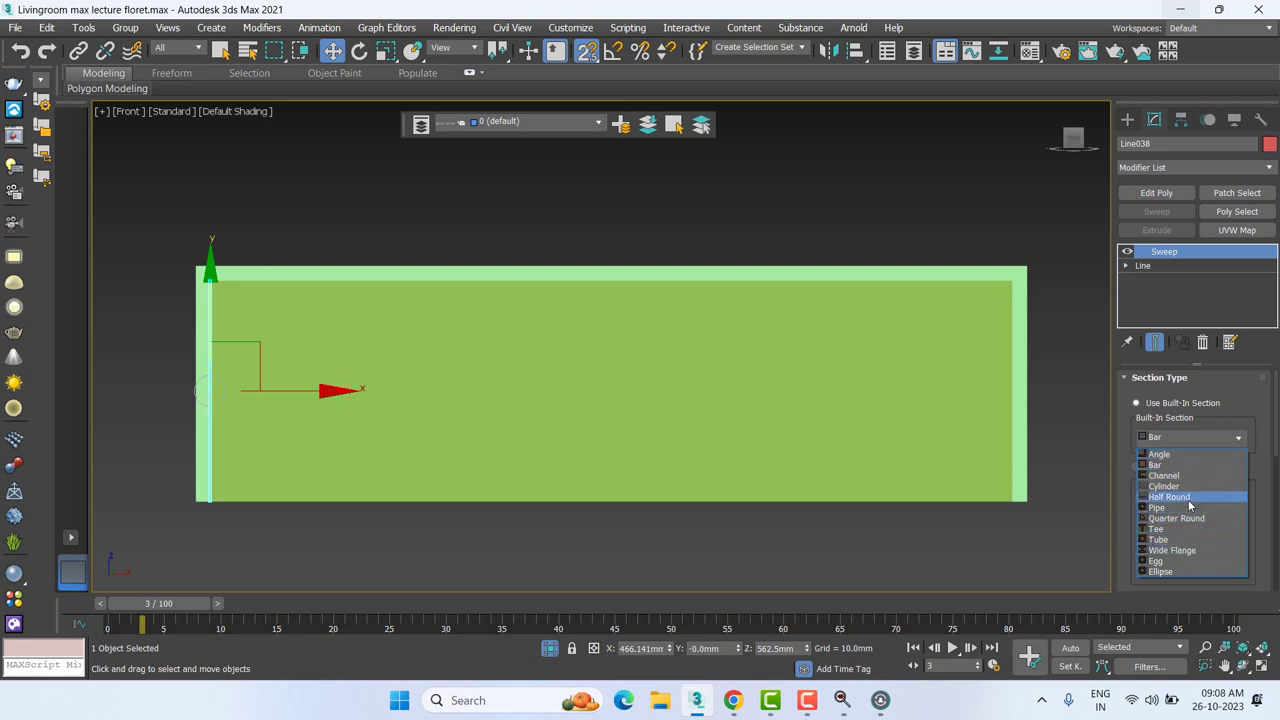
left_click(1189, 497)
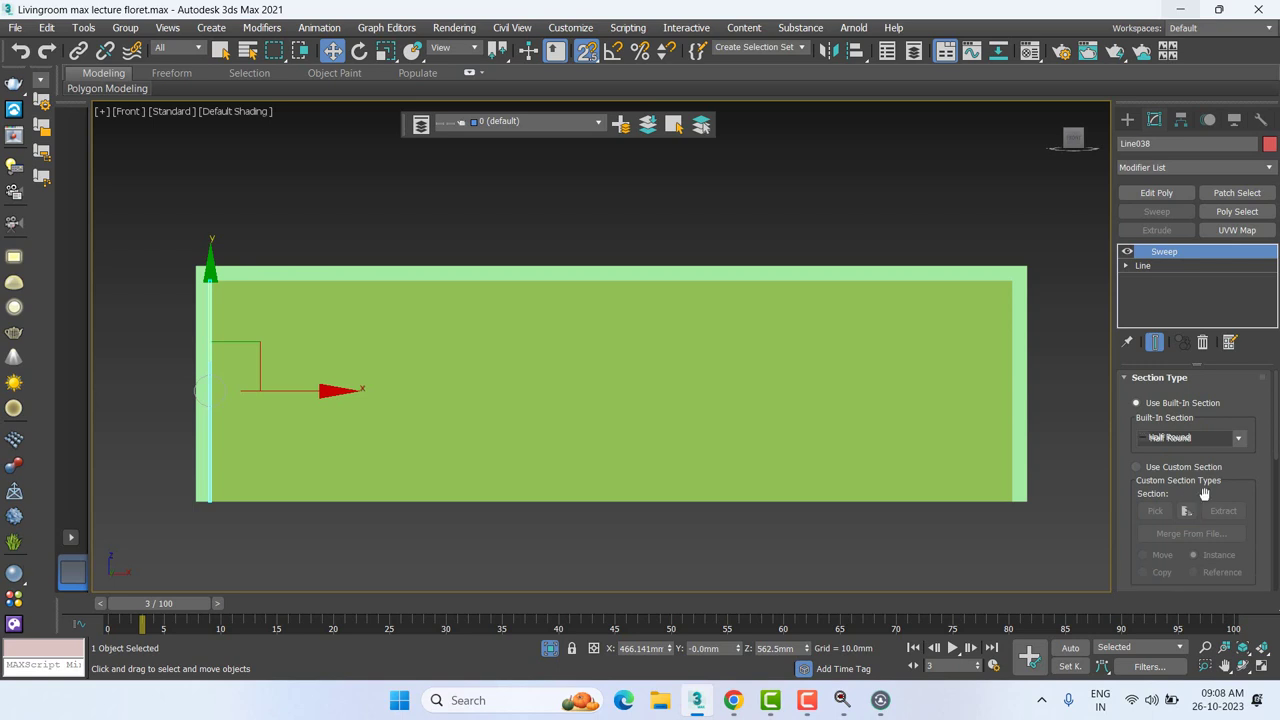
Step: Switch the front viewport to Wireframe shading
scroll(205, 270, "up", 2)
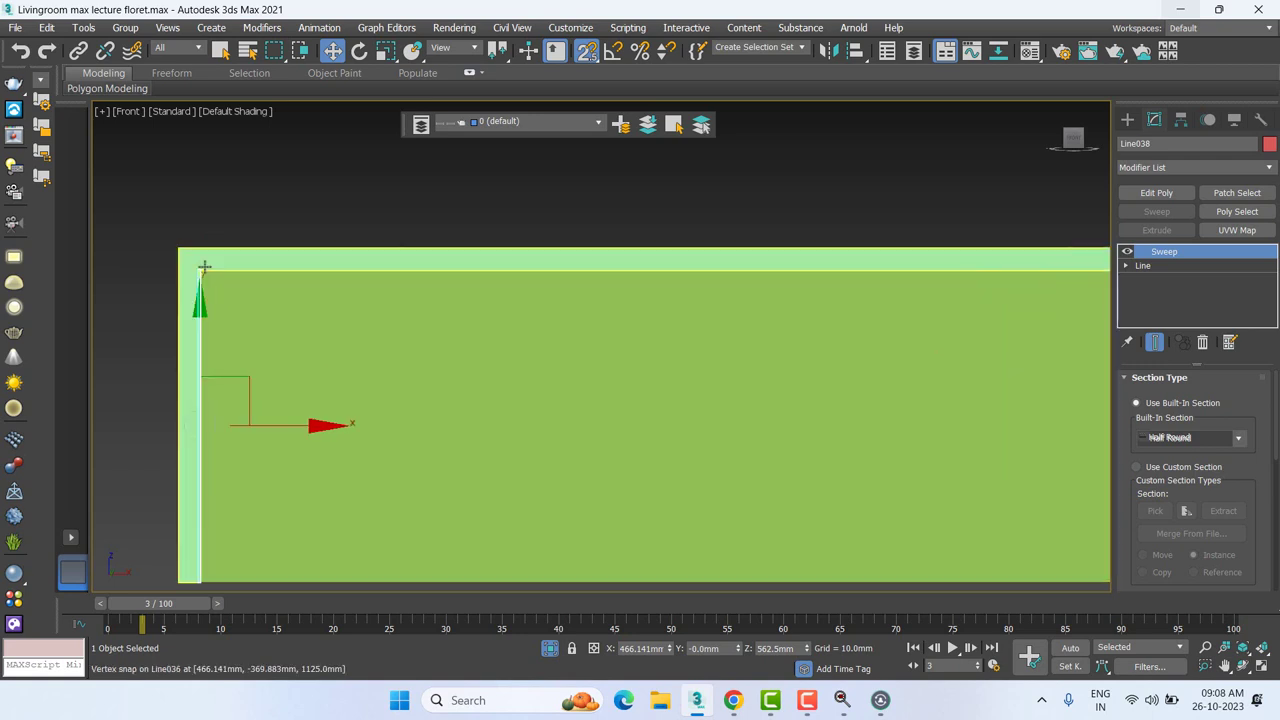
scroll(212, 281, "up", 2)
middle_click_drag(212, 281, 368, 279)
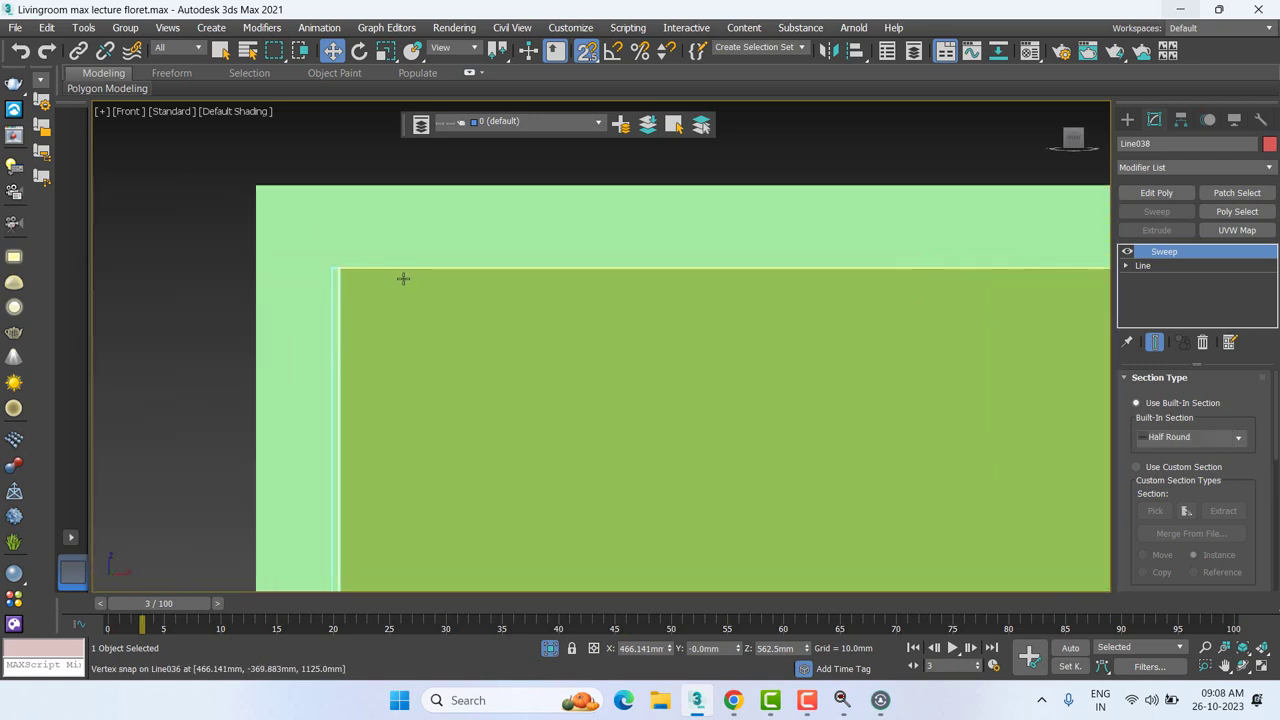
left_click(217, 111)
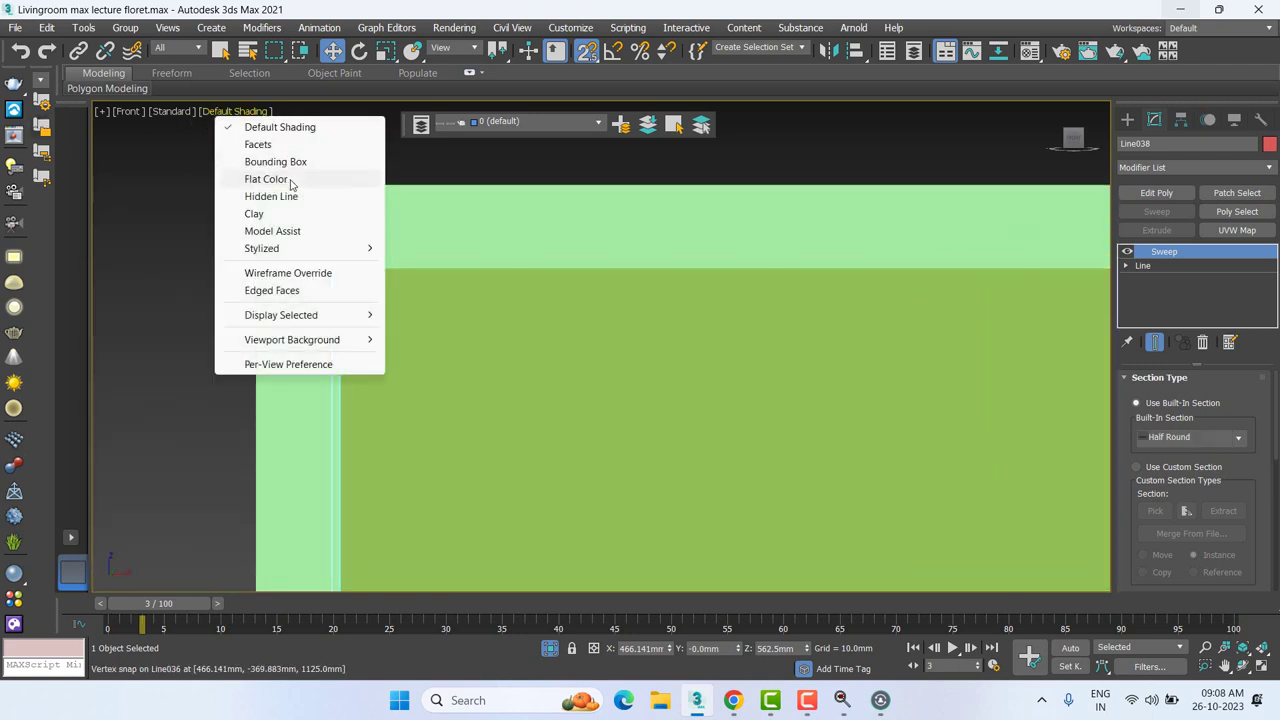
left_click(280, 274)
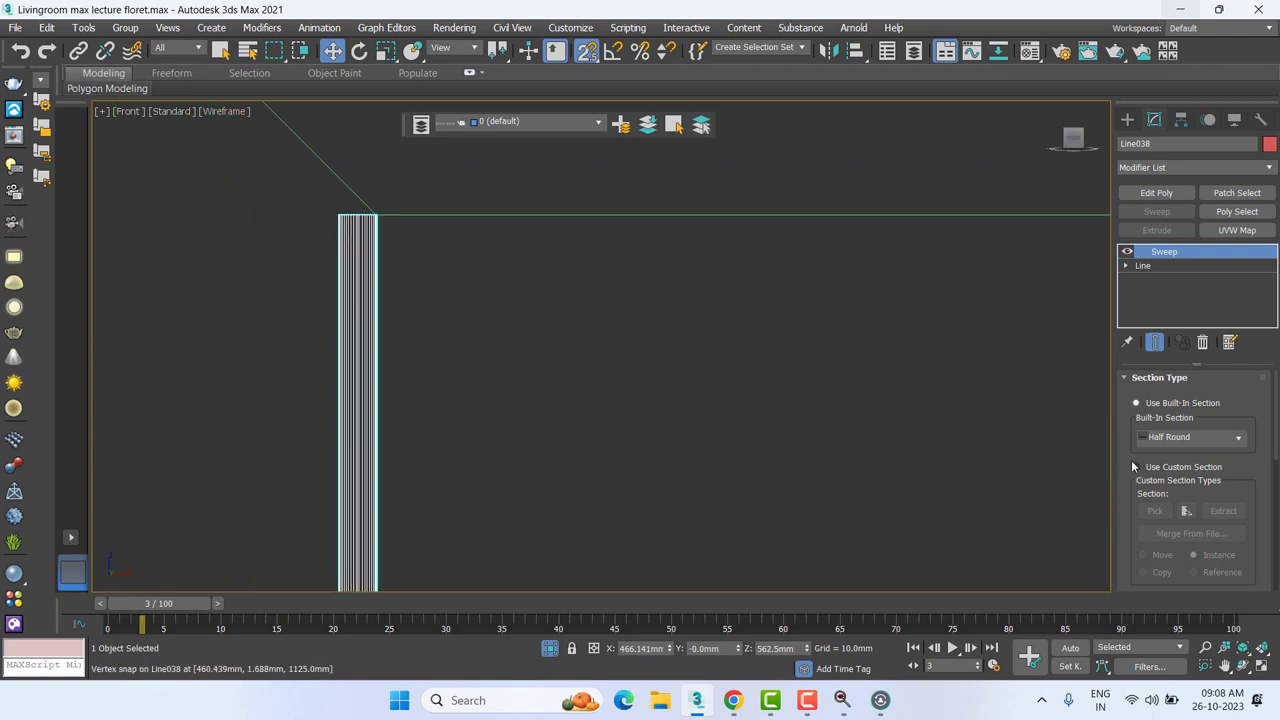
Step: Align the sweep's pivot to the top-right and set the flute radius to 12mm
scroll(1131, 460, "down", 3)
scroll(1235, 547, "down", 4)
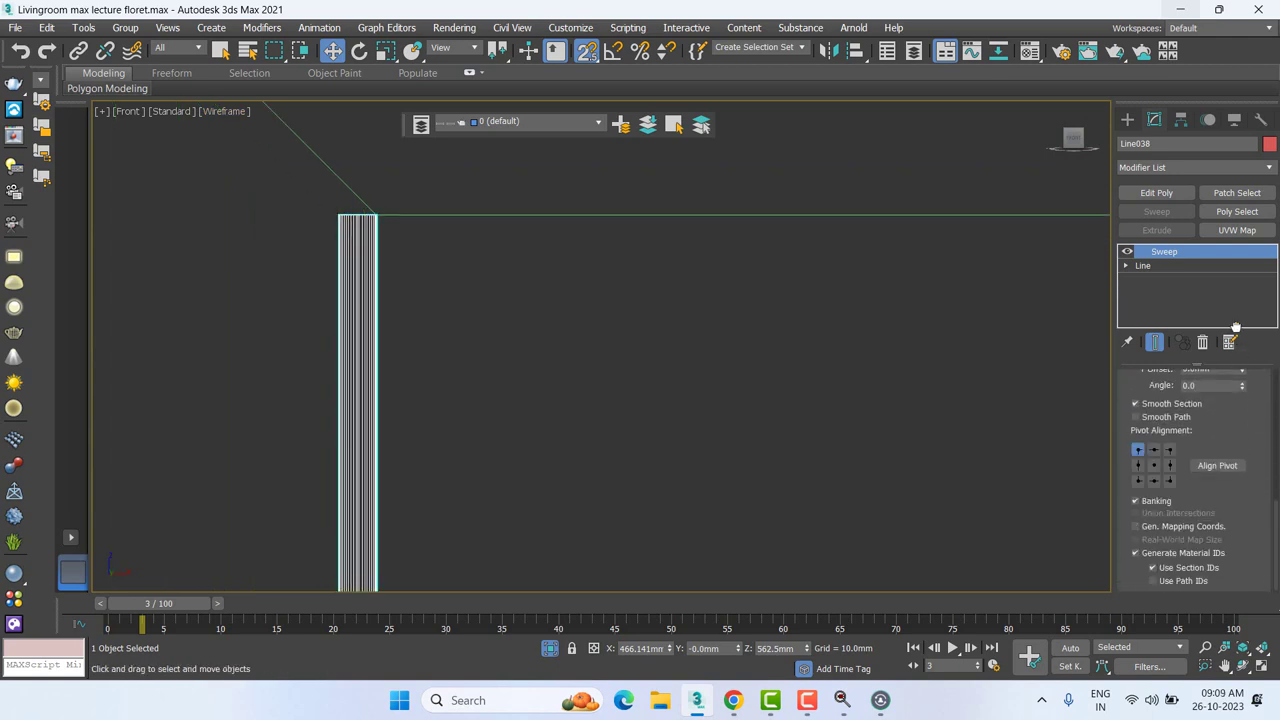
left_click(1170, 450)
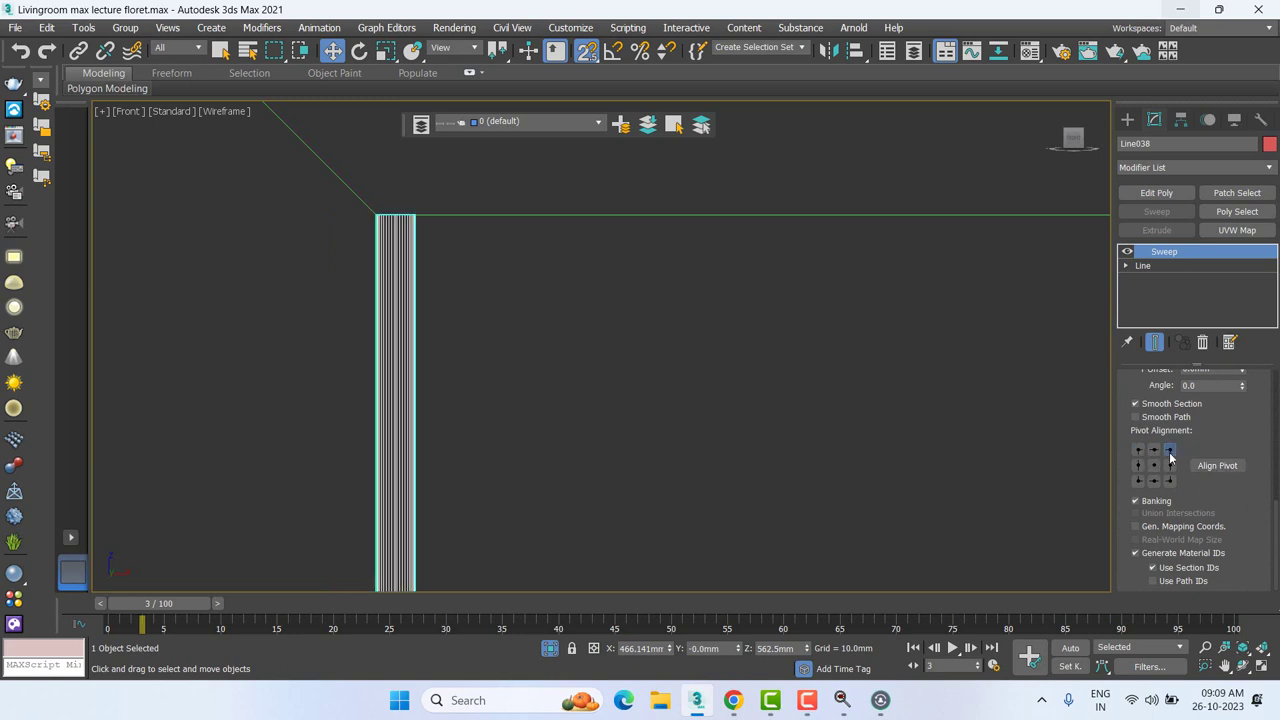
scroll(1264, 578, "up", 3)
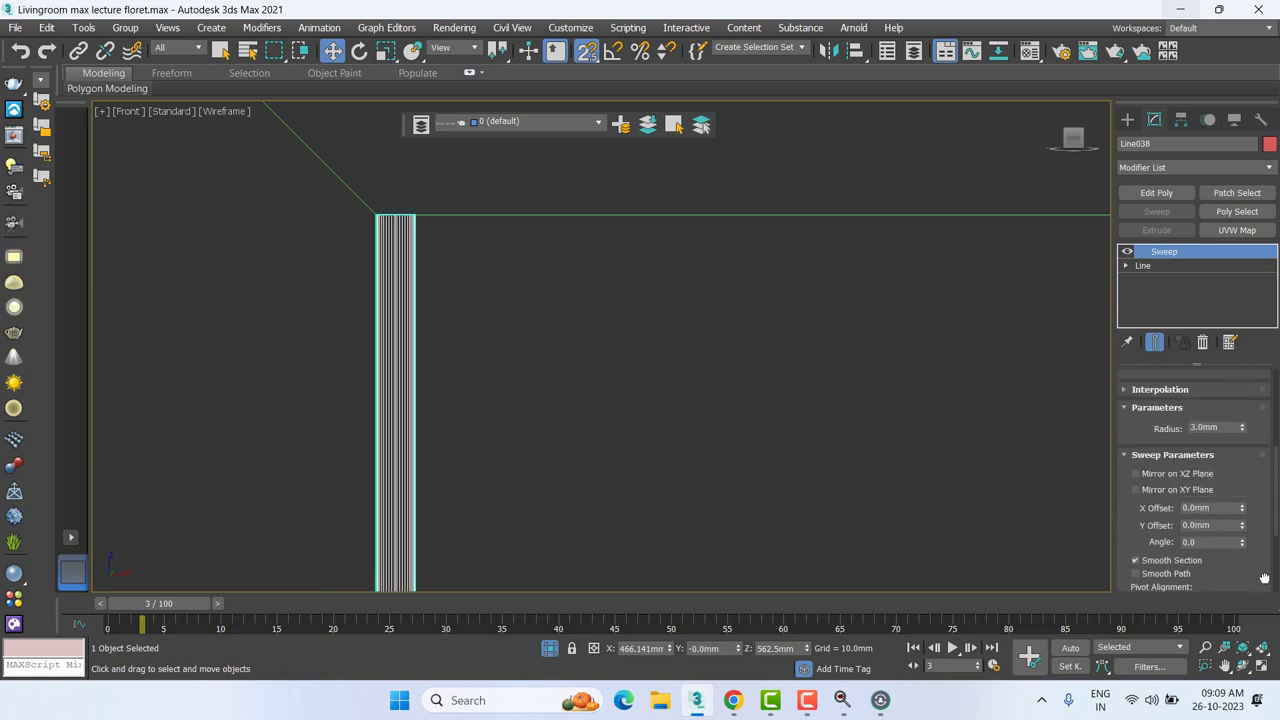
scroll(1258, 505, "up", 2)
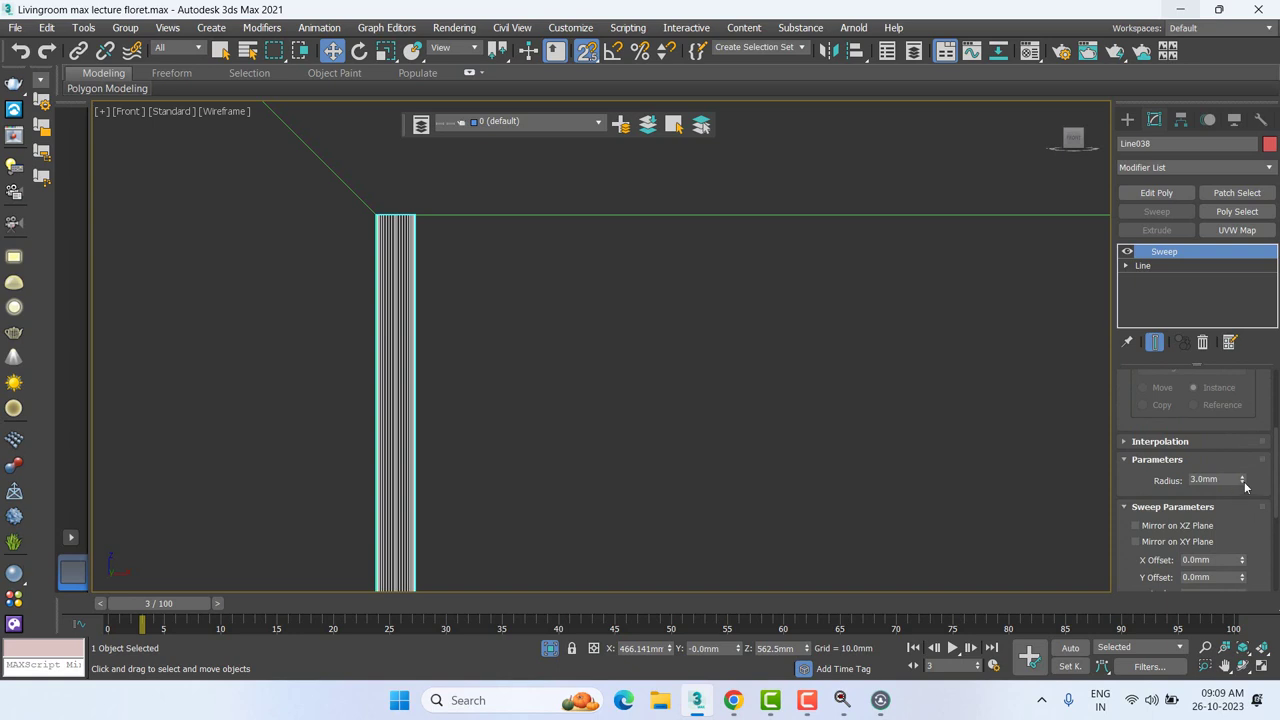
left_click_drag(1243, 482, 1242, 392)
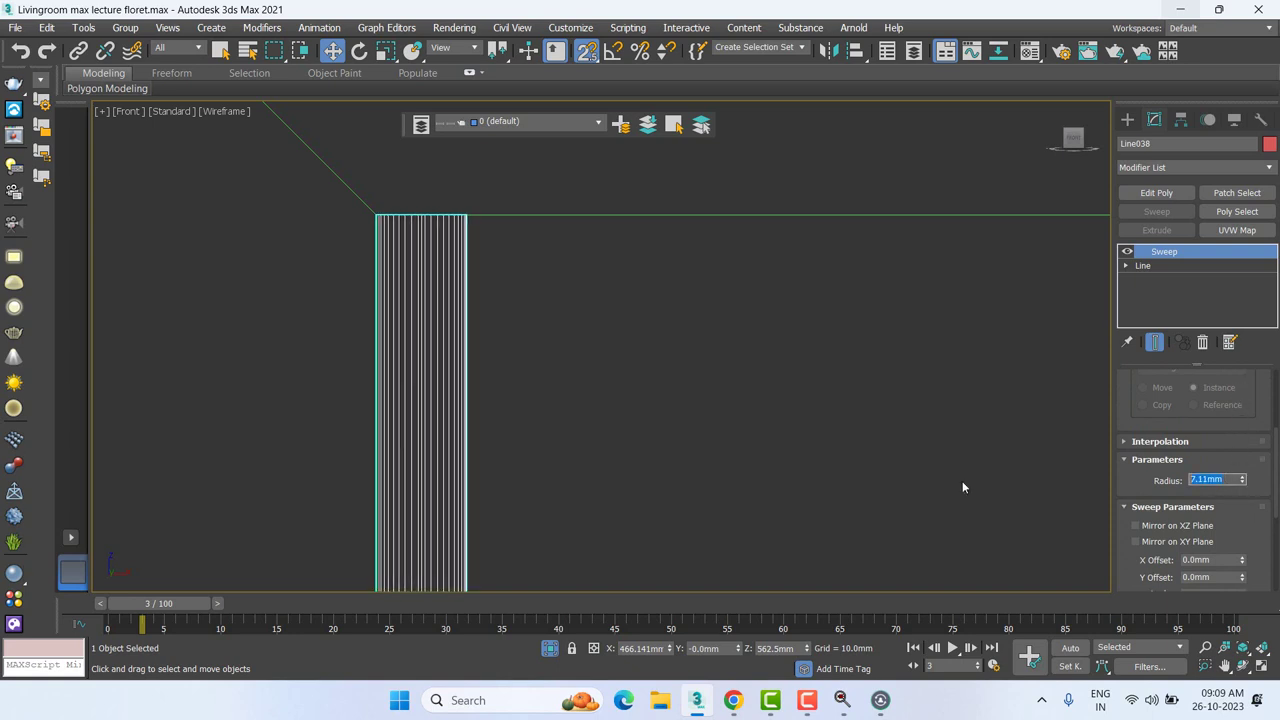
type("2")
key("Return")
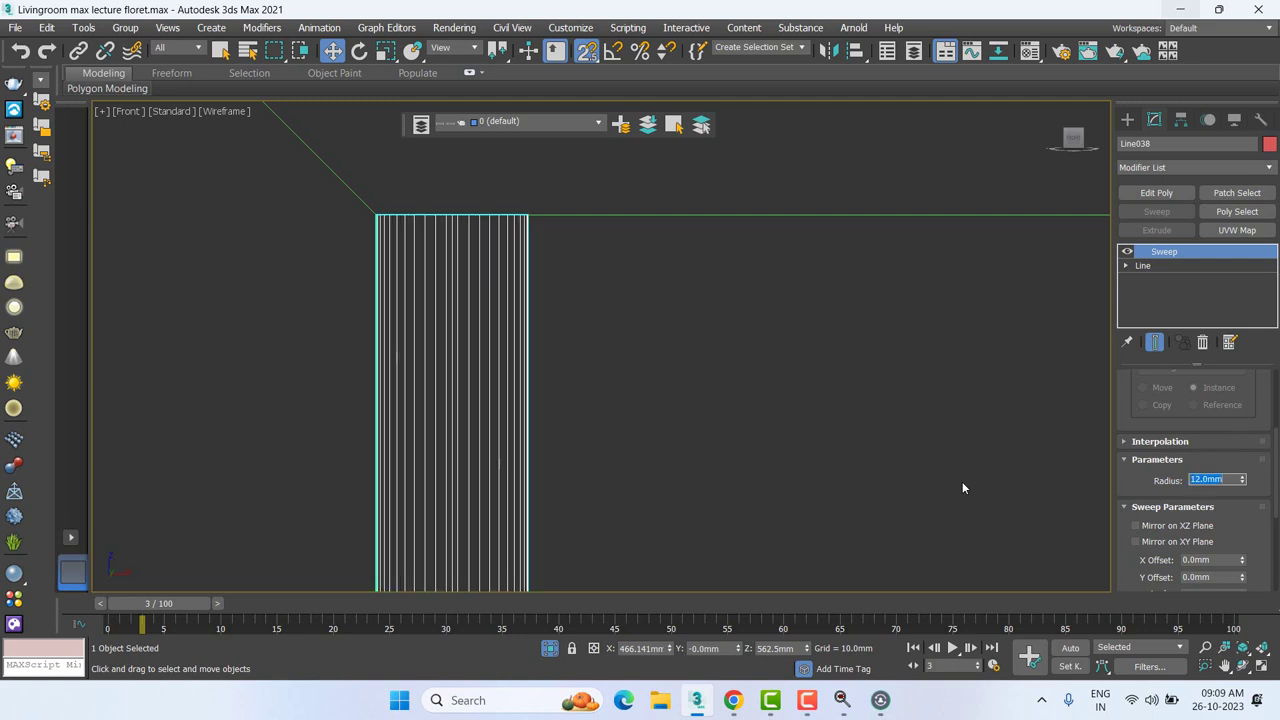
Step: Reframe the view on the flute and change its radius to 10mm
scroll(911, 330, "down", 4)
scroll(909, 351, "down", 3)
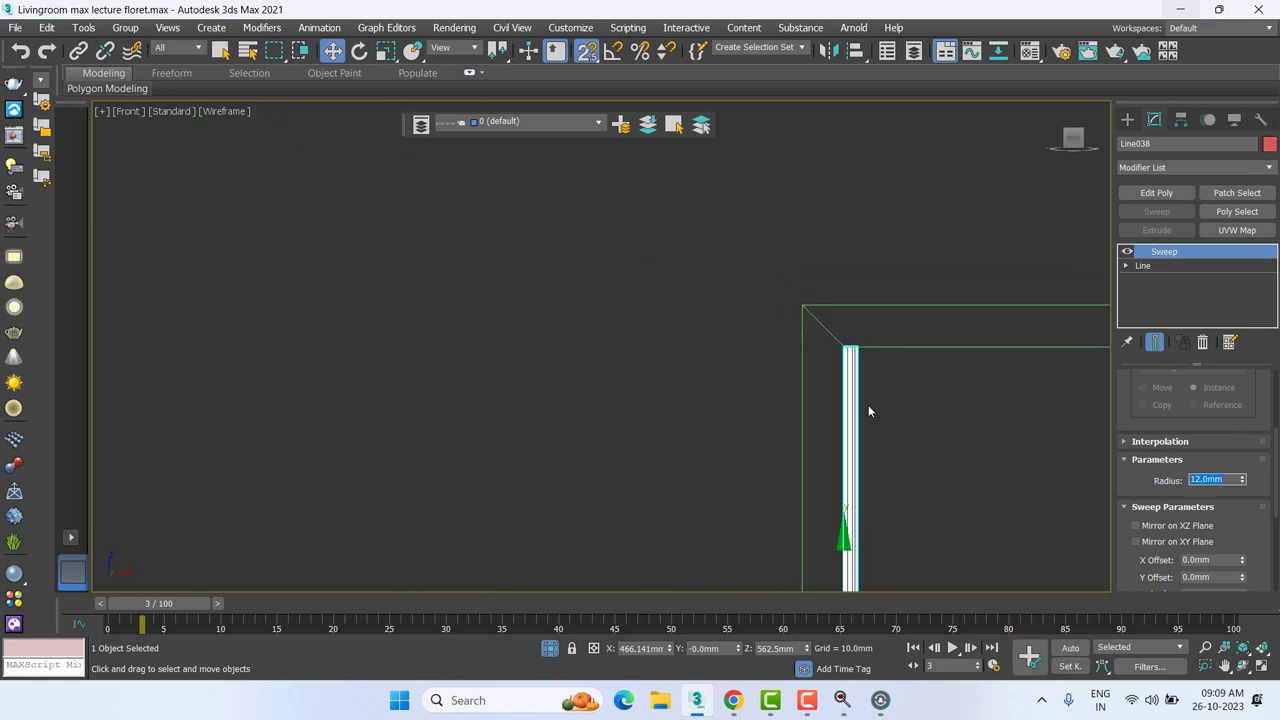
middle_click_drag(868, 405, 534, 331)
scroll(451, 310, "down", 2)
middle_click_drag(452, 310, 320, 245)
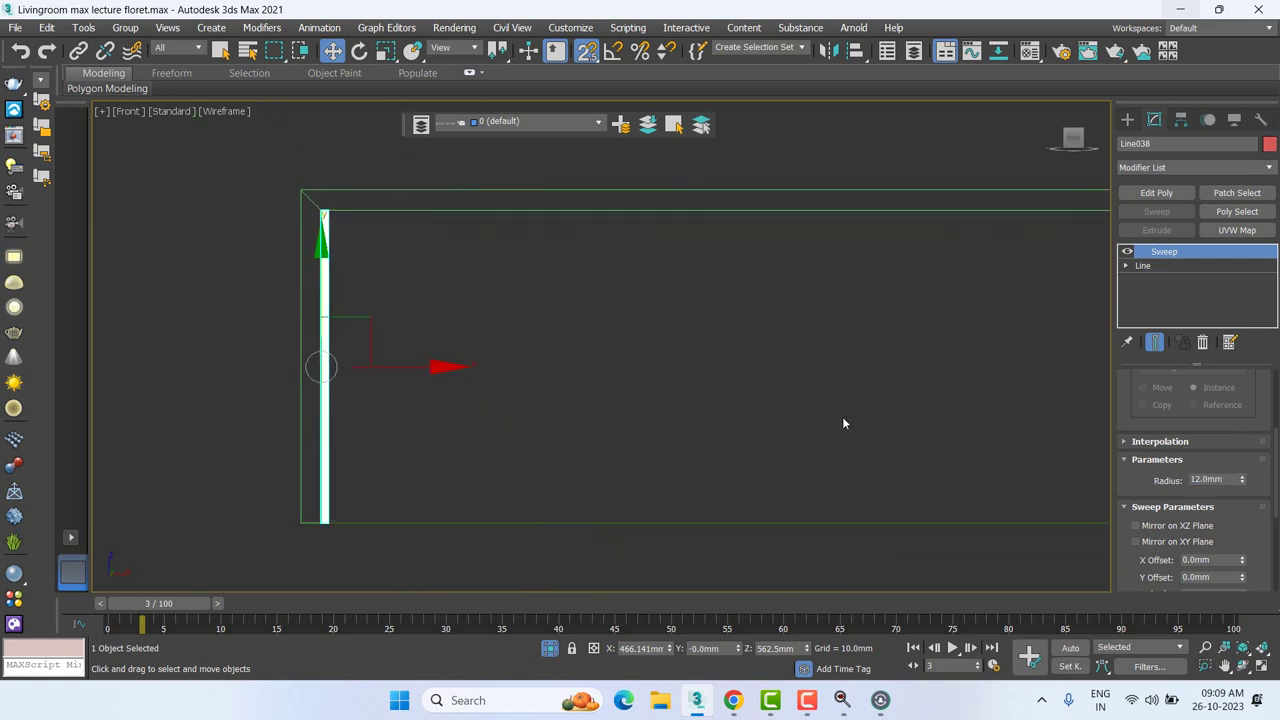
scroll(461, 392, "down", 2)
middle_click_drag(461, 392, 283, 394)
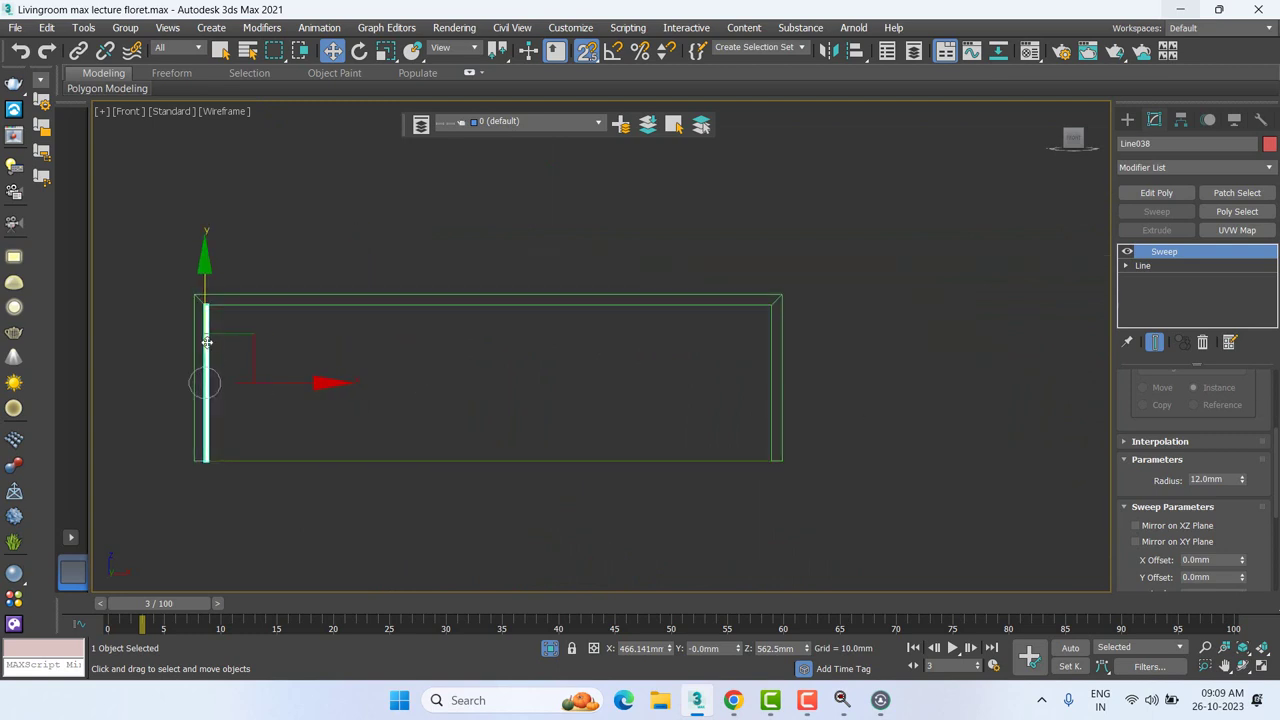
middle_click_drag(632, 338, 703, 389)
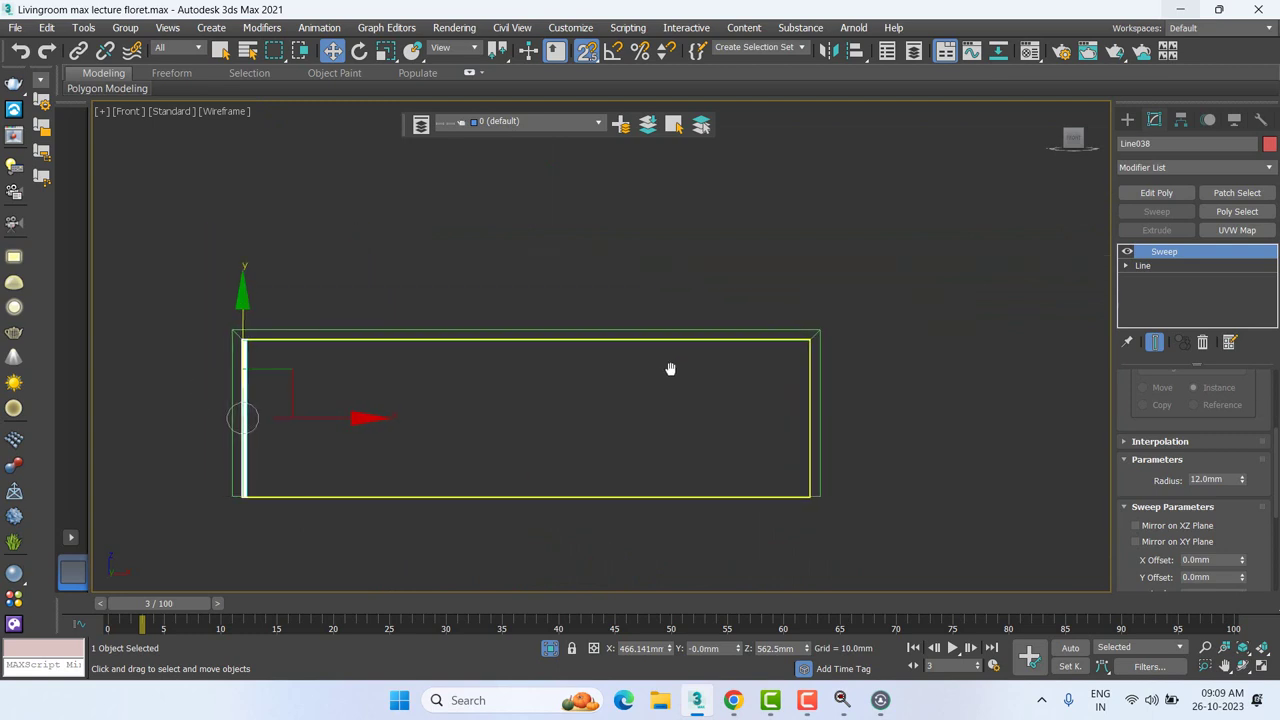
scroll(244, 389, "up", 3)
scroll(244, 389, "up", 3)
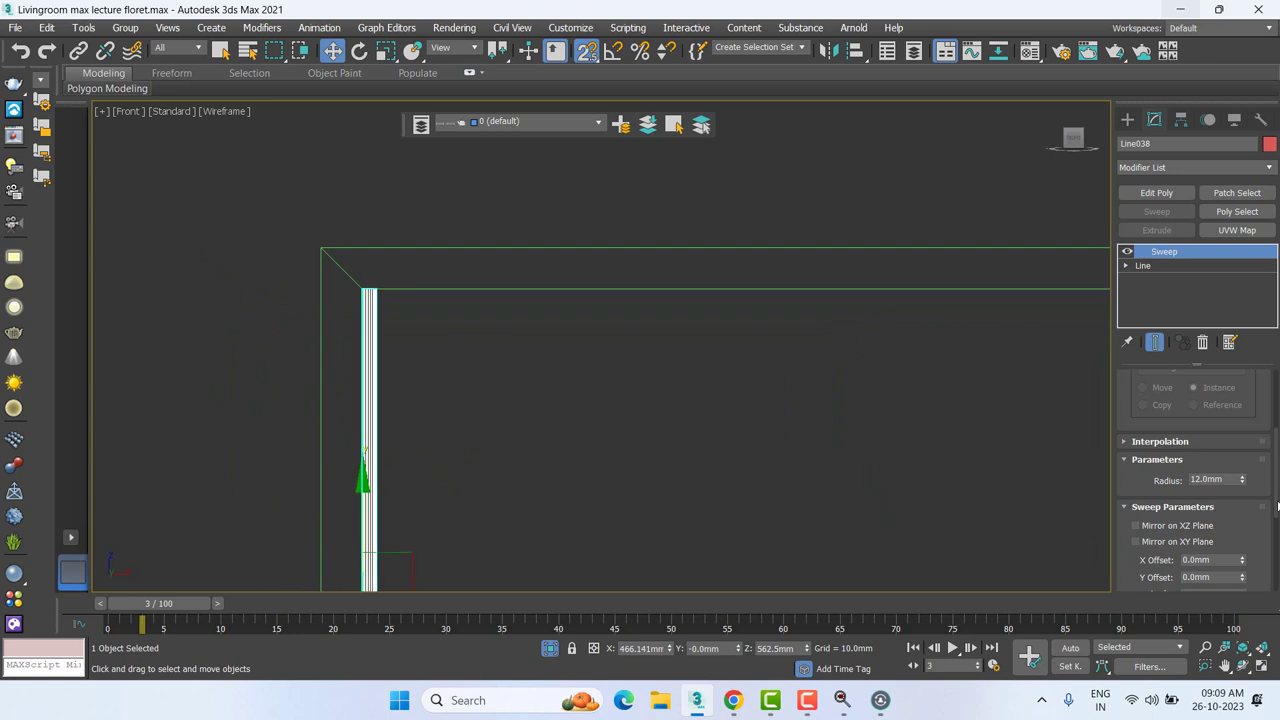
double_click(1233, 480)
type("10")
key("Return")
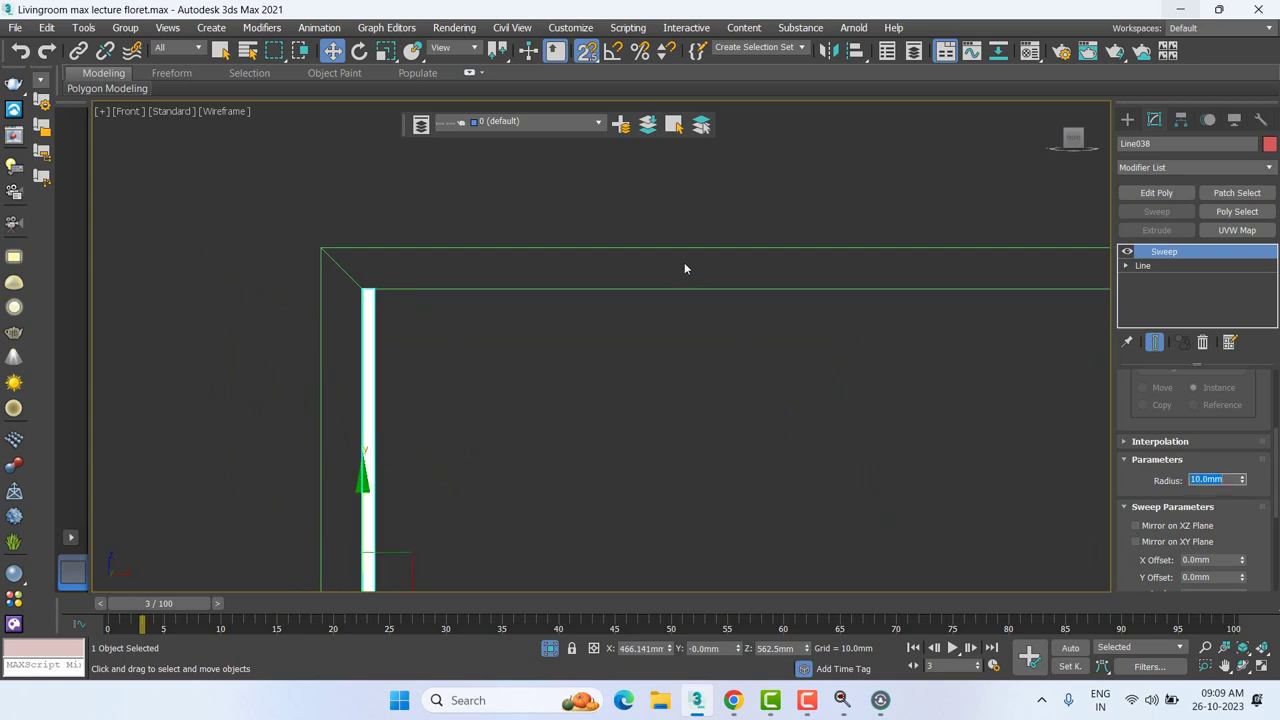
middle_click_drag(684, 268, 683, 331)
Step: In Top view, mirror the half-round flute profile across the Y axis
key("t")
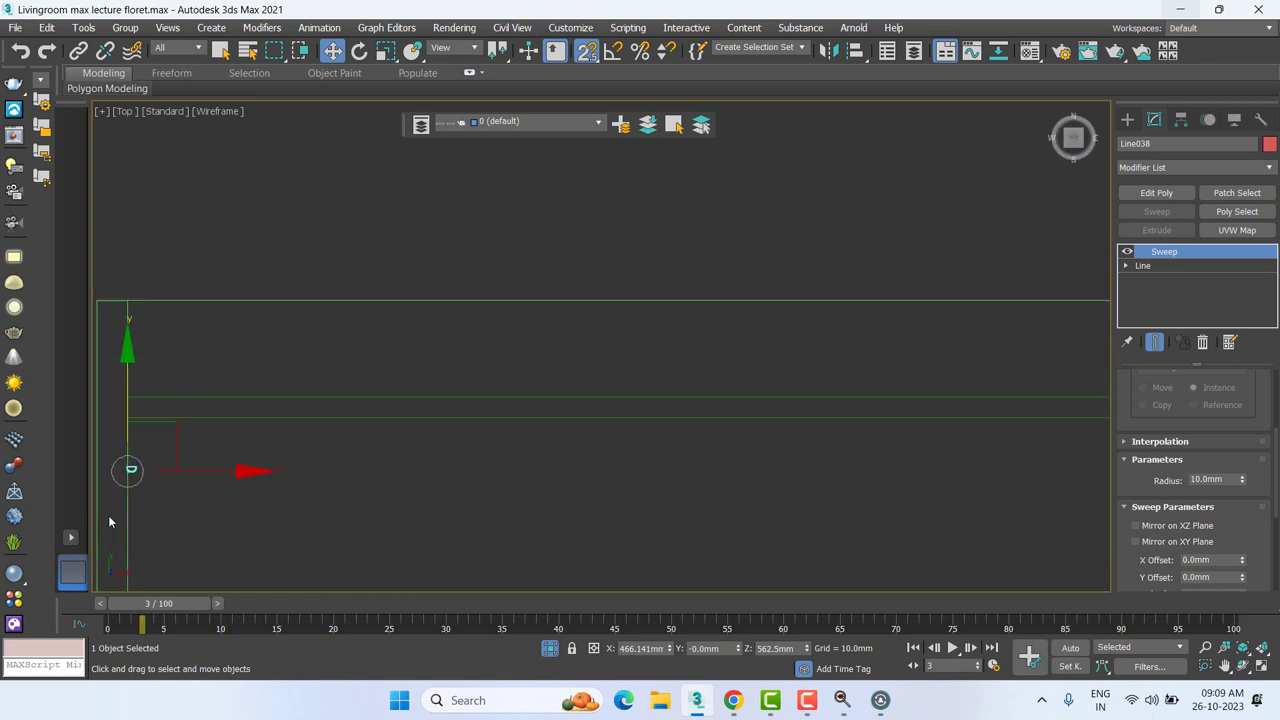
mouse_move(108, 515)
middle_mouse_down()
mouse_move(374, 463)
mouse_move(640, 475)
middle_mouse_up()
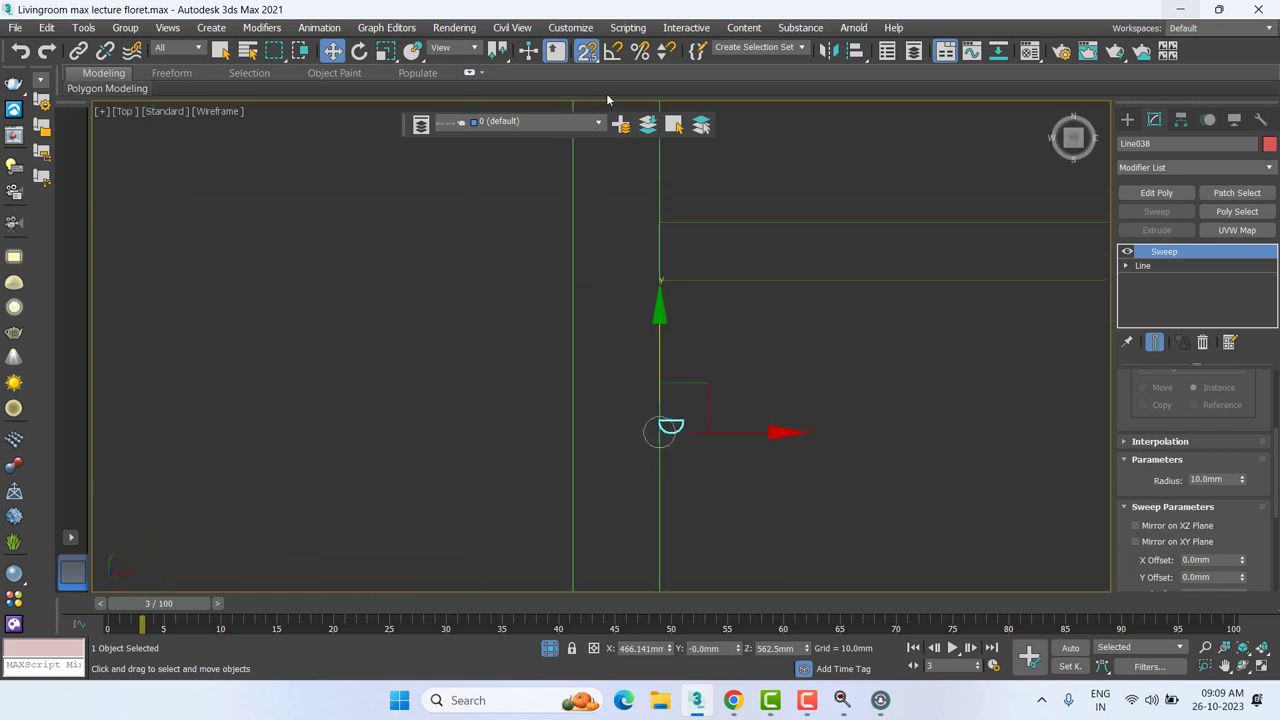
middle_click_drag(749, 387, 696, 449)
left_click(828, 50)
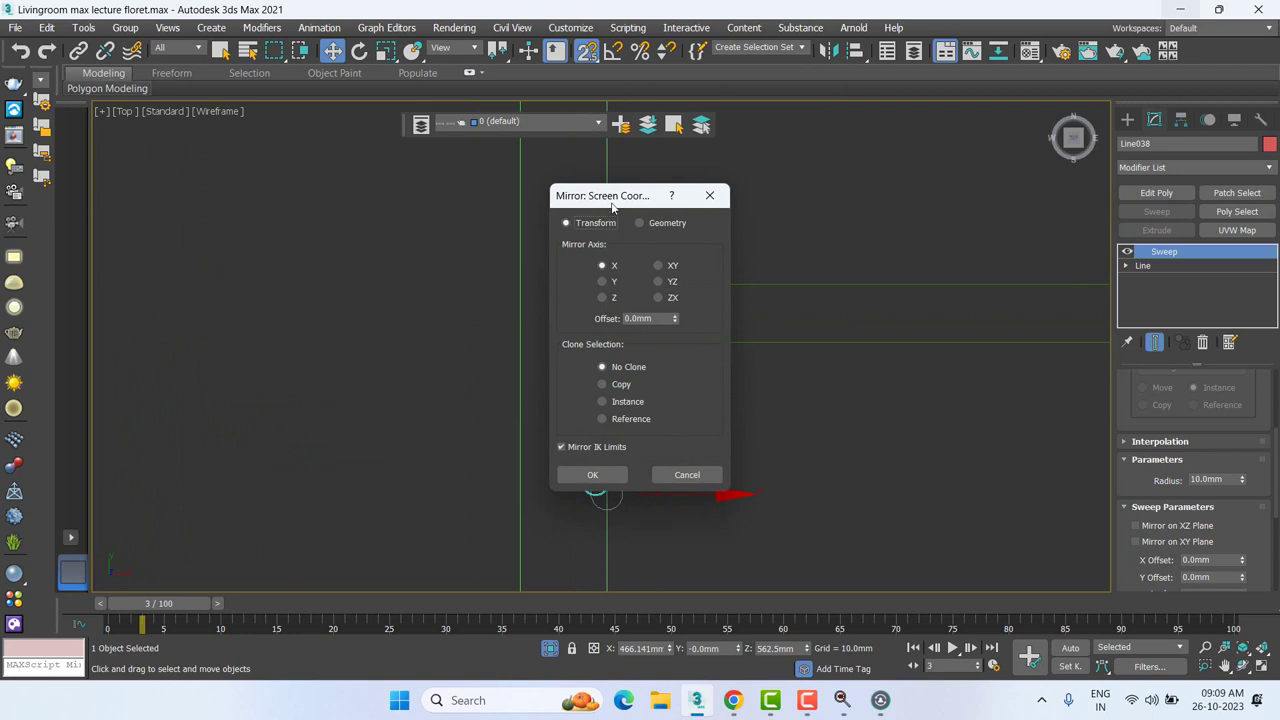
left_click_drag(615, 196, 853, 156)
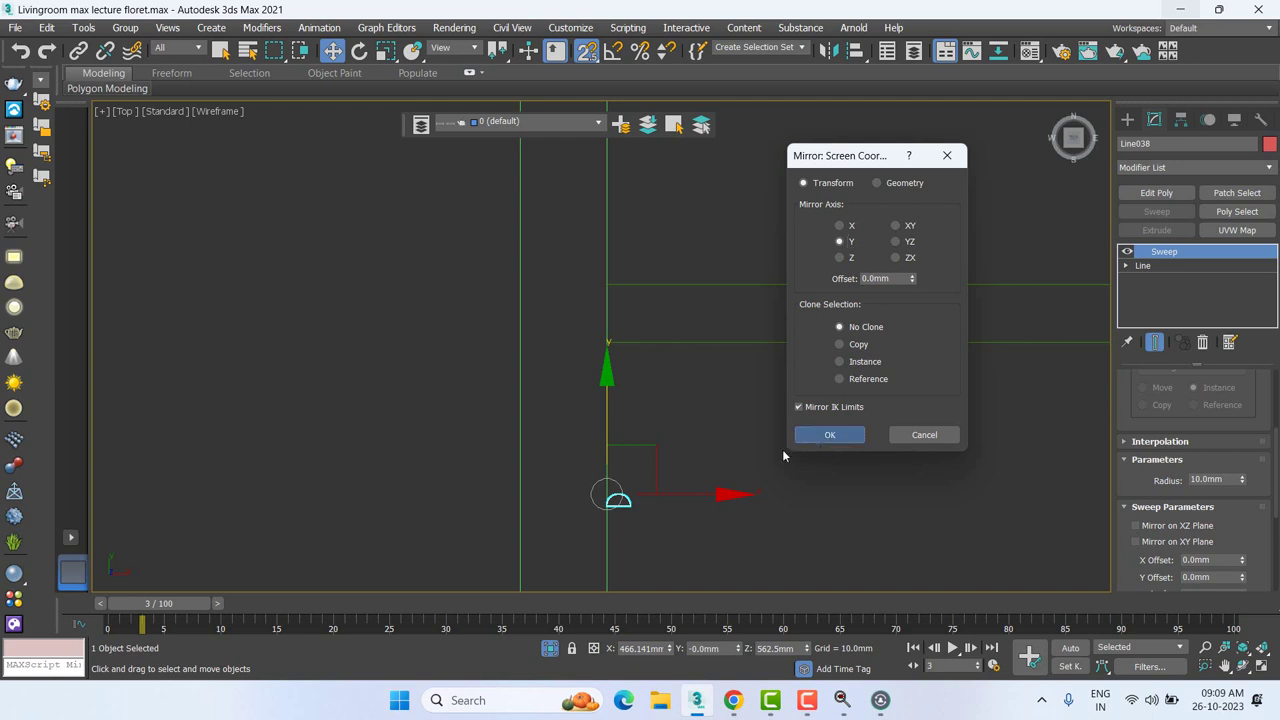
left_click(829, 434)
Step: Snap-move the flipped profile up so its flat base sits on the lower line
left_click_drag(607, 495, 607, 280)
scroll(607, 280, "up", 3)
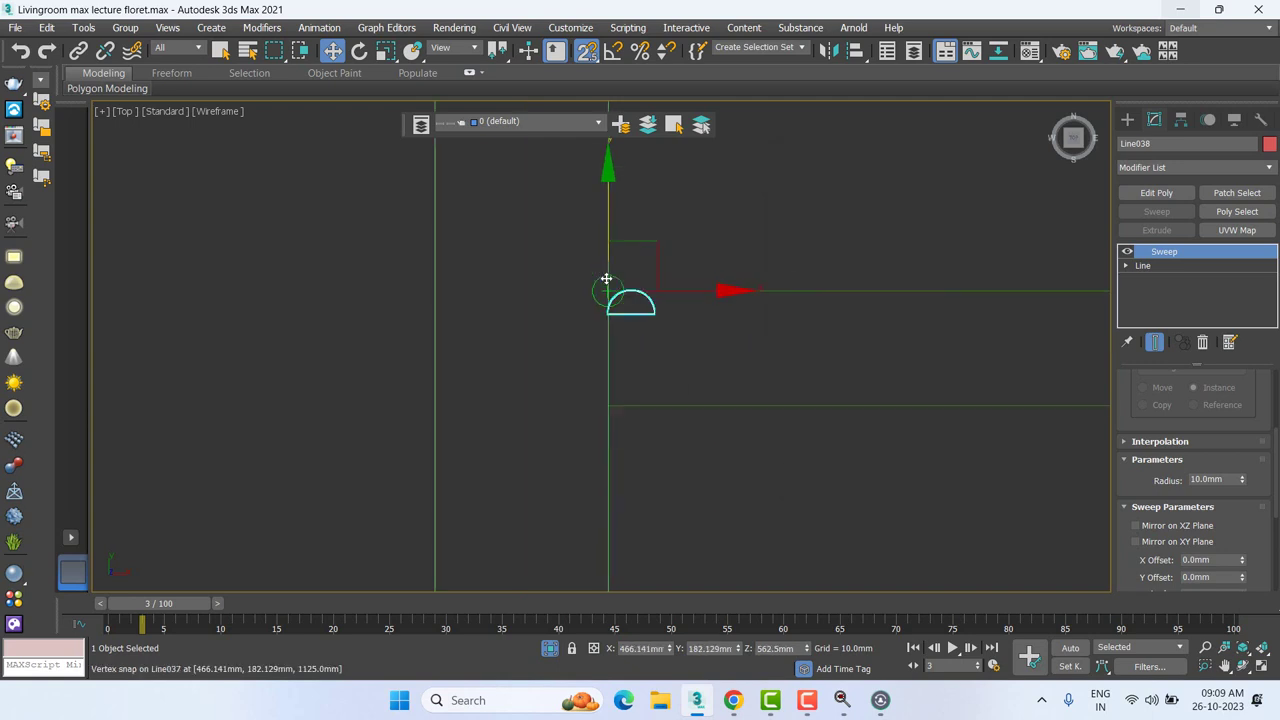
mouse_move(610, 232)
left_mouse_down()
mouse_move(692, 257)
mouse_move(612, 306)
left_mouse_up()
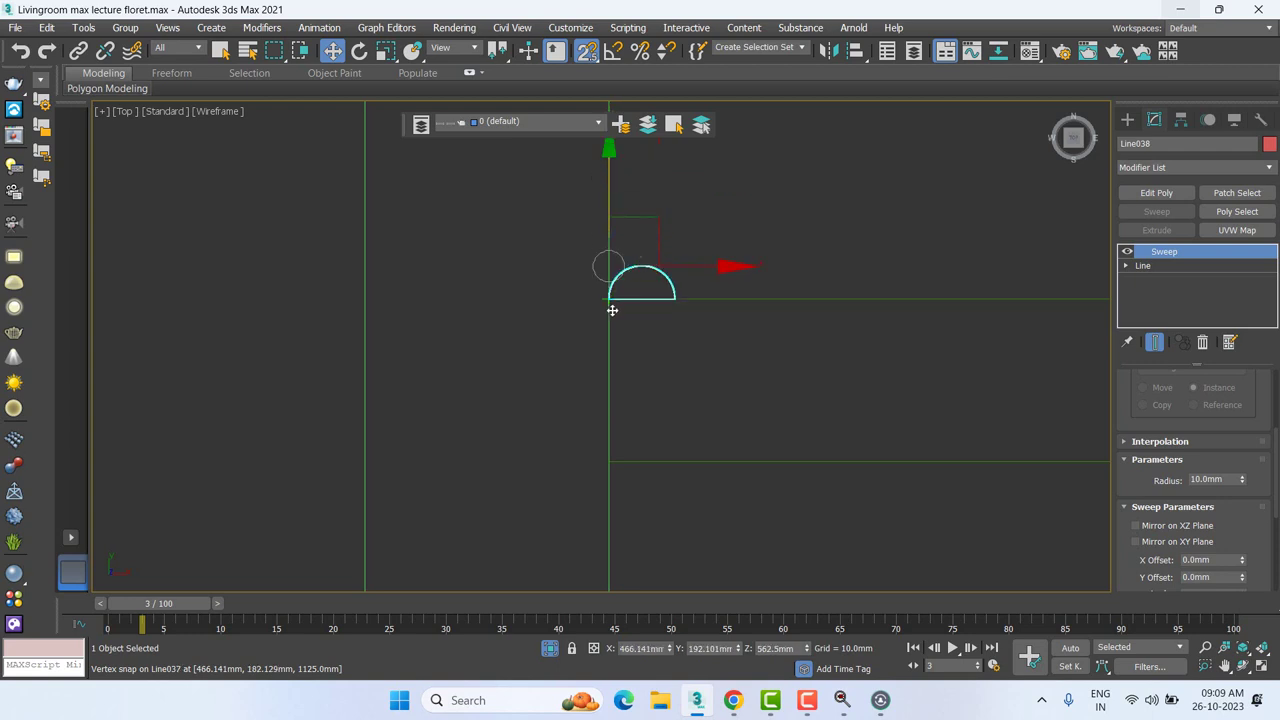
scroll(616, 352, "down", 1)
scroll(616, 352, "down", 3)
scroll(660, 360, "down", 1)
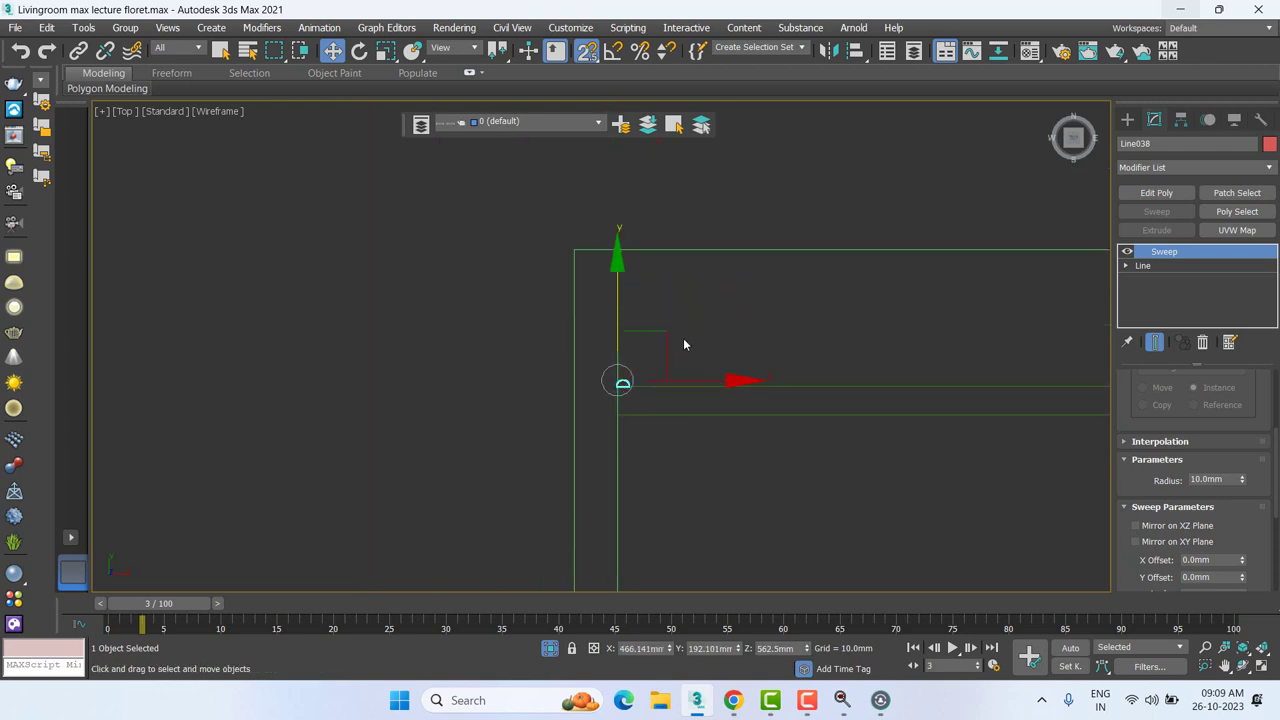
scroll(683, 338, "up", 2)
scroll(594, 397, "up", 1)
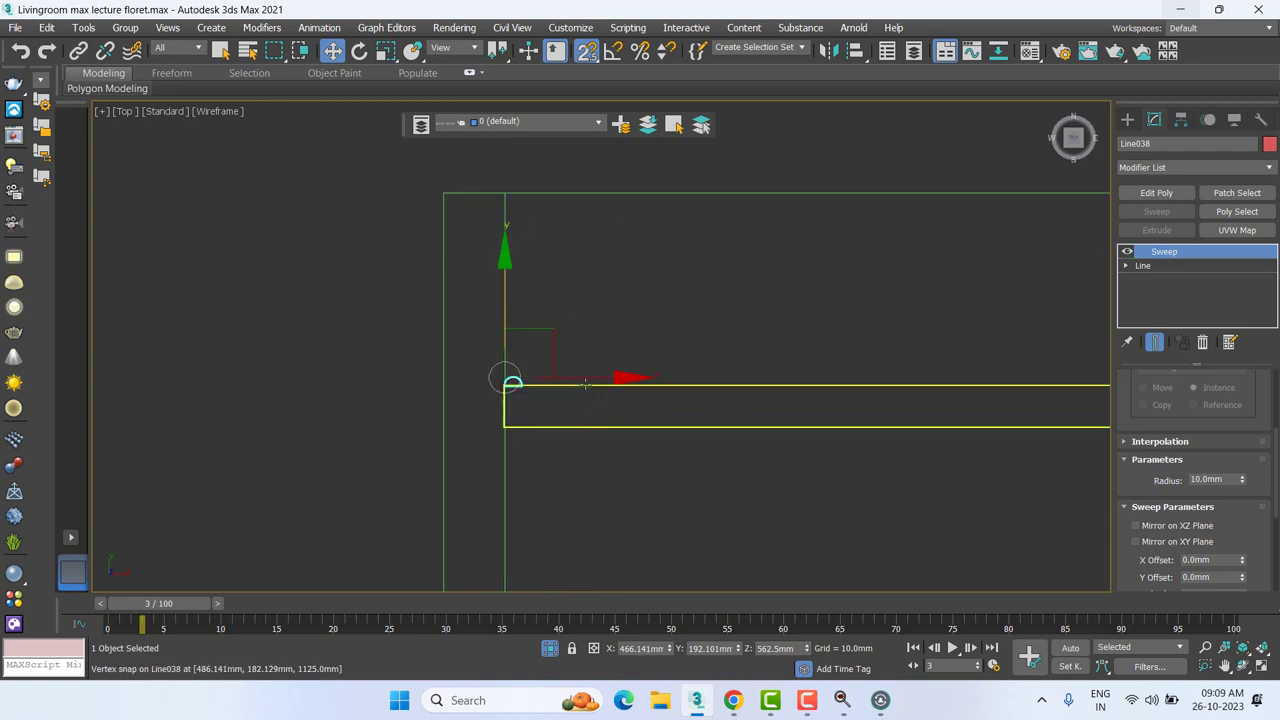
scroll(594, 376, "up", 1)
Step: Select the line's profile at Spline sub-object level and turn on Show End Result
left_click(1126, 265)
left_click(1152, 307)
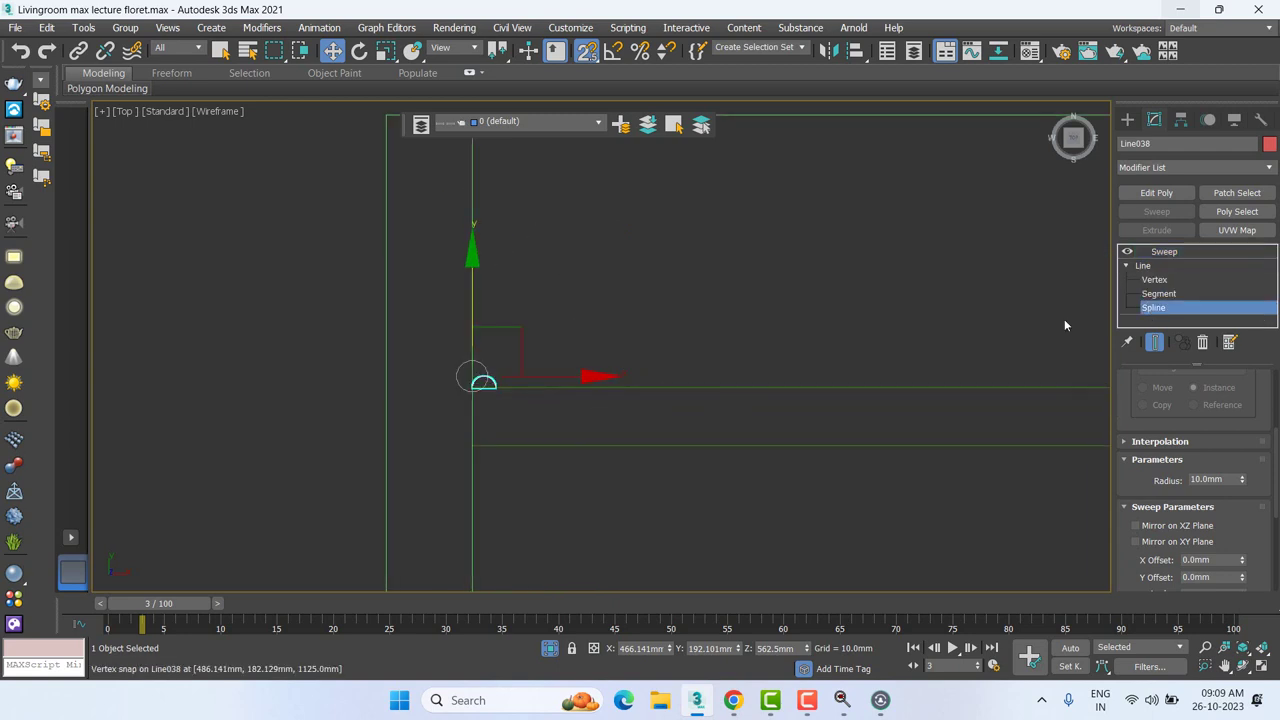
left_click_drag(344, 434, 549, 341)
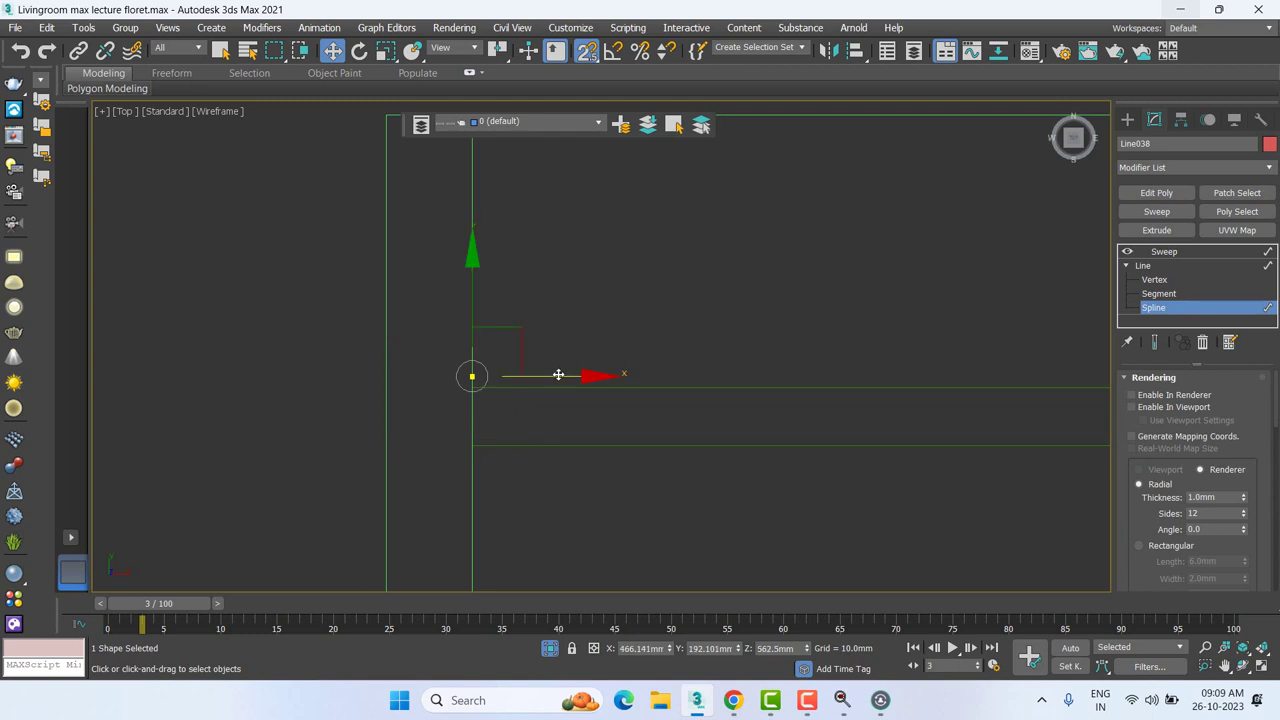
middle_click_drag(557, 374, 537, 295, "alt")
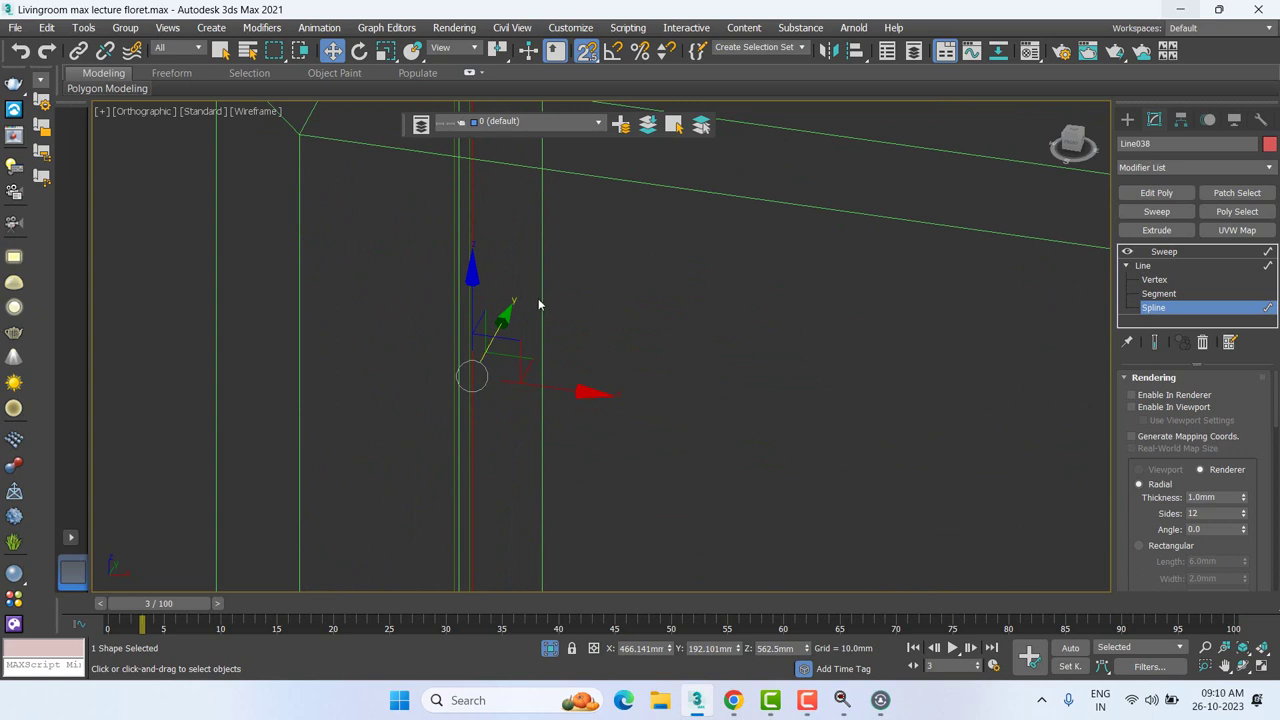
key("t")
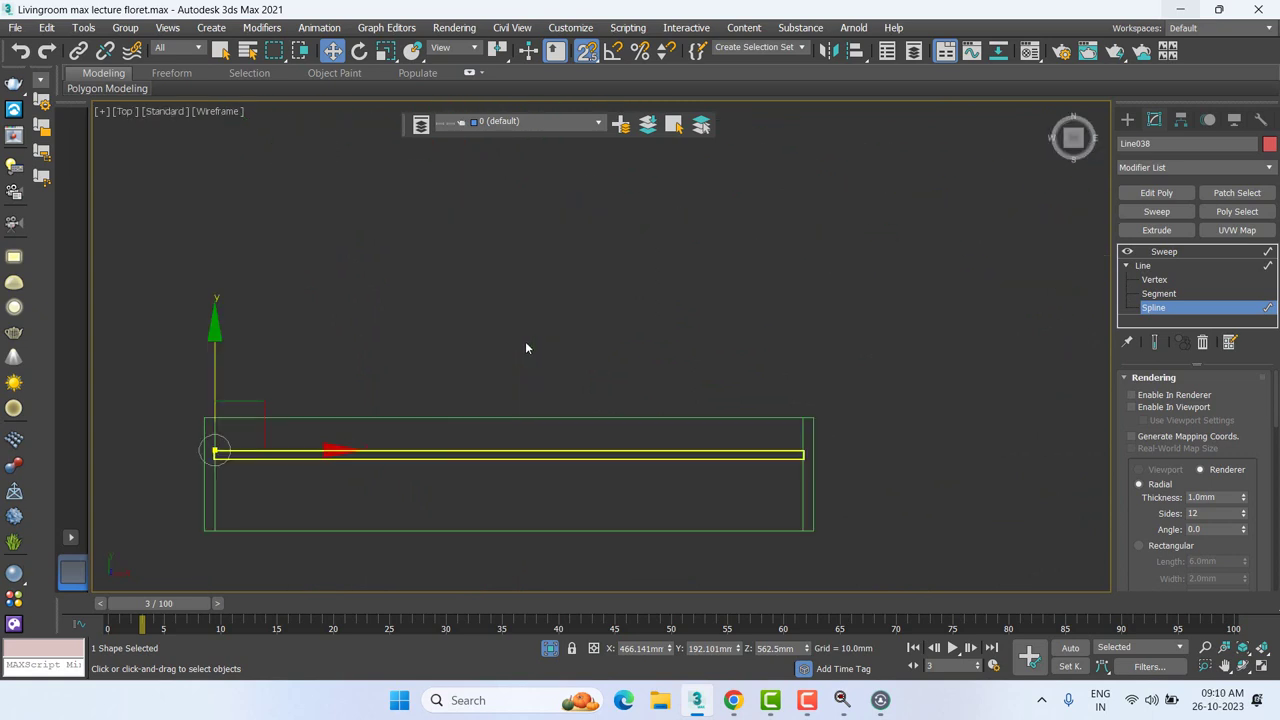
left_click(1155, 346)
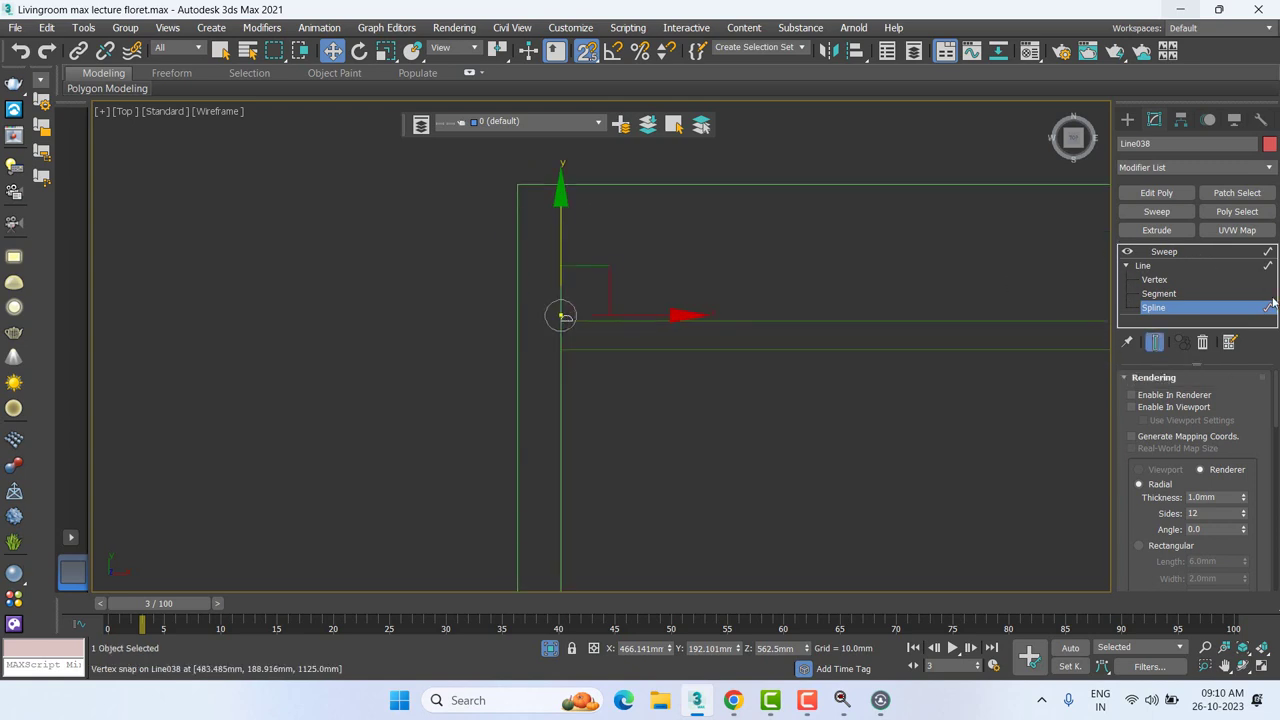
Step: Shift-drag a copy of the arc spline along X beside the original
scroll(700, 370, "up", 3)
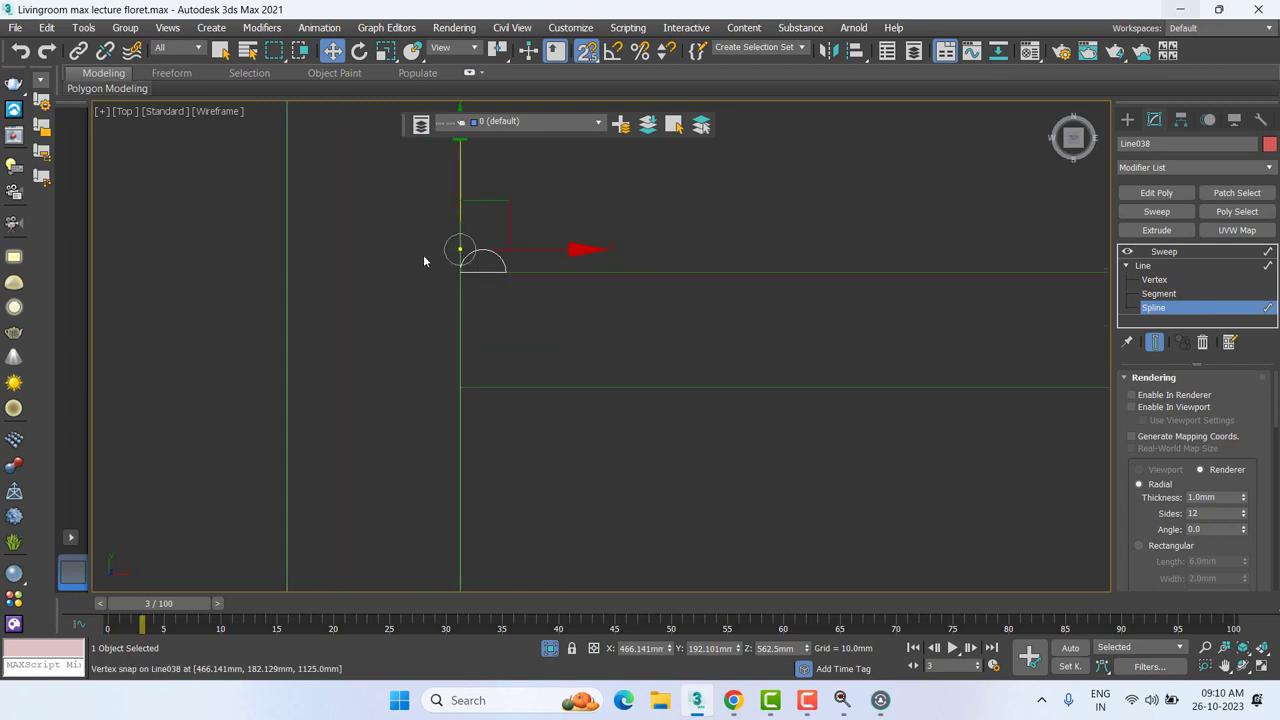
scroll(424, 254, "up", 4)
left_click_drag(523, 276, 622, 323, "shift")
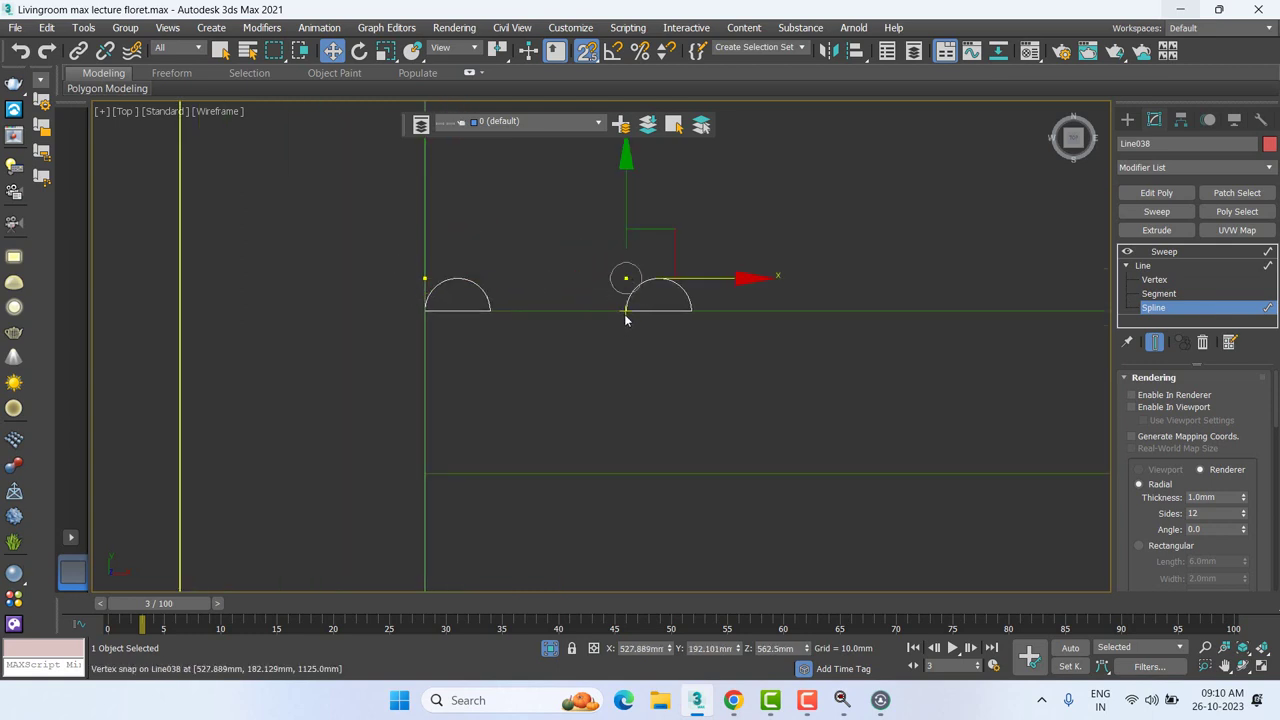
key("c")
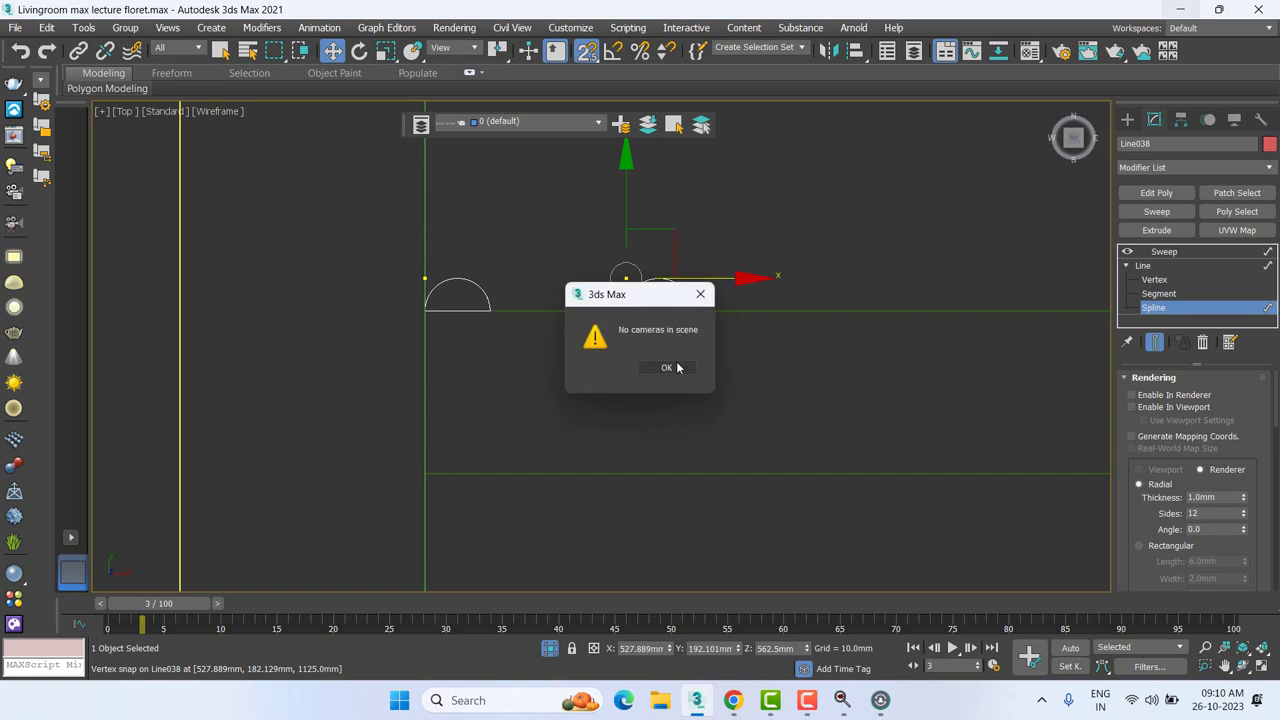
left_click(667, 368)
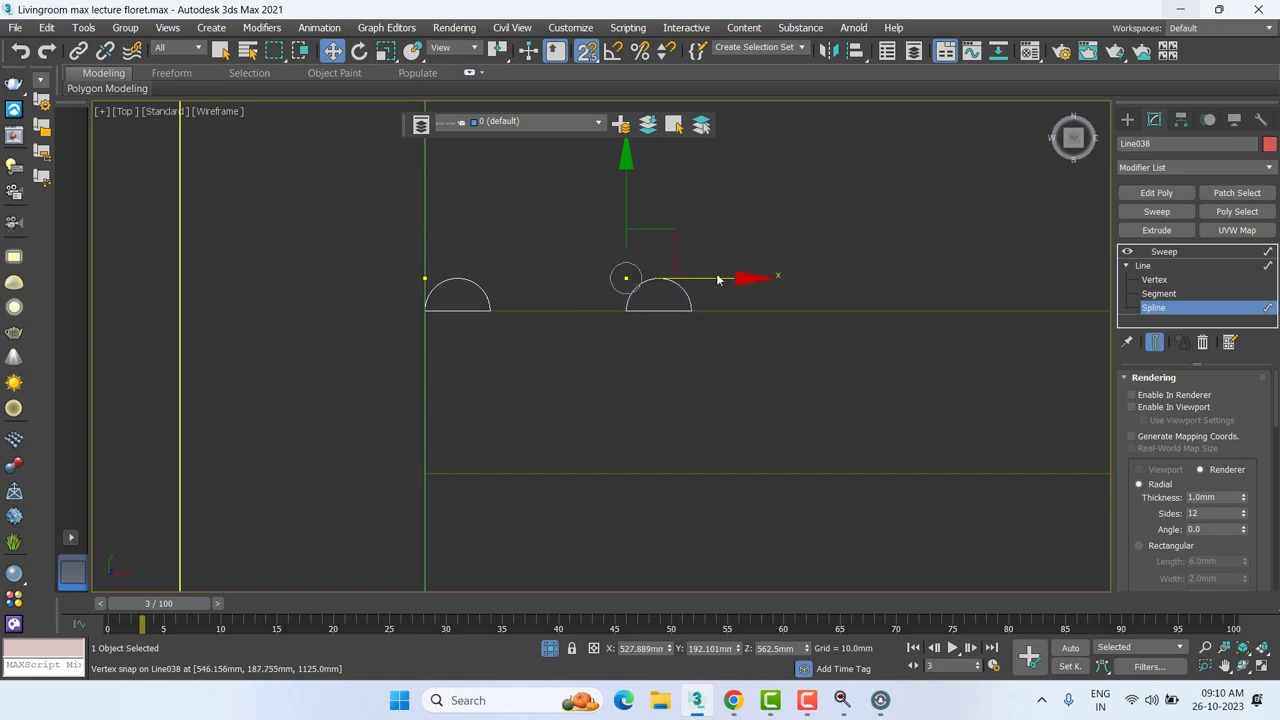
left_click_drag(625, 316, 551, 311)
scroll(551, 311, "up", 2)
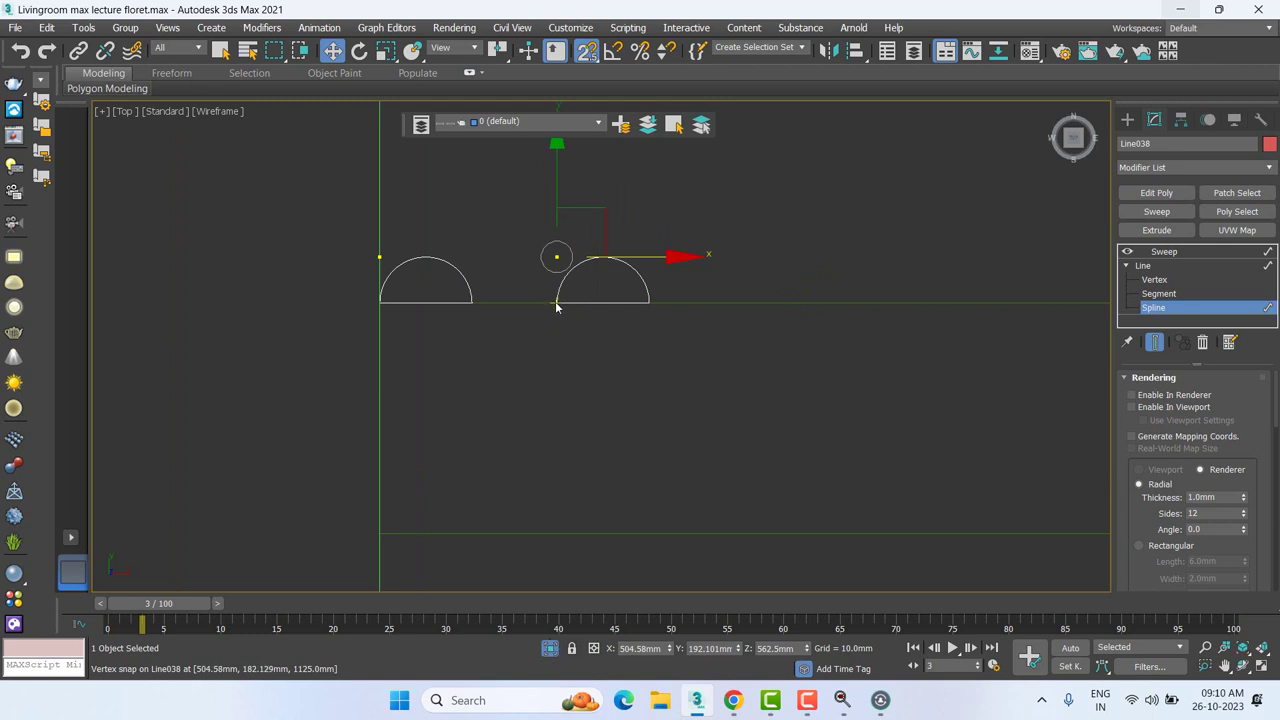
Step: Snap the copied arc edge-to-edge against the first arc's end
left_click(568, 338)
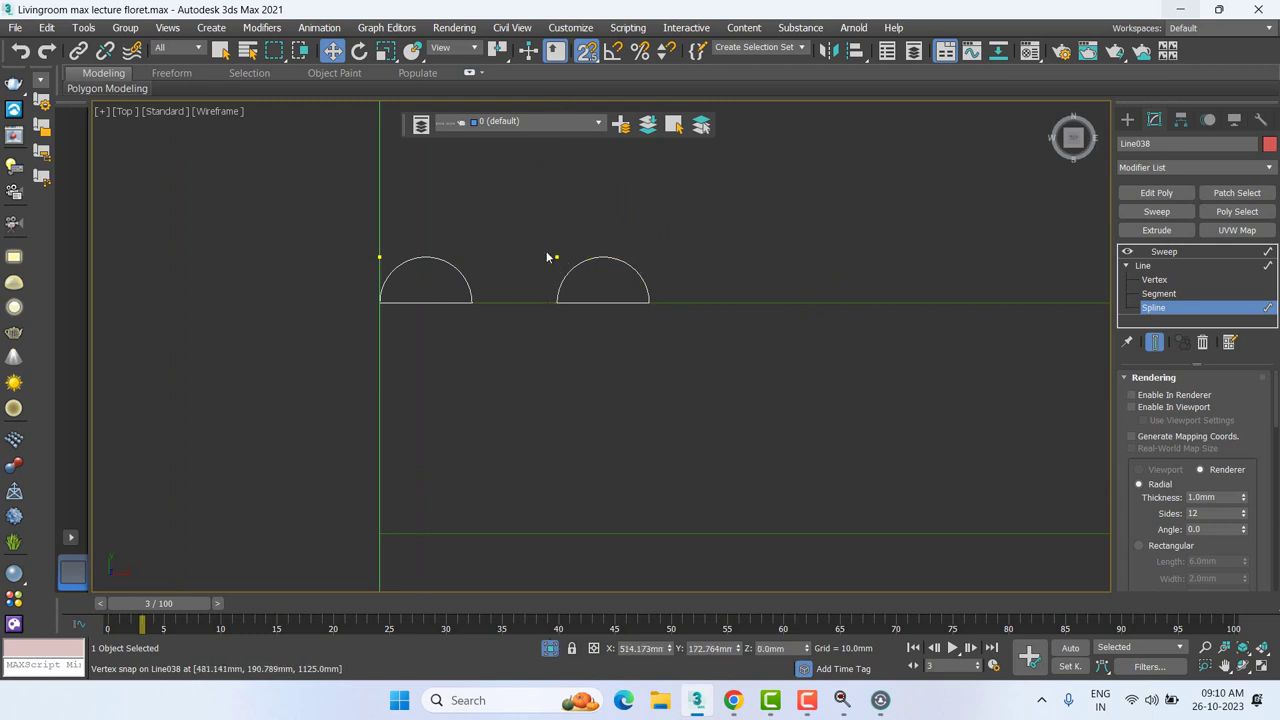
left_click(586, 258)
scroll(586, 258, "up", 5)
middle_click_drag(1016, 262, 1147, 240)
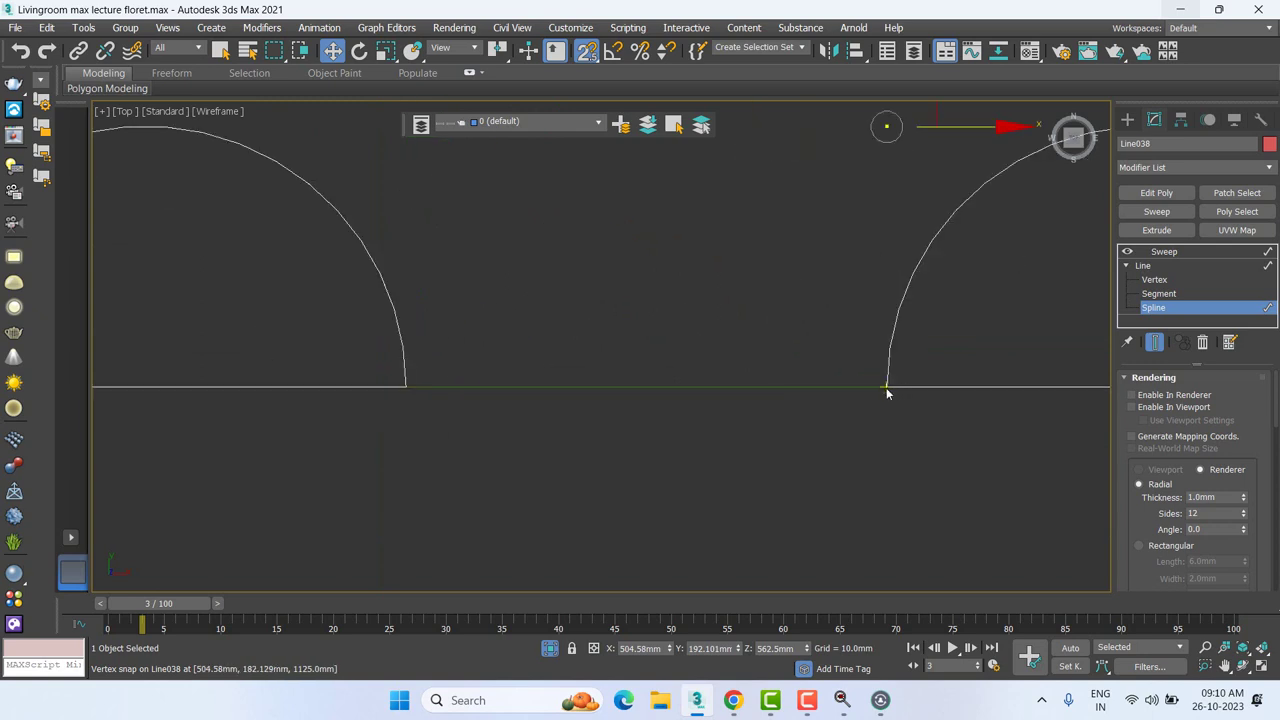
right_click(922, 390)
left_click_drag(880, 389, 418, 388)
scroll(520, 386, "down", 1)
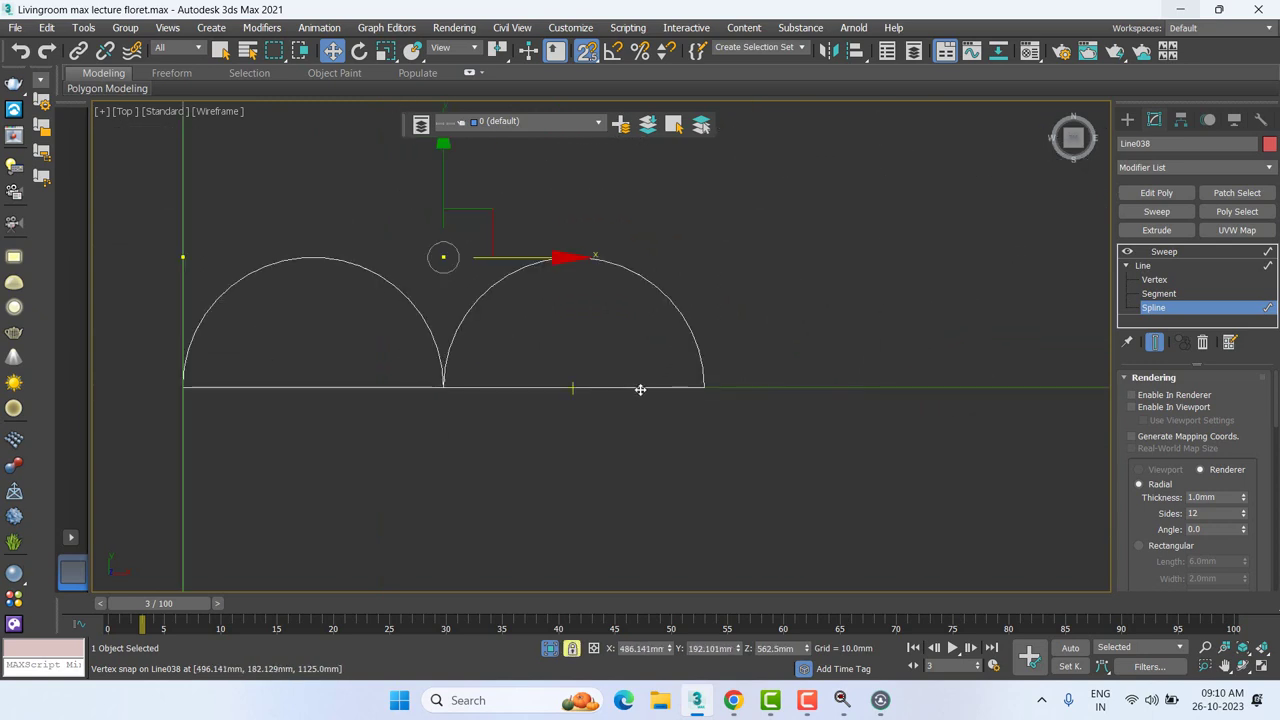
scroll(641, 376, "down", 4)
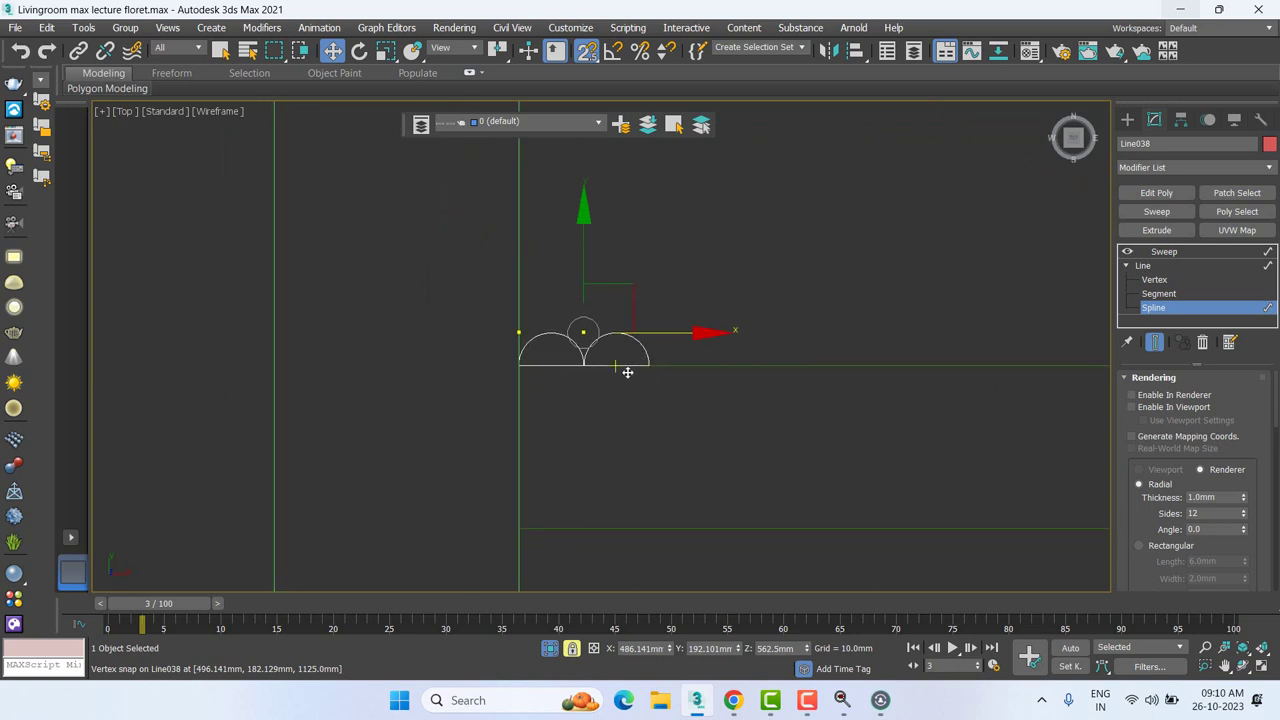
scroll(548, 392, "up", 1)
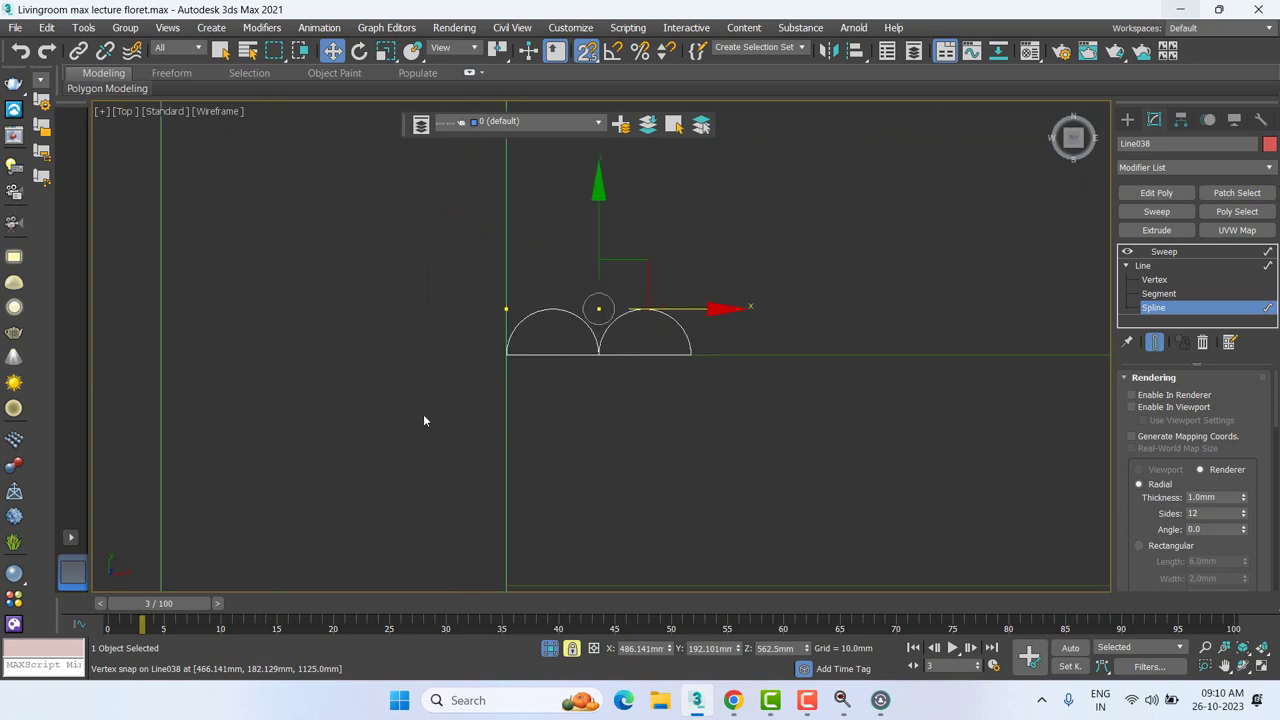
Step: Turn Disable Viewport back off after toggling it on by mistake
key("space")
left_click(505, 400)
key("space")
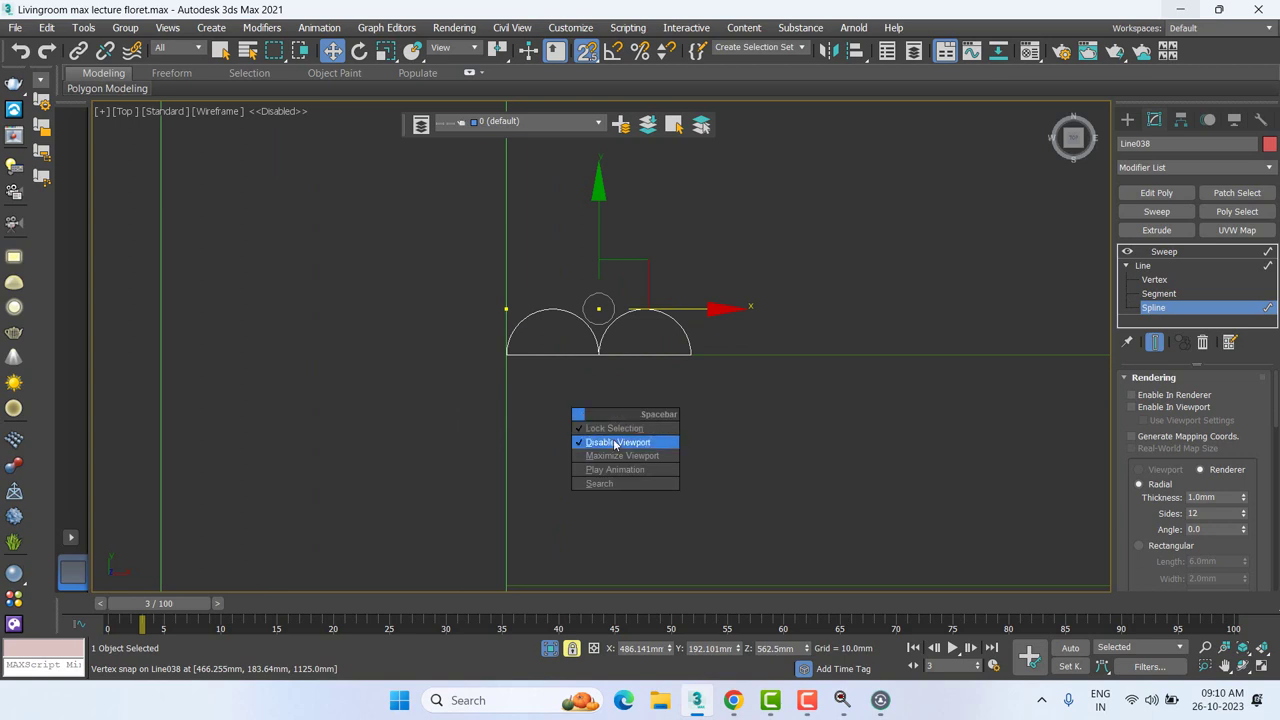
left_click(615, 443)
key("space")
Step: Copy both arcs along the line, lock the selection, and snap the copy onto the pair
left_click(618, 394)
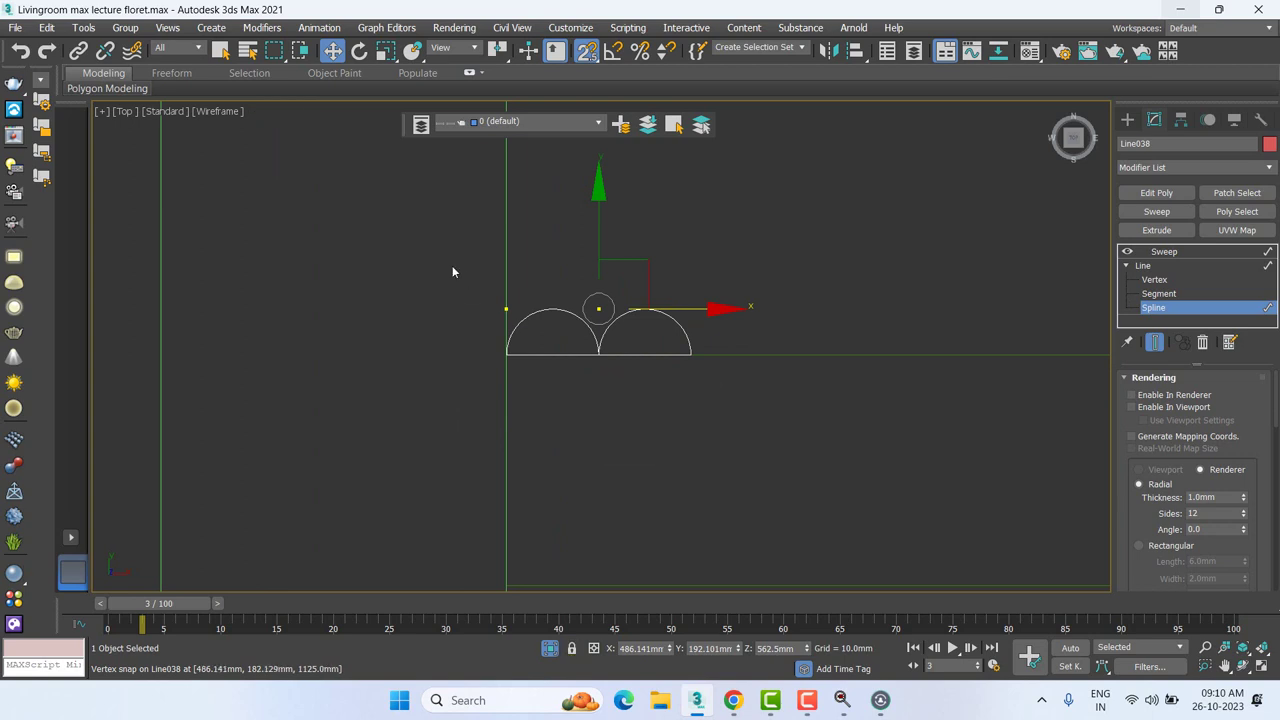
left_click_drag(452, 272, 814, 399)
middle_click_drag(712, 376, 618, 386)
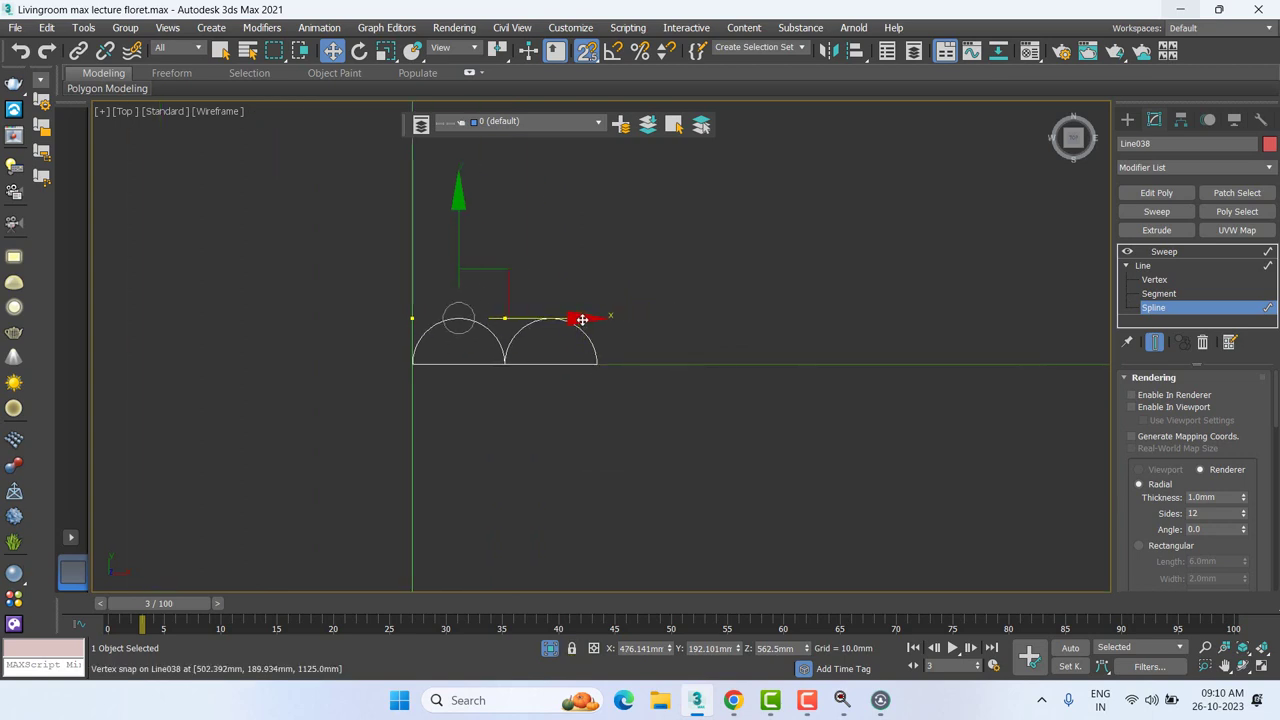
left_click_drag(582, 319, 656, 369, "shift")
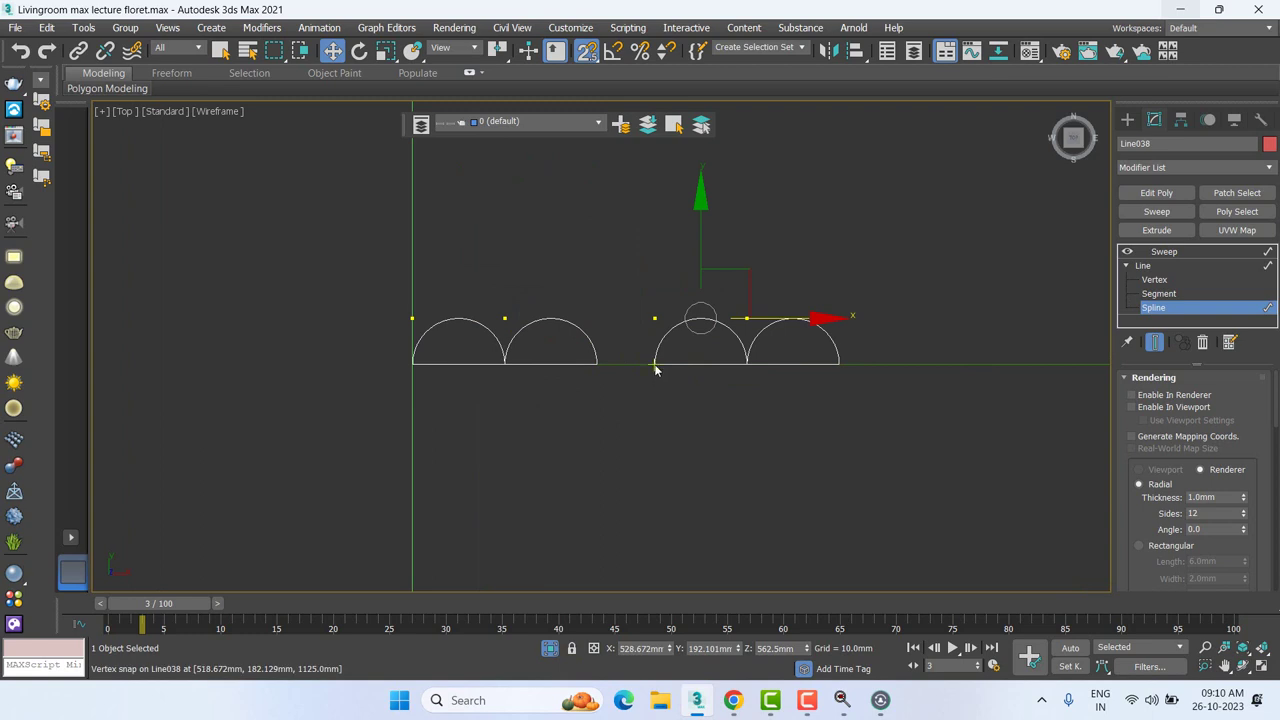
scroll(655, 369, "up", 1)
scroll(660, 373, "up", 4)
key("space")
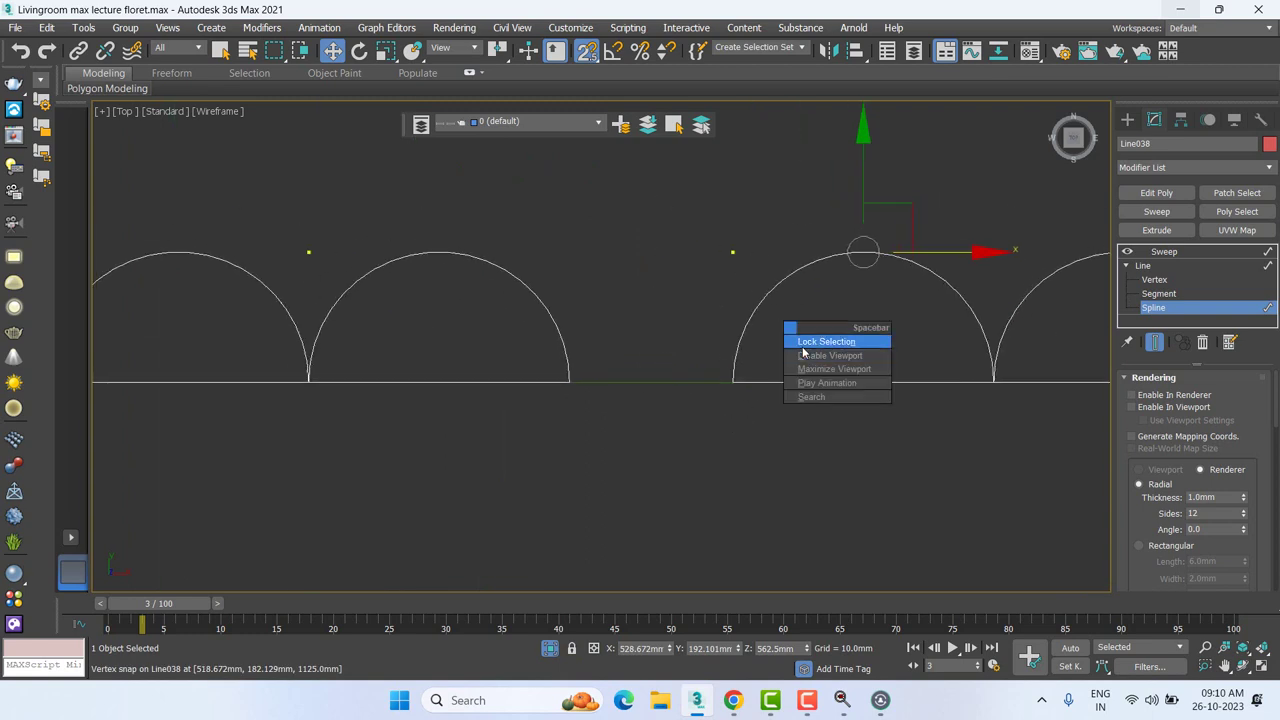
left_click(802, 347)
left_click_drag(733, 381, 570, 382)
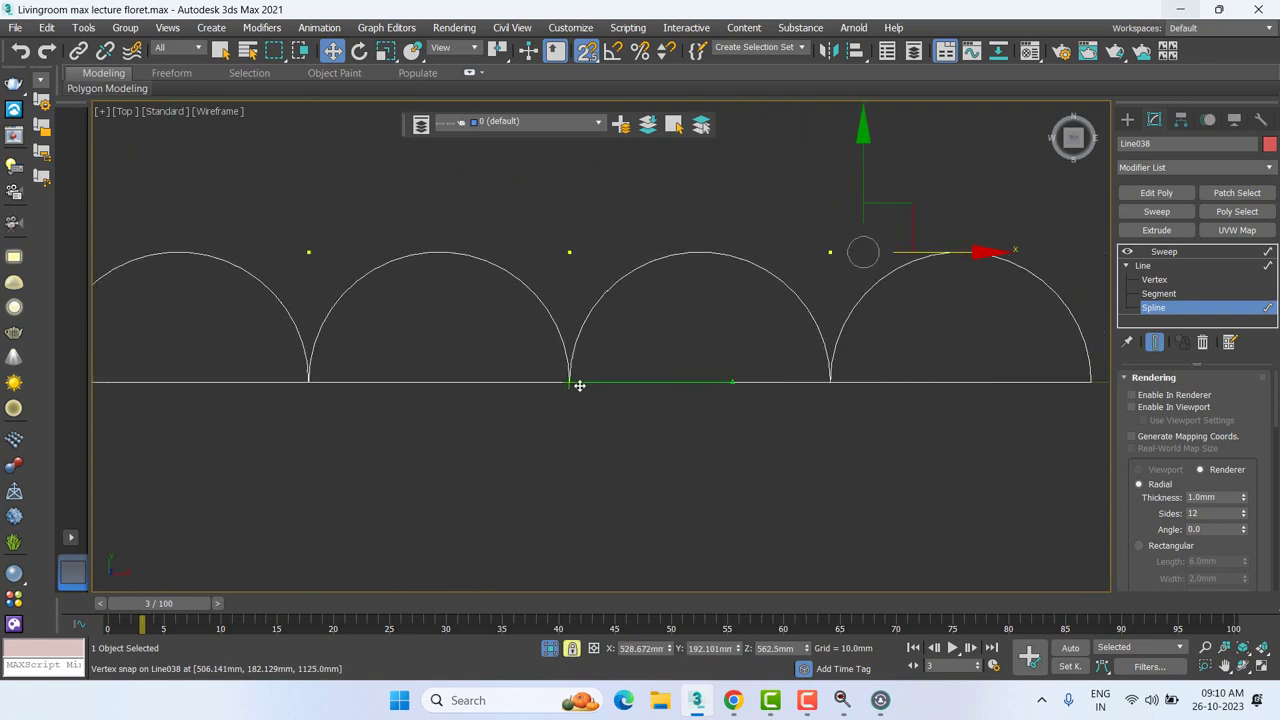
scroll(579, 385, "down", 5)
right_click(608, 404)
left_click(632, 425)
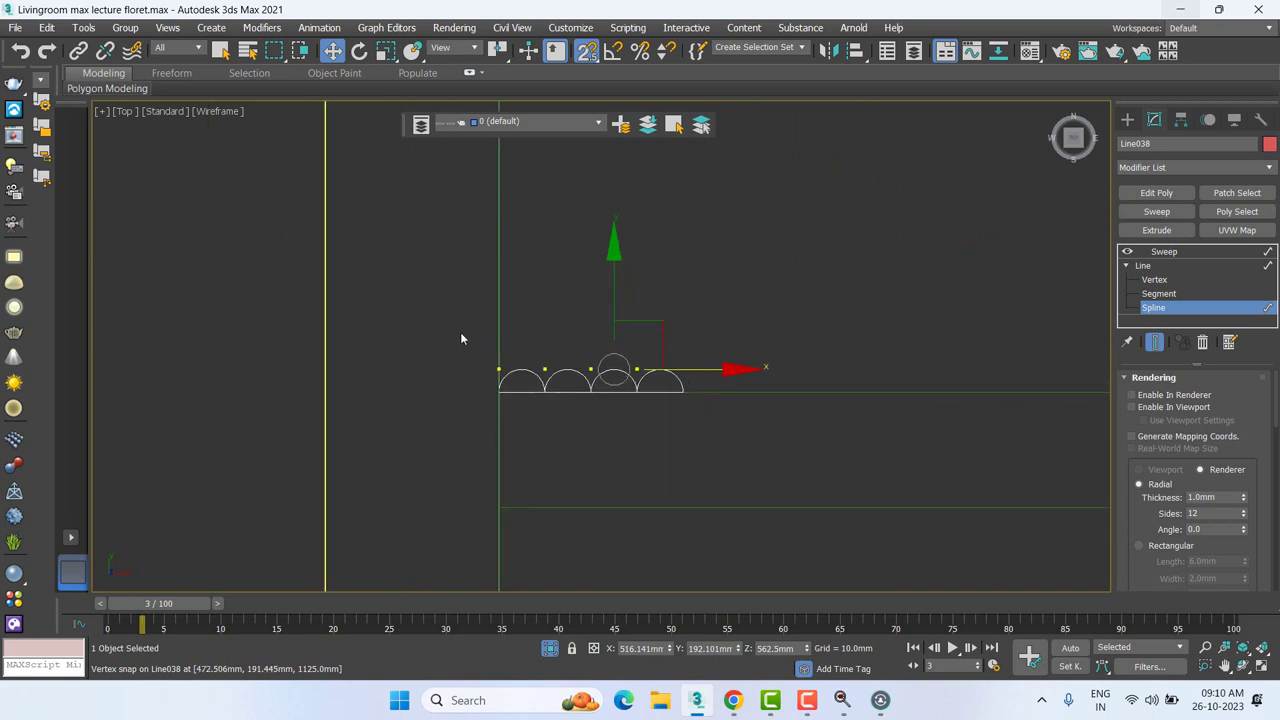
Step: Reselect the copied arcs and snap them tight against the originals
mouse_move(461, 339)
left_mouse_down()
mouse_move(681, 409)
mouse_move(807, 377)
left_mouse_up()
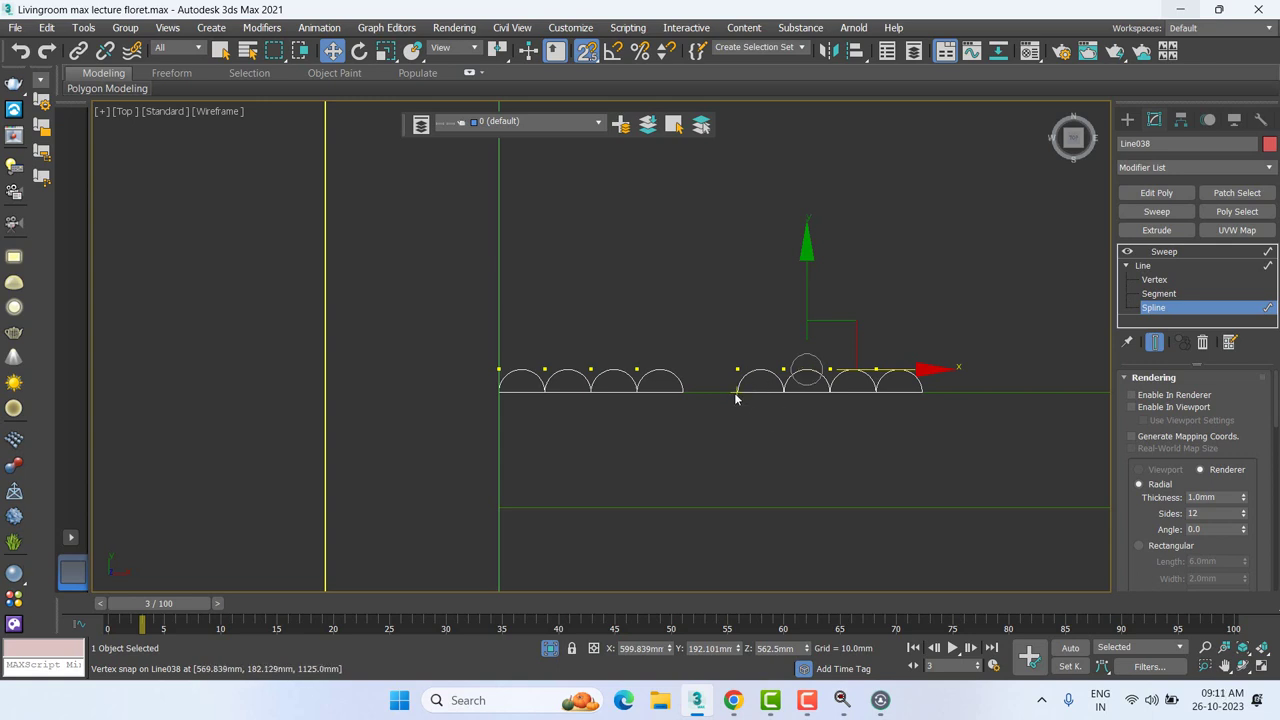
scroll(735, 398, "up", 4)
right_click(766, 391)
left_click(790, 416)
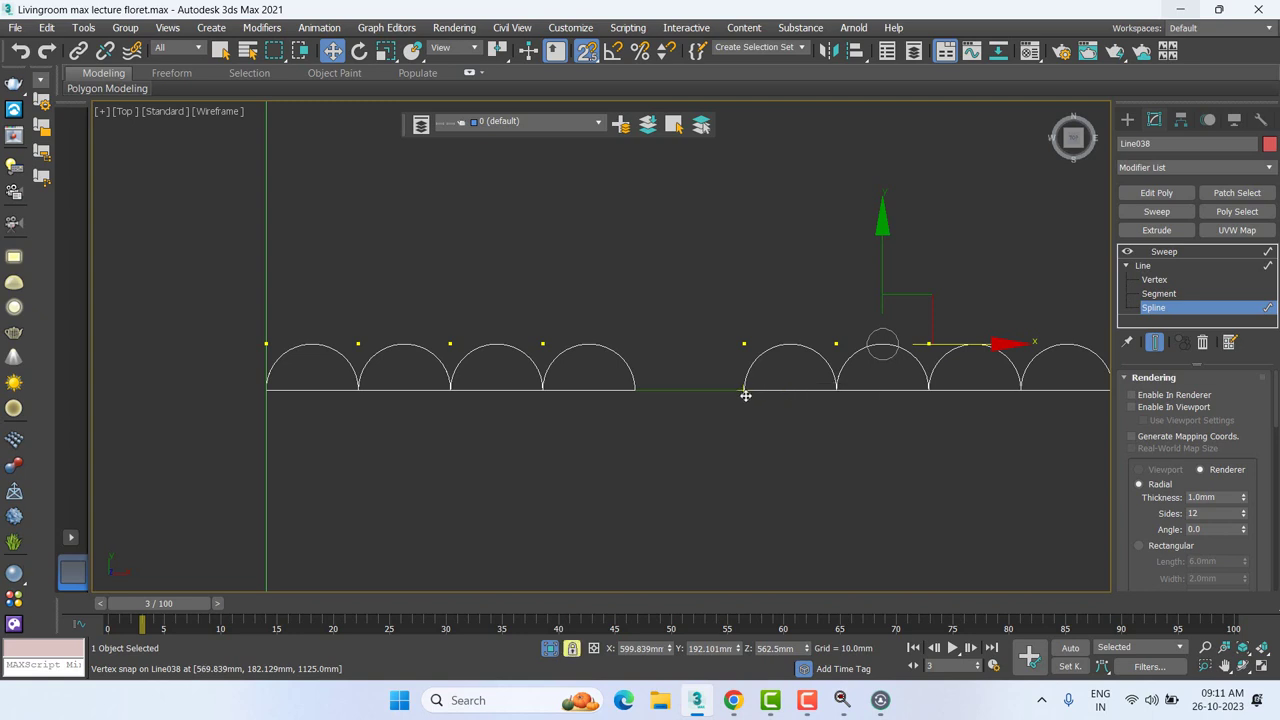
left_click_drag(745, 396, 640, 387)
scroll(685, 401, "down", 5)
right_click(549, 352)
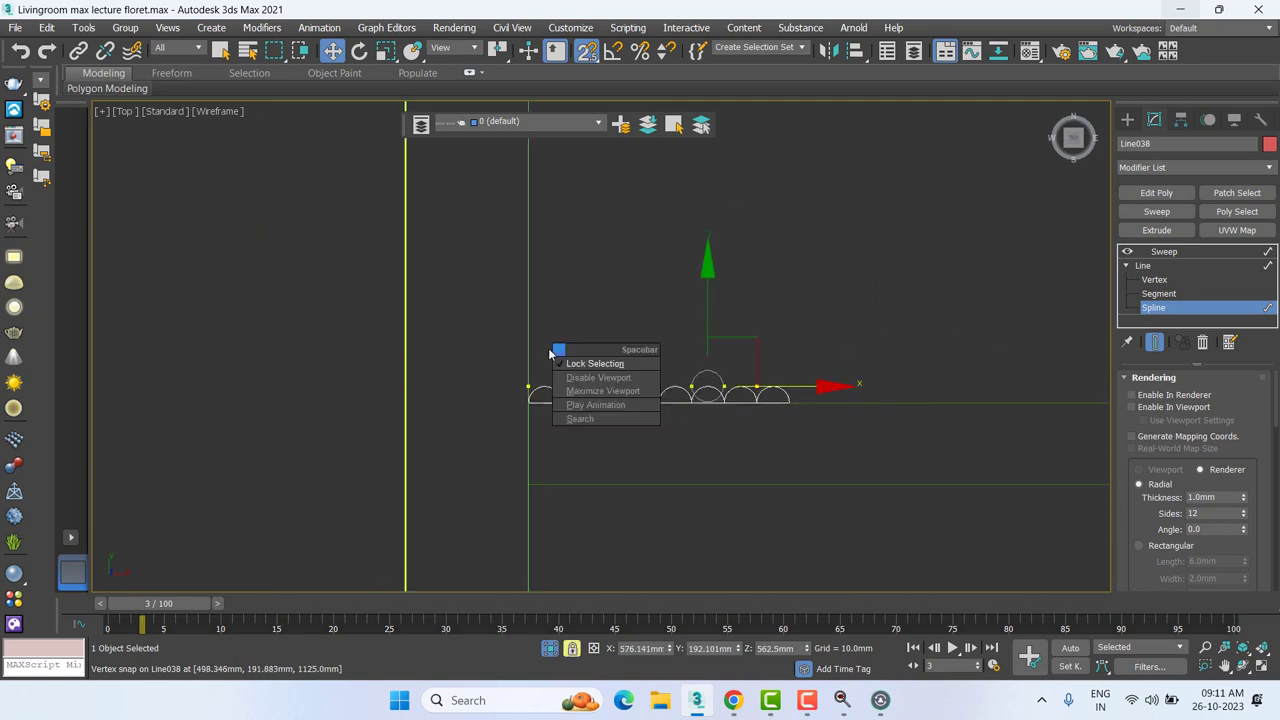
left_click(595, 364)
Step: Copy all the arcs past the row and snap them left to close the gap
left_click_drag(488, 364, 868, 448)
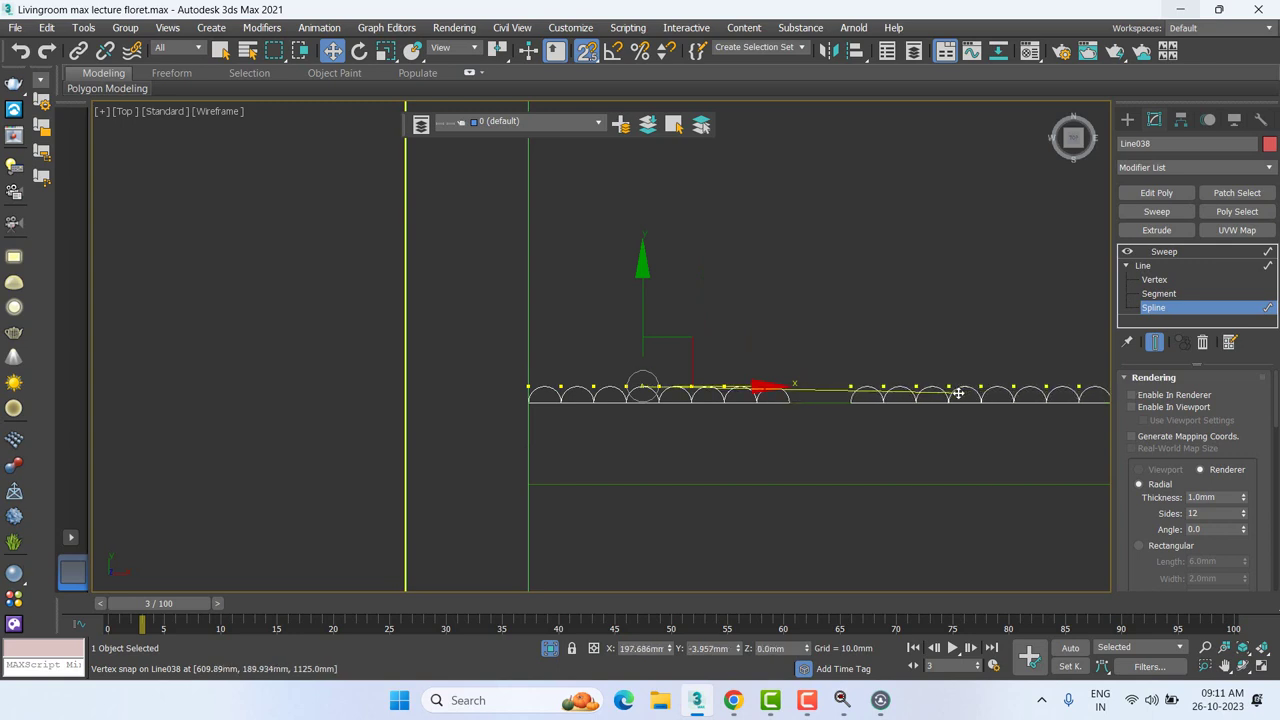
left_click_drag(747, 384, 1069, 384)
scroll(890, 415, "up", 2)
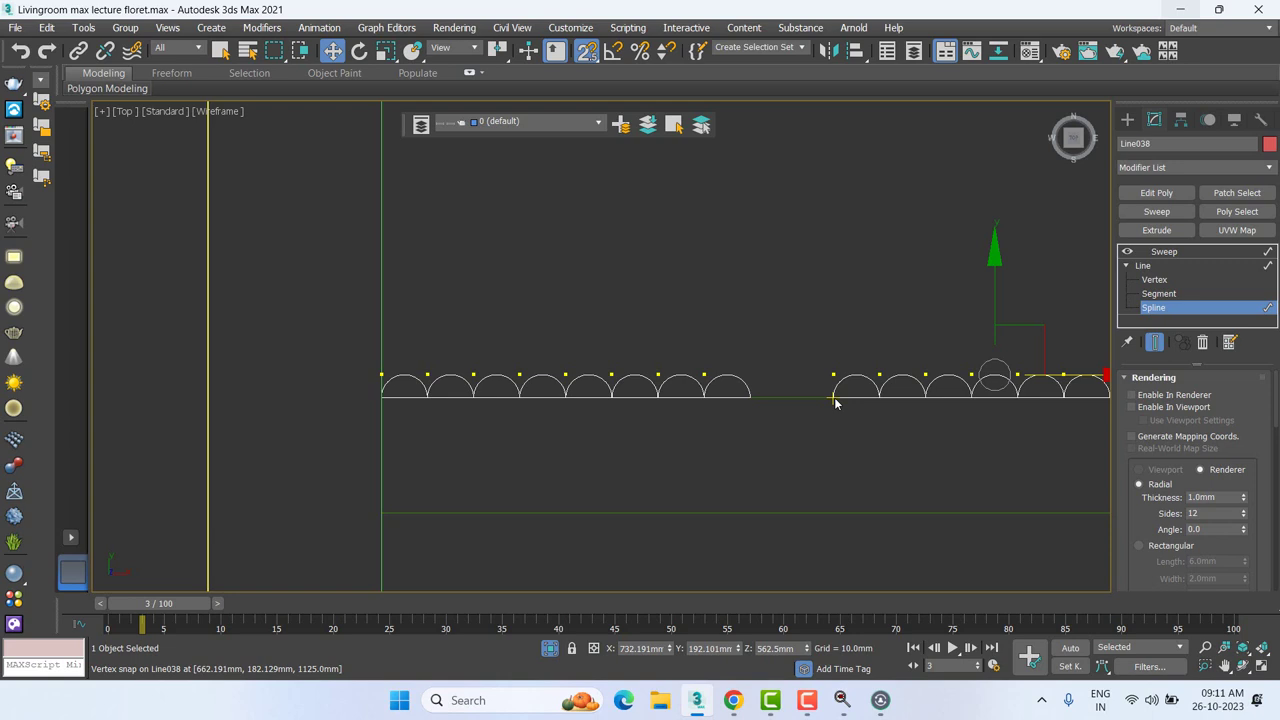
right_click(835, 402)
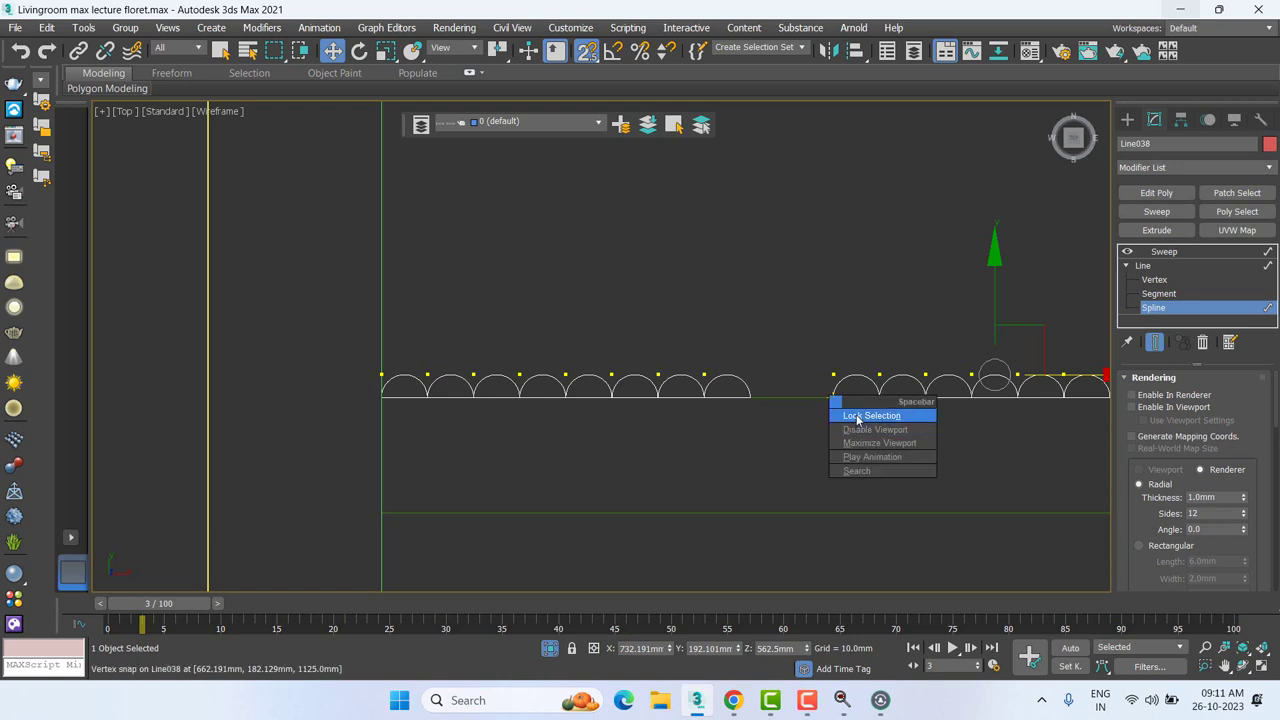
left_click(910, 416)
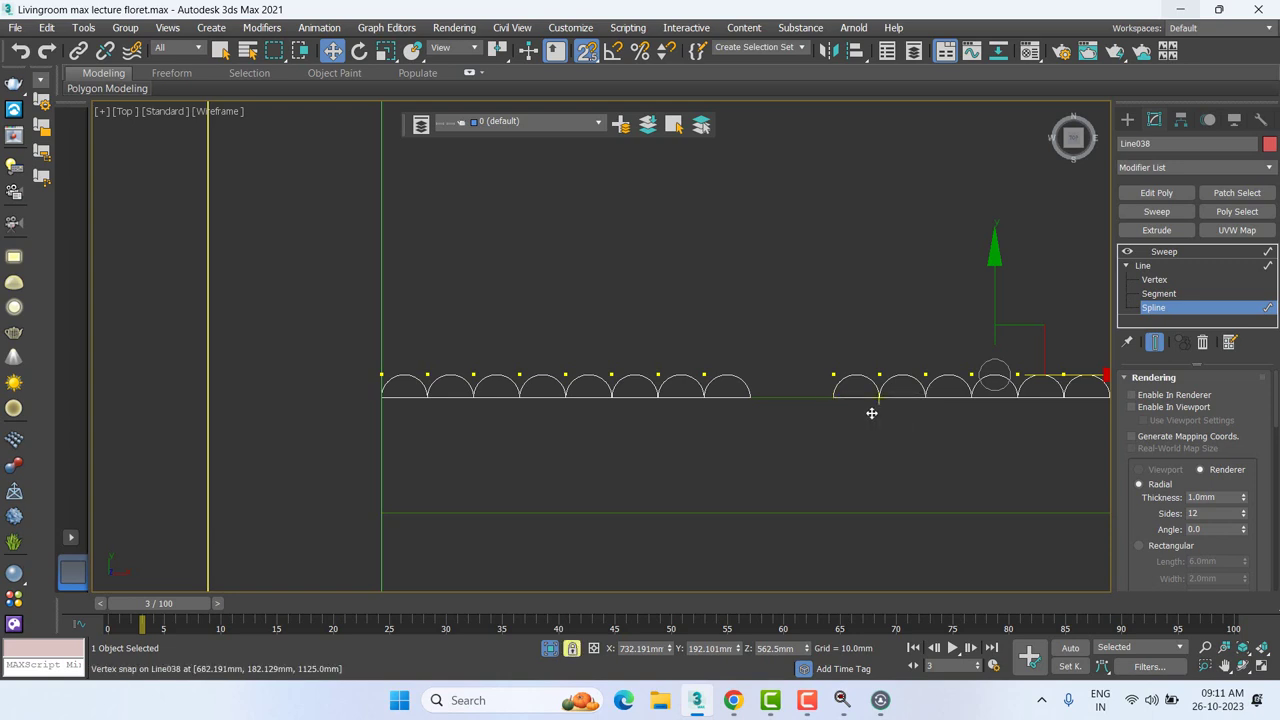
left_click_drag(832, 398, 757, 398)
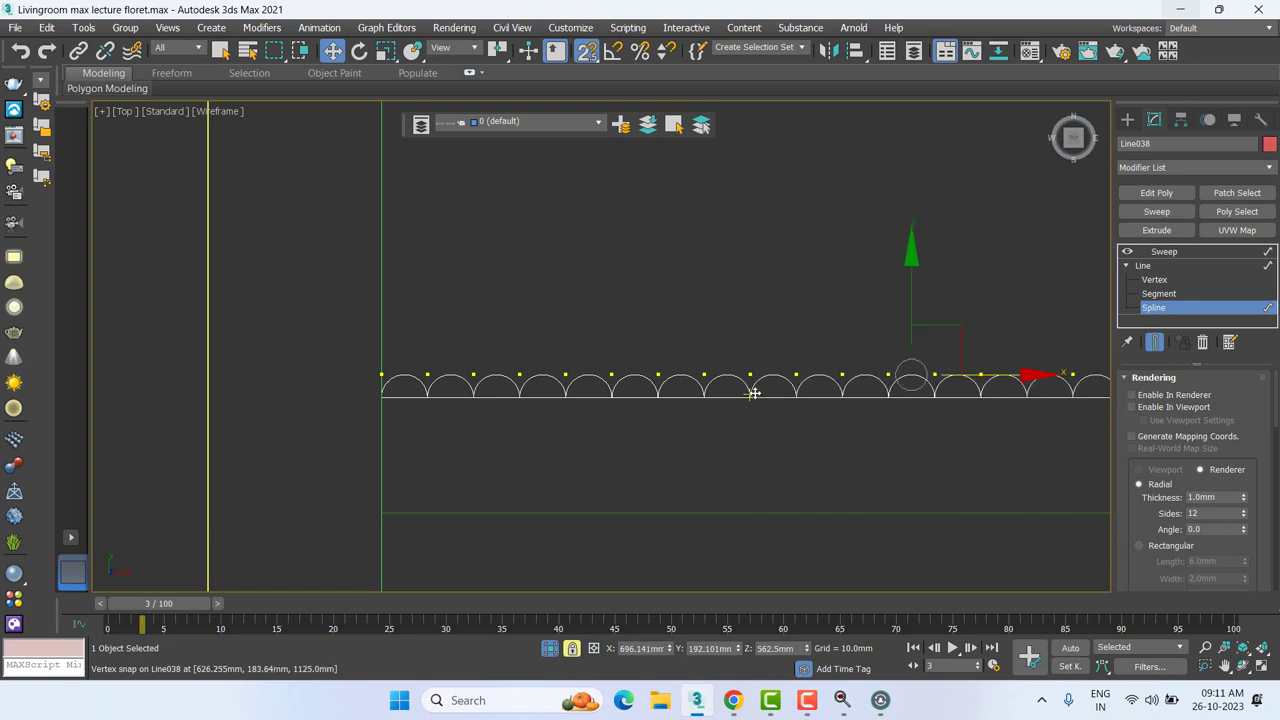
scroll(757, 398, "down", 3)
scroll(771, 403, "down", 2)
right_click(542, 400)
Step: Copy the whole arc row to the right and snap it onto the row's end
left_click(588, 426)
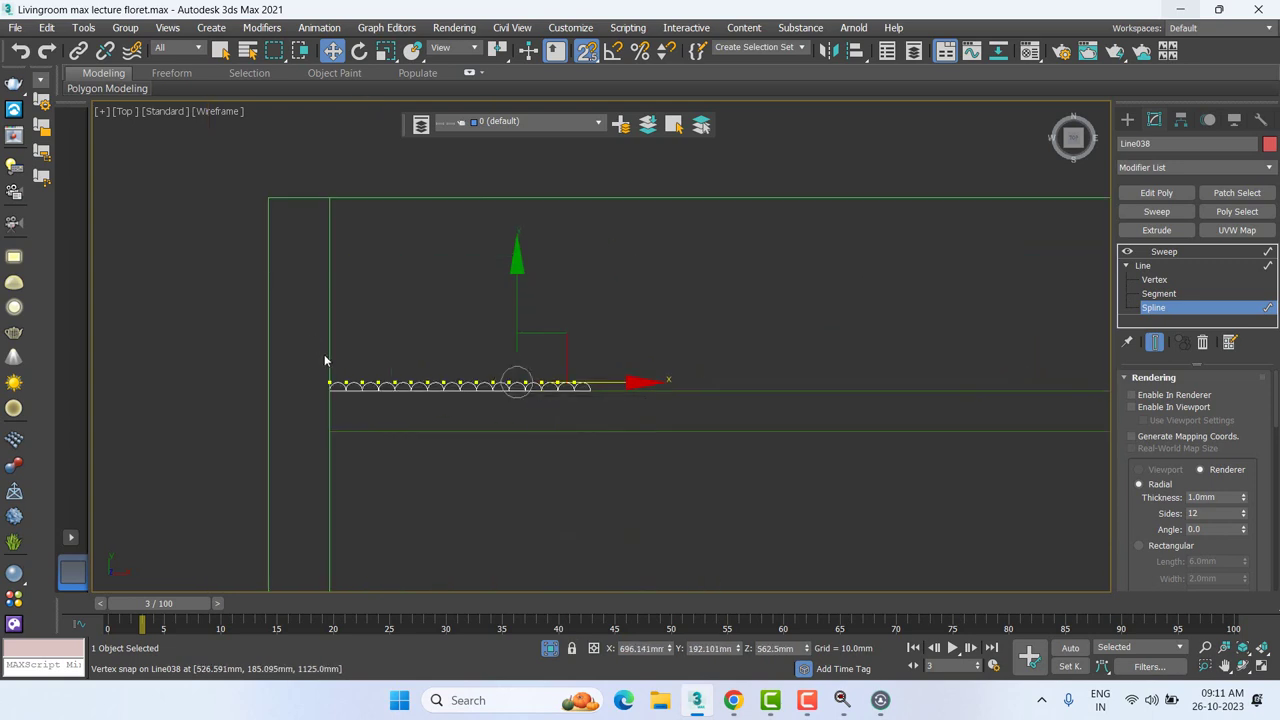
left_click_drag(314, 353, 562, 436)
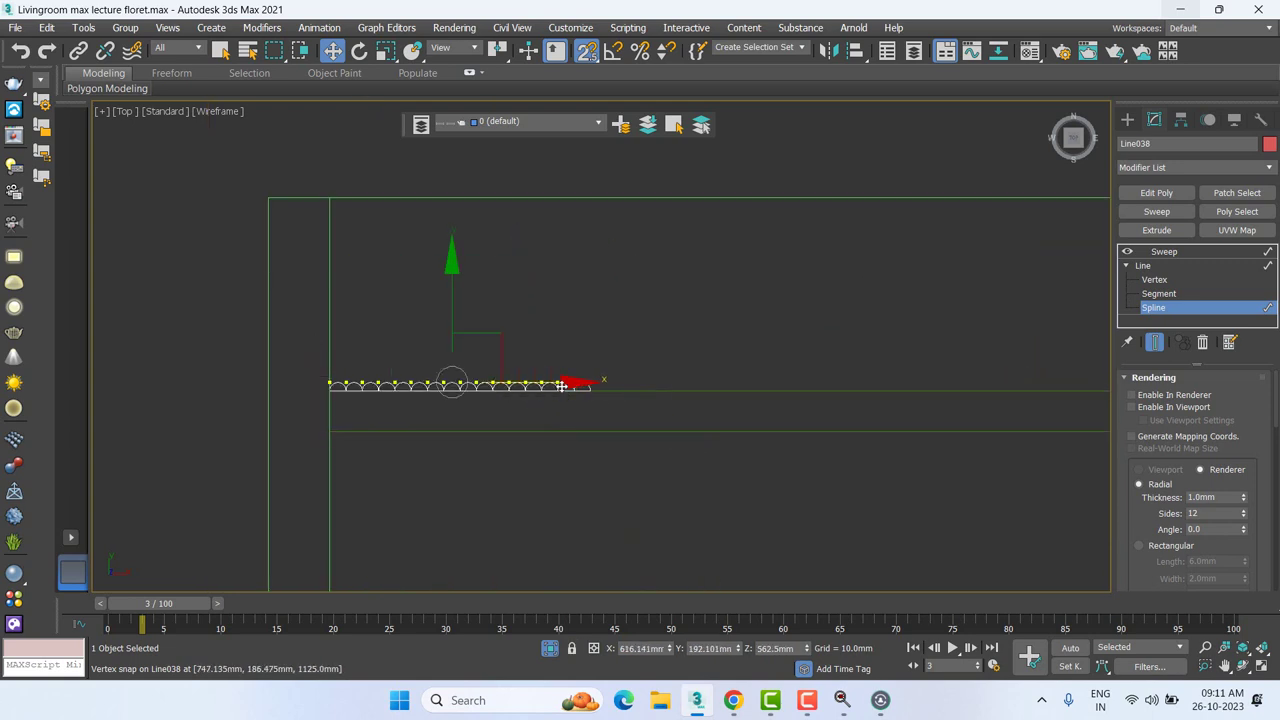
left_click_drag(555, 381, 763, 391)
scroll(622, 398, "up", 2)
scroll(622, 398, "up", 2)
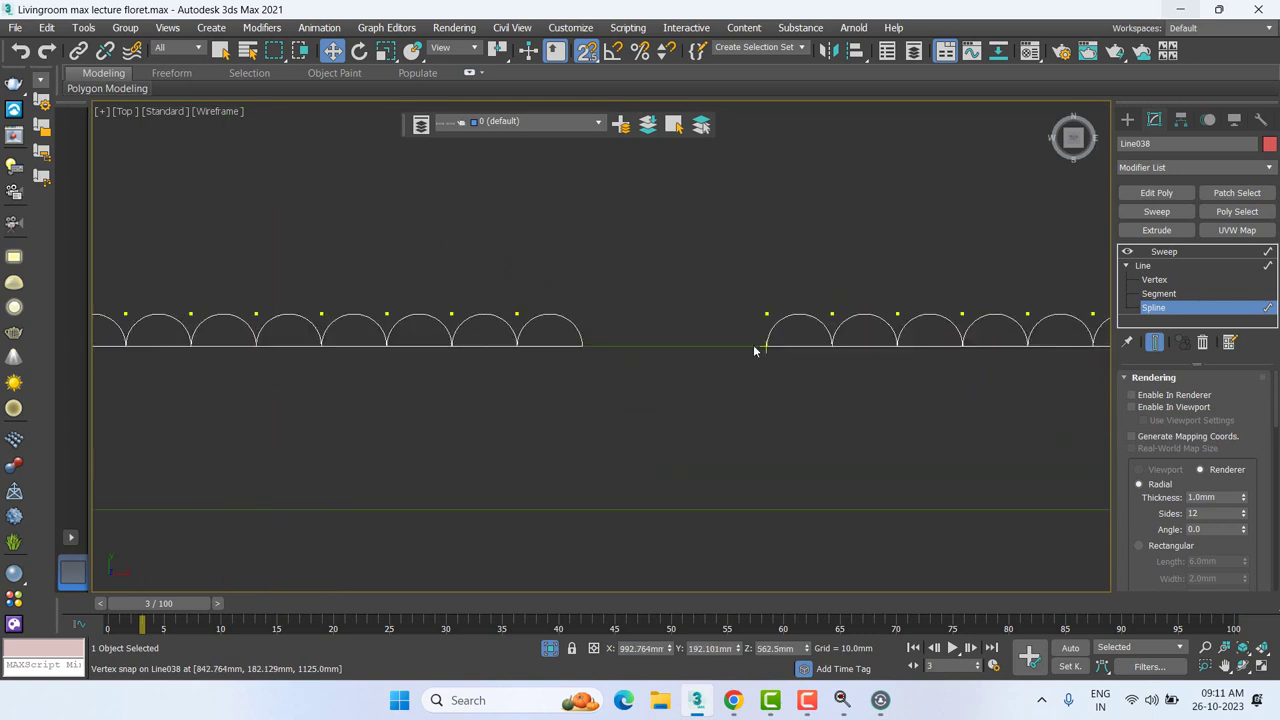
right_click(763, 349)
left_click(790, 362)
left_click_drag(763, 349, 582, 348)
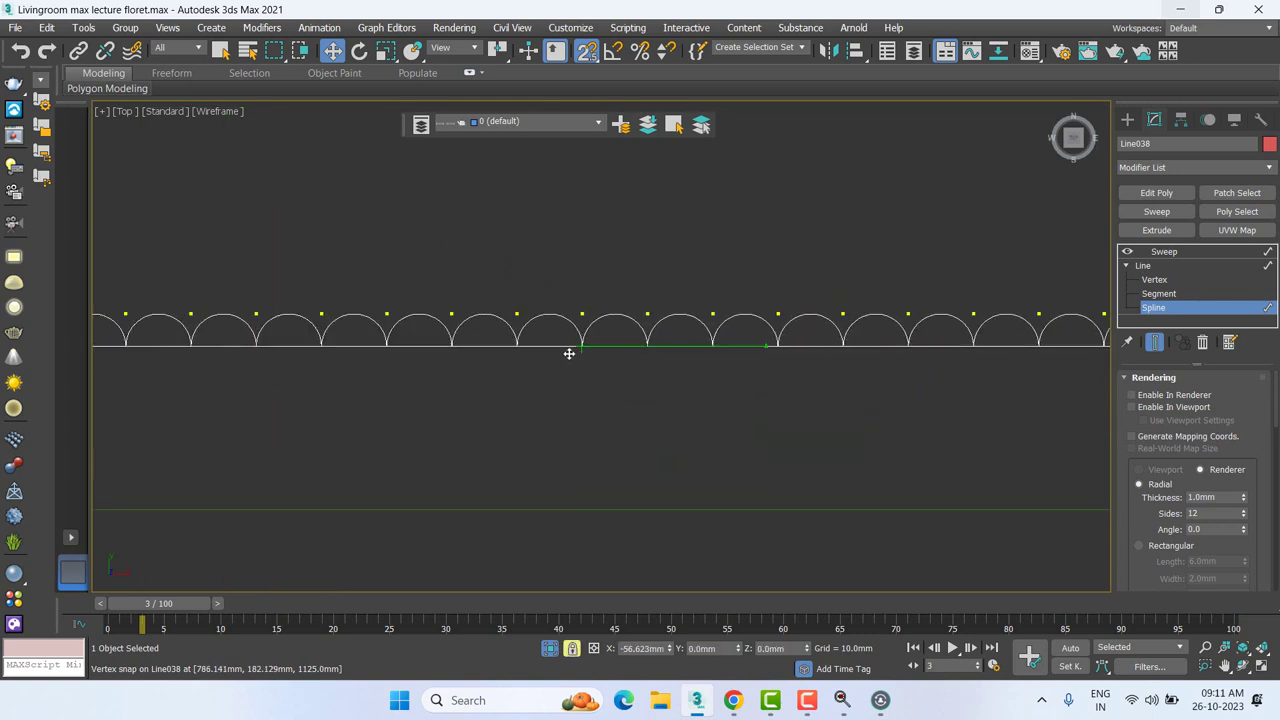
right_click(580, 350)
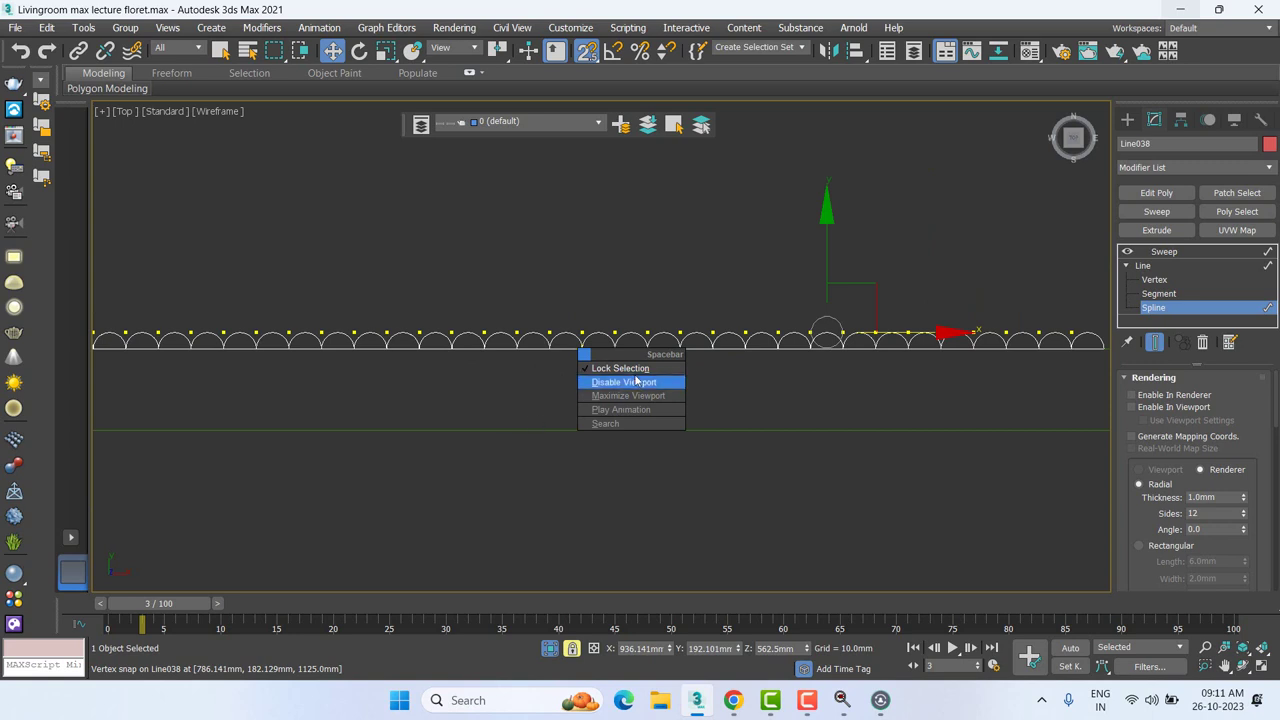
left_click(630, 368)
Step: Select every arc again, copy them, and snap the copy onto the end of the originals
scroll(640, 380, "down", 3)
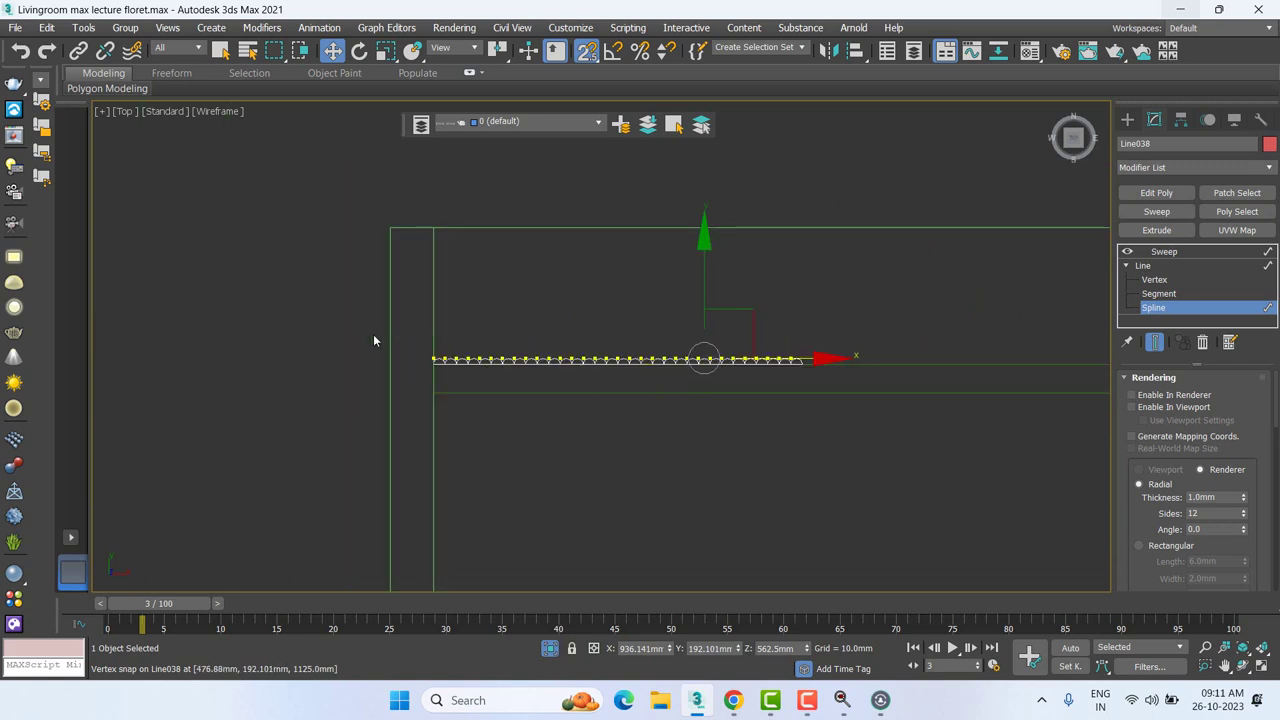
left_click_drag(331, 337, 847, 414)
scroll(847, 400, "down", 2)
middle_click_drag(847, 400, 571, 376)
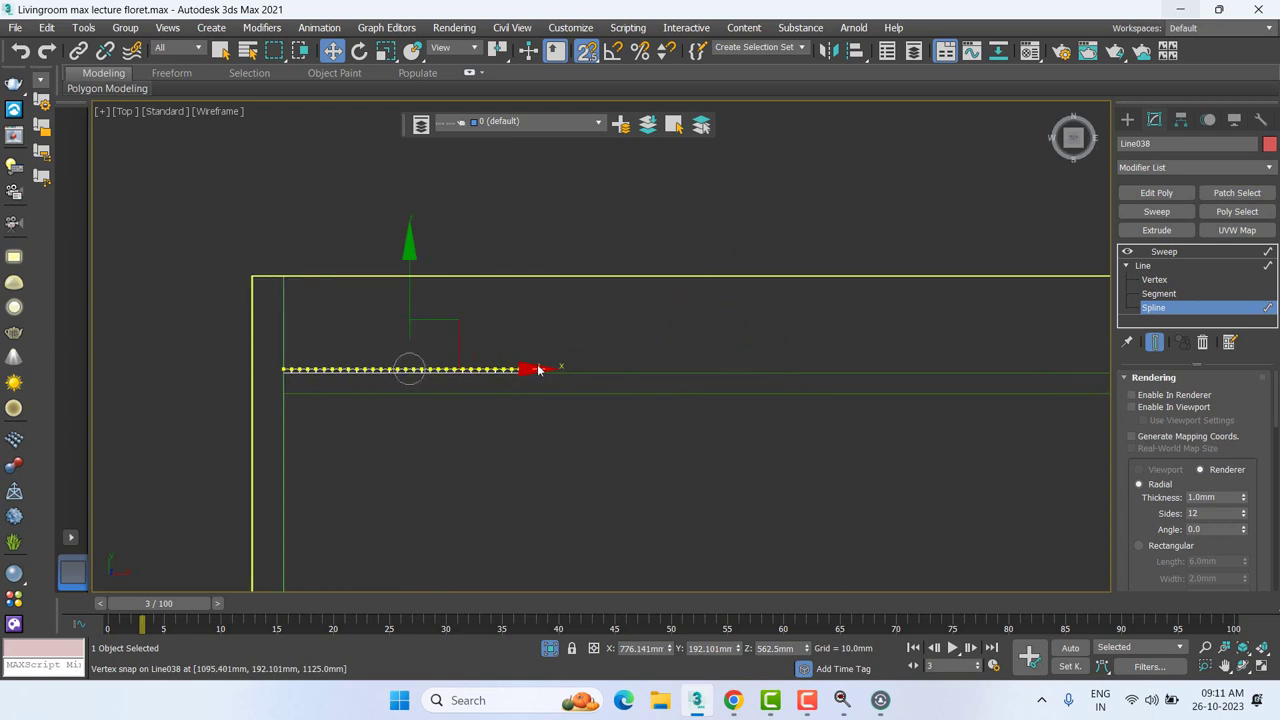
left_click_drag(537, 370, 714, 373, "shift")
scroll(553, 372, "up", 5)
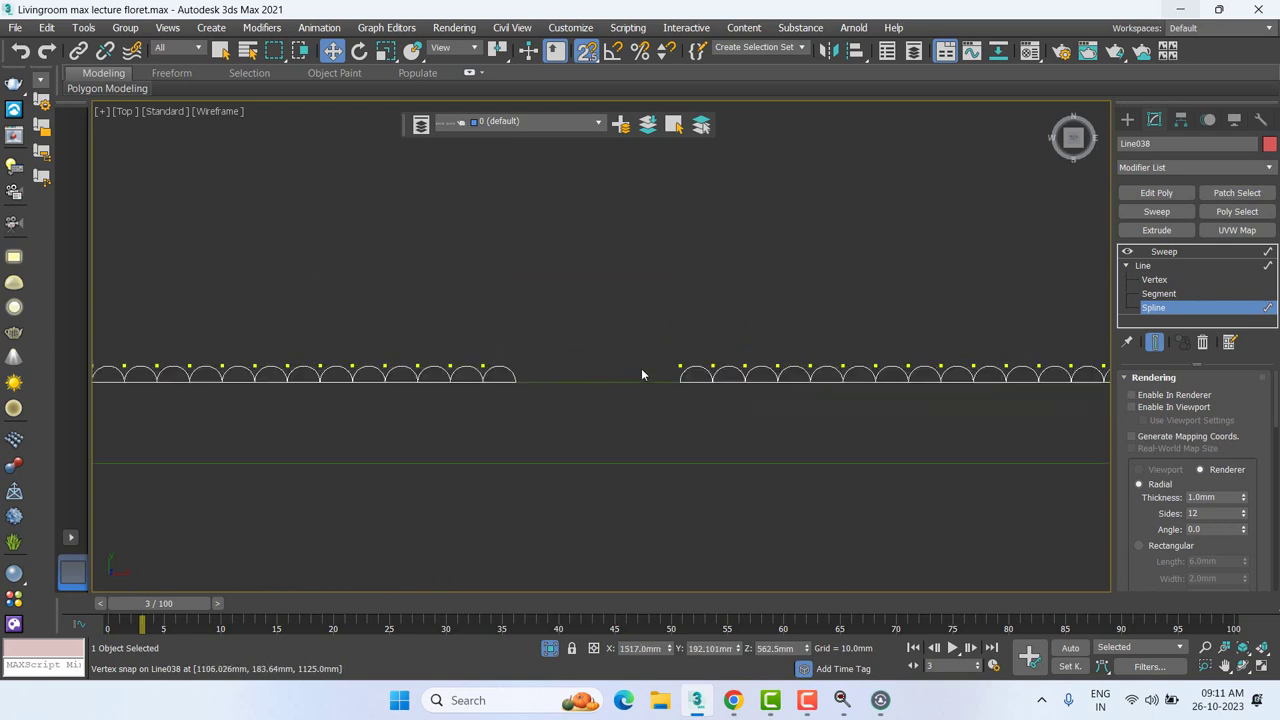
right_click(714, 412, "shift")
key("space")
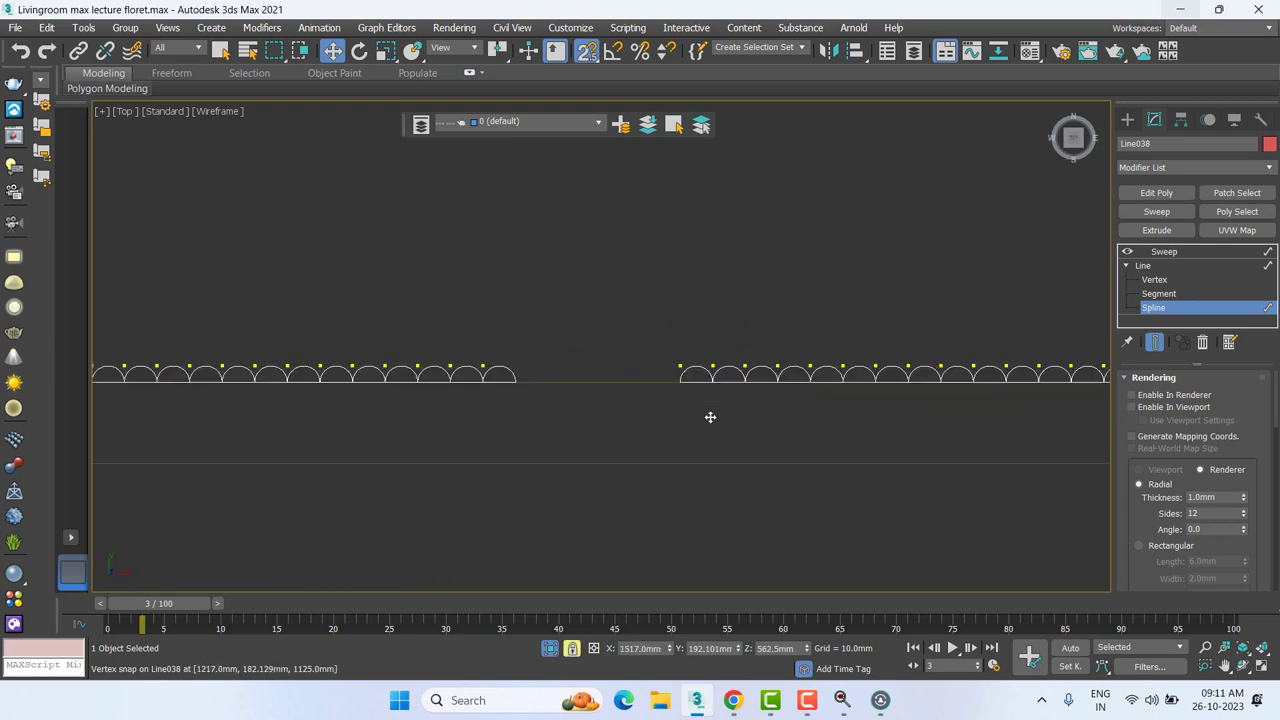
left_click_drag(683, 380, 523, 386)
scroll(525, 380, "down", 4)
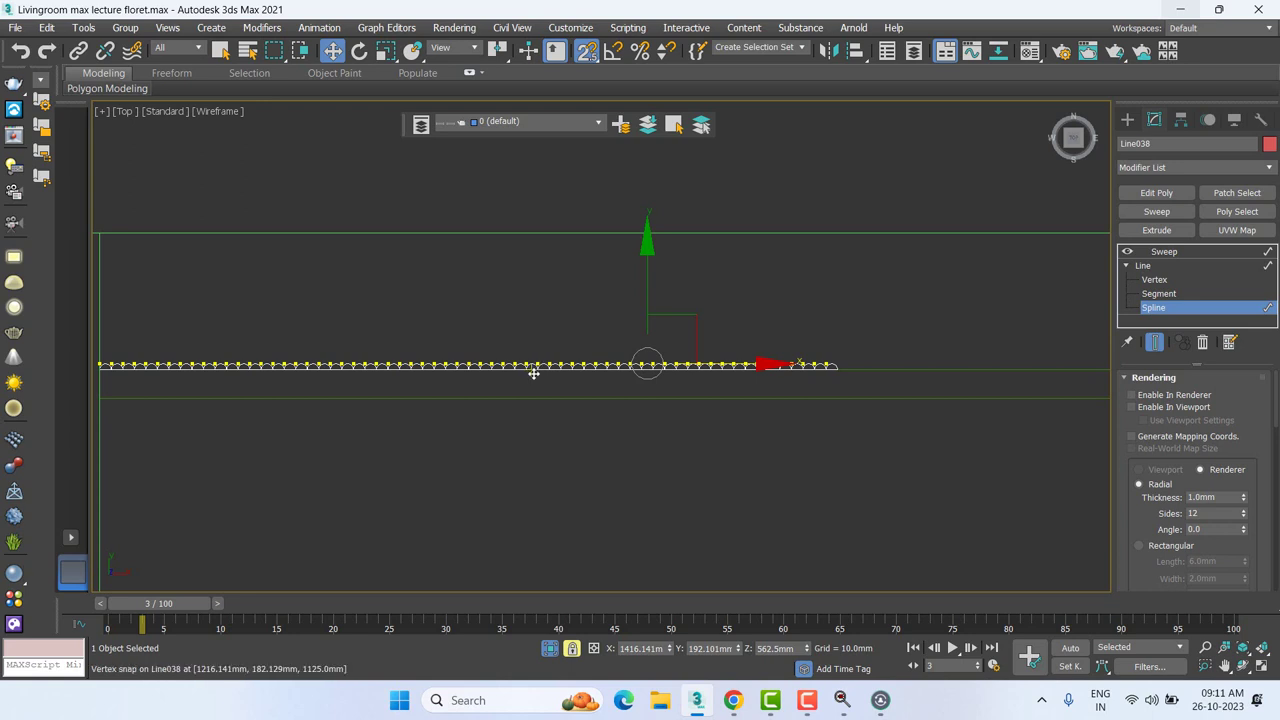
scroll(540, 373, "up", 3)
middle_click_drag(543, 371, 577, 427)
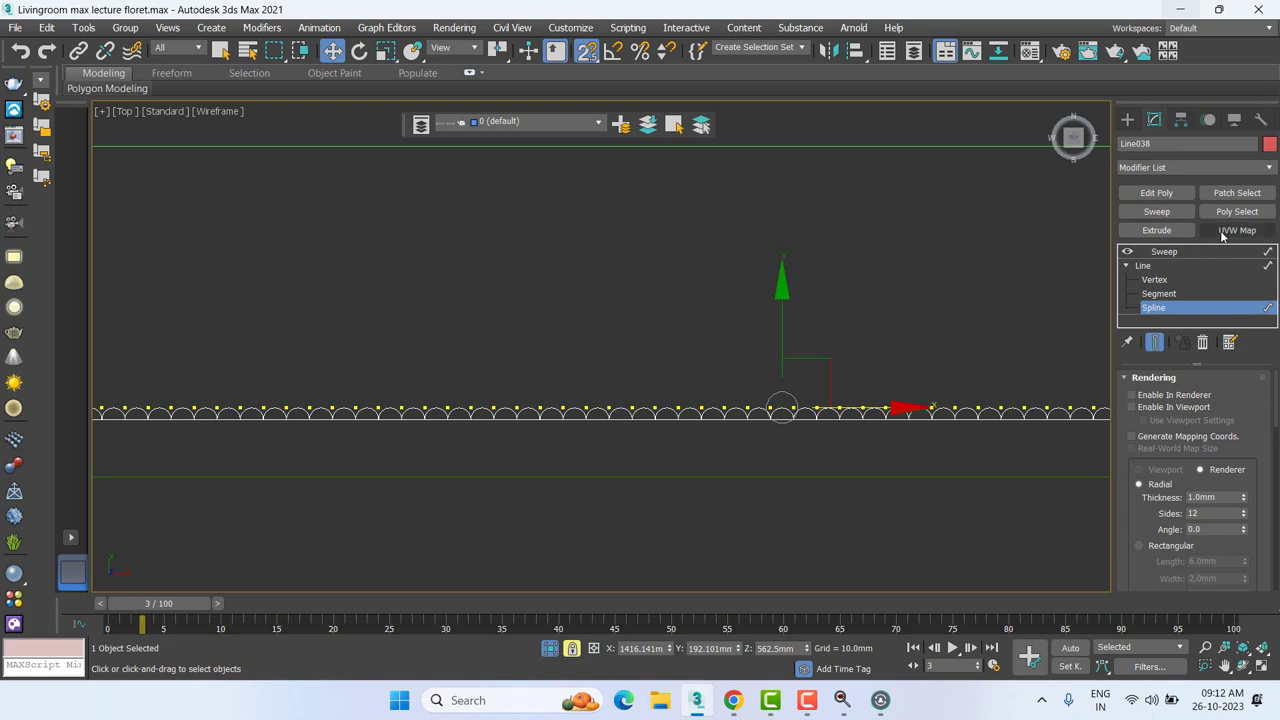
scroll(470, 415, "up", 2)
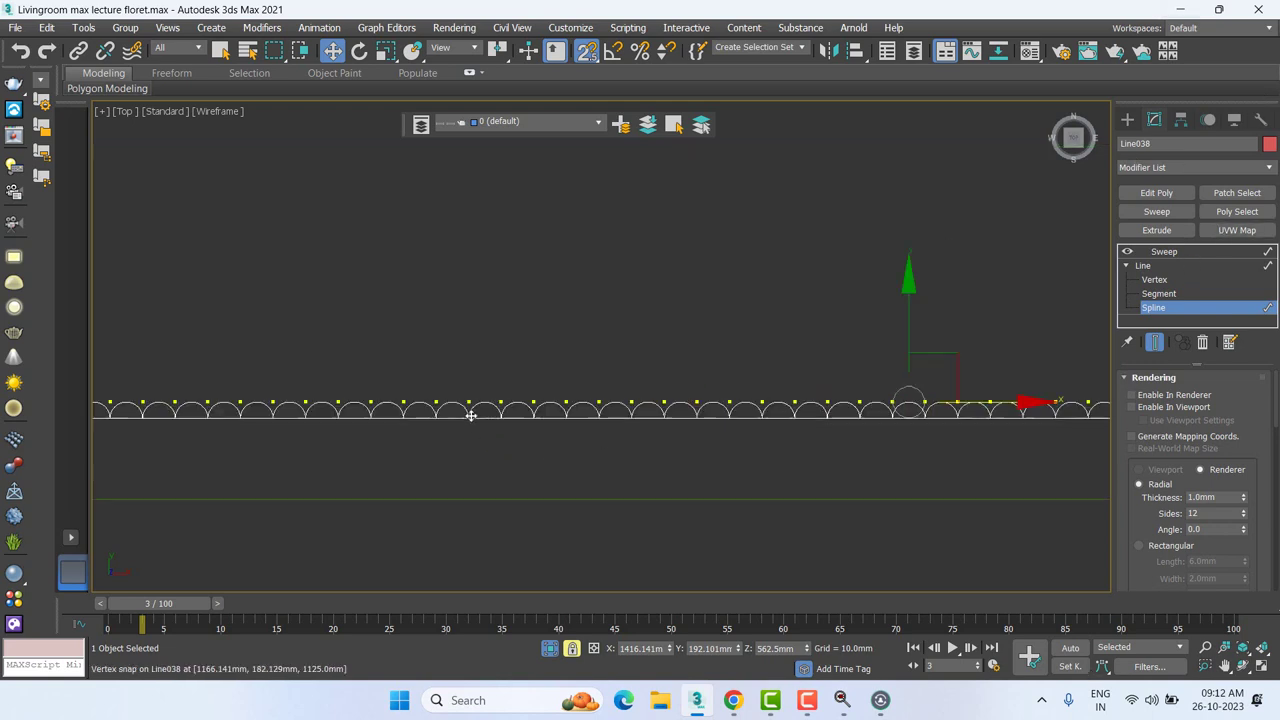
scroll(470, 415, "up", 2)
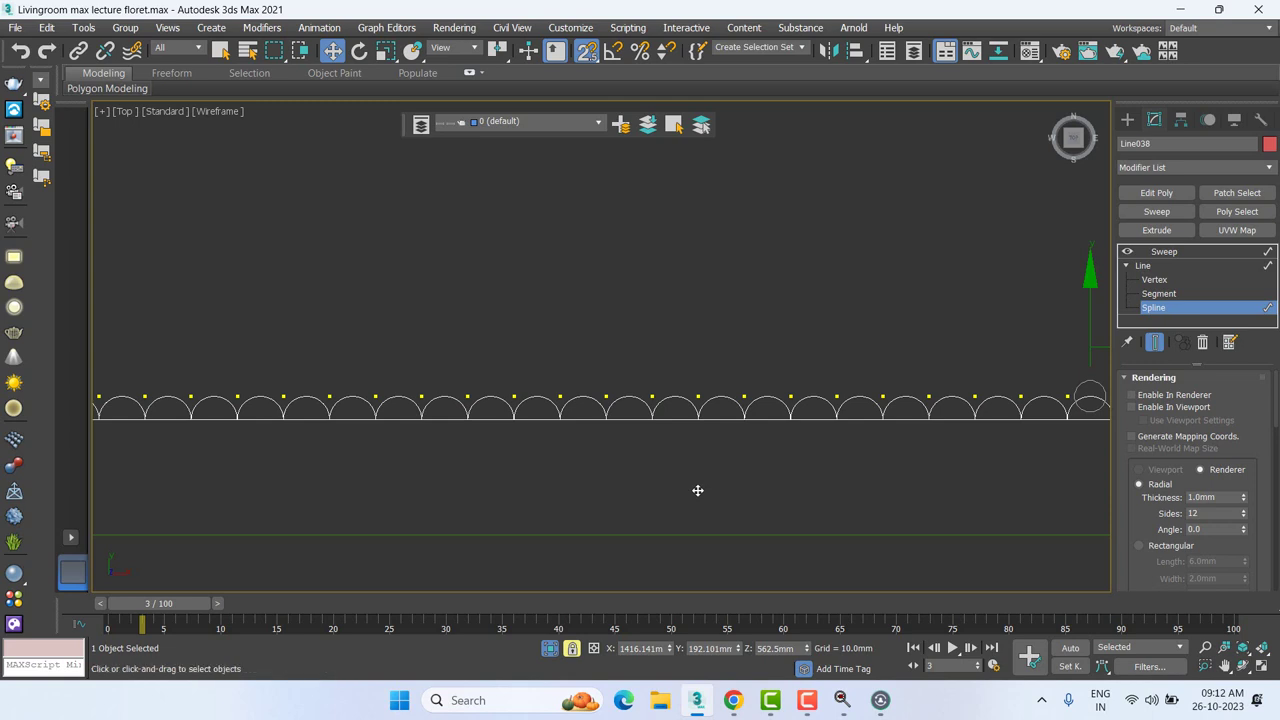
scroll(660, 483, "down", 2)
scroll(660, 500, "down", 2)
scroll(611, 397, "down", 2)
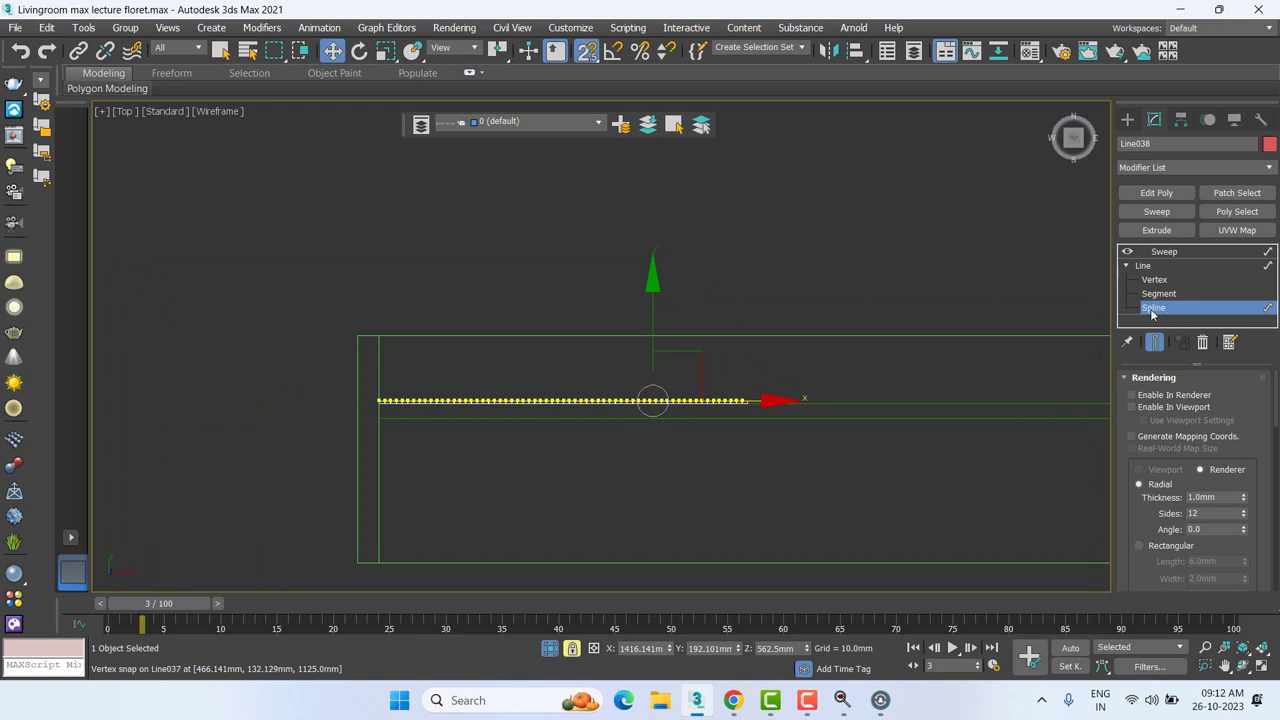
Step: Toggle the sweep result off and back on to inspect the underlying spline
scroll(361, 407, "up", 4)
scroll(397, 390, "up", 2)
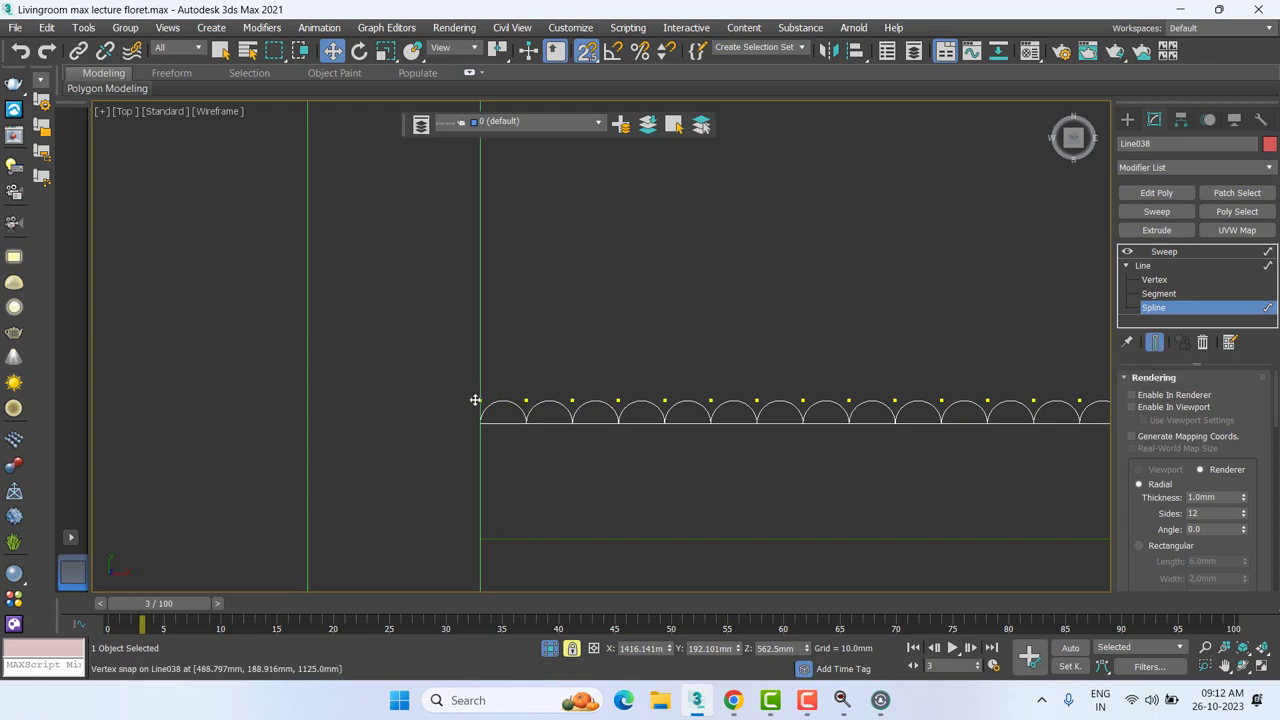
scroll(520, 422, "up", 2)
scroll(510, 418, "up", 1)
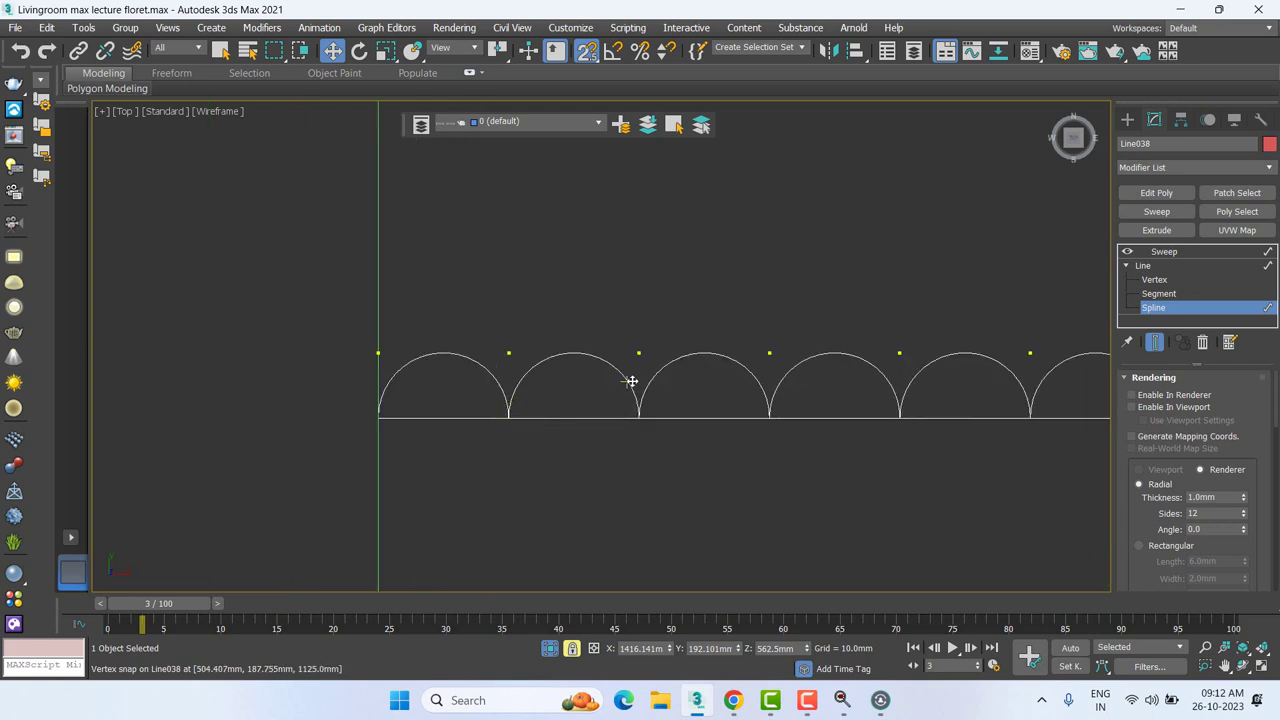
left_click(1155, 342)
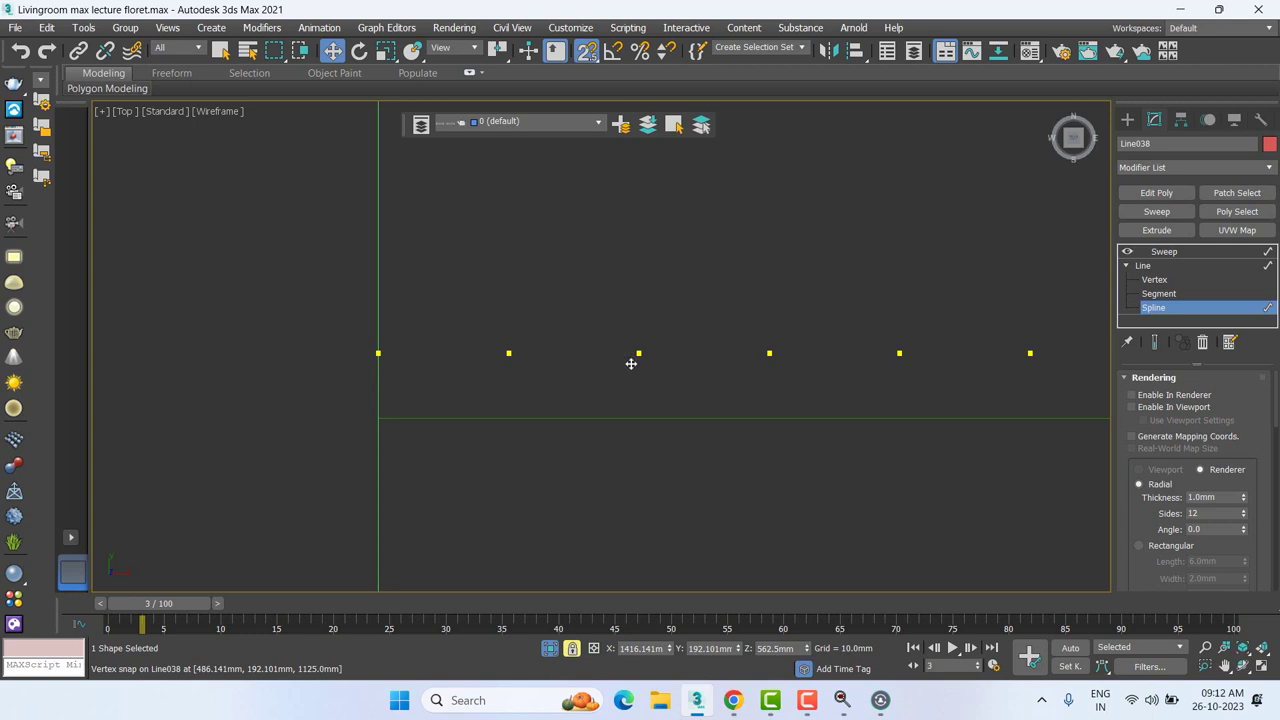
left_click(1155, 342)
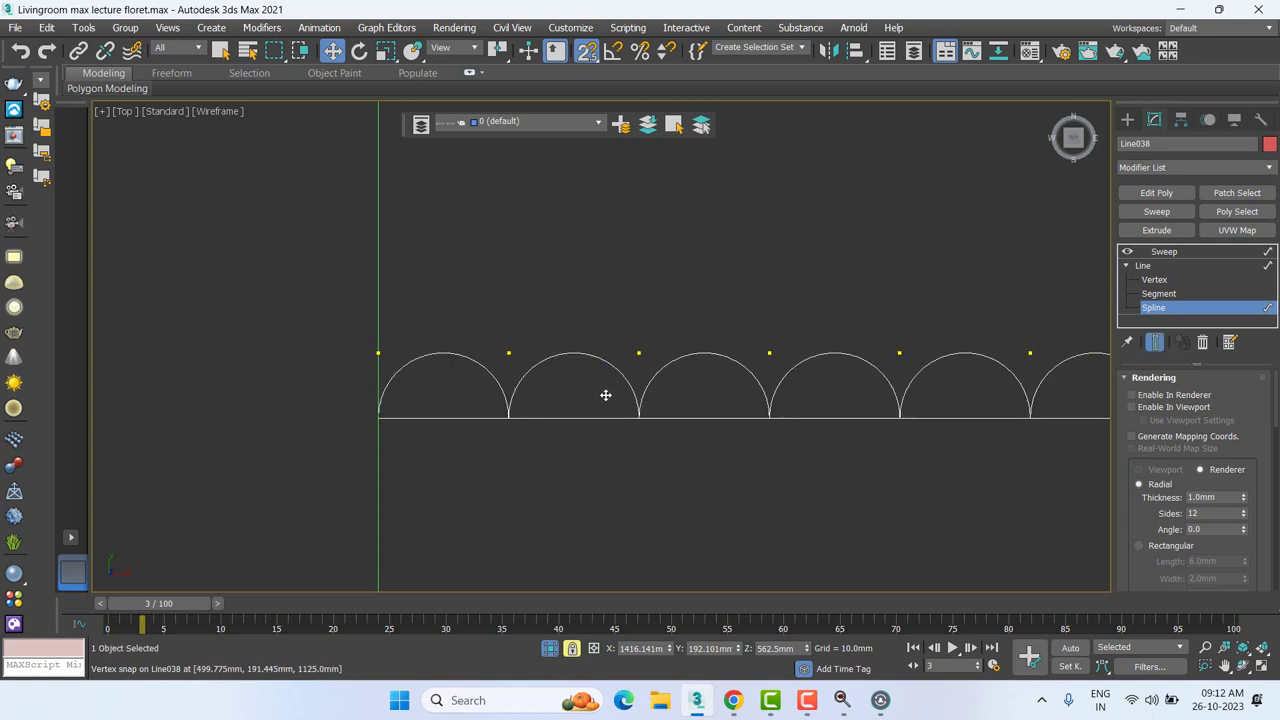
Step: Unlock the selection, select the whole arc row, and Shift-drag a clone along it
scroll(429, 403, "down", 4)
scroll(732, 413, "down", 4)
scroll(732, 413, "down", 4)
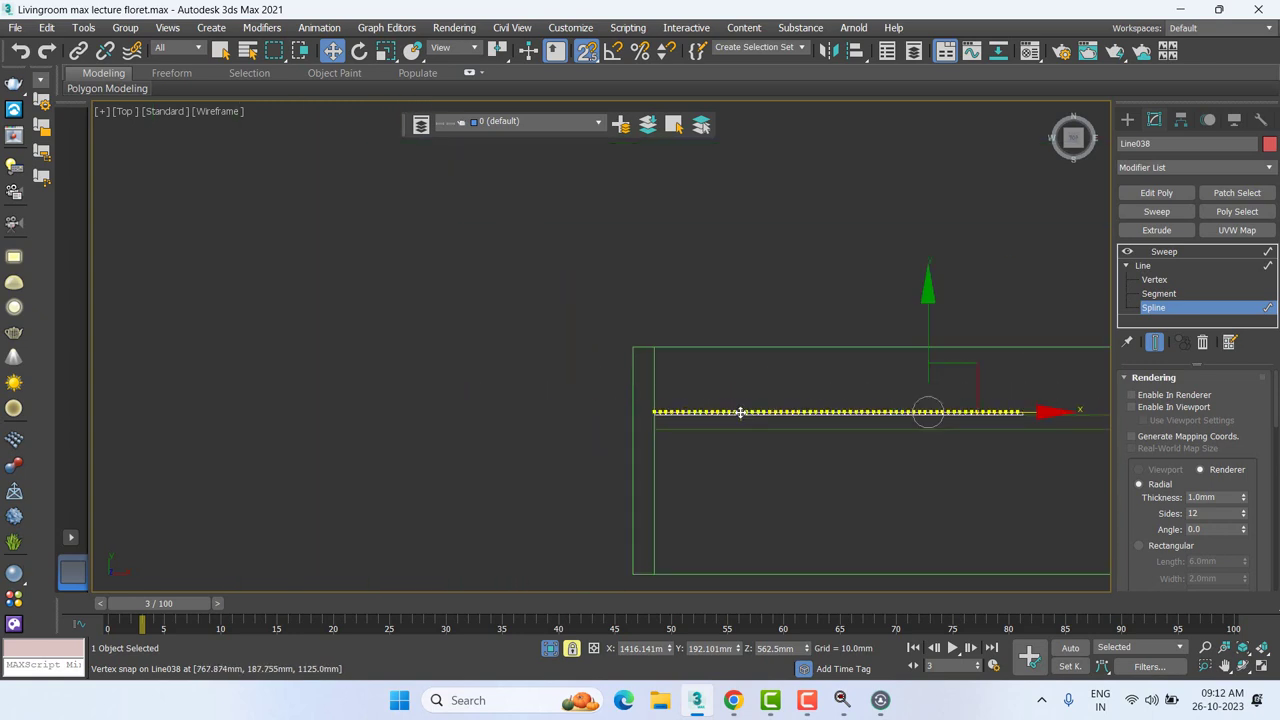
middle_click_drag(639, 425, 437, 389)
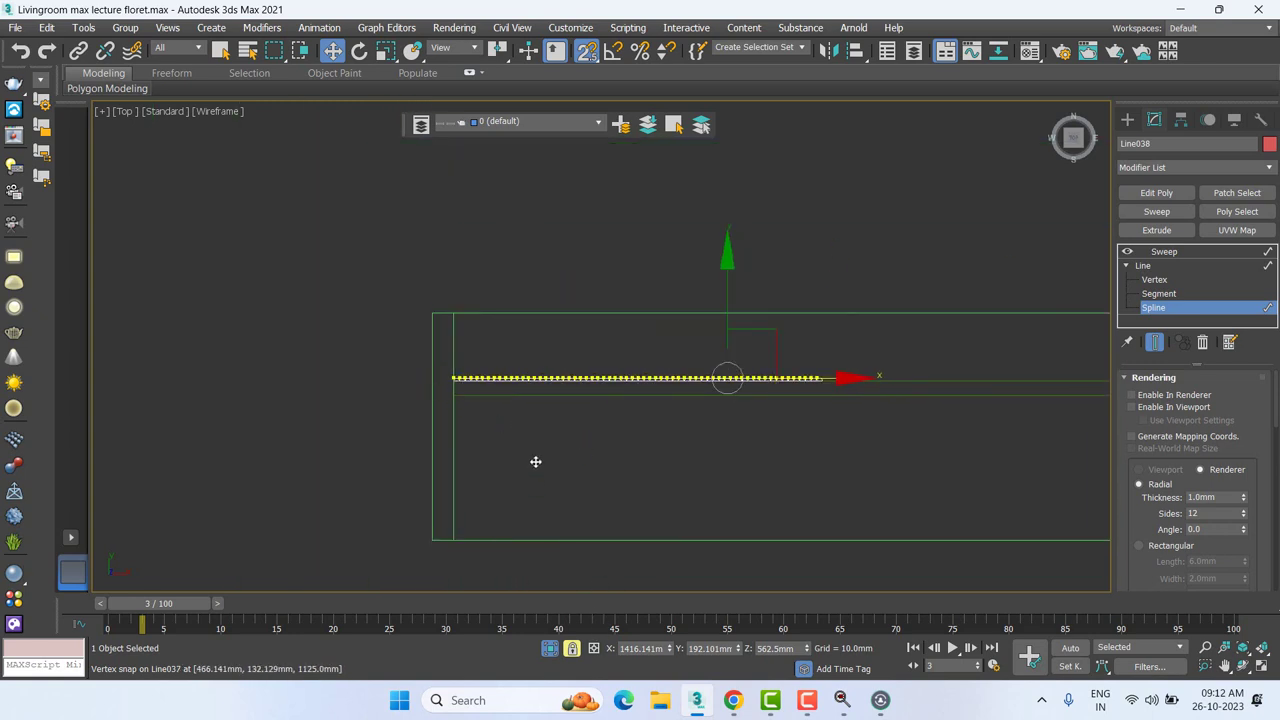
right_click(535, 461)
left_click(570, 476)
left_click_drag(386, 414, 986, 346)
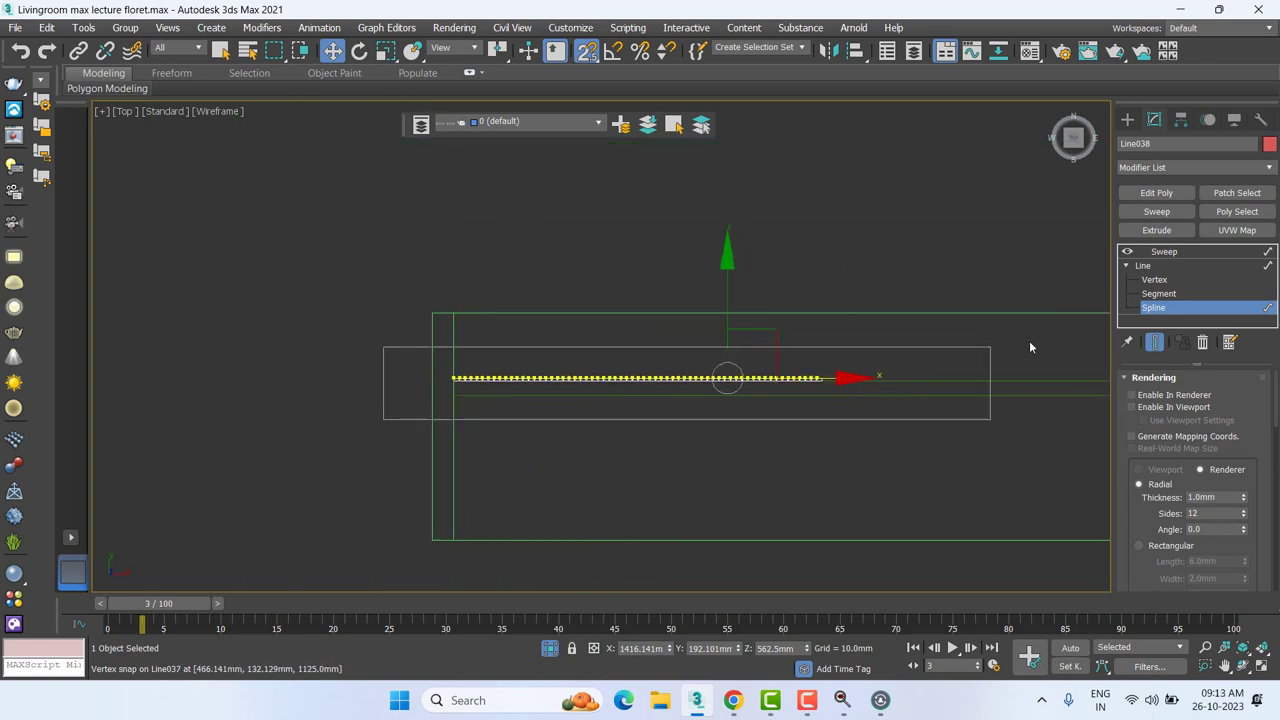
mouse_move(780, 386)
left_mouse_down()
mouse_move(613, 390)
mouse_move(673, 400)
left_mouse_up()
Step: Lock the selection, snap the copied arcs onto the original row's end, and add another copy
scroll(673, 395, "up", 10)
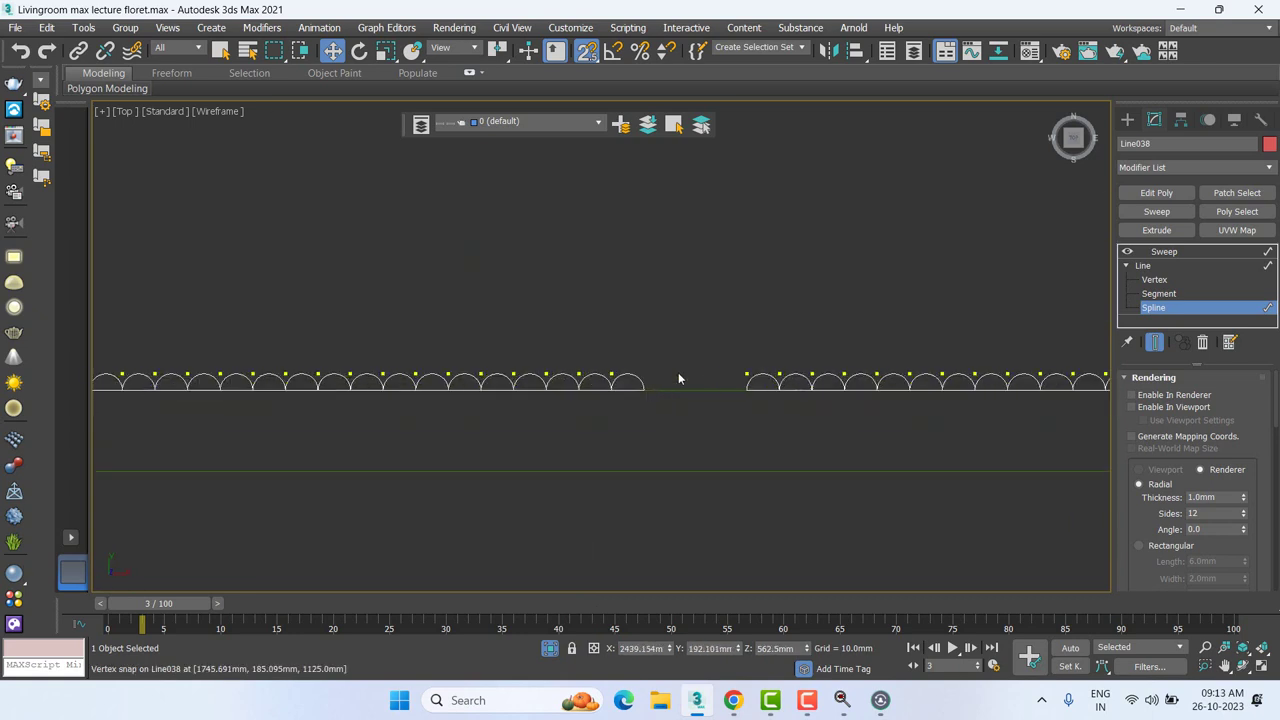
right_click(752, 405)
left_click(789, 419)
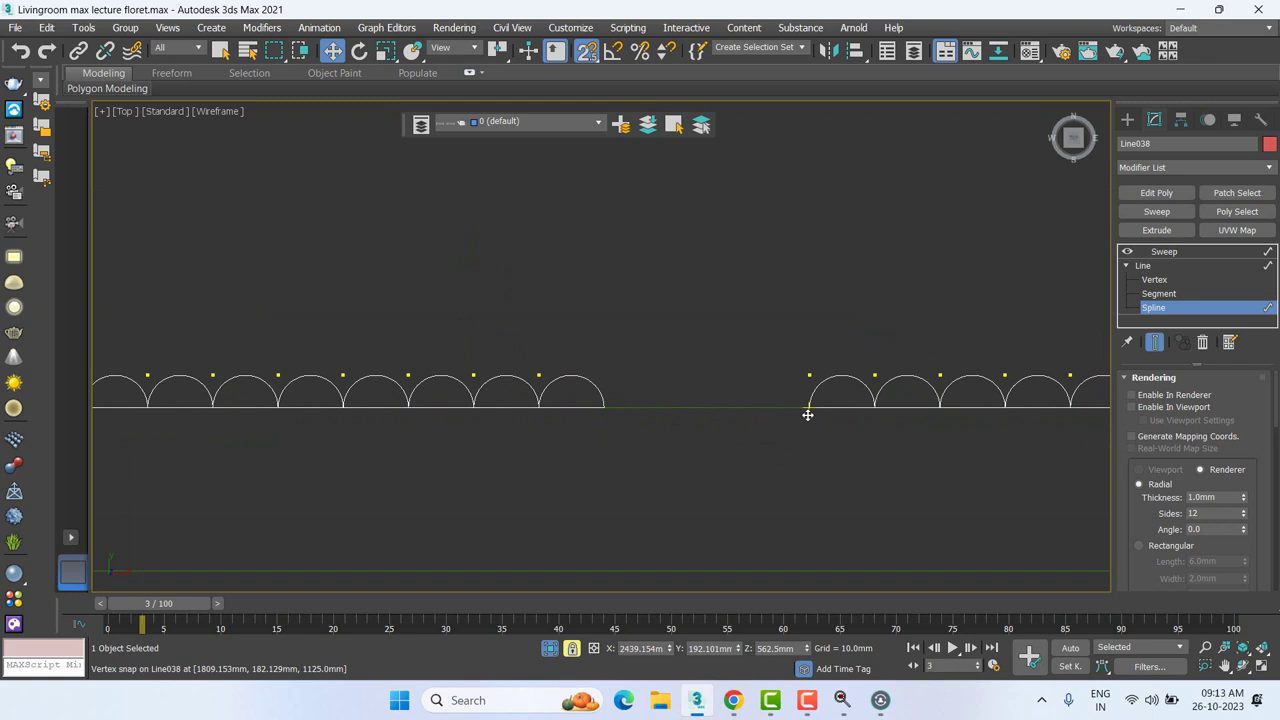
left_click_drag(808, 414, 611, 406)
scroll(613, 406, "down", 3)
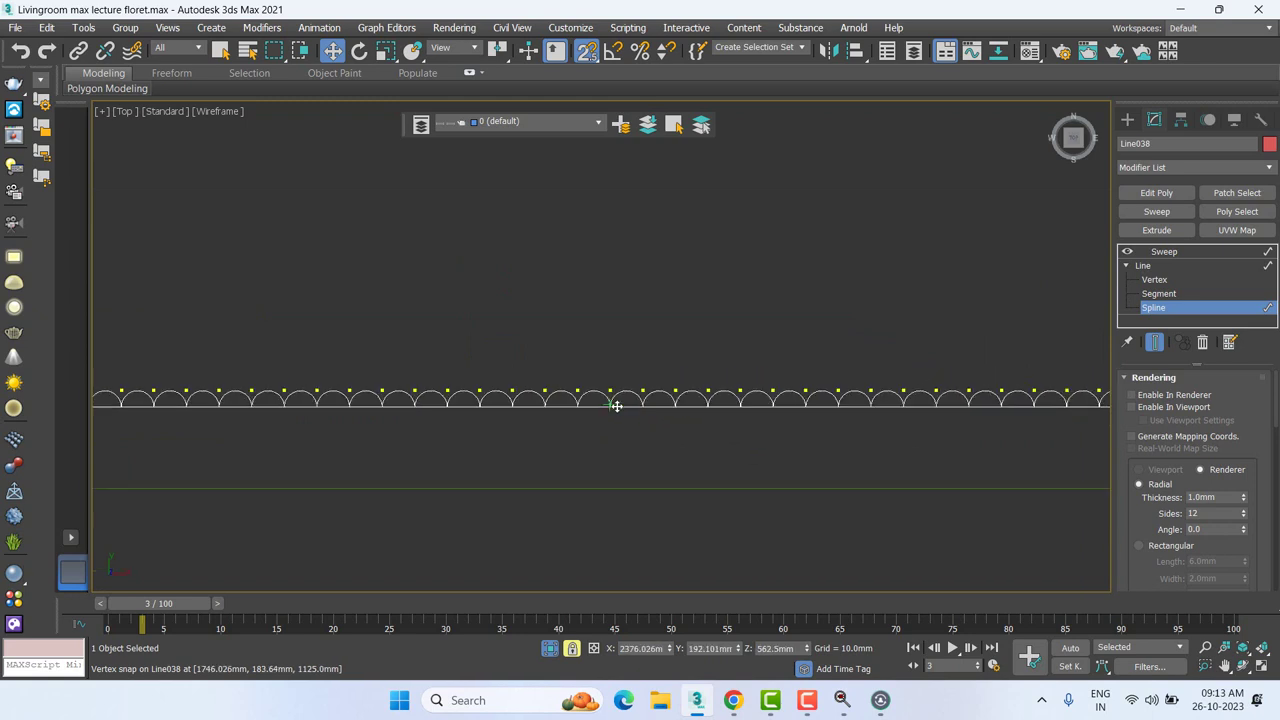
scroll(616, 406, "down", 5)
scroll(790, 434, "down", 2)
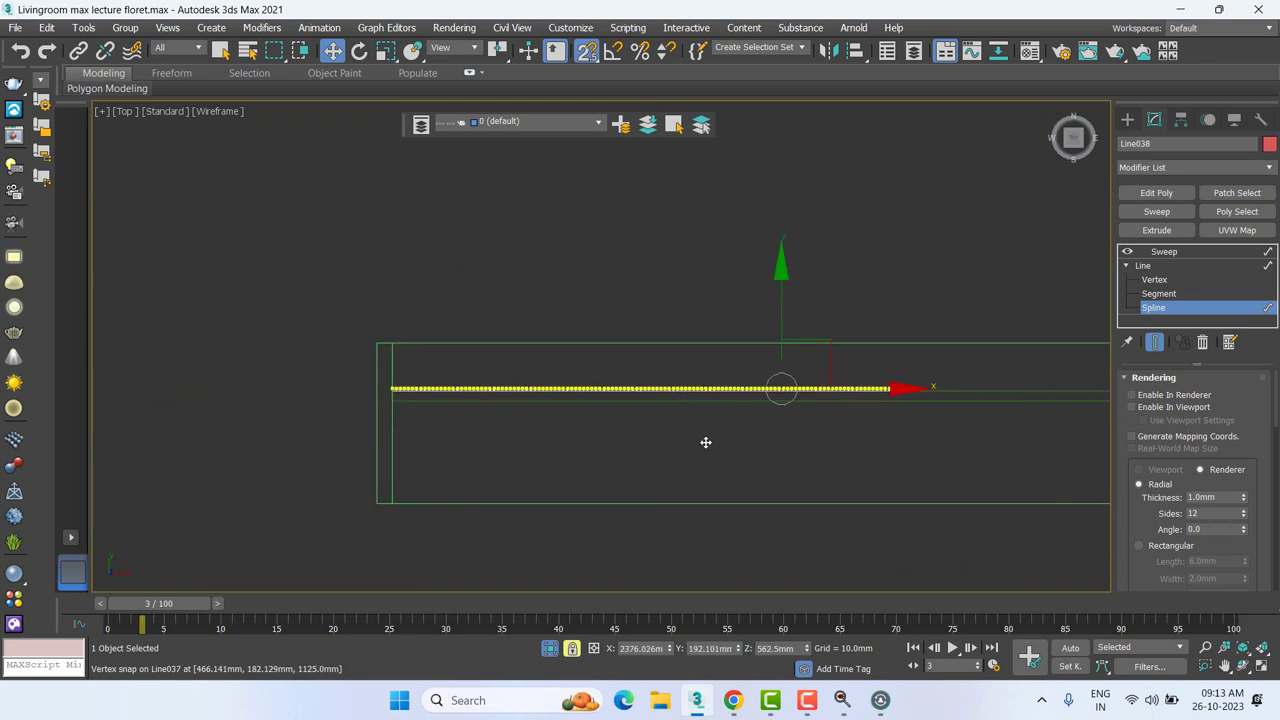
middle_click_drag(705, 442, 326, 440)
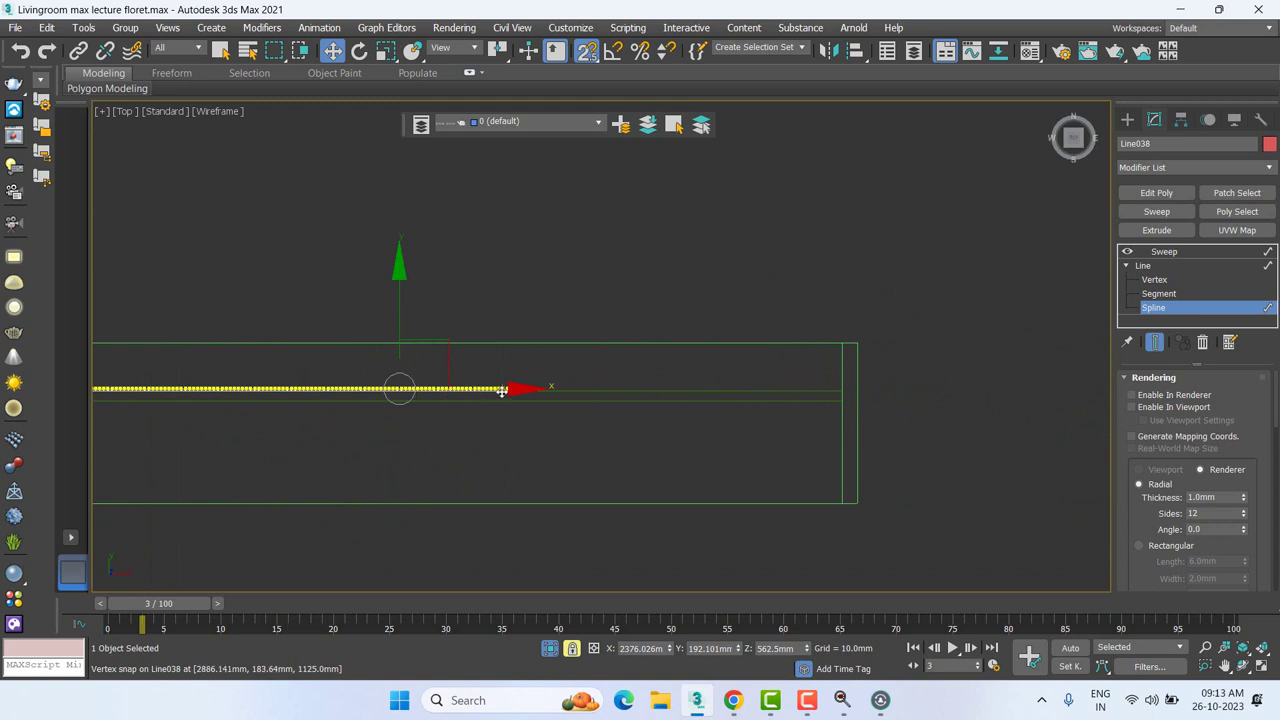
left_click_drag(502, 390, 553, 378)
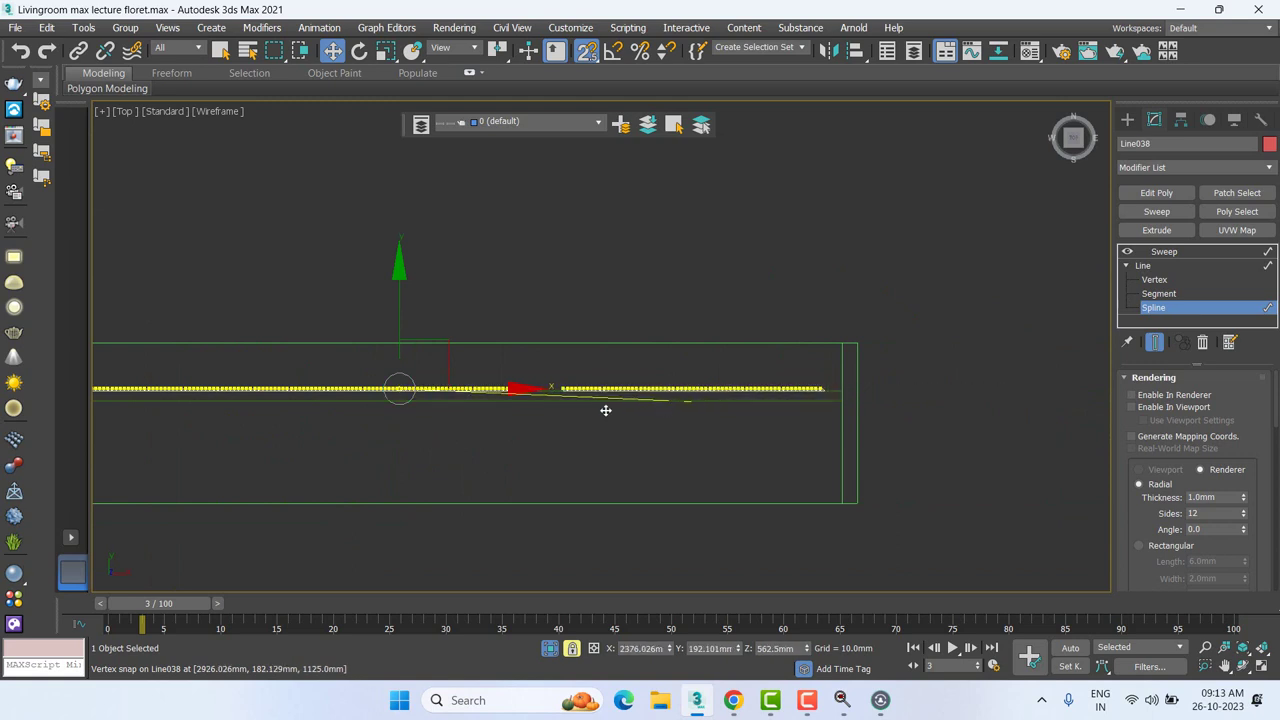
Step: Move the right arc group to close the gap, then clone the row again beside the original
scroll(554, 400, "up", 2)
scroll(620, 428, "up", 2)
key("space")
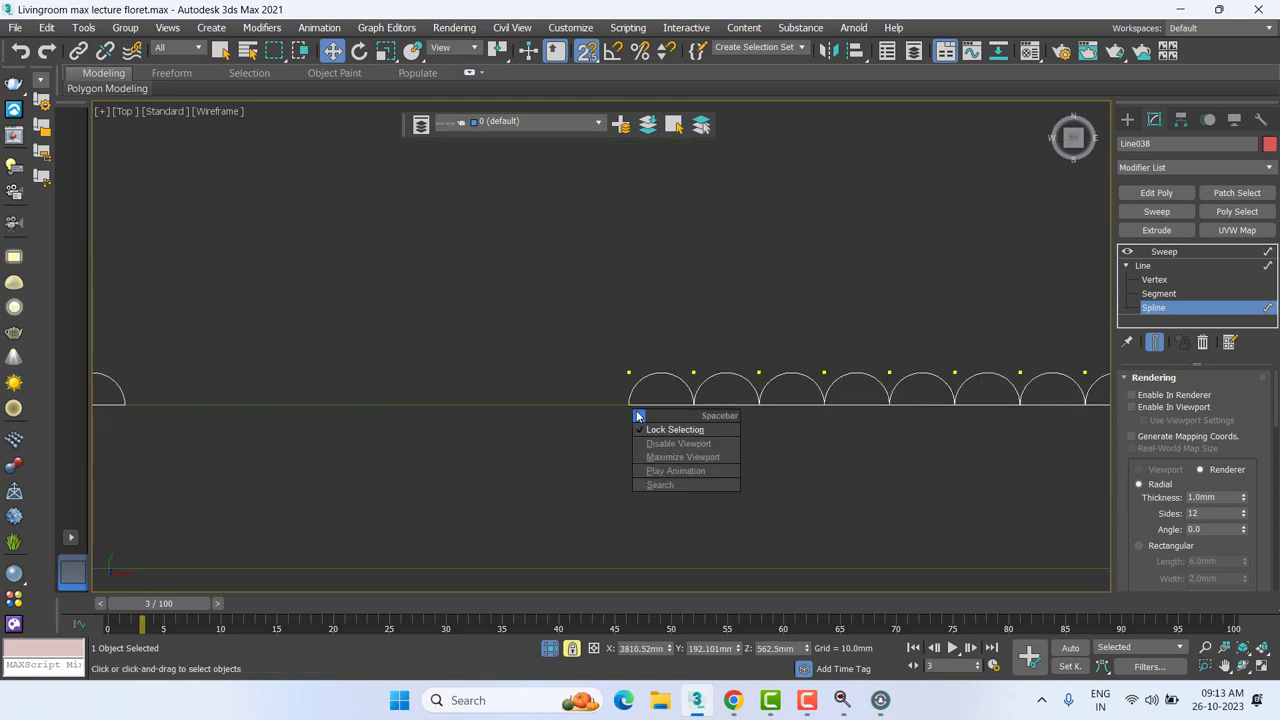
middle_click_drag(480, 410, 837, 416)
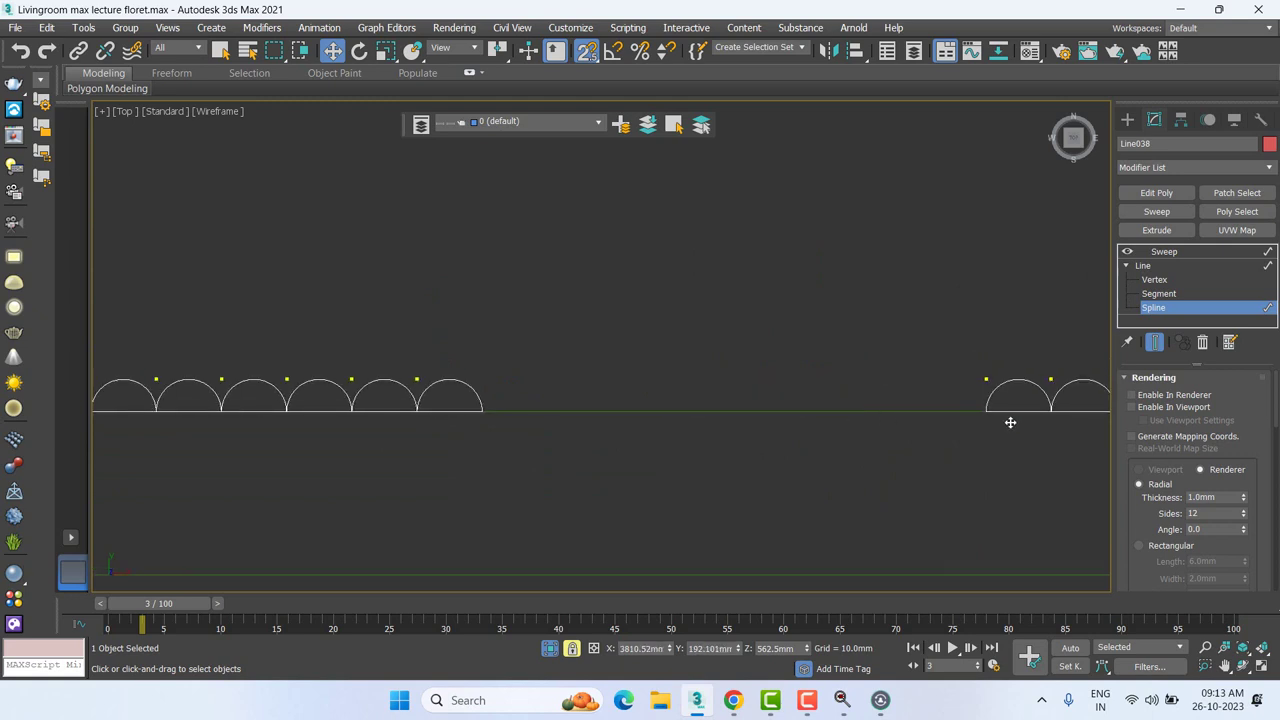
left_click_drag(976, 416, 485, 415)
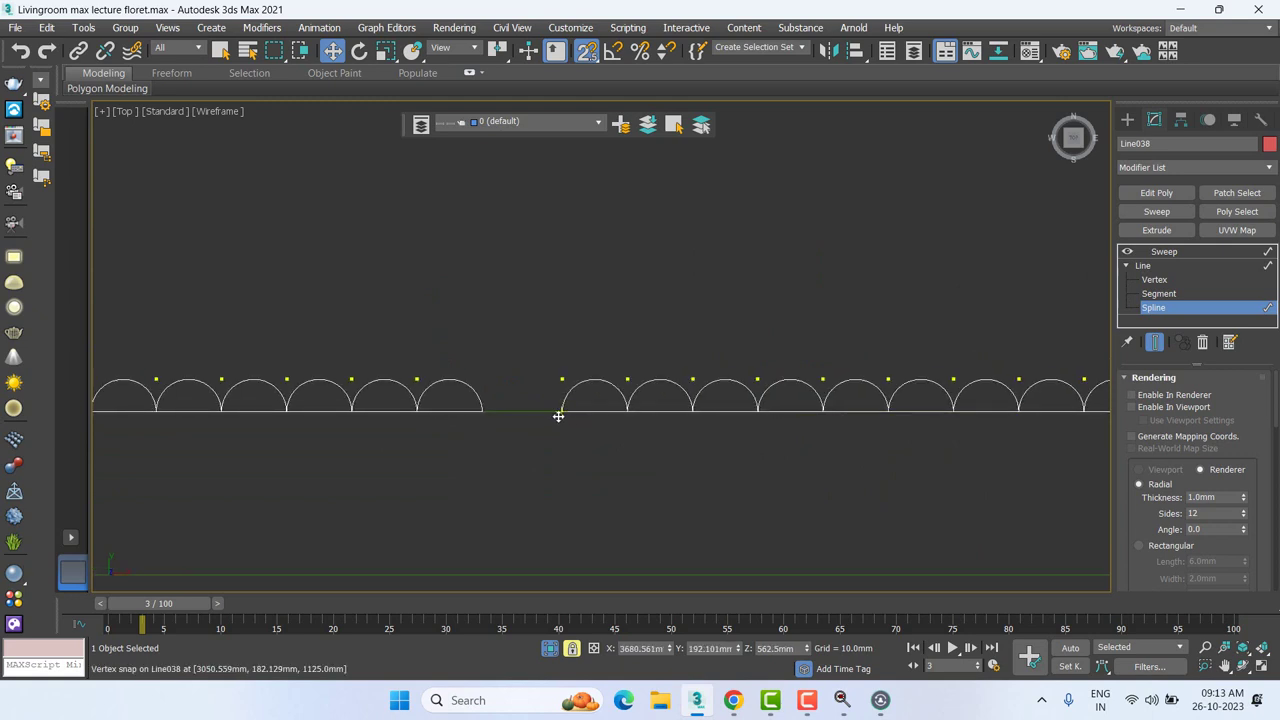
scroll(483, 414, "down", 3)
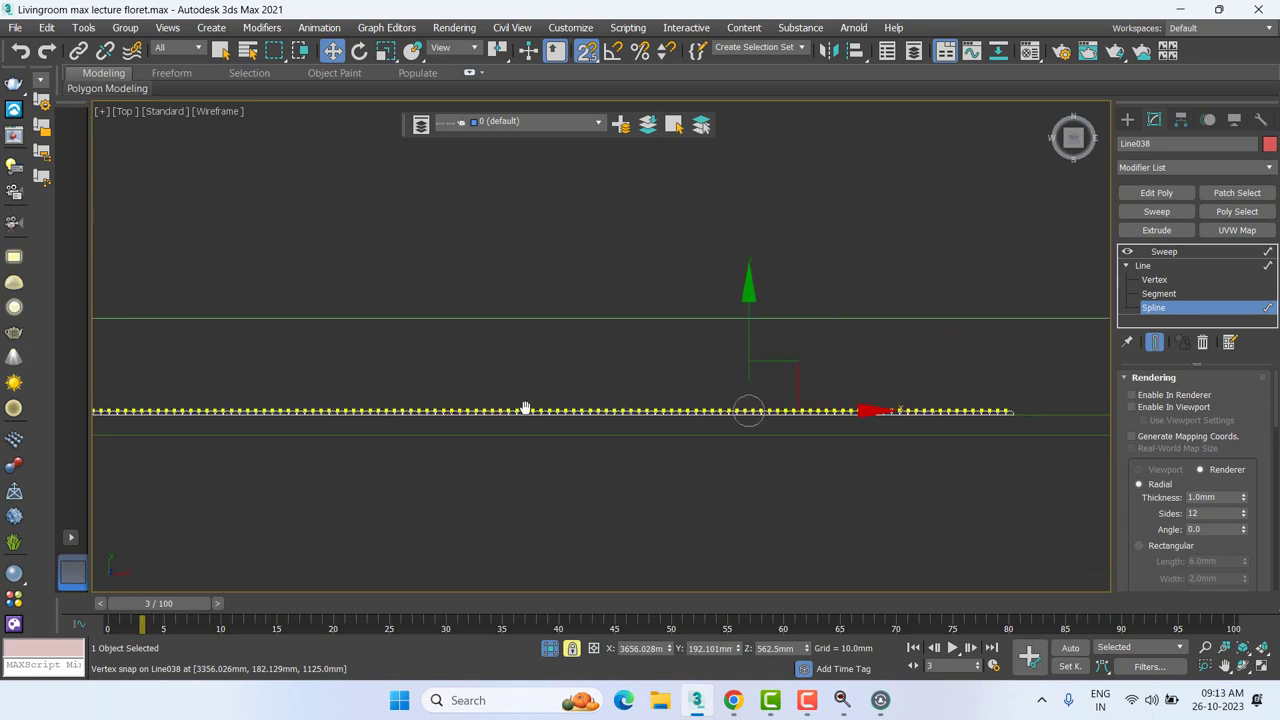
scroll(526, 409, "down", 2)
scroll(670, 425, "up", 2)
middle_click_drag(623, 424, 516, 423)
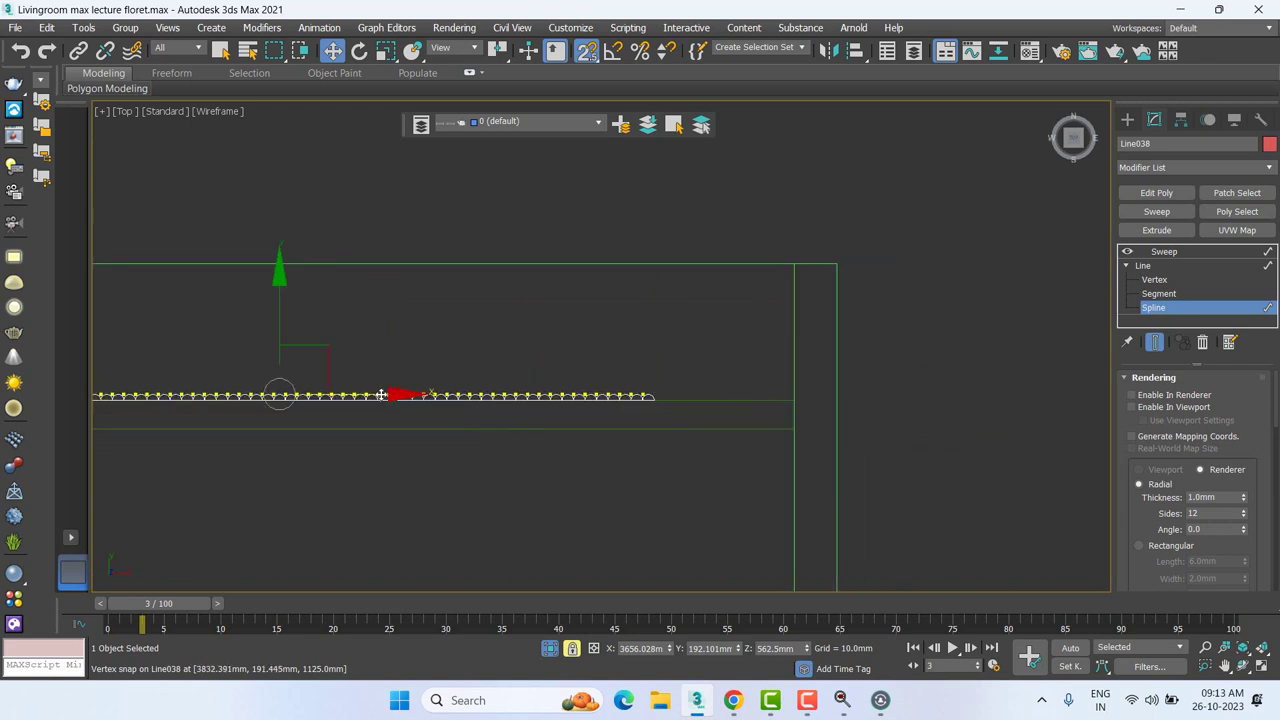
left_click_drag(790, 417, 1100, 425)
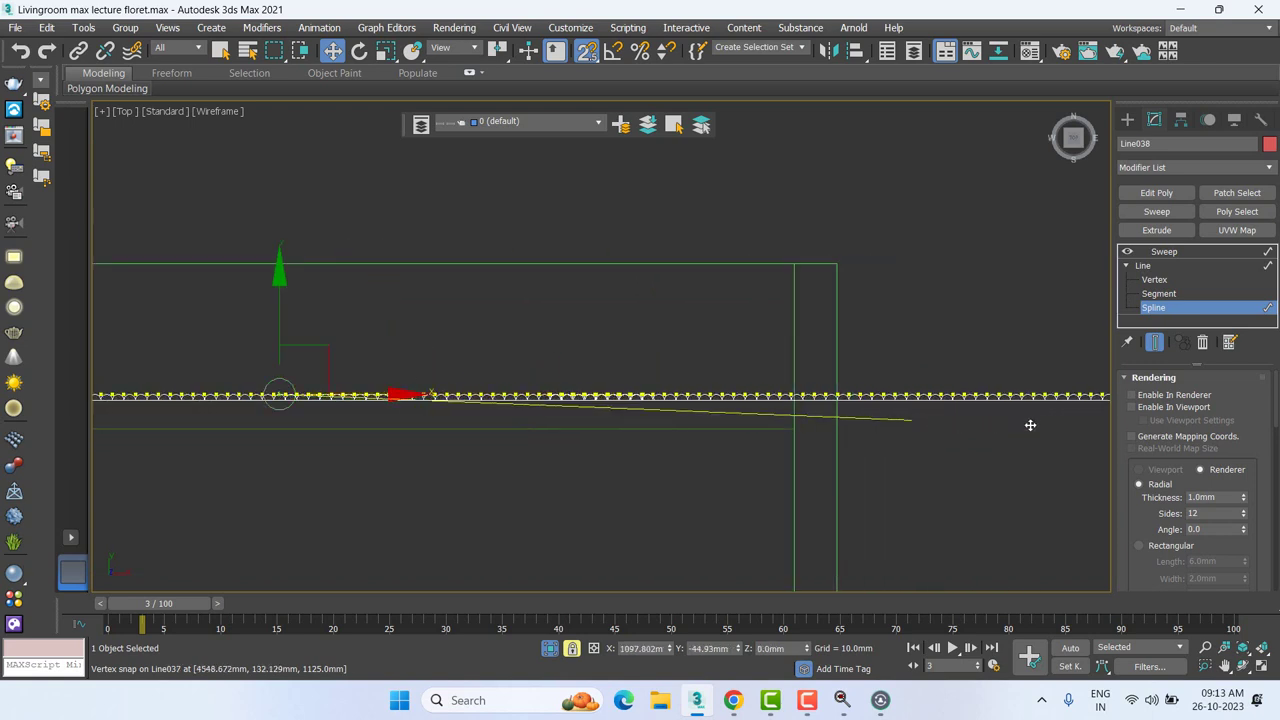
scroll(737, 403, "up", 3)
mouse_move(1100, 425)
left_mouse_down()
mouse_move(771, 429)
mouse_move(542, 380)
left_mouse_up()
Step: Box-select and delete the surplus arcs at the right end and the remaining leftovers
scroll(780, 390, "up", 2)
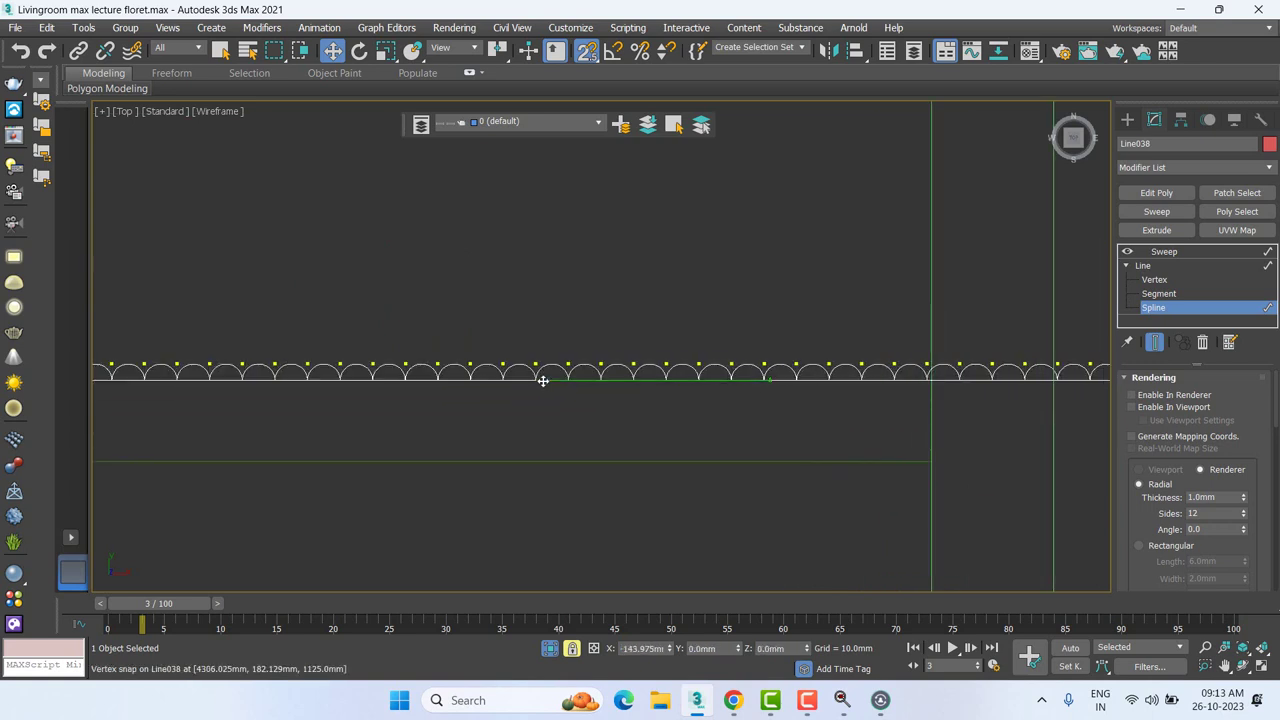
scroll(700, 390, "down", 2)
scroll(700, 390, "down", 2)
scroll(700, 390, "down", 1)
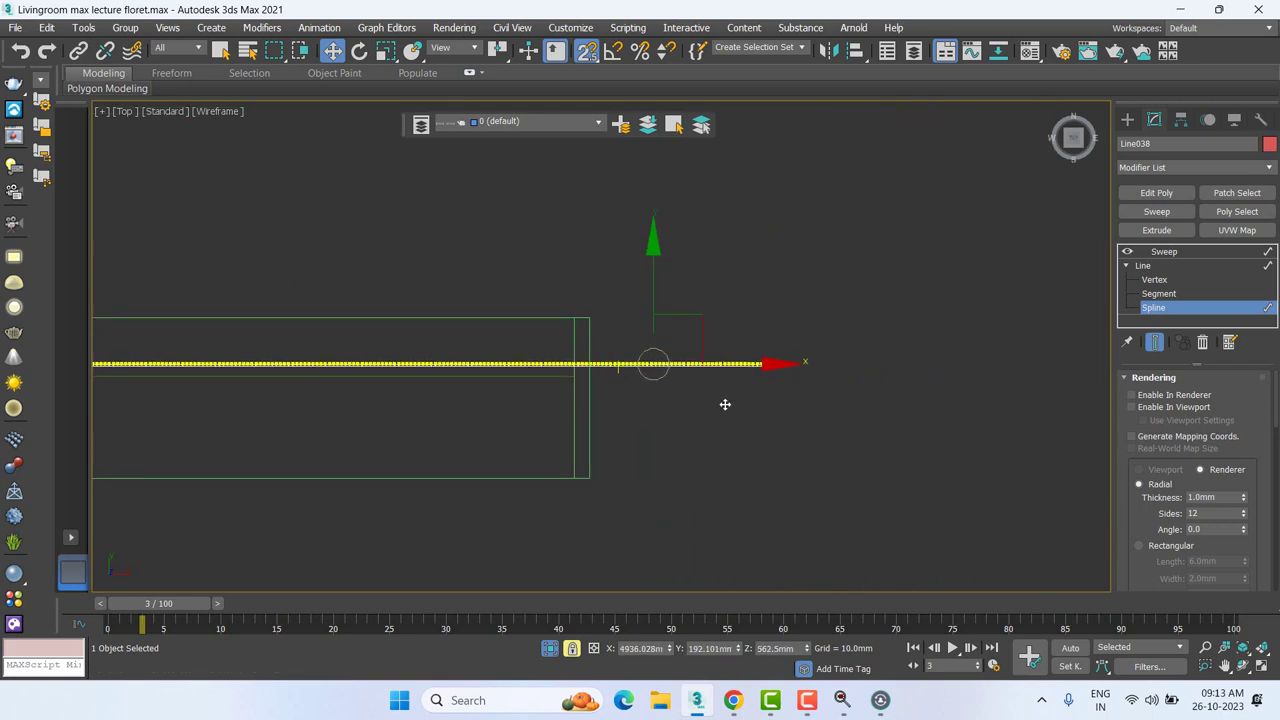
scroll(624, 365, "up", 3)
left_click_drag(613, 327, 1022, 444)
key("Delete")
scroll(484, 350, "up", 3)
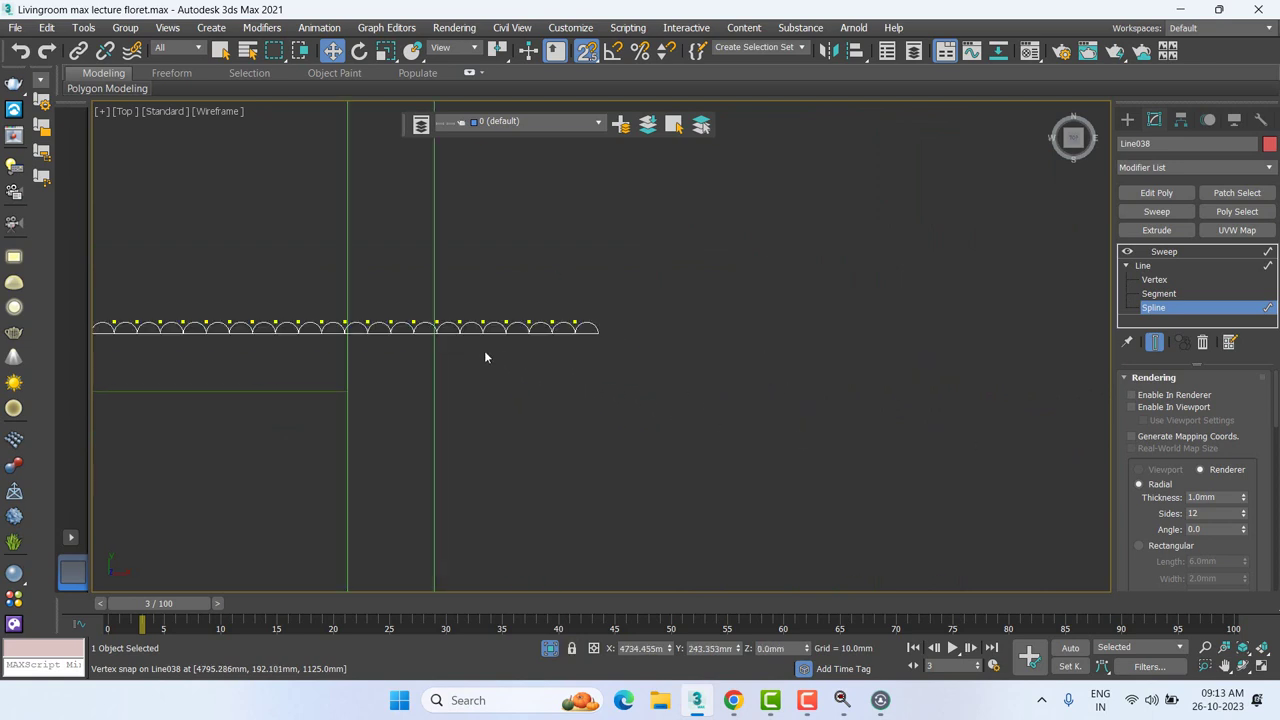
scroll(318, 260, "up", 1)
left_click_drag(316, 266, 1005, 442)
key("Delete")
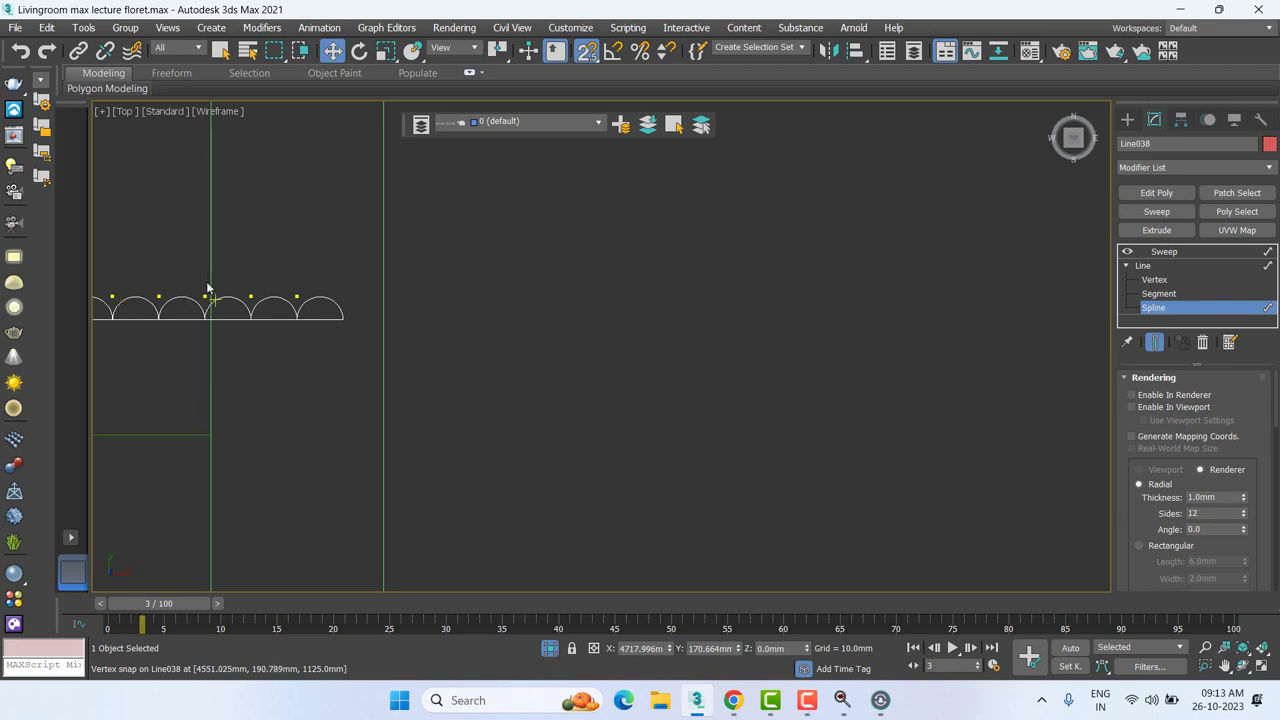
left_click_drag(207, 284, 476, 366)
key("Delete")
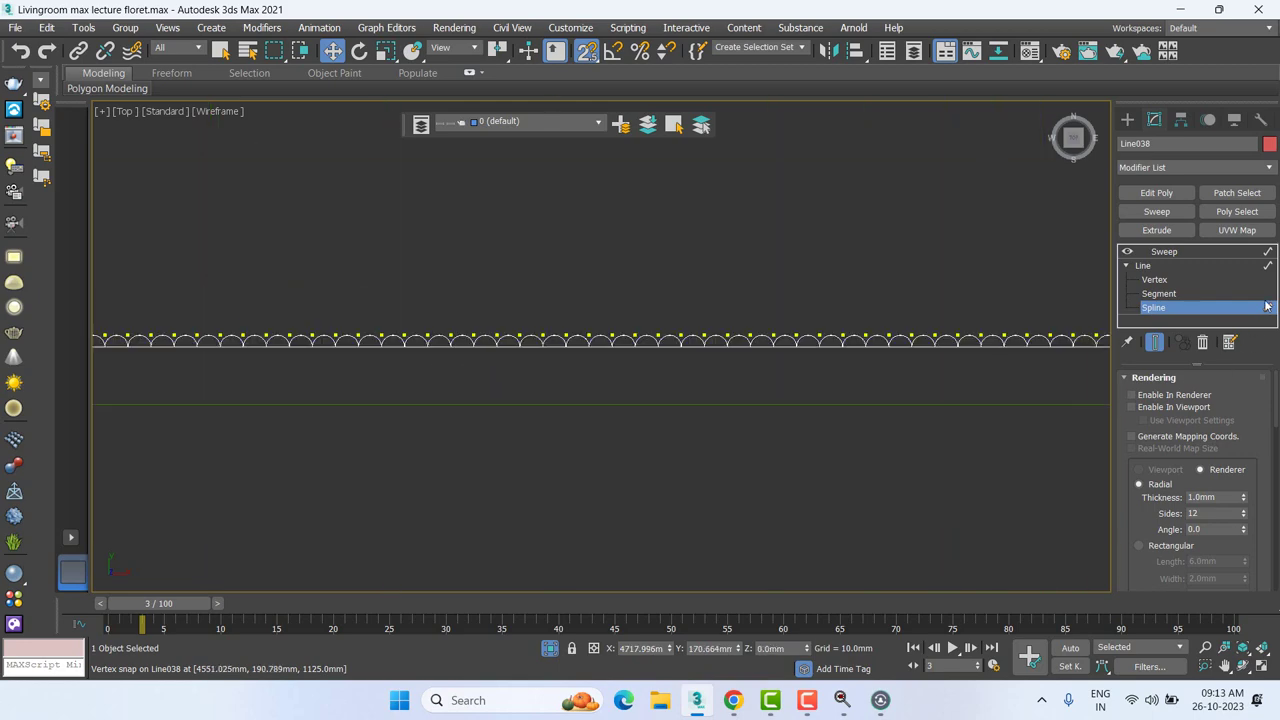
Step: Select the Sweep level, switch to Perspective, and frame the fluted panel front-on
left_click(1210, 253)
key("p")
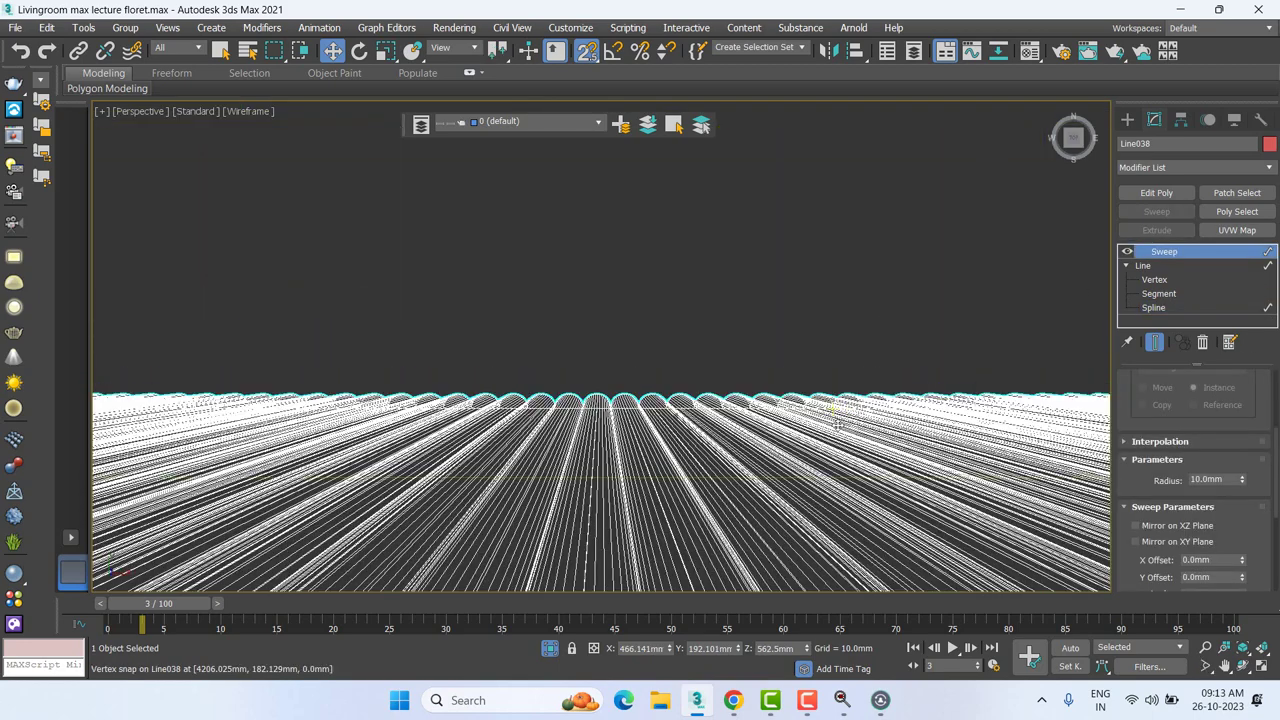
key("z")
middle_click_drag(745, 427, 973, 325, "alt")
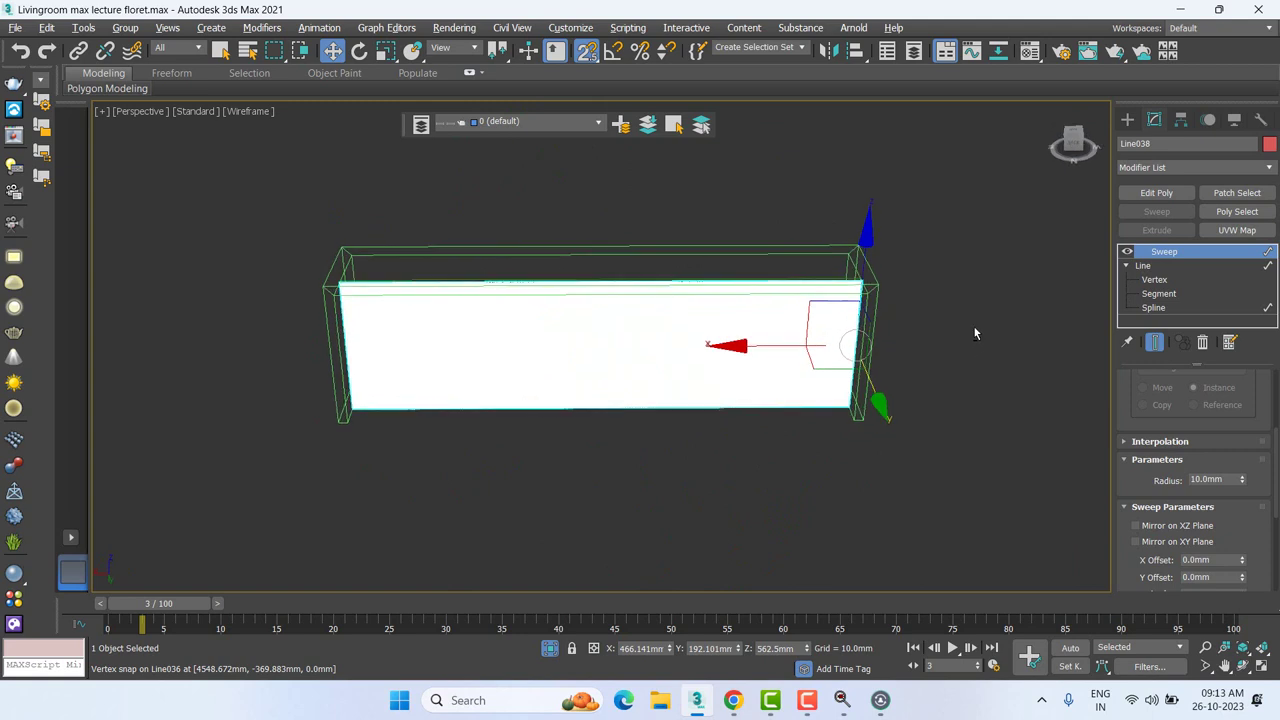
Step: Set the viewport to Default Shading, deselect, and orbit around the red fluted wall
left_click(236, 111)
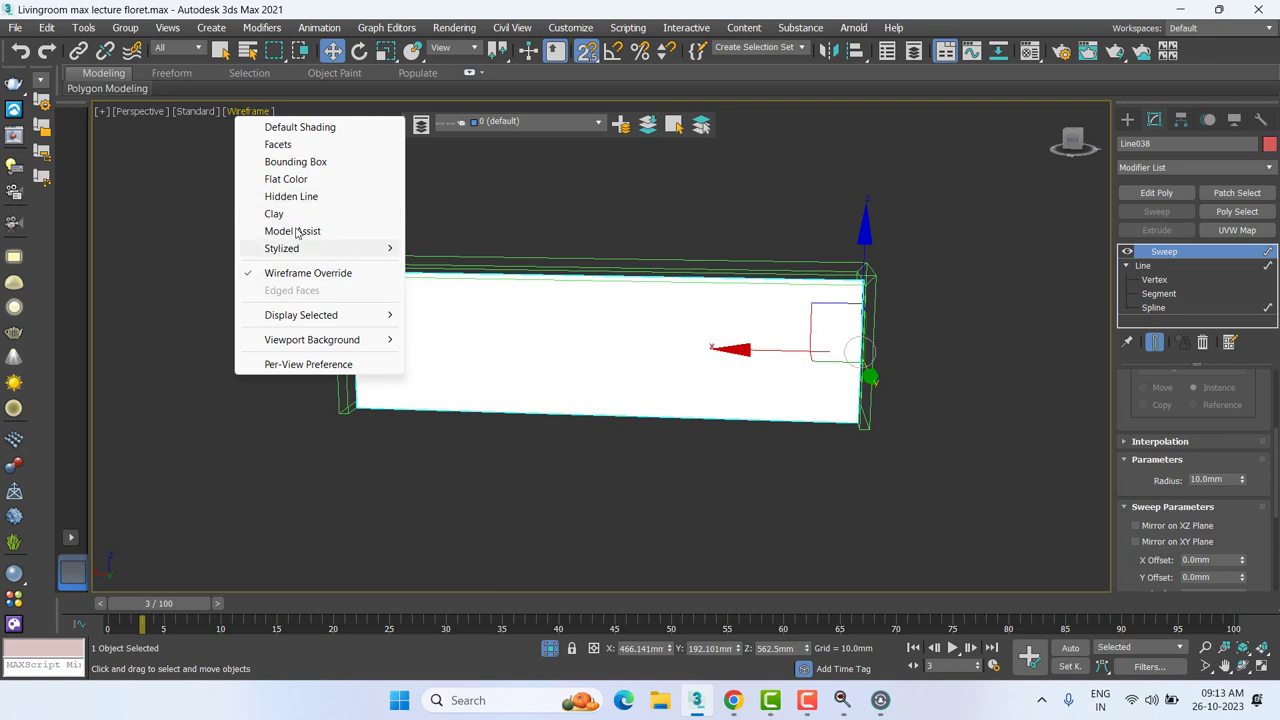
left_click(295, 131)
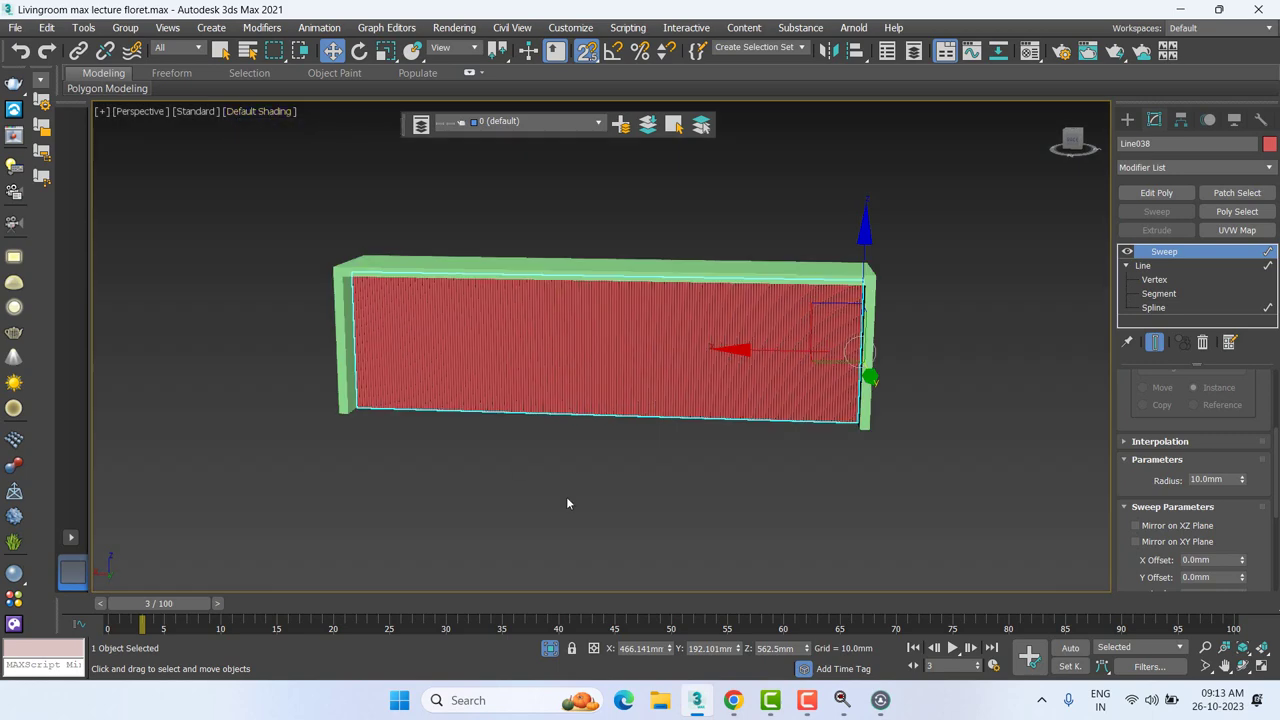
left_click(566, 496)
scroll(816, 326, "up", 5)
scroll(755, 352, "up", 2)
middle_click_drag(755, 352, 812, 325, "alt")
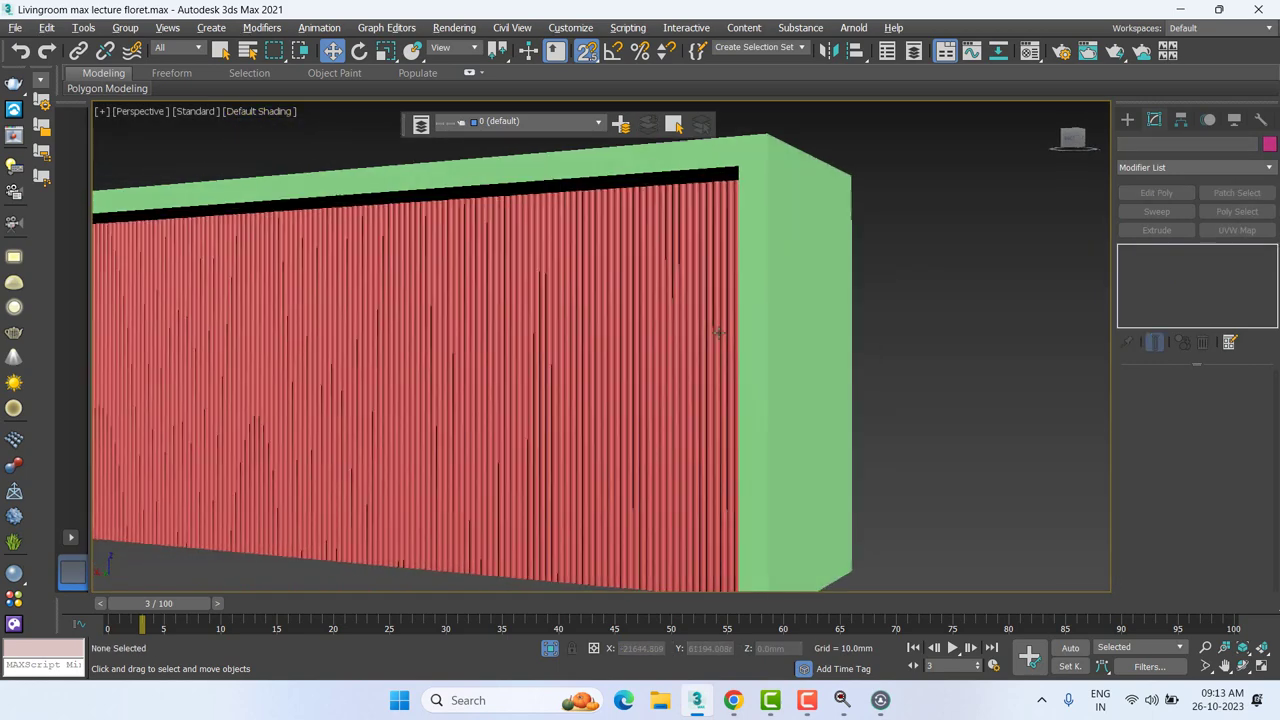
scroll(812, 325, "up", 3)
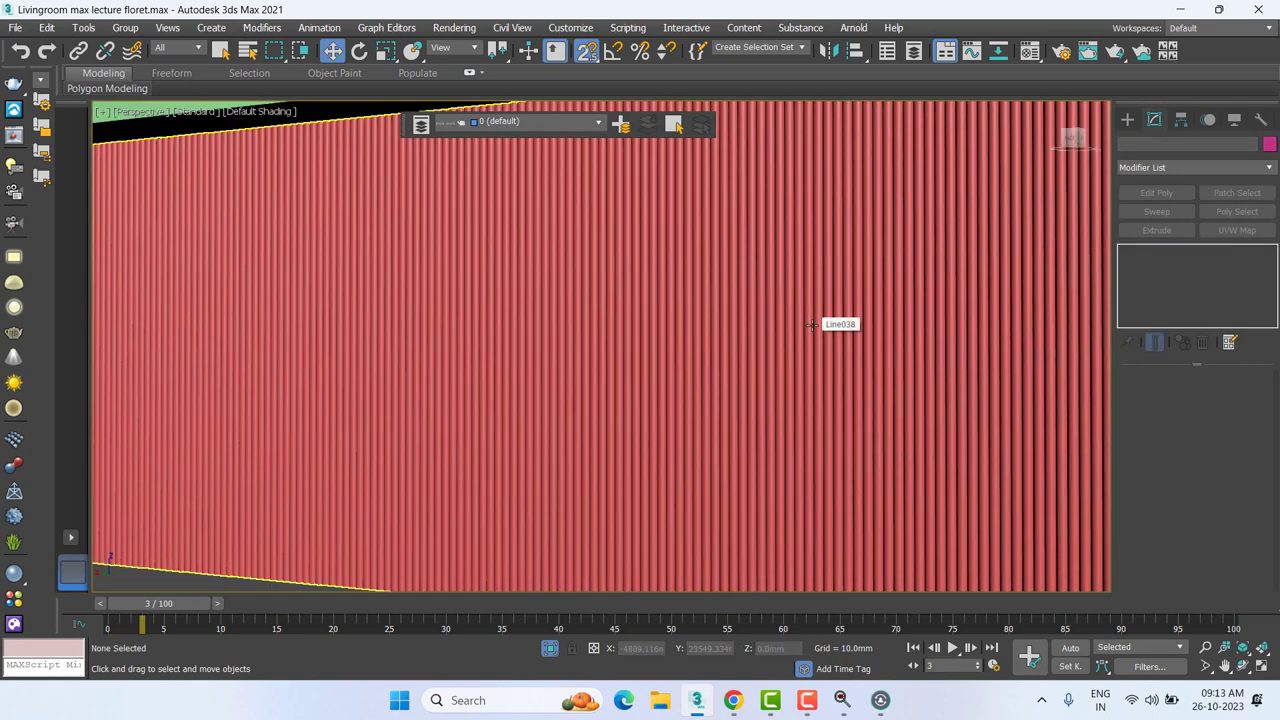
middle_click_drag(812, 325, 740, 356, "alt")
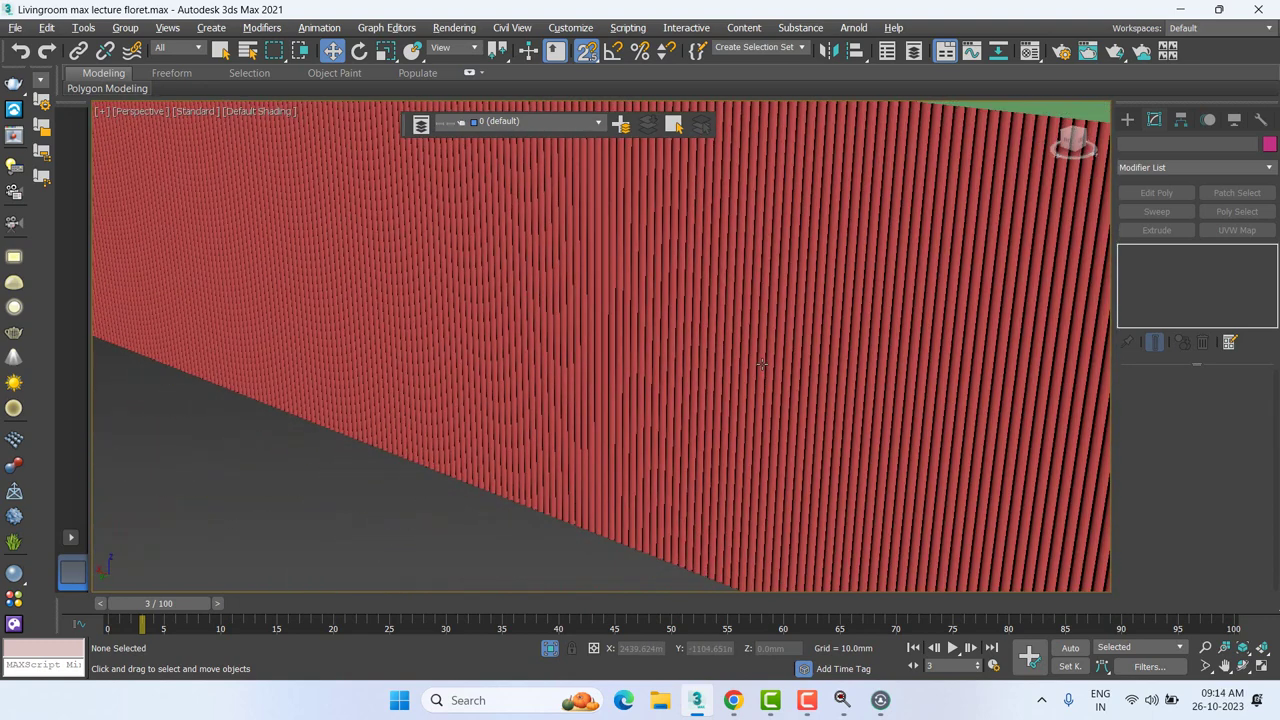
left_click(736, 702)
left_click(661, 622)
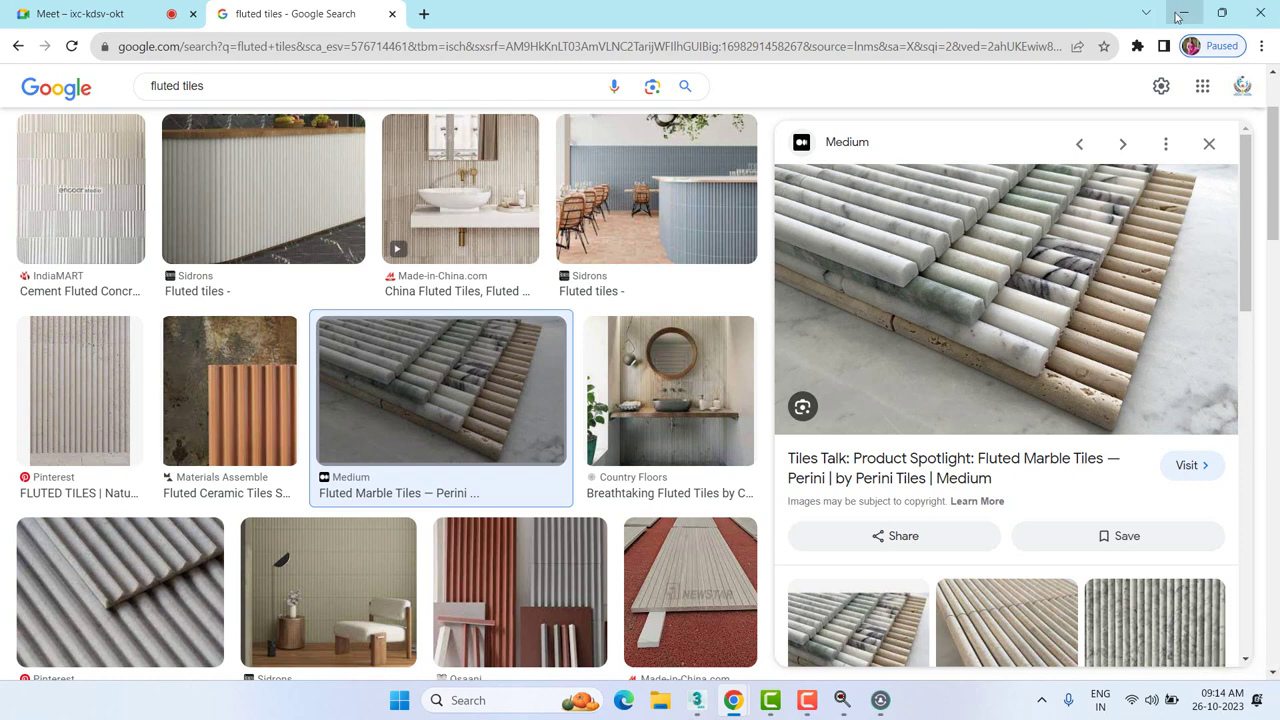
left_click(1179, 16)
scroll(740, 267, "up", 2)
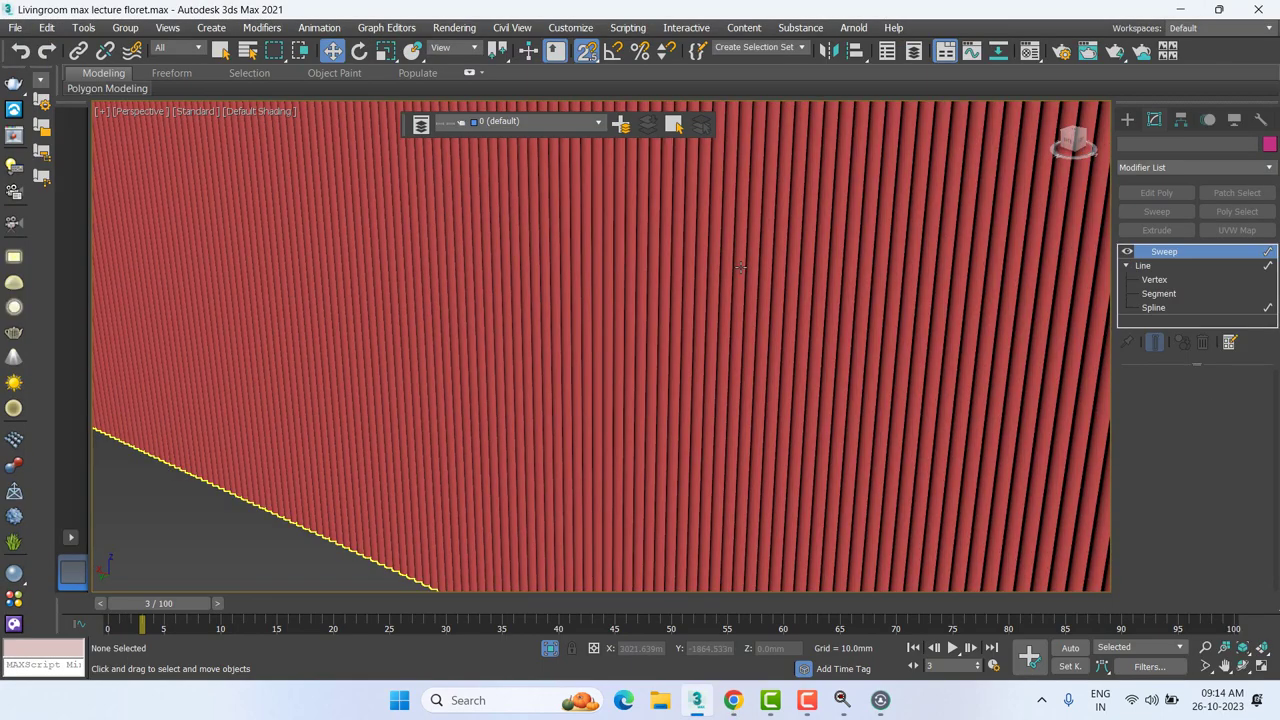
Step: Select the fluted panel and switch to Top view showing the line's left end
left_click(740, 267)
scroll(742, 266, "down", 3)
scroll(744, 266, "down", 4)
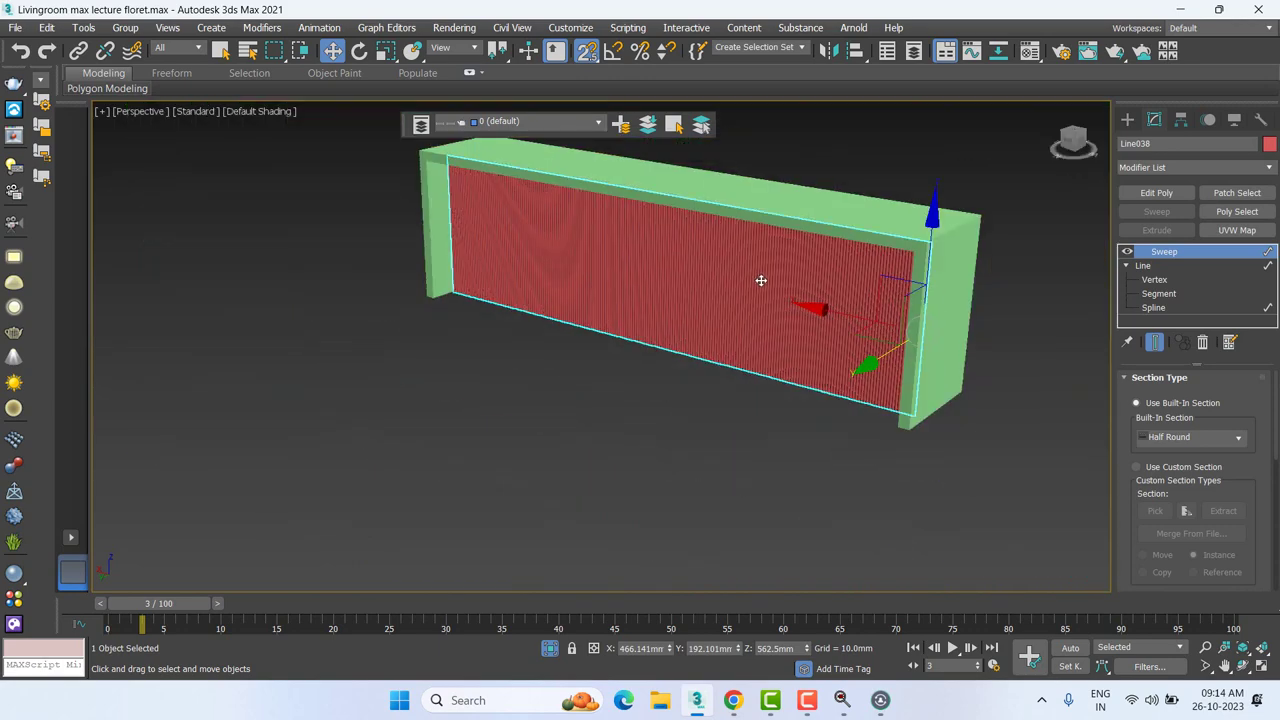
mouse_move(761, 280)
middle_mouse_down("alt")
mouse_move(586, 323)
mouse_move(849, 100)
middle_mouse_up("alt")
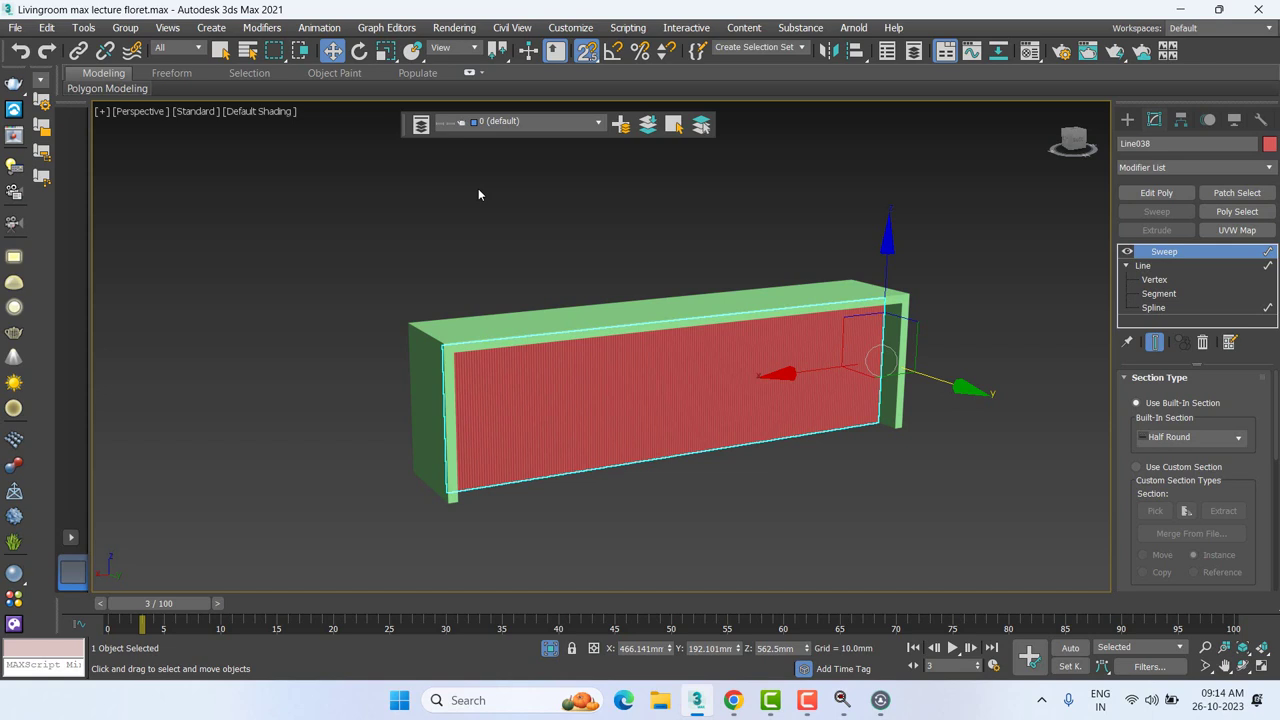
key("t")
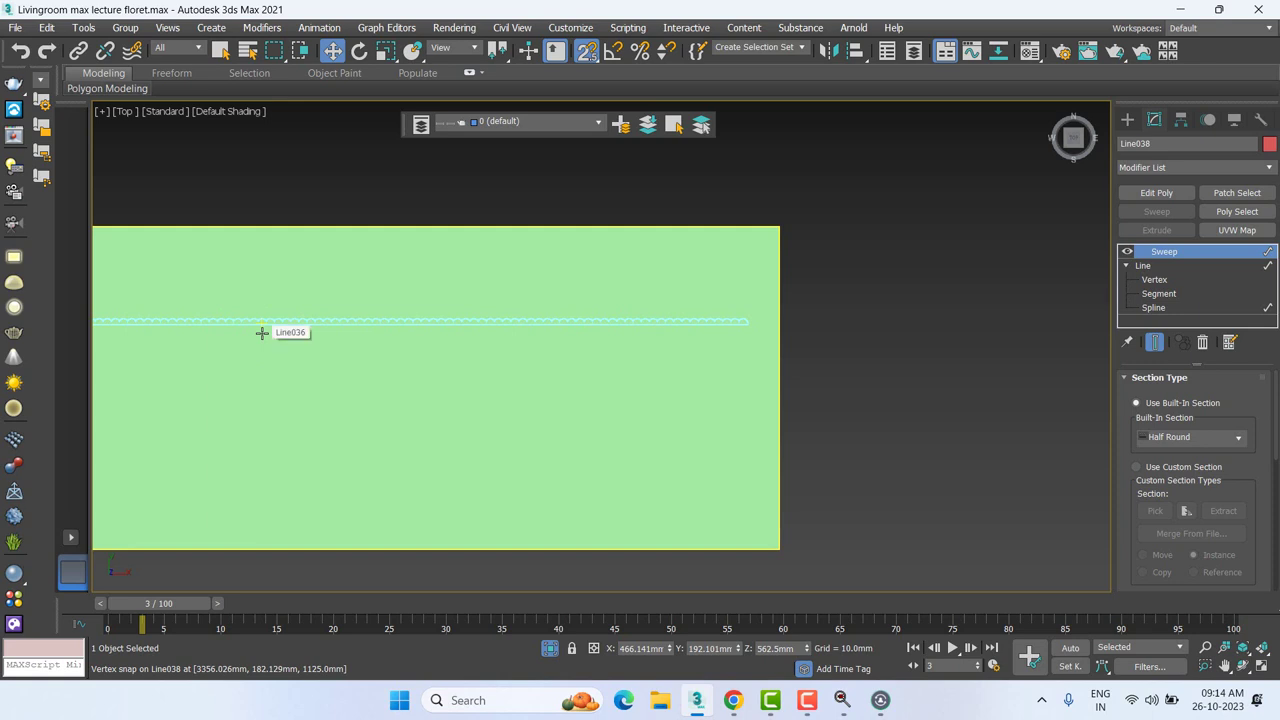
scroll(439, 436, "down", 2)
mouse_move(389, 466)
middle_mouse_down()
mouse_move(740, 491)
mouse_move(471, 511)
mouse_move(1275, 225)
middle_mouse_up()
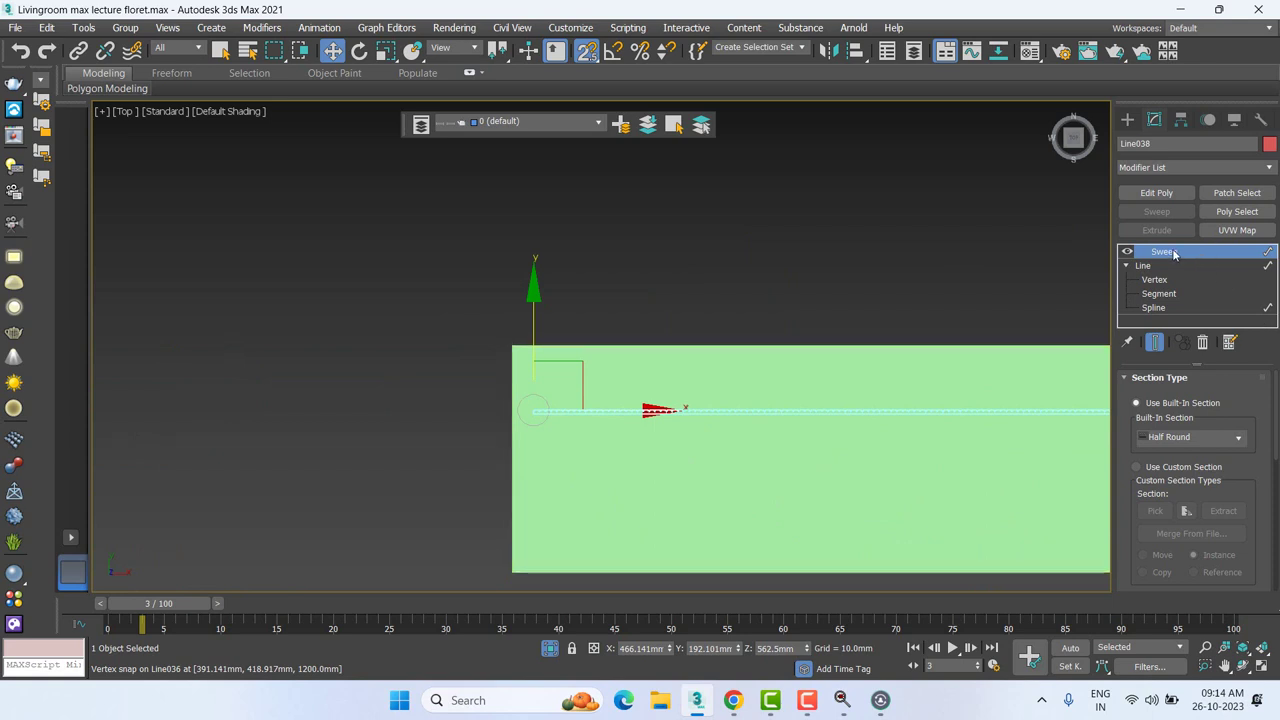
Step: Collapse the Line entry in the modifier stack, then select Line and return to Sweep
left_click(1127, 265)
left_click(1145, 266)
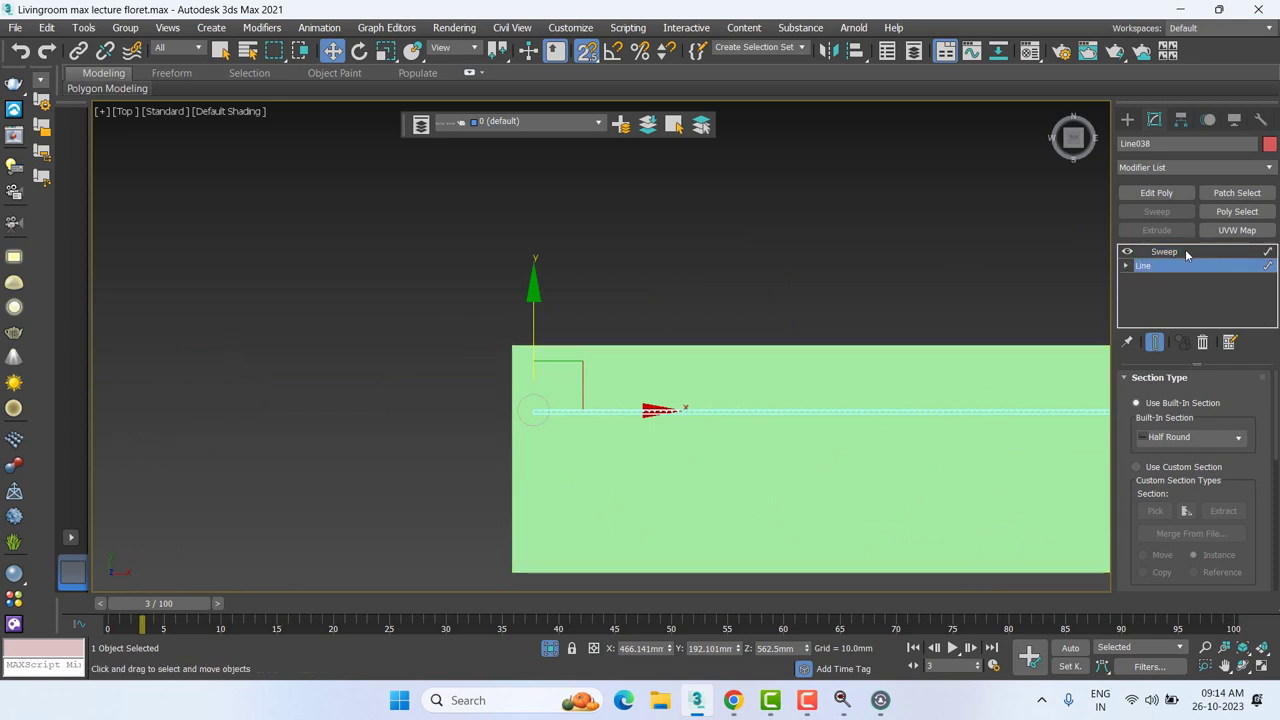
left_click(1162, 253)
Step: Clone the flute panel upward as Line039 and add a Bend modifier to it
scroll(757, 337, "down", 3)
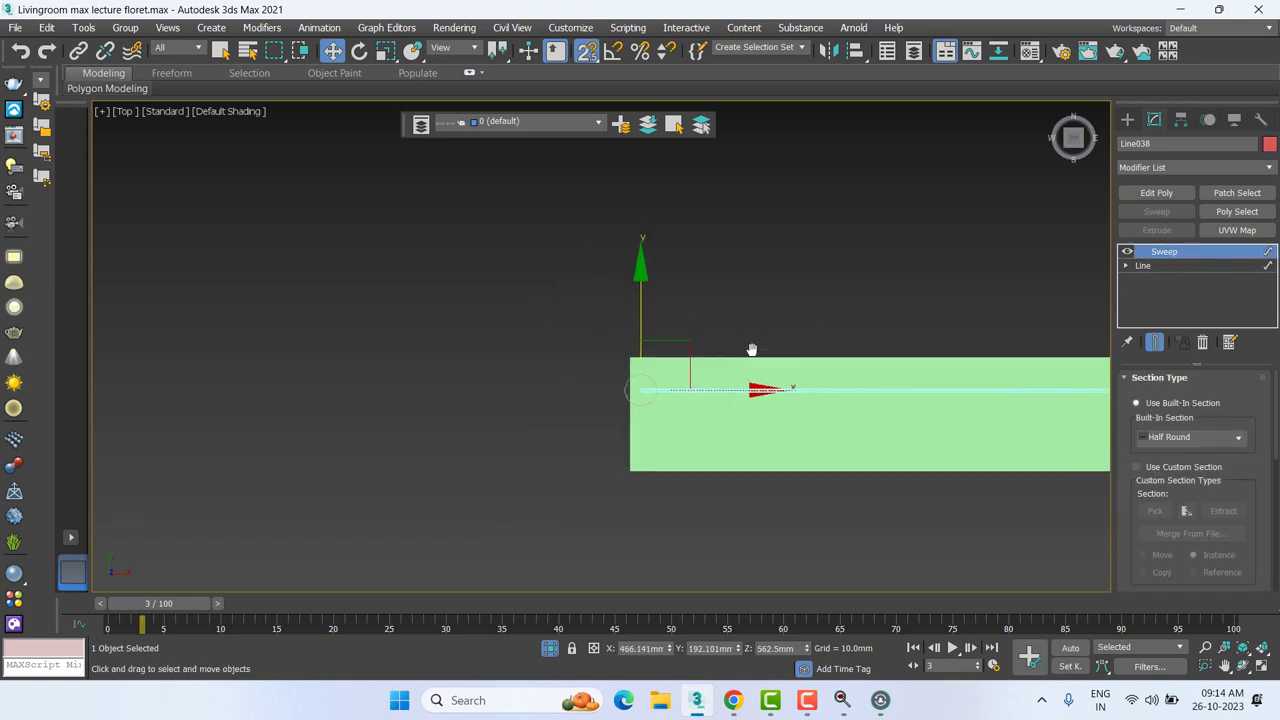
left_click_drag(644, 266, 644, 104, "shift")
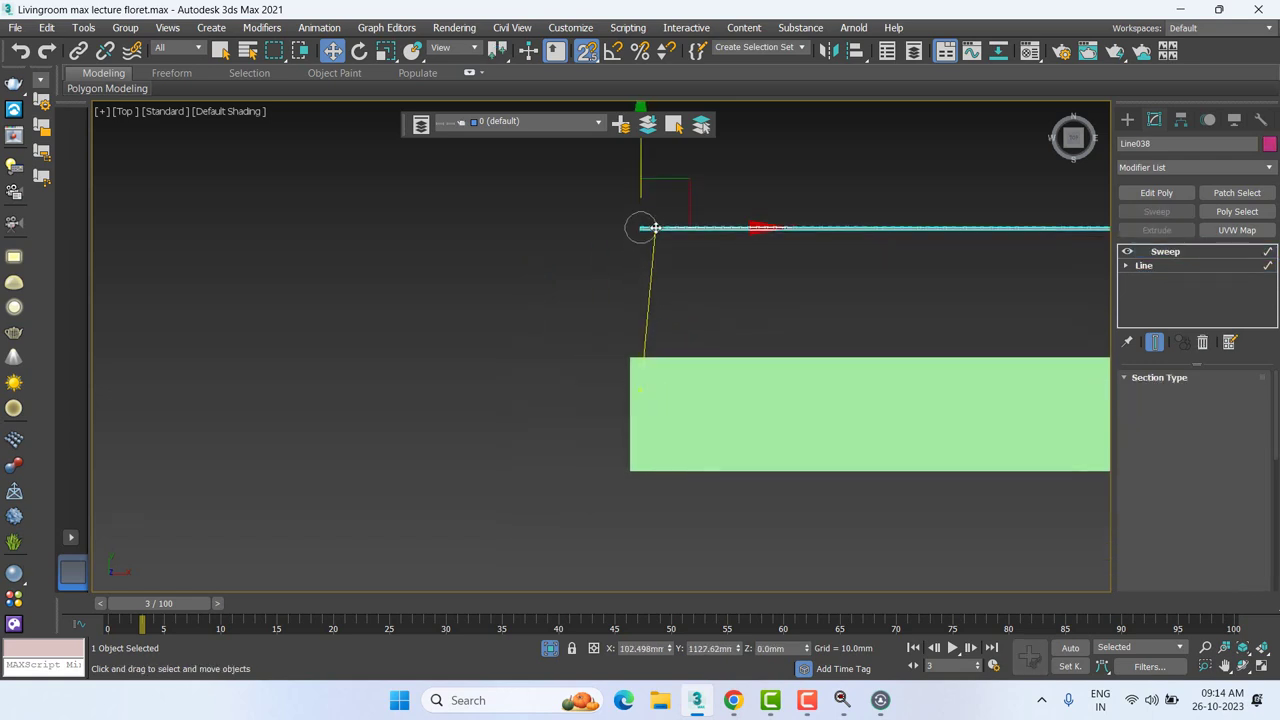
left_click(642, 417)
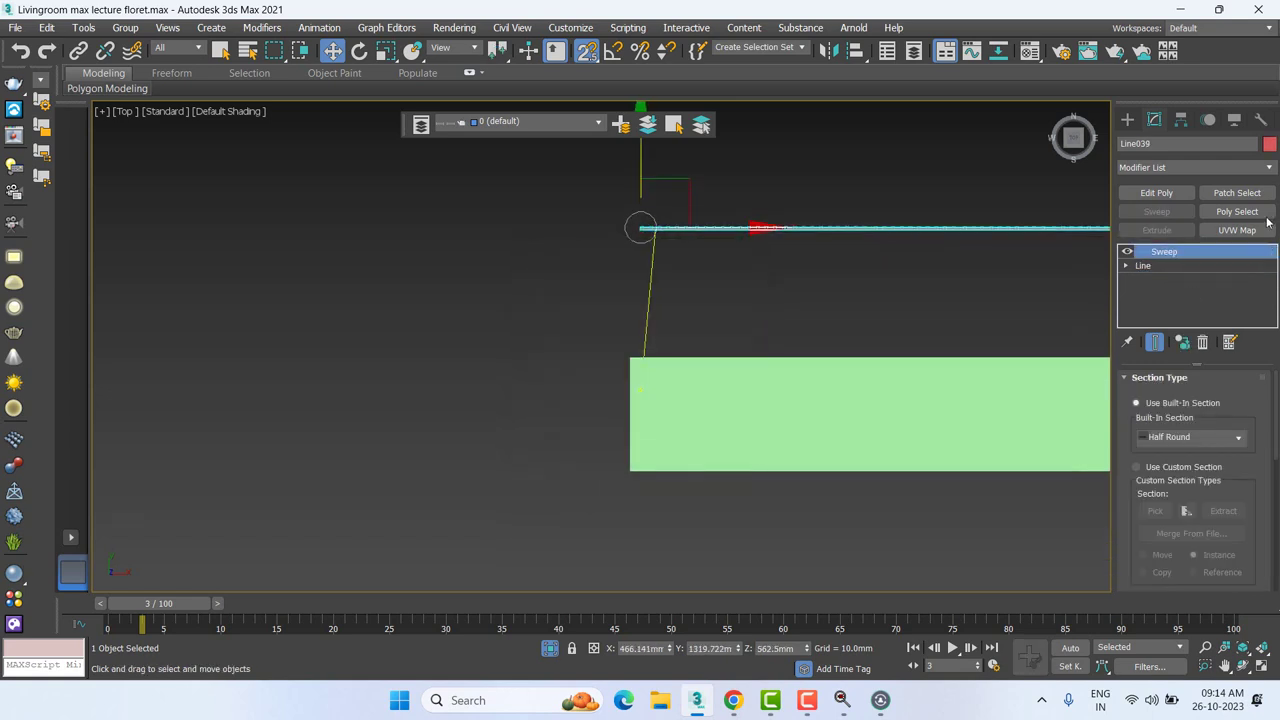
left_click(1169, 167)
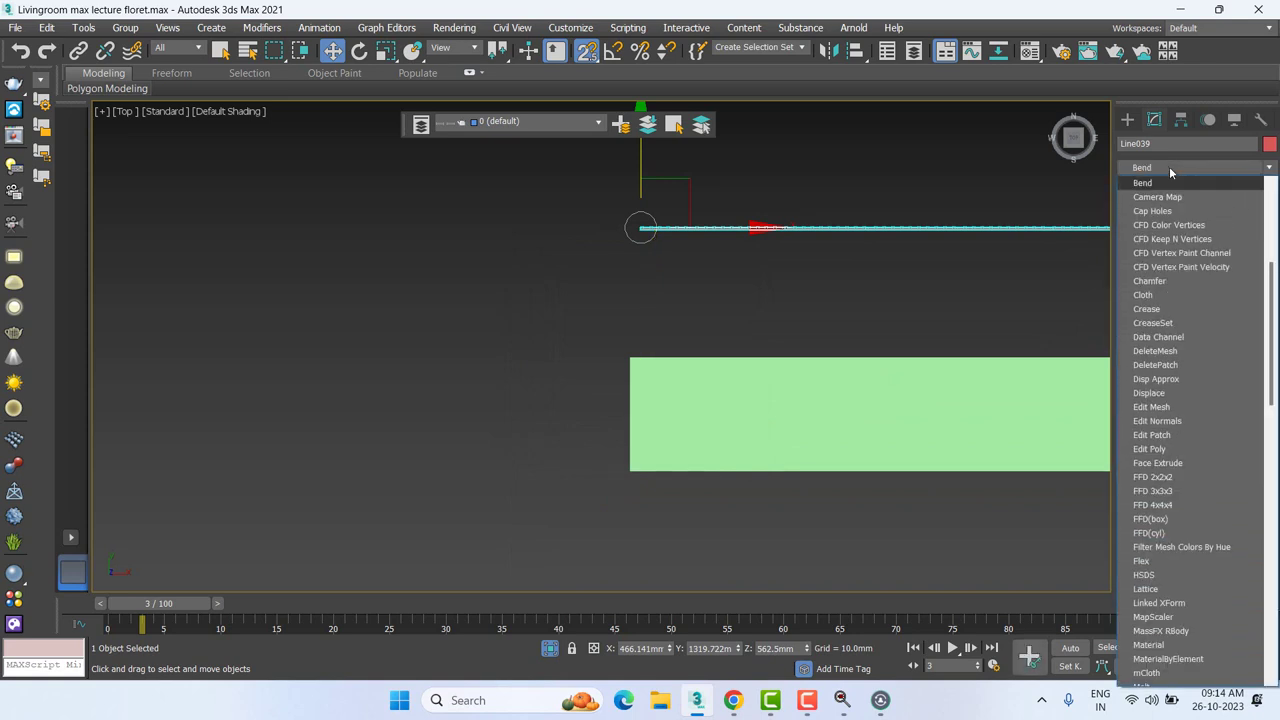
left_click(1169, 187)
Step: Try initial bend angles with the Y and Z bend axes, orbiting to inspect
scroll(777, 261, "down", 3)
middle_click_drag(766, 257, 614, 294)
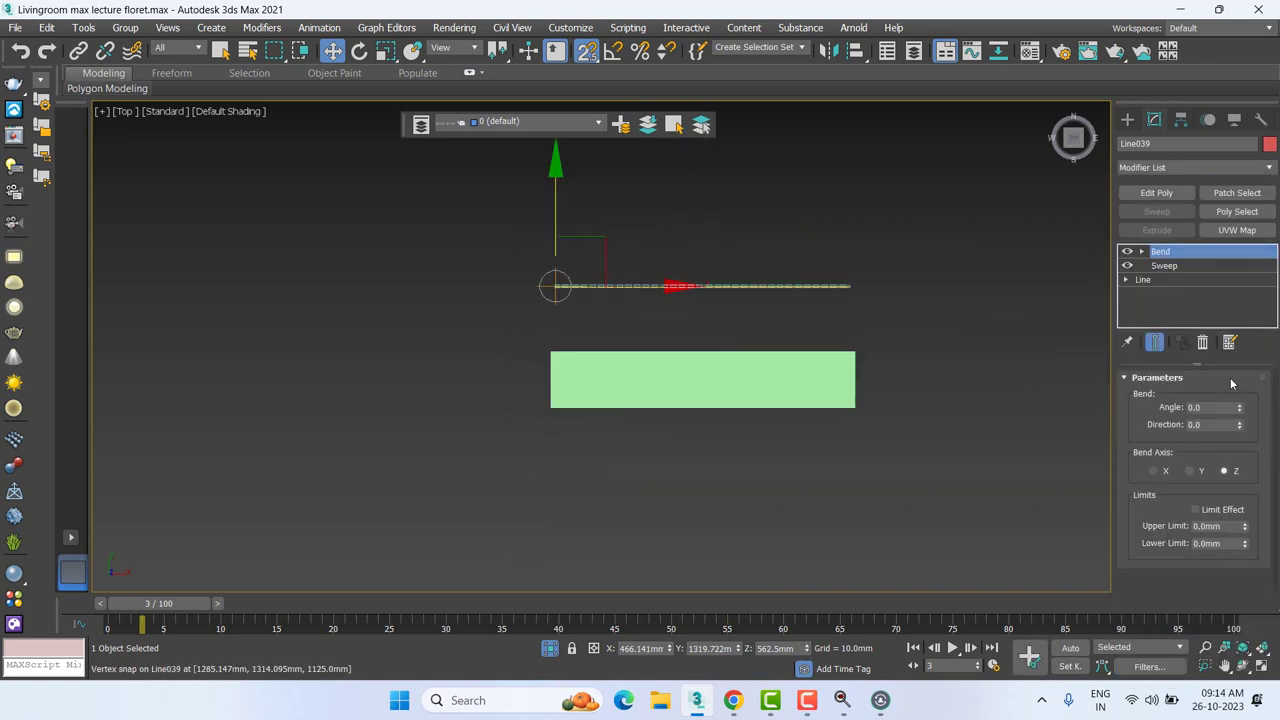
mouse_move(1239, 407)
left_mouse_down()
mouse_move(1238, 347)
mouse_move(853, 418)
left_mouse_up()
middle_click_drag(798, 417, 676, 341, "alt")
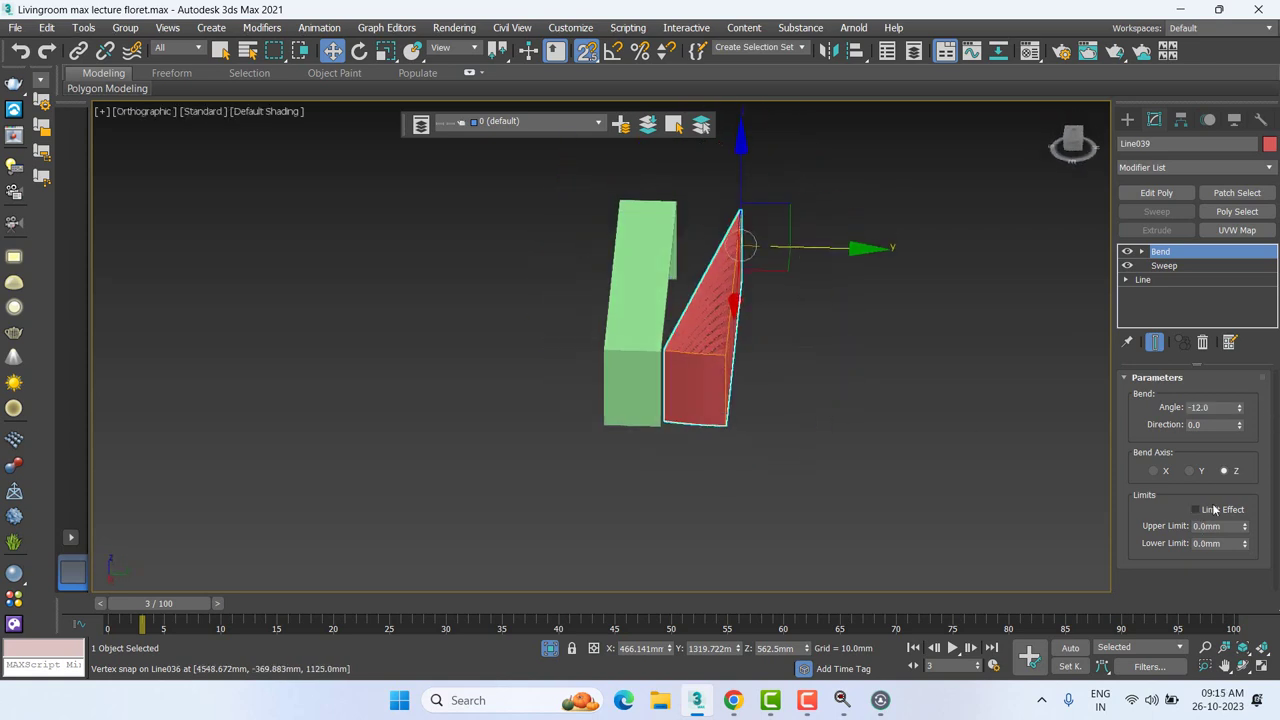
left_click(1194, 471)
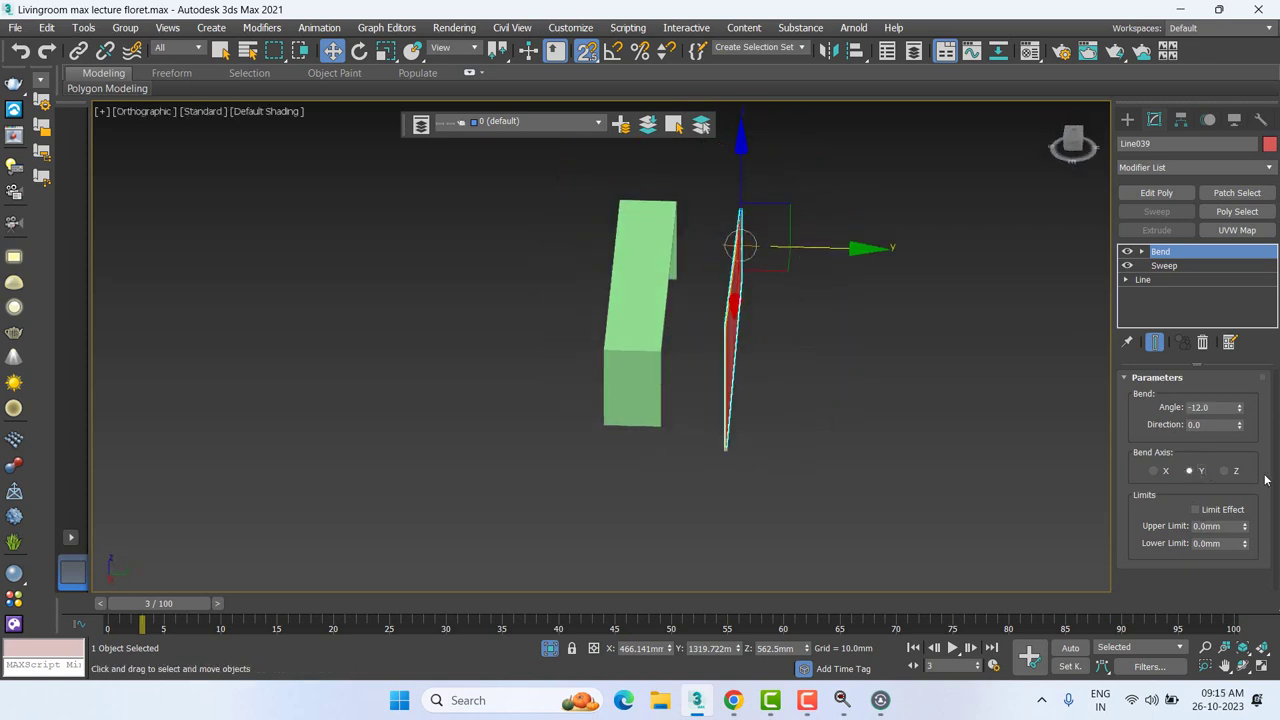
left_click(1238, 472)
mouse_move(801, 371)
middle_mouse_down("alt")
mouse_move(737, 363)
mouse_move(775, 328)
mouse_move(805, 350)
middle_mouse_up("alt")
scroll(880, 280, "up", 5)
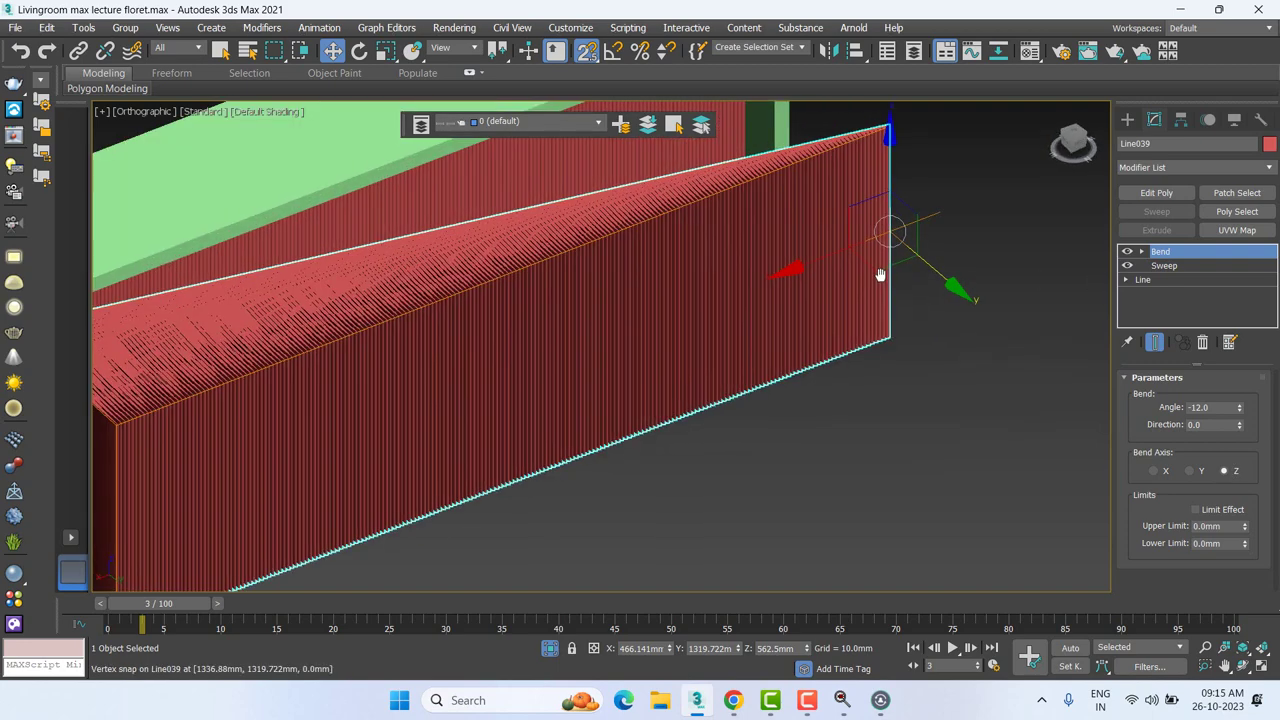
middle_click_drag(885, 365, 873, 365)
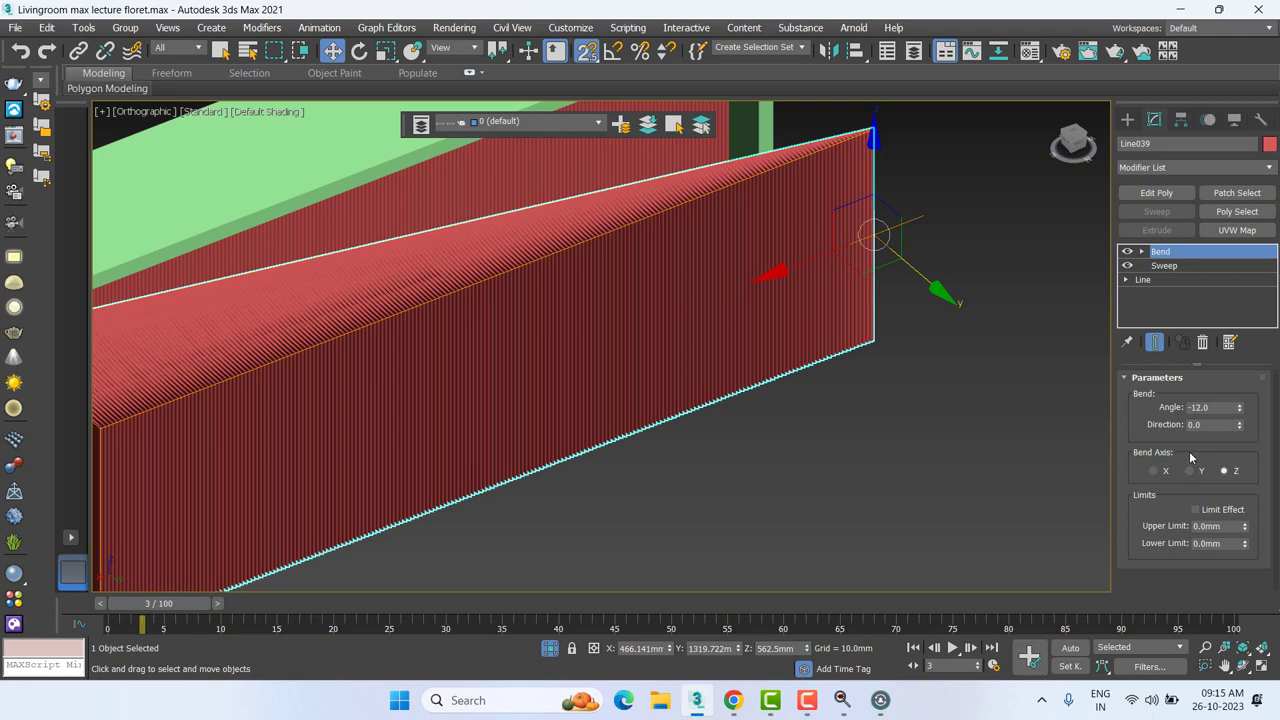
Step: Set the bend angle to -63.5 and switch the bend axis to X
left_click_drag(1242, 408, 1173, 474)
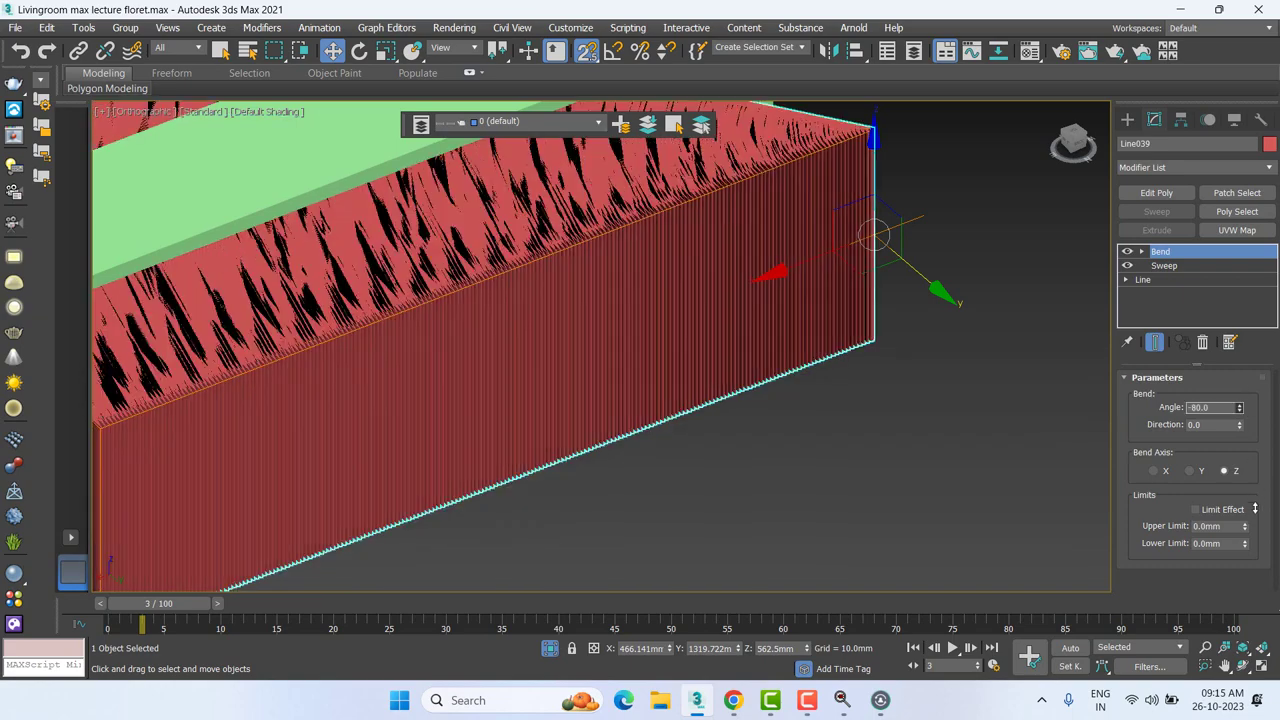
left_click(1165, 469)
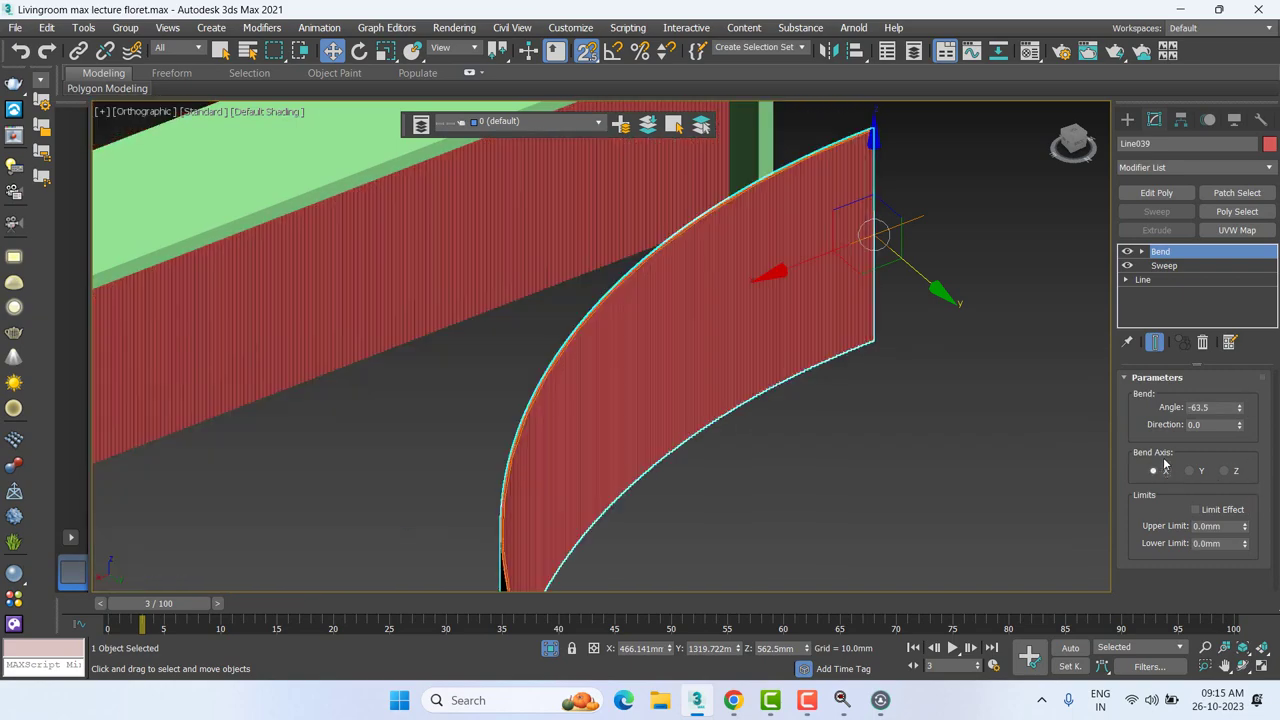
mouse_move(827, 203)
middle_mouse_down()
mouse_move(826, 329)
mouse_move(843, 343)
middle_mouse_up()
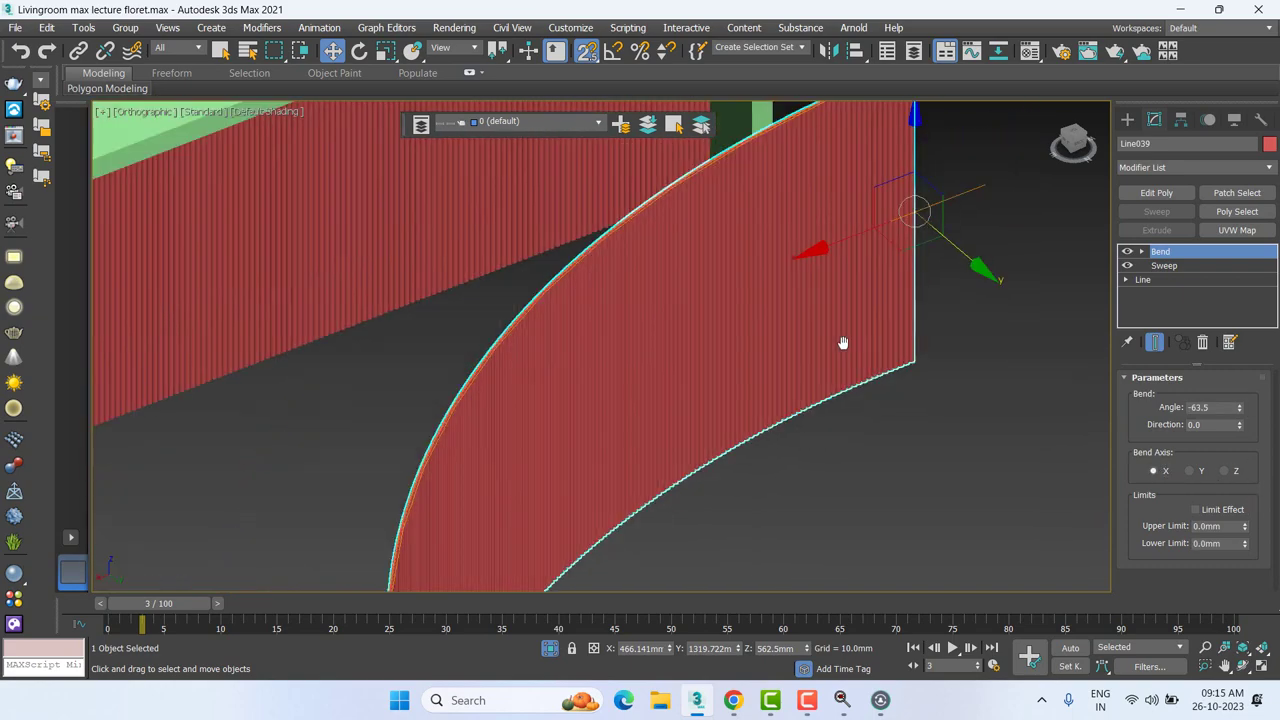
key("x")
key("Escape")
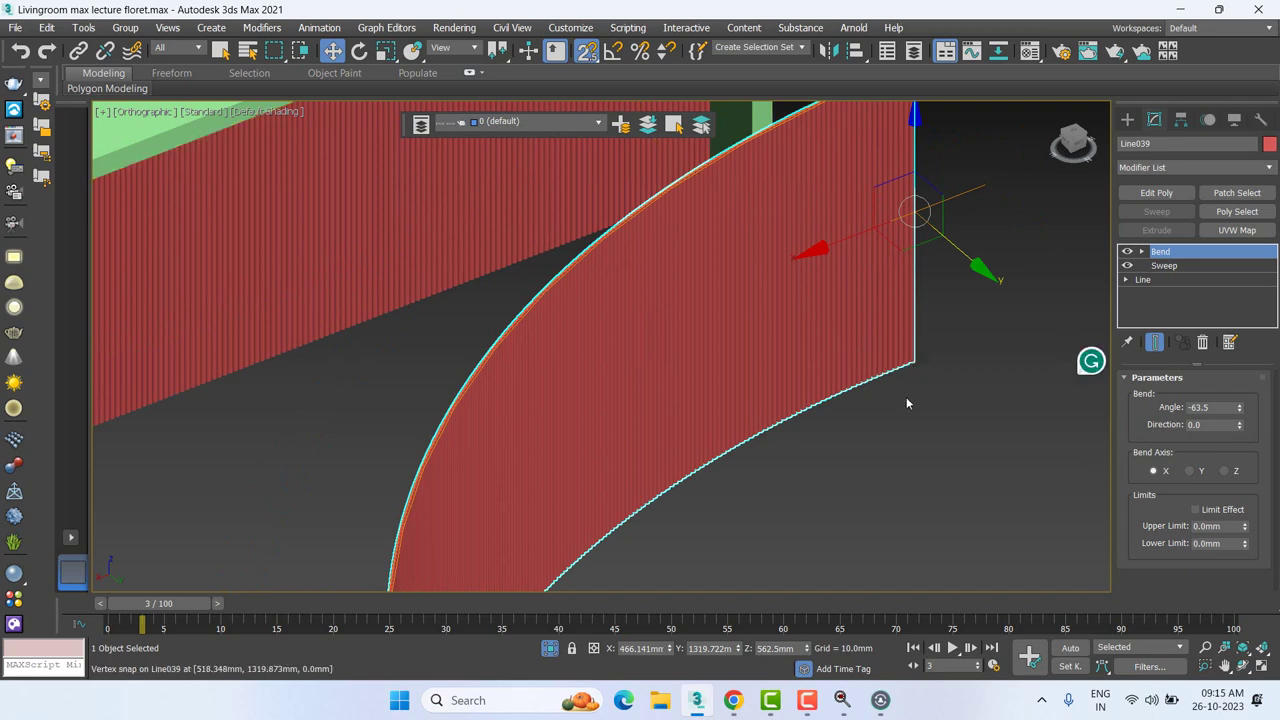
middle_click_drag(745, 365, 700, 394, "alt")
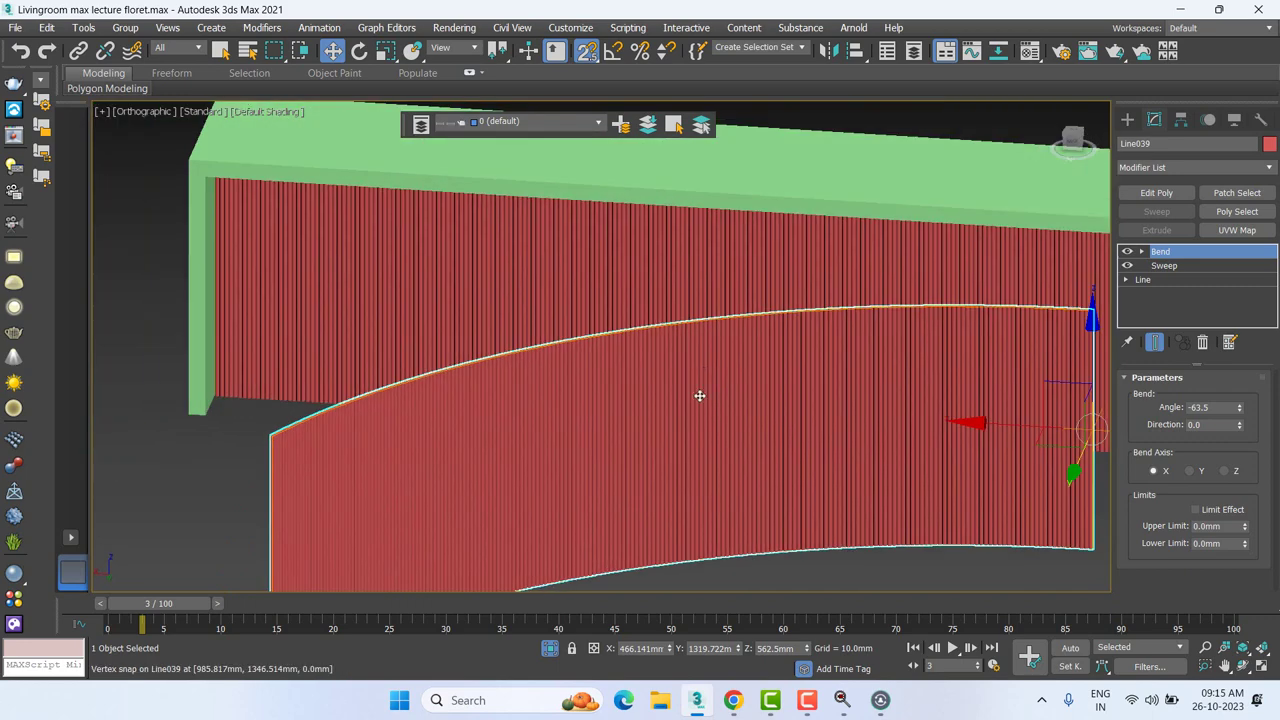
Step: Increase the bend further to -105.5 and then -142 degrees
scroll(701, 398, "up", 3)
scroll(780, 437, "down", 2)
scroll(731, 451, "down", 3)
scroll(769, 391, "down", 2)
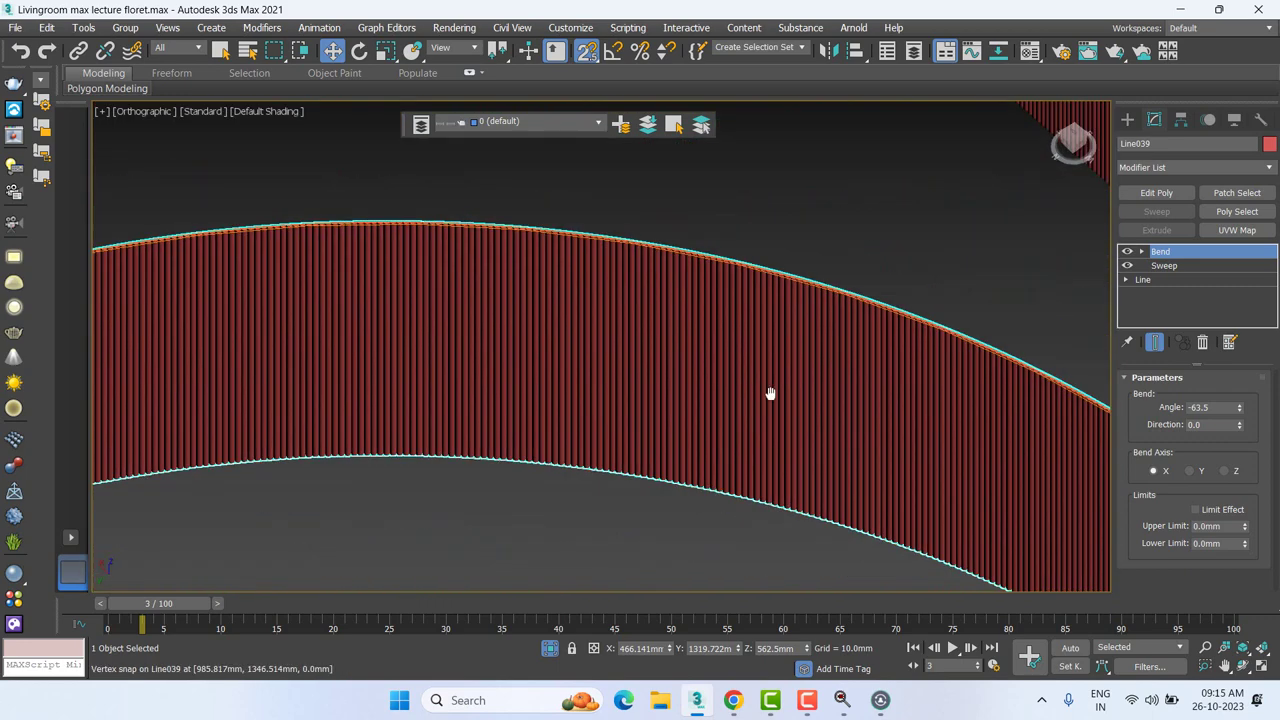
left_click_drag(1239, 408, 1261, 518)
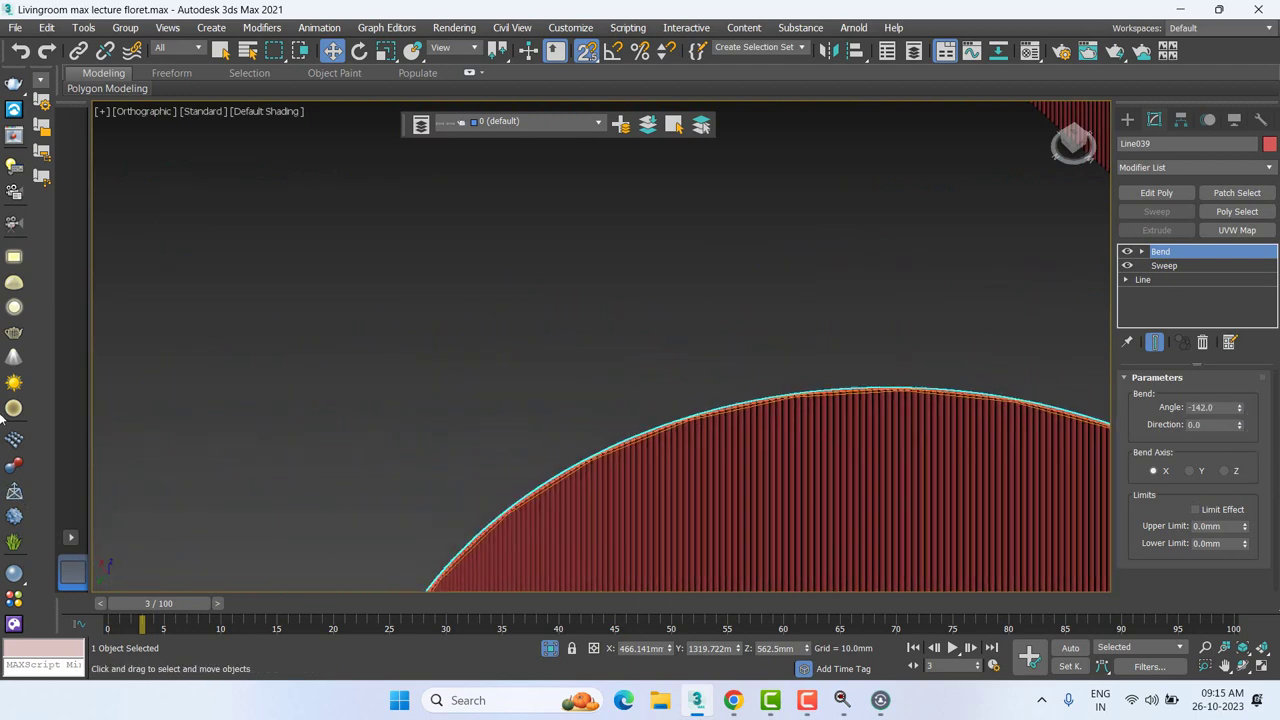
middle_click_drag(268, 374, 260, 366)
scroll(420, 320, "down", 2)
scroll(420, 320, "down", 4)
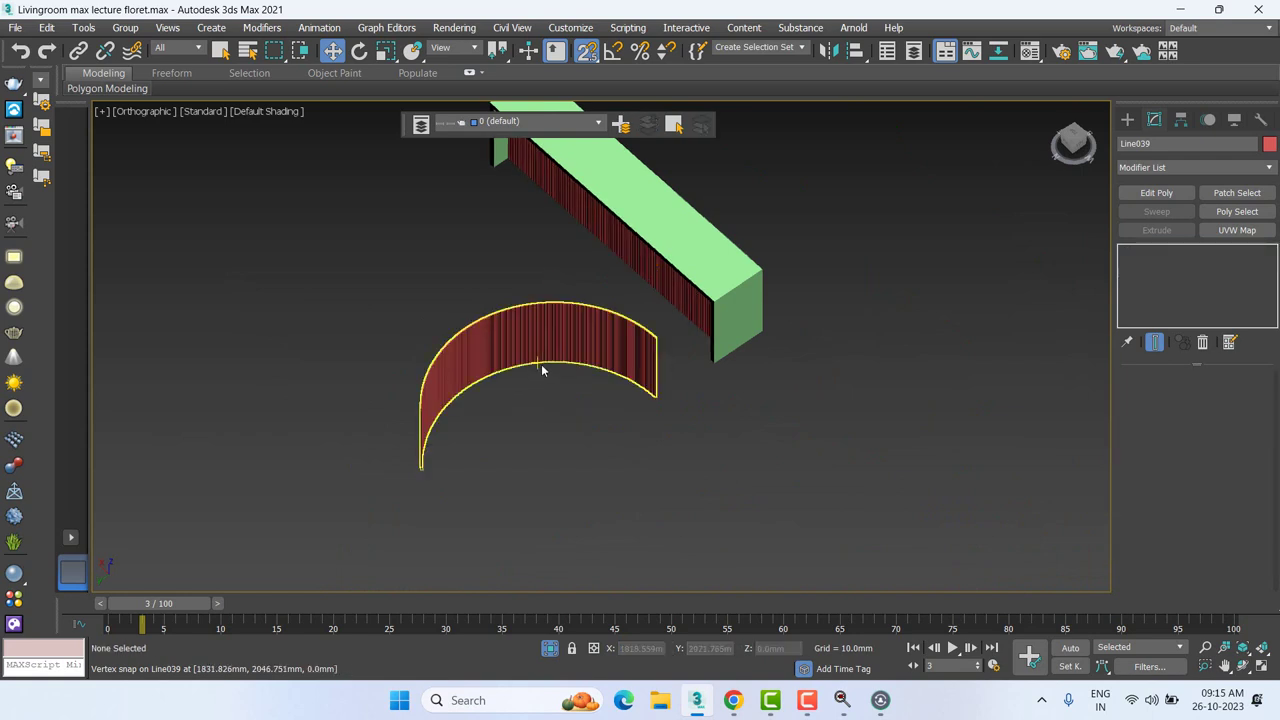
scroll(541, 364, "up", 5)
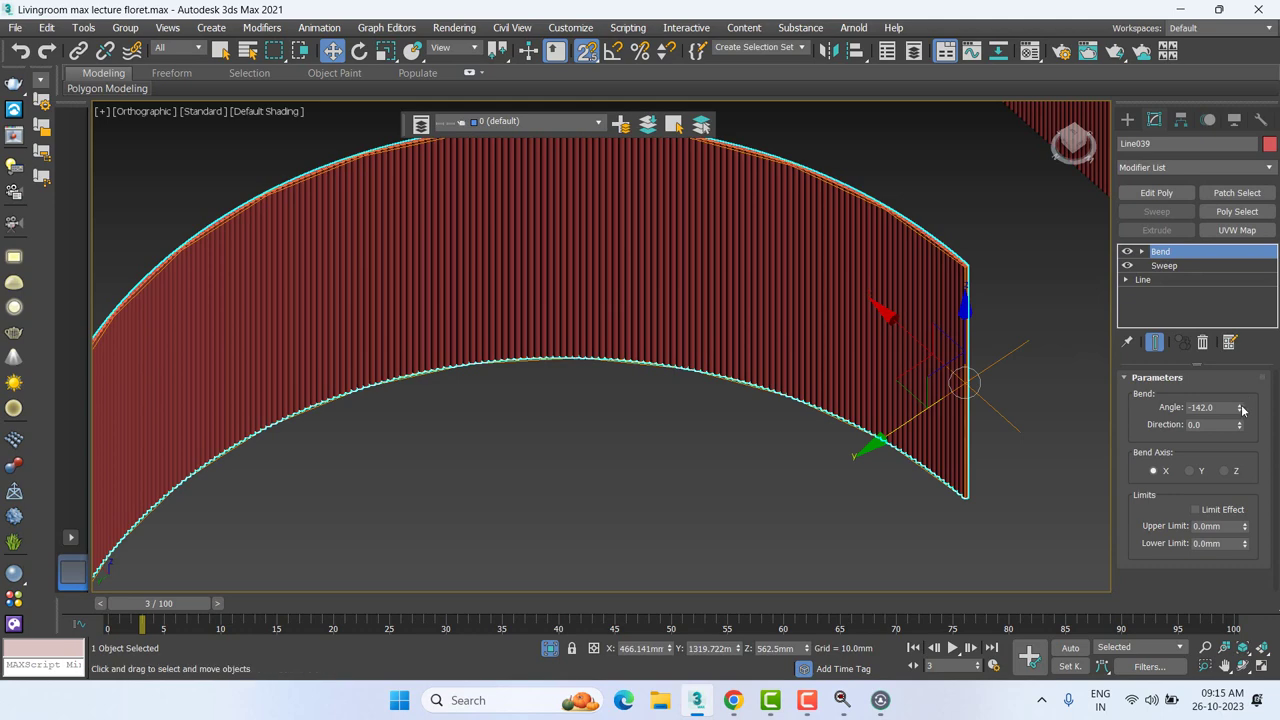
Step: Swing the bend angle round to 315.5 degrees and orbit to a side view
mouse_move(1241, 409)
left_mouse_down()
mouse_move(1190, 20)
mouse_move(1127, 461)
mouse_move(749, 448)
left_mouse_up()
middle_click_drag(749, 448, 663, 437, "alt")
scroll(831, 424, "up", 3)
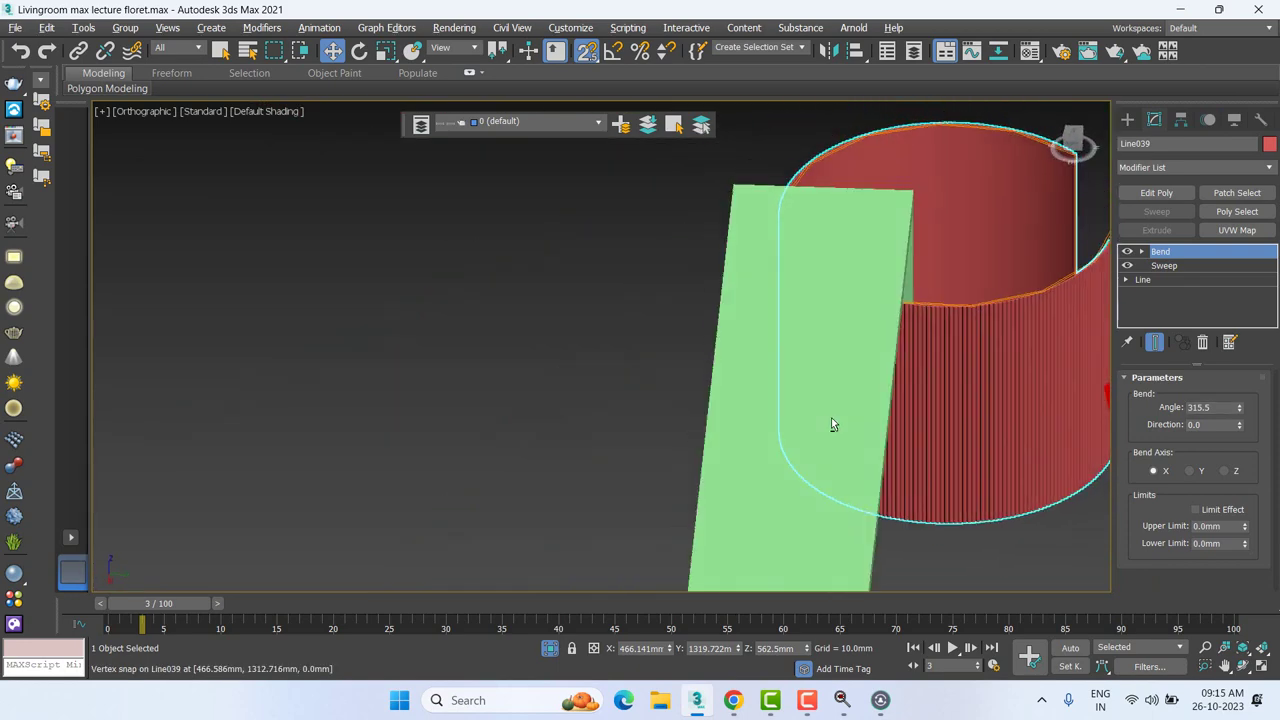
middle_click_drag(774, 366, 903, 380, "alt")
scroll(903, 380, "up", 5)
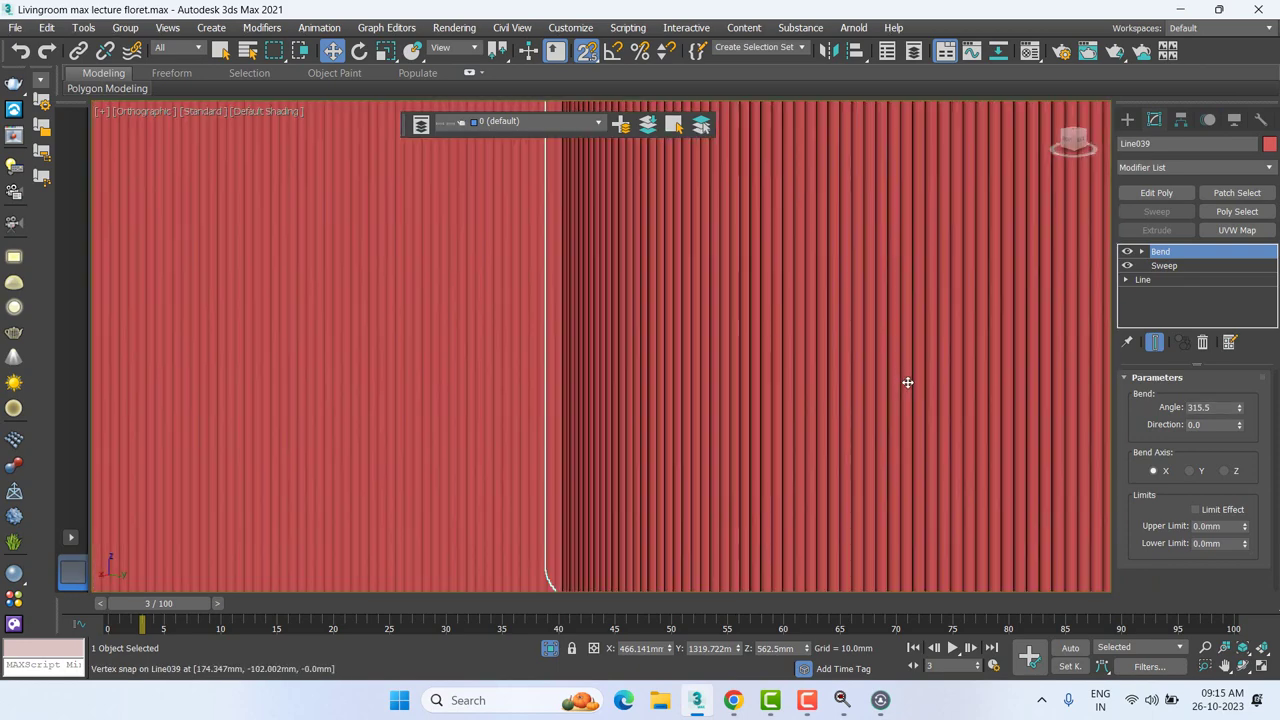
scroll(907, 382, "up", 2)
scroll(907, 382, "up", 2)
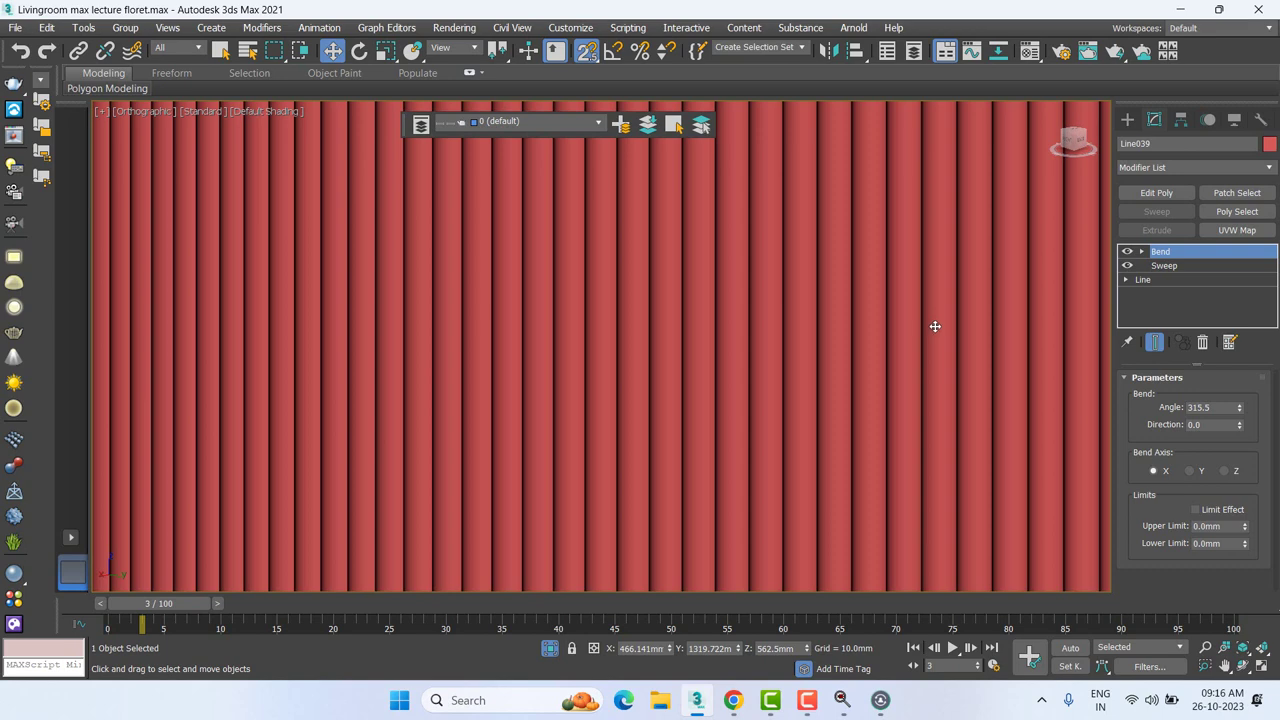
Step: Switch to Top view, frame the scene, and select the swept line Line036
key("t")
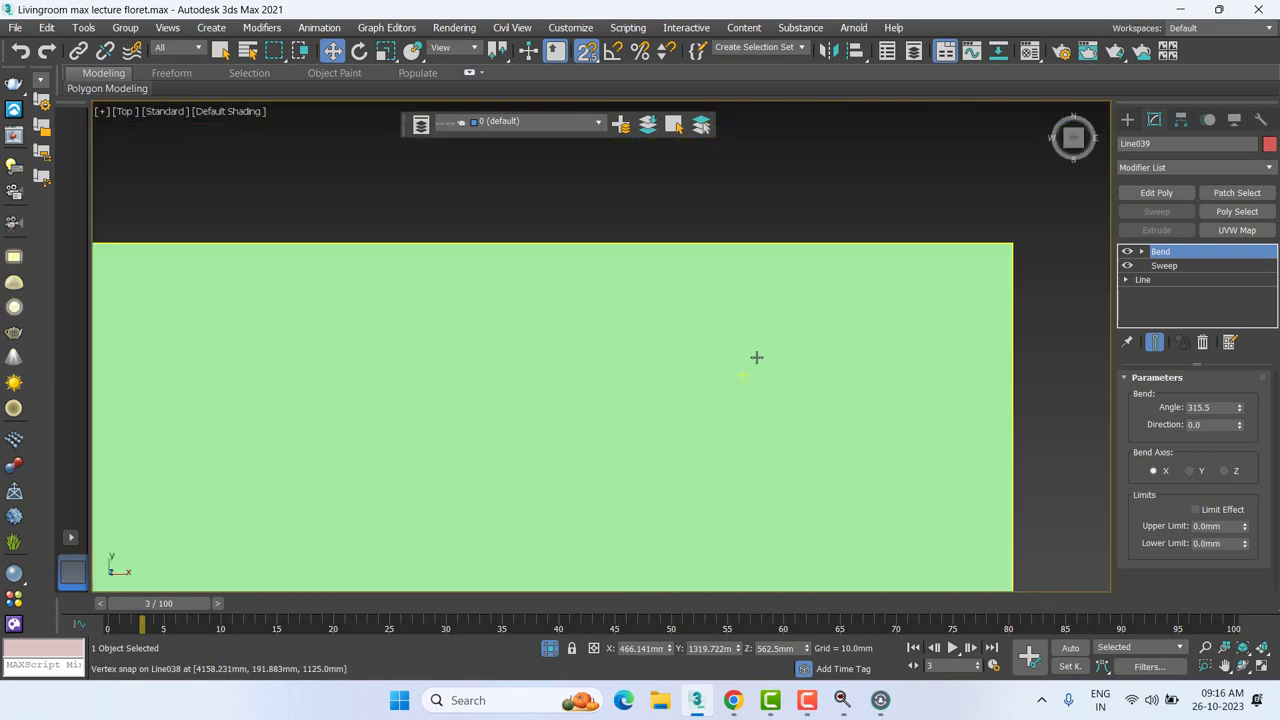
key("z")
scroll(589, 354, "up", 2)
key("Delete")
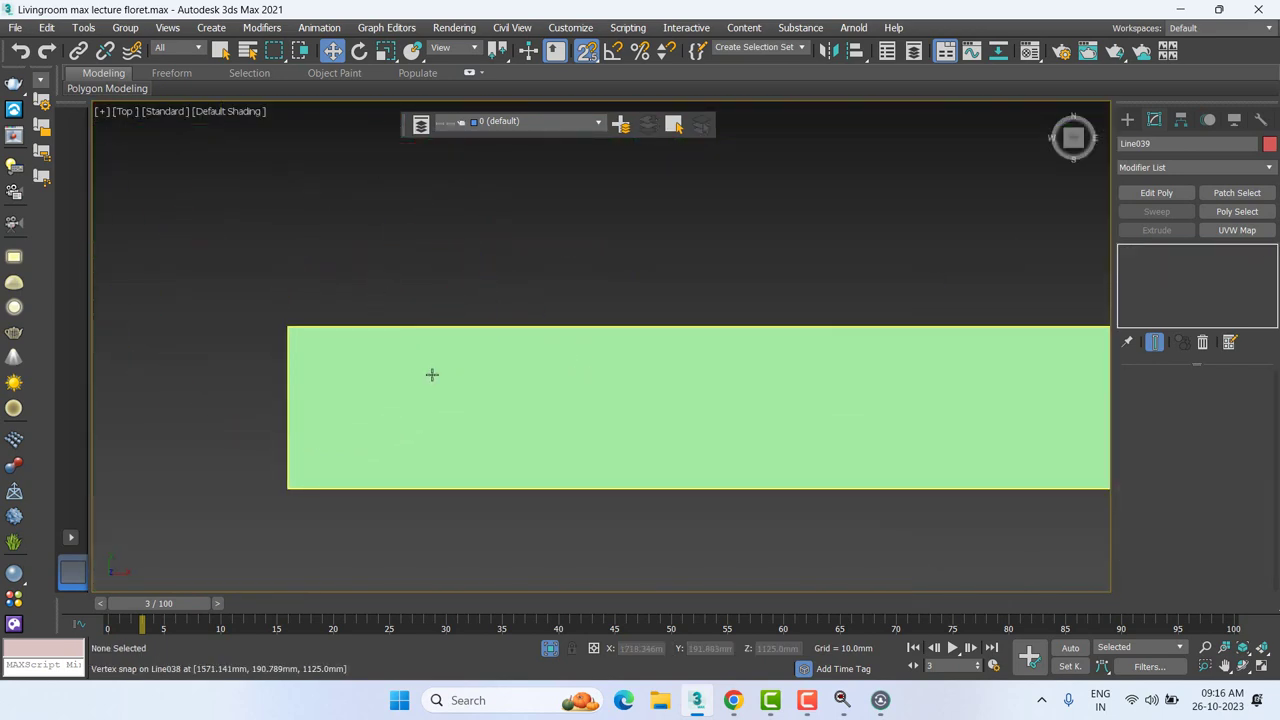
scroll(374, 372, "up", 2)
scroll(380, 417, "up", 2)
left_click(351, 414)
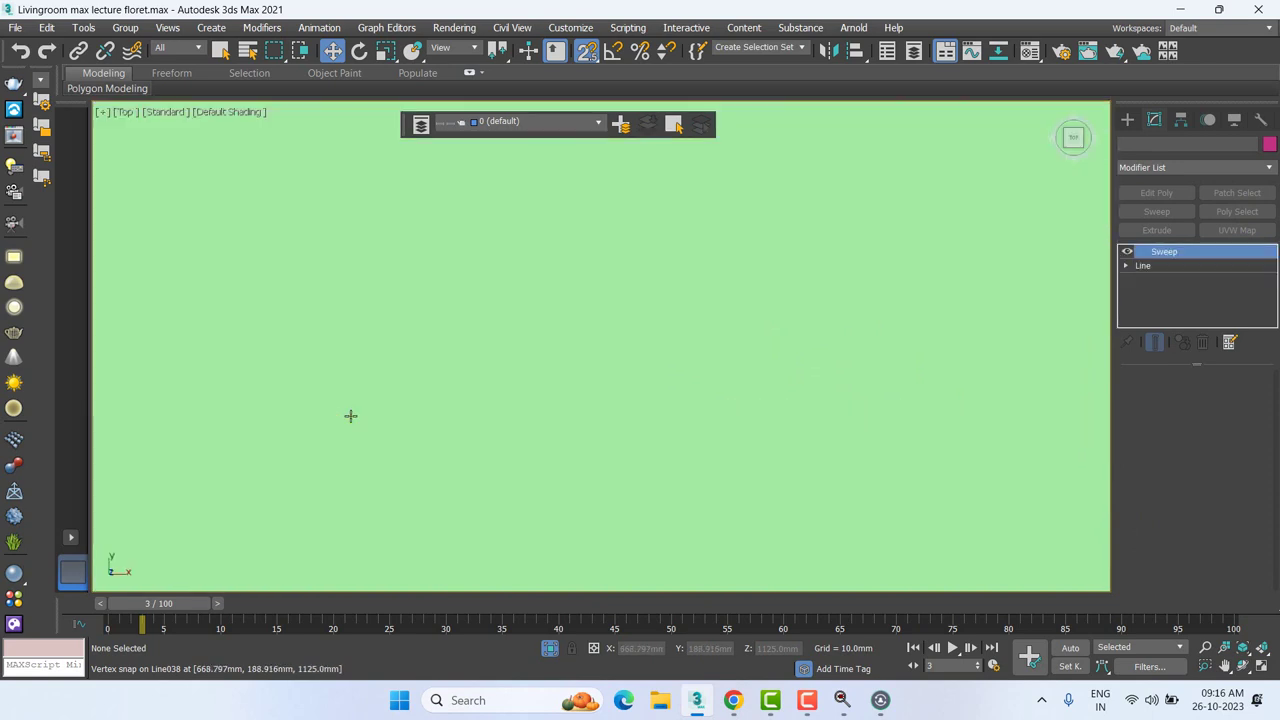
scroll(391, 428, "down", 3)
middle_click_drag(391, 428, 474, 422)
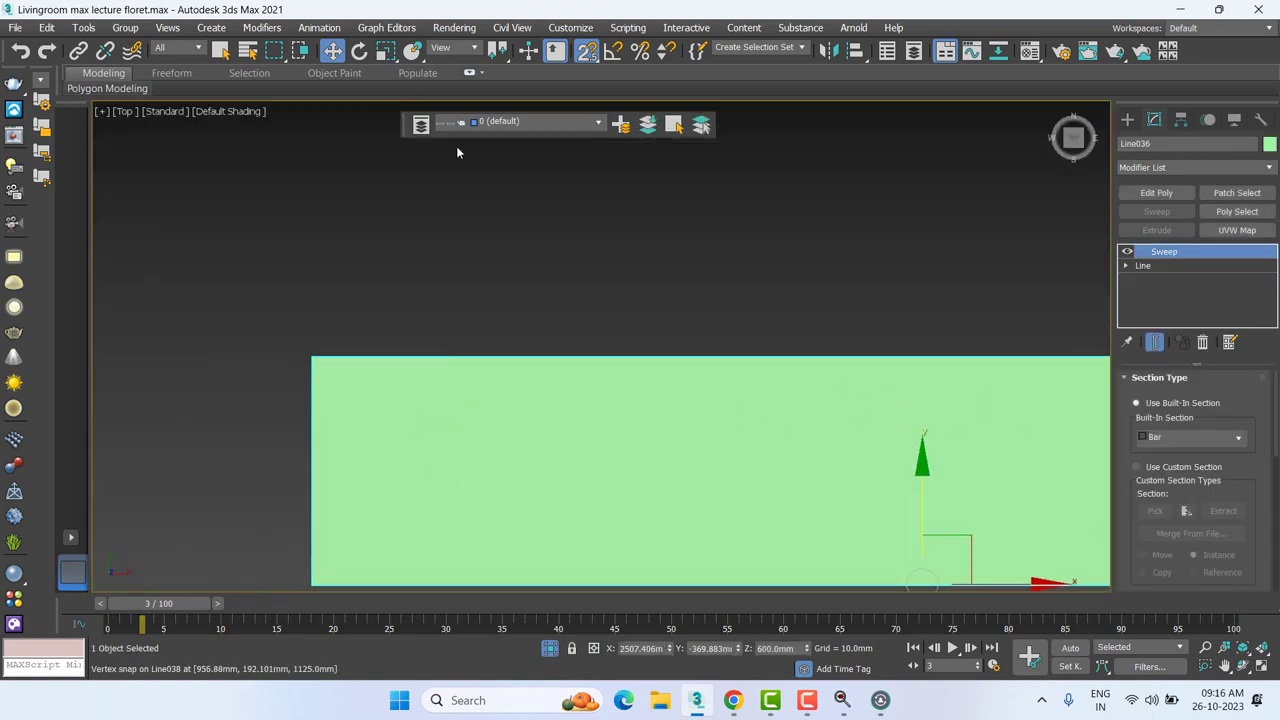
Step: Set the top viewport's shading to Wireframe Override, after a cancelled copy attempt
left_click(239, 112)
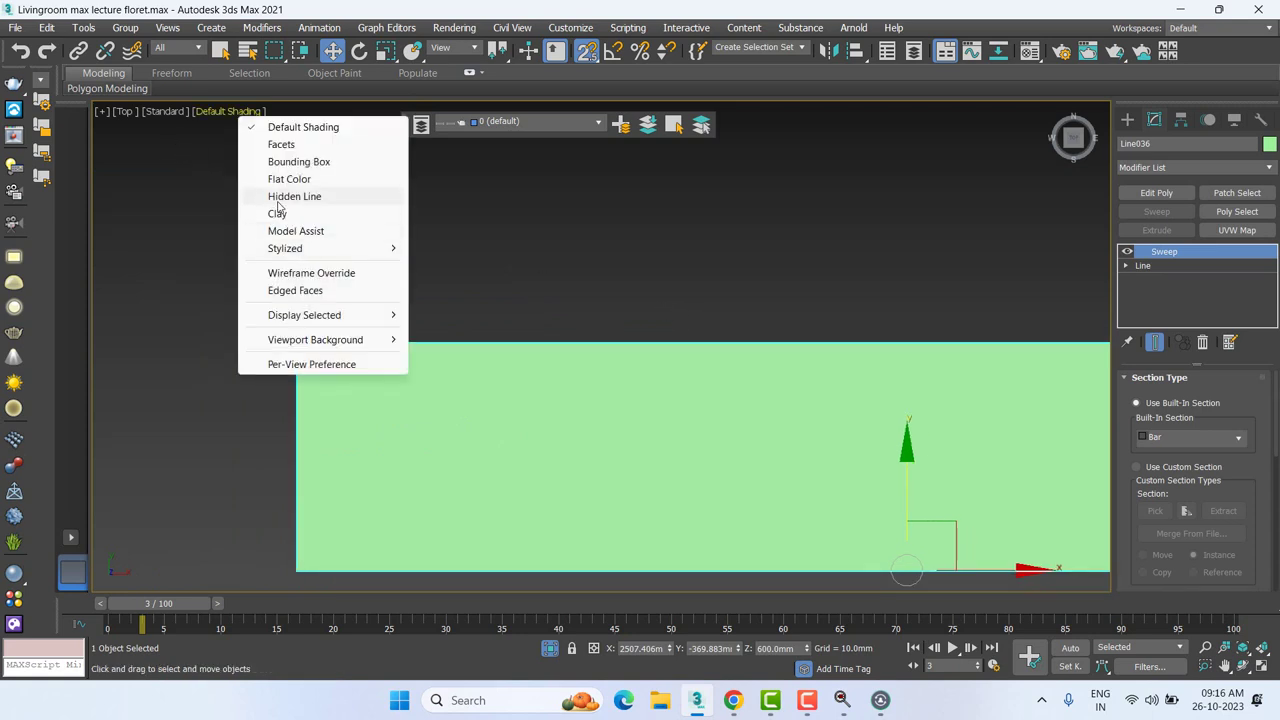
left_click(656, 285)
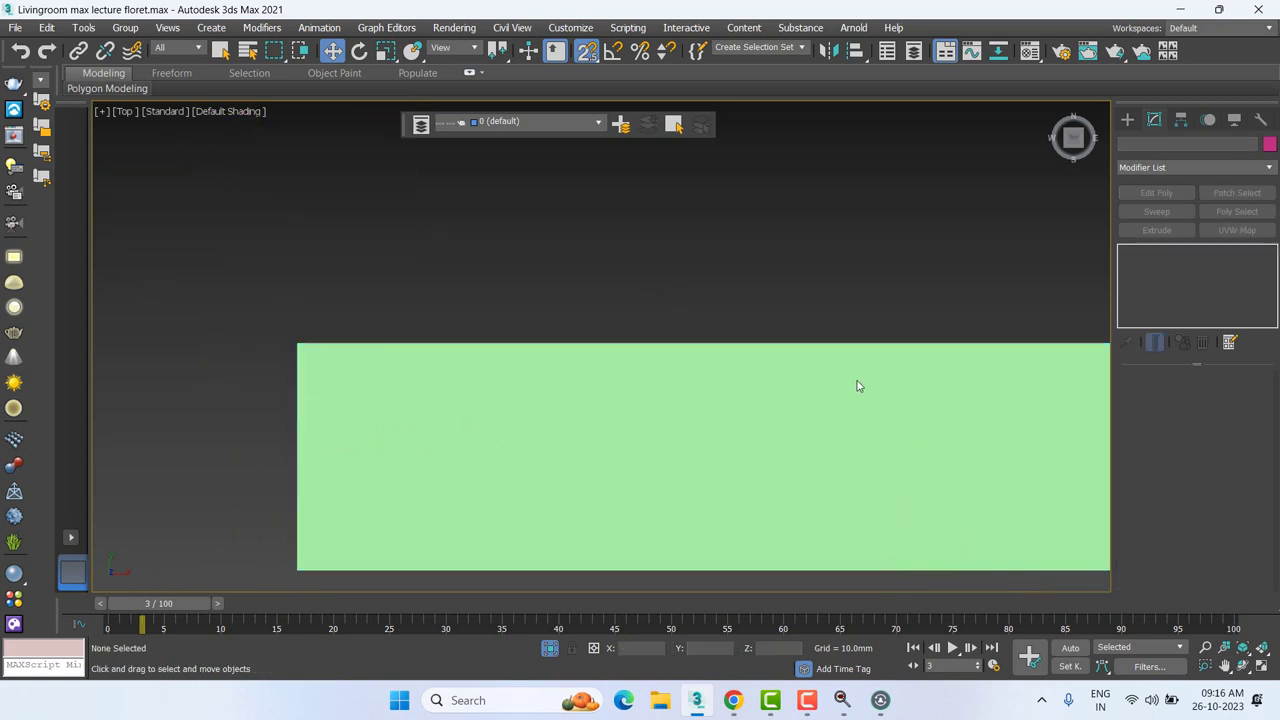
scroll(762, 341, "down", 2)
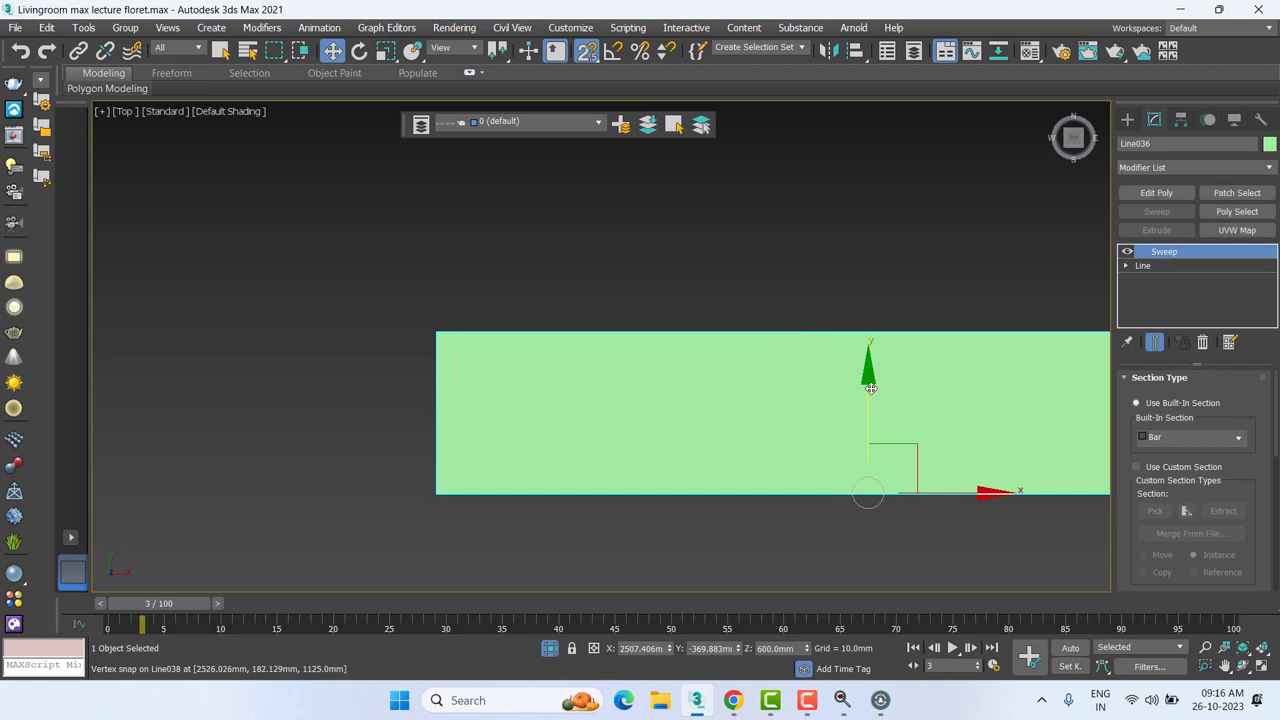
left_click_drag(871, 386, 871, 266, "shift")
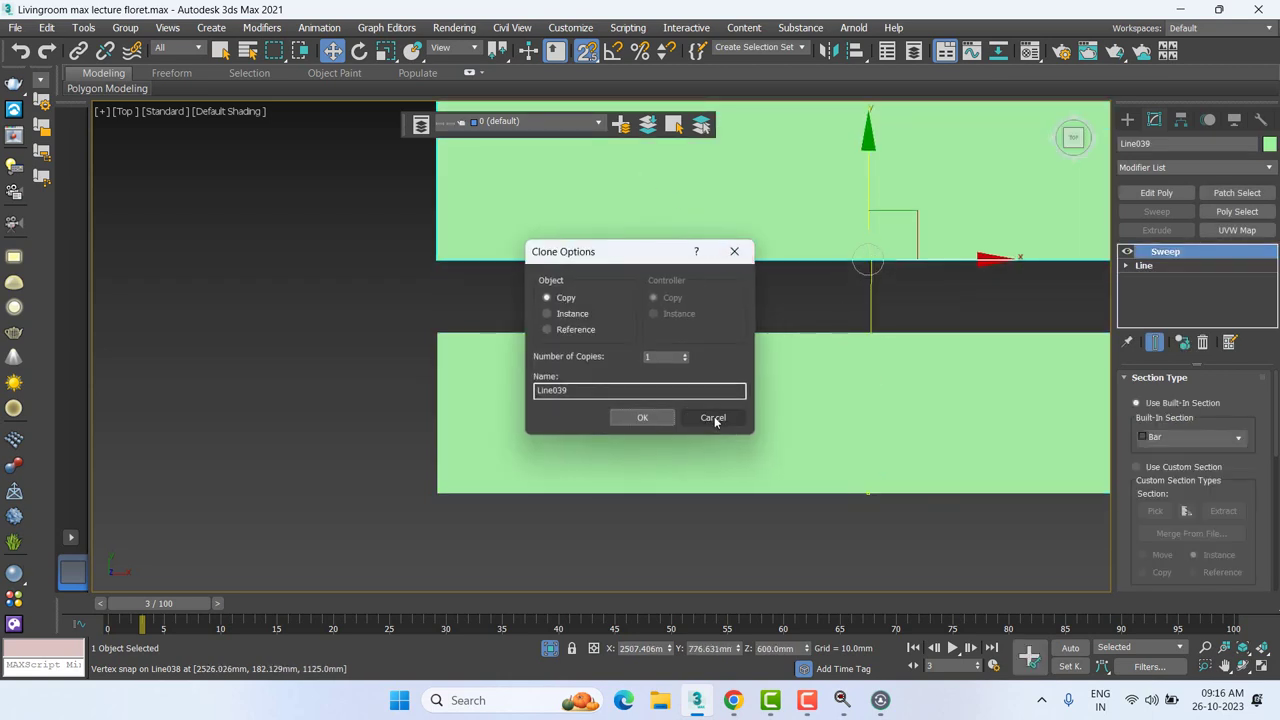
left_click(713, 417)
left_click(228, 111)
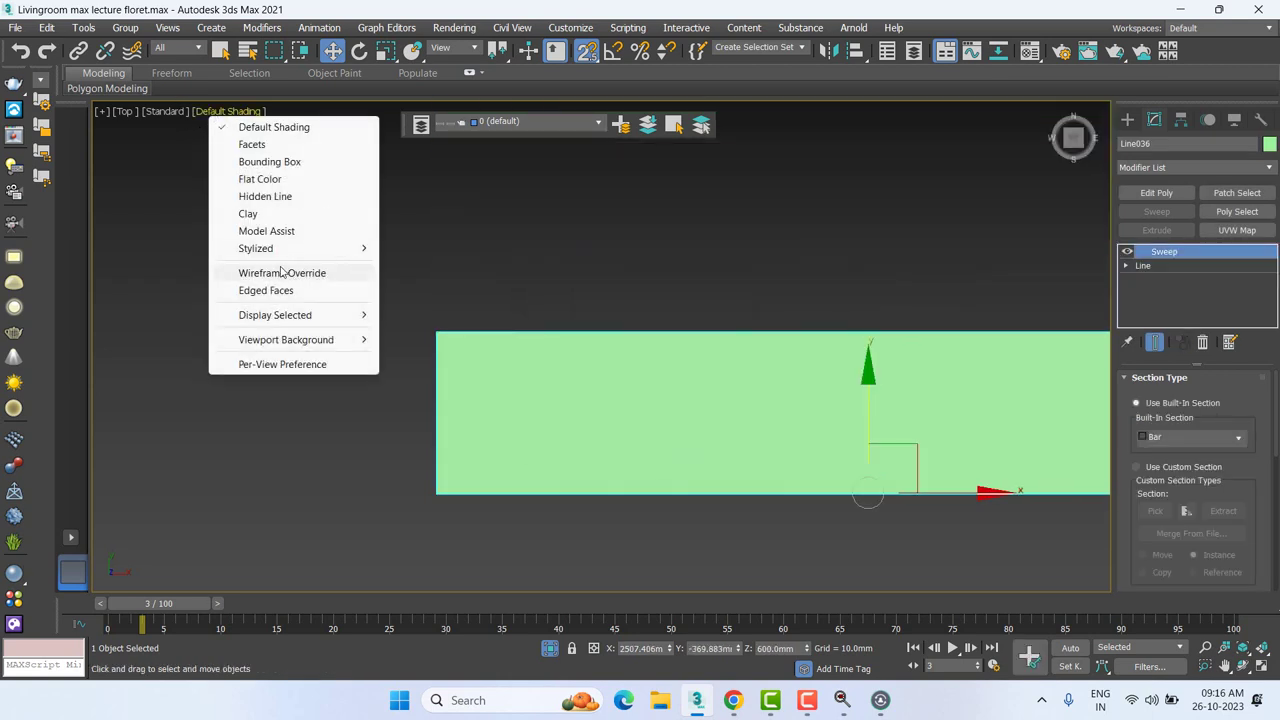
left_click(282, 273)
left_click_drag(716, 383, 757, 383)
scroll(646, 416, "down", 3)
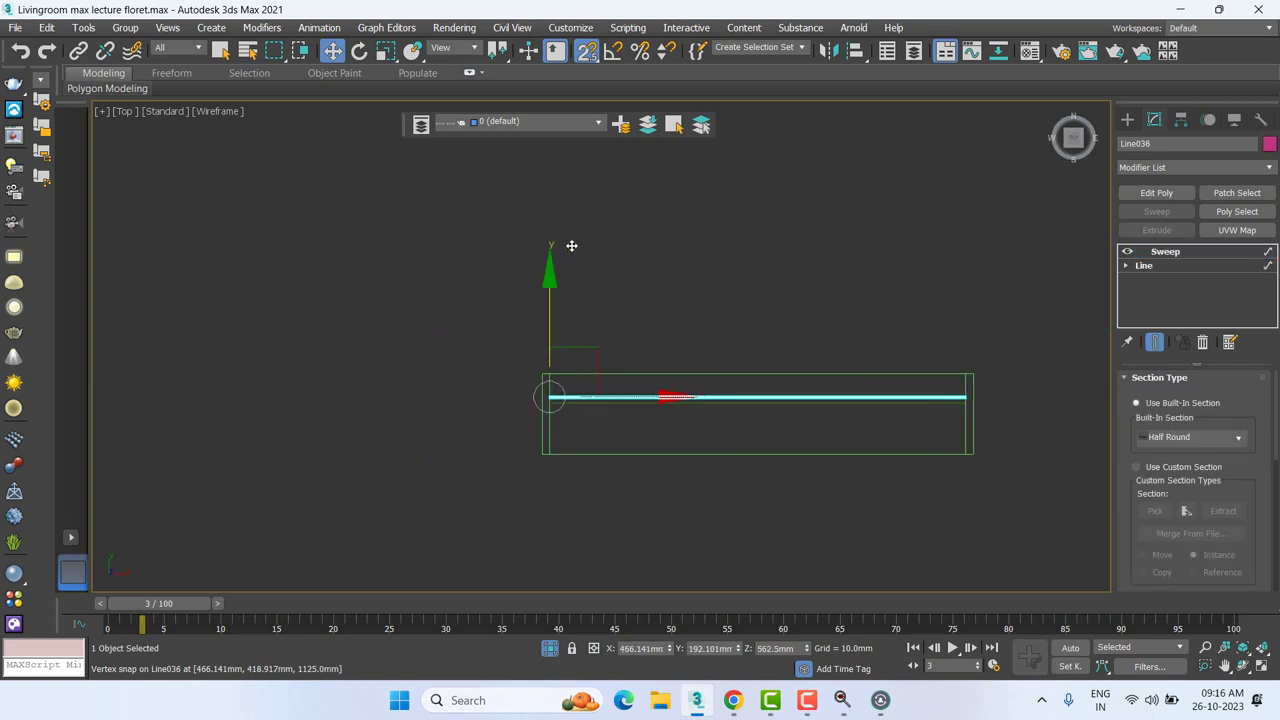
Step: Clone the swept line above the slab and delete the middle part of its spline
left_click_drag(549, 313, 550, 245, "shift")
left_click(645, 420)
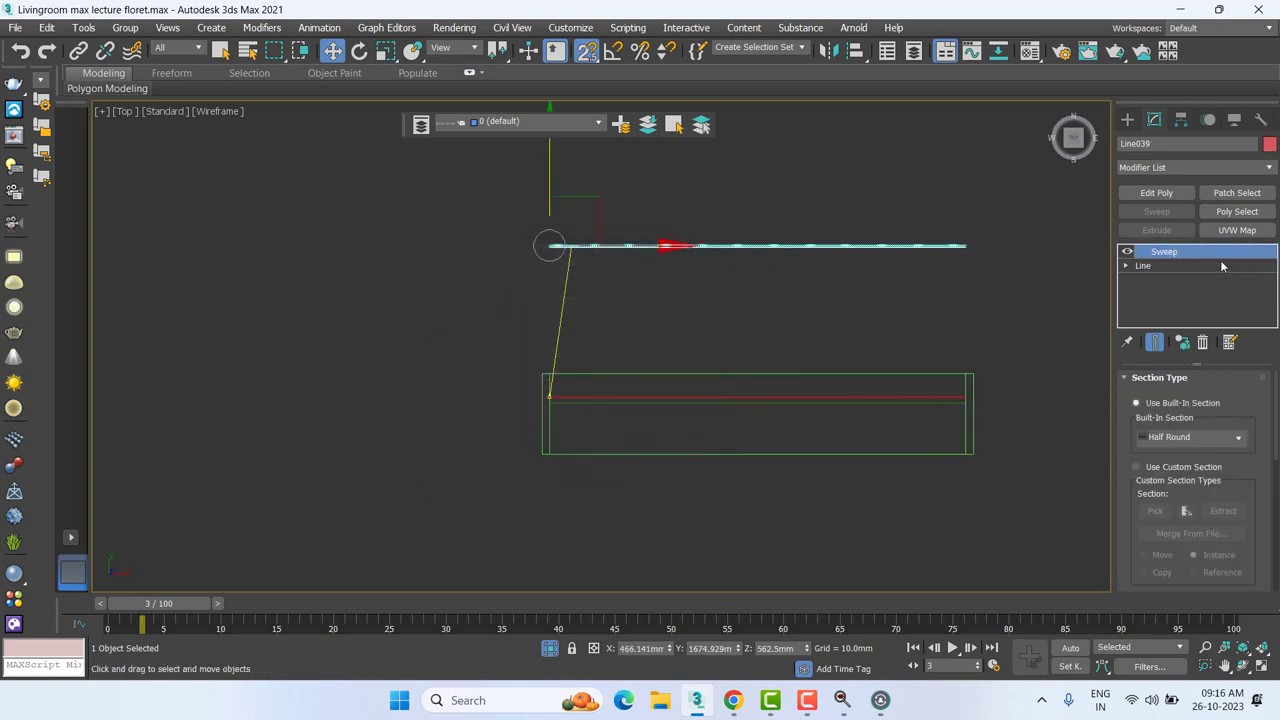
left_click(1140, 265)
left_click(1127, 266)
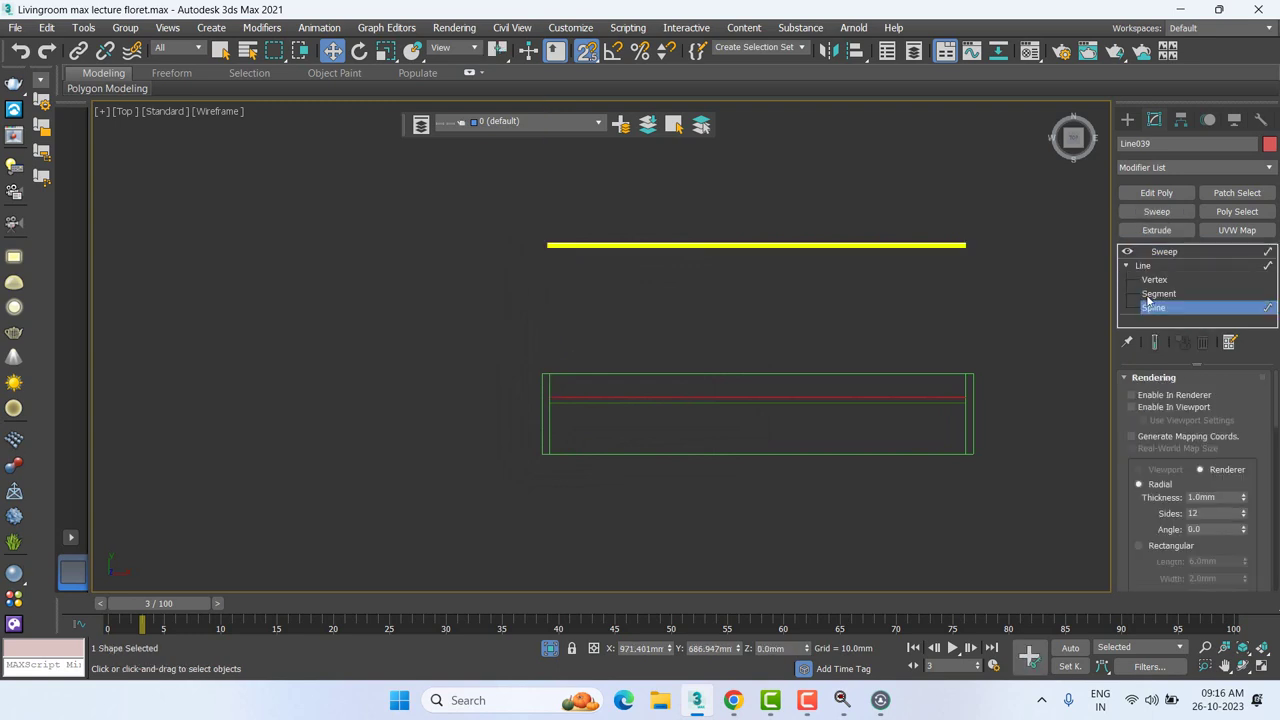
scroll(632, 244, "up", 3)
left_click_drag(571, 263, 1108, 217)
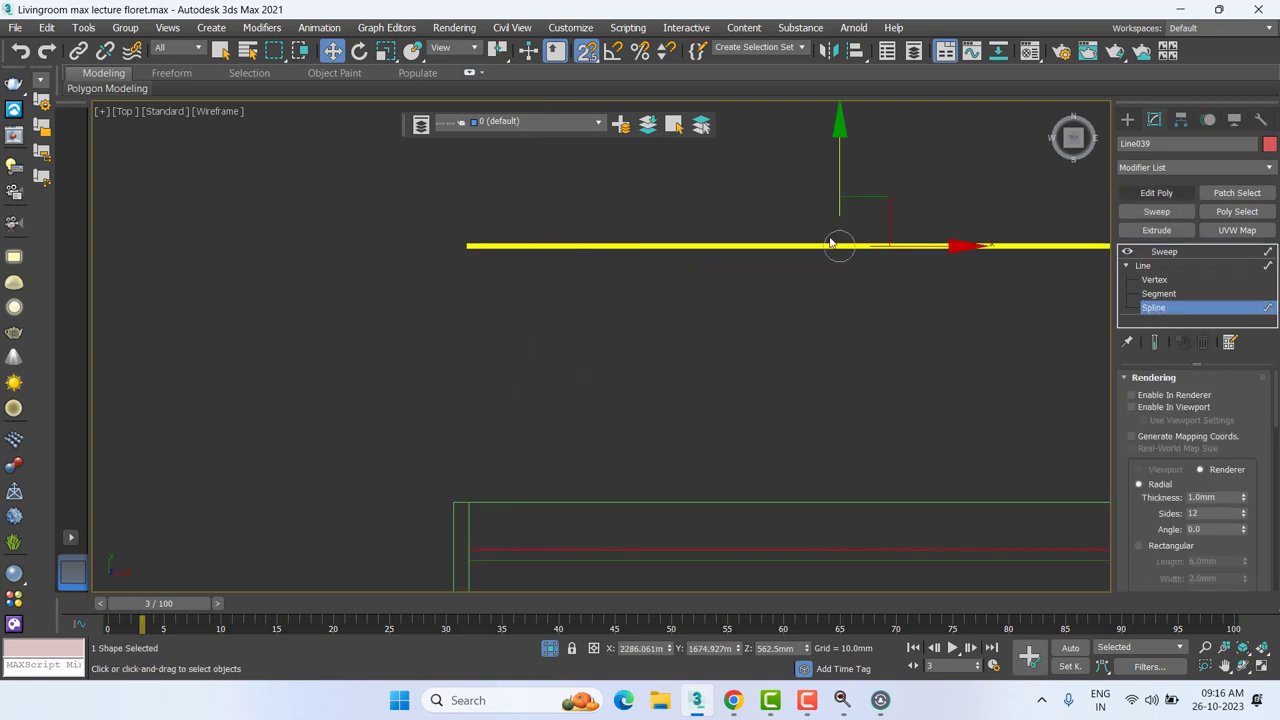
middle_click_drag(626, 246, 467, 302)
key("Delete")
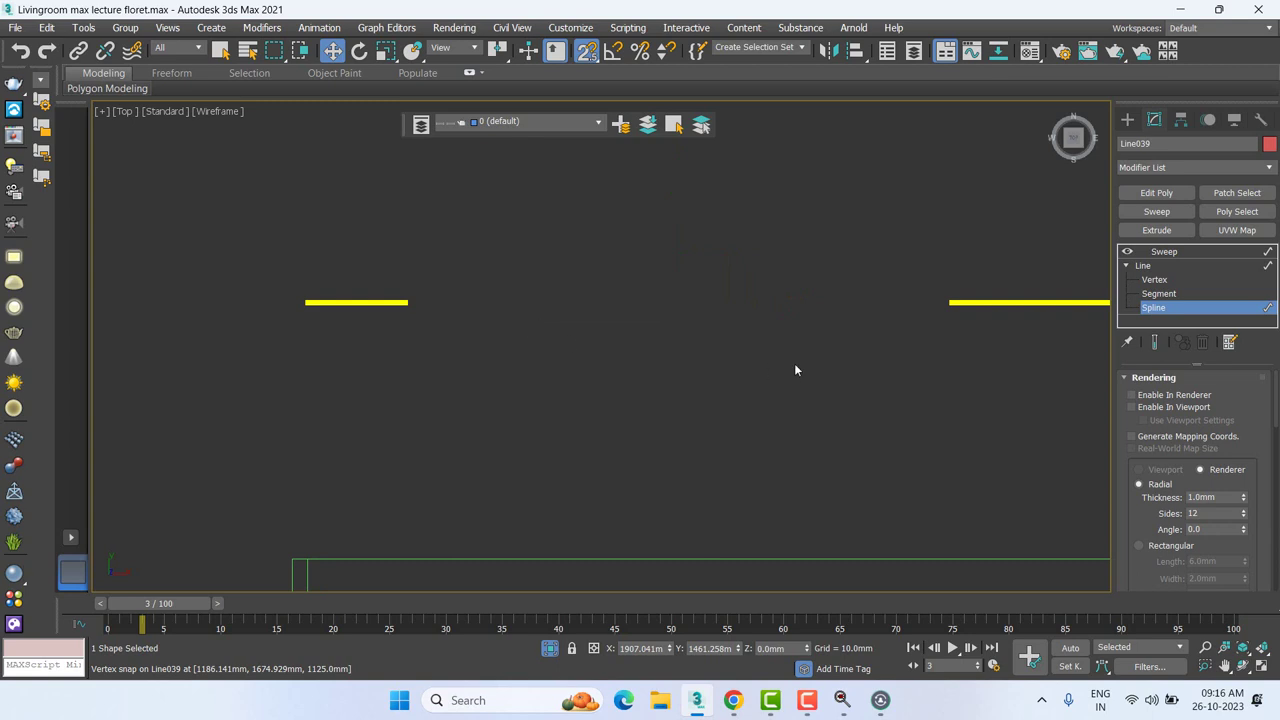
Step: Delete the remaining spline pieces and points until one half-round flute arc is left
scroll(795, 370, "down", 3)
left_click_drag(660, 346, 1026, 231)
key("Delete")
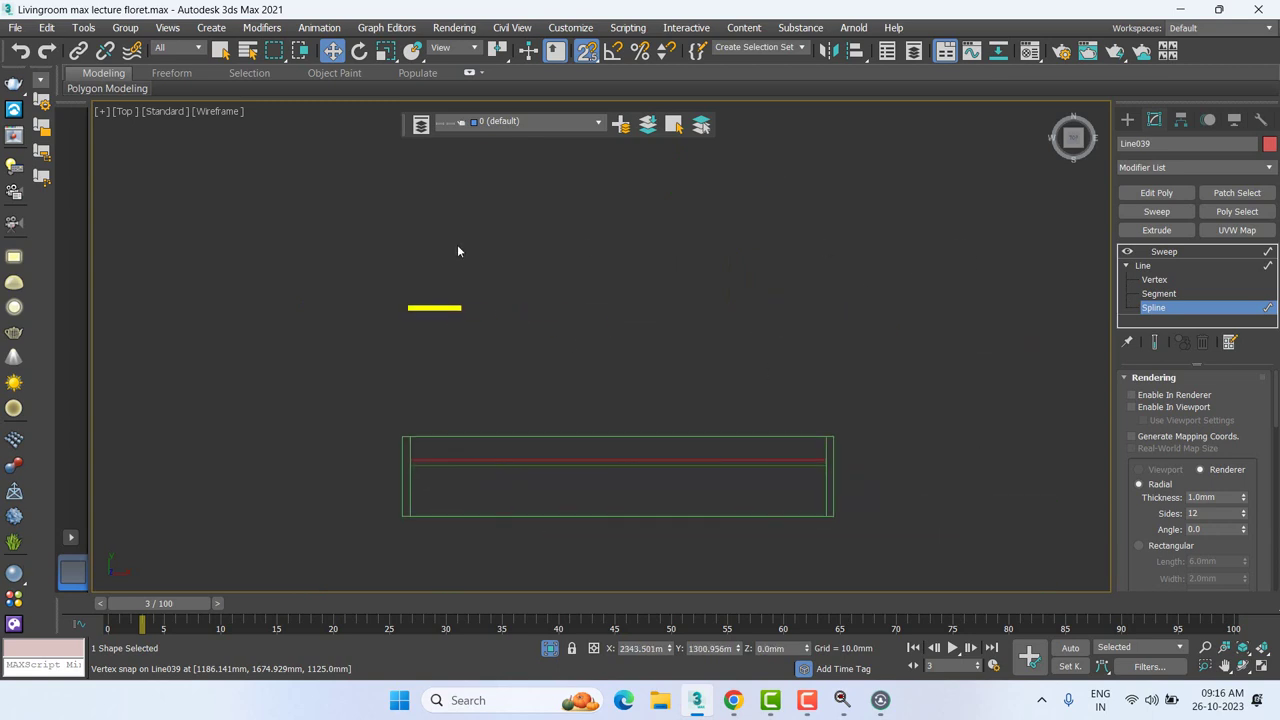
scroll(414, 317, "up", 5)
scroll(449, 307, "up", 4)
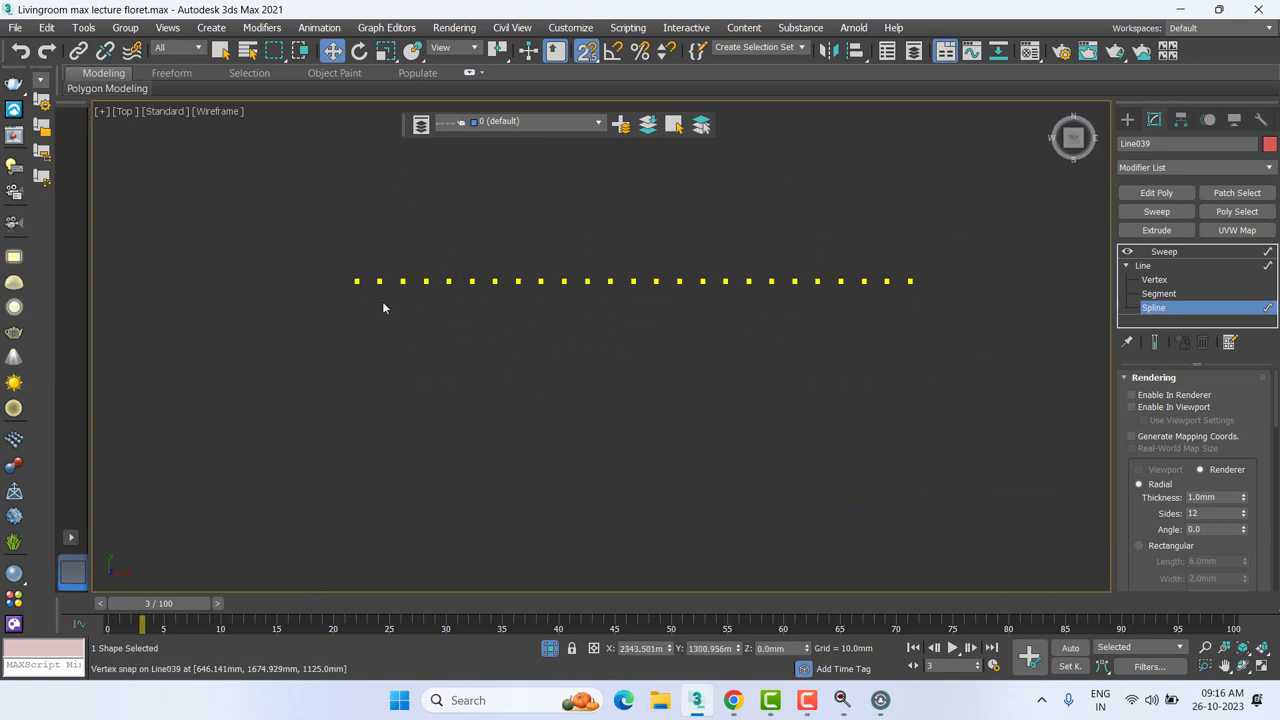
left_click_drag(381, 301, 956, 251)
key("Delete")
left_click(380, 281)
key("Delete")
Step: Return to the Sweep result and copy the half-round profile rightward as Line040
left_click(1200, 252)
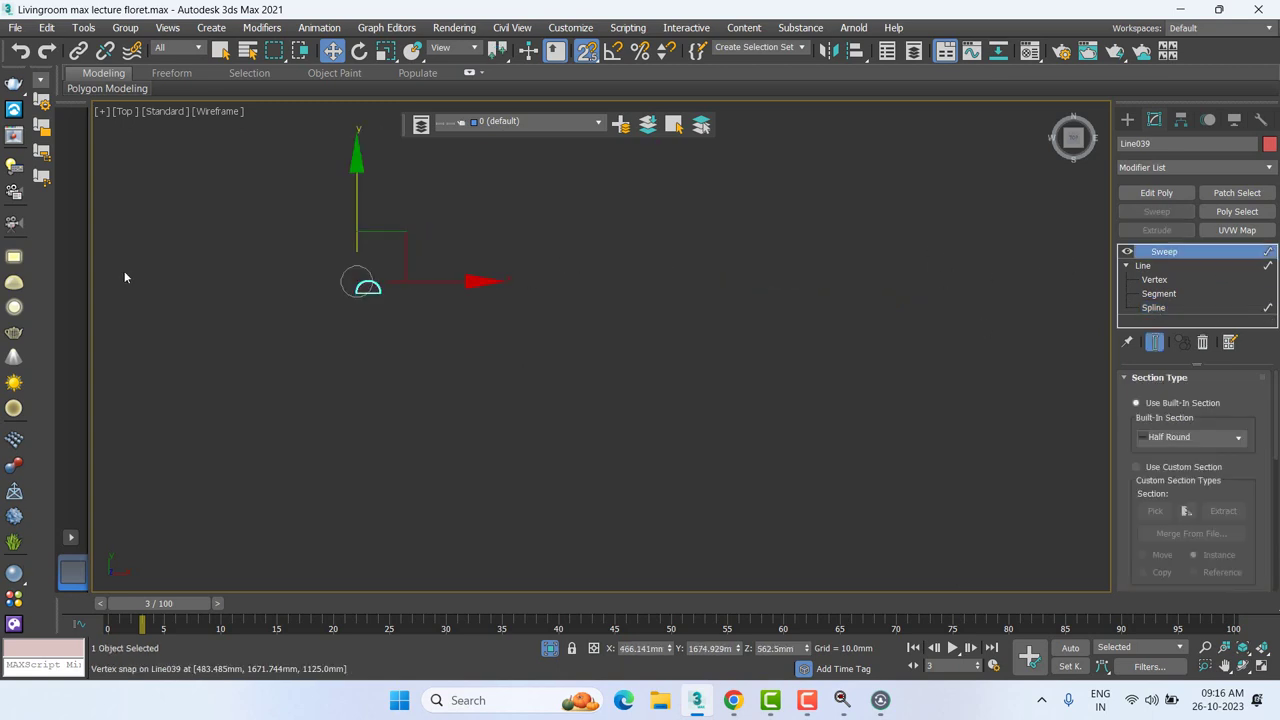
scroll(260, 275, "up", 4)
scroll(450, 300, "down", 2)
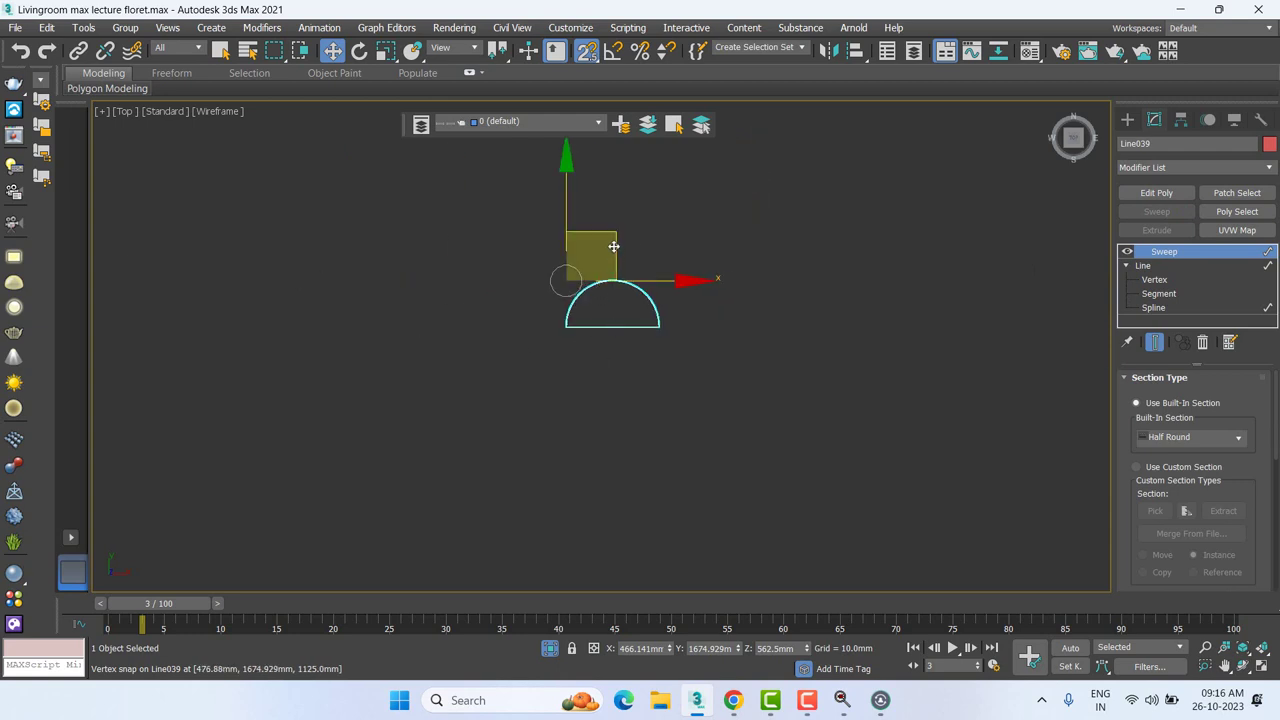
left_click_drag(566, 281, 662, 281)
left_click(657, 414)
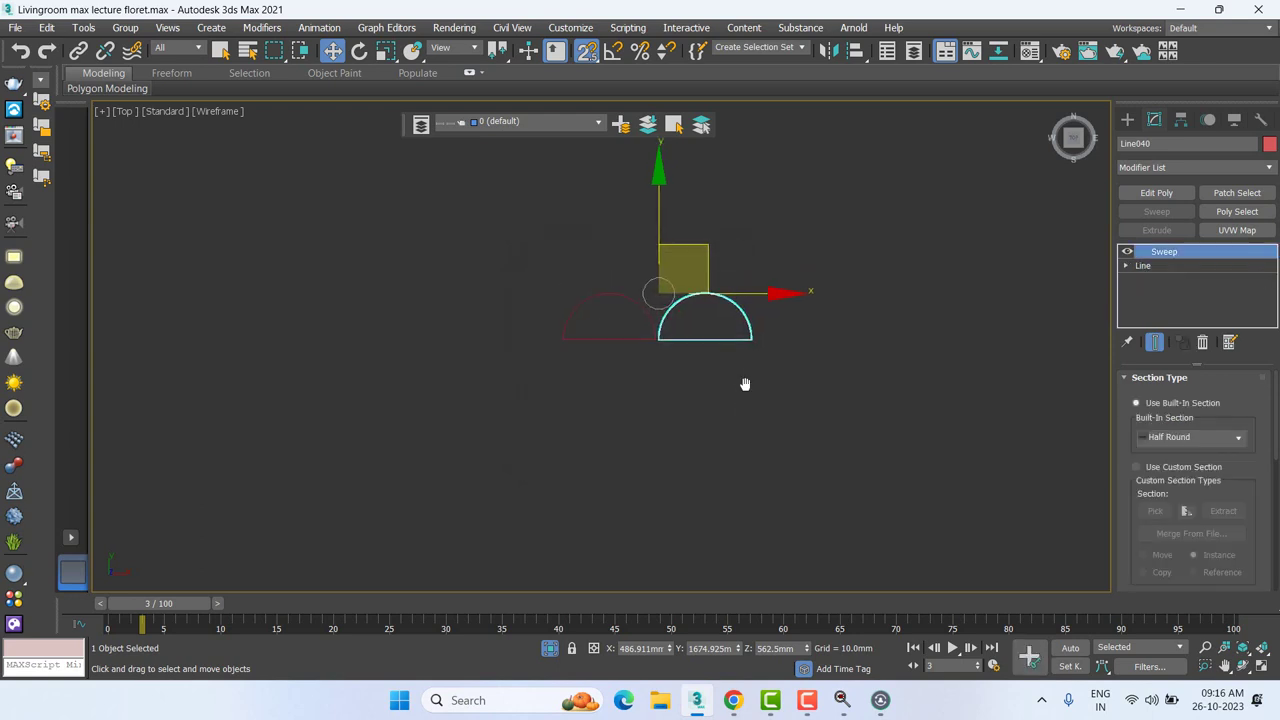
Step: Rotate the half-round profile to tilt it
key("e")
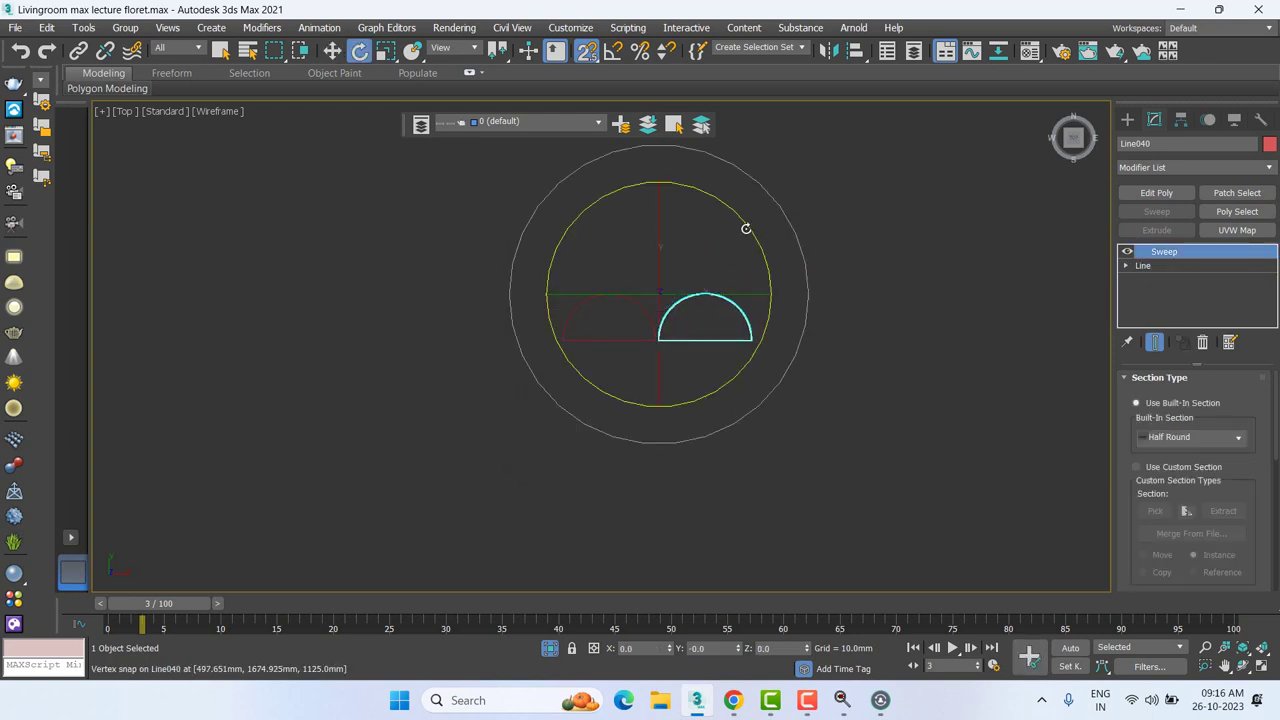
mouse_move(745, 229)
left_mouse_down()
mouse_move(757, 257)
mouse_move(665, 315)
left_mouse_up()
key("w")
scroll(640, 340, "up", 3)
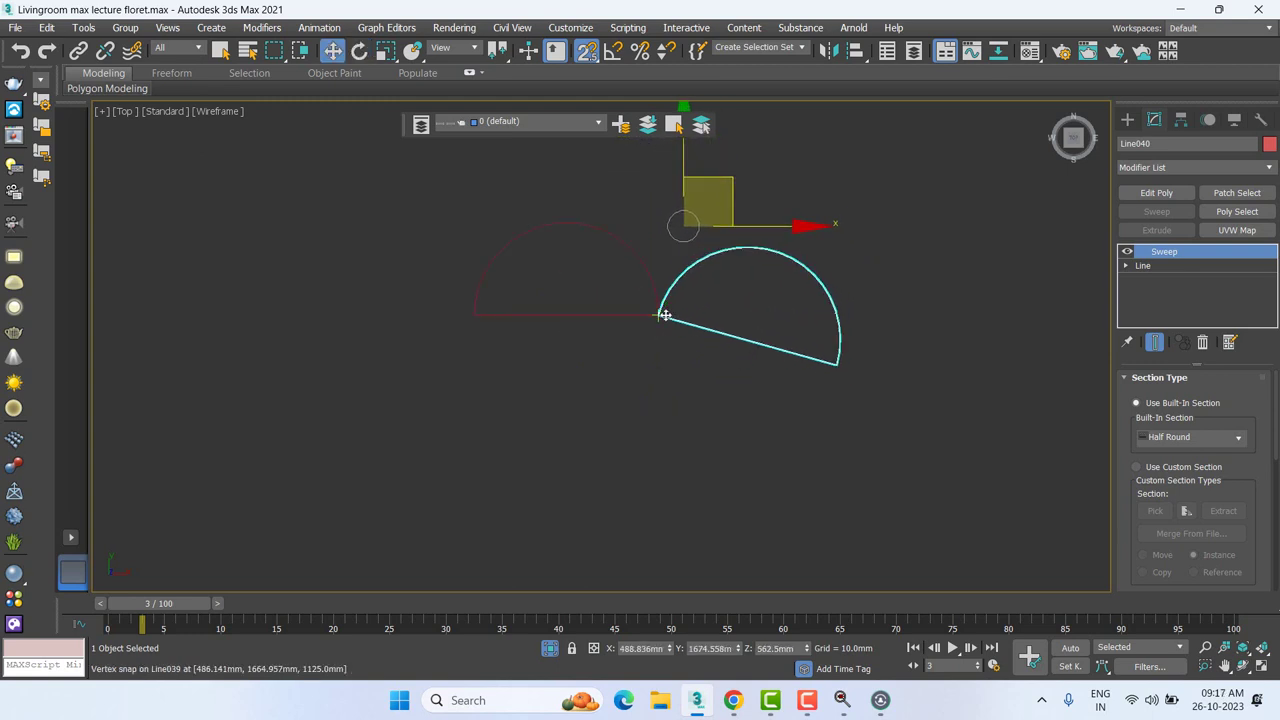
scroll(564, 323, "down", 2)
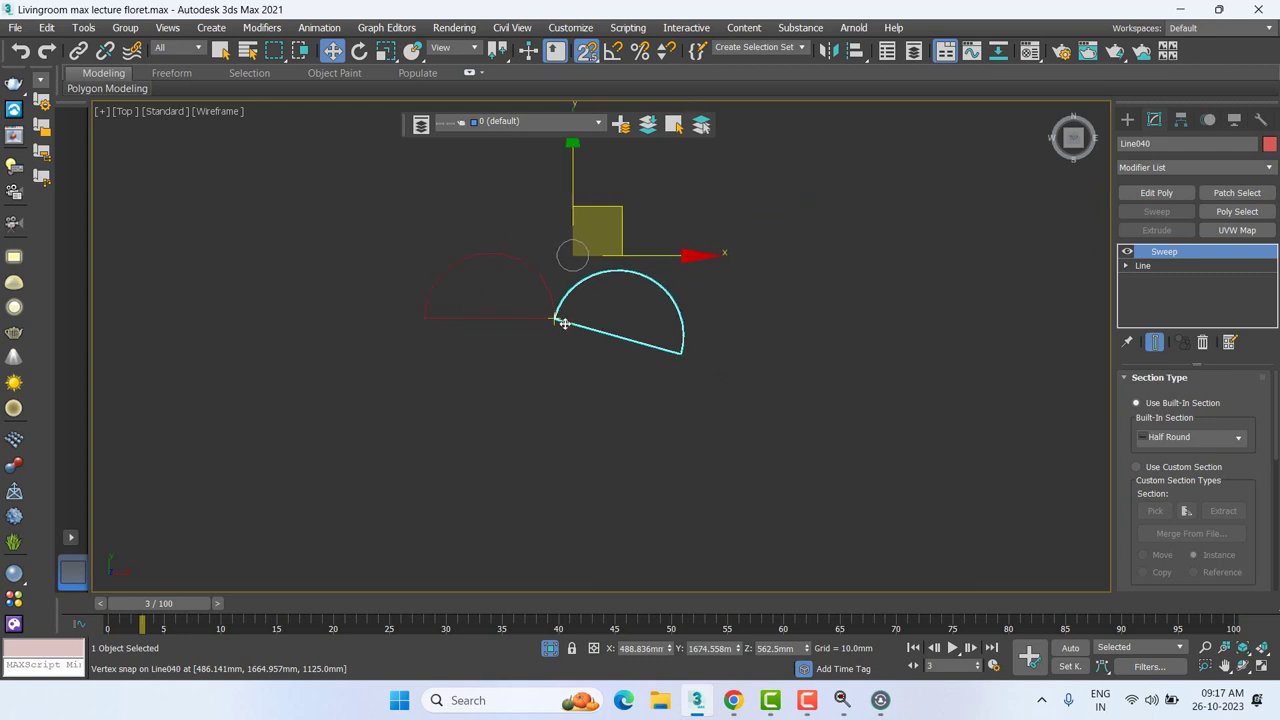
Step: Move the profile's pivot onto its left corner vertex with Affect Pivot Only
left_click(1181, 119)
left_click(1188, 227)
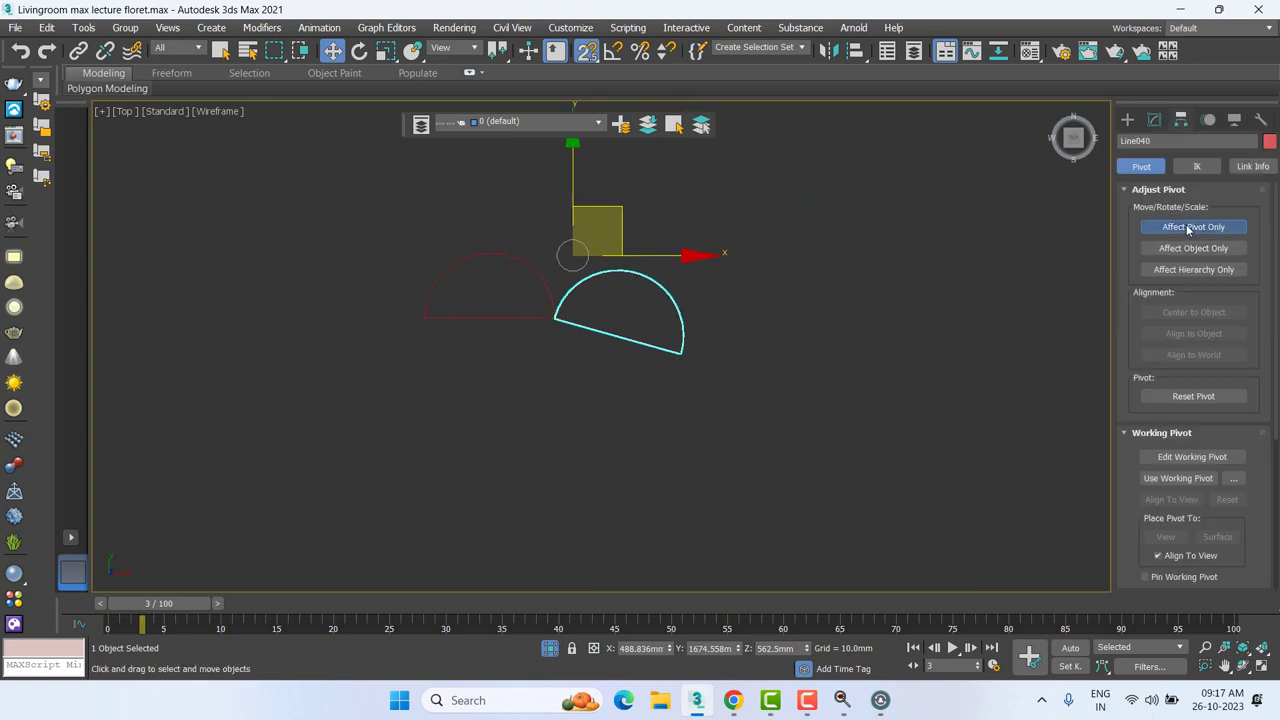
left_click_drag(604, 207, 555, 318)
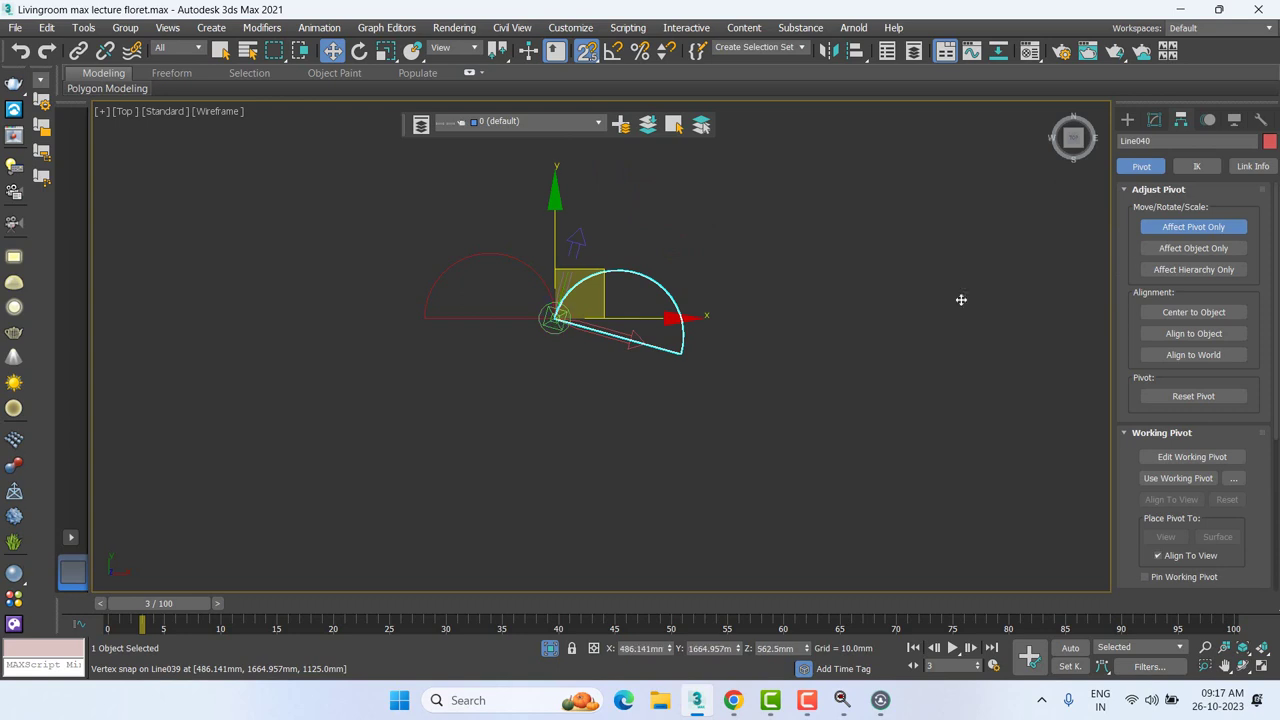
left_click(1163, 235)
scroll(614, 318, "up", 2)
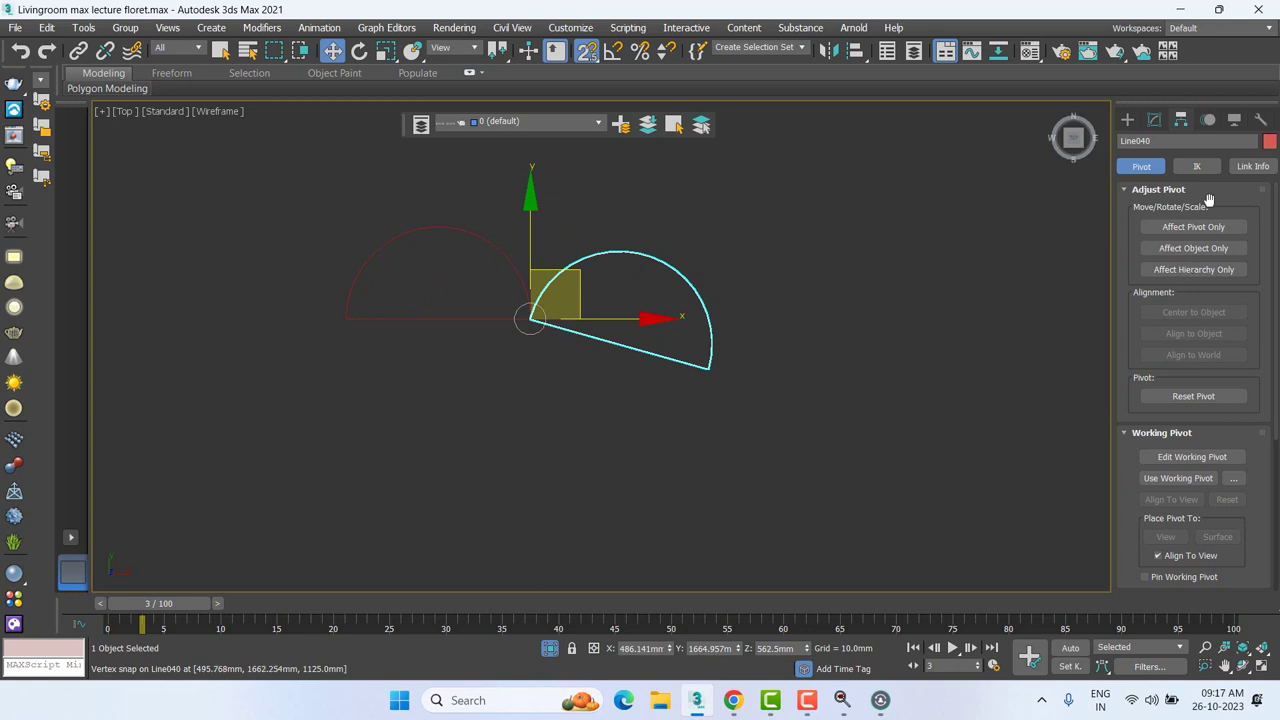
left_click(1134, 121)
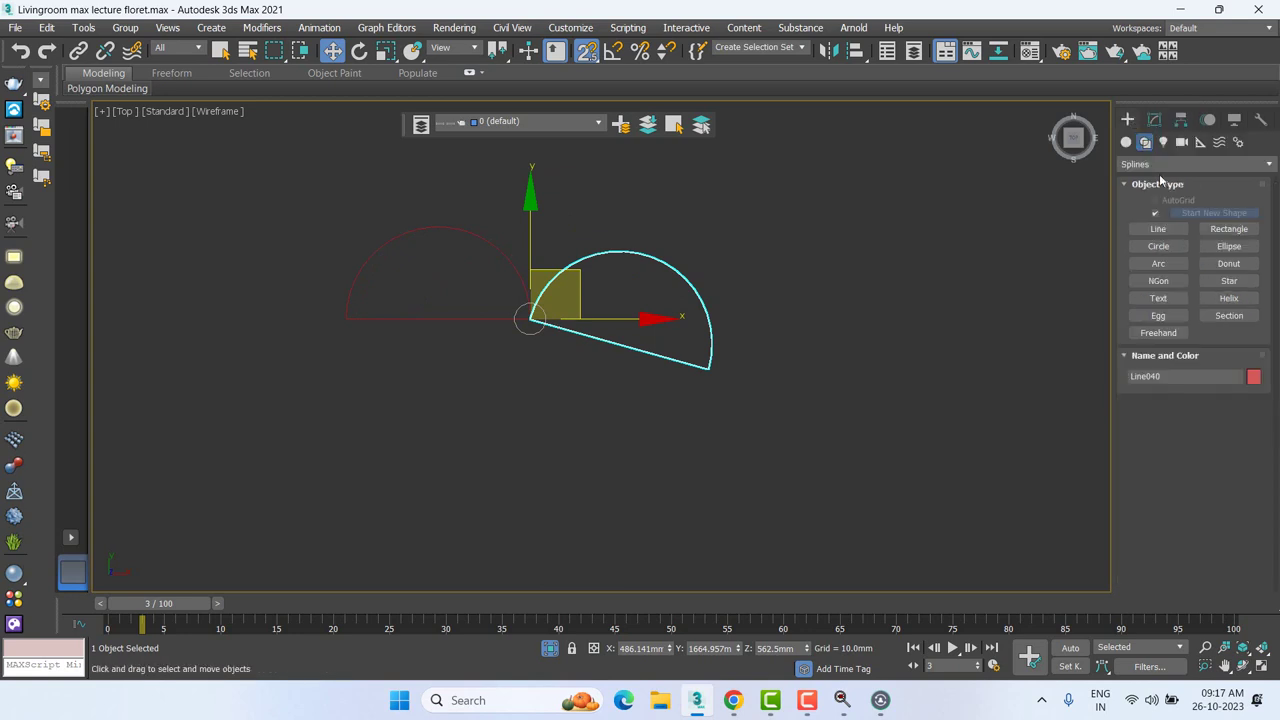
left_click(1154, 121)
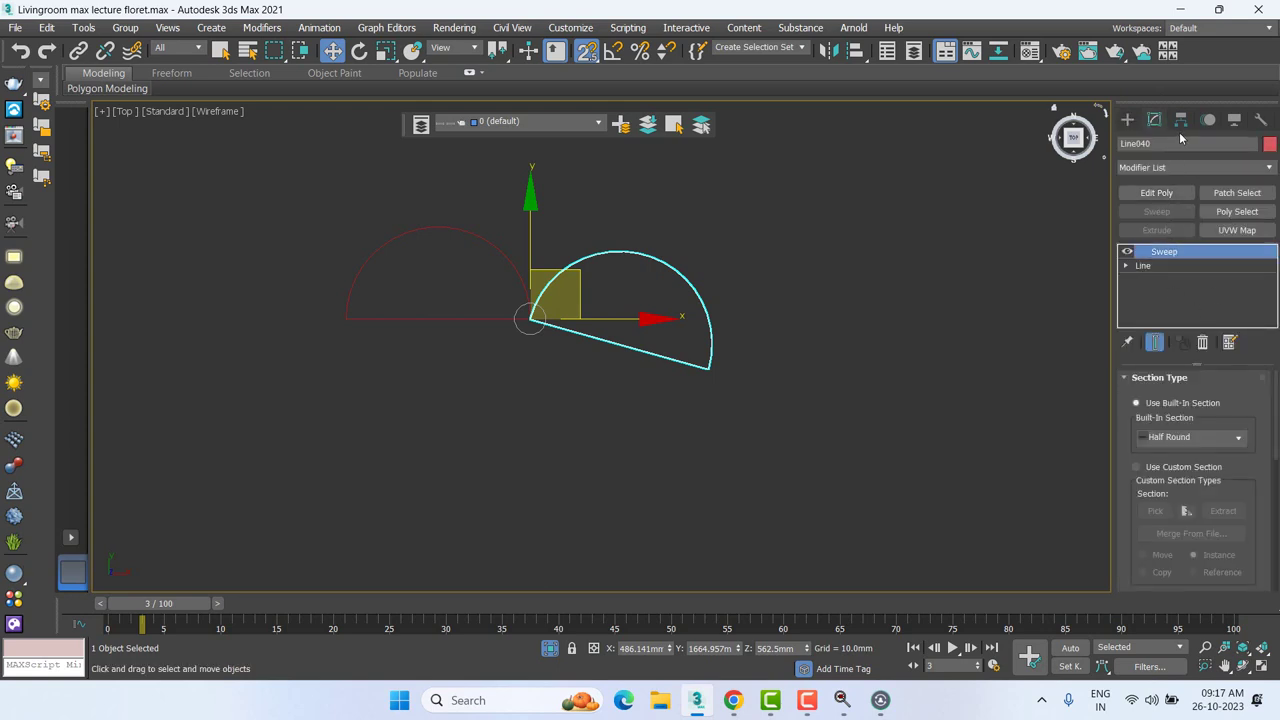
left_click(1180, 120)
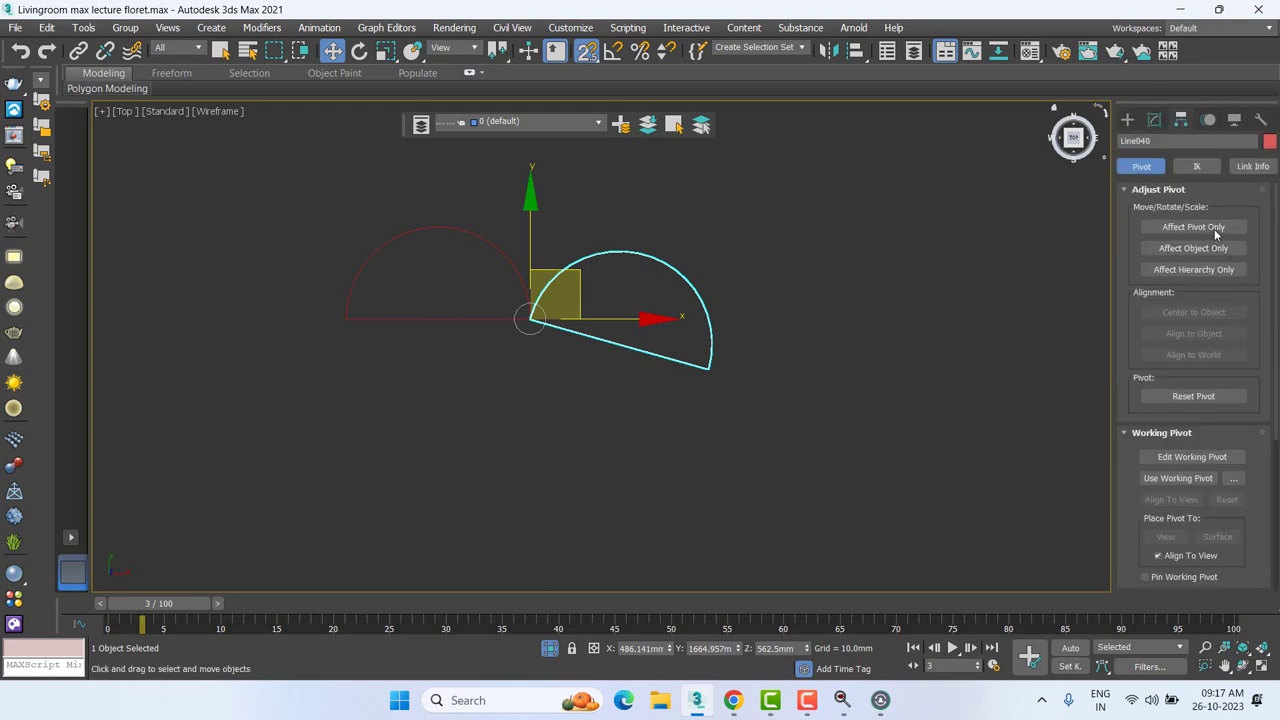
left_click(1193, 227)
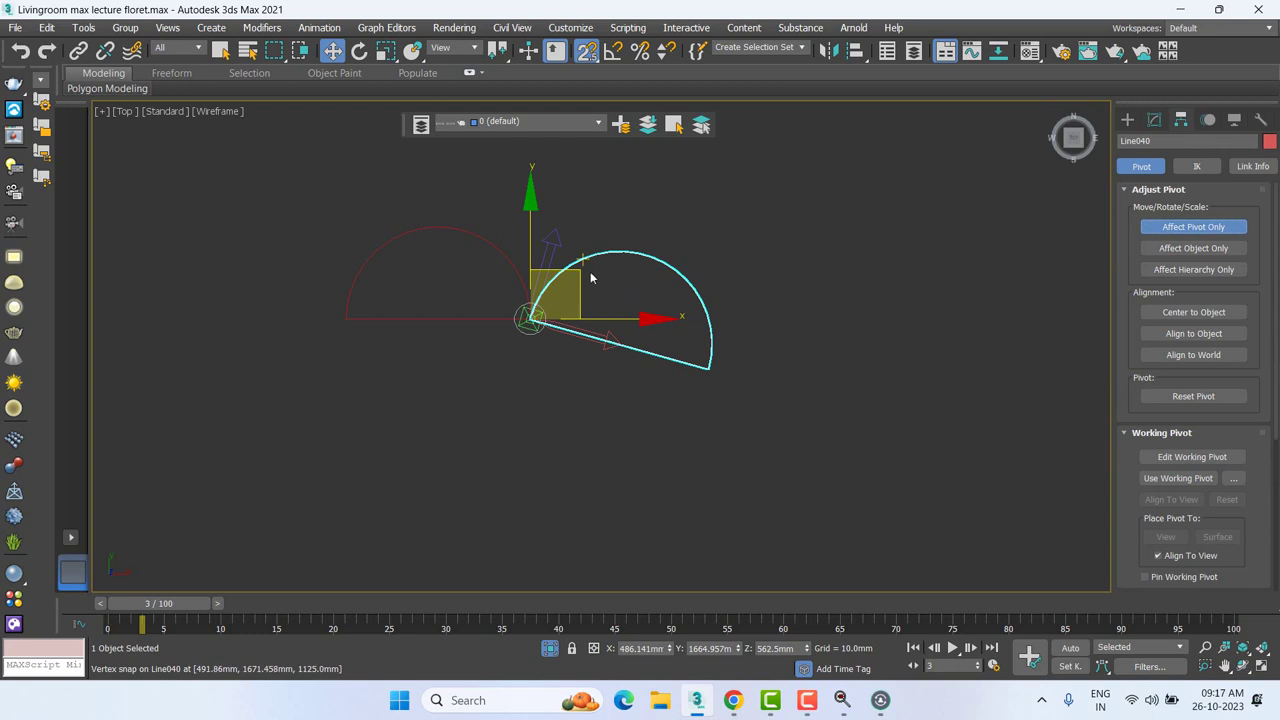
mouse_move(575, 285)
left_mouse_down()
mouse_move(573, 195)
mouse_move(530, 318)
left_mouse_up()
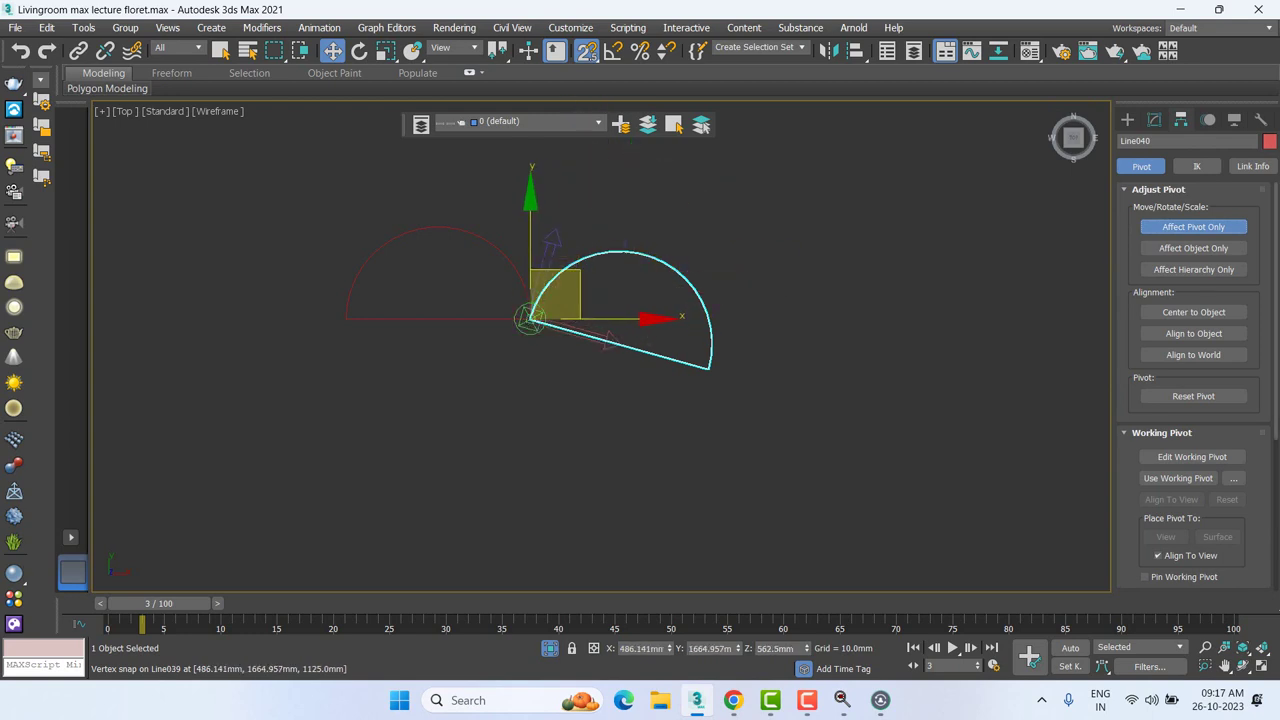
left_click(1208, 227)
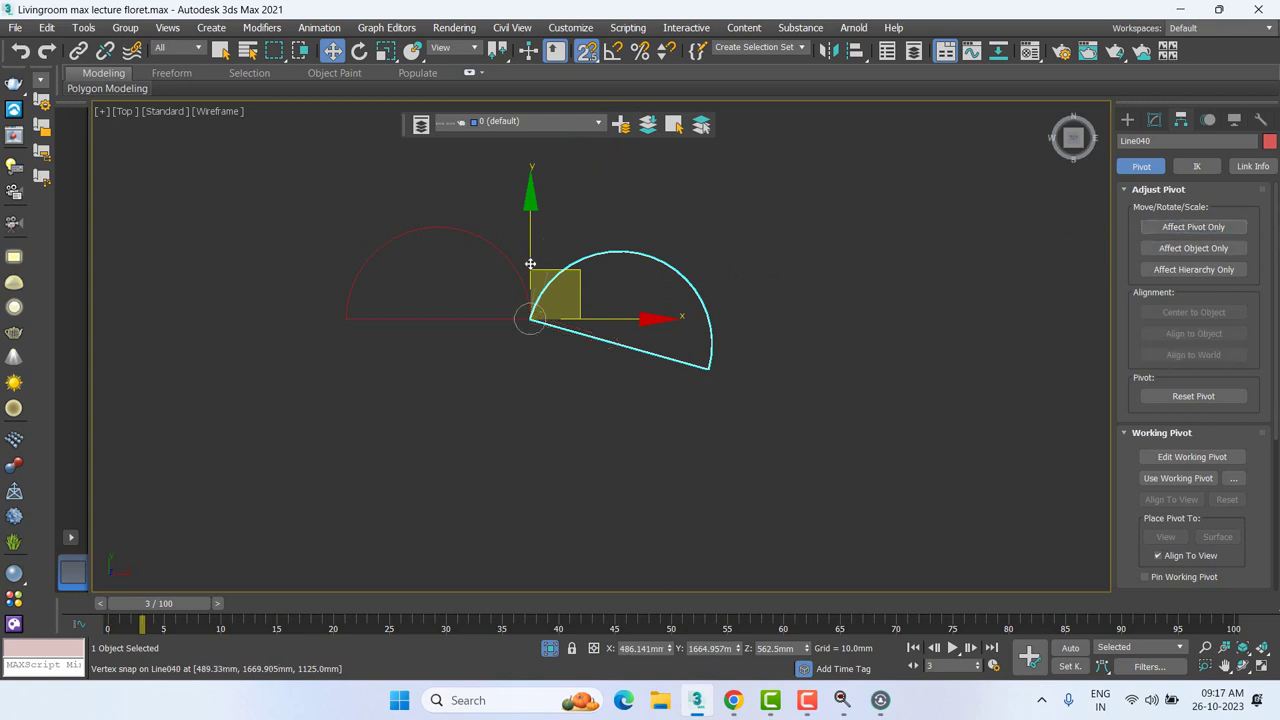
Step: Clone the profile as Line041 and rotate it about its left corner to follow the curve
left_click_drag(573, 284, 721, 372)
key("Return")
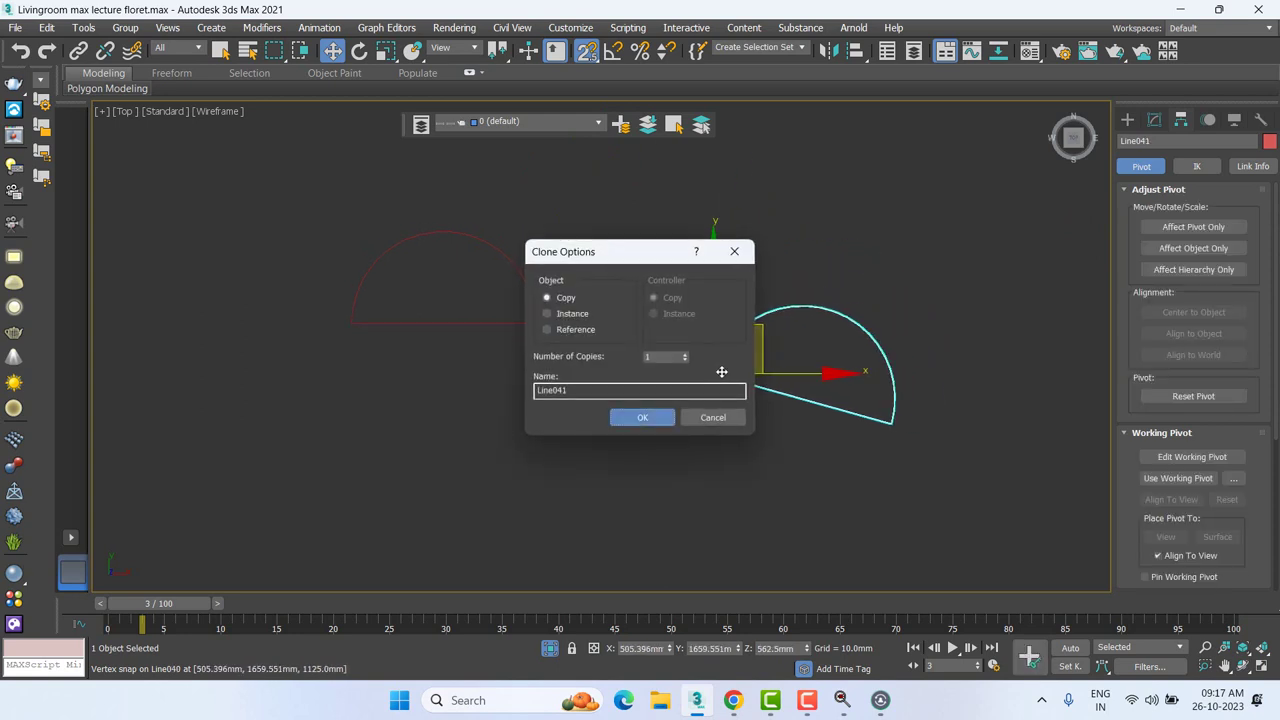
key("e")
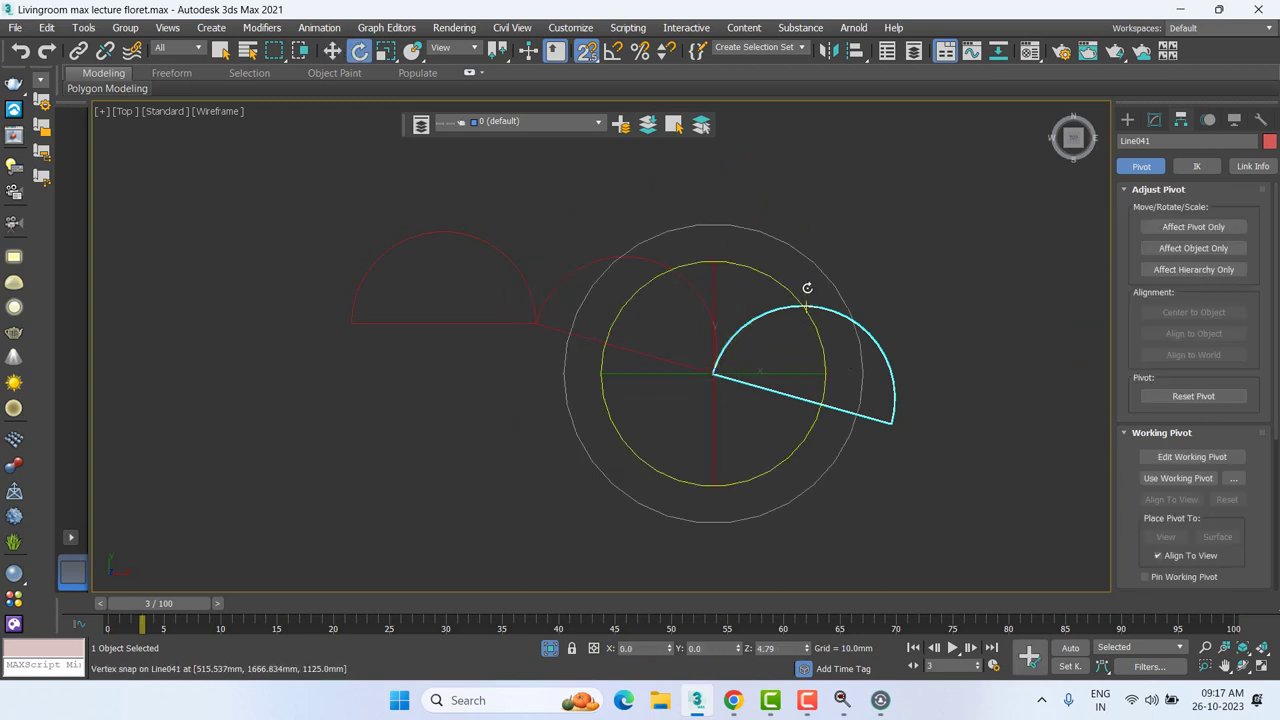
mouse_move(810, 300)
left_mouse_down()
mouse_move(804, 250)
mouse_move(901, 295)
mouse_move(903, 240)
left_mouse_up()
middle_click_drag(751, 323, 673, 253)
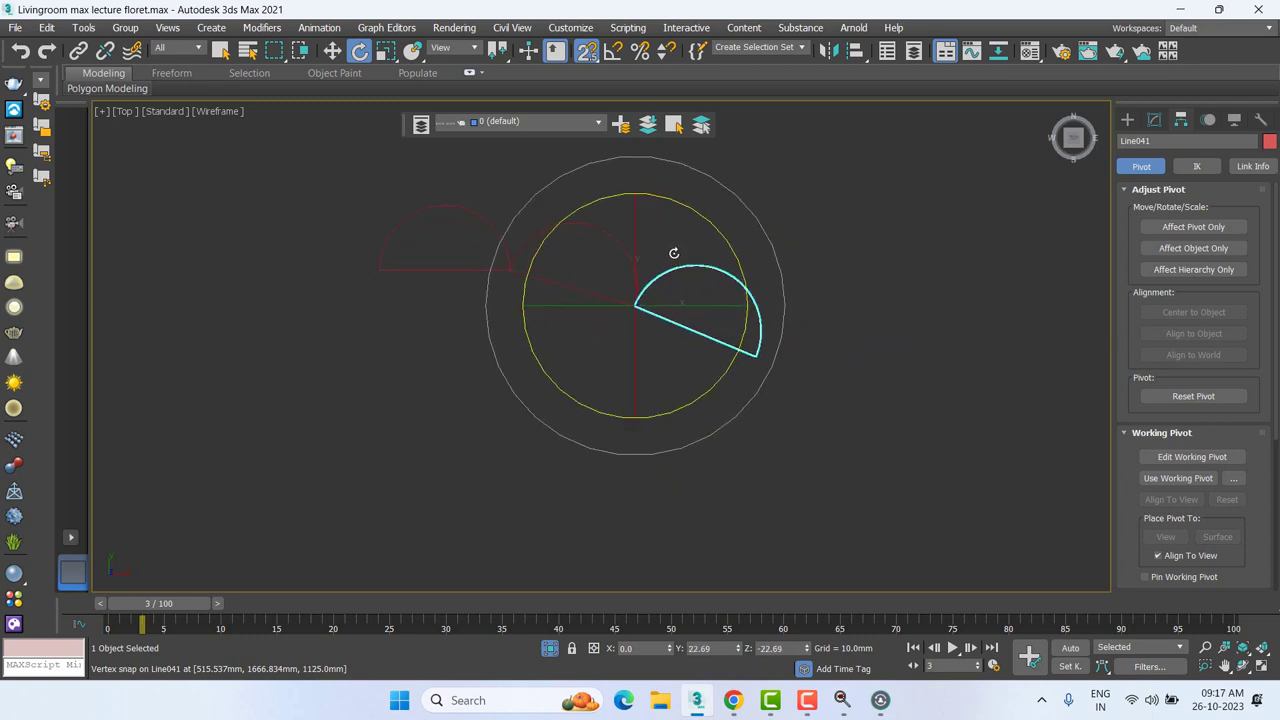
key("w")
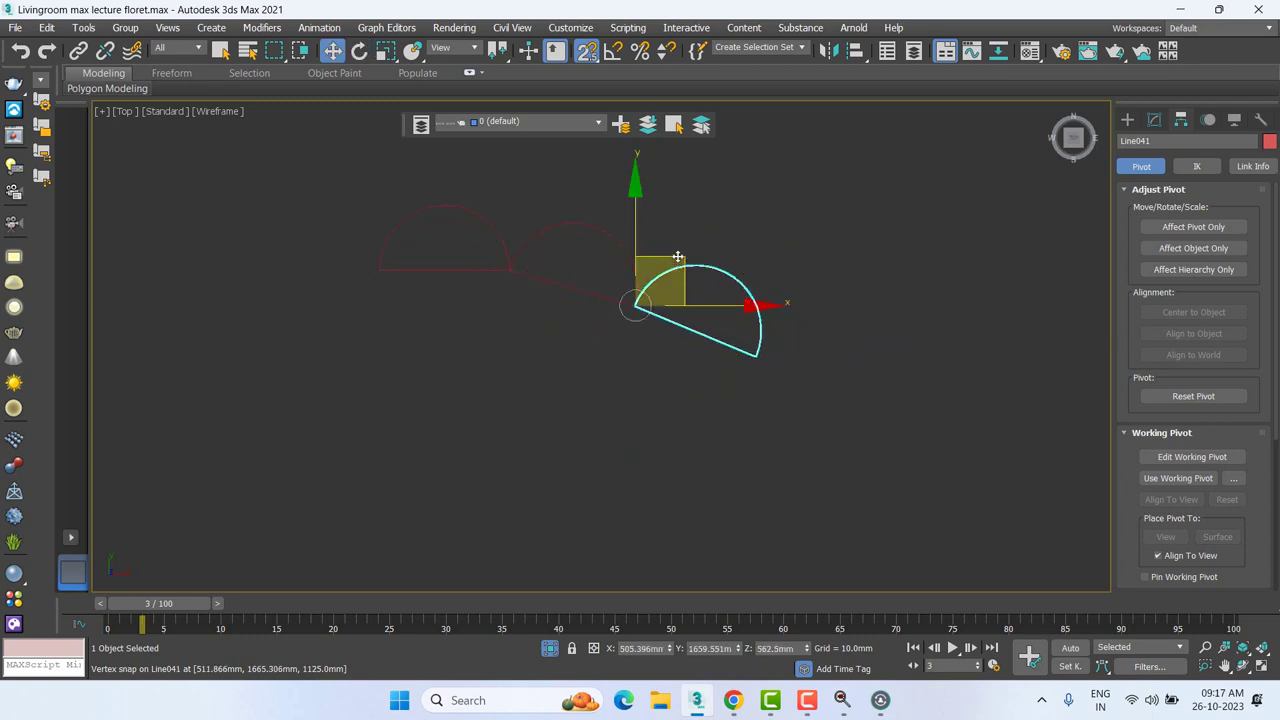
Step: Clone another copy as Line042, snap it to the previous arc's end, and rotate it
left_click_drag(678, 257, 828, 308, "shift")
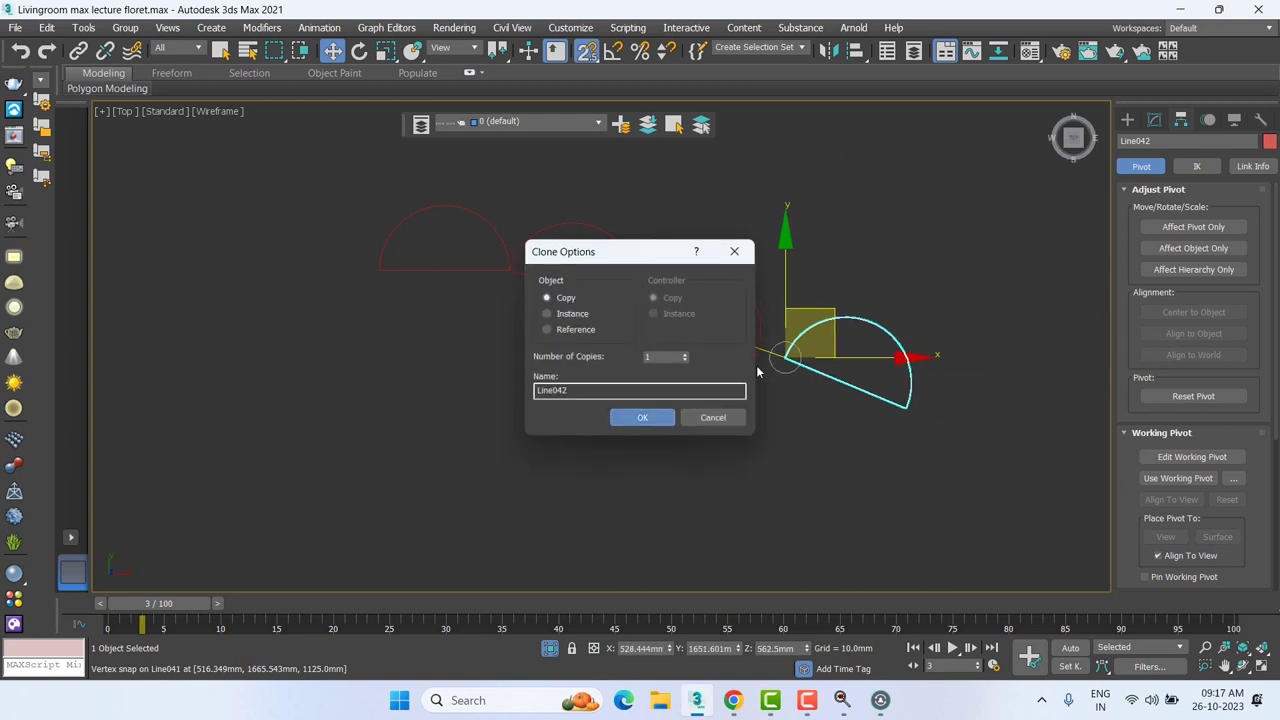
key("Return")
left_click_drag(783, 357, 757, 356)
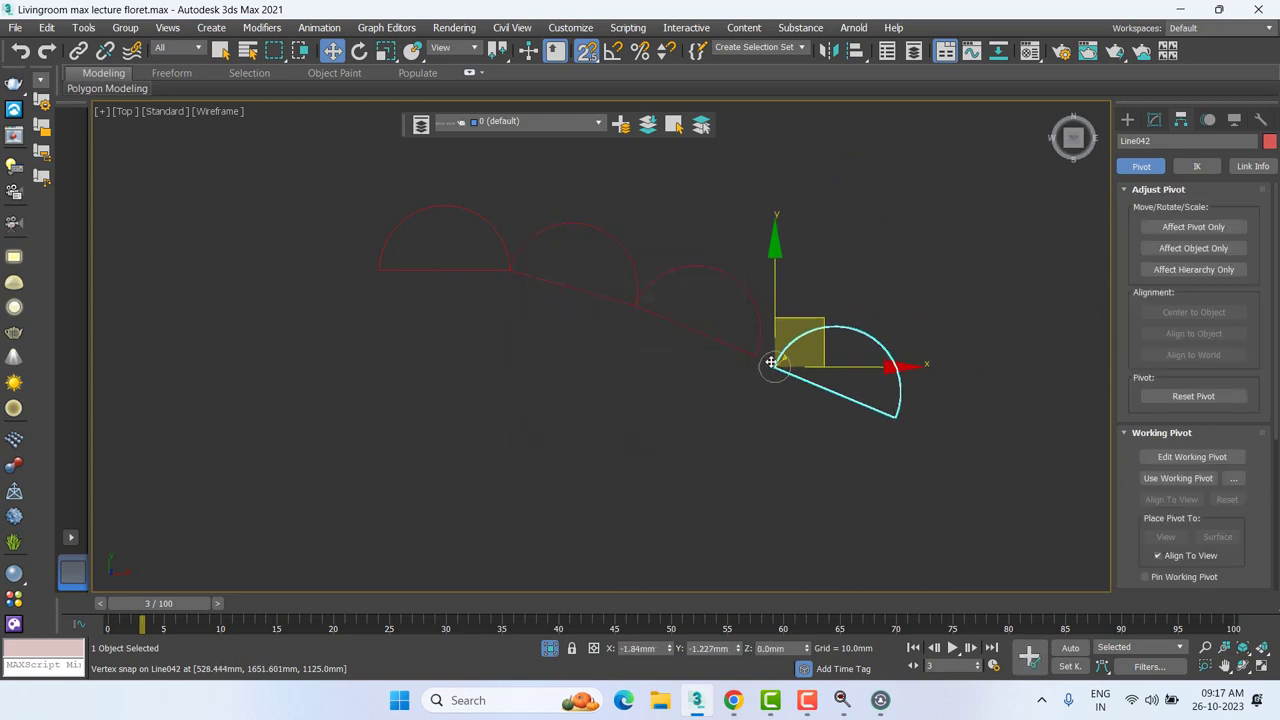
key("e")
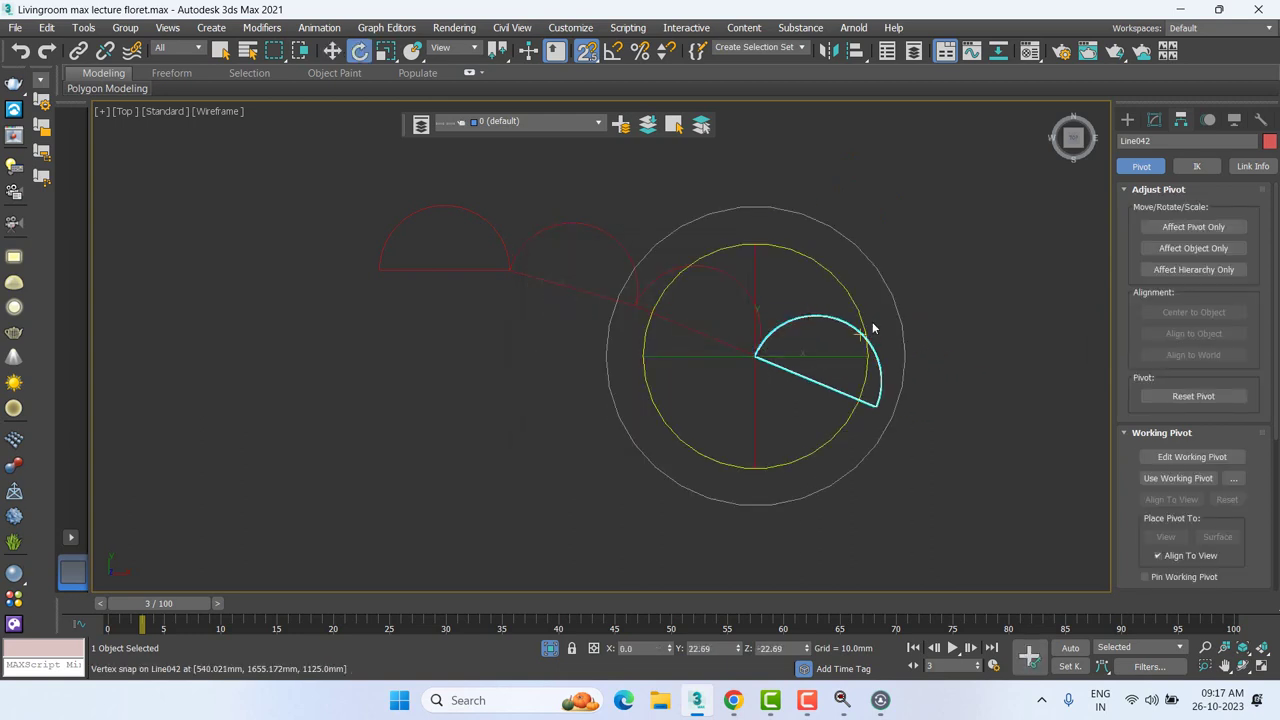
mouse_move(841, 283)
left_mouse_down()
mouse_move(840, 254)
mouse_move(854, 331)
left_mouse_up()
scroll(784, 311, "down", 3)
middle_click_drag(622, 327, 549, 320)
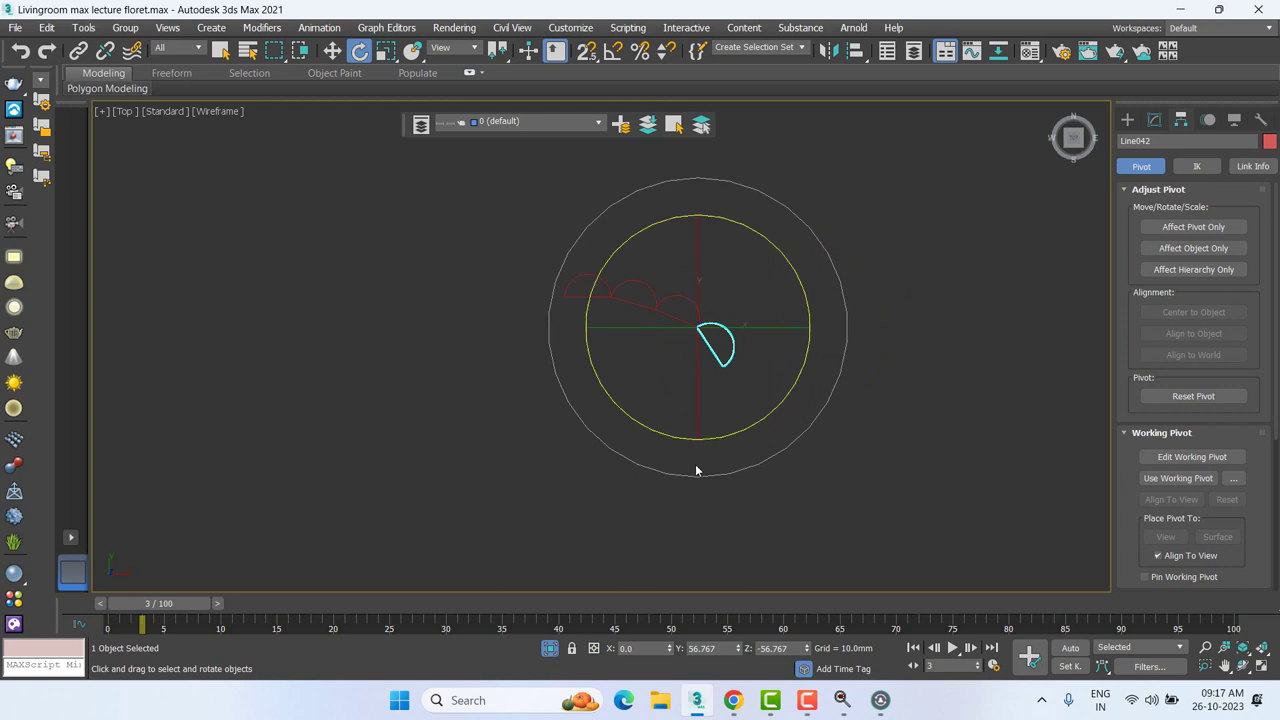
mouse_move(943, 391)
middle_mouse_down()
mouse_move(749, 366)
mouse_move(907, 383)
middle_mouse_up()
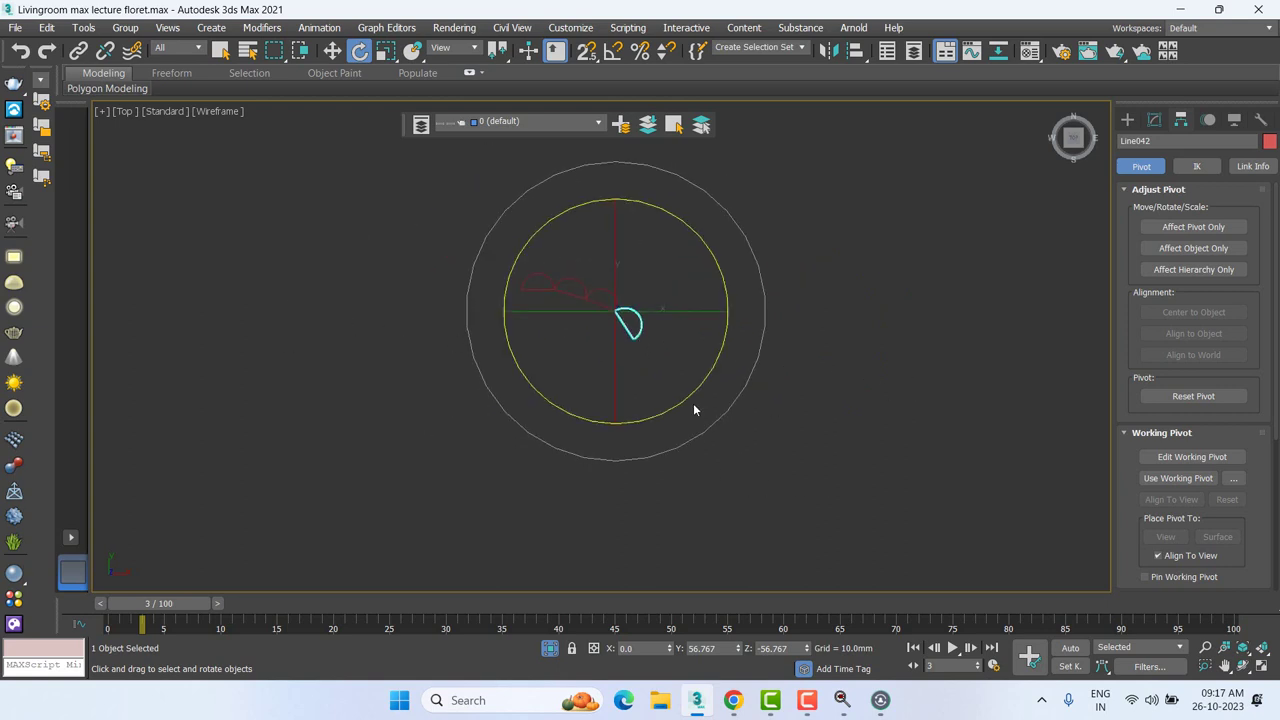
middle_click_drag(695, 410, 735, 456)
Step: Draw Line043, a three-point smooth Bezier curve below the small red arc profiles
left_click(1127, 119)
left_click(1158, 229)
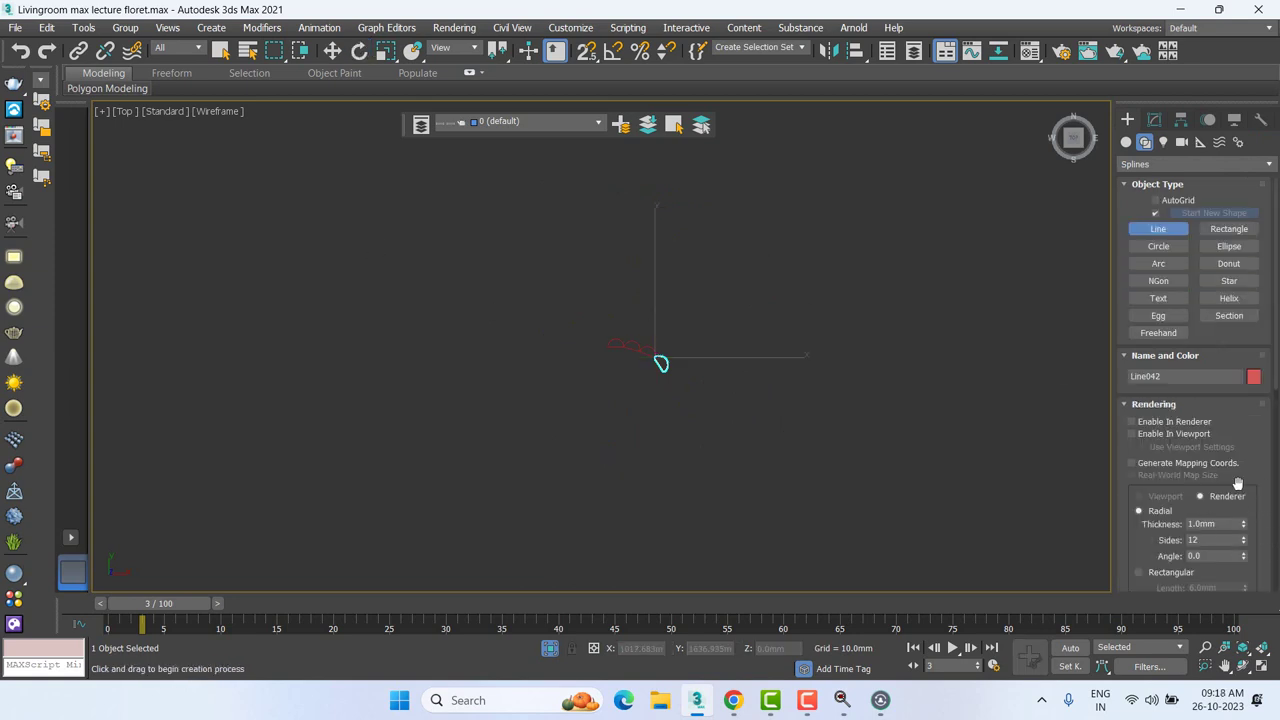
middle_click_drag(993, 489, 890, 426)
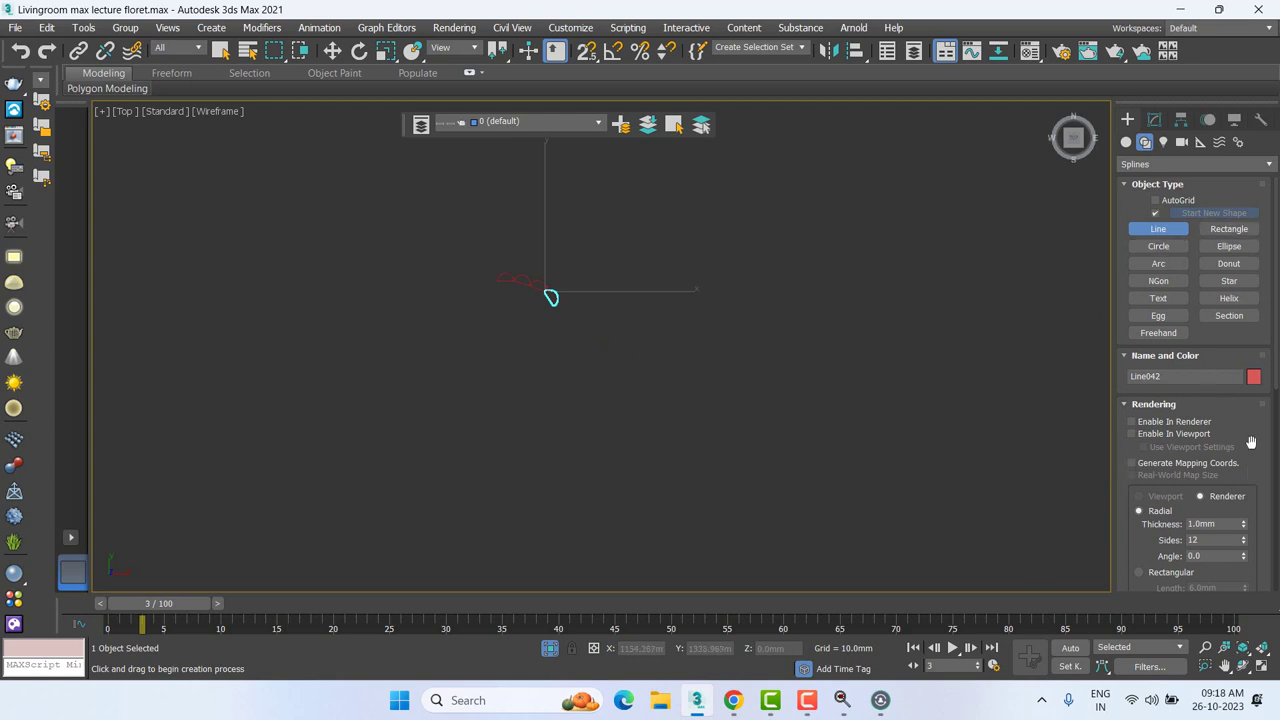
scroll(1256, 320, "down", 4)
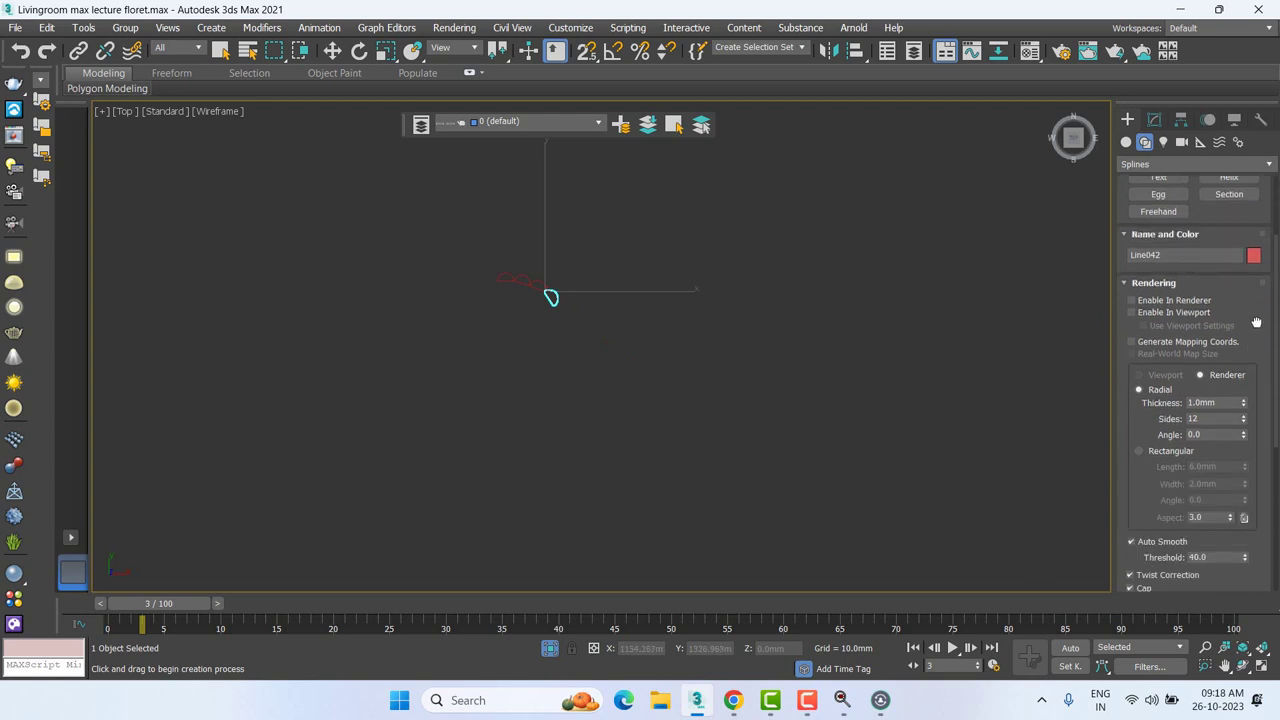
scroll(1123, 497, "down", 4)
scroll(1123, 497, "up", 5)
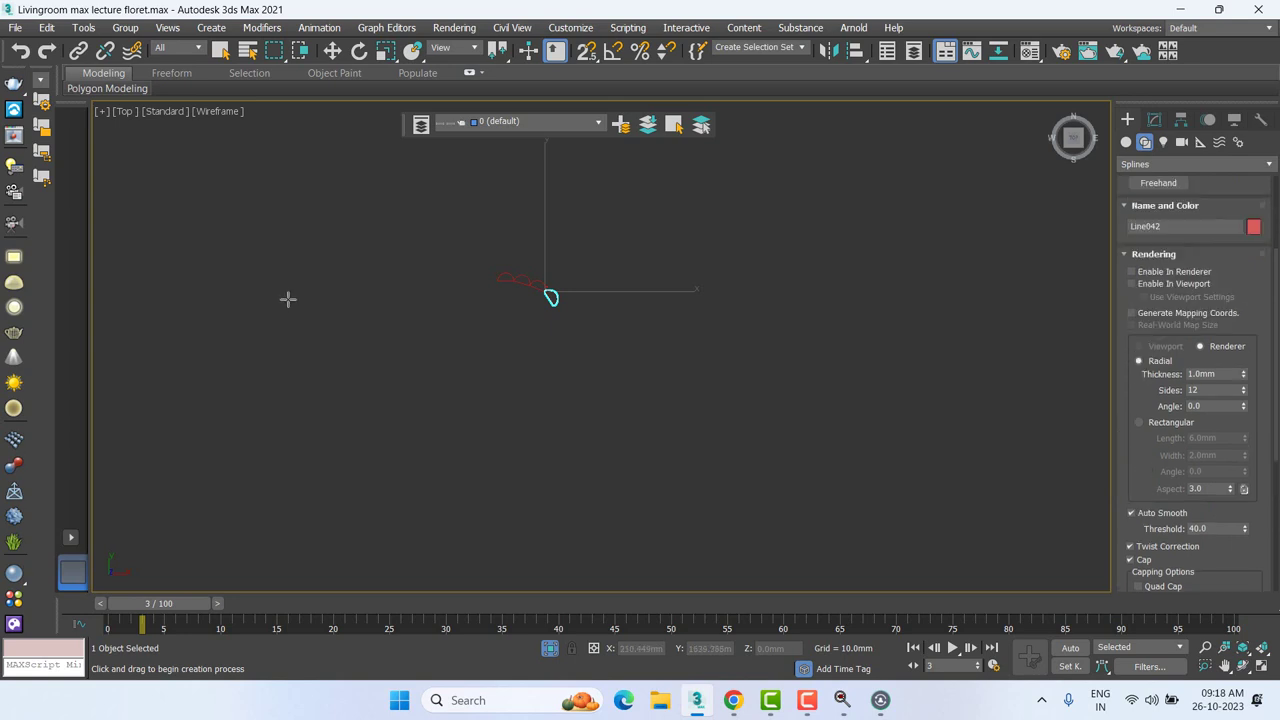
left_click(449, 377)
left_click_drag(611, 420, 754, 409)
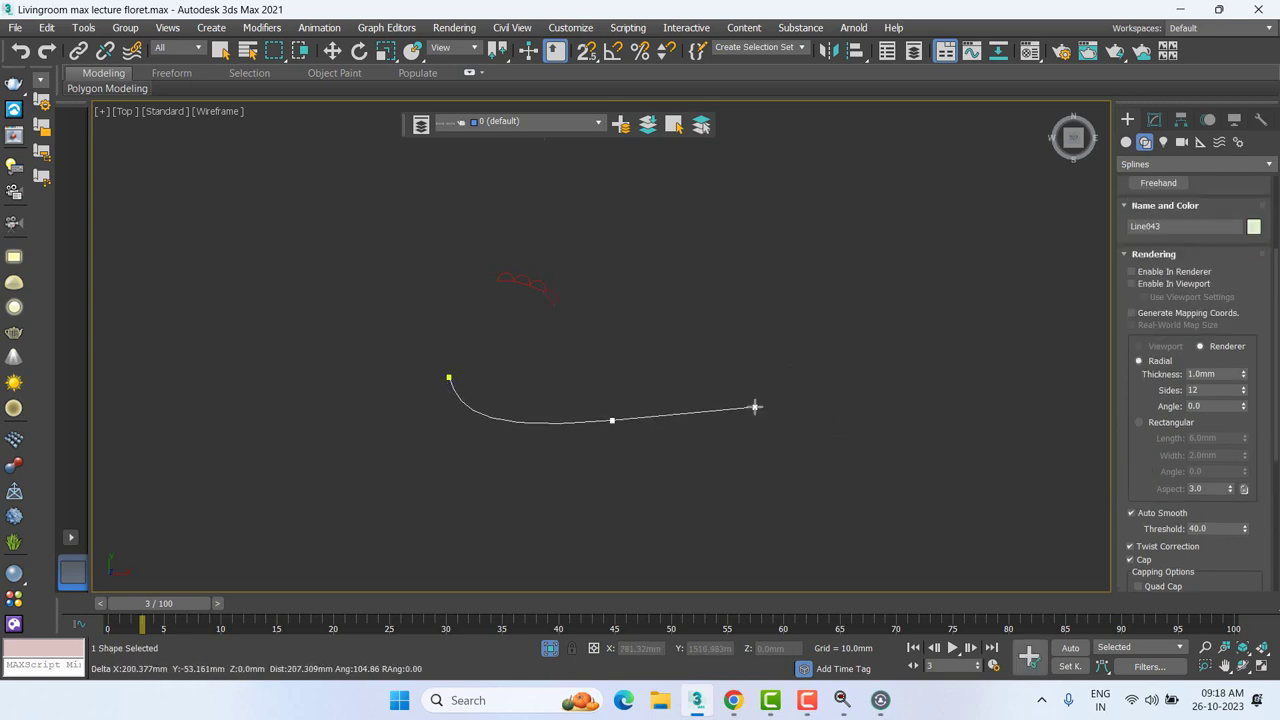
left_click(877, 326)
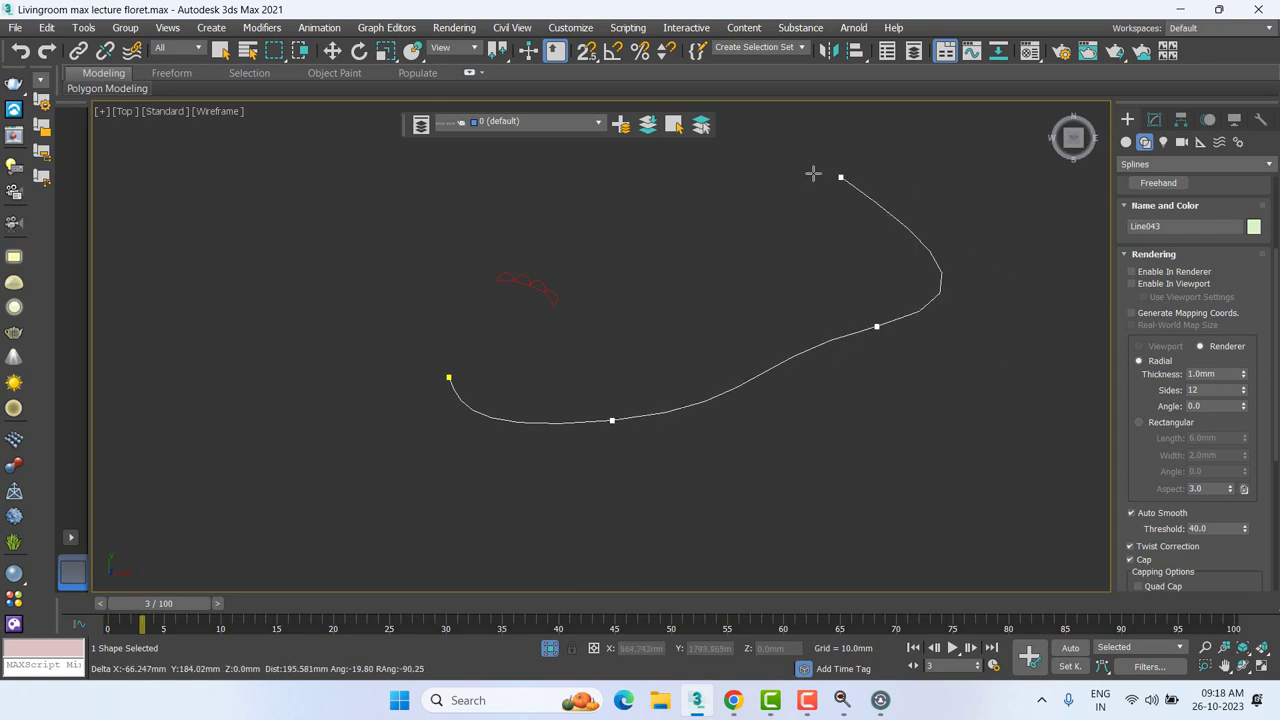
right_click(820, 298)
right_click(797, 302)
scroll(535, 310, "up", 2)
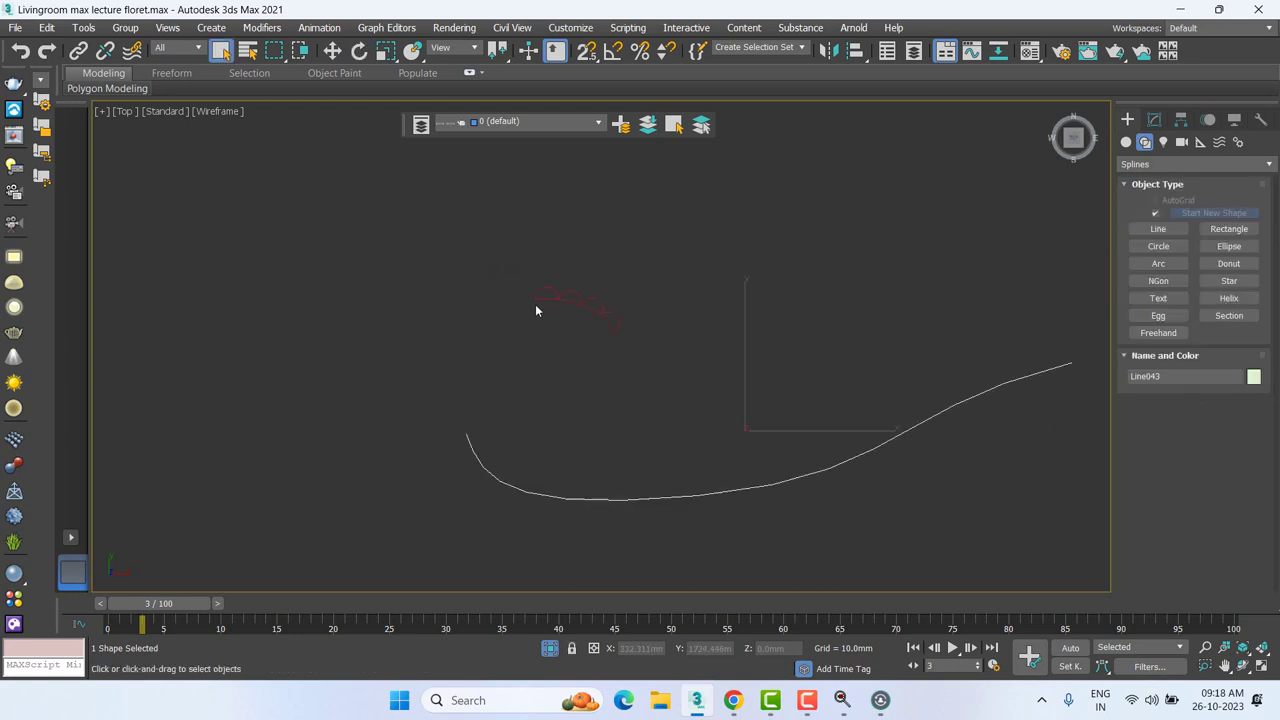
Step: Move the original half-round profile Line039 far to the left of the curve, then open Tools
left_click(539, 294)
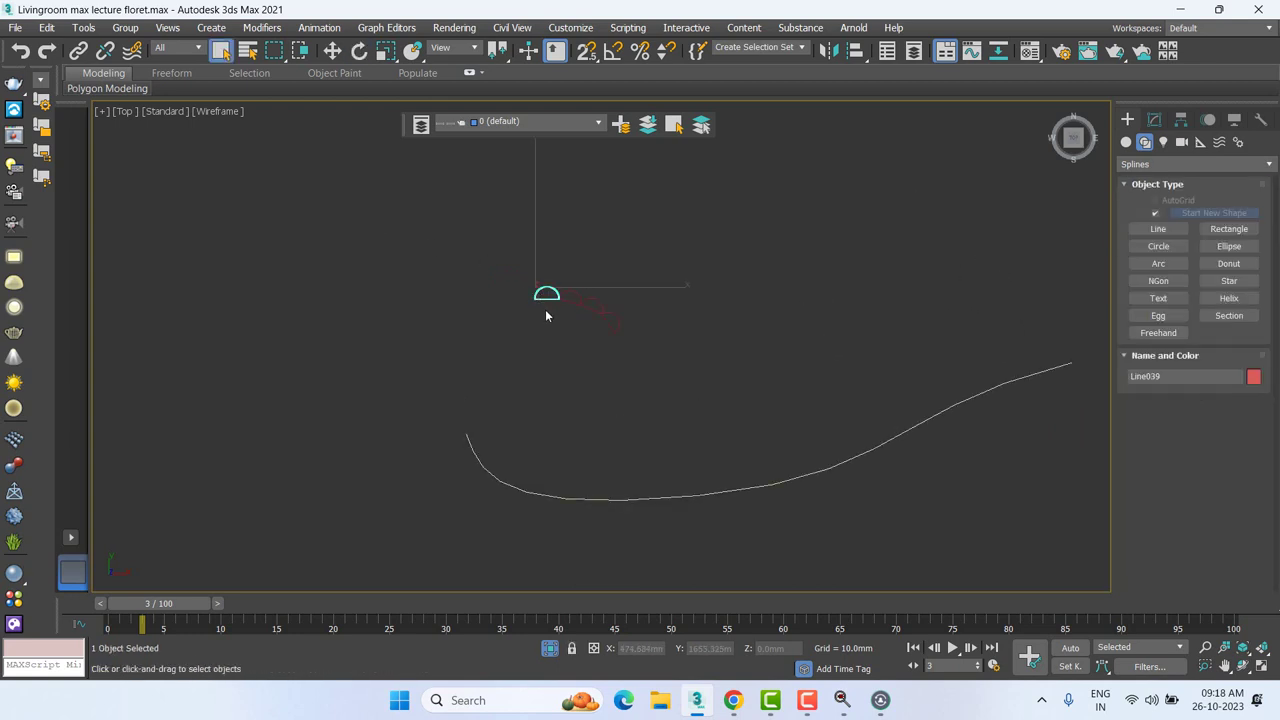
key("w")
left_click_drag(571, 257, 155, 281)
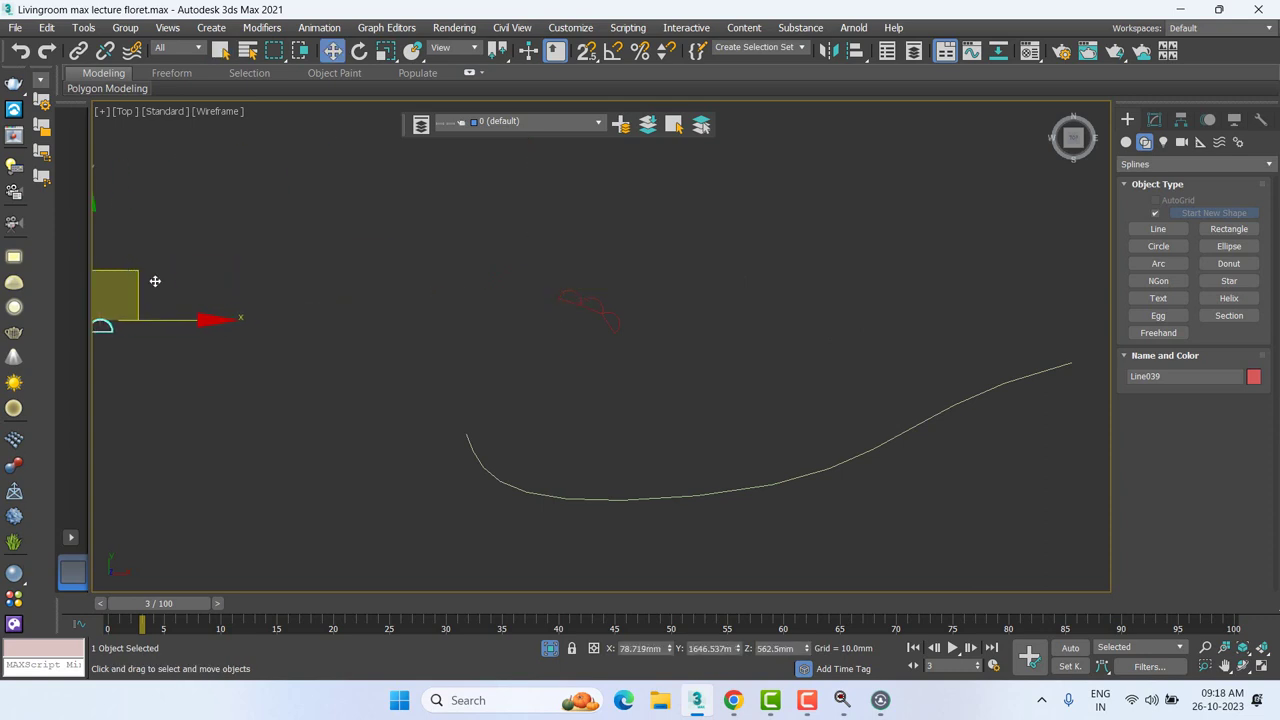
middle_click_drag(155, 281, 432, 255)
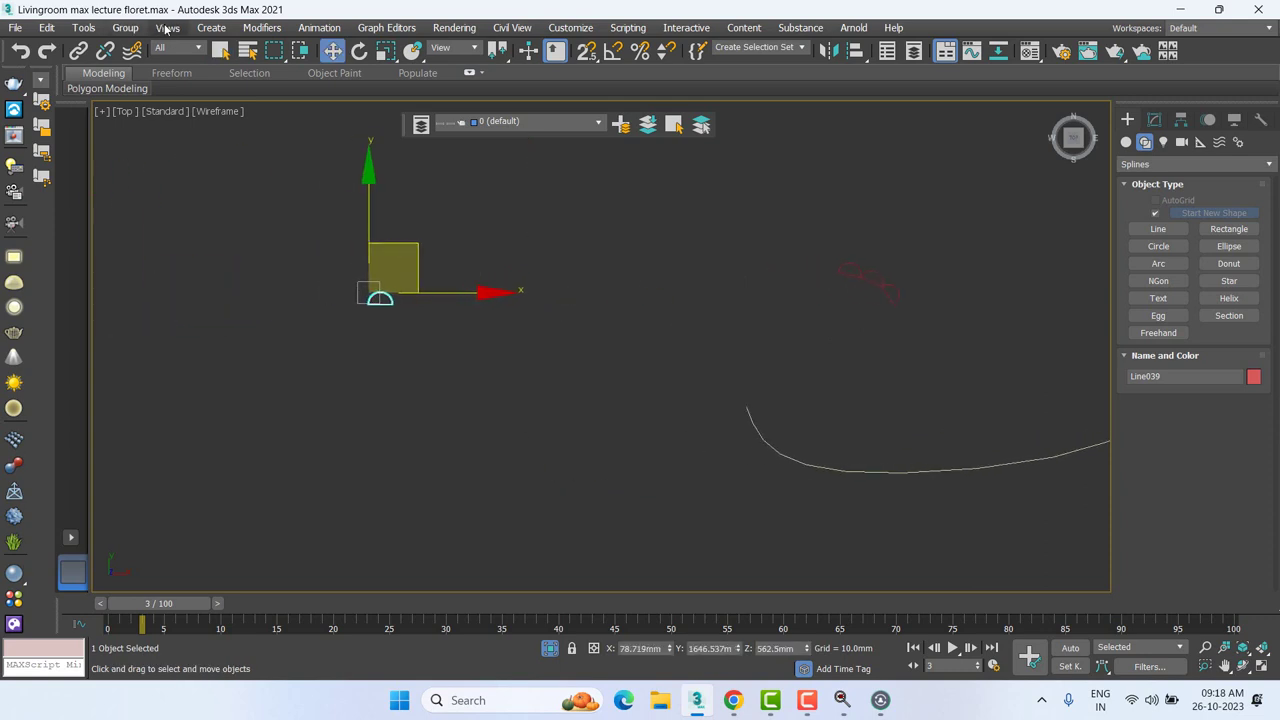
left_click(83, 28)
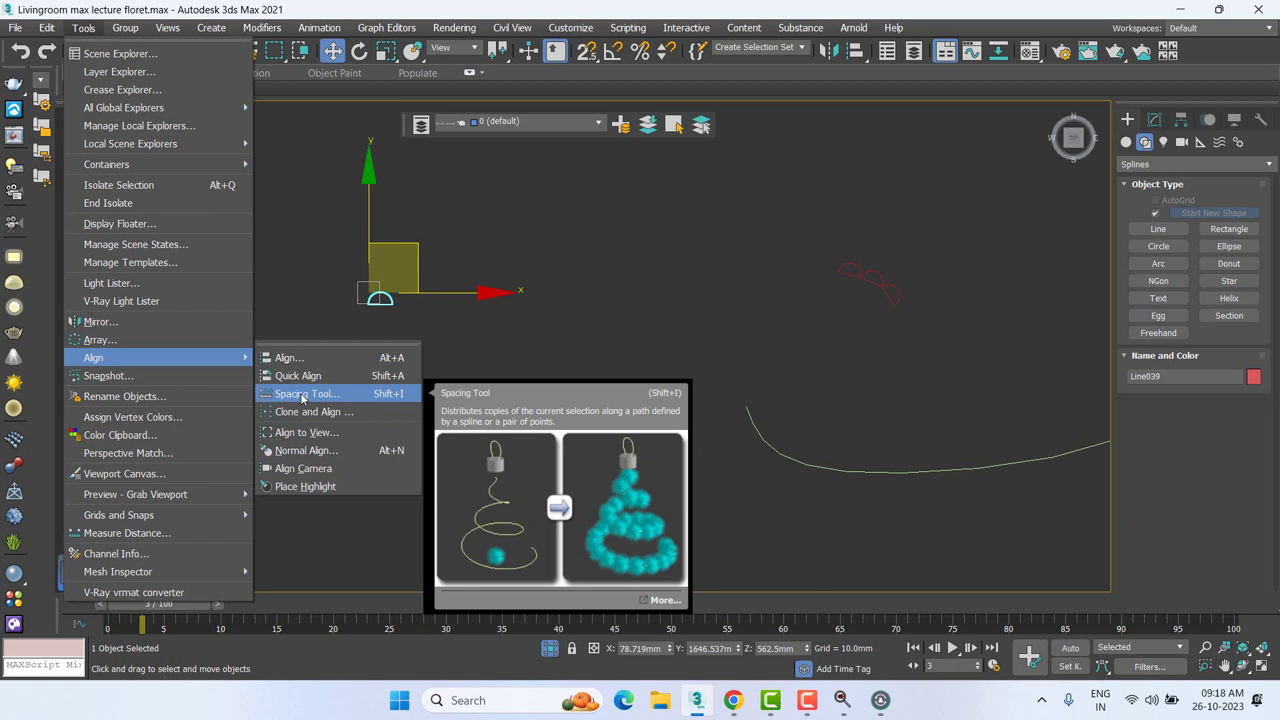
Step: Open the Spacing Tool from Tools > Align, move its dialog aside, and start Pick Path
mouse_move(93, 357)
left_click(386, 27)
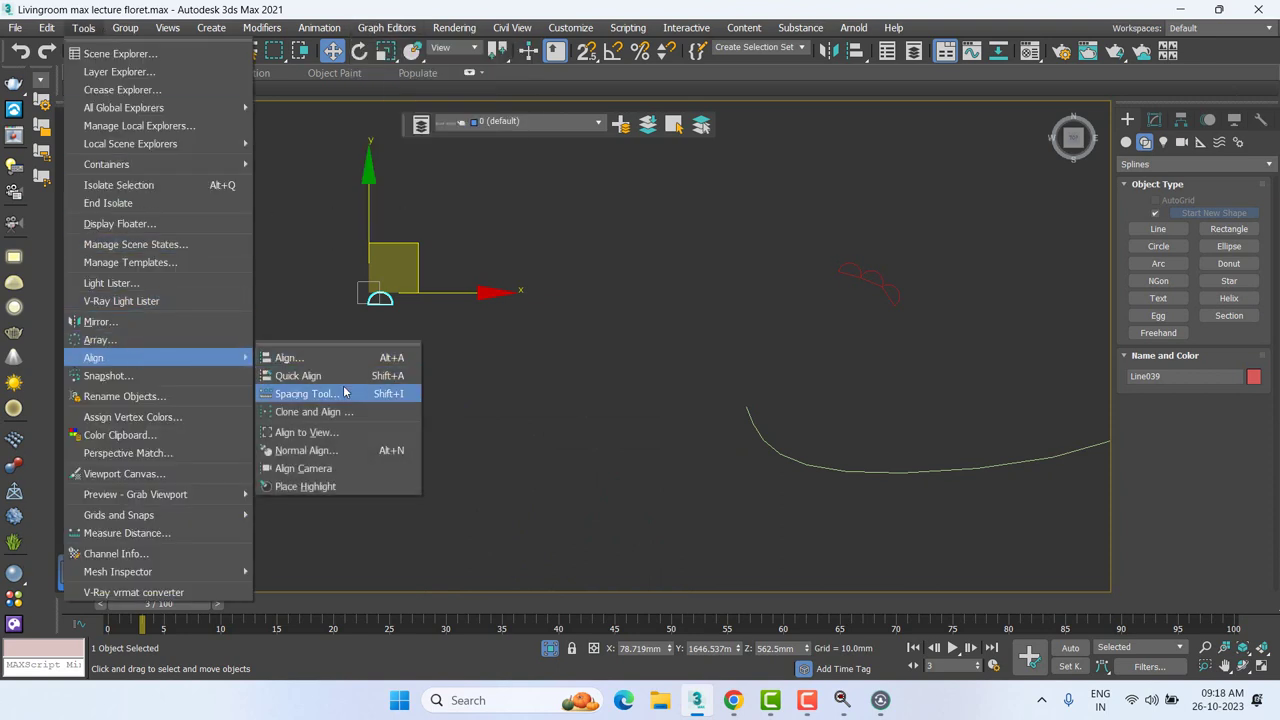
left_click(346, 394)
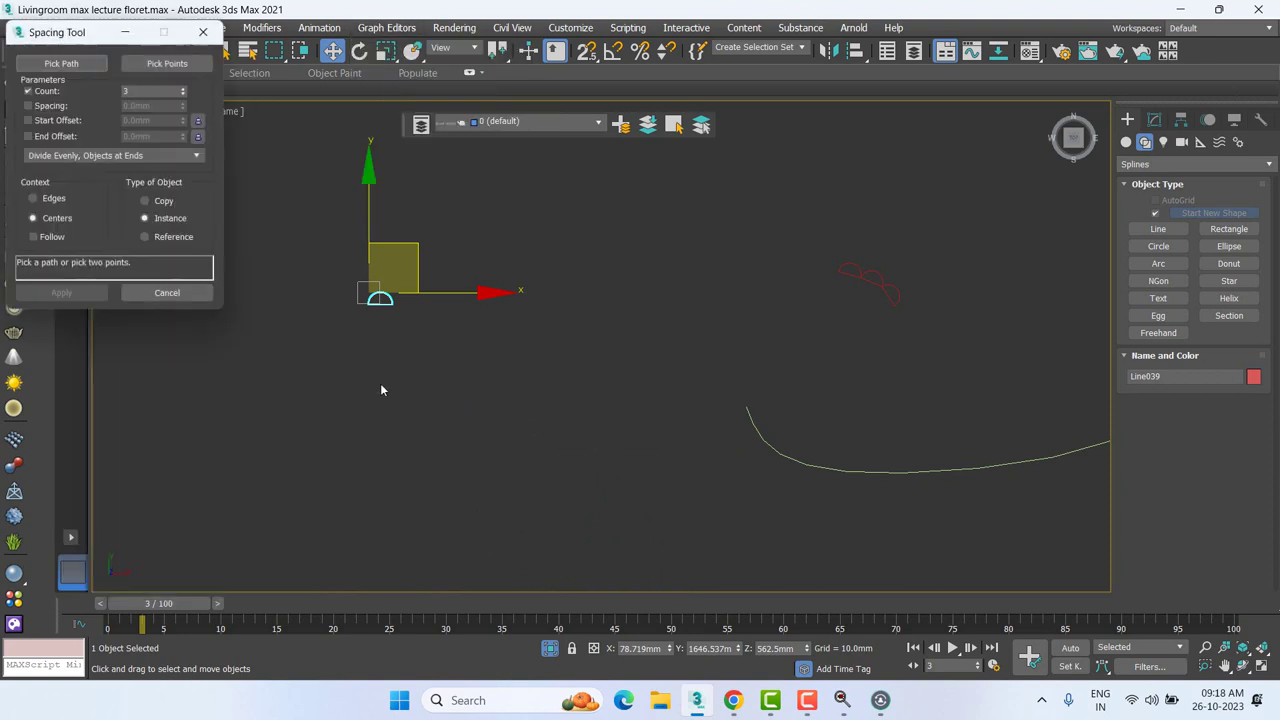
left_click(1155, 120)
left_click(1156, 211)
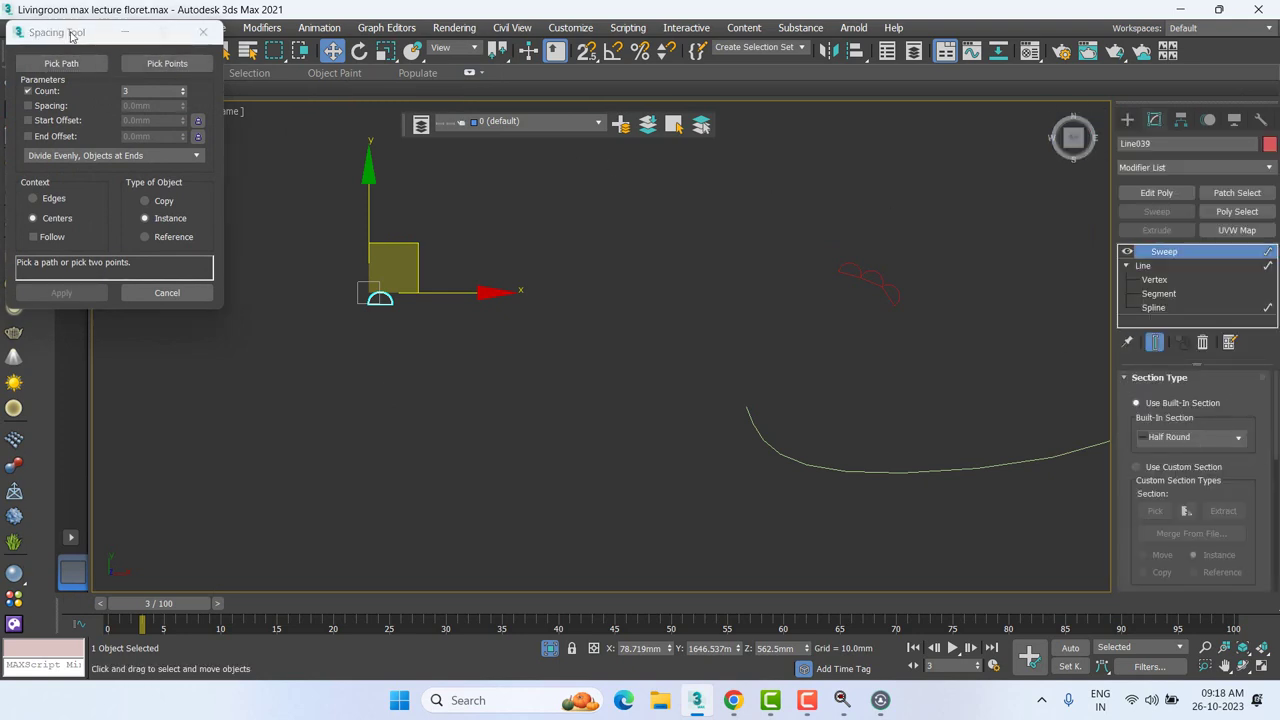
mouse_move(79, 32)
left_mouse_down()
mouse_move(760, 155)
mouse_move(847, 150)
mouse_move(859, 102)
left_mouse_up()
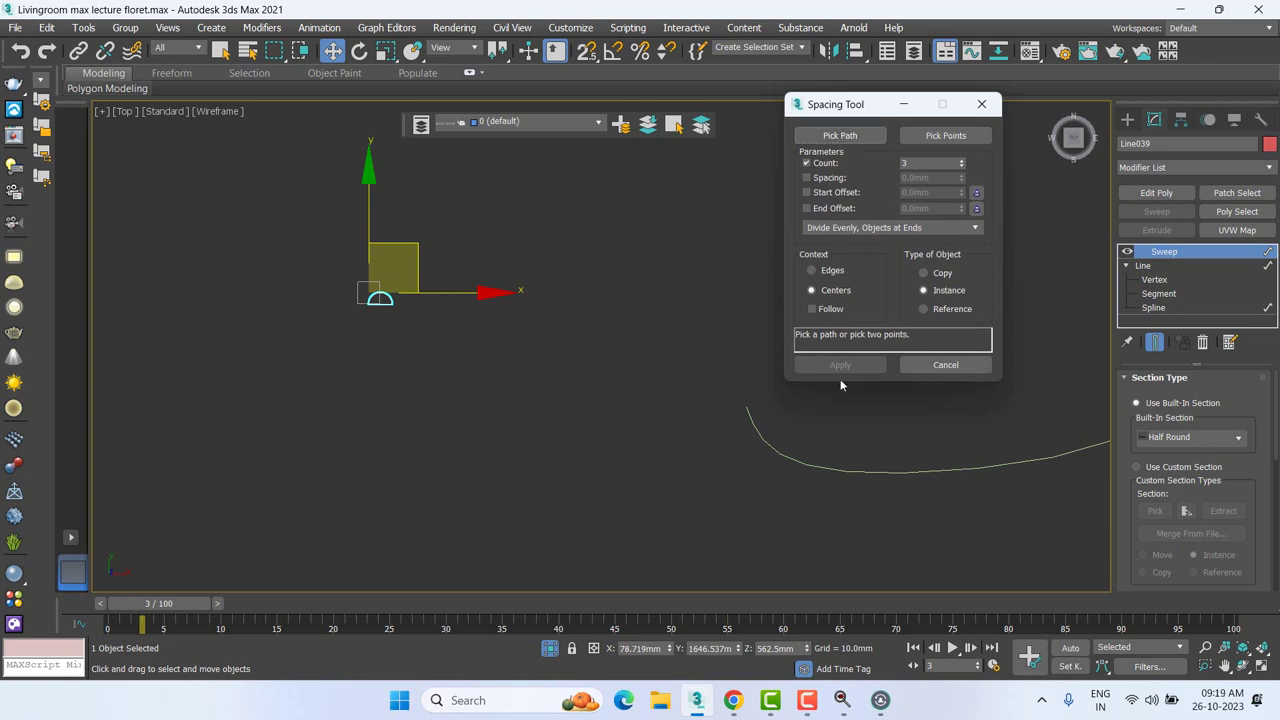
left_click(855, 137)
Step: Pick the curved spline as the path and raise Count to 67 copies, 8.674 mm apart
left_click(751, 444)
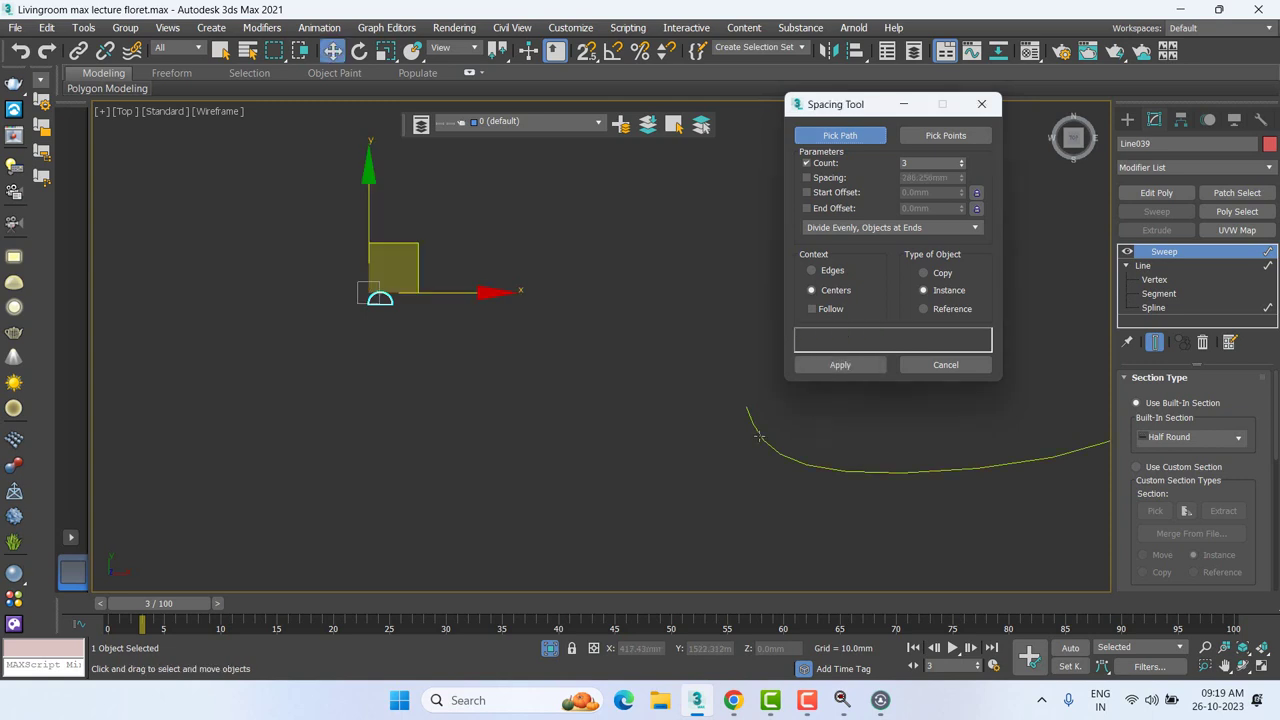
middle_click_drag(538, 431, 535, 428)
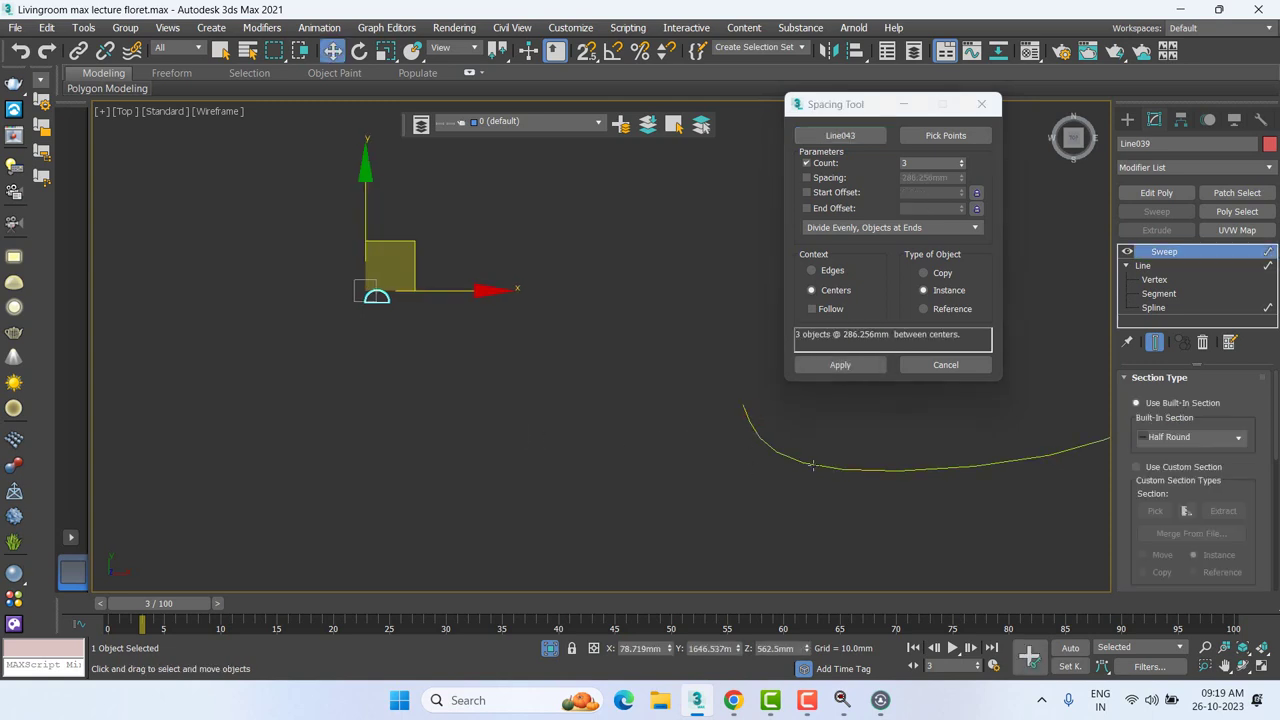
left_click(853, 114)
left_click_drag(961, 164, 920, 150)
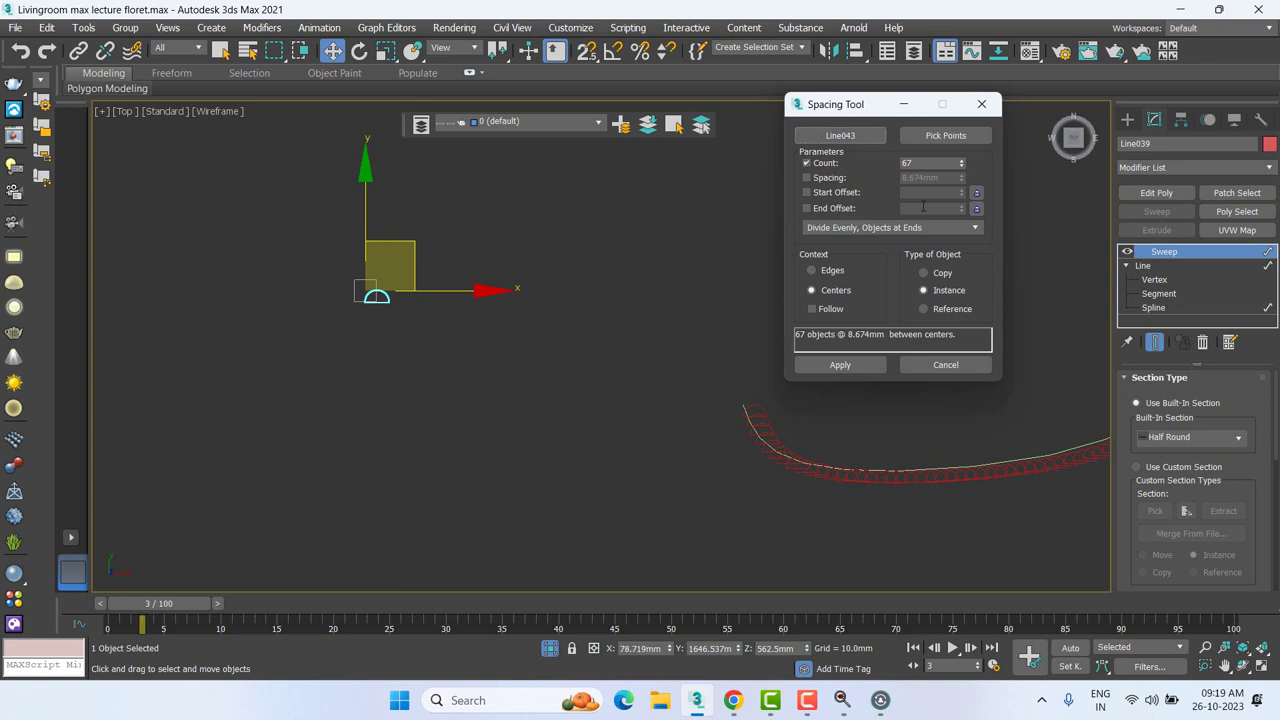
left_click_drag(866, 108, 800, 98)
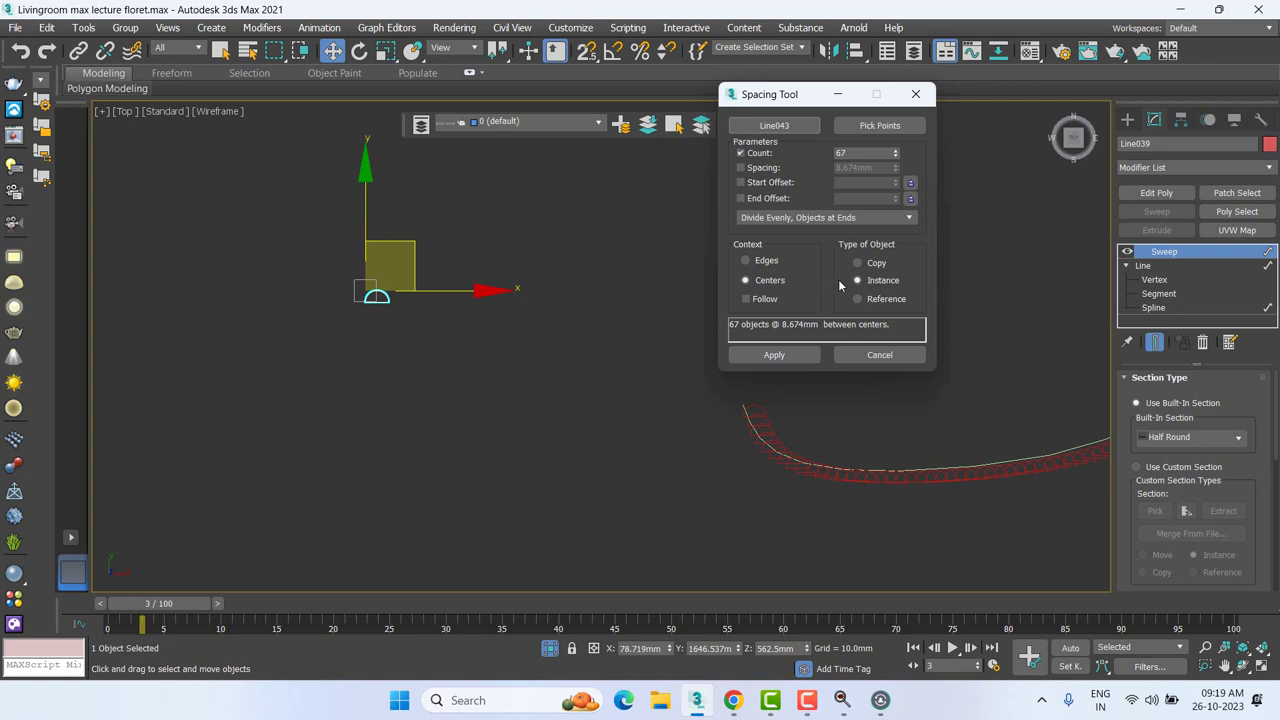
Step: Try the Free Center, Centered Specify Spacing and End Offset Specify Spacing distribution modes
left_click(908, 218)
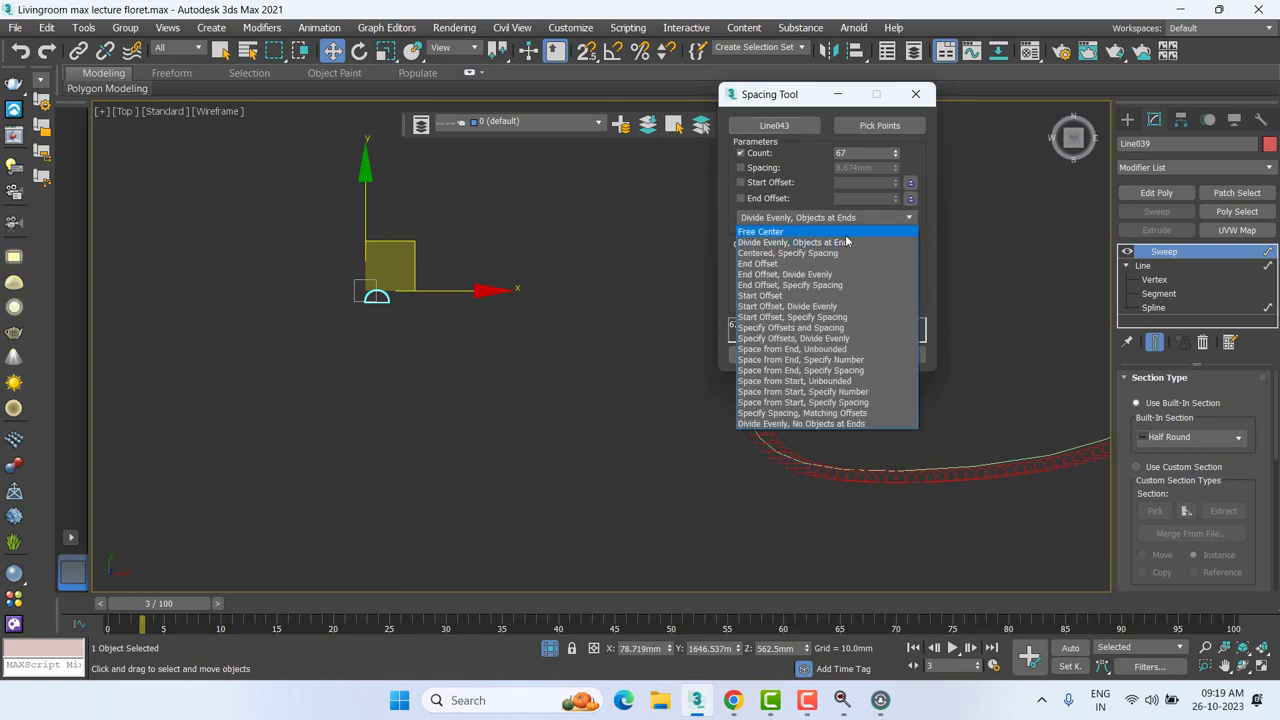
left_click(768, 234)
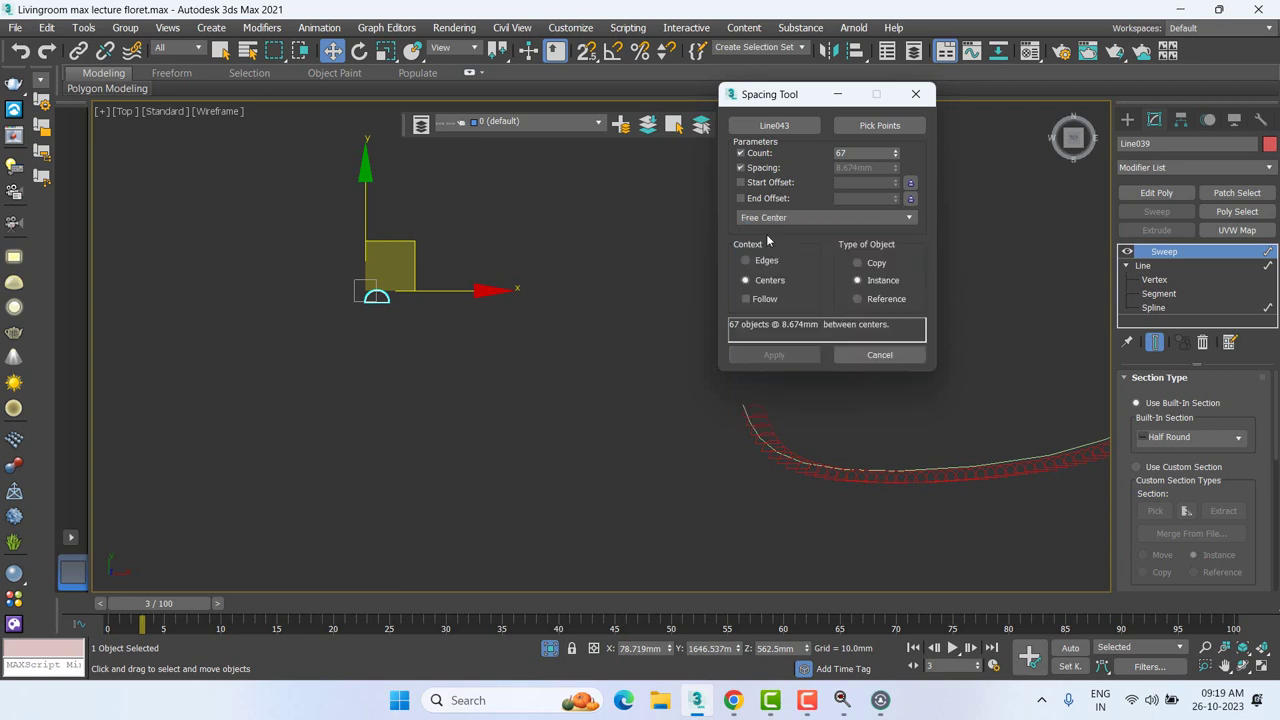
left_click(910, 218)
left_click(817, 244)
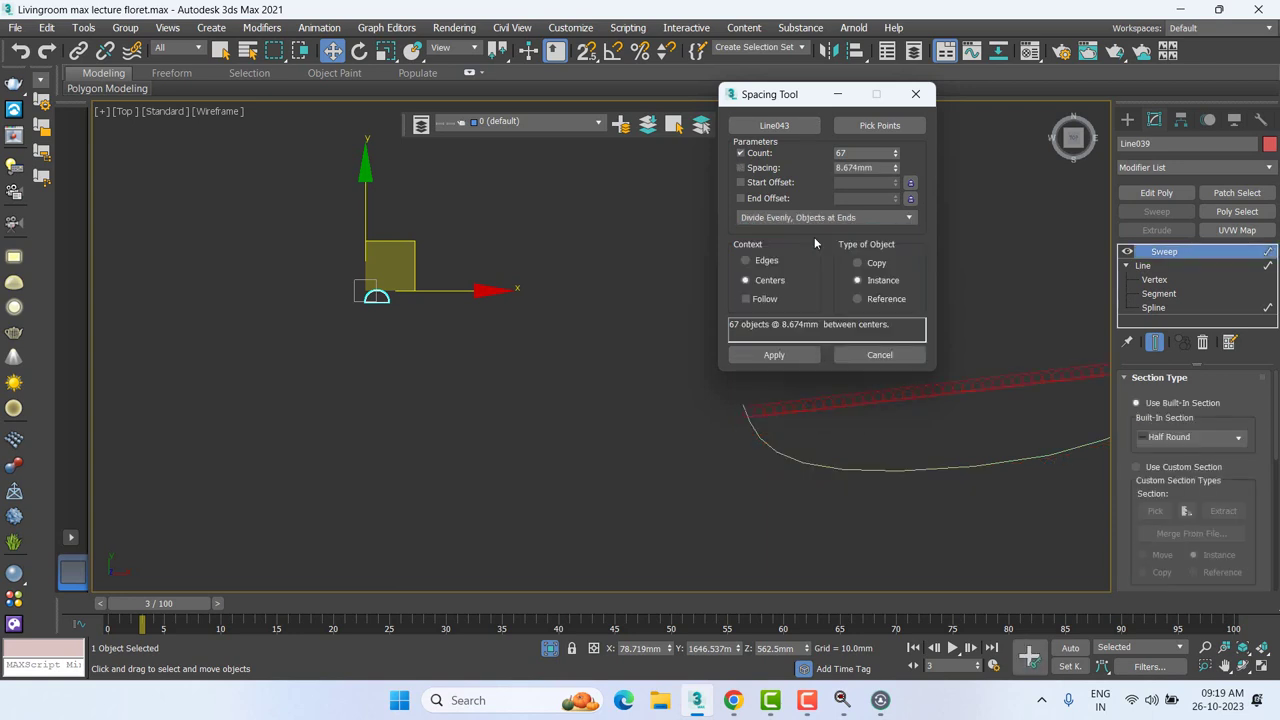
left_click(910, 218)
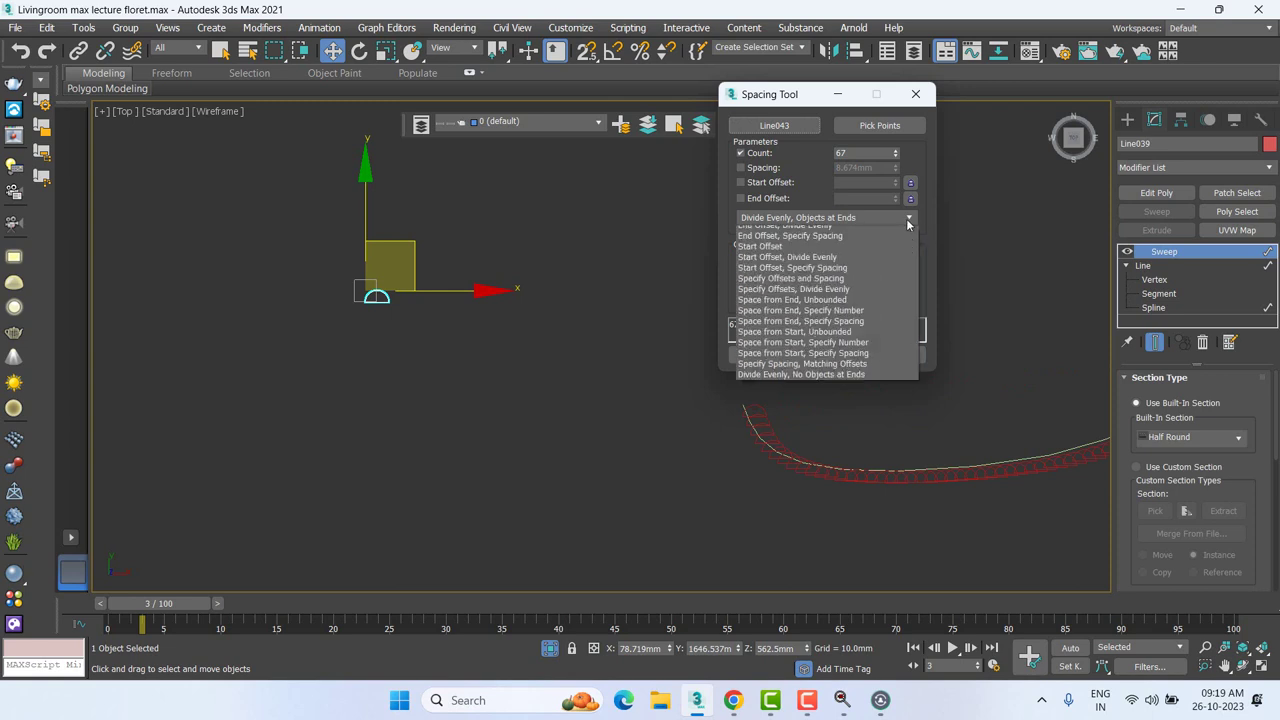
left_click(816, 254)
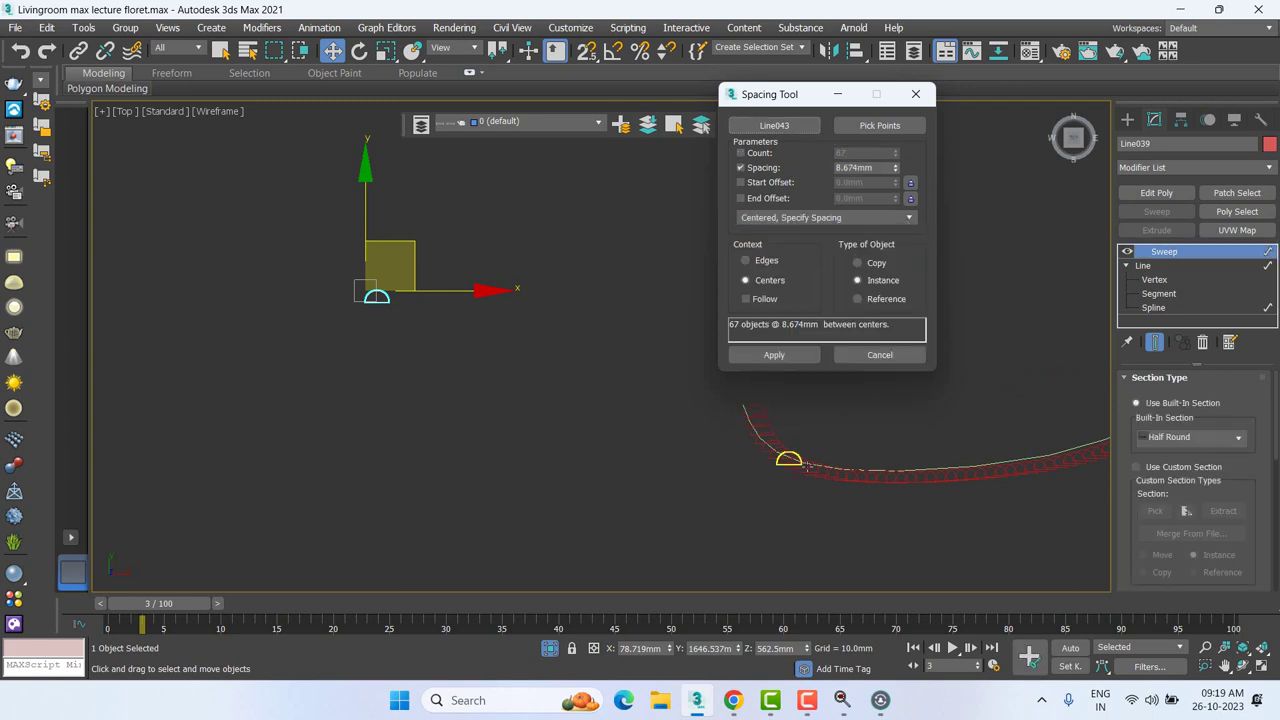
left_click(910, 218)
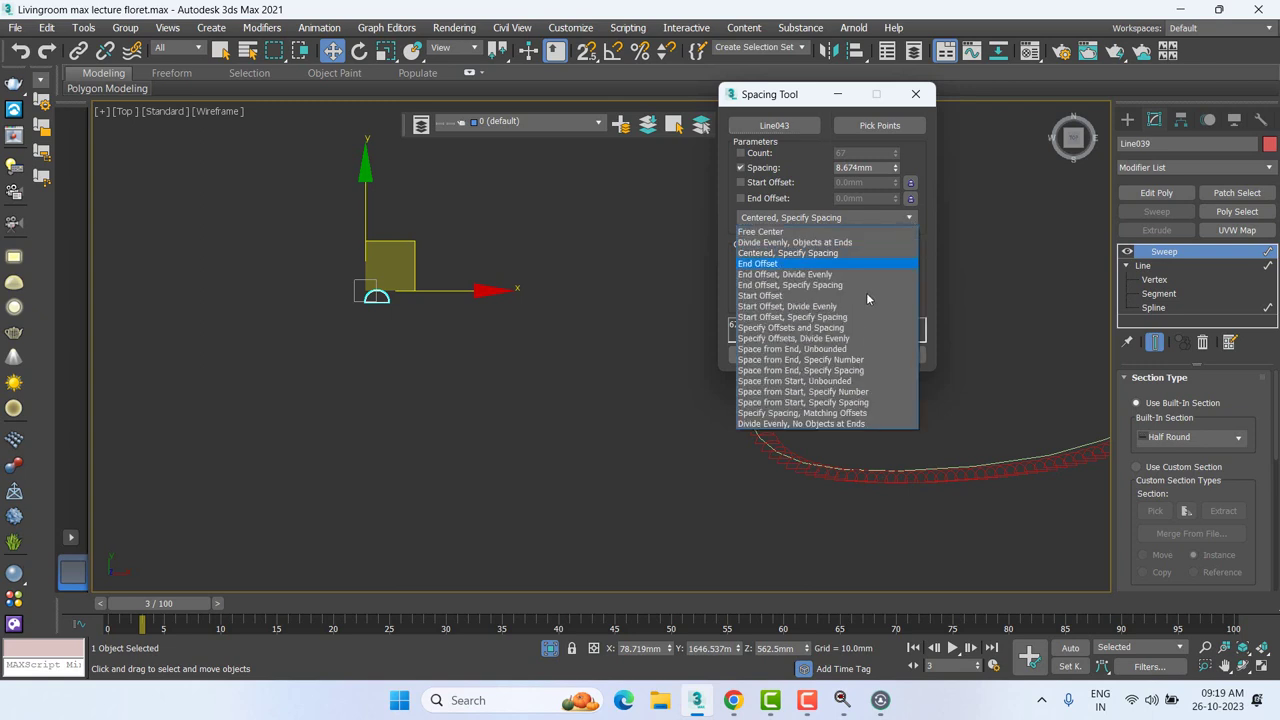
left_click(798, 284)
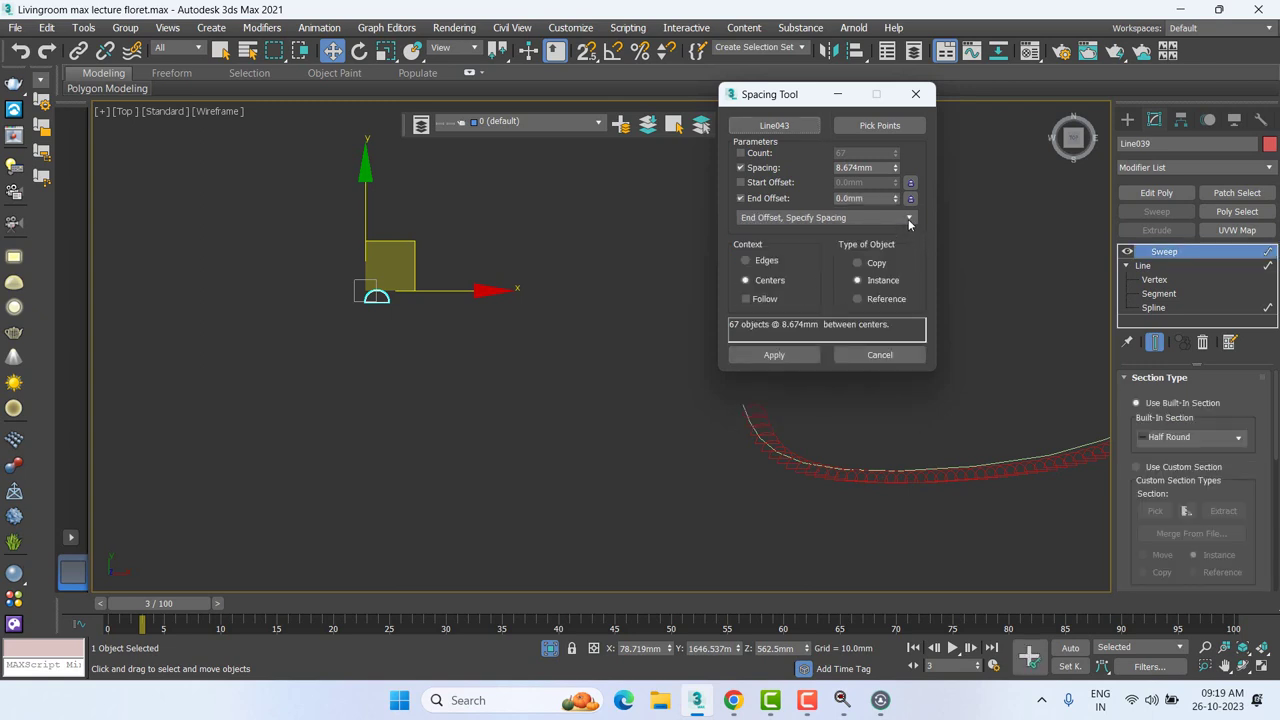
Step: Try Specify Offsets, No Objects at Ends, Space from End Unbounded and End Offset modes
left_click(908, 217)
left_click(817, 338)
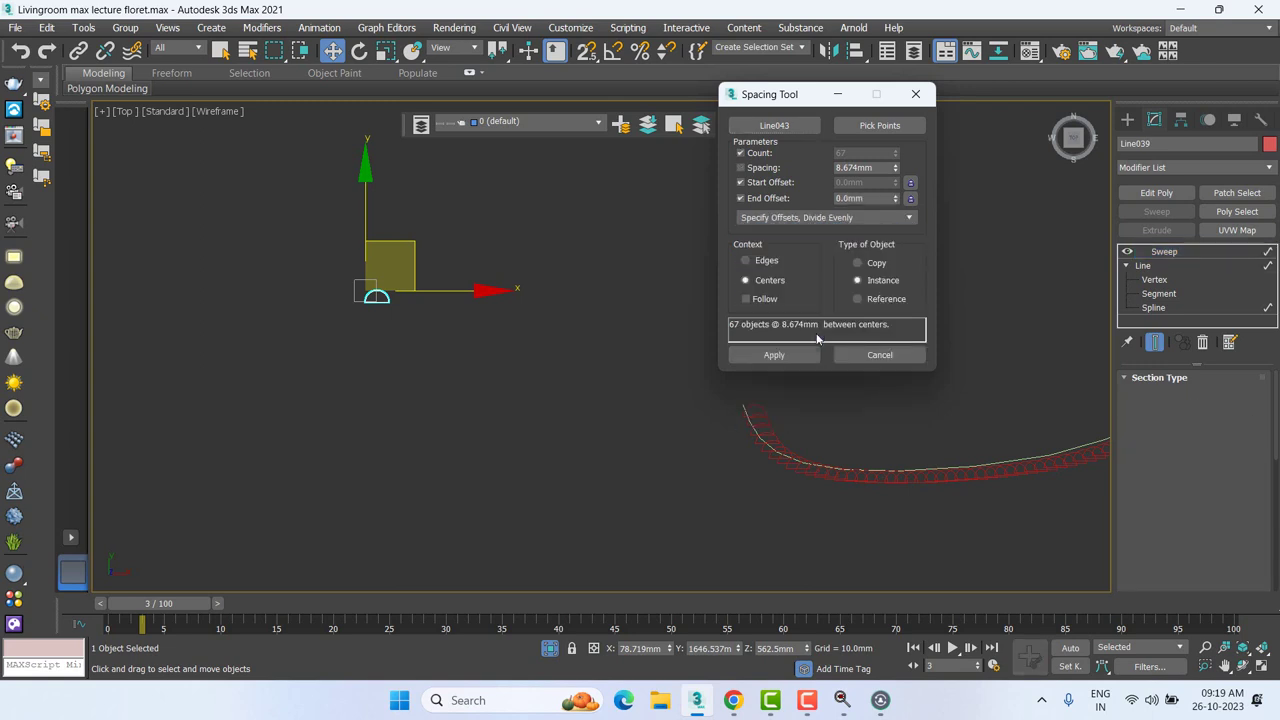
left_click(908, 217)
left_click(776, 423)
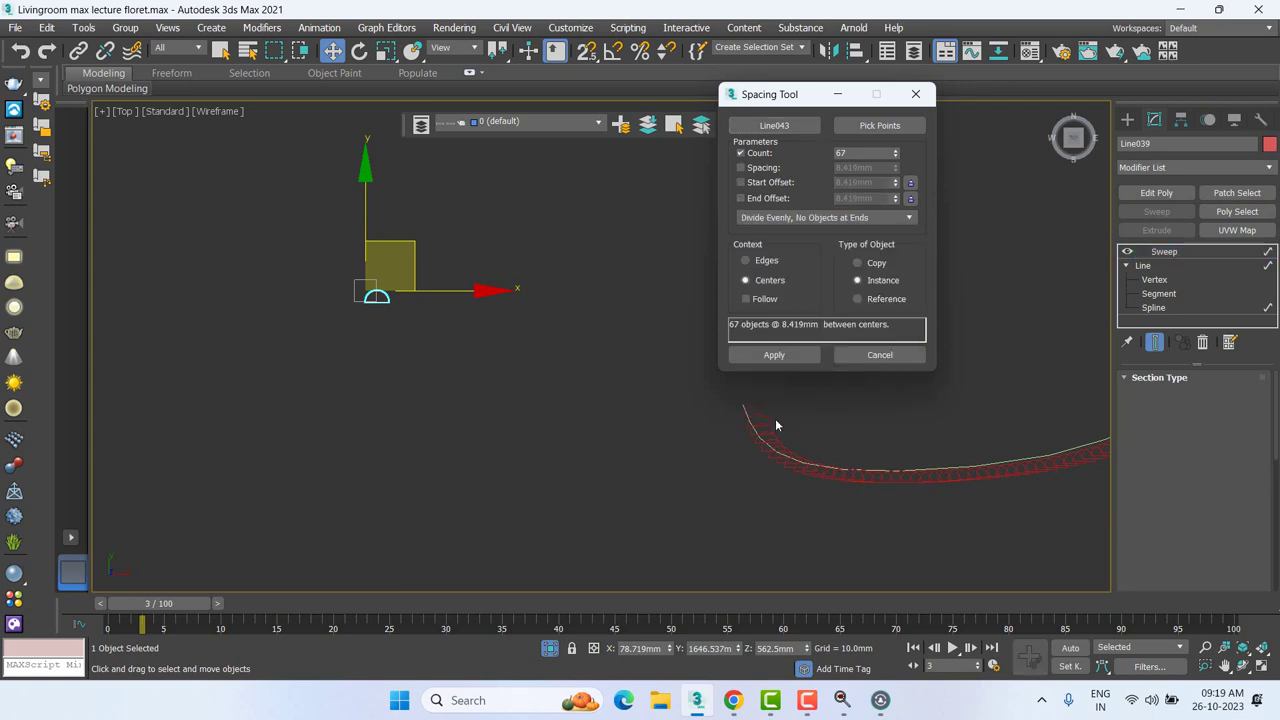
left_click(901, 218)
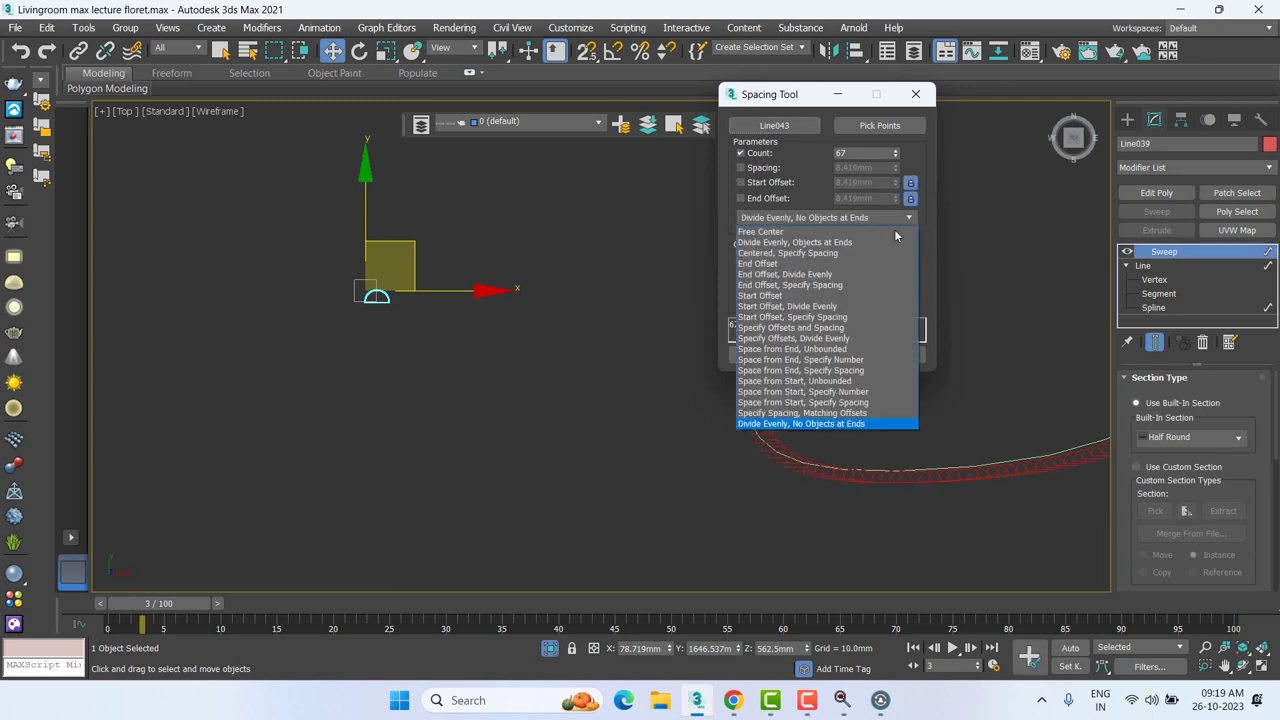
left_click(822, 351)
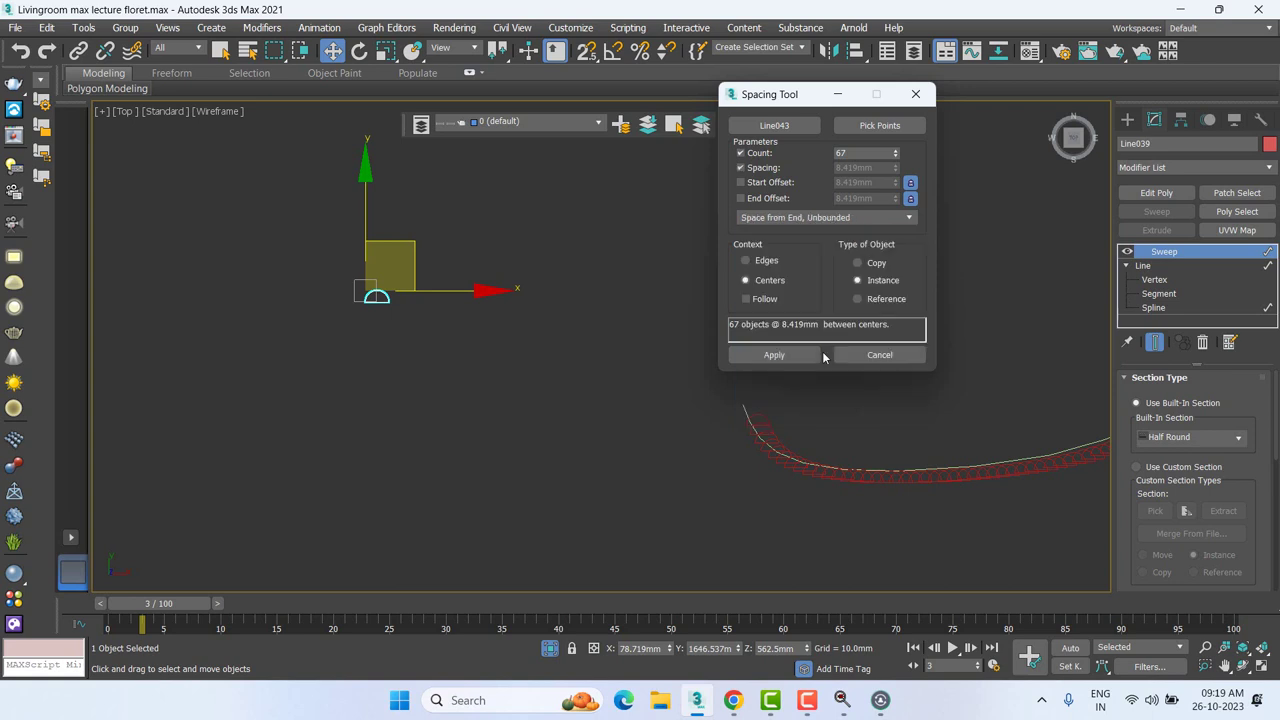
left_click(890, 218)
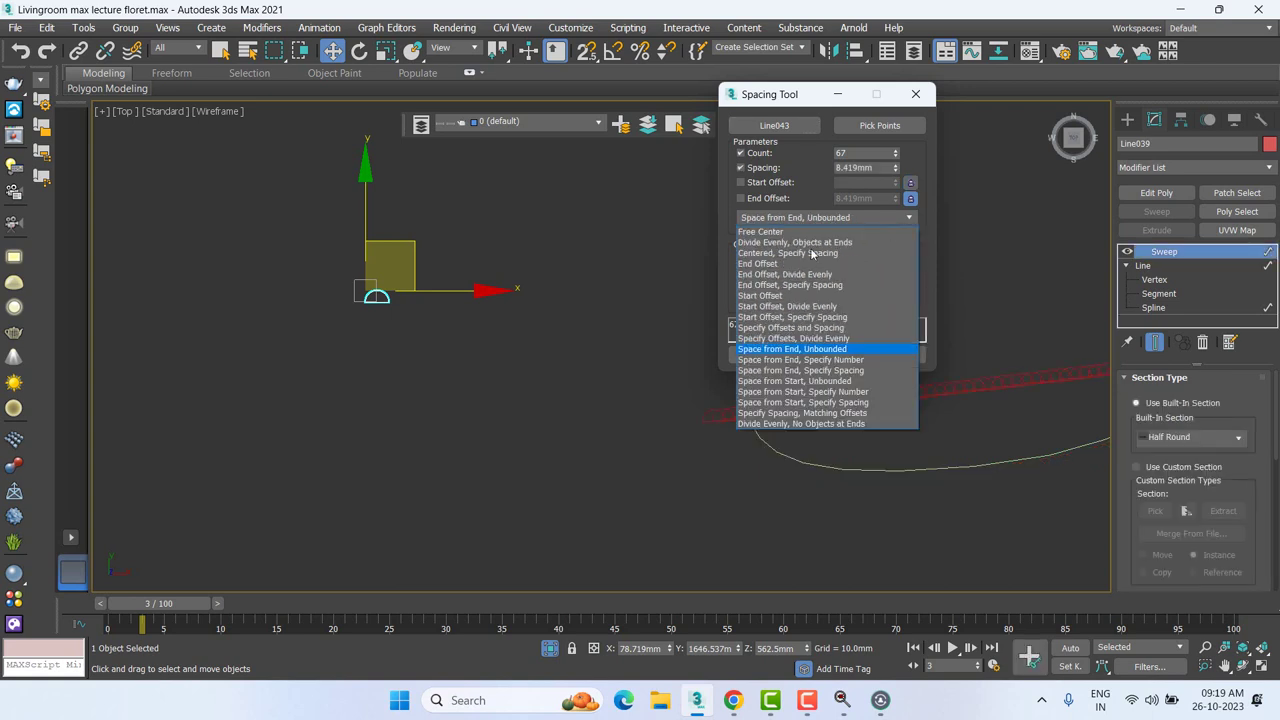
left_click(786, 266)
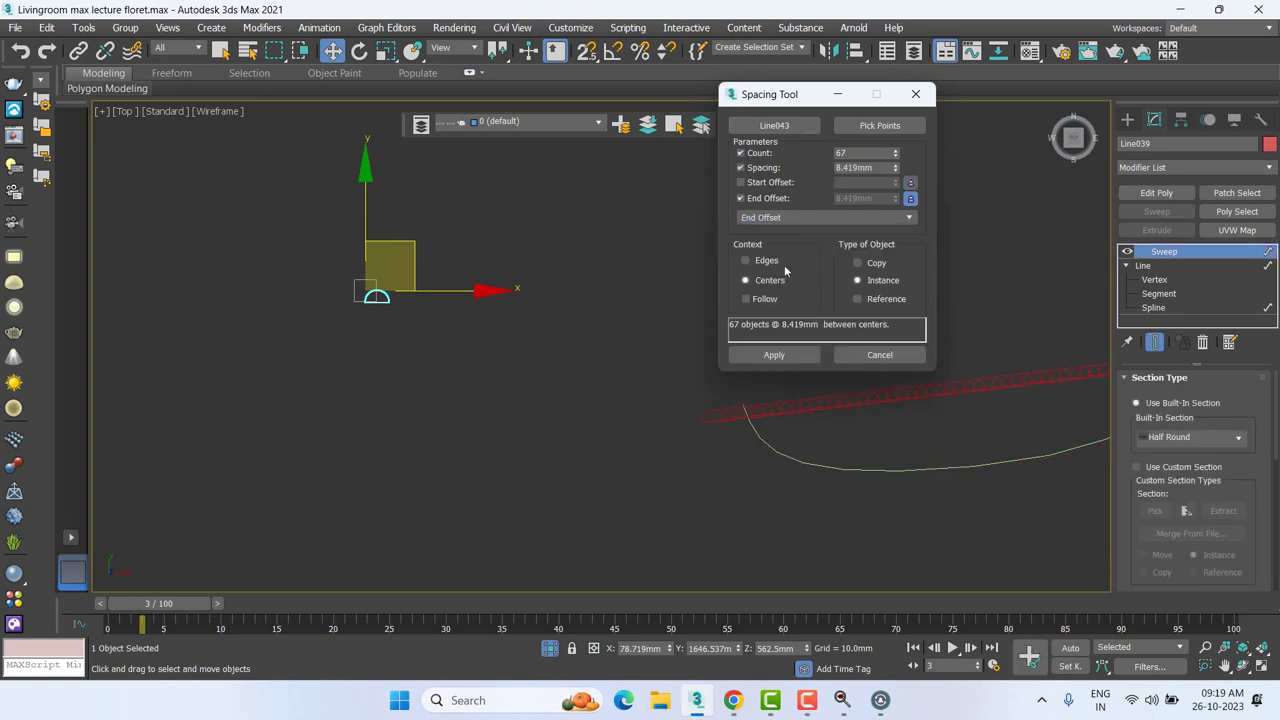
left_click(908, 218)
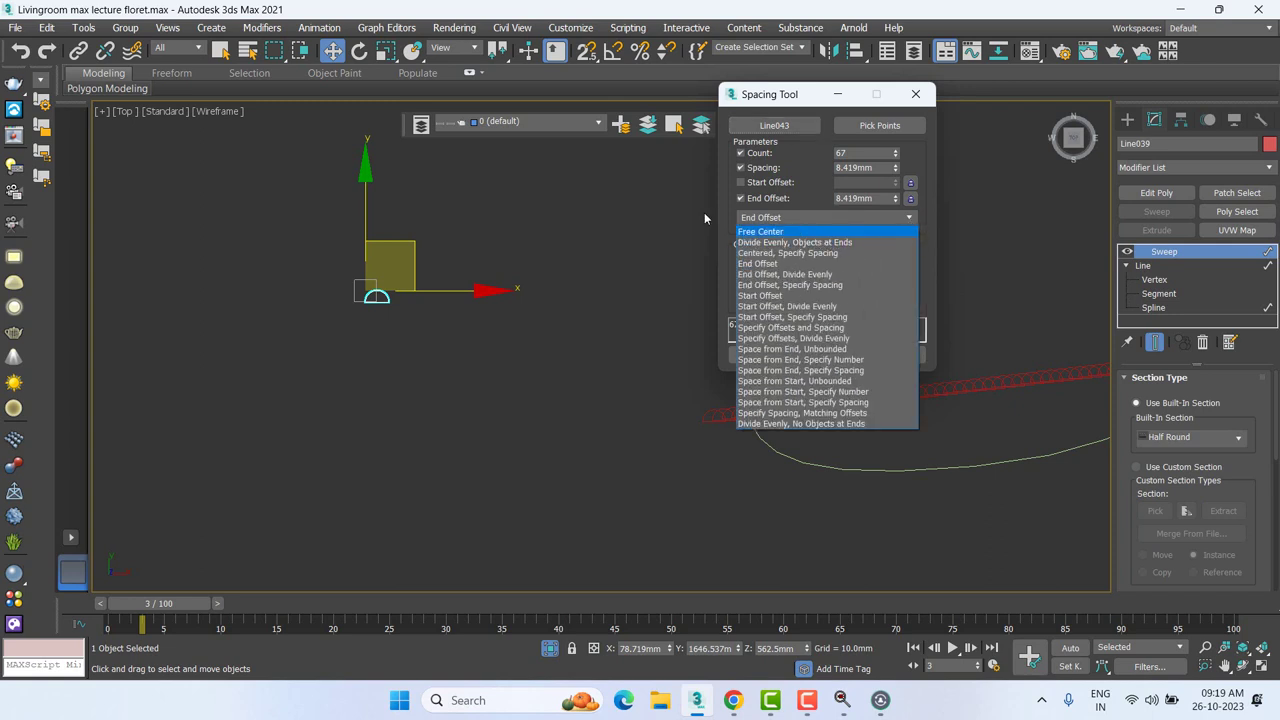
left_click(797, 286)
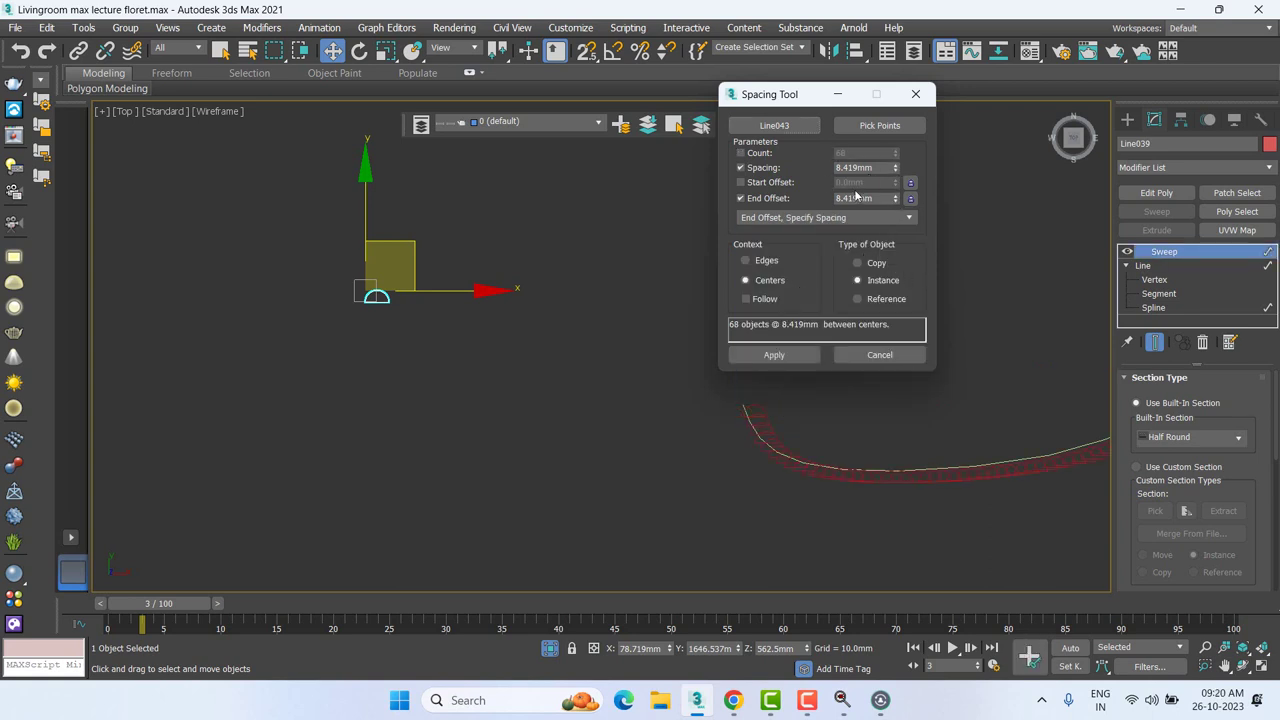
Step: Re-enable Count, set it to 65, and return to Divide Evenly, Objects at Ends
left_click(756, 155)
left_click(895, 157)
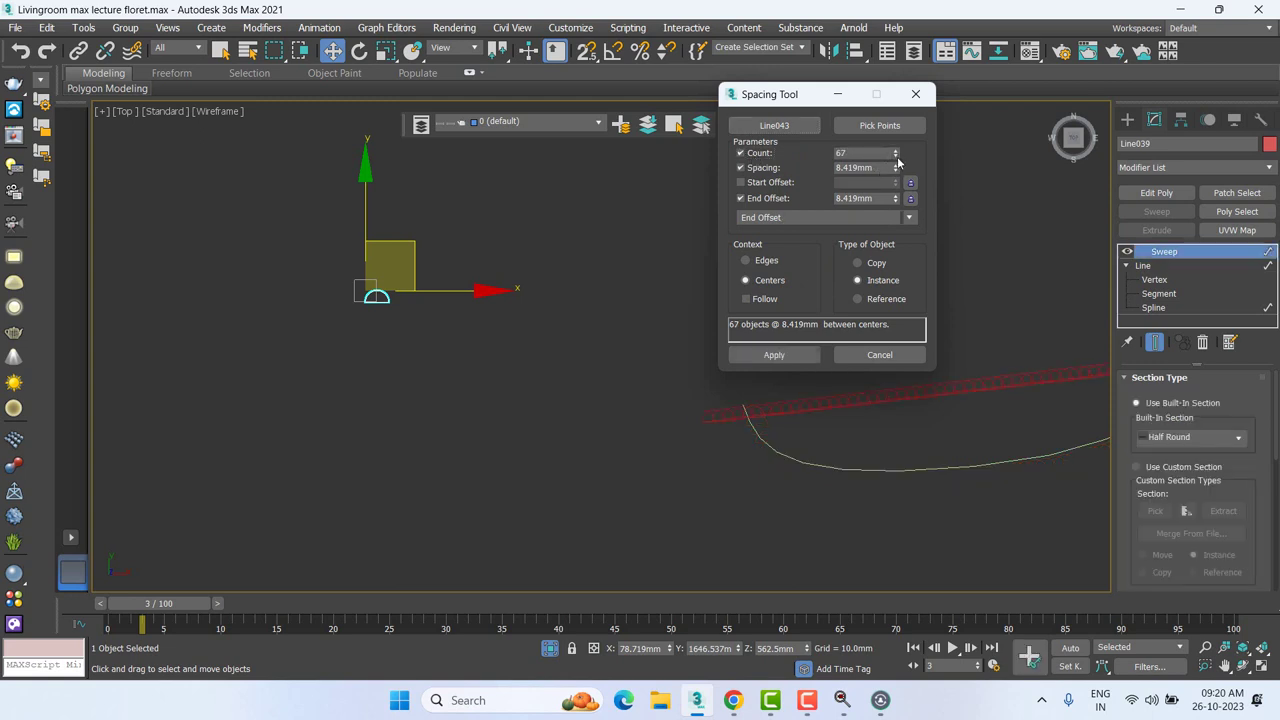
left_click(895, 157)
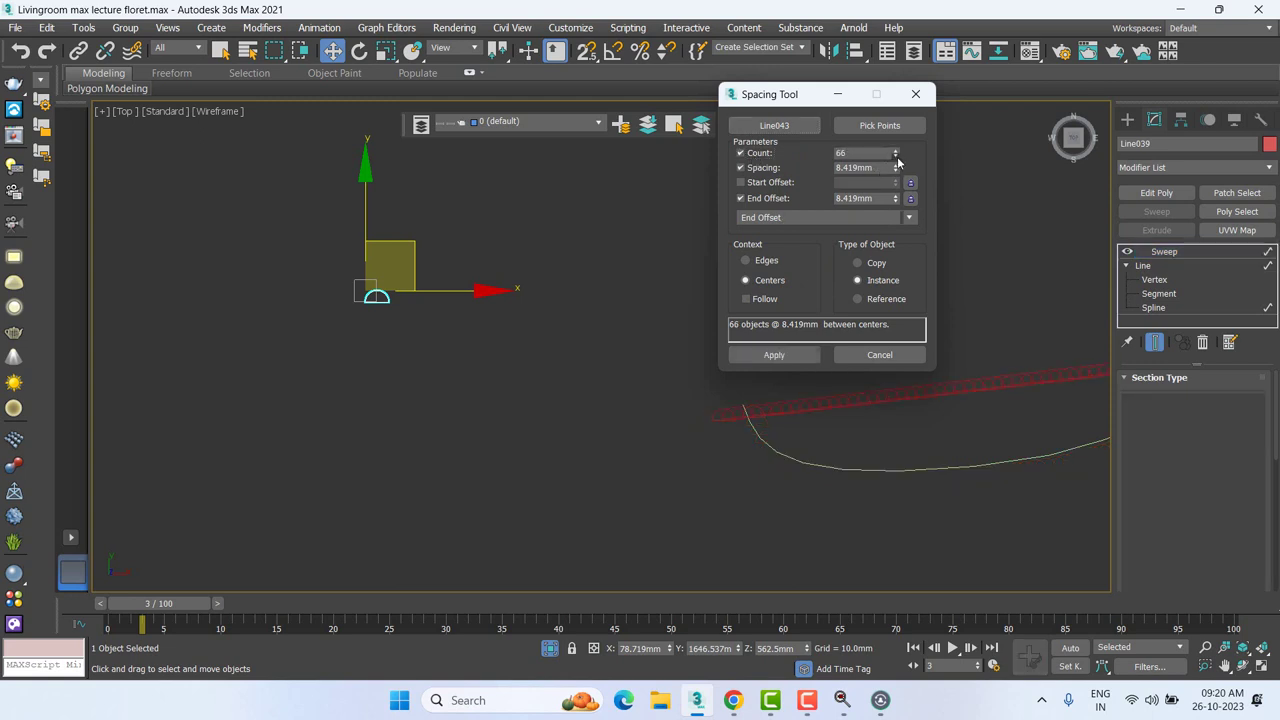
left_click(897, 220)
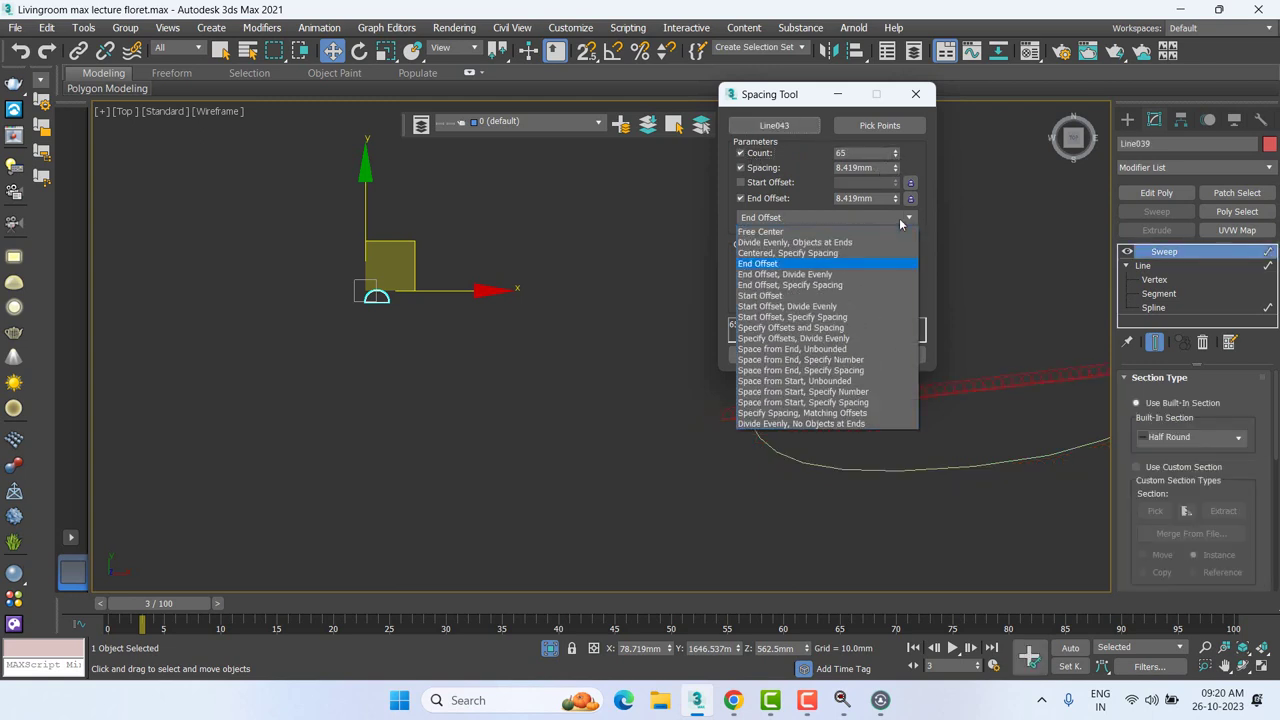
left_click(773, 243)
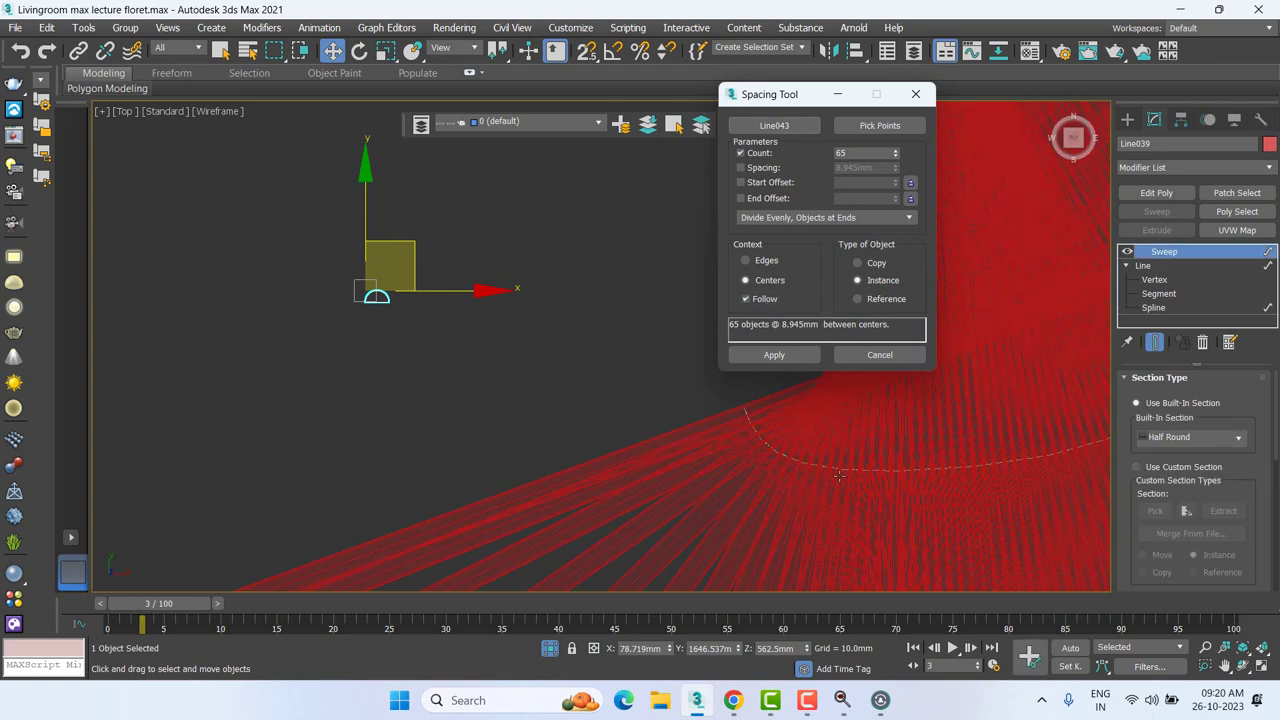
Step: Orbit to inspect the copies at an angle, then return to the top view and recentre
mouse_move(840, 476)
middle_mouse_down("alt")
mouse_move(704, 289)
mouse_move(643, 397)
mouse_move(473, 390)
middle_mouse_up("alt")
scroll(473, 390, "up", 5)
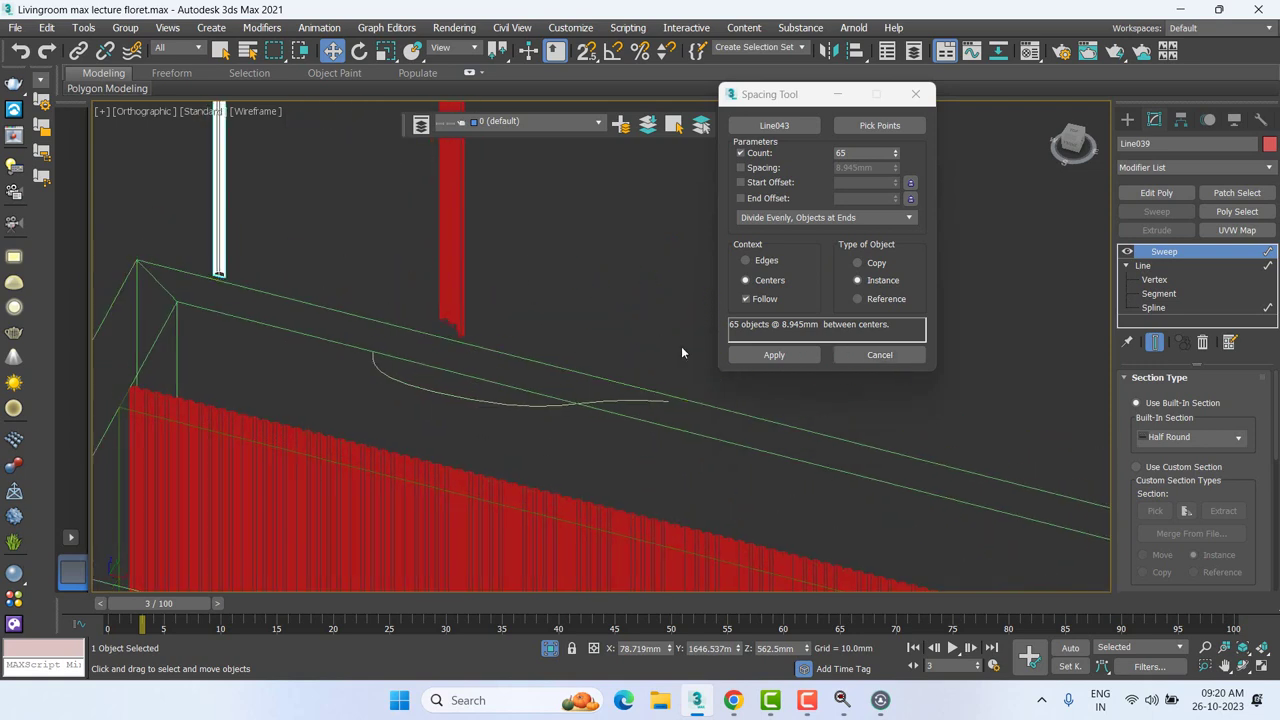
key("t")
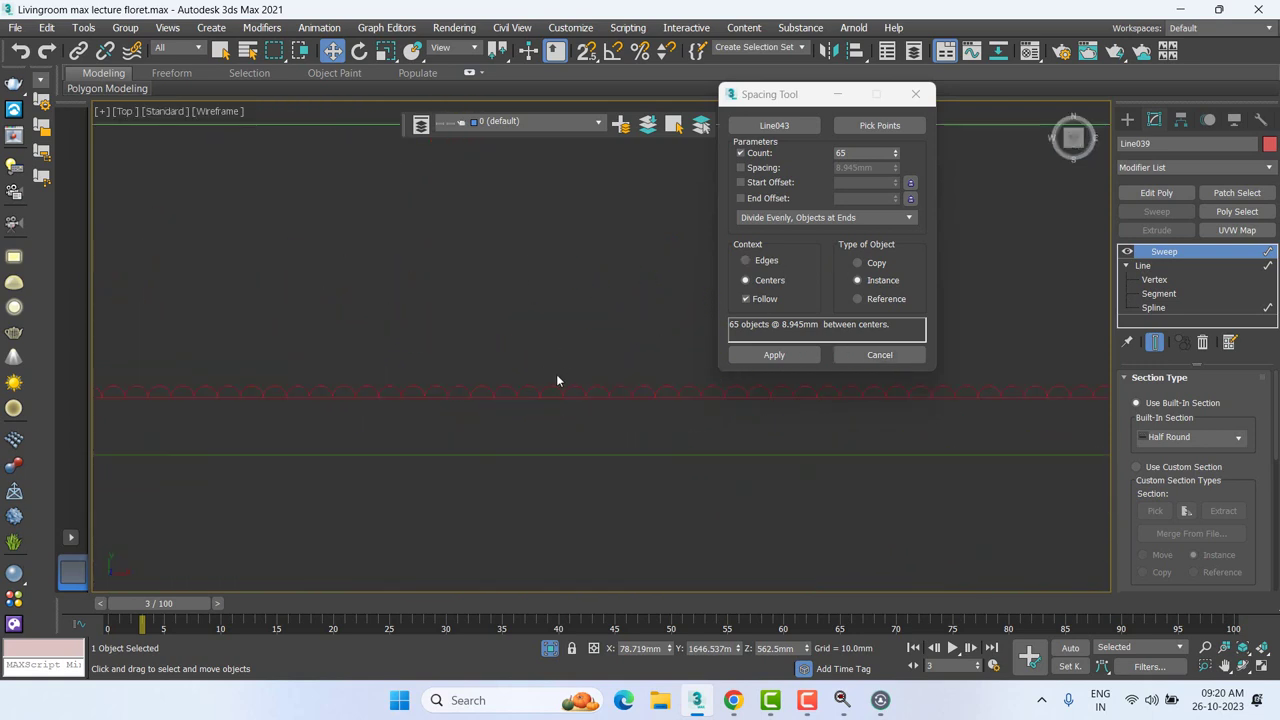
scroll(410, 417, "up", 5)
scroll(410, 417, "up", 3)
scroll(434, 431, "down", 2)
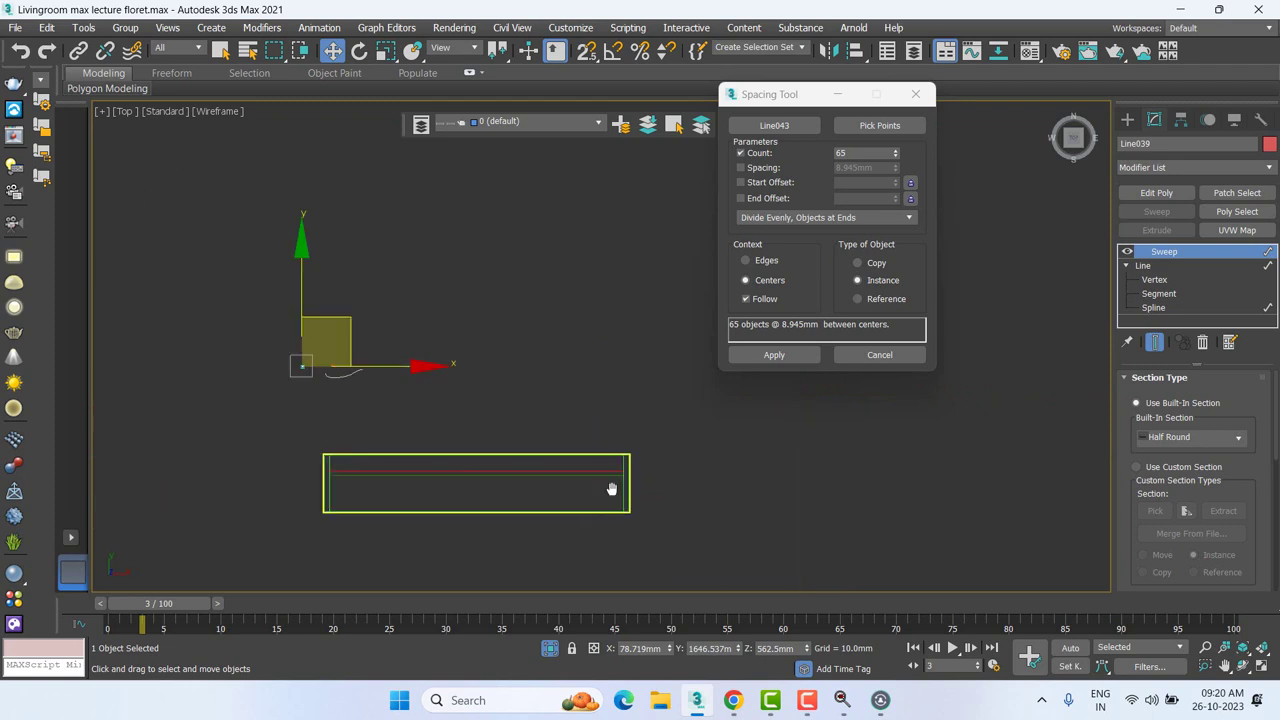
scroll(611, 489, "up", 3)
scroll(614, 492, "down", 5)
scroll(616, 488, "down", 4)
scroll(620, 480, "down", 4)
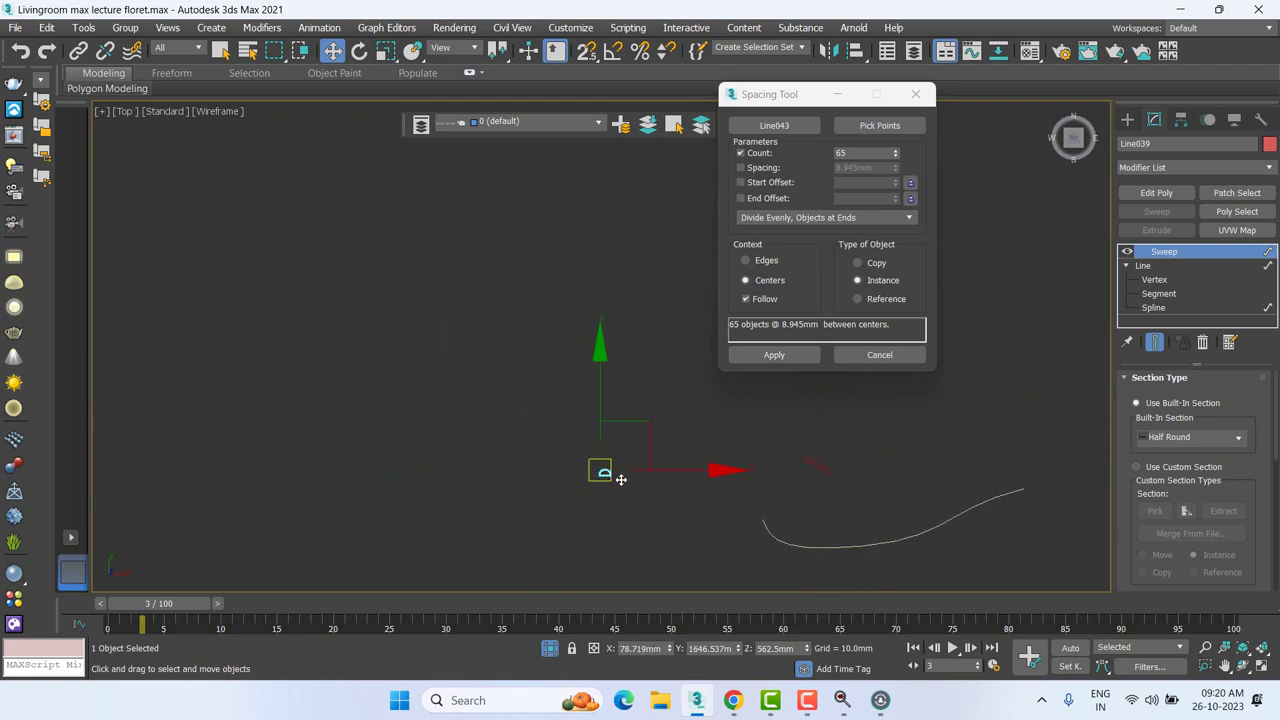
mouse_move(620, 480)
middle_mouse_down()
mouse_move(480, 443)
mouse_move(474, 382)
middle_mouse_up()
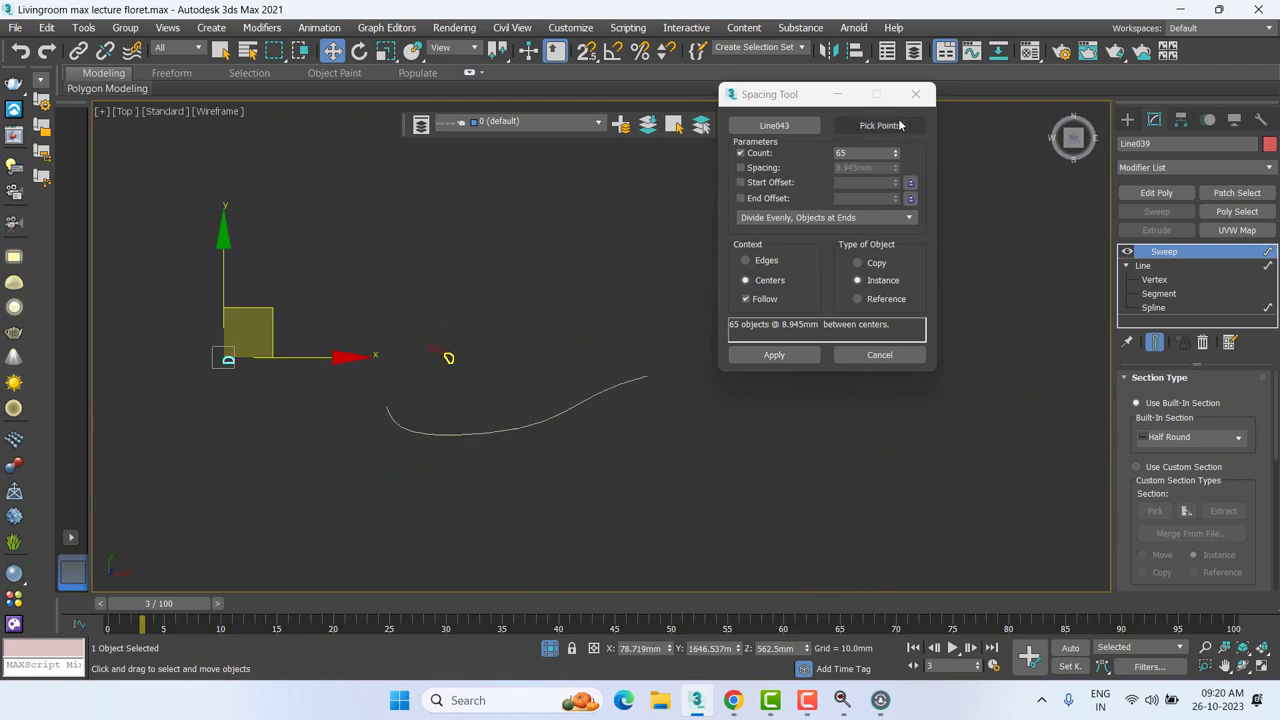
Step: Set Context to Edges, uncheck Follow, and close the Spacing Tool without adding copies
left_click(808, 95)
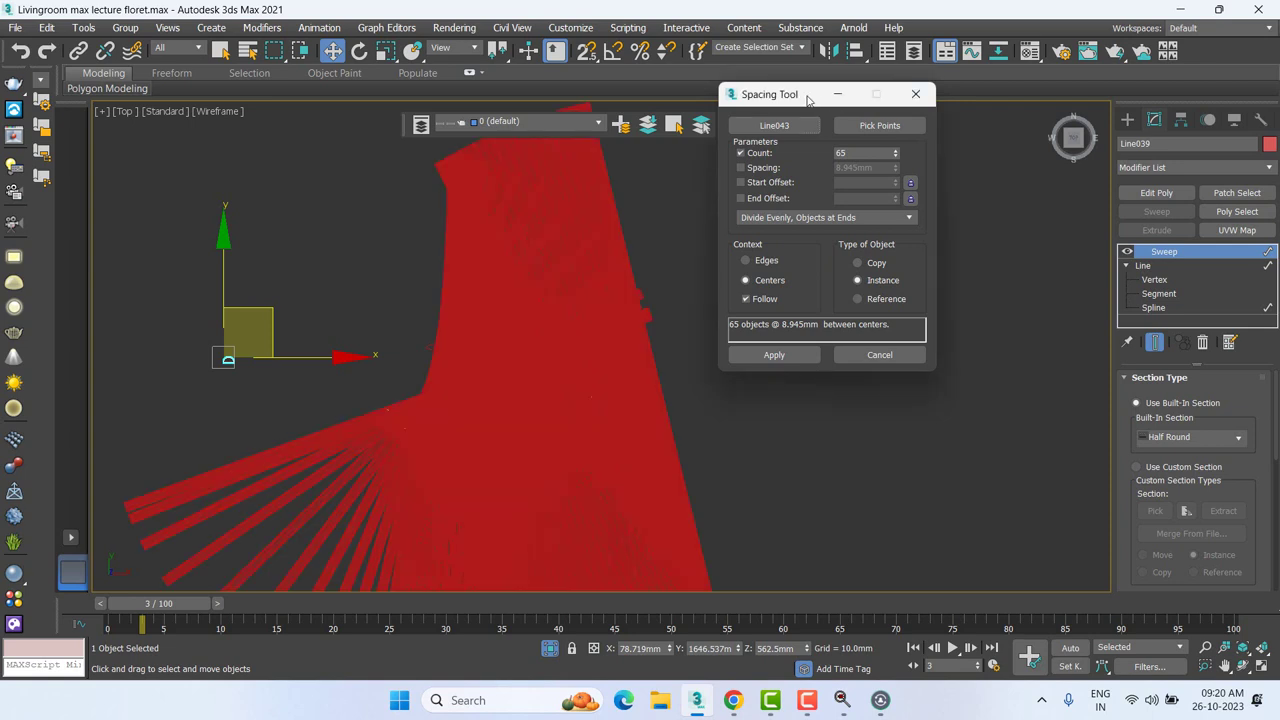
left_click(754, 262)
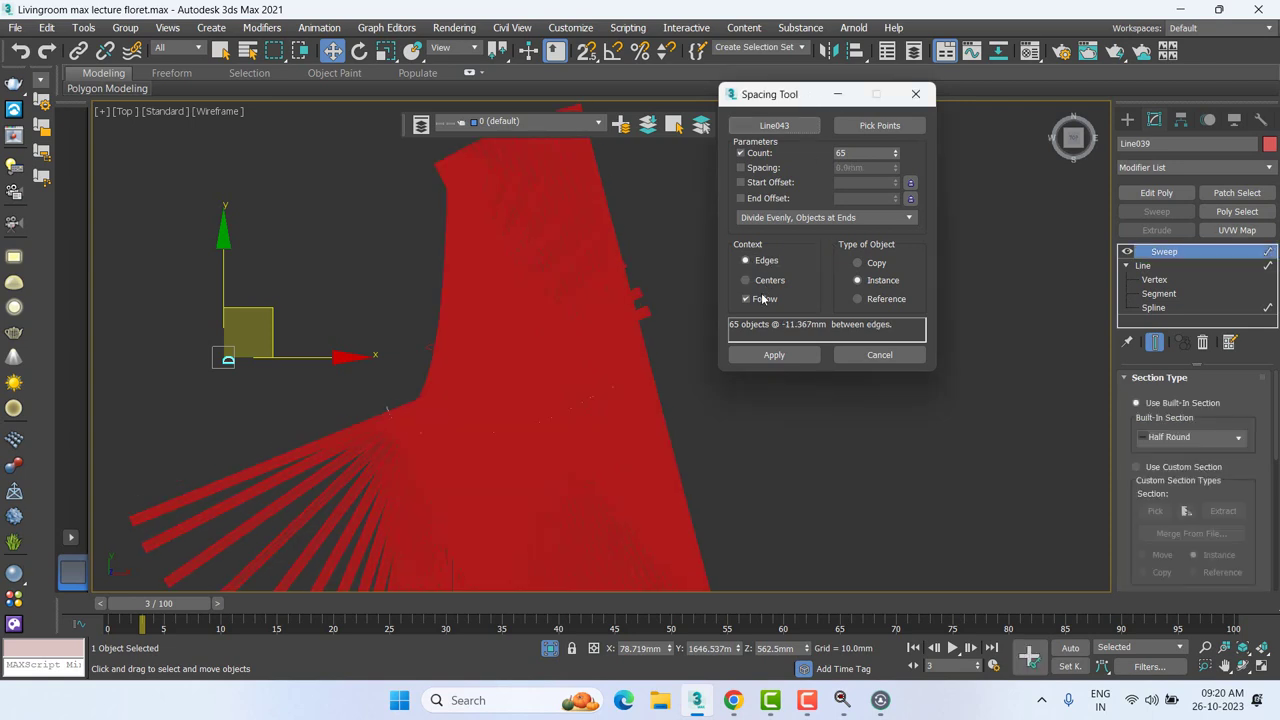
left_click(760, 298)
scroll(562, 374, "up", 3)
scroll(571, 356, "up", 3)
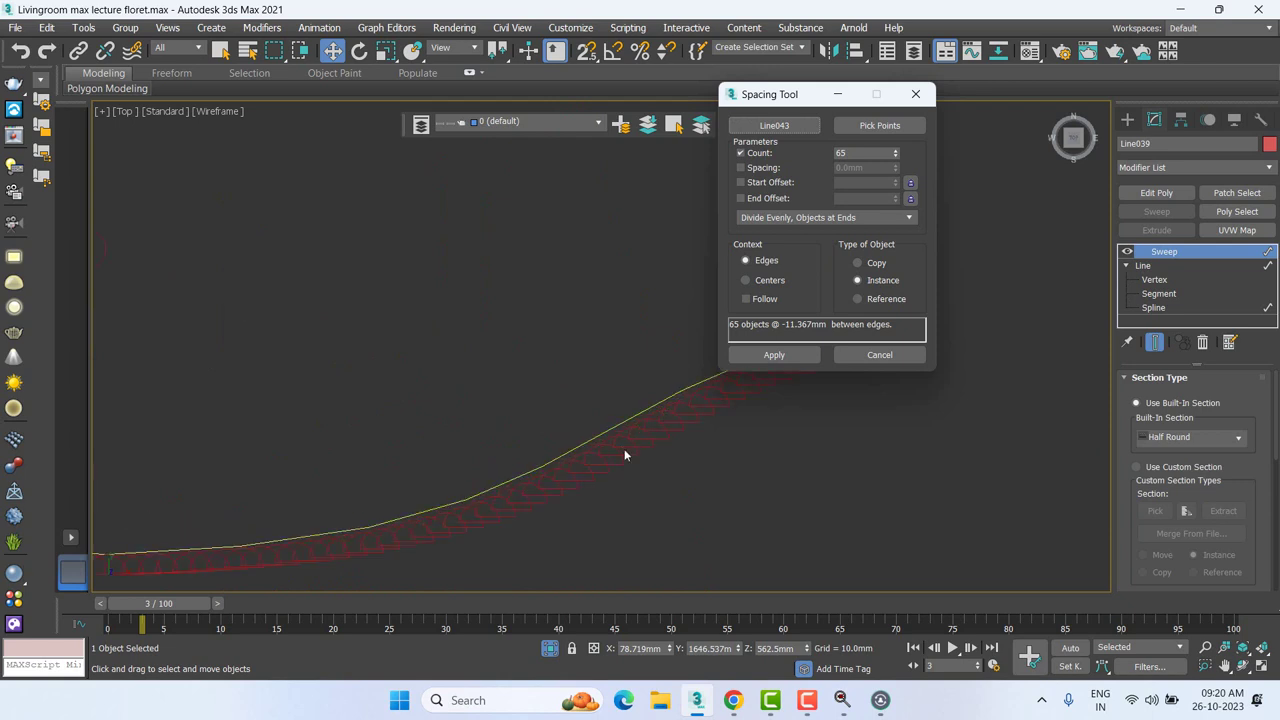
scroll(429, 424, "up", 2)
left_click(915, 94)
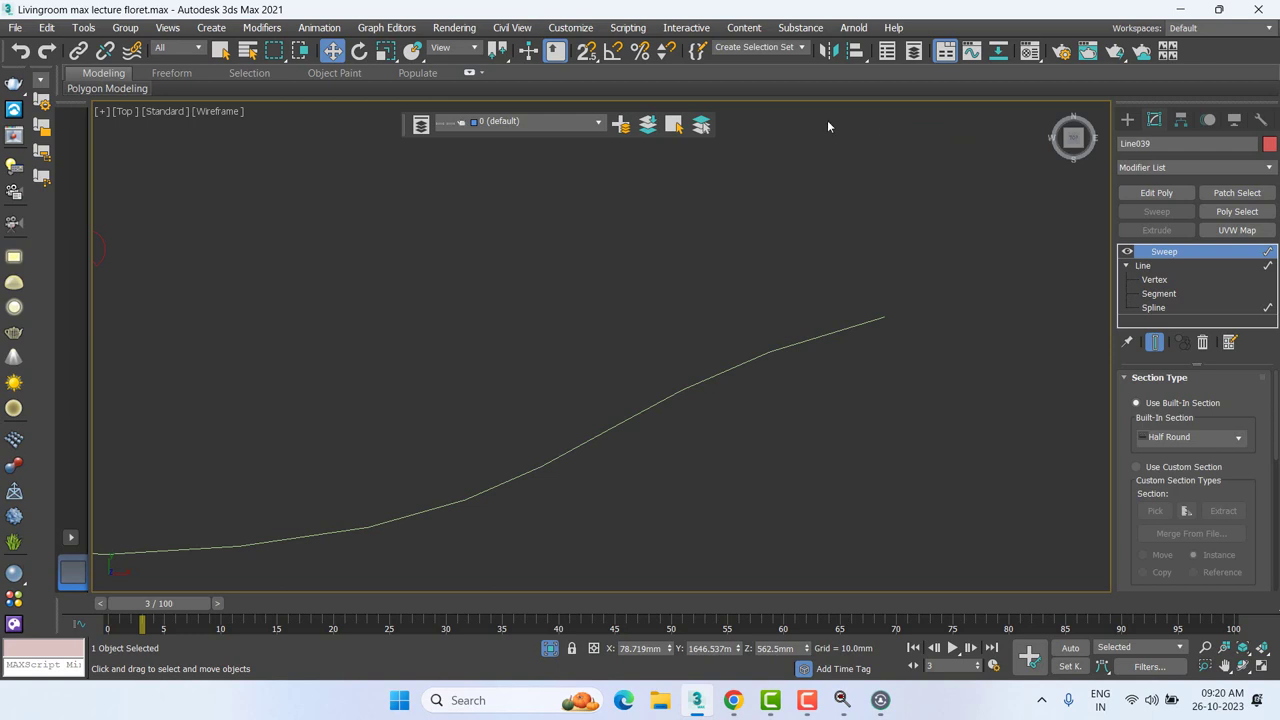
scroll(603, 397, "down", 2)
scroll(576, 388, "down", 3)
key("F8")
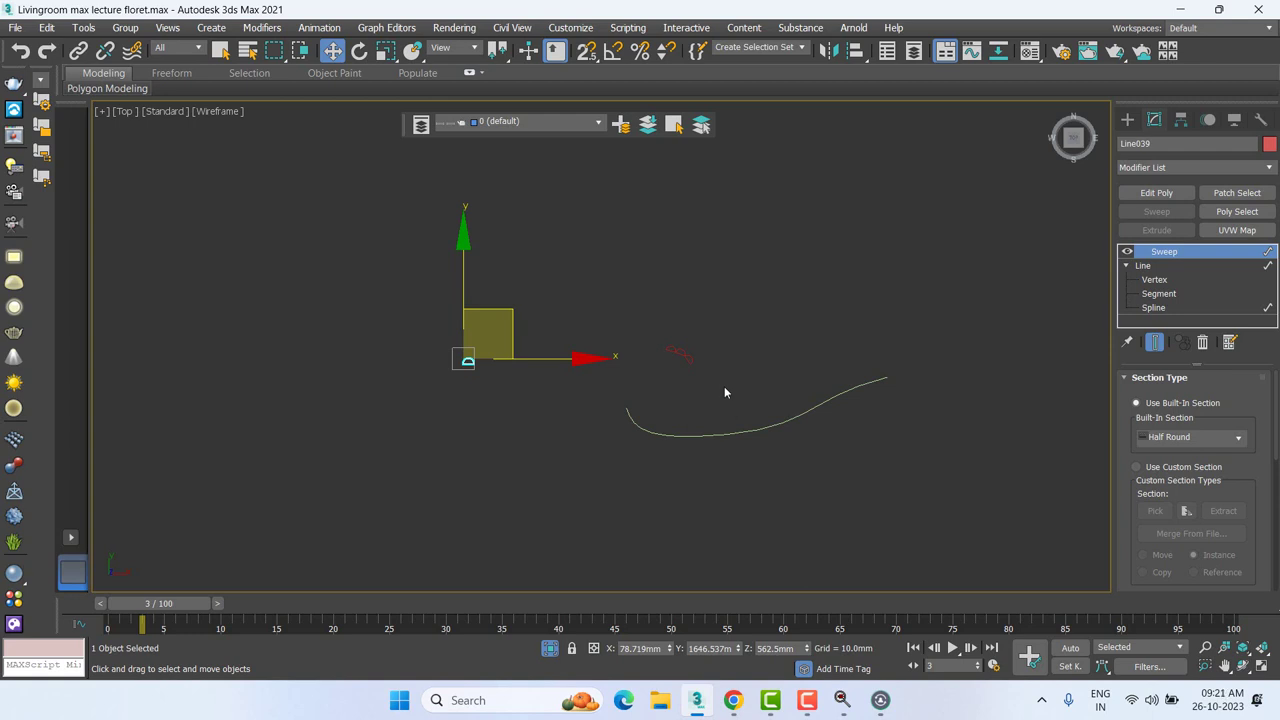
Step: Draw Line044, a five-point zigzag with two peaks, above the curved spline
left_click(1127, 119)
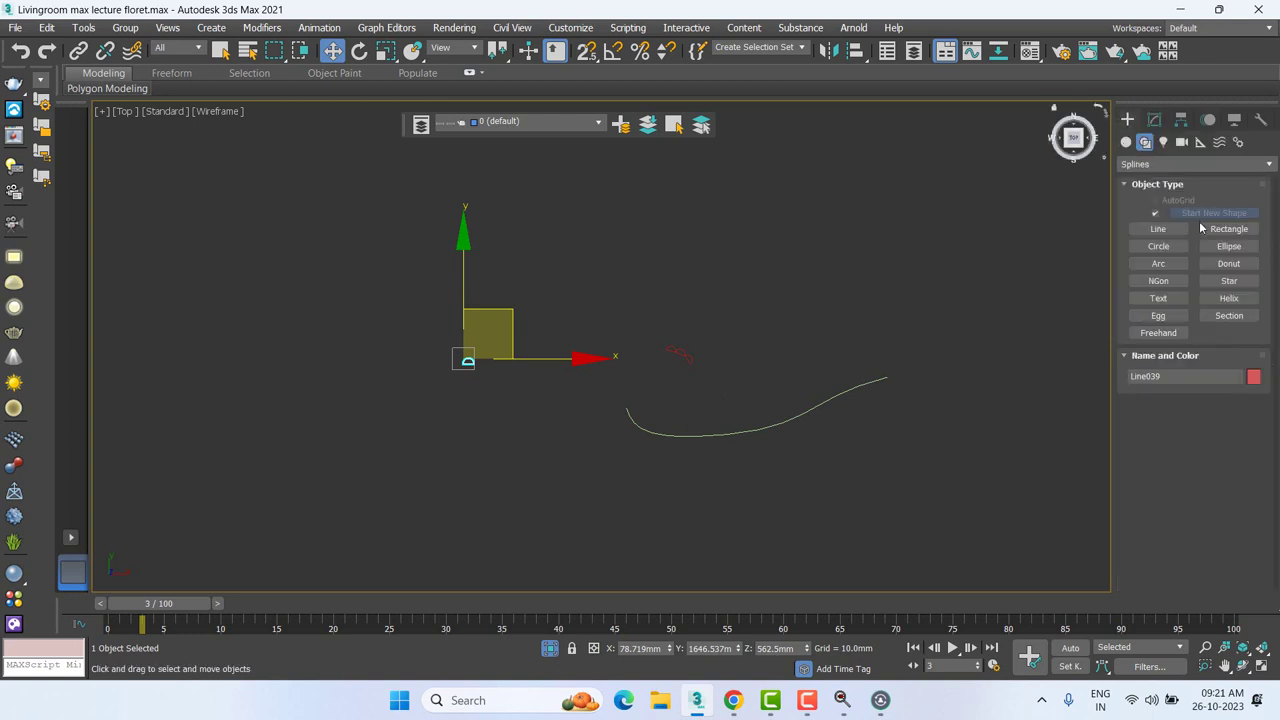
left_click(1158, 229)
left_click(350, 240)
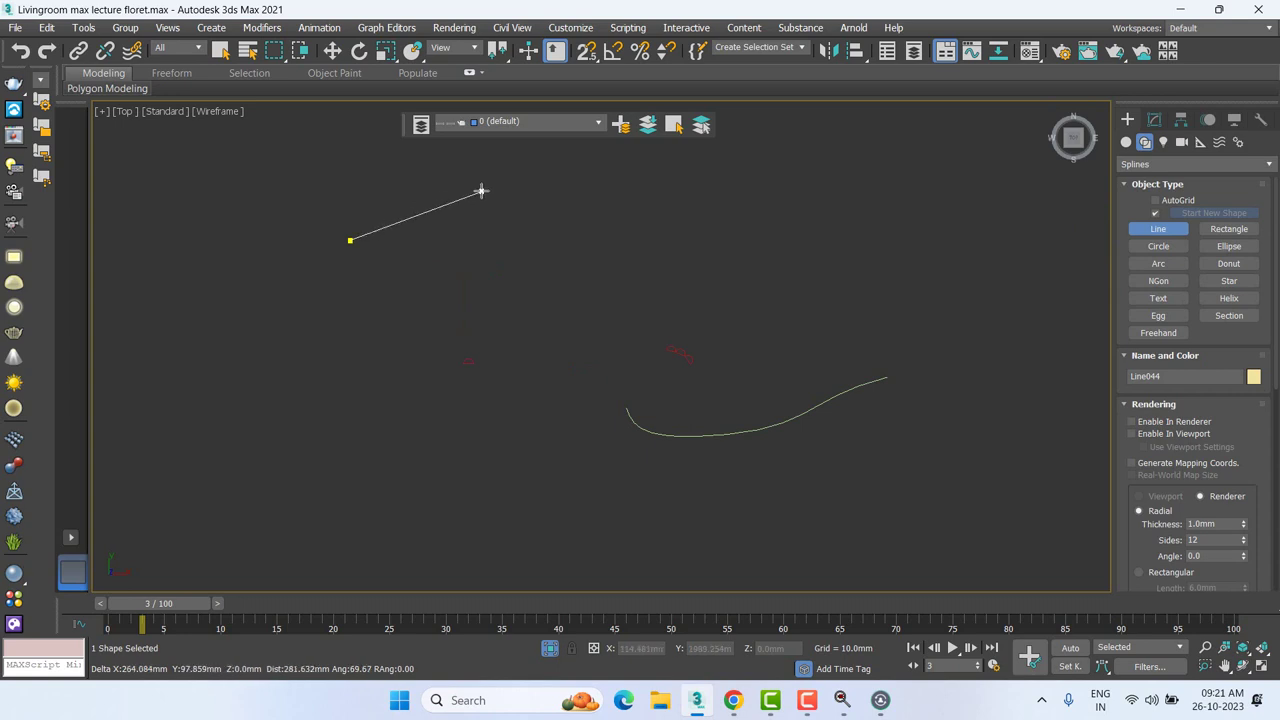
left_click(490, 186)
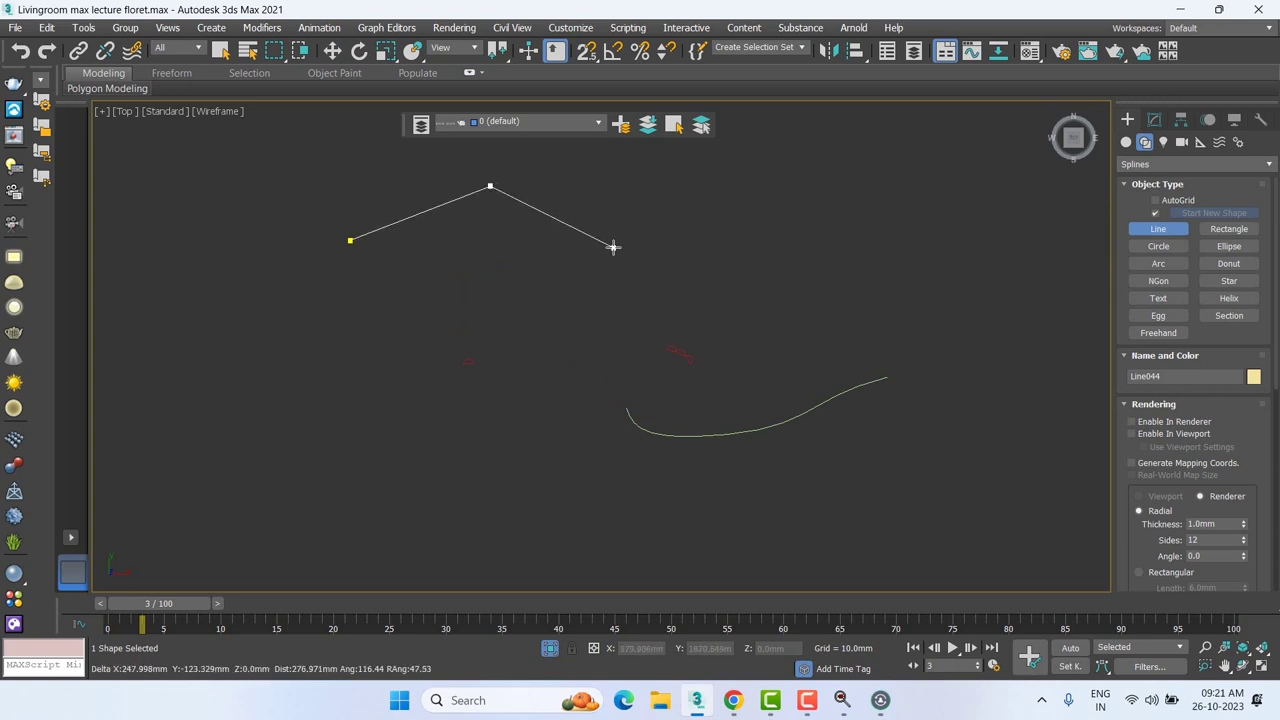
left_click(613, 247)
left_click(760, 181)
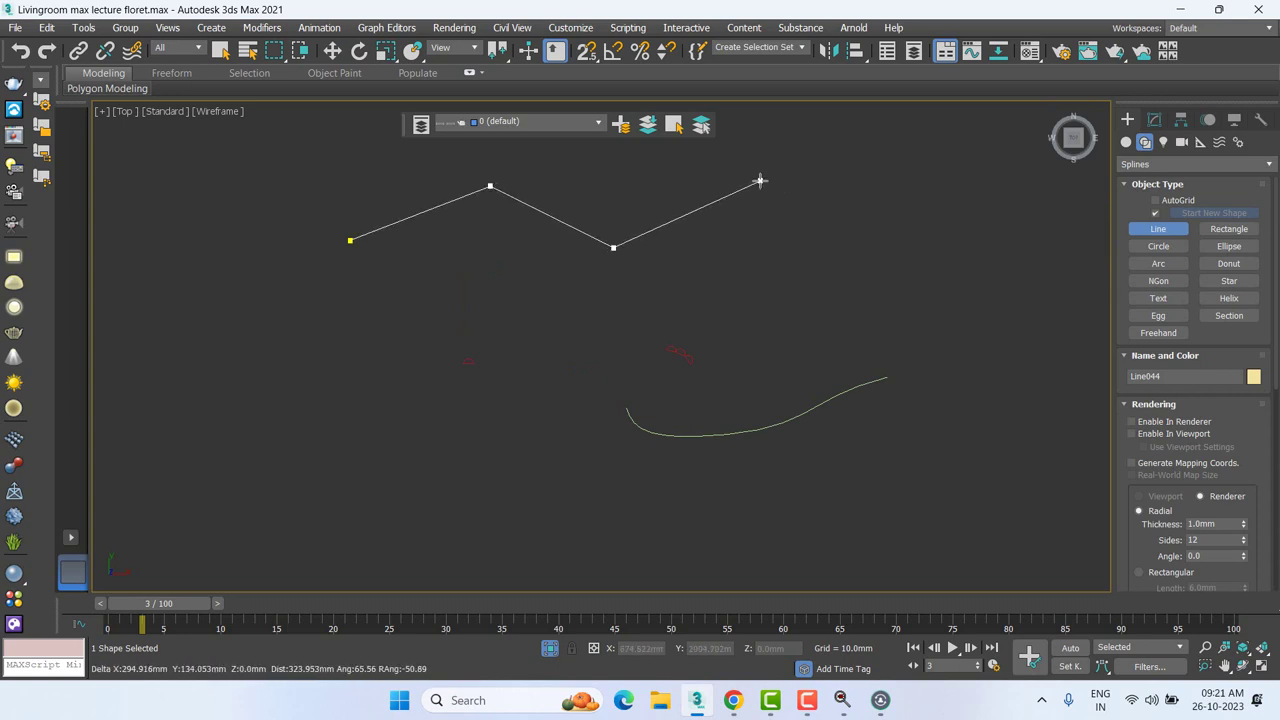
left_click(897, 260)
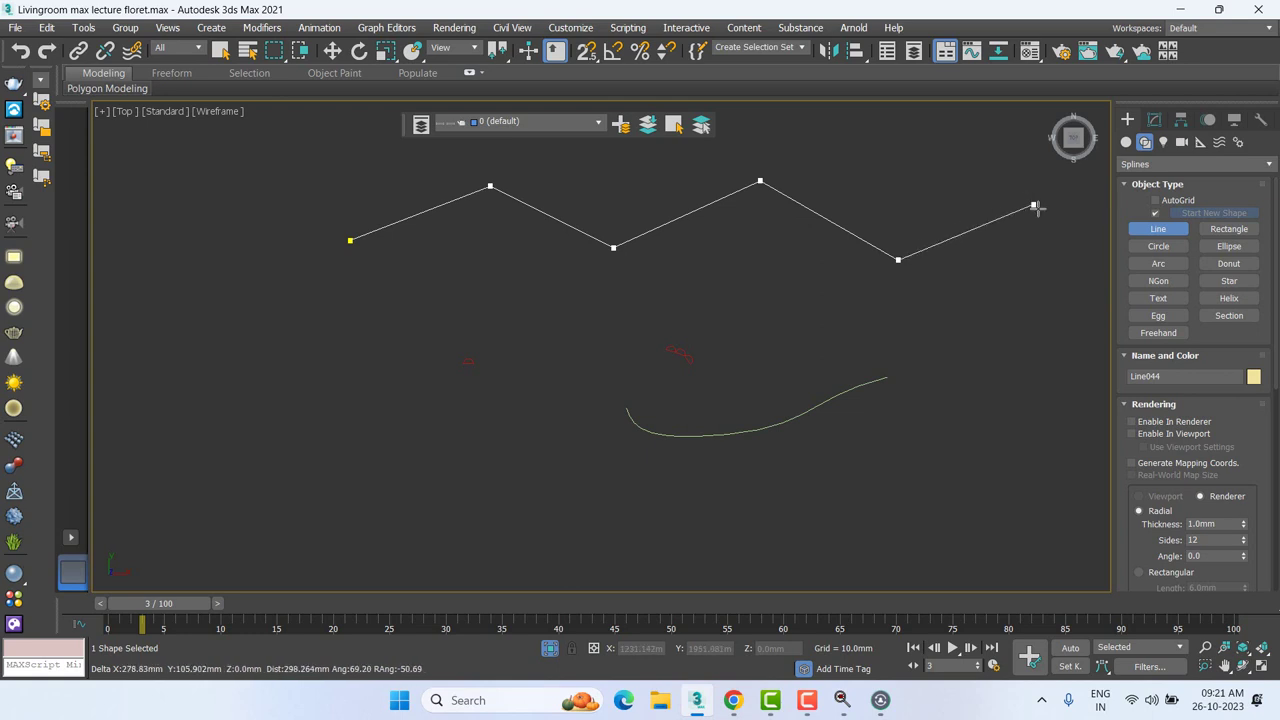
right_click(1020, 320)
Step: Put Line044 at Vertex sub-object level and box-select its middle vertices
key("w")
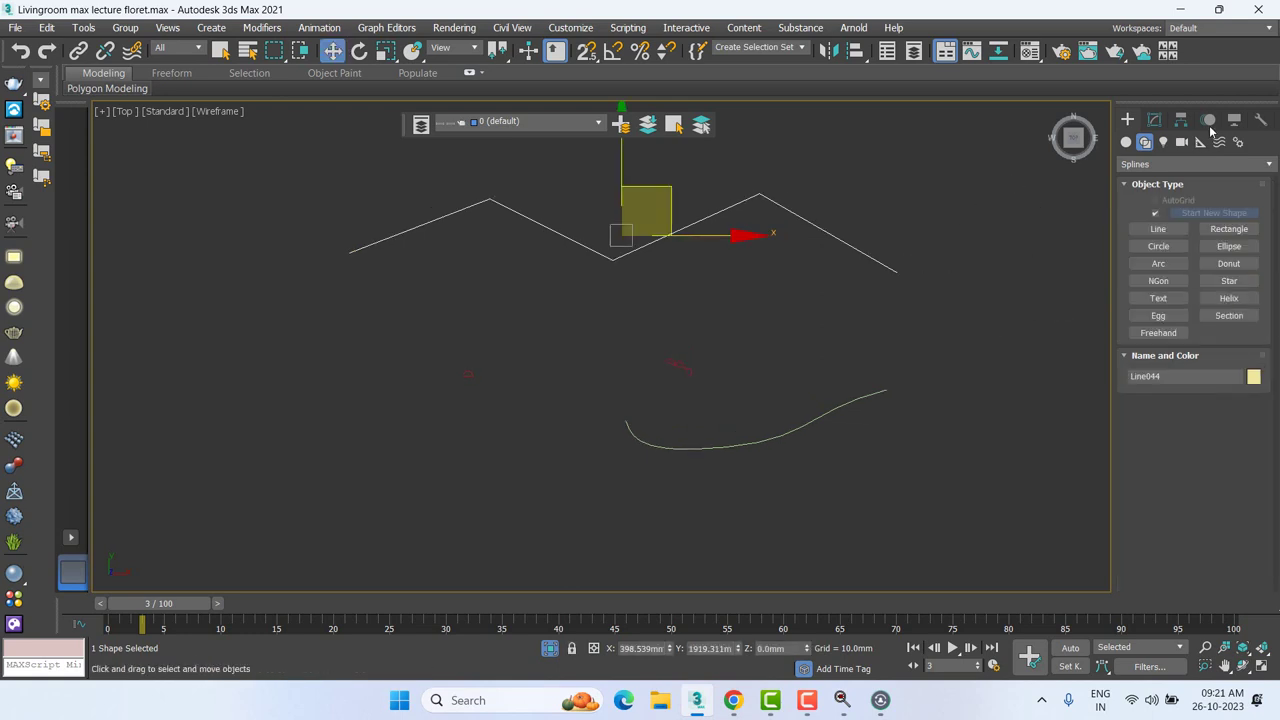
left_click(1157, 120)
left_click(1126, 251)
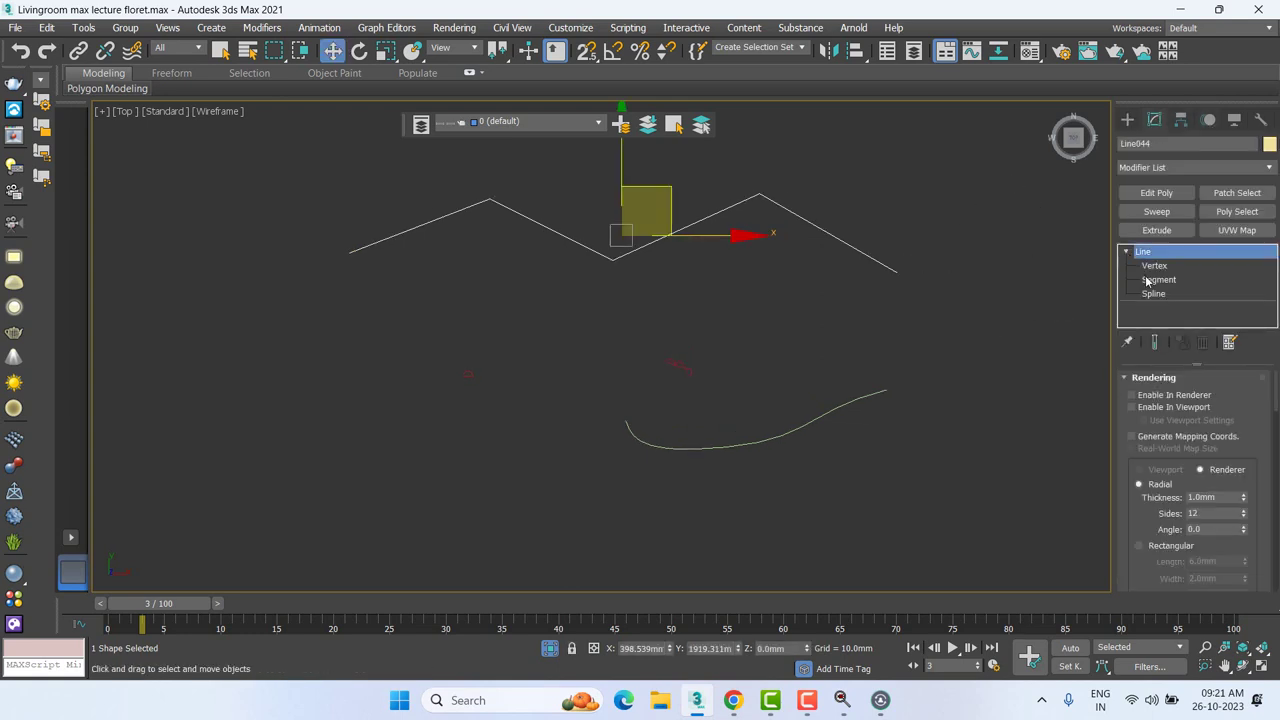
left_click(1155, 265)
left_click_drag(486, 280, 881, 162)
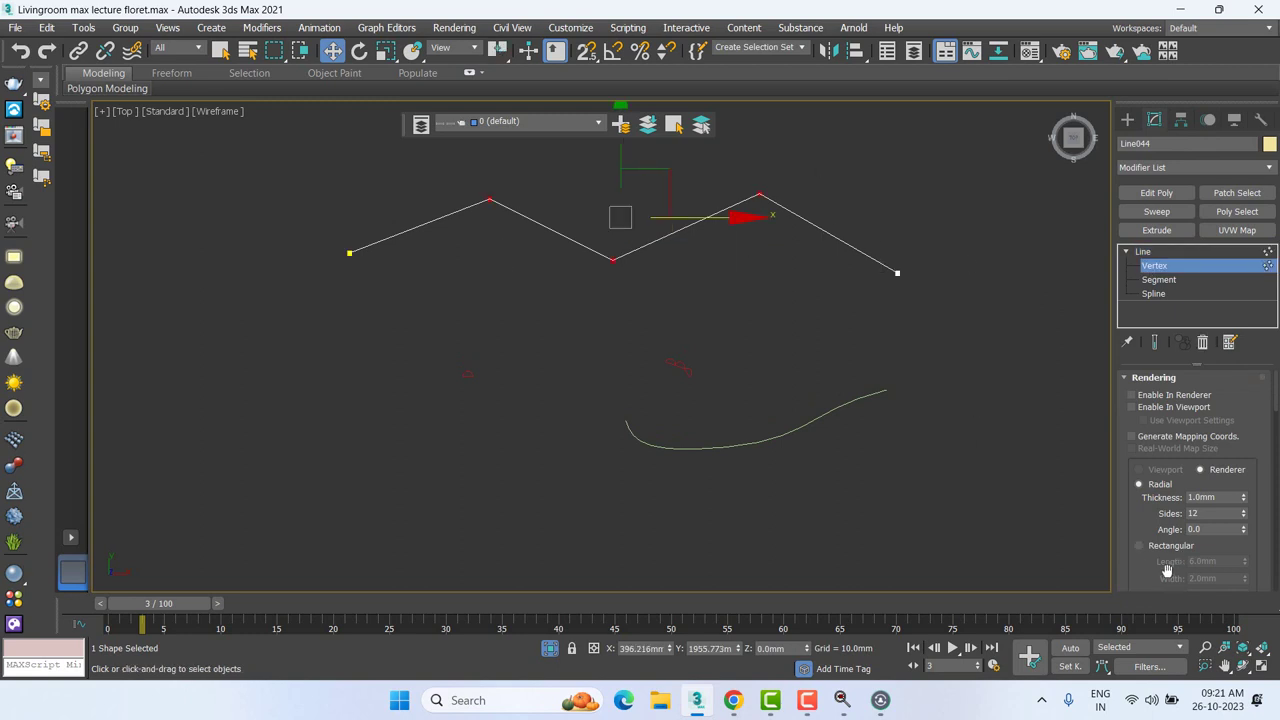
scroll(1163, 510, "down", 1)
scroll(1163, 510, "down", 3)
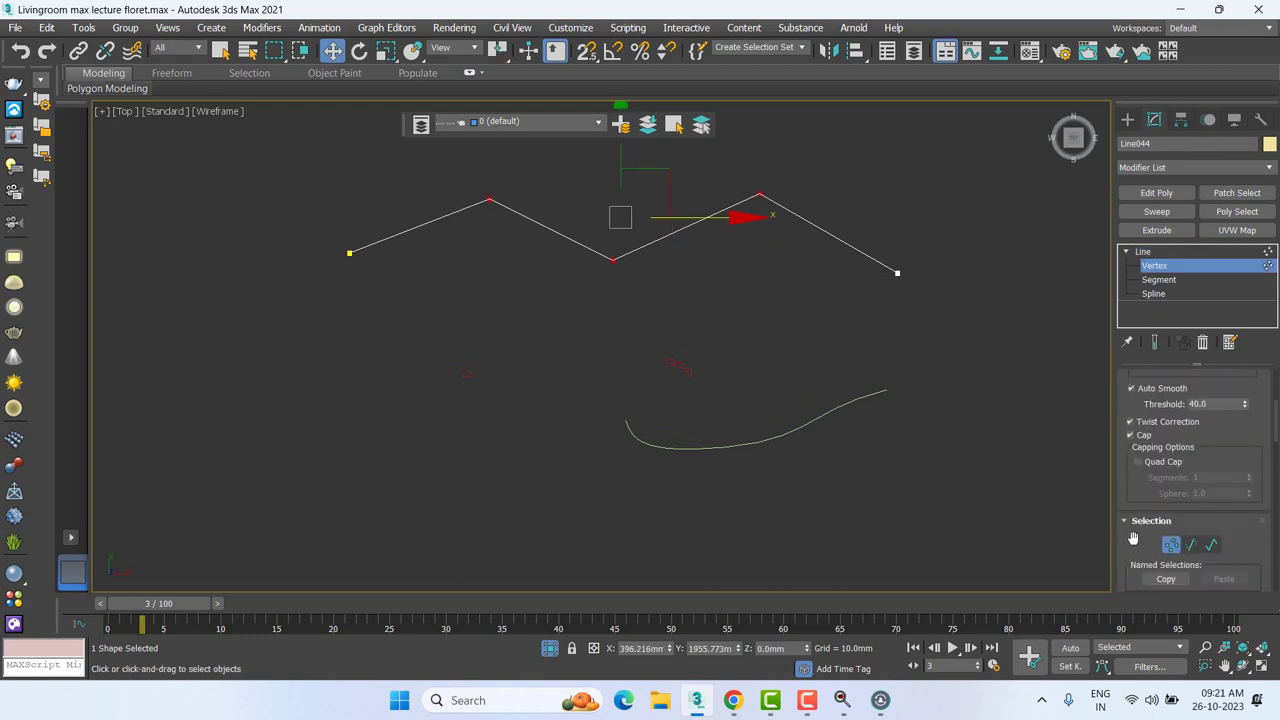
scroll(1132, 495, "down", 1)
scroll(1129, 320, "down", 2)
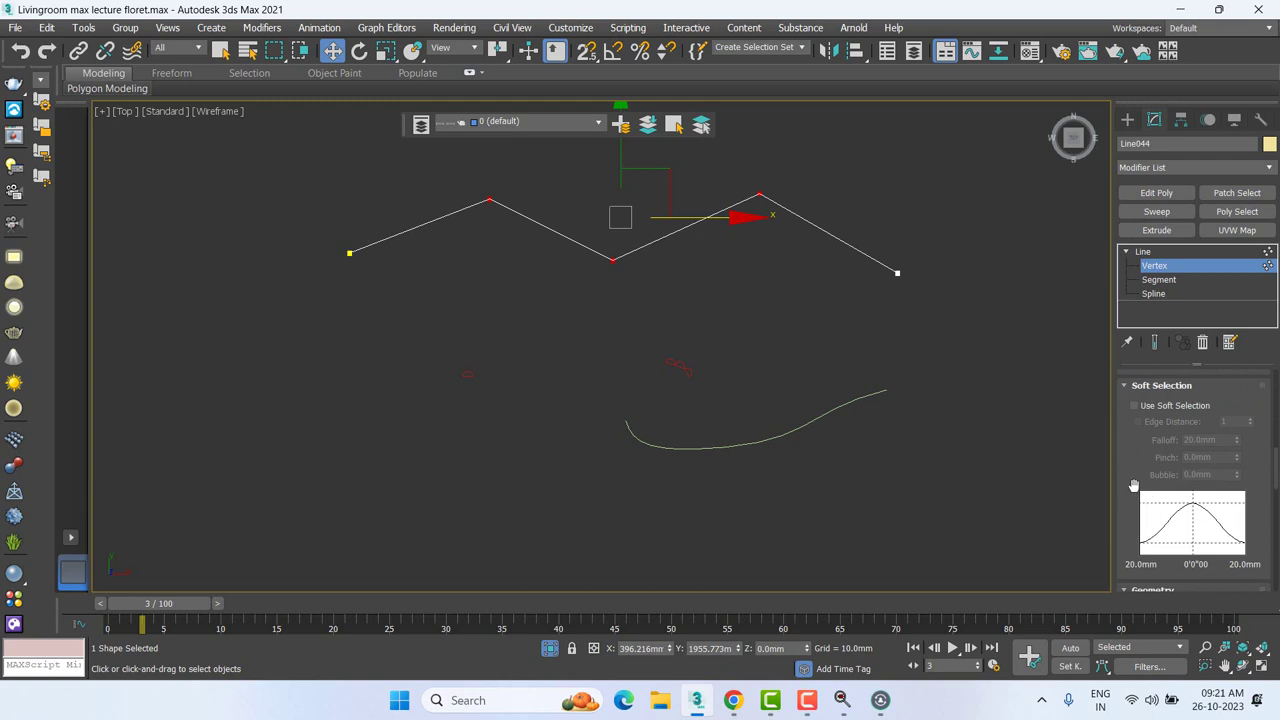
scroll(1113, 265, "down", 4)
Step: Fillet the selected middle corners so the zigzag becomes a smooth wavy curve
left_click_drag(1222, 533, 1199, 279)
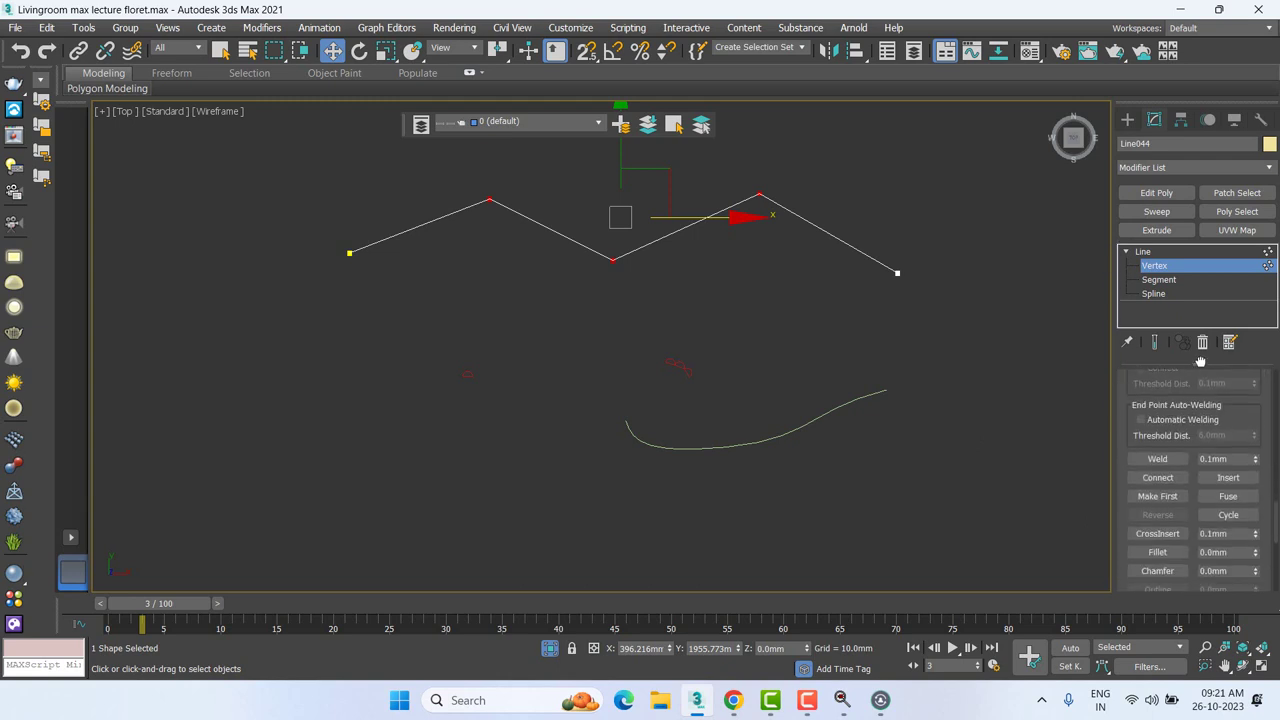
left_click(1157, 468)
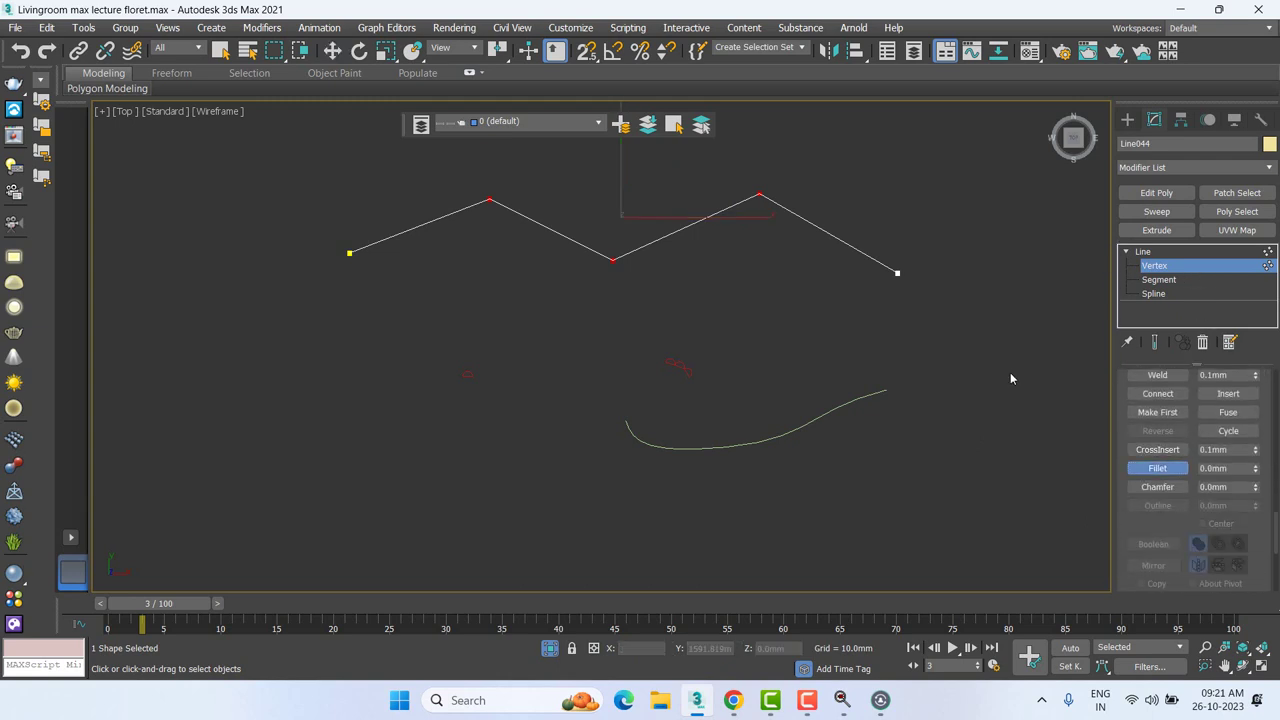
mouse_move(611, 260)
left_mouse_down()
mouse_move(614, 204)
mouse_move(621, 215)
left_mouse_up()
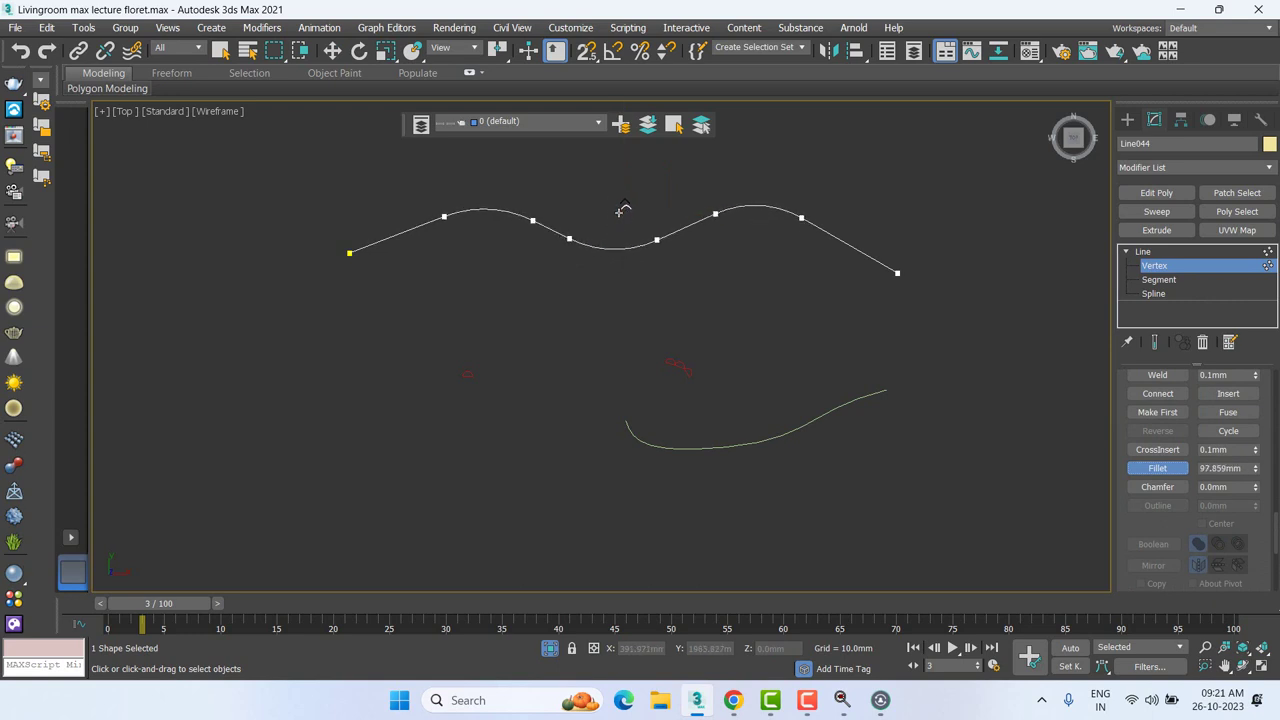
key("w")
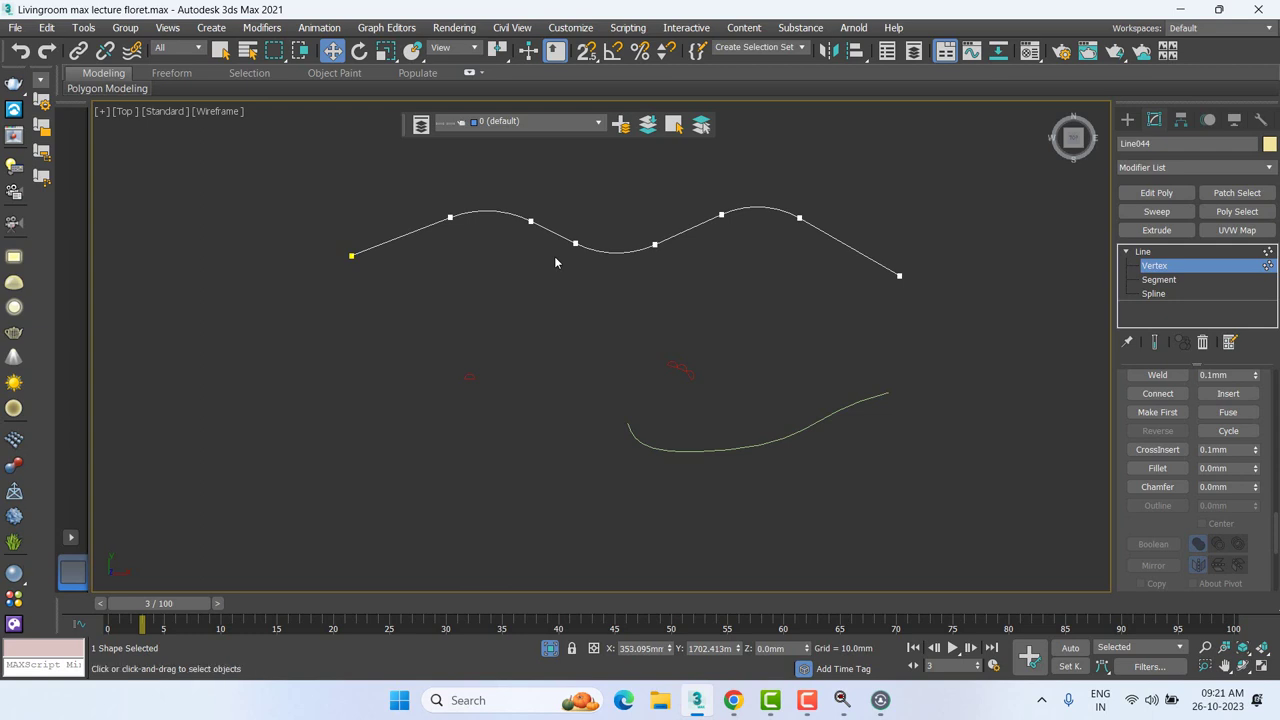
Step: Leave vertex editing and frame the wall panel and wavy line in the viewport
scroll(518, 290, "down", 2)
scroll(525, 306, "down", 4)
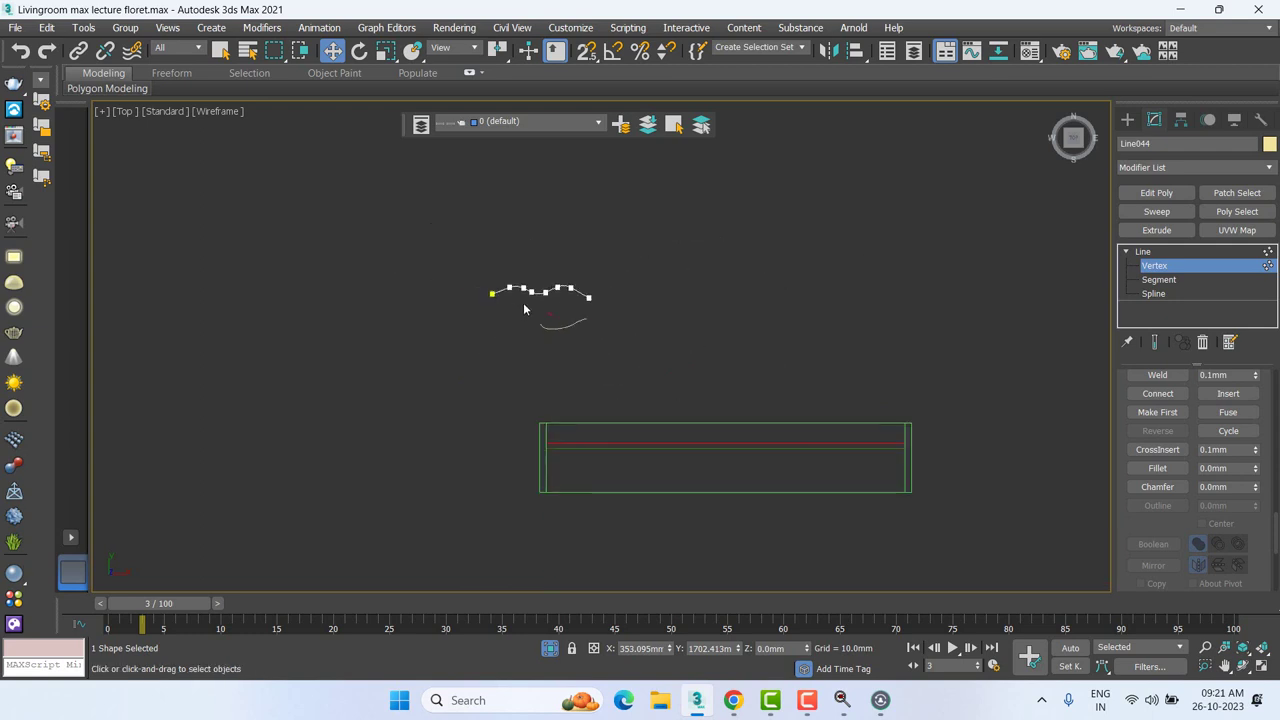
middle_click_drag(558, 333, 555, 278)
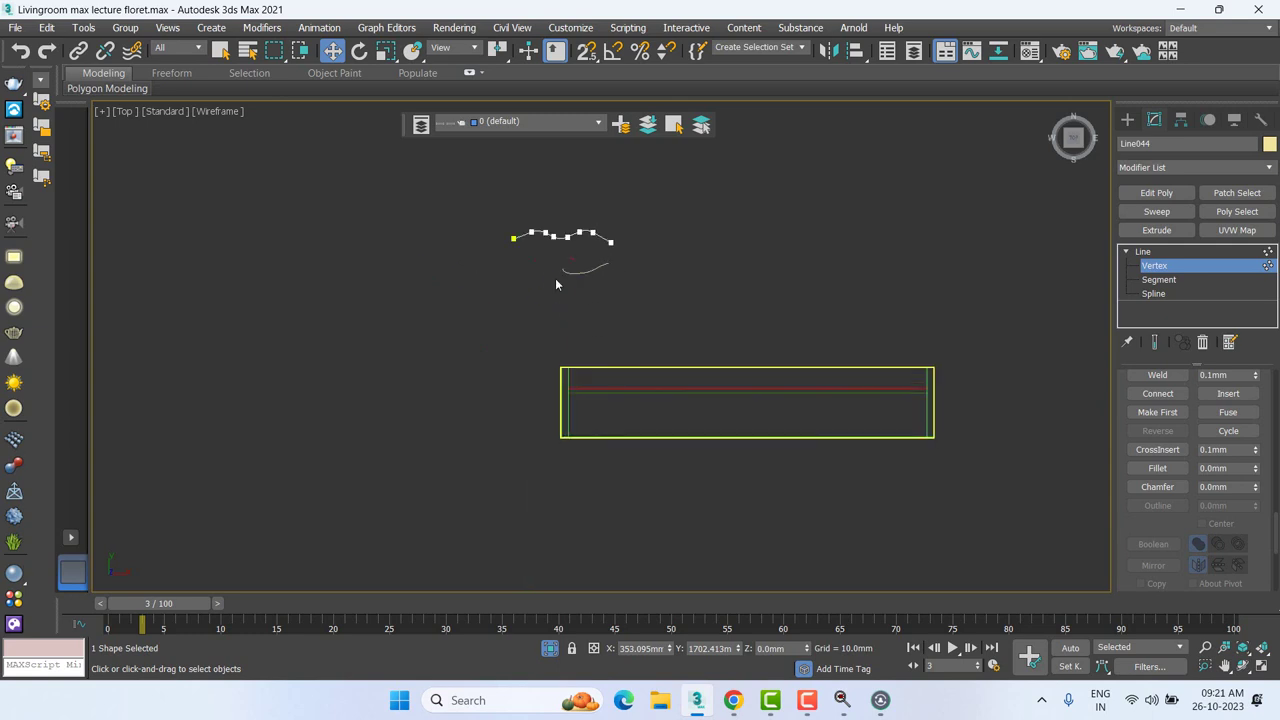
scroll(555, 278, "up", 3)
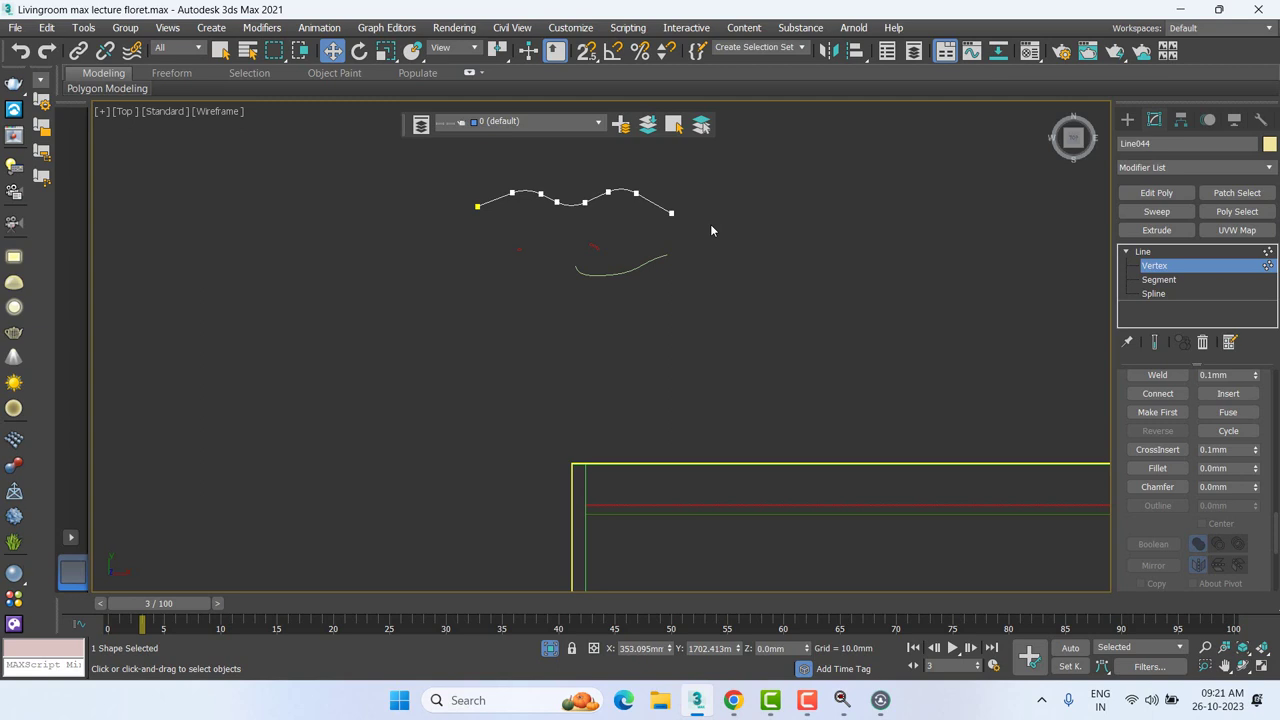
mouse_move(652, 268)
middle_mouse_down()
mouse_move(565, 216)
mouse_move(565, 246)
middle_mouse_up()
left_click(1143, 251)
middle_click_drag(690, 214, 697, 274)
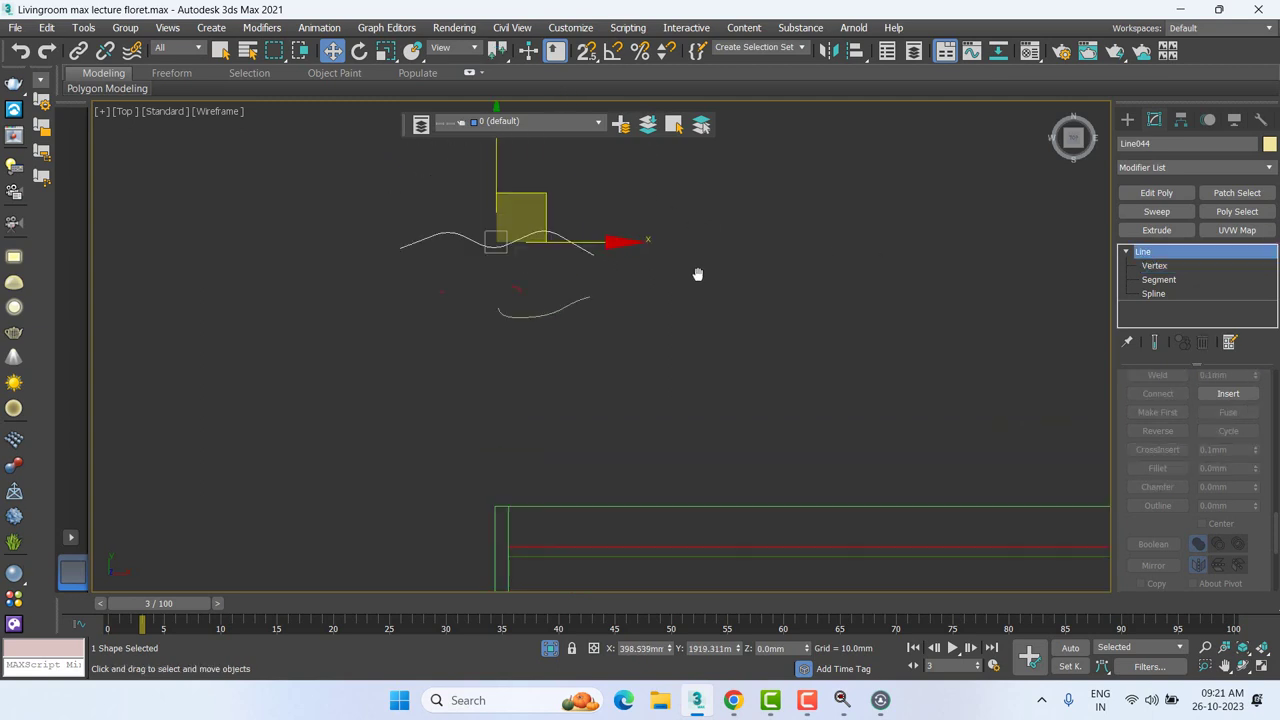
key("Delete")
scroll(668, 285, "down", 3)
key("ctrl+a")
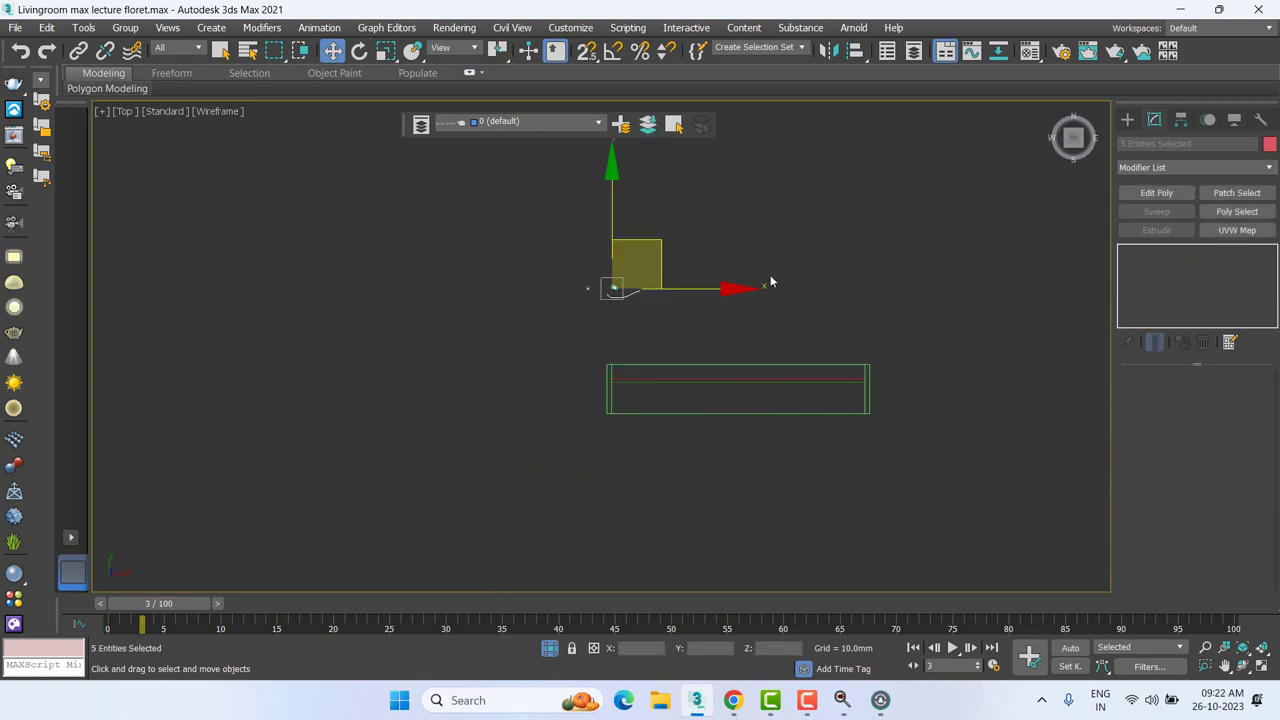
scroll(720, 300, "up", 3)
middle_click_drag(560, 364, 675, 302)
key("Delete")
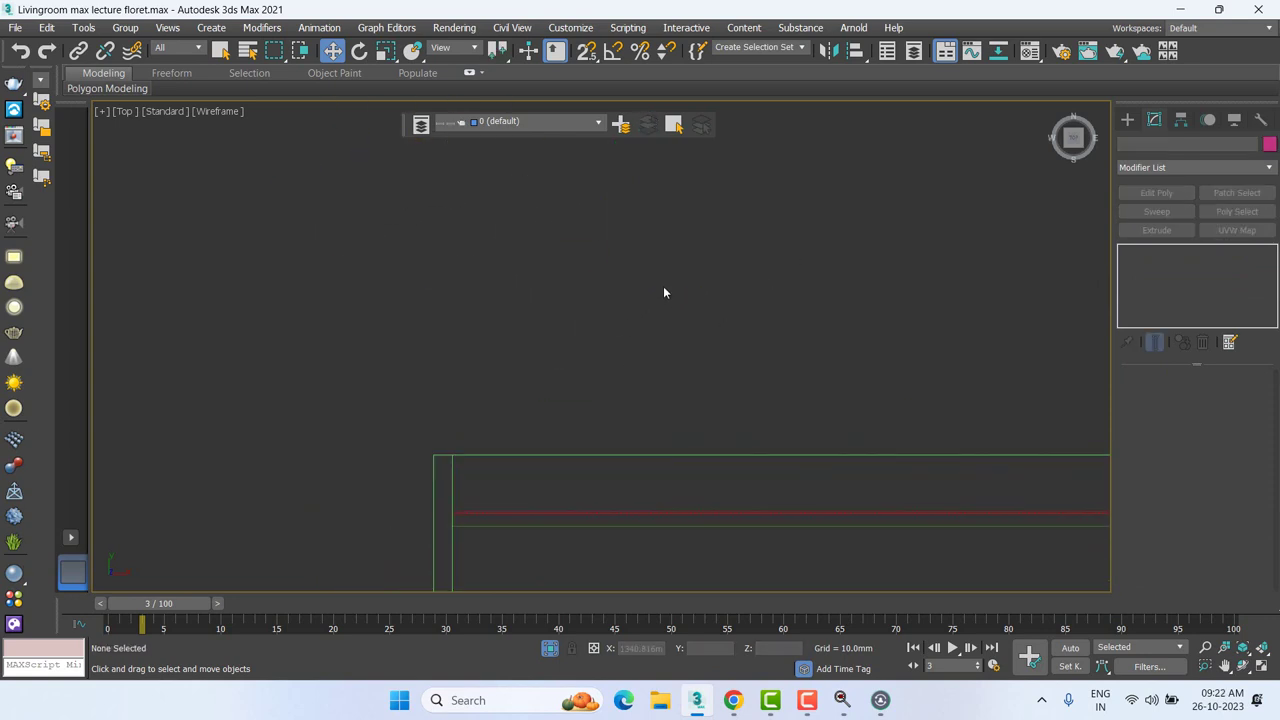
scroll(580, 497, "up", 2)
Step: Select the swept flute strip (Line038), switch to Perspective, and orbit to view the panel at an angle
left_click(578, 517)
left_click(641, 495)
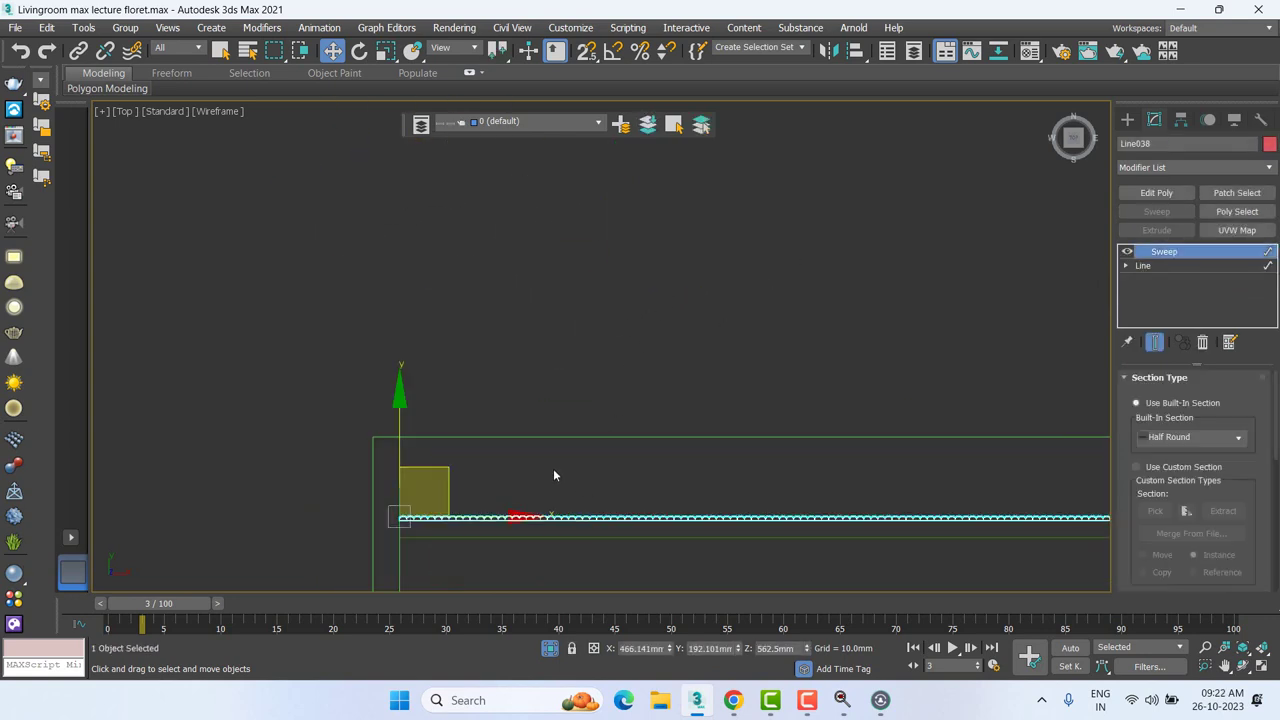
key("p")
mouse_move(553, 461)
middle_mouse_down("alt")
mouse_move(566, 440)
mouse_move(374, 374)
mouse_move(461, 558)
middle_mouse_up("alt")
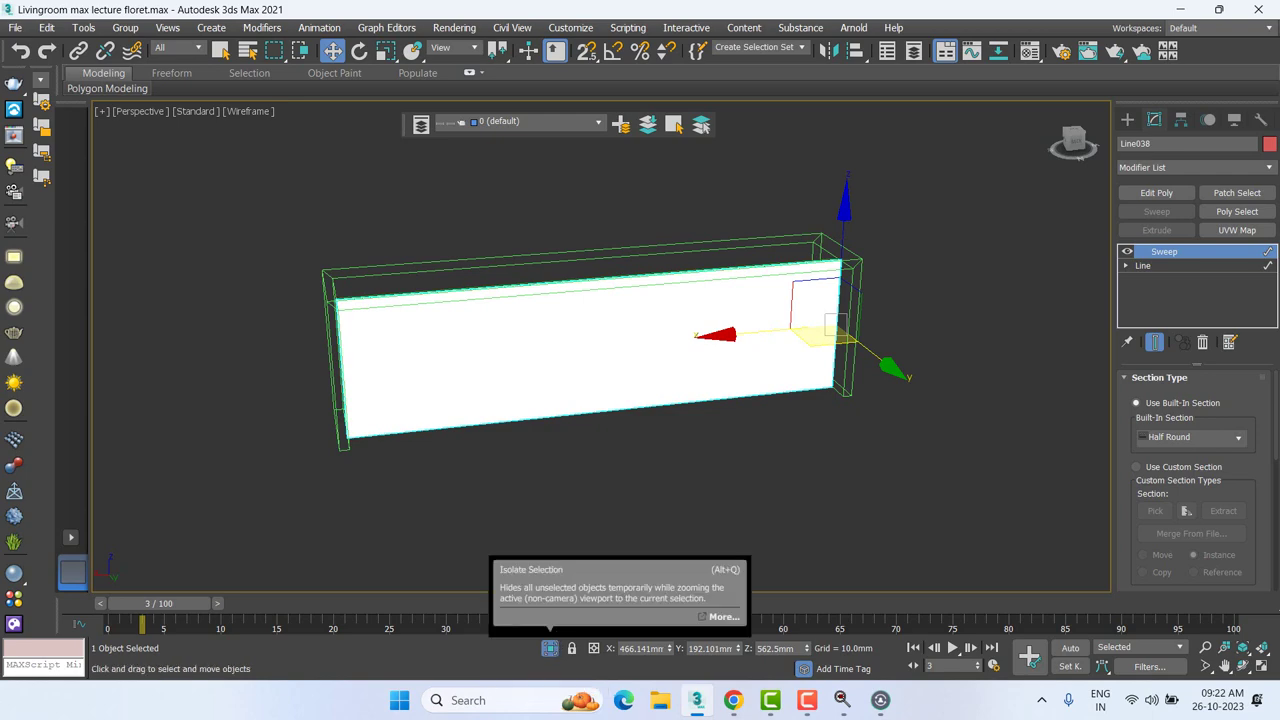
left_click(733, 700)
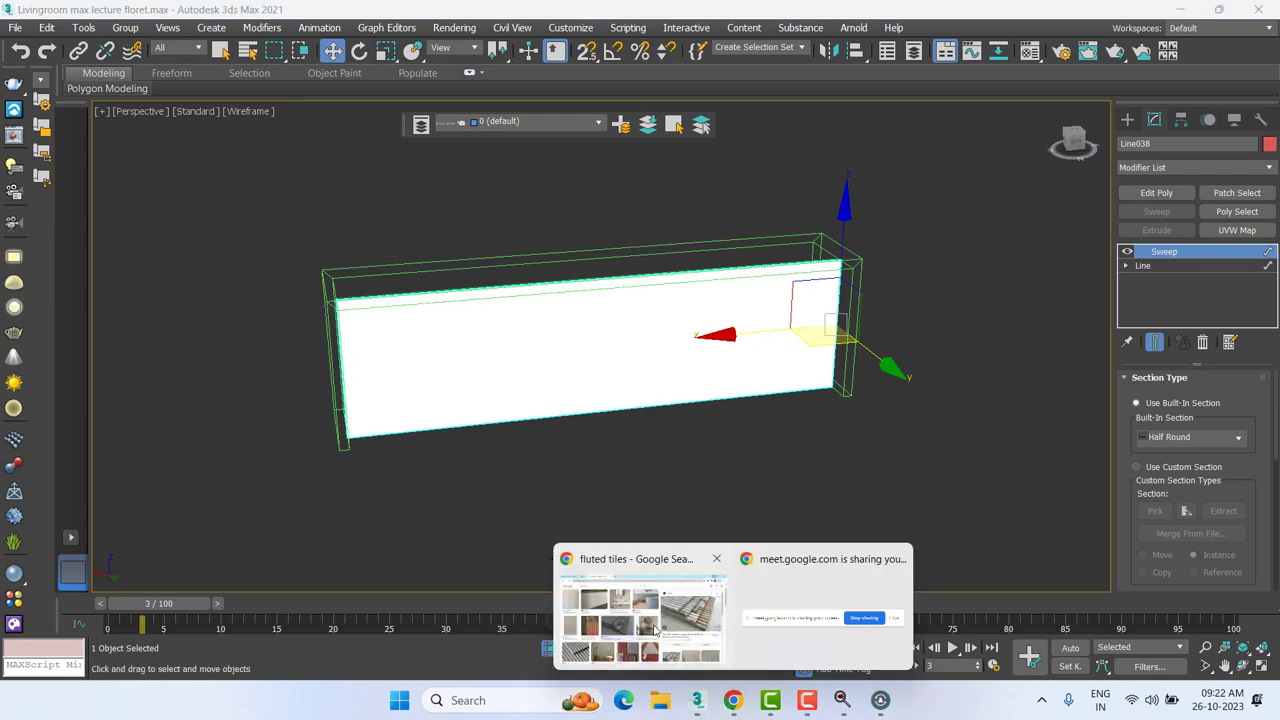
mouse_move(733, 700)
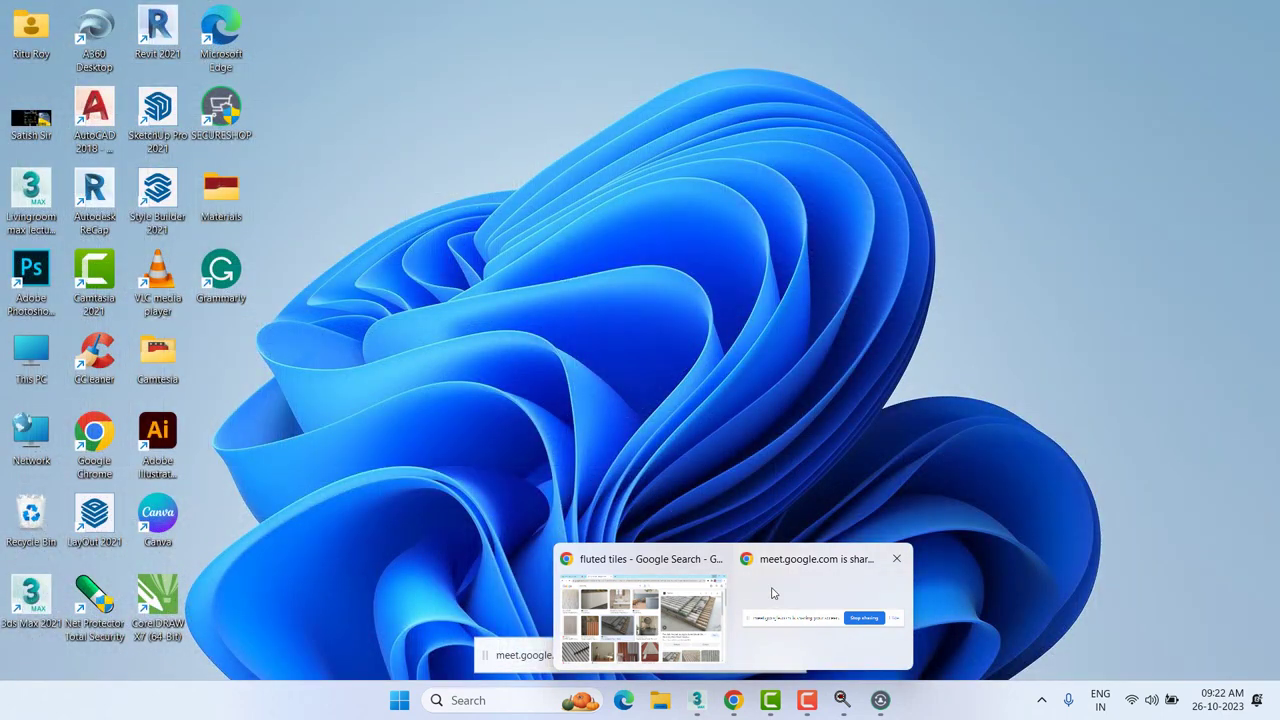
Step: Bring the Google Meet presentation window to the front via the Chrome browser window
left_click(771, 594)
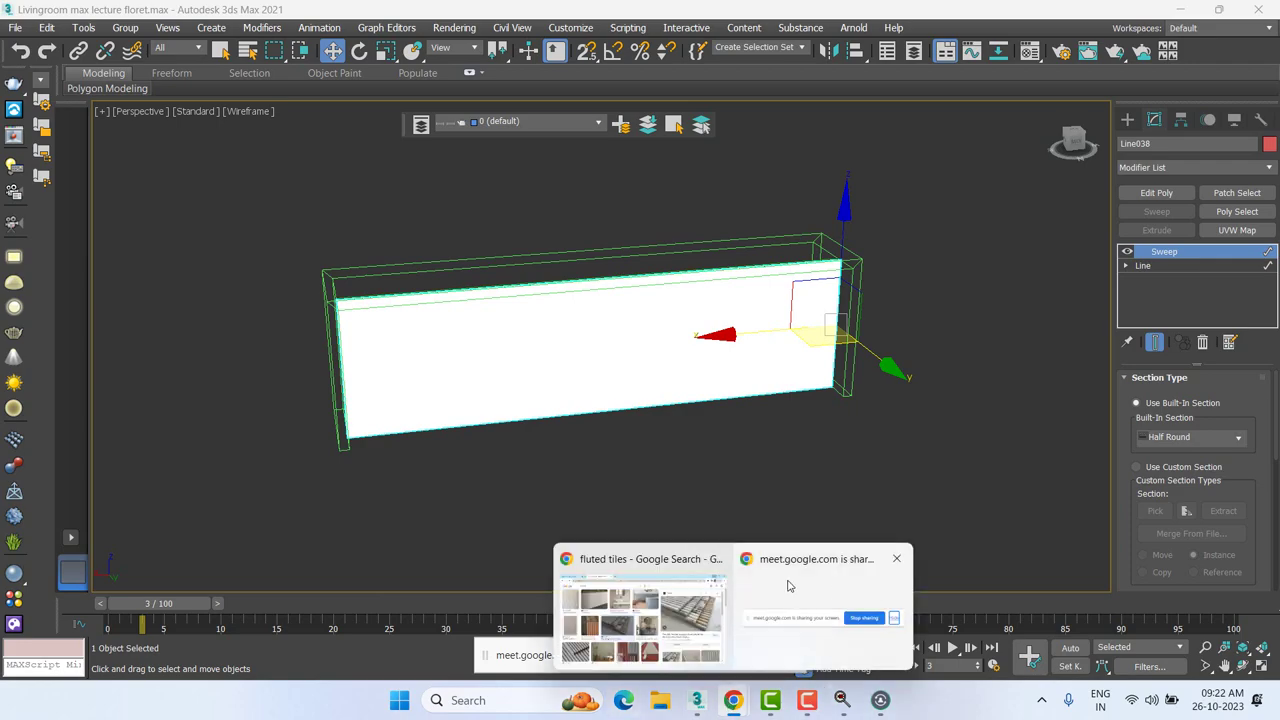
left_click(615, 562)
left_click(35, 8)
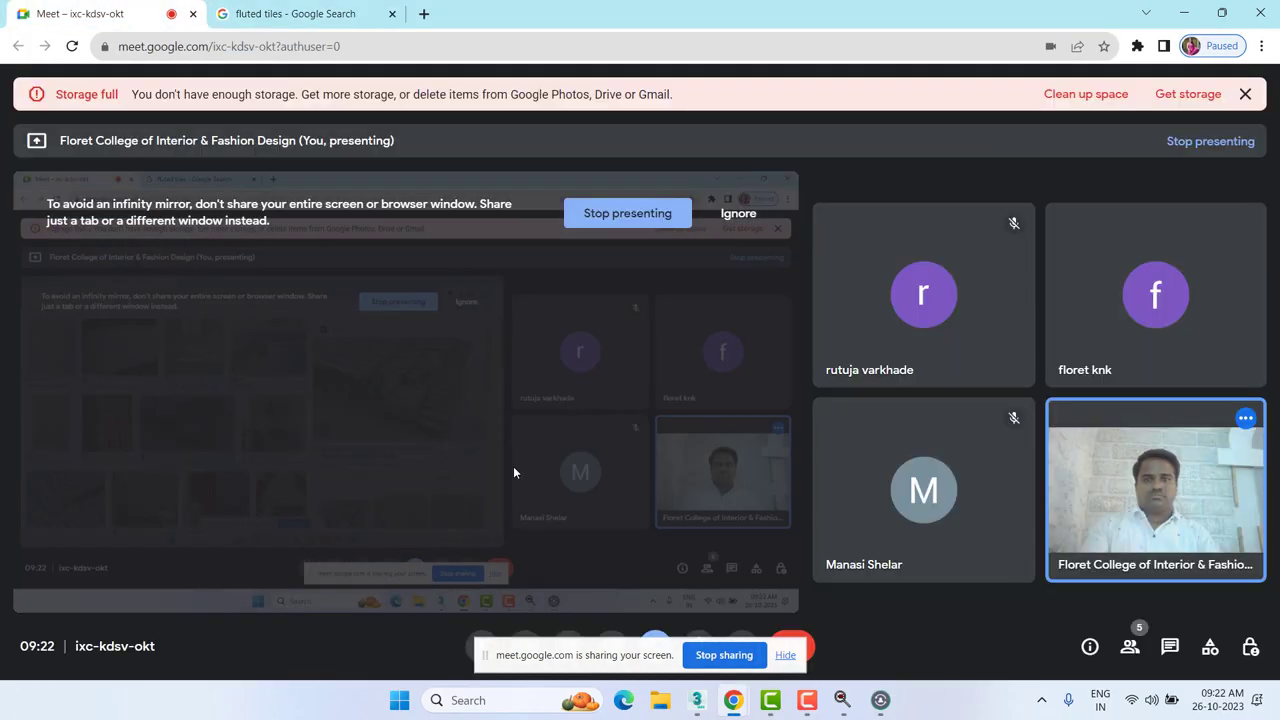